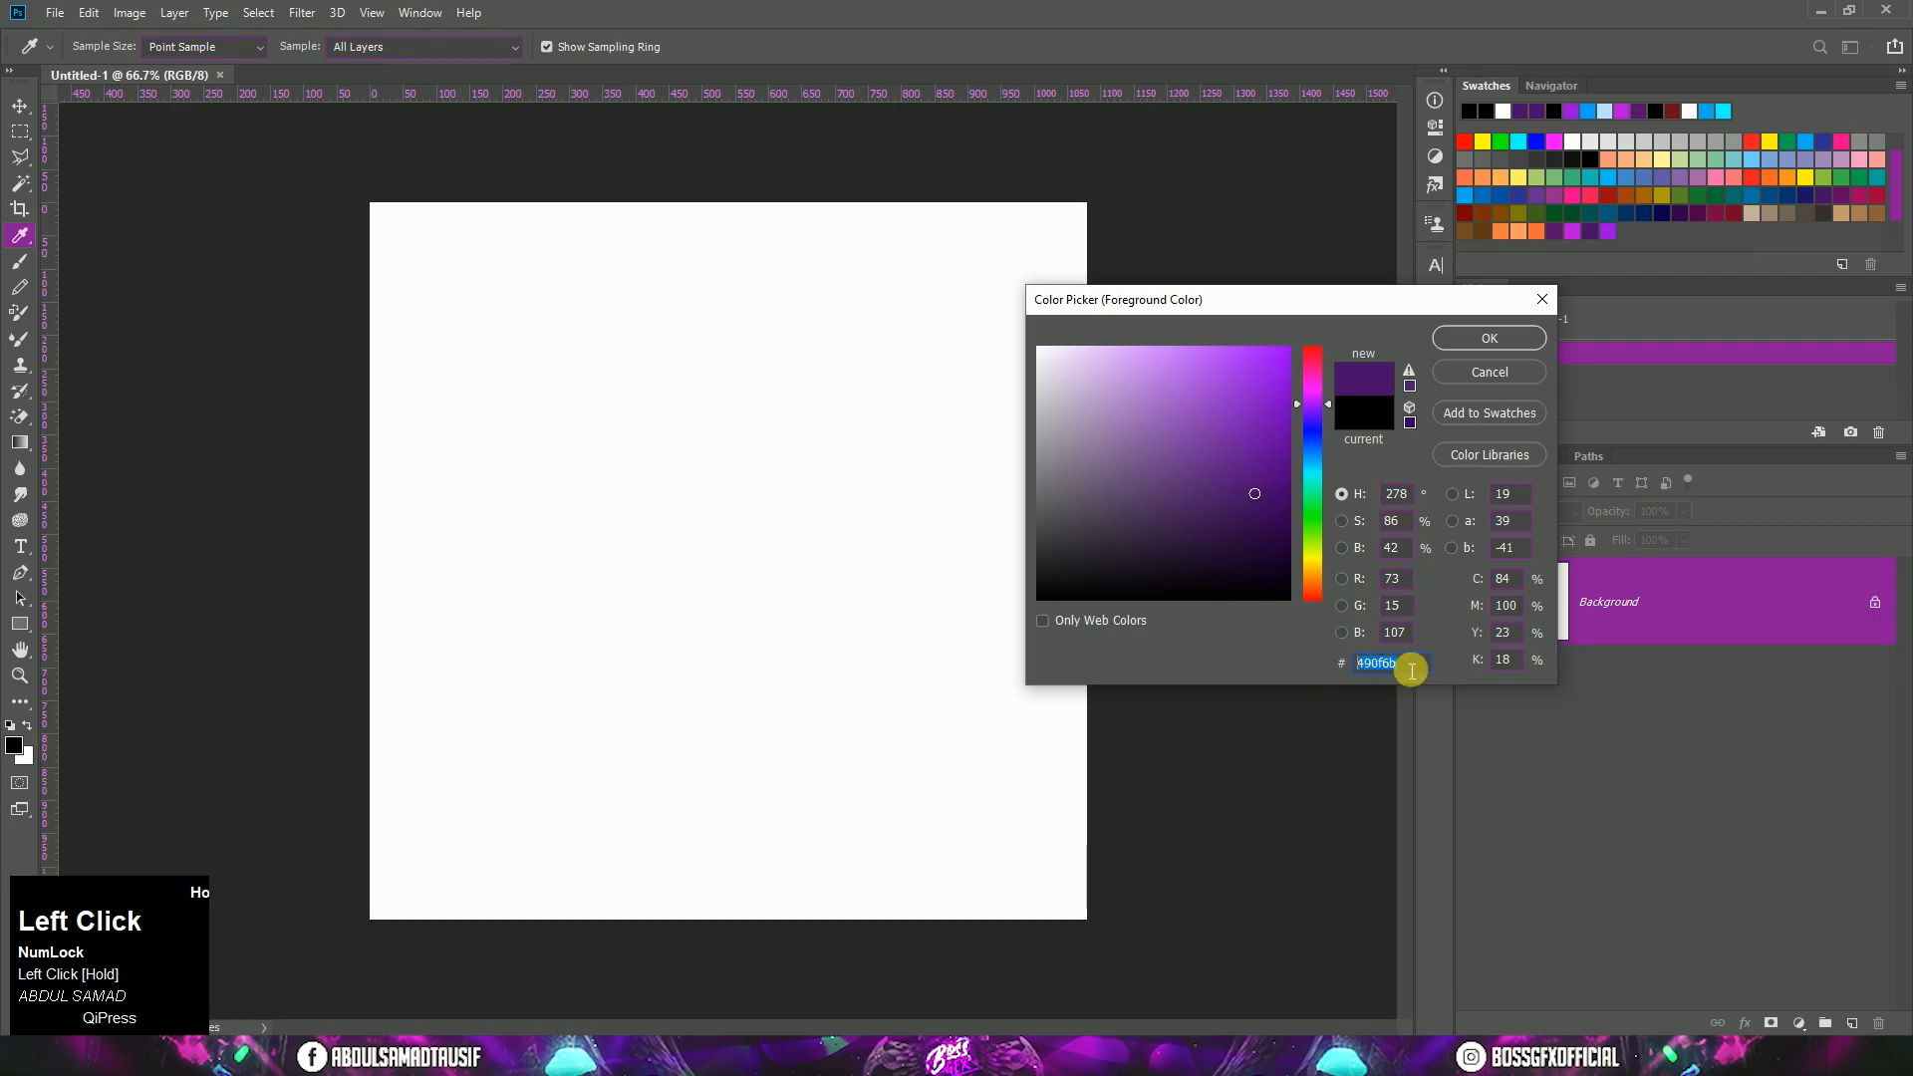
Step: Set the foreground colour to 490f6b and draw a filled rectangle of about 1107 × 1107 px covering the whole canvas
{"action": "left_click", "coordinate": [1482, 344]}
{"action": "key", "text": "u"}
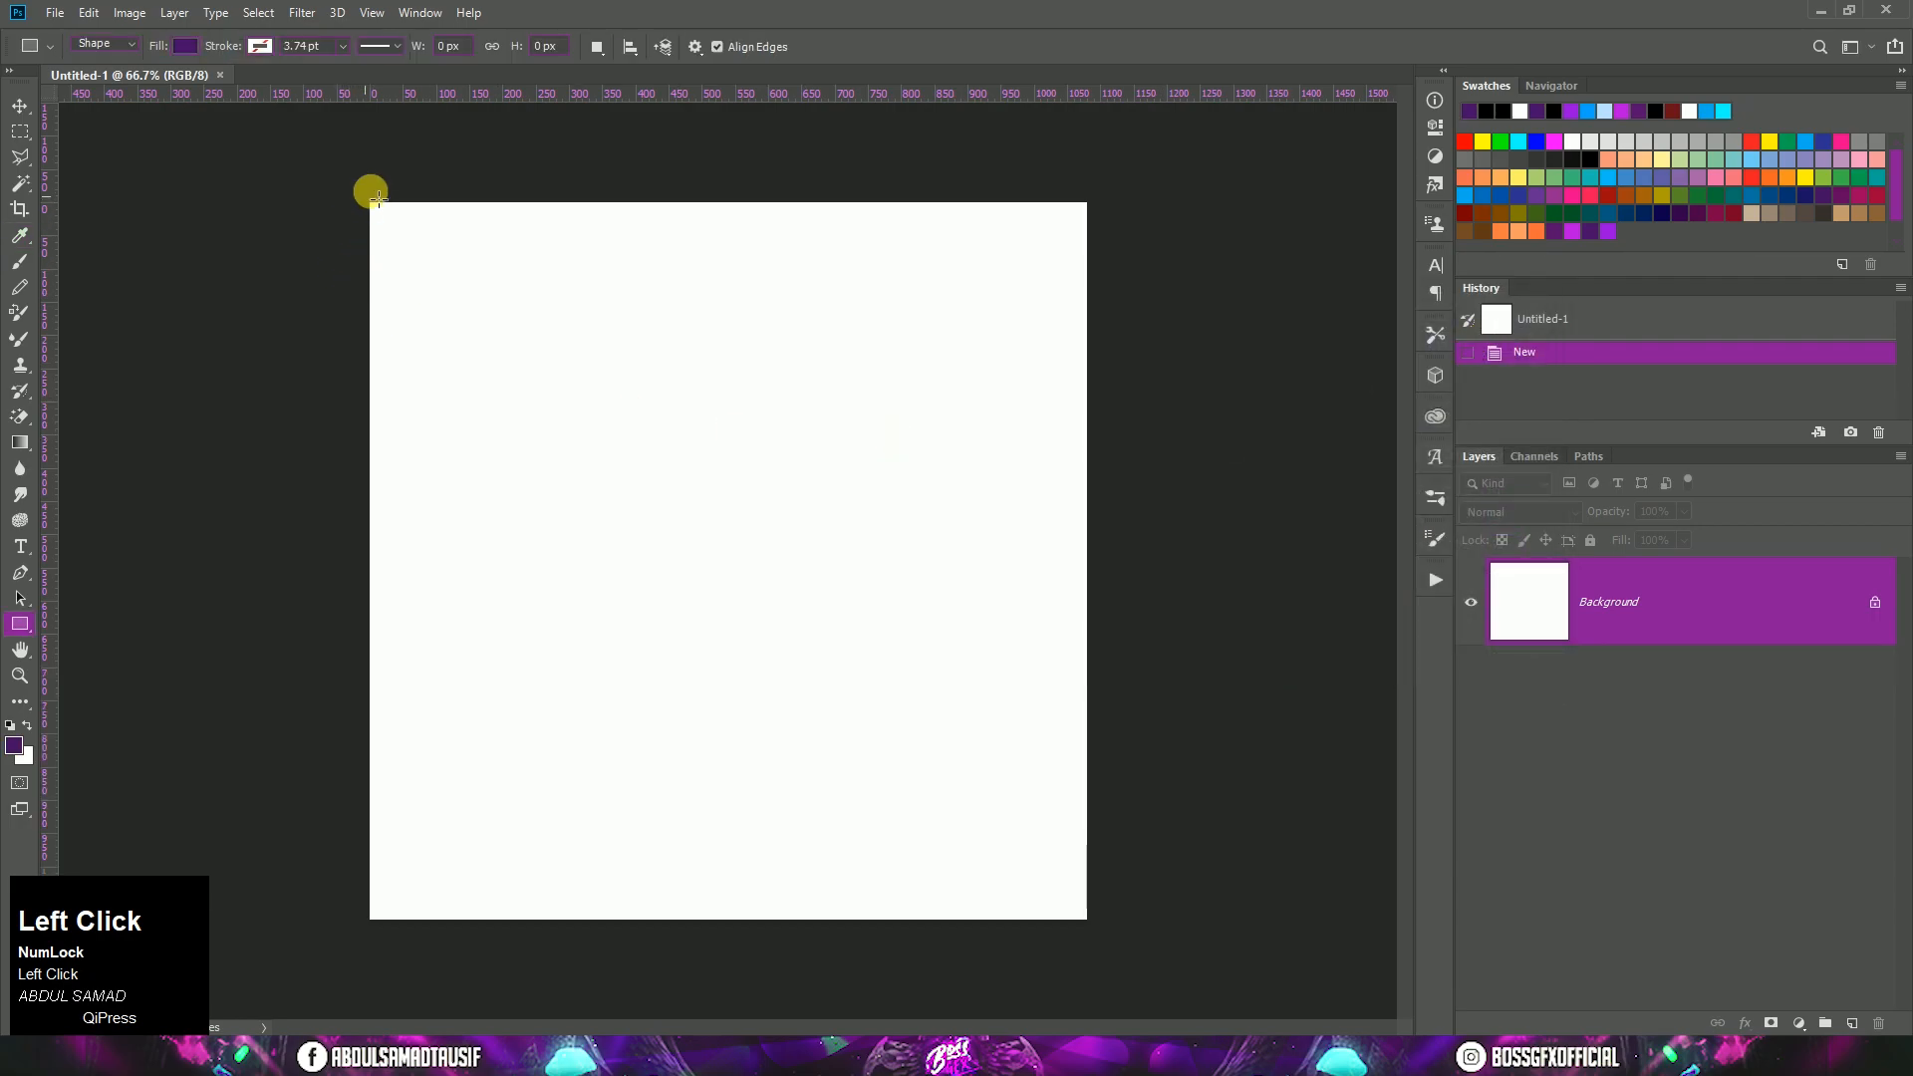
{"action": "left_click_drag", "start_coordinate": [370, 200], "coordinate": [1118, 921]}
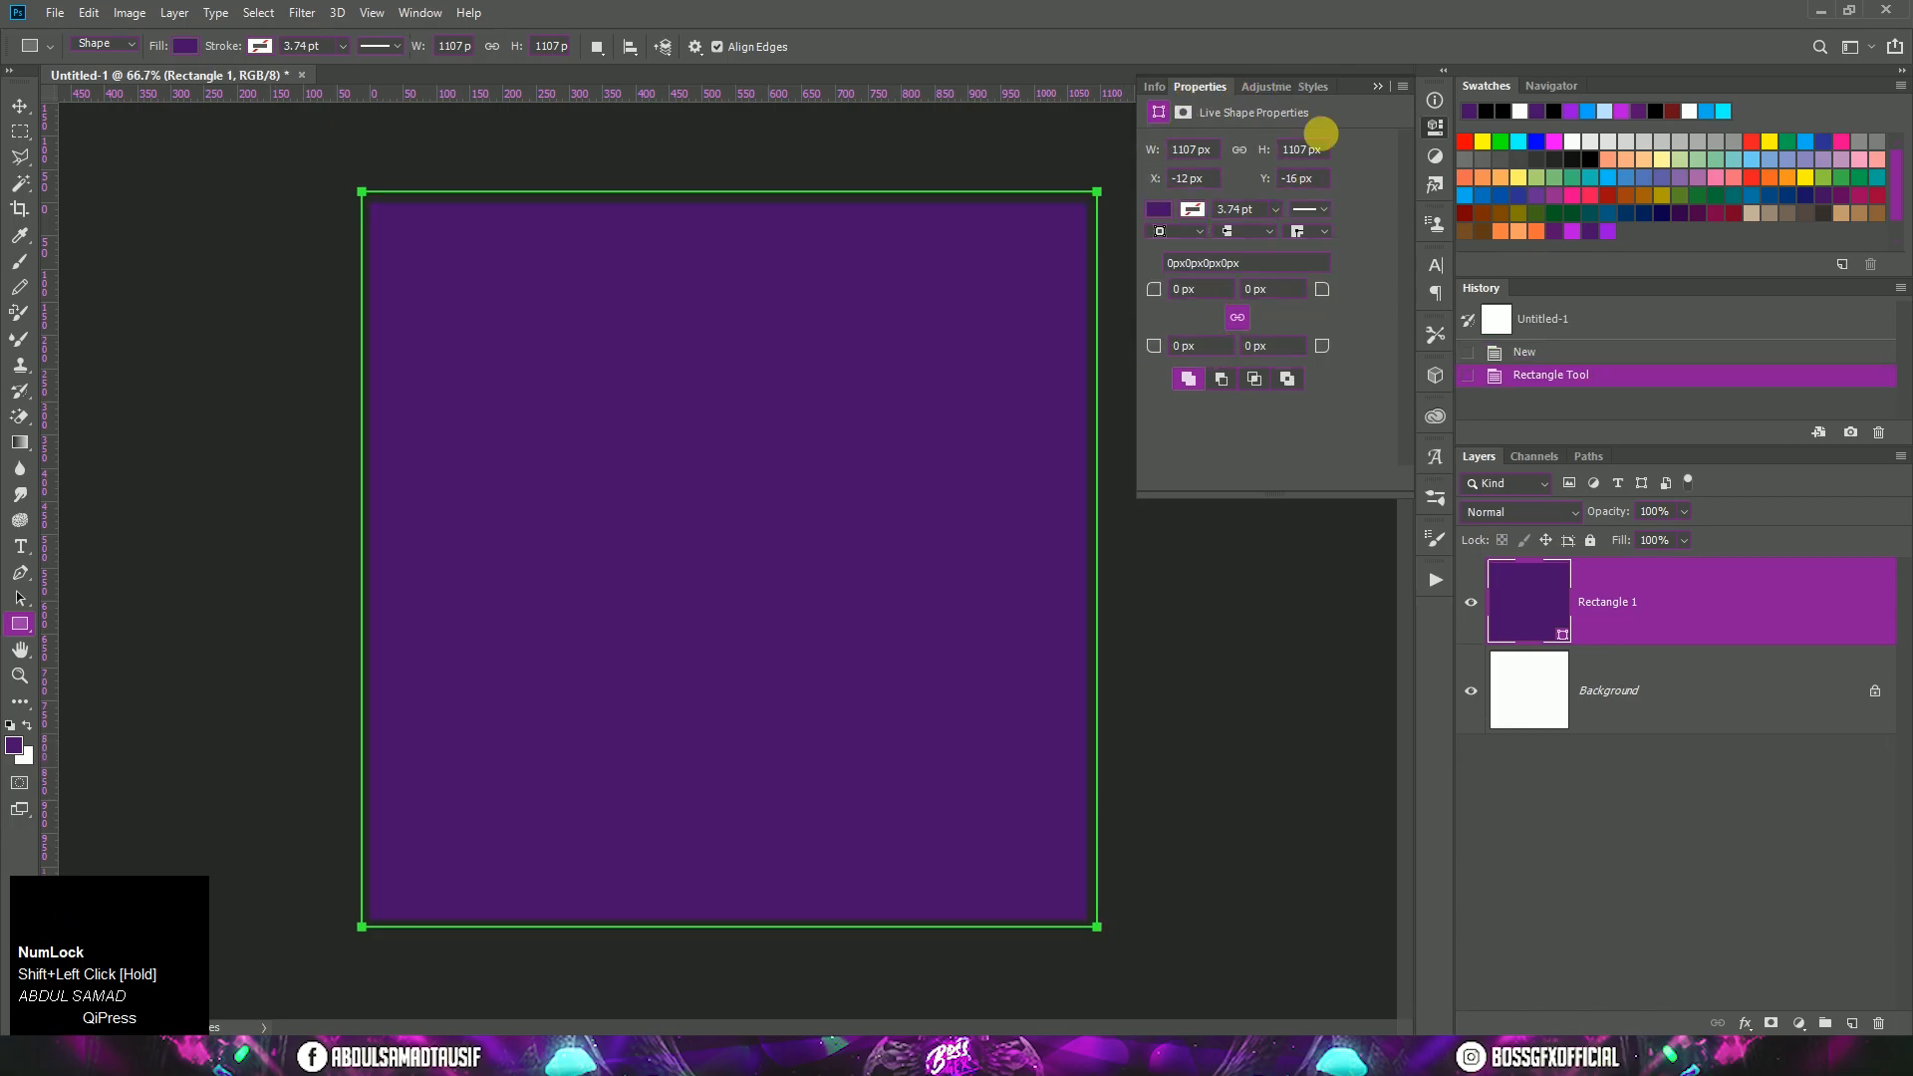
{"action": "left_click", "coordinate": [1379, 88]}
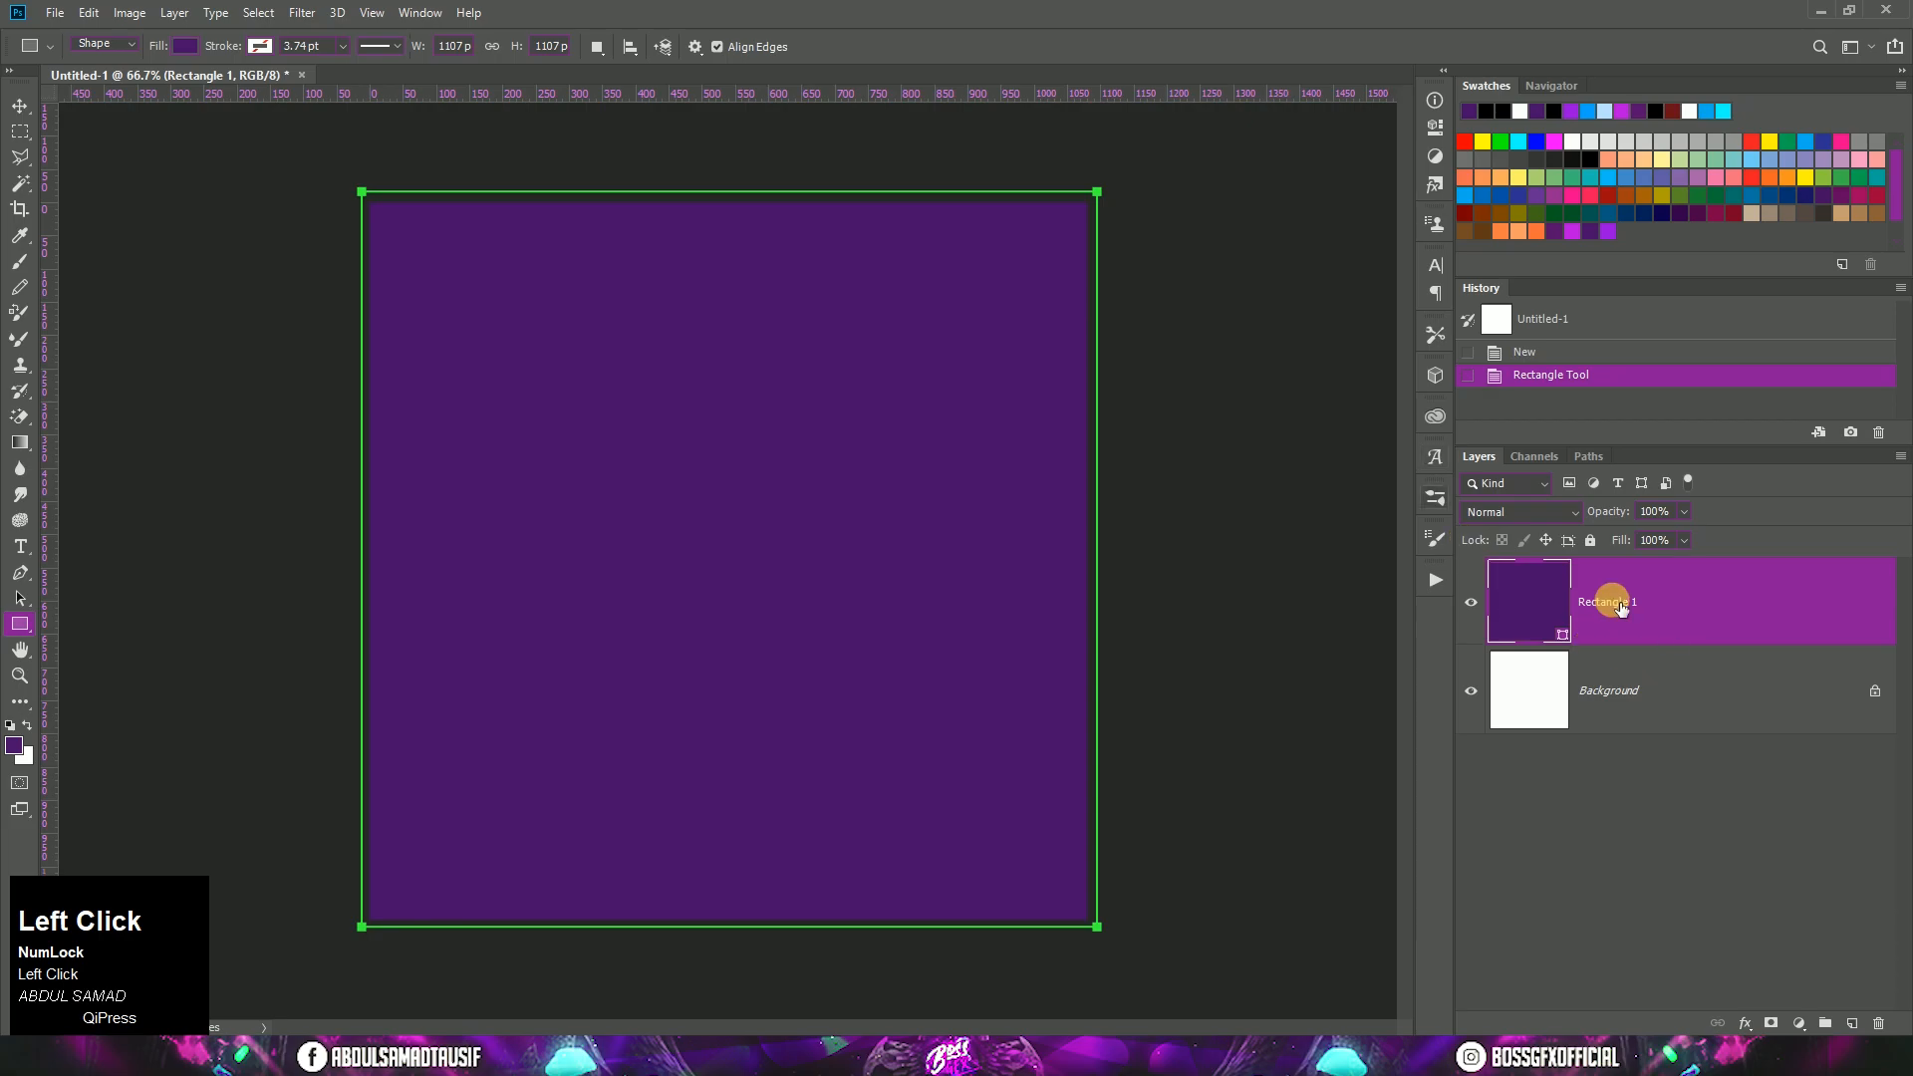
{"action": "left_click", "coordinate": [20, 105]}
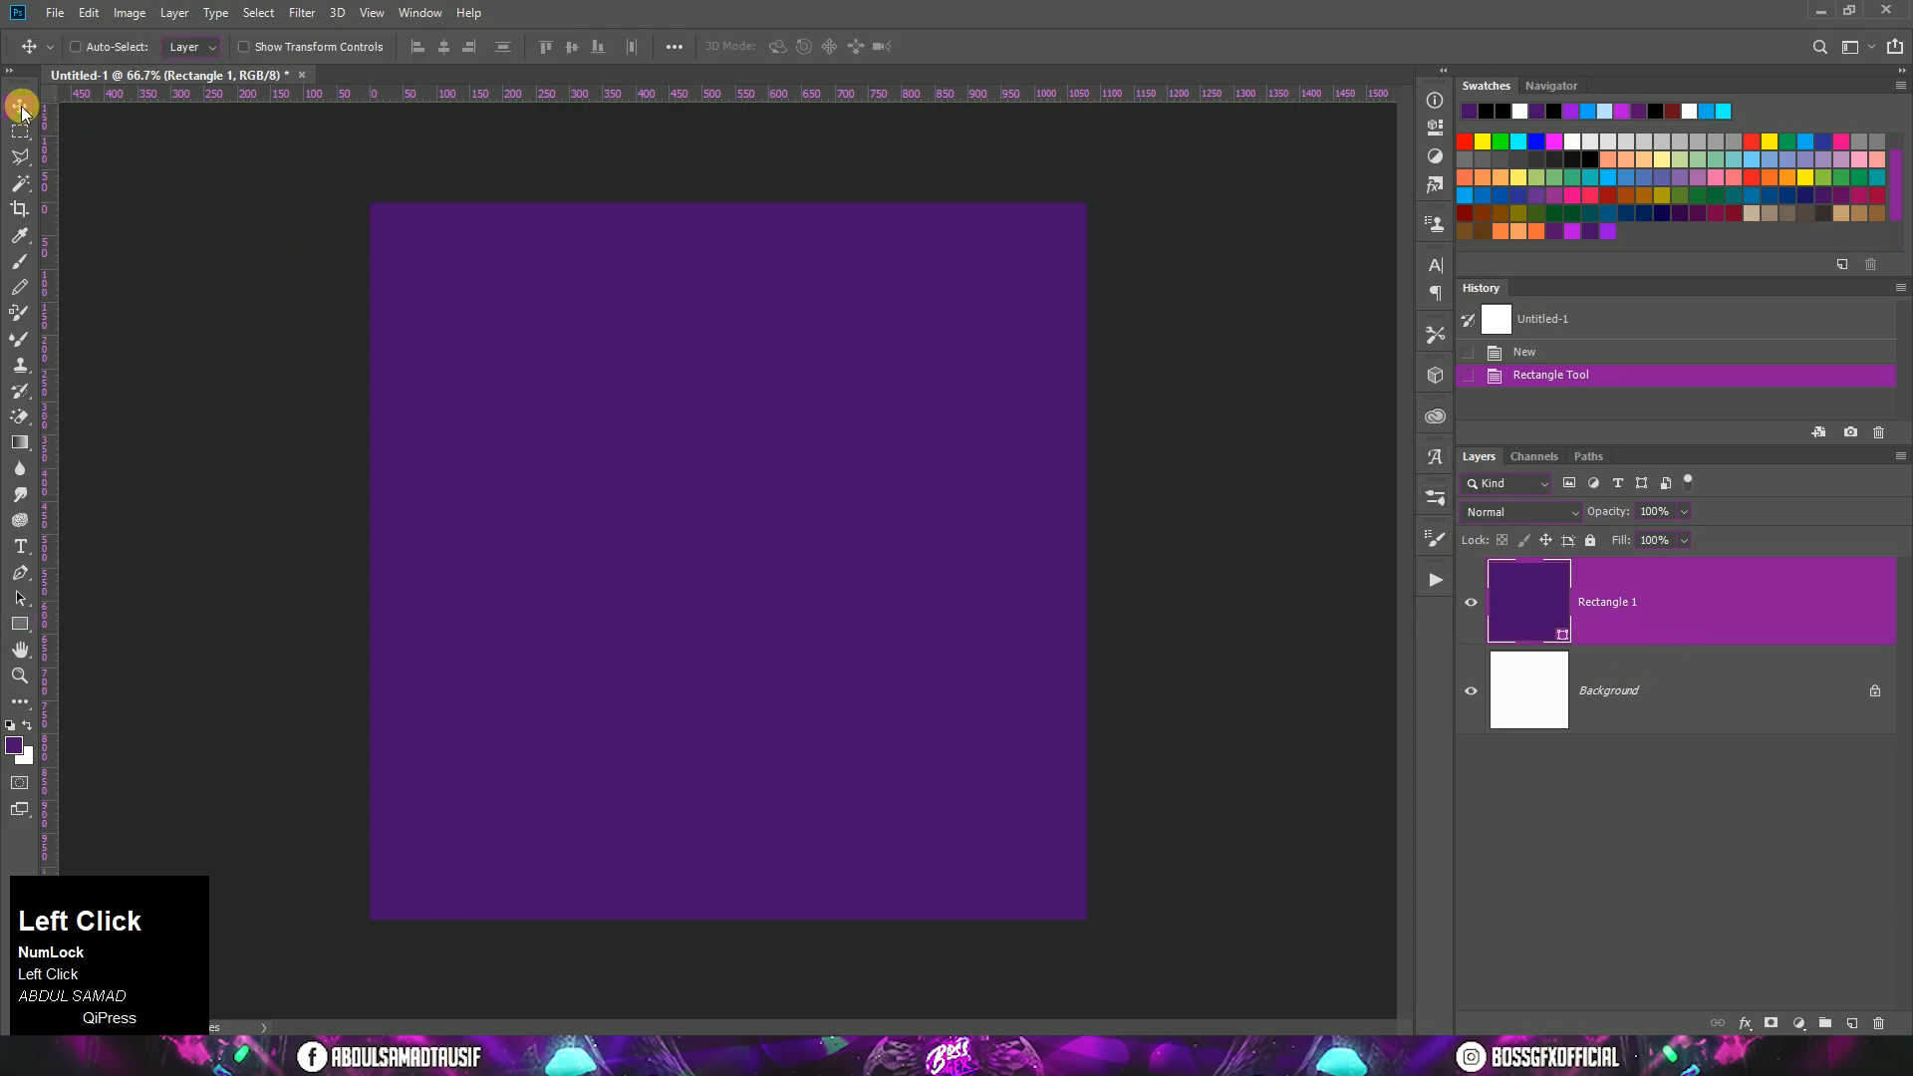
Step: Add a Gradient Overlay to the rectangle layer and set the gradient's first colour stop to 490f6b
{"action": "right_click", "coordinate": [1735, 600]}
{"action": "left_click", "coordinate": [1576, 221]}
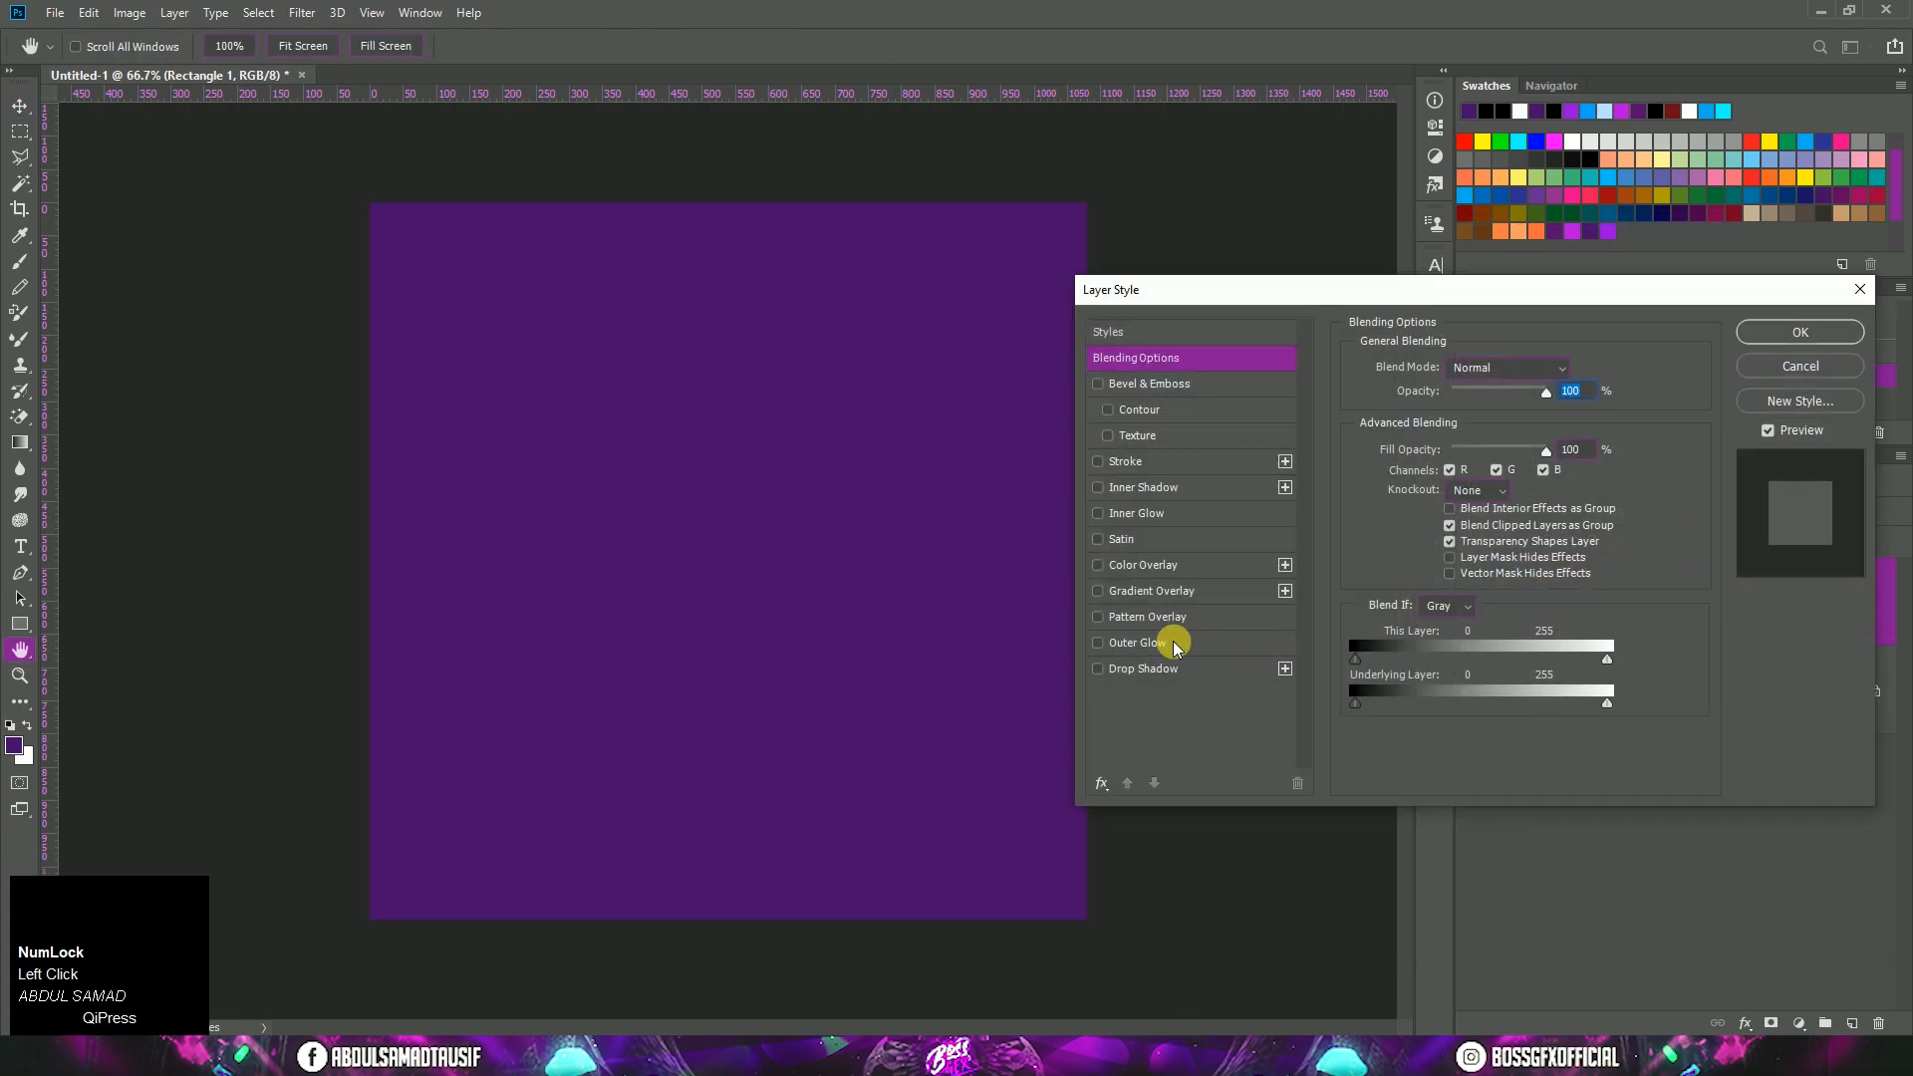
{"action": "left_click", "coordinate": [1173, 595]}
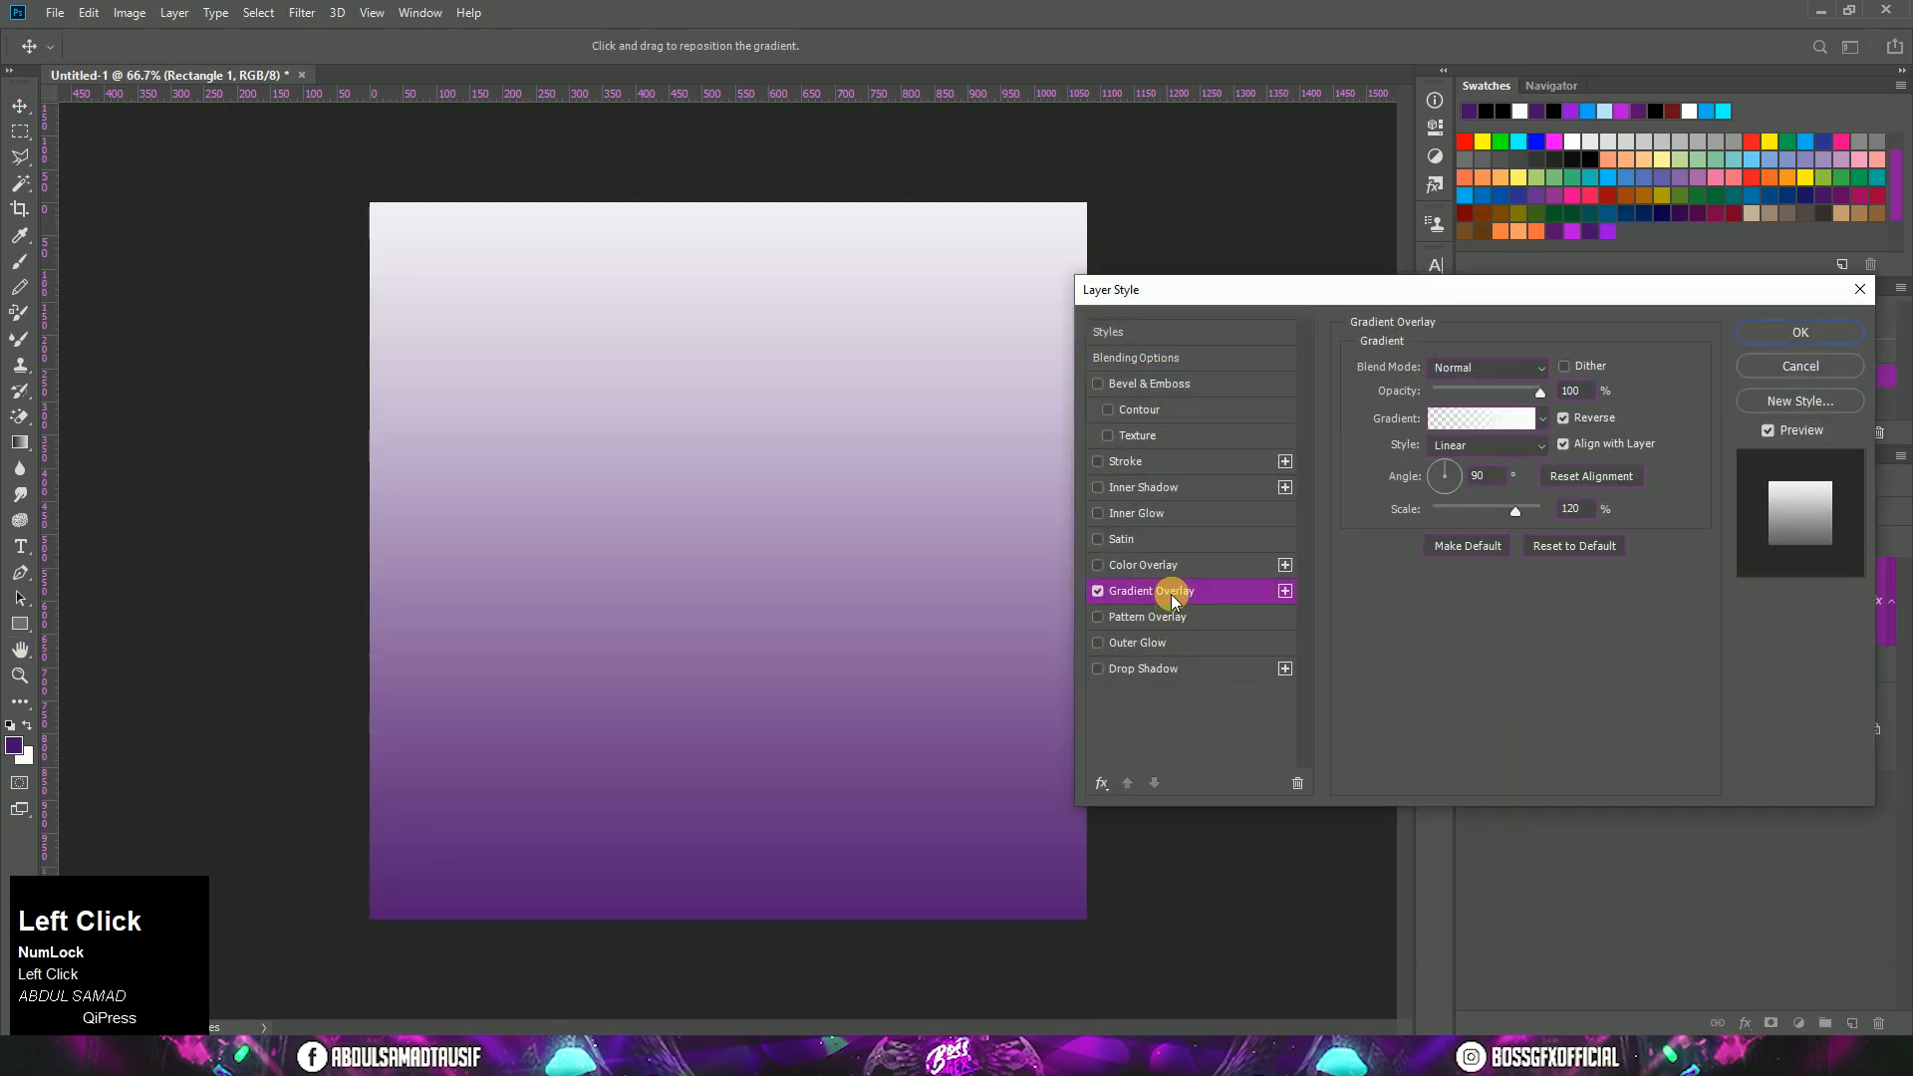
{"action": "left_click", "coordinate": [1450, 427]}
{"action": "left_click", "coordinate": [1291, 624]}
{"action": "left_click", "coordinate": [1380, 710]}
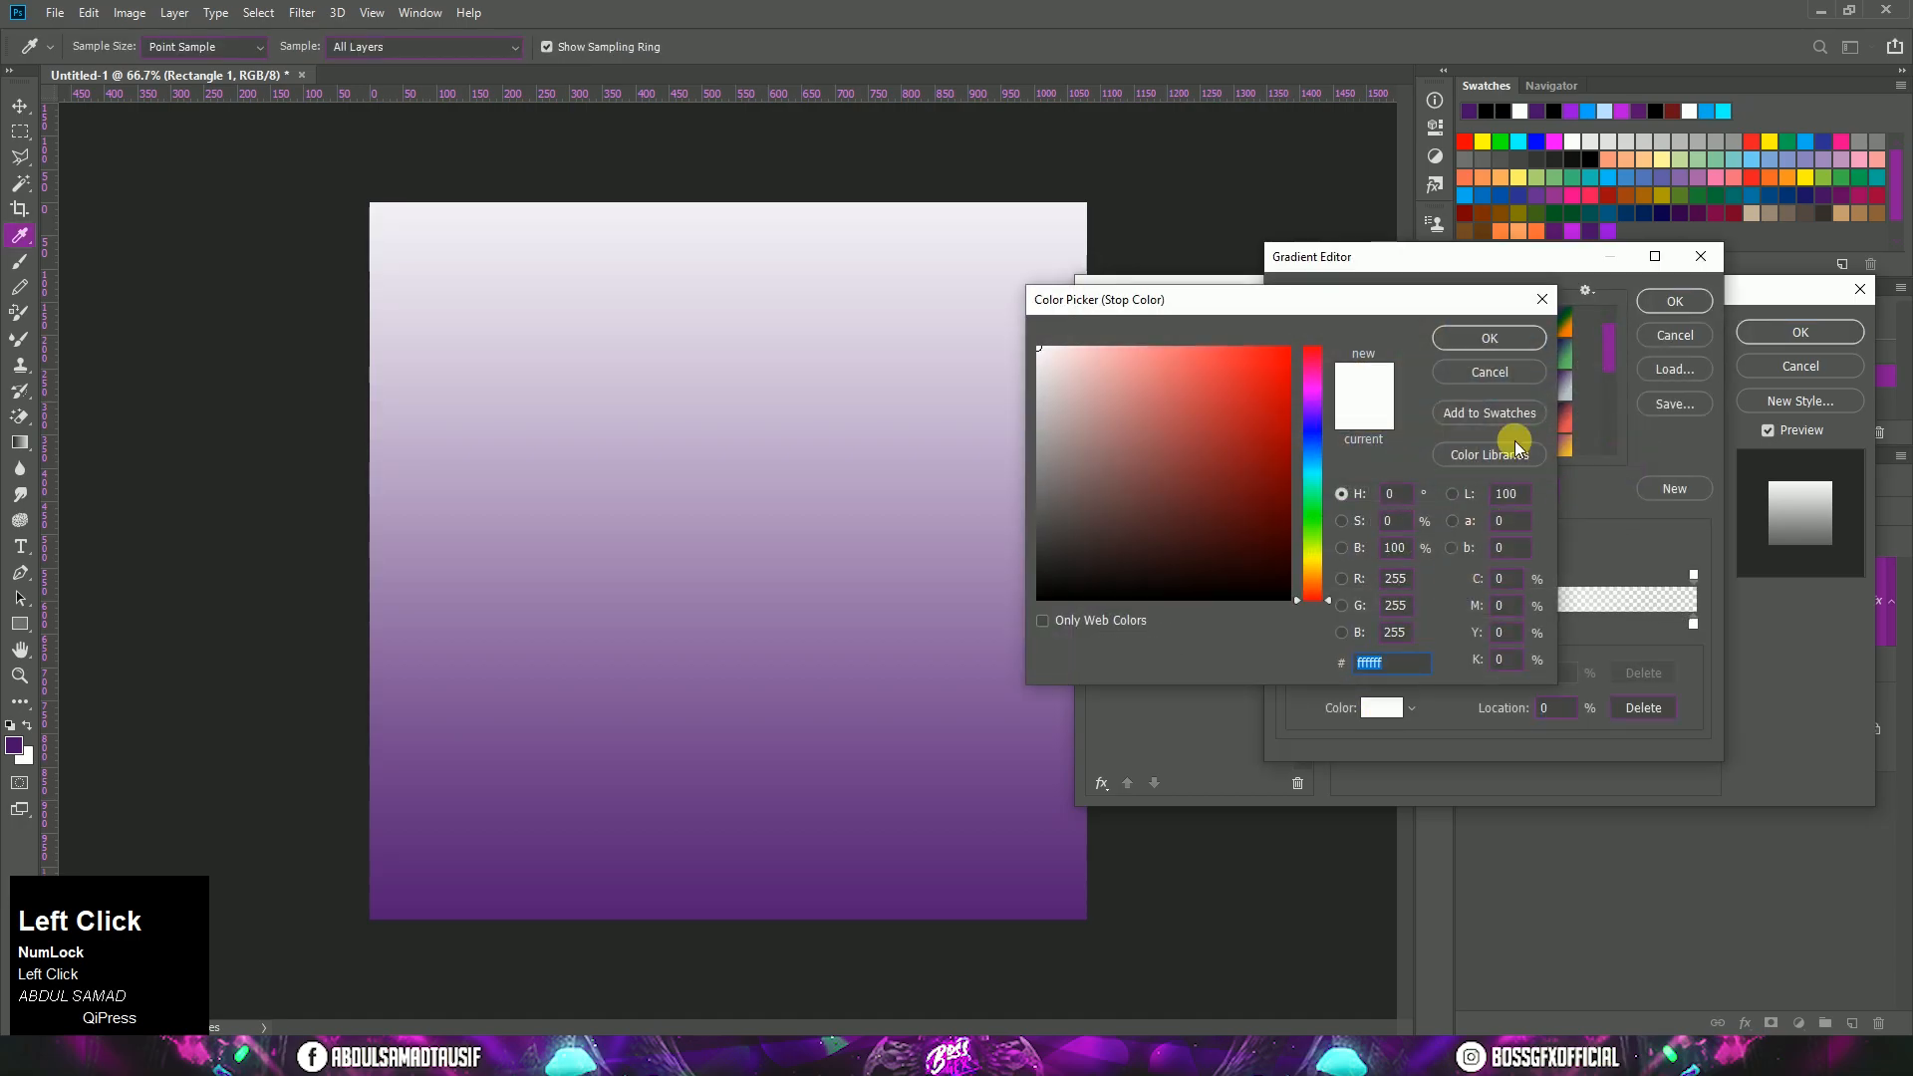
{"action": "left_click", "coordinate": [1592, 231]}
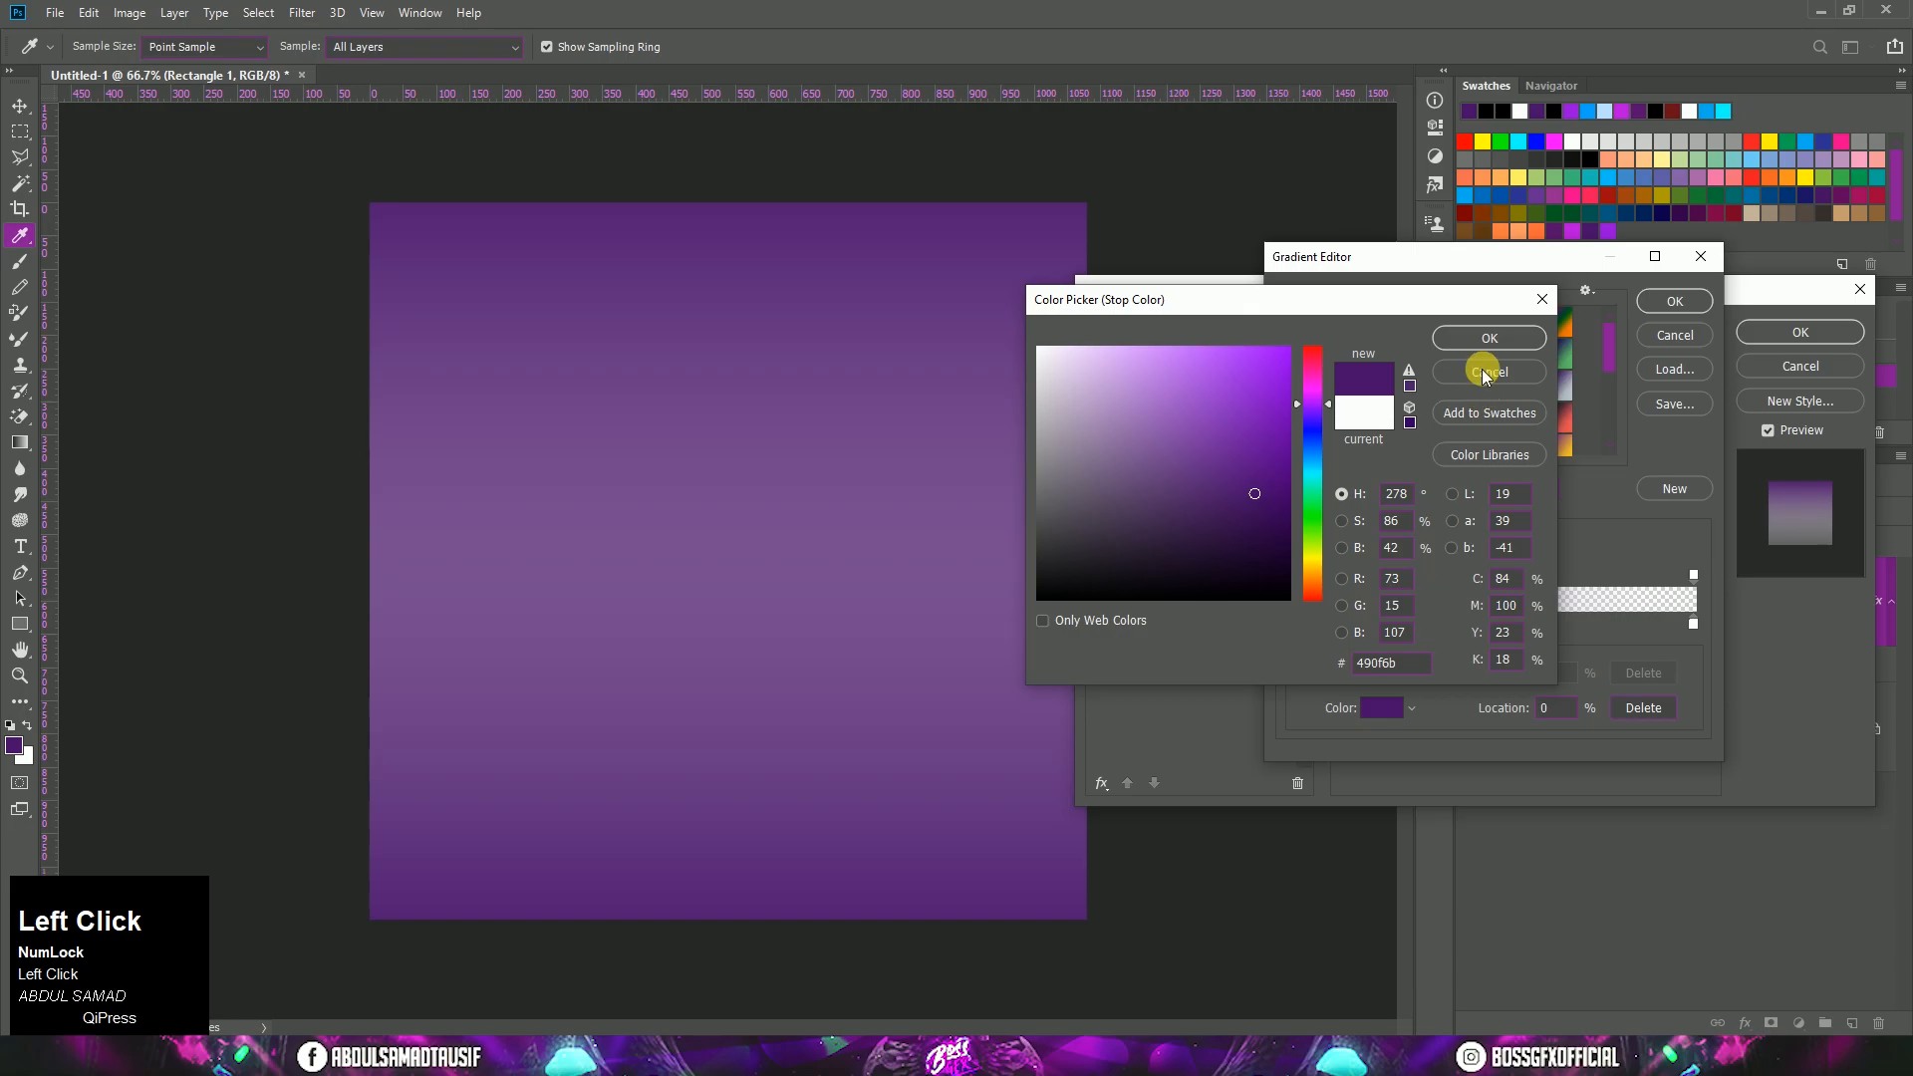
{"action": "left_click", "coordinate": [1490, 338]}
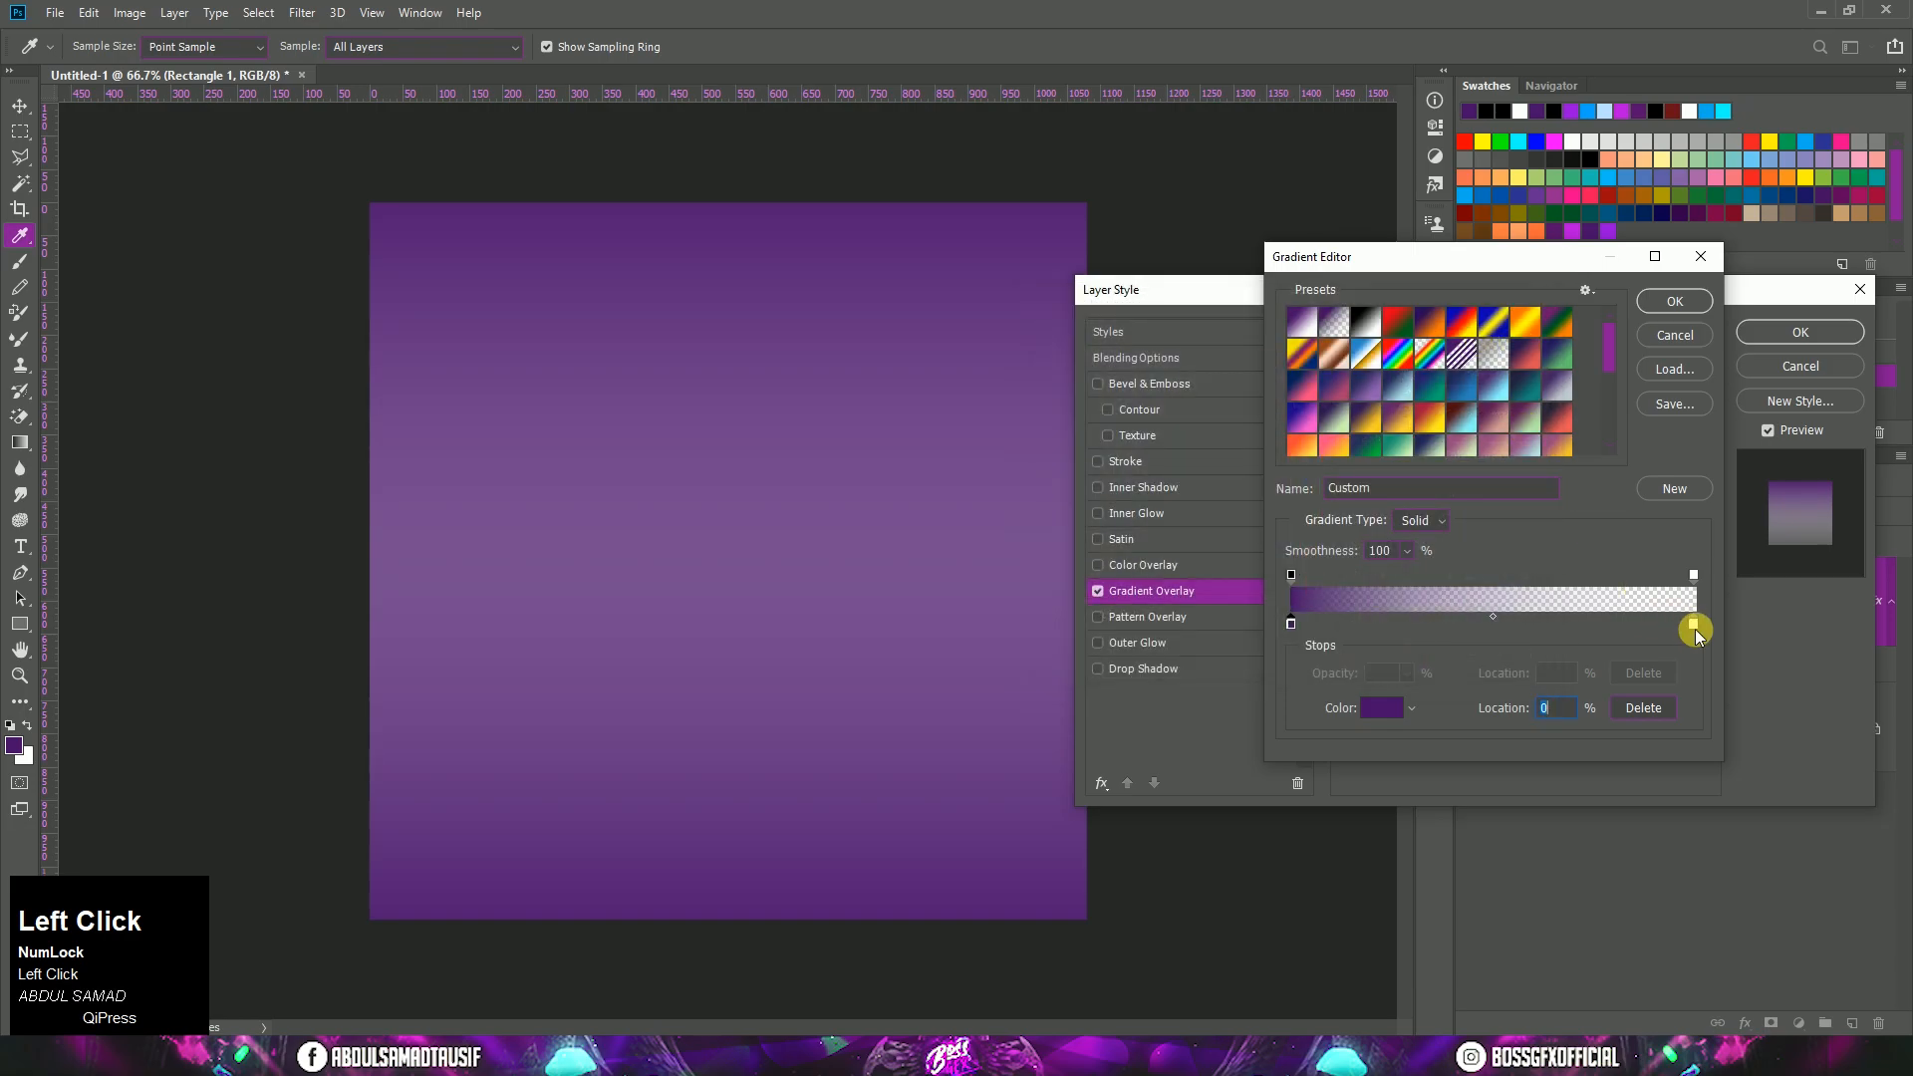
Step: Set the gradient's end colour stop to 970be0 and its end opacity stop to 100%, and accept the gradient
{"action": "left_click", "coordinate": [1380, 708]}
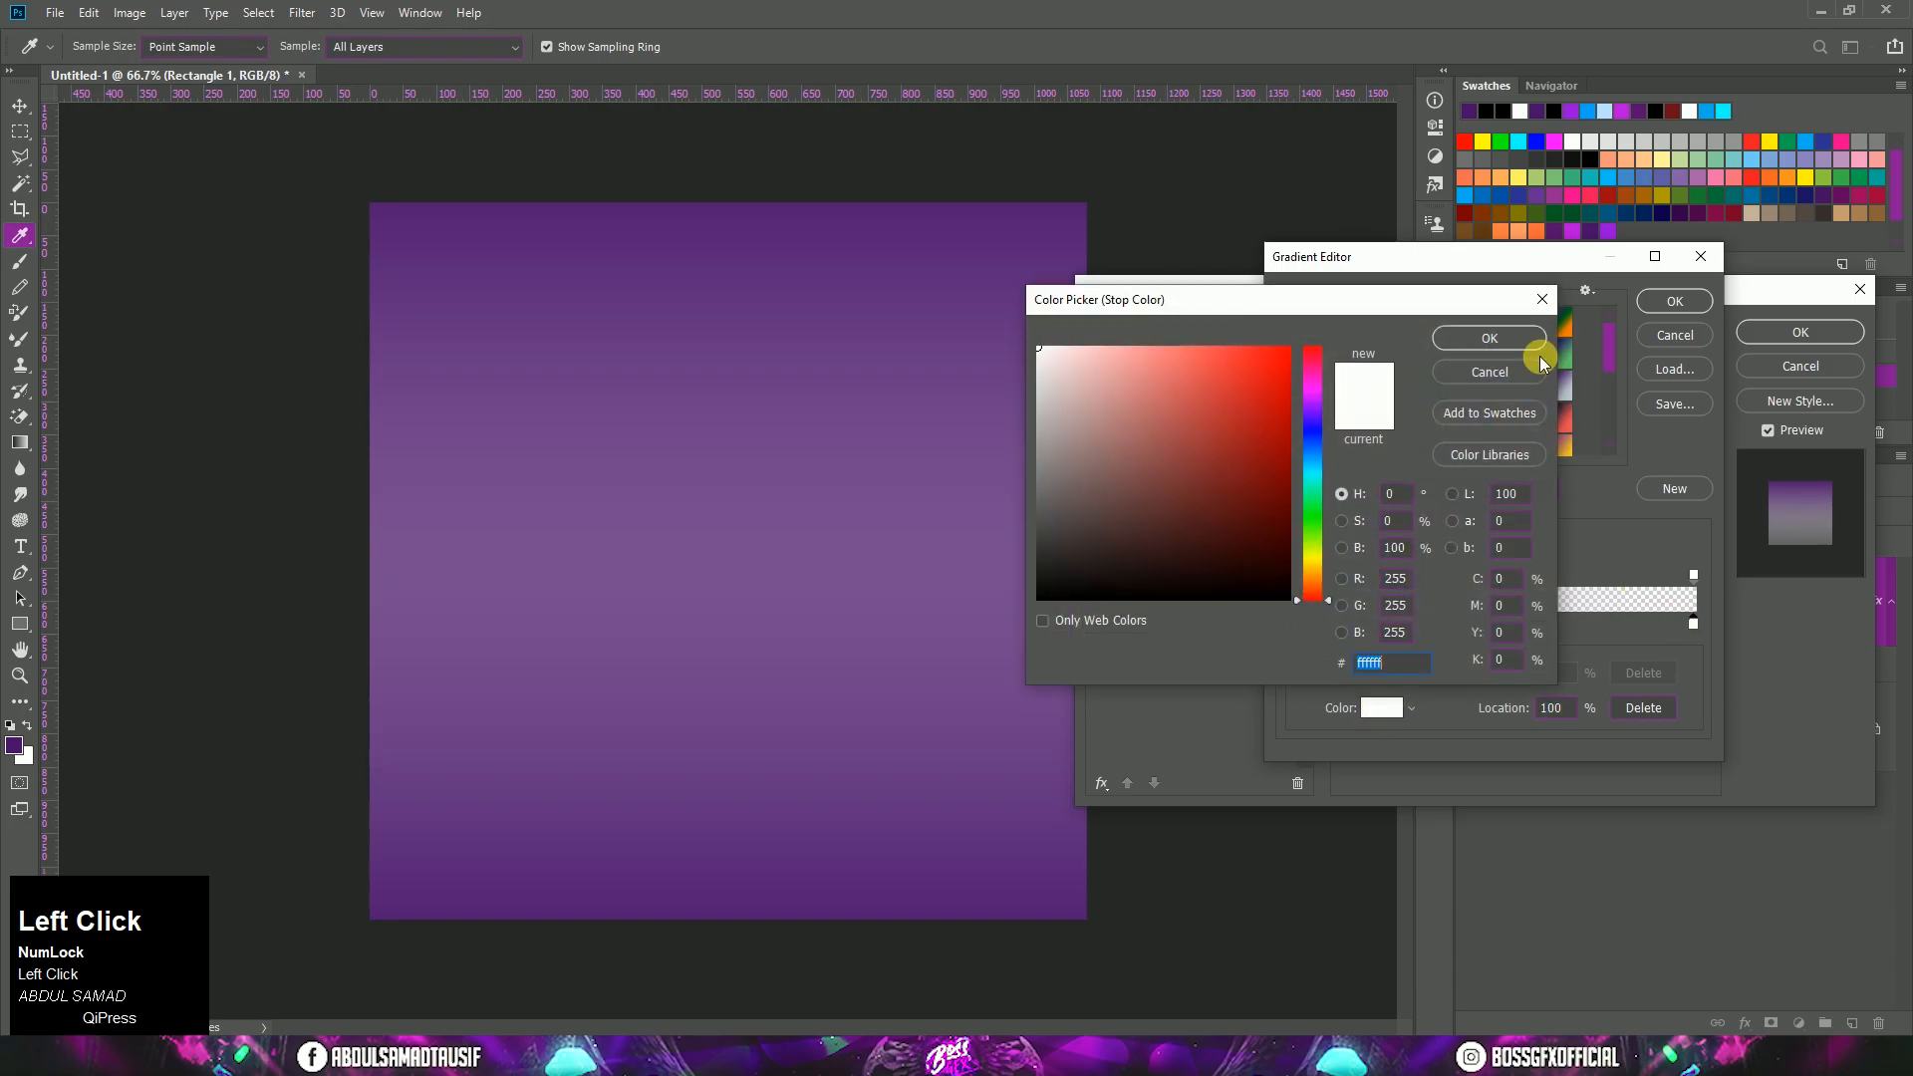
{"action": "left_click", "coordinate": [1612, 231]}
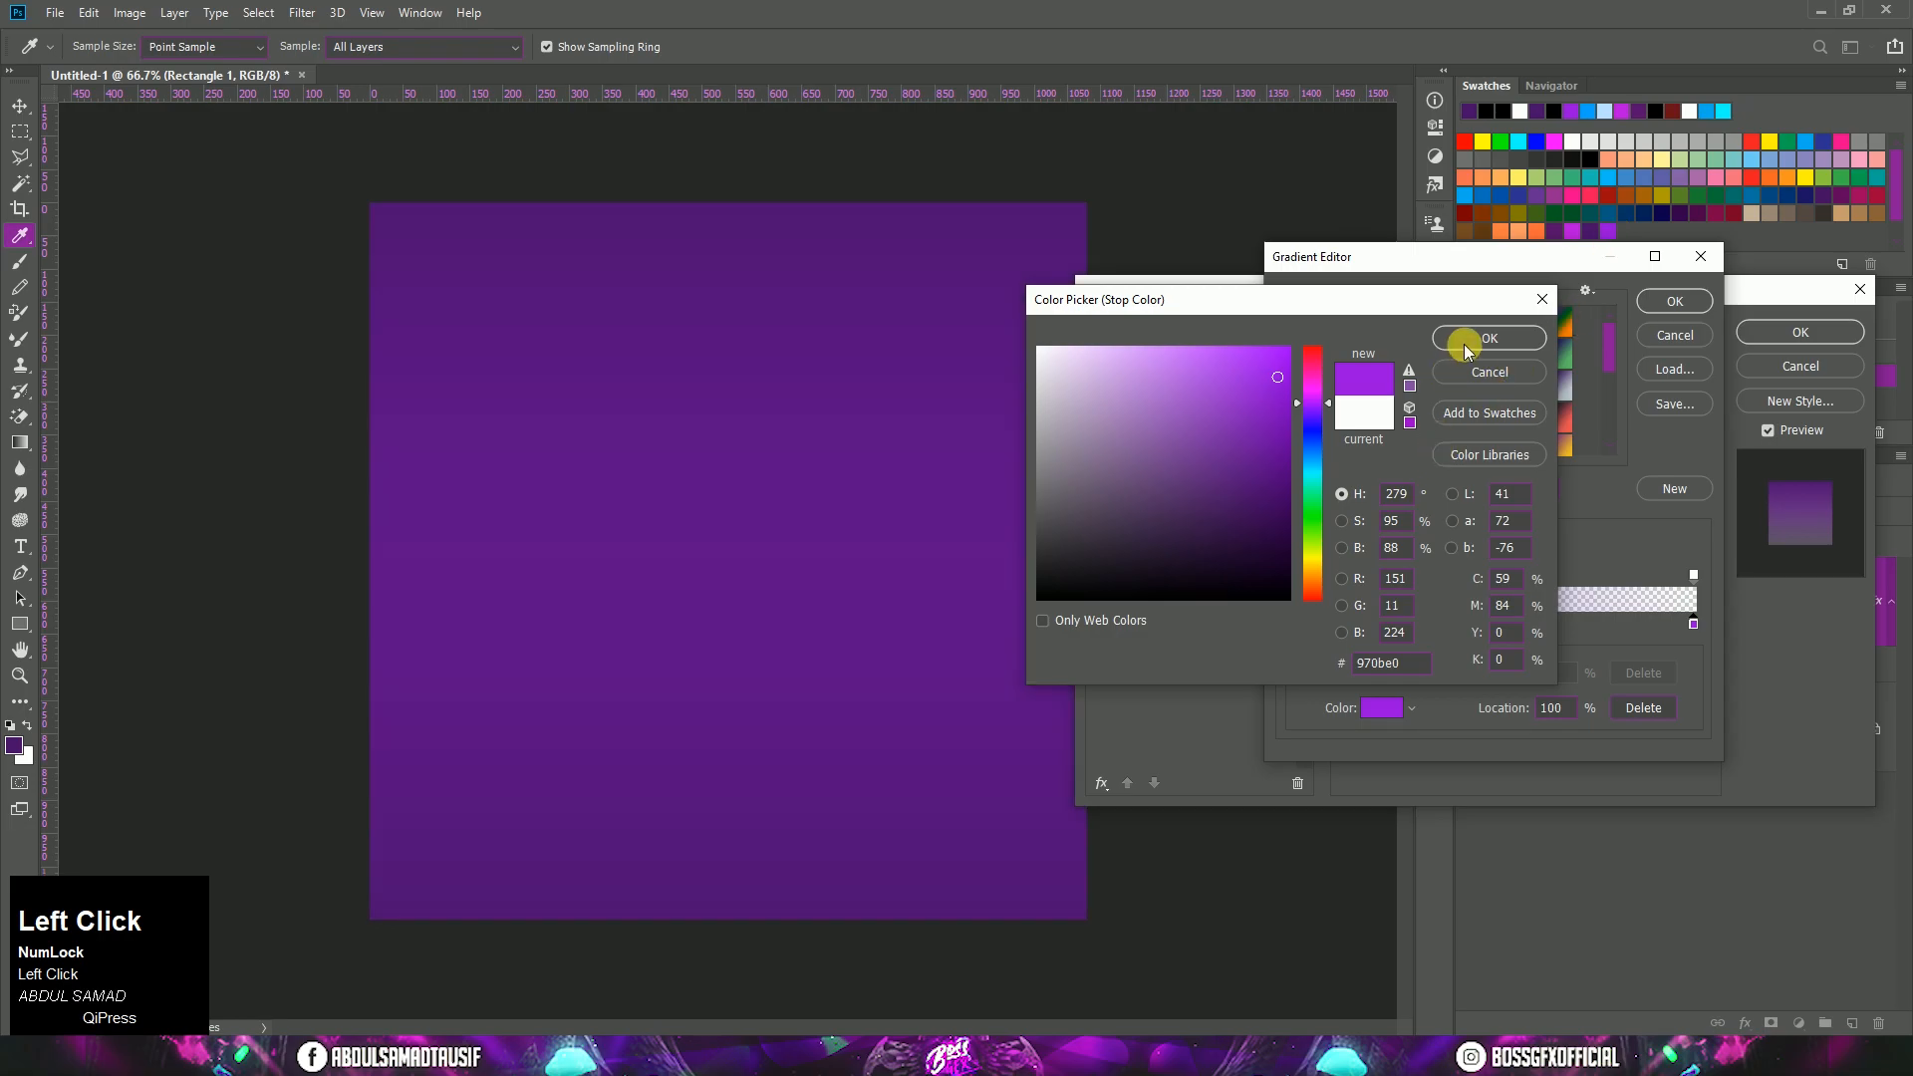
{"action": "left_click_drag", "start_coordinate": [1305, 666], "coordinate": [1428, 679]}
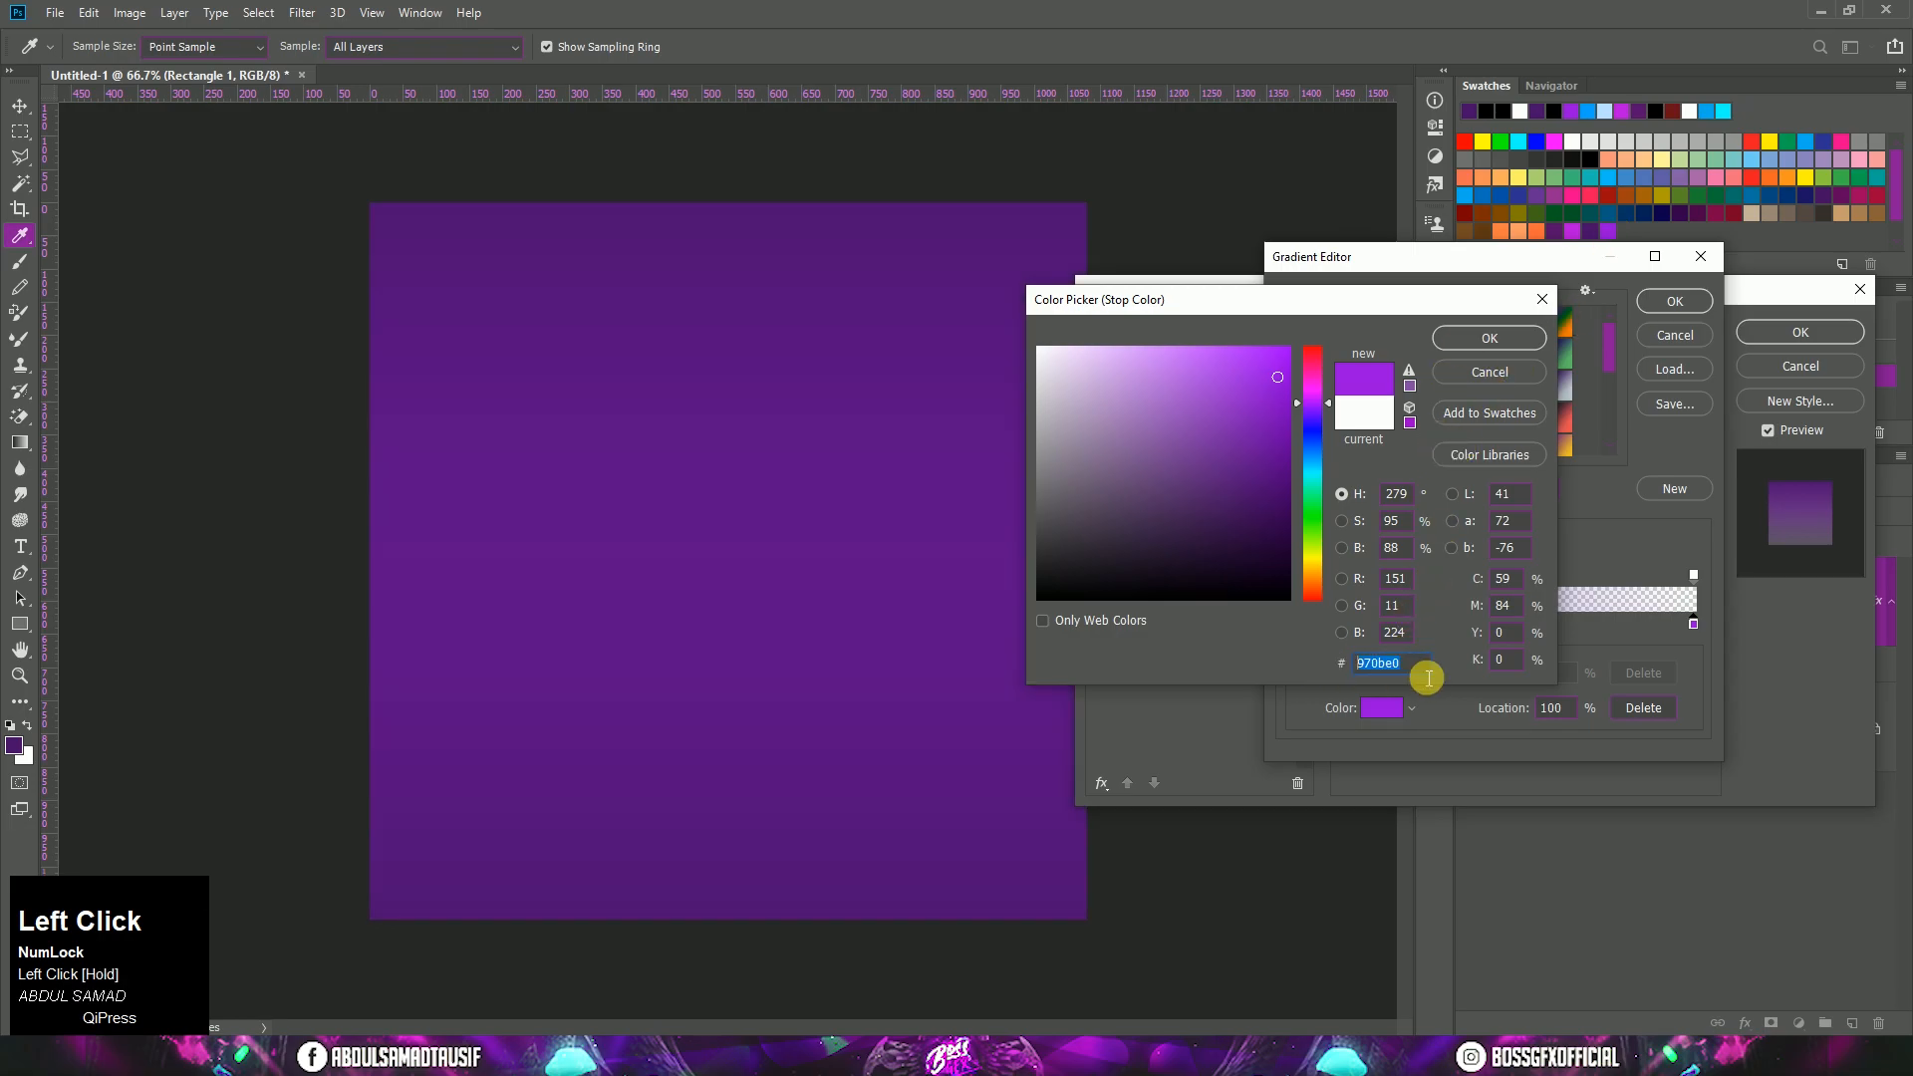
{"action": "left_click", "coordinate": [1489, 339]}
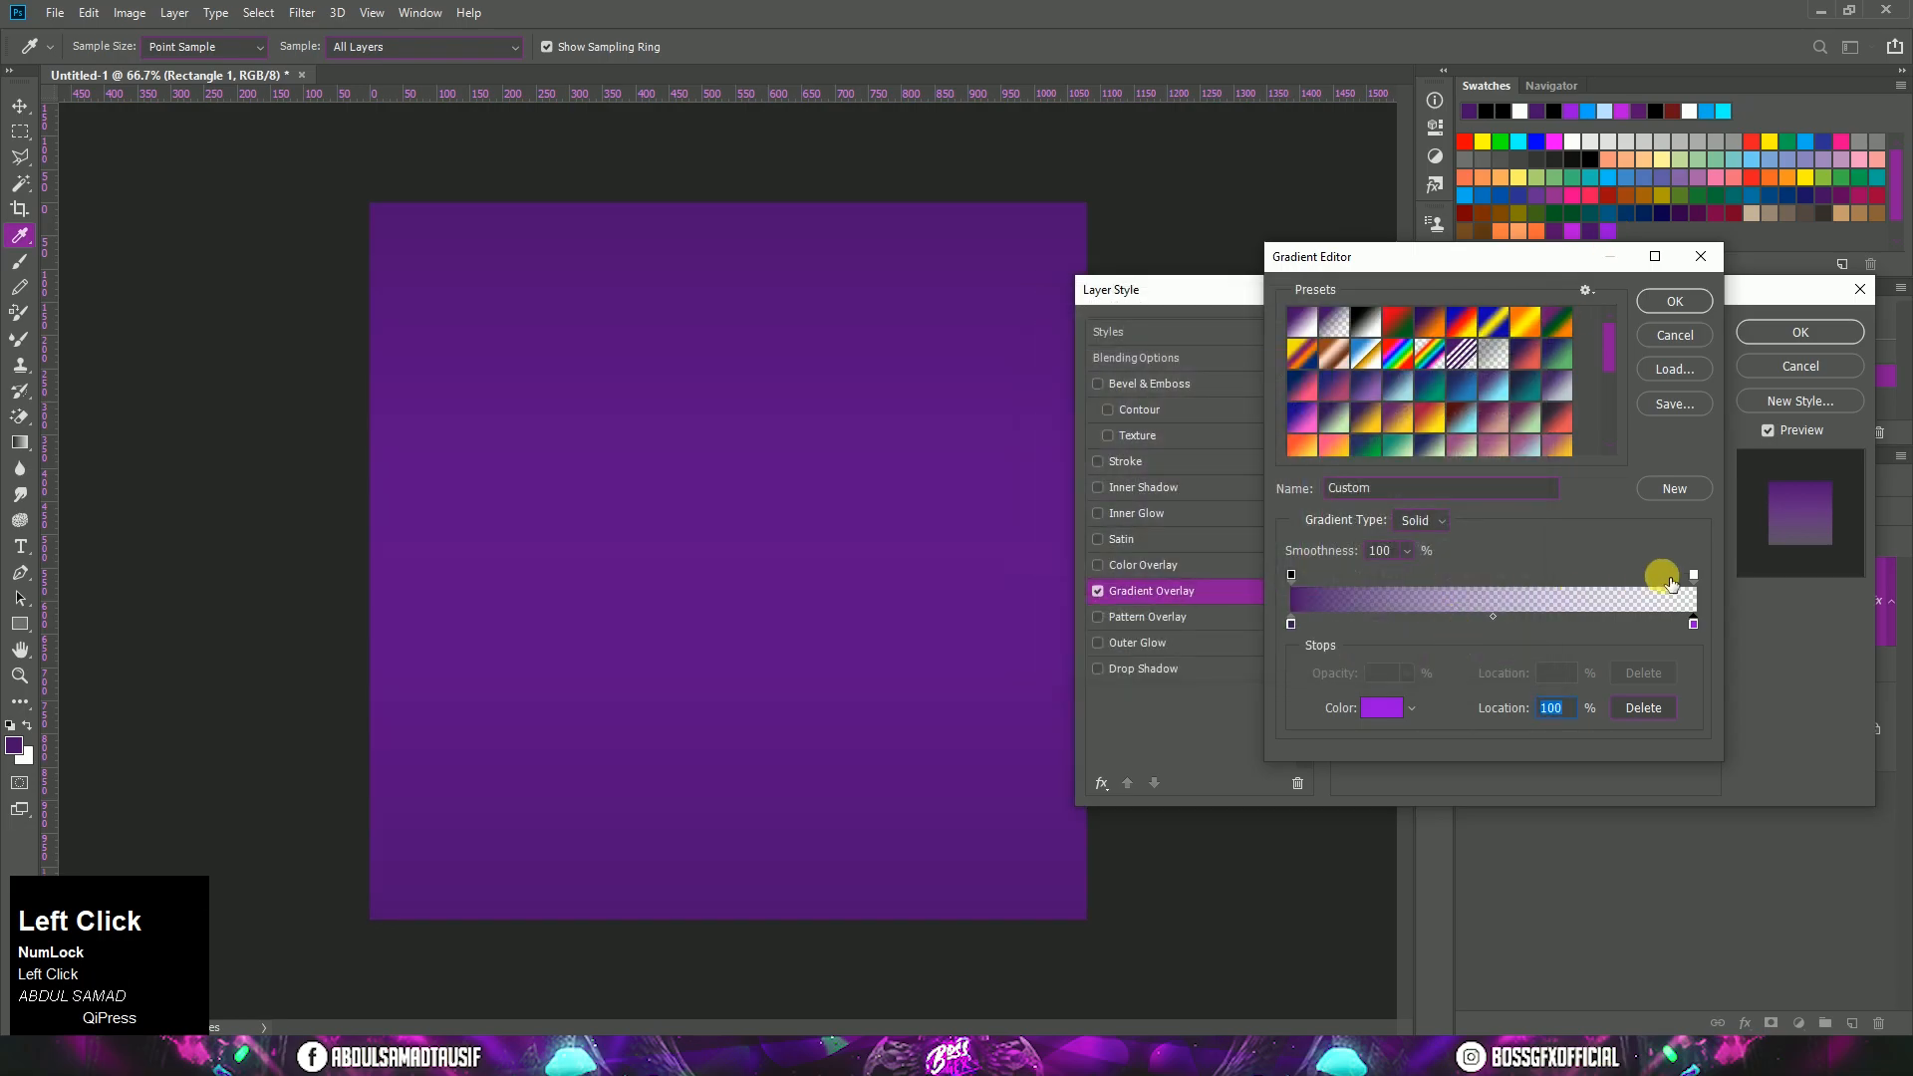
{"action": "left_click", "coordinate": [1694, 576]}
{"action": "left_click", "coordinate": [1408, 674]}
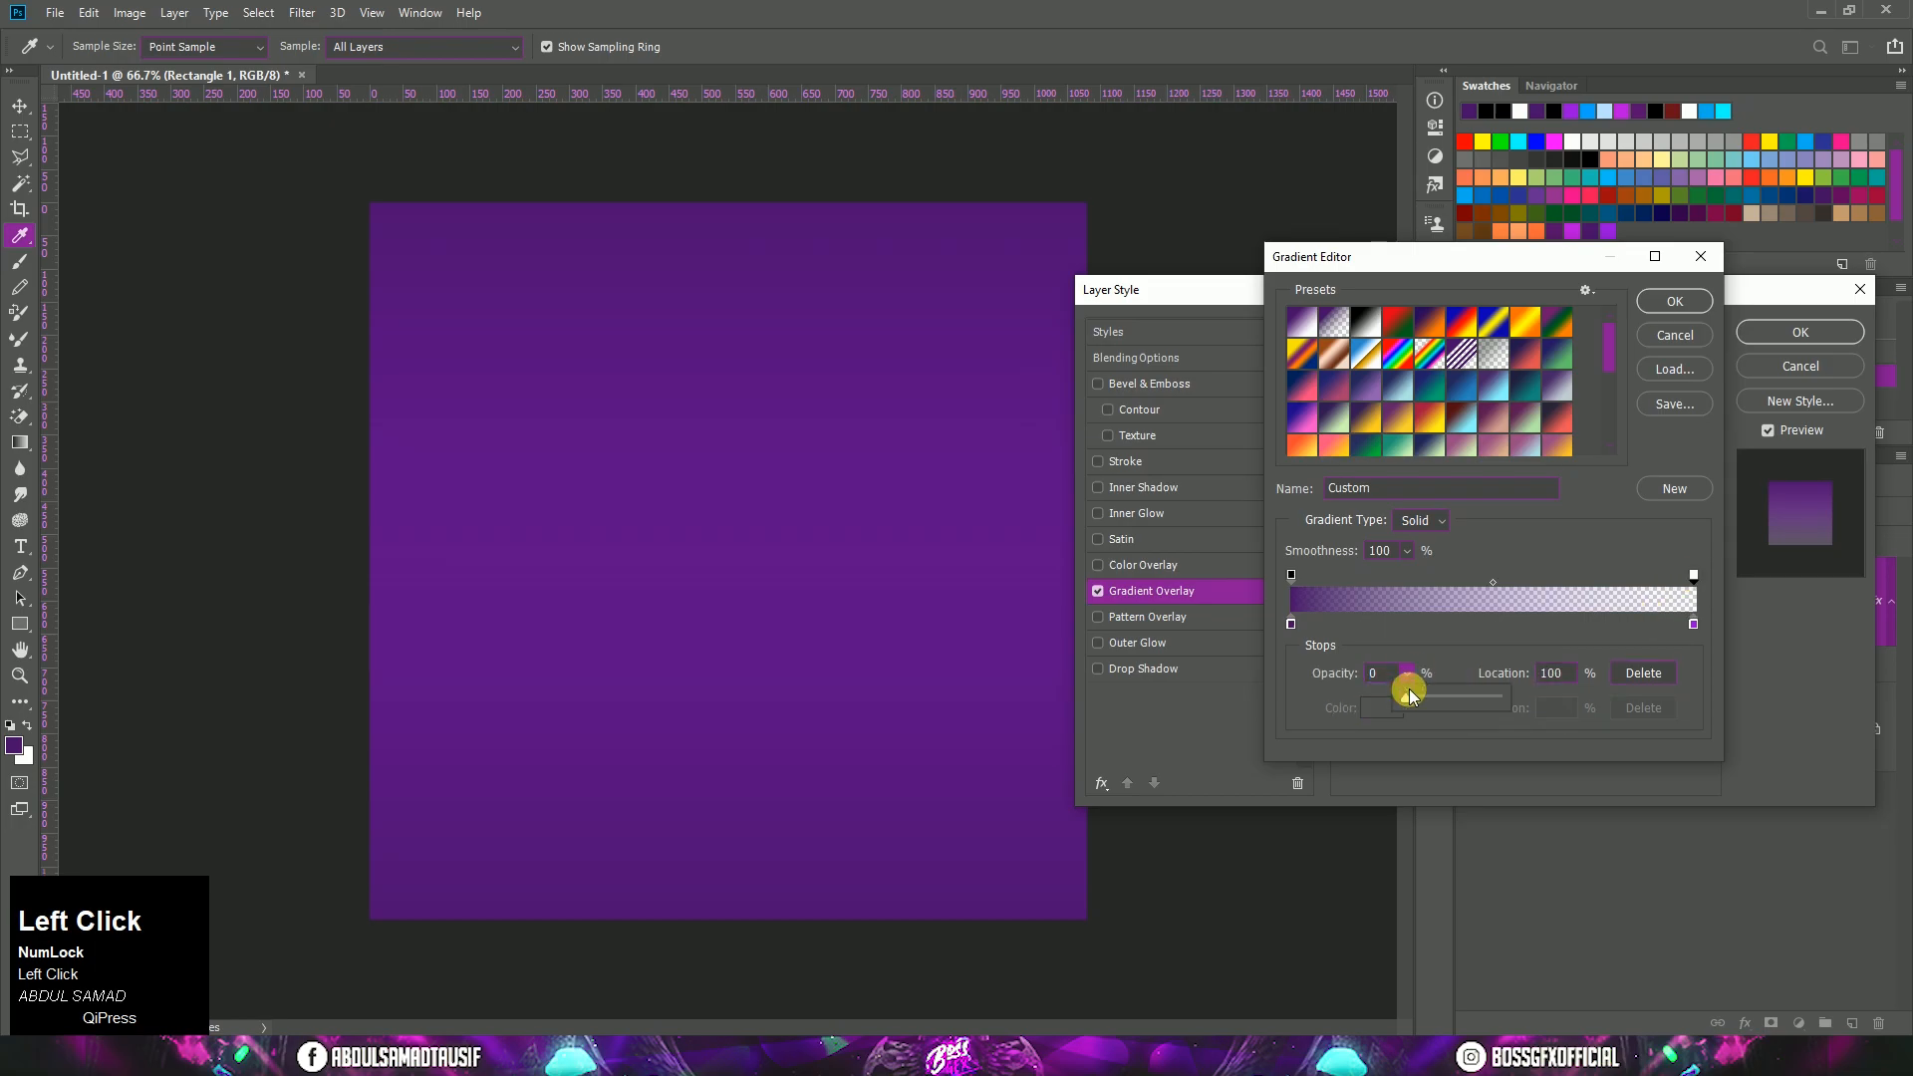
{"action": "left_click_drag", "start_coordinate": [1409, 698], "coordinate": [1560, 703]}
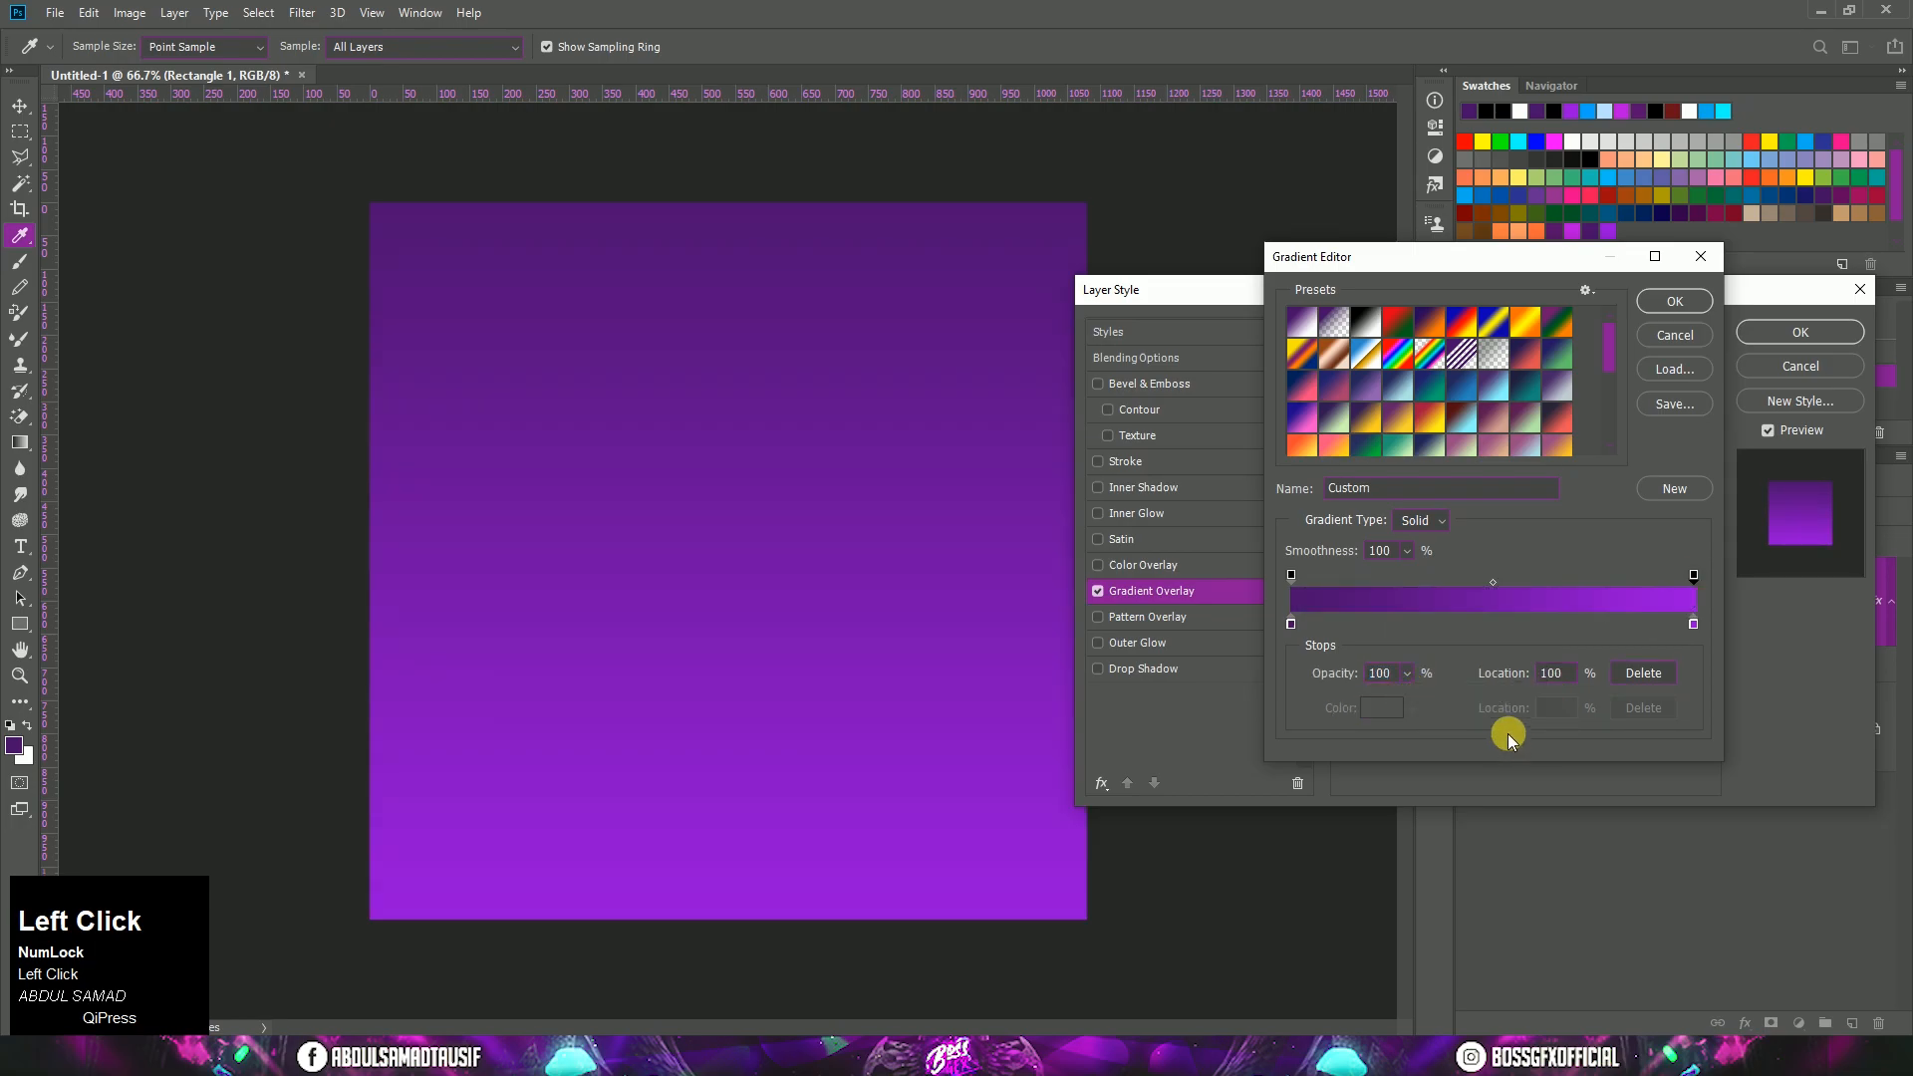
{"action": "left_click", "coordinate": [1672, 303]}
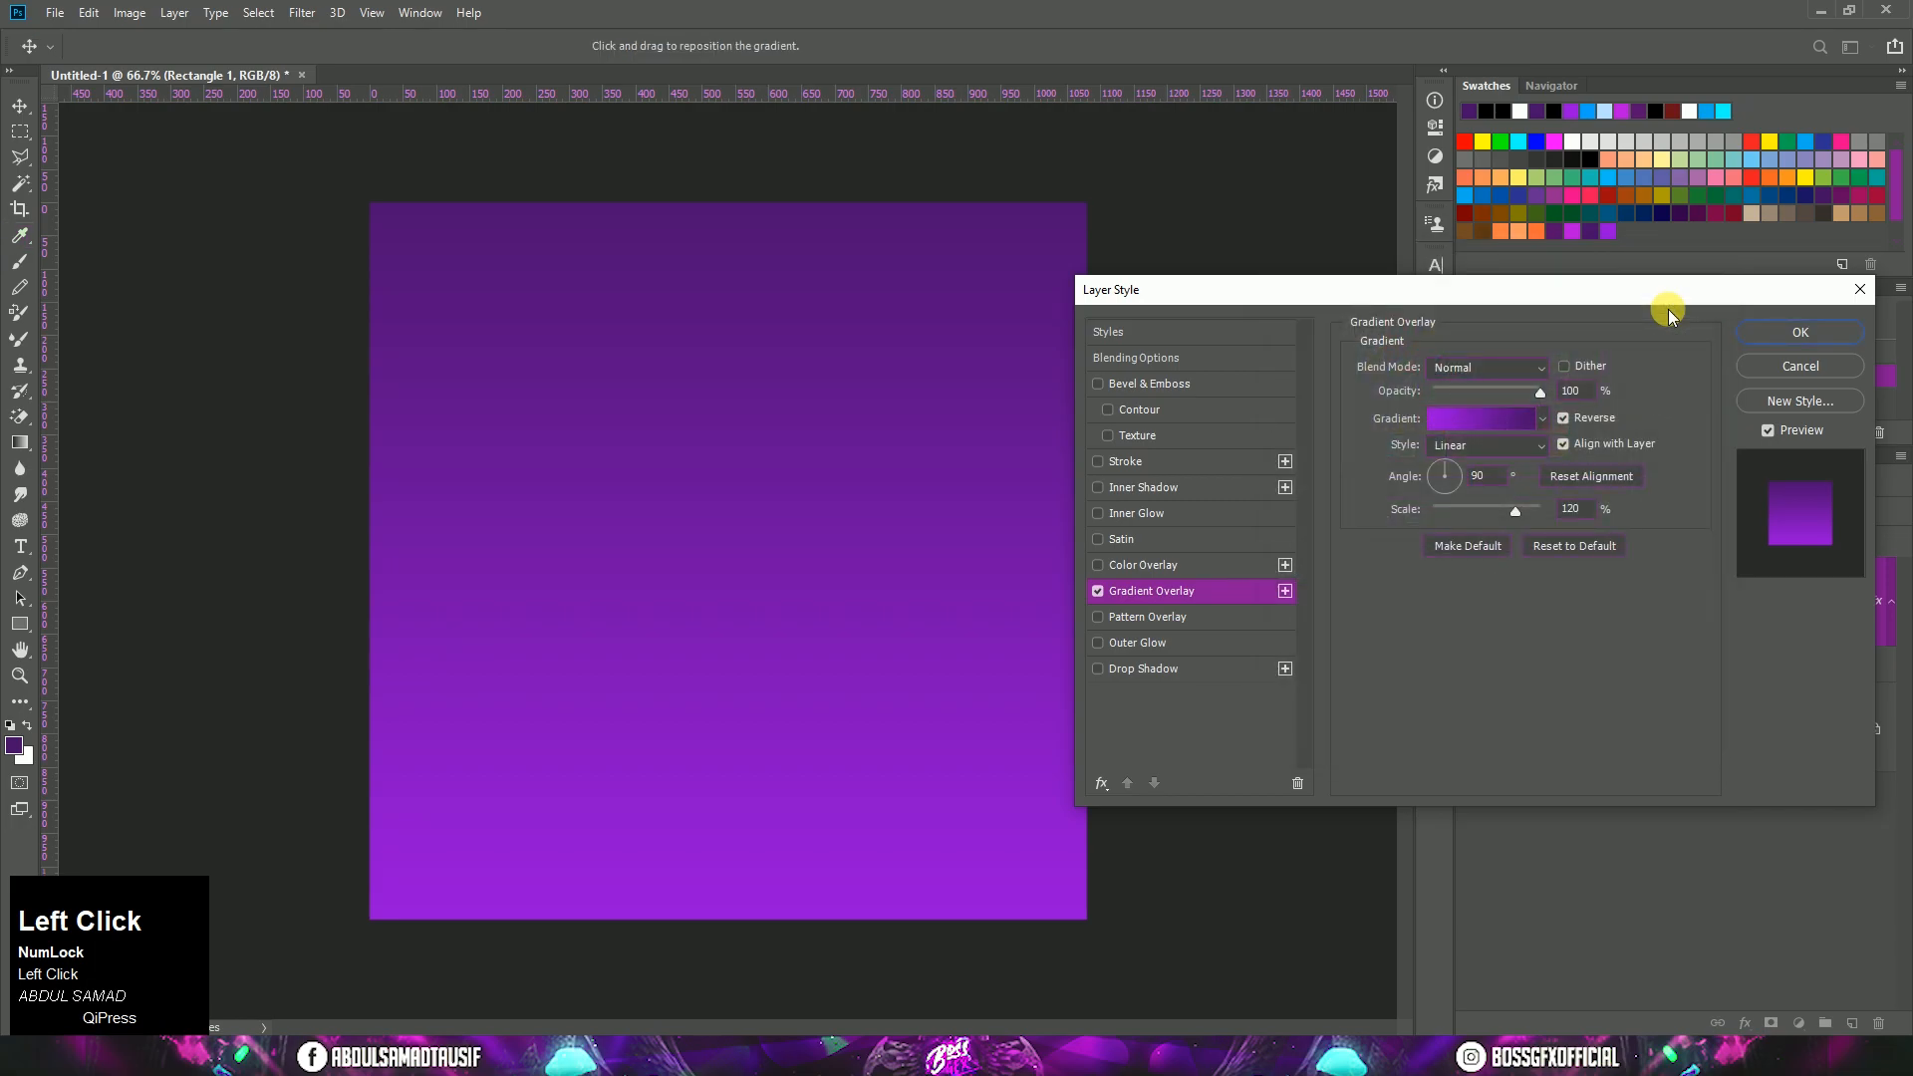
Step: Set the gradient overlay to 90% scale and Radial style, apply it, and collapse the rectangle layer's effects list
{"action": "left_click", "coordinate": [1539, 392]}
{"action": "left_click", "coordinate": [1532, 518]}
{"action": "type", "text": "90"}
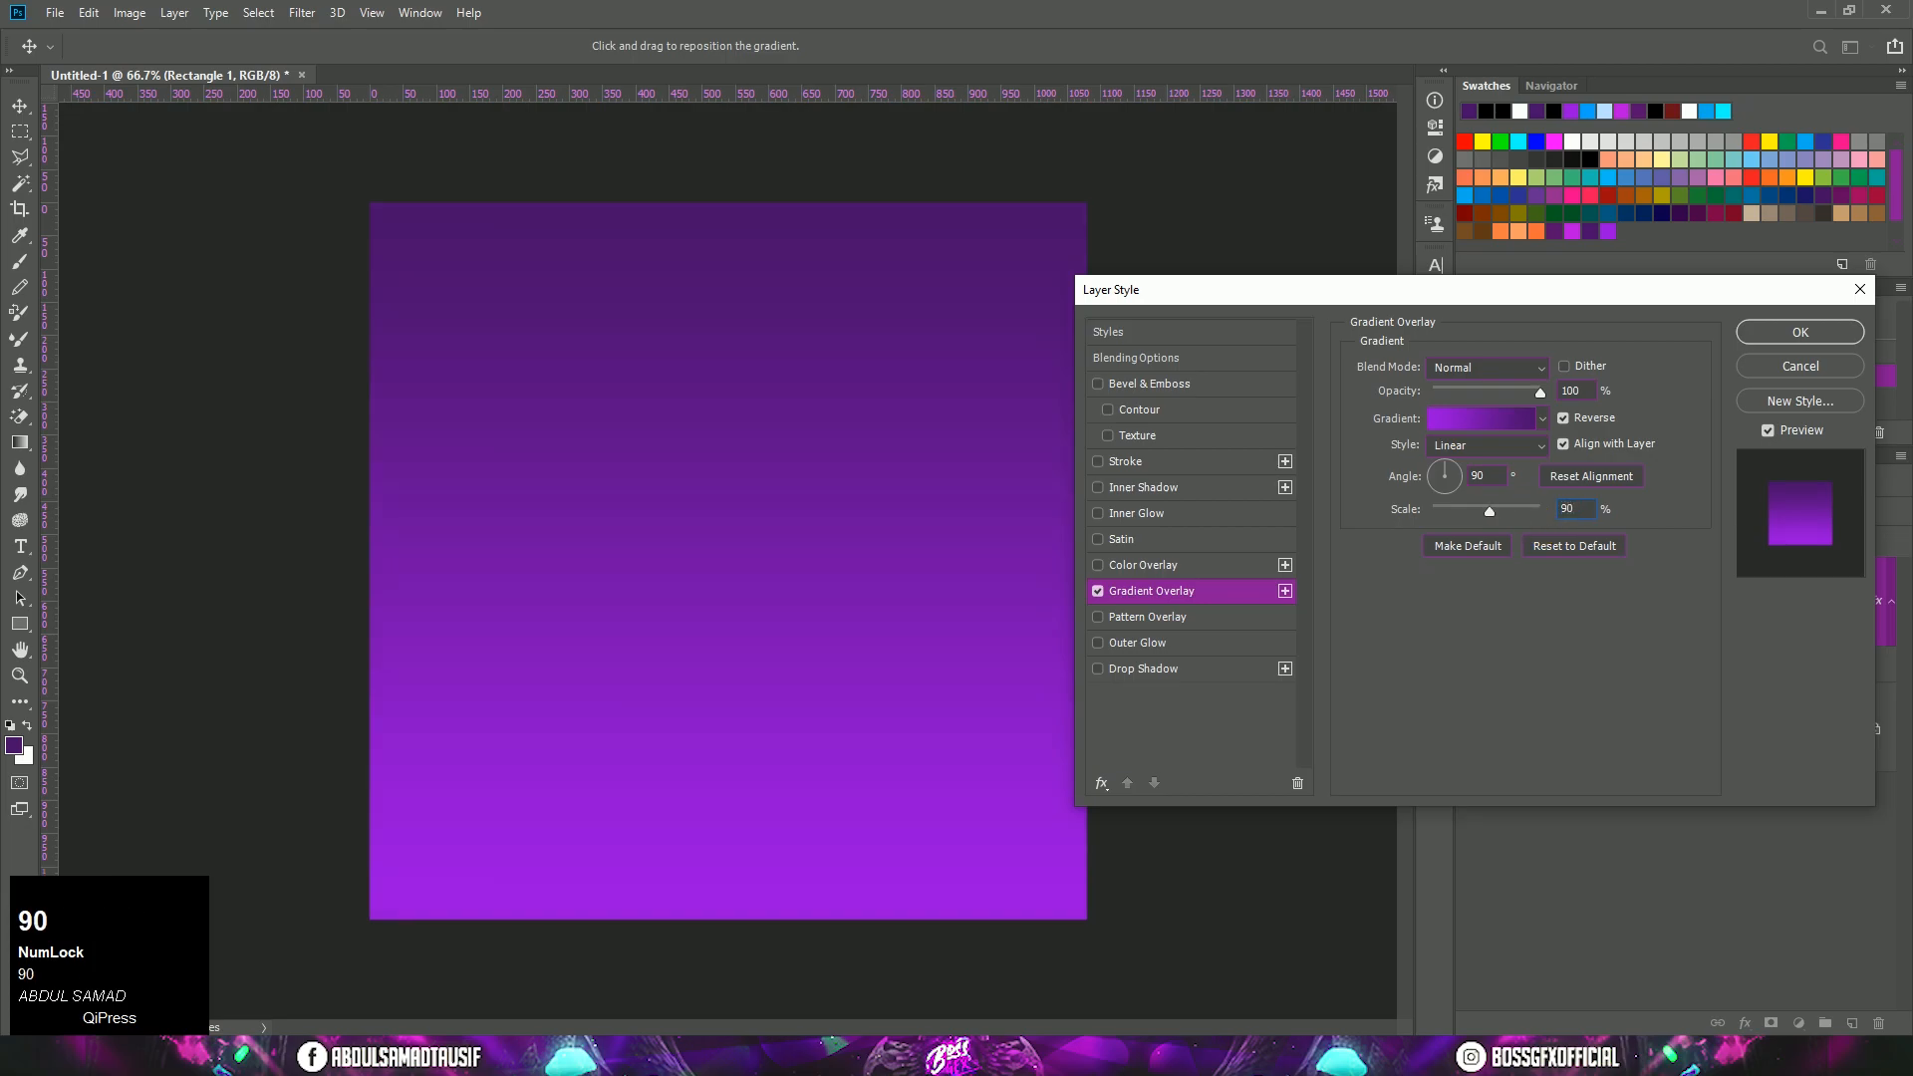
{"action": "left_click", "coordinate": [1521, 459]}
{"action": "left_click", "coordinate": [1513, 480]}
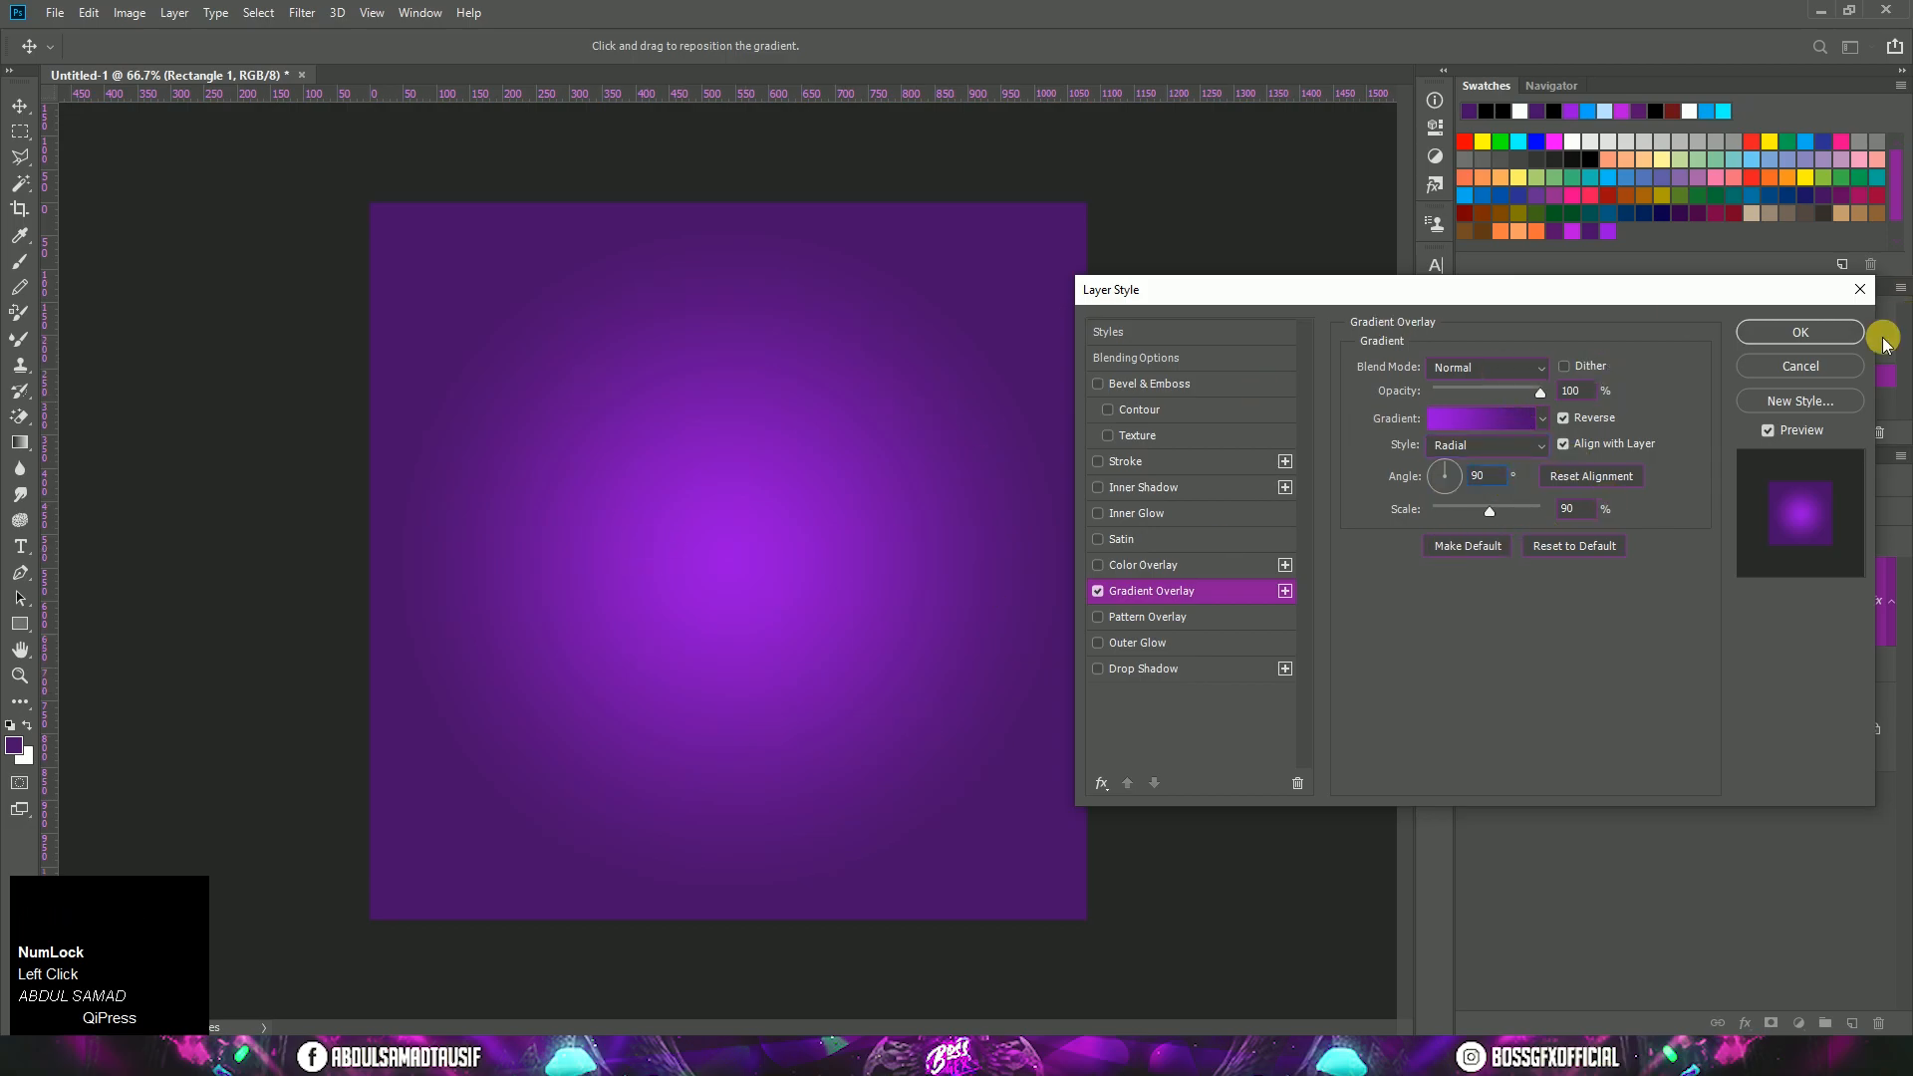
{"action": "left_click", "coordinate": [1801, 333]}
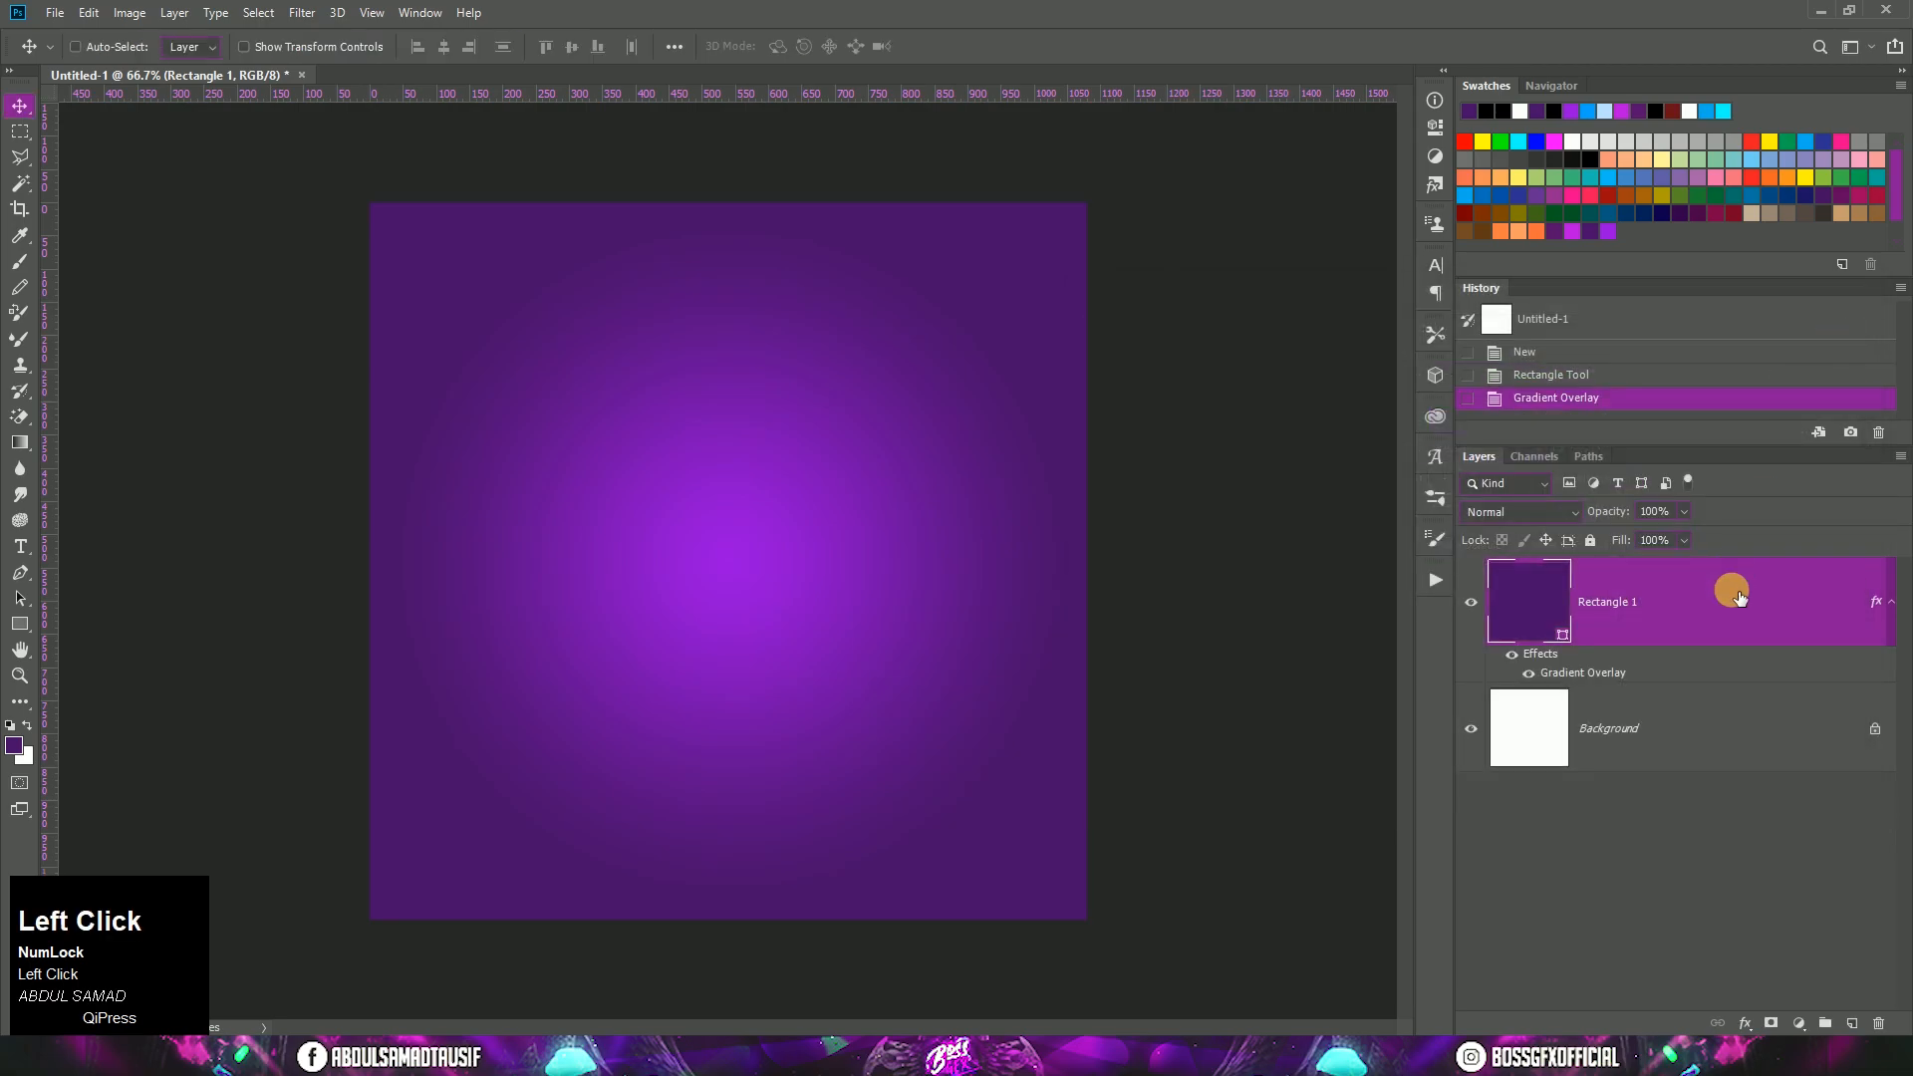
{"action": "left_click", "coordinate": [1890, 606]}
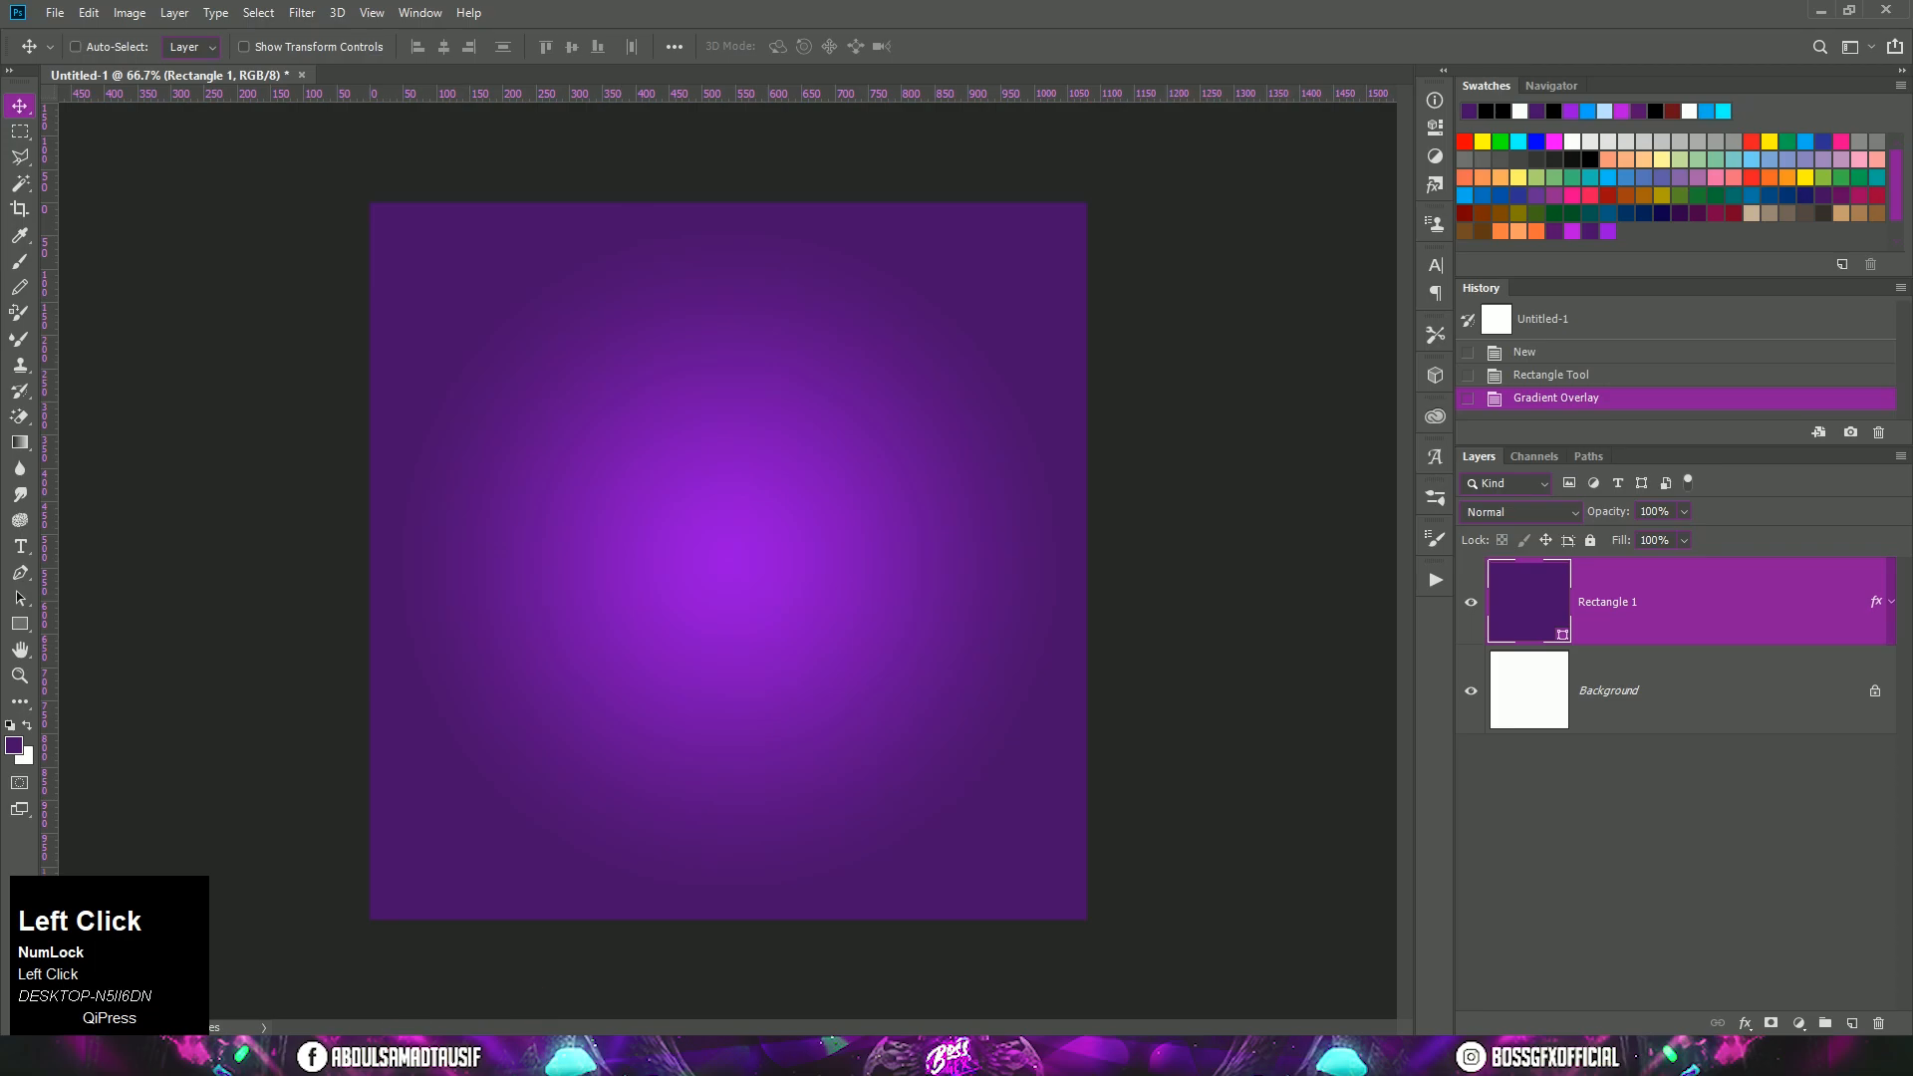
Step: Place the Mosque image as an embedded smart object with its silhouette spanning the lower part of the canvas
{"action": "left_click", "coordinate": [279, 1056]}
{"action": "left_click_drag", "start_coordinate": [943, 544], "coordinate": [911, 885]}
{"action": "left_click_drag", "start_coordinate": [811, 683], "coordinate": [794, 795]}
{"action": "double_click", "coordinate": [794, 796]}
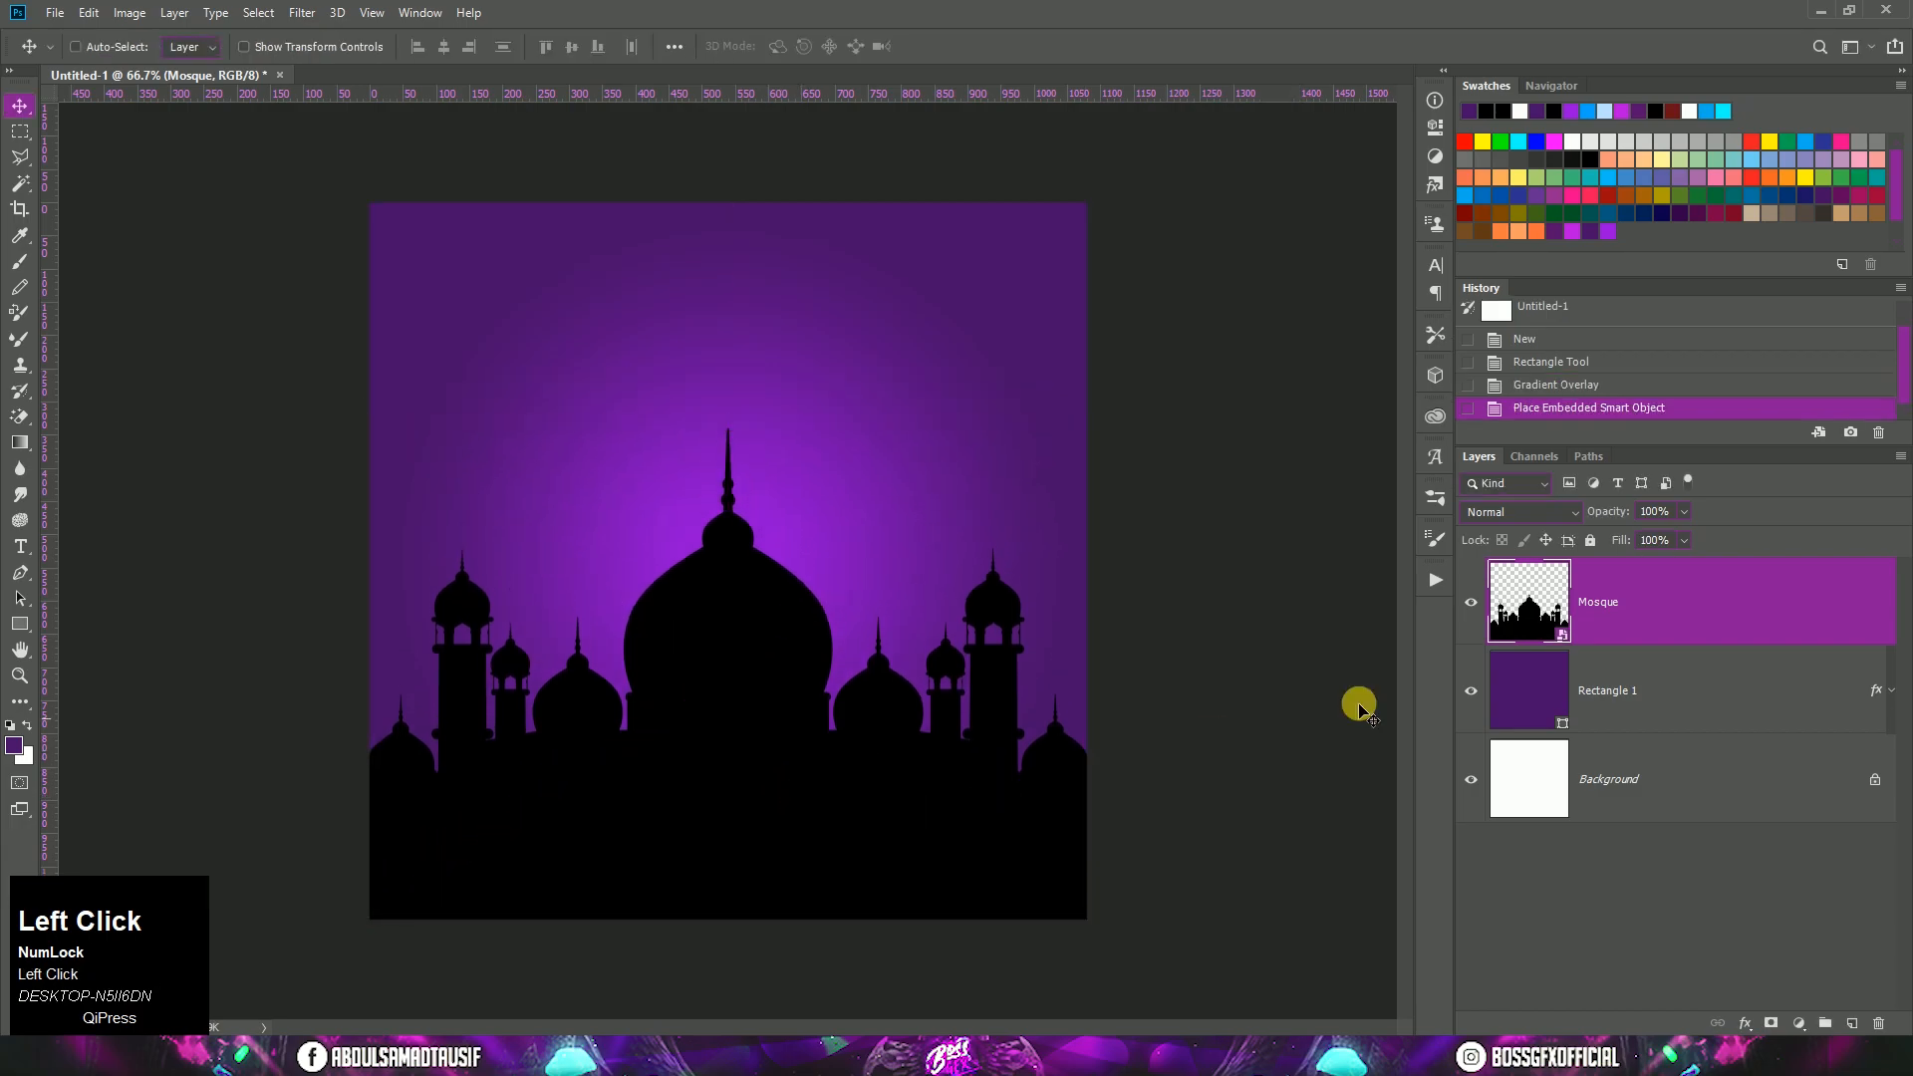
Step: Set the Mosque layer's blend mode to Overlay and its opacity to 10%
{"action": "left_click", "coordinate": [1545, 516]}
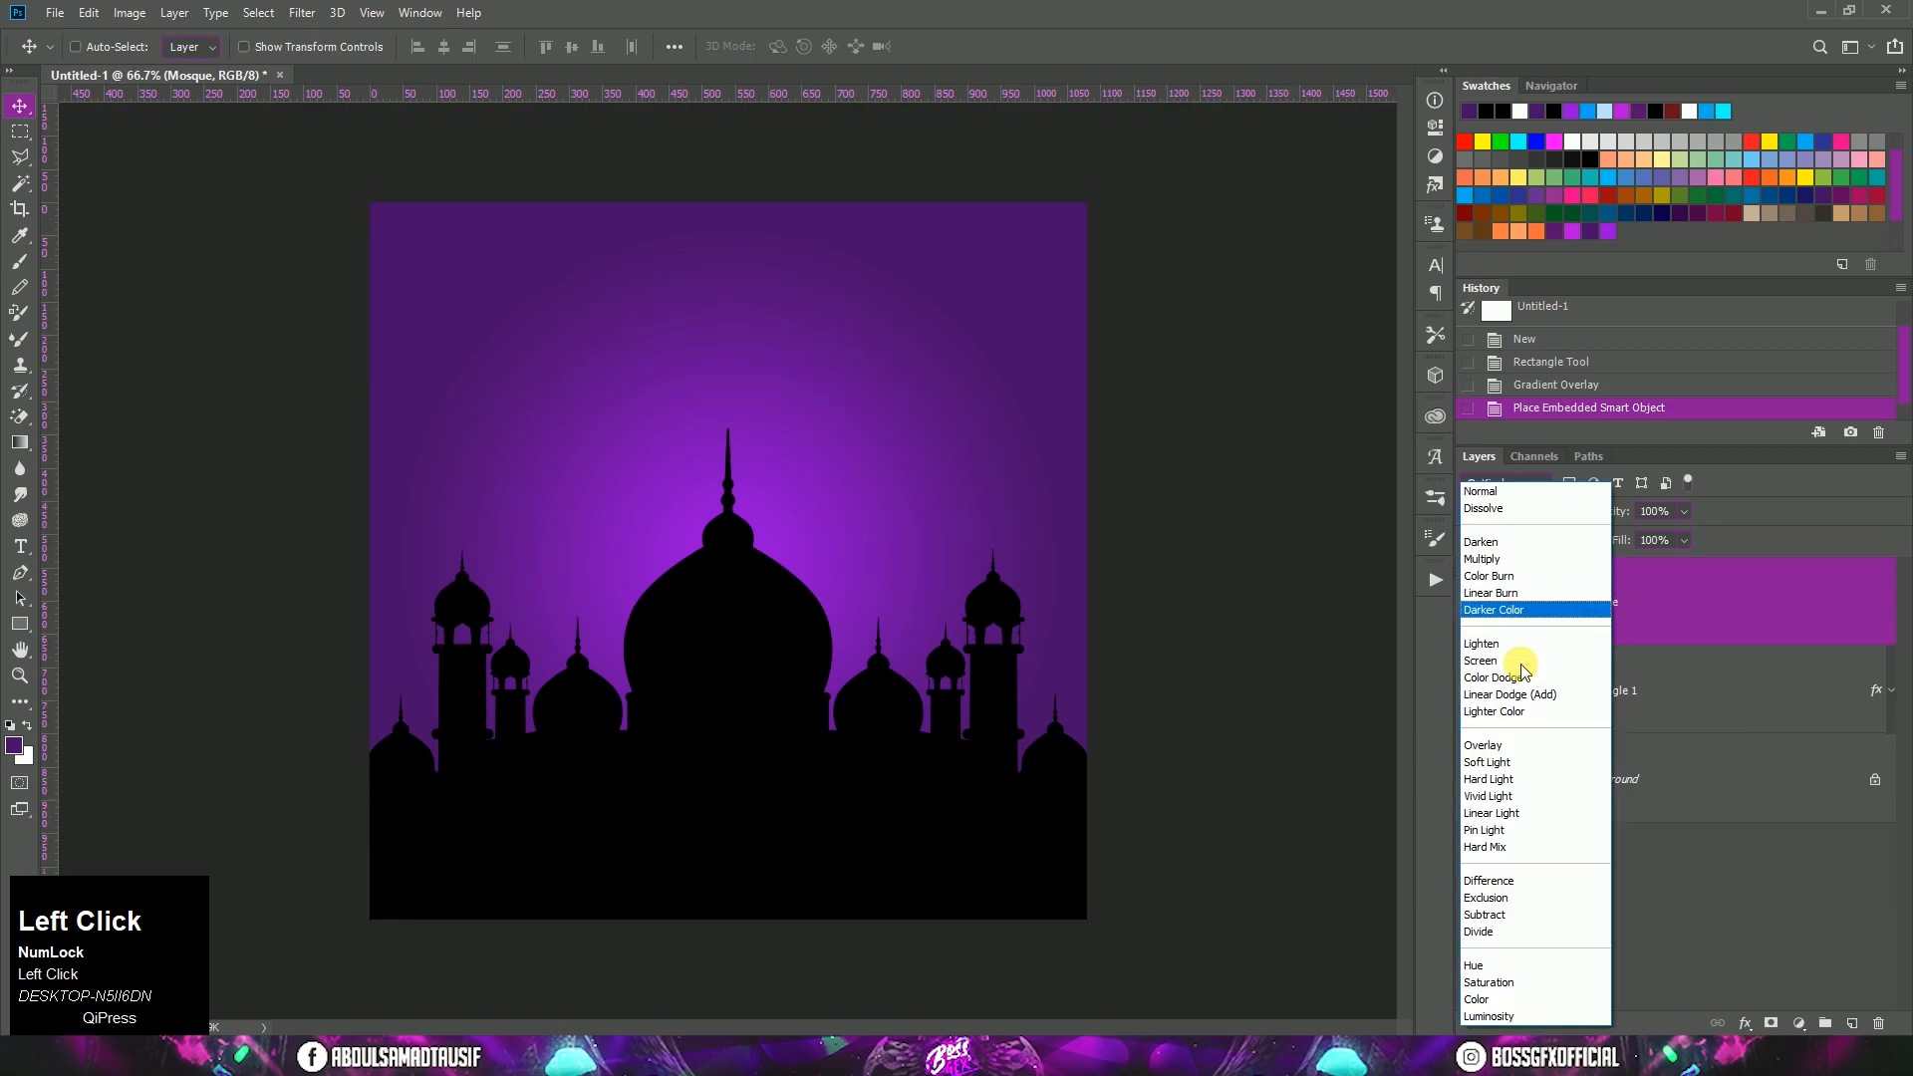
{"action": "left_click", "coordinate": [1521, 744]}
{"action": "left_click", "coordinate": [1655, 514]}
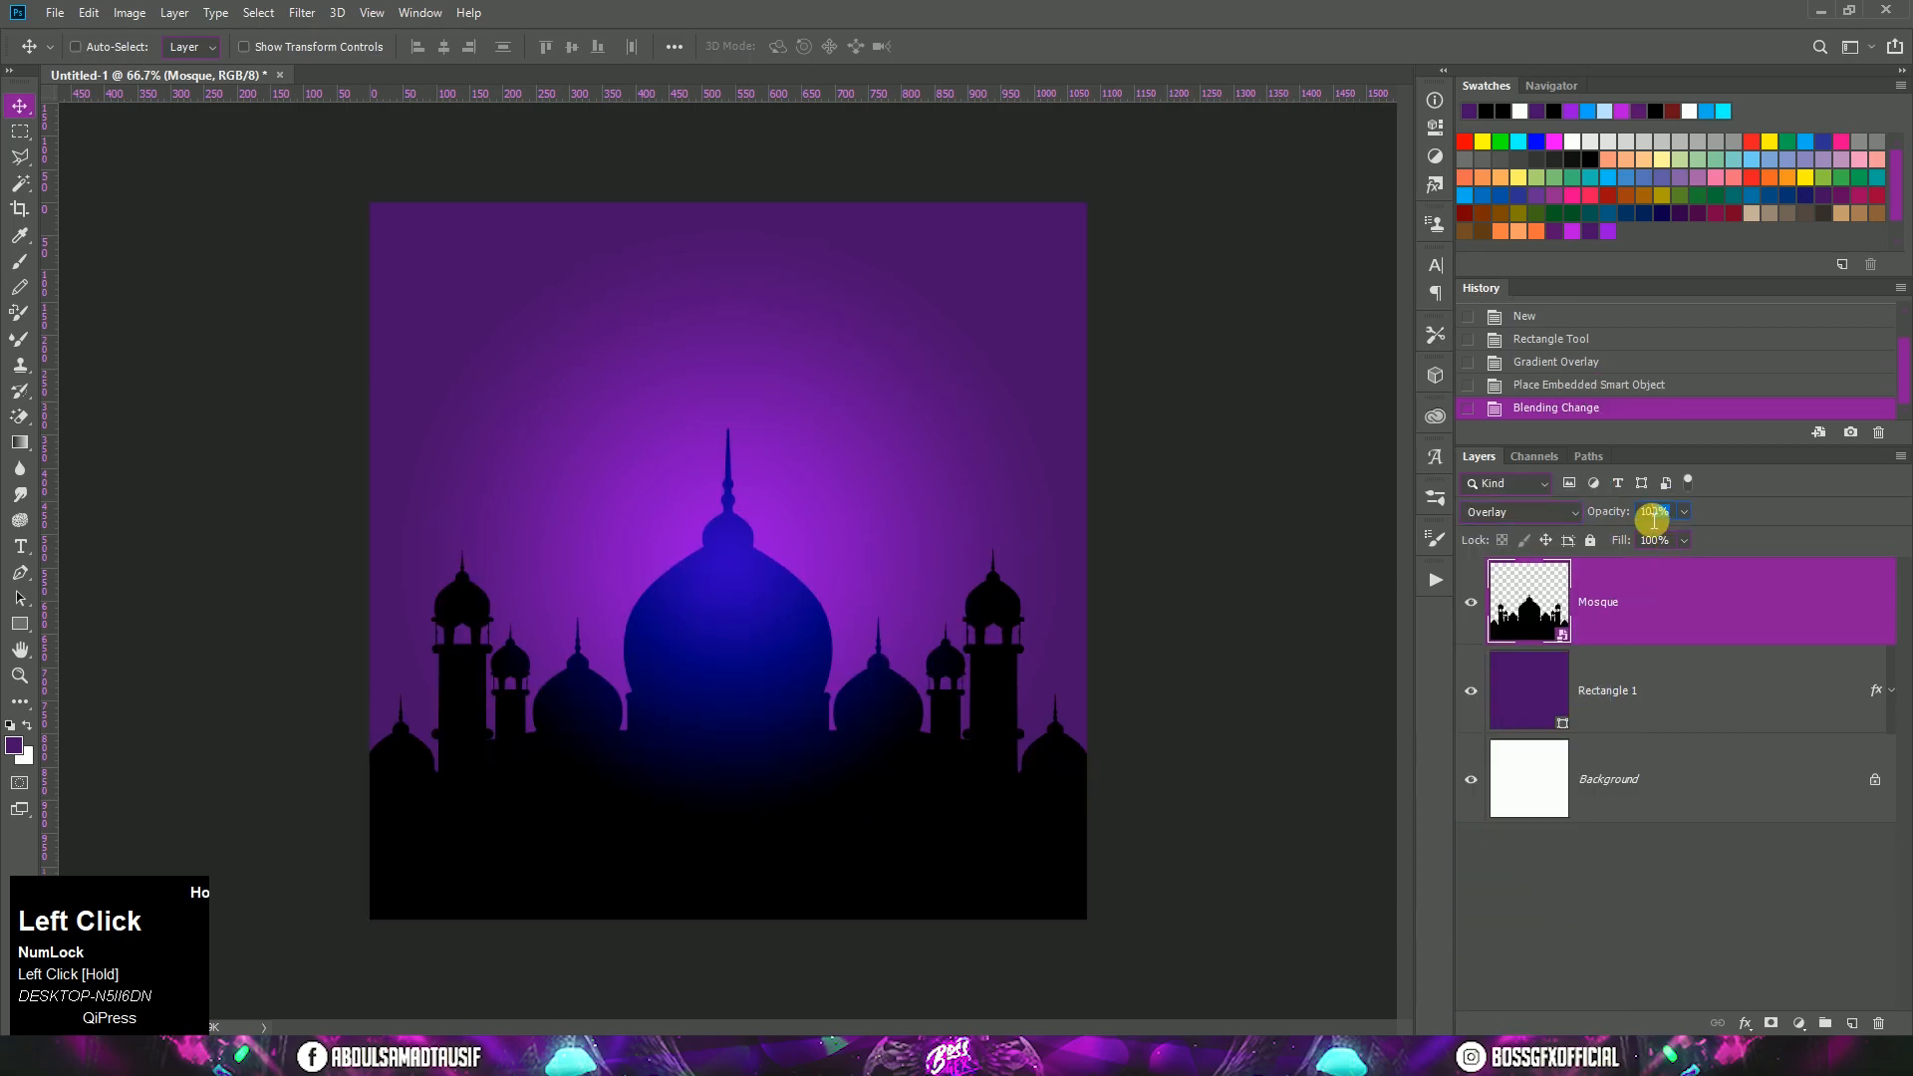
{"action": "type", "text": "10"}
{"action": "left_click", "coordinate": [1668, 604]}
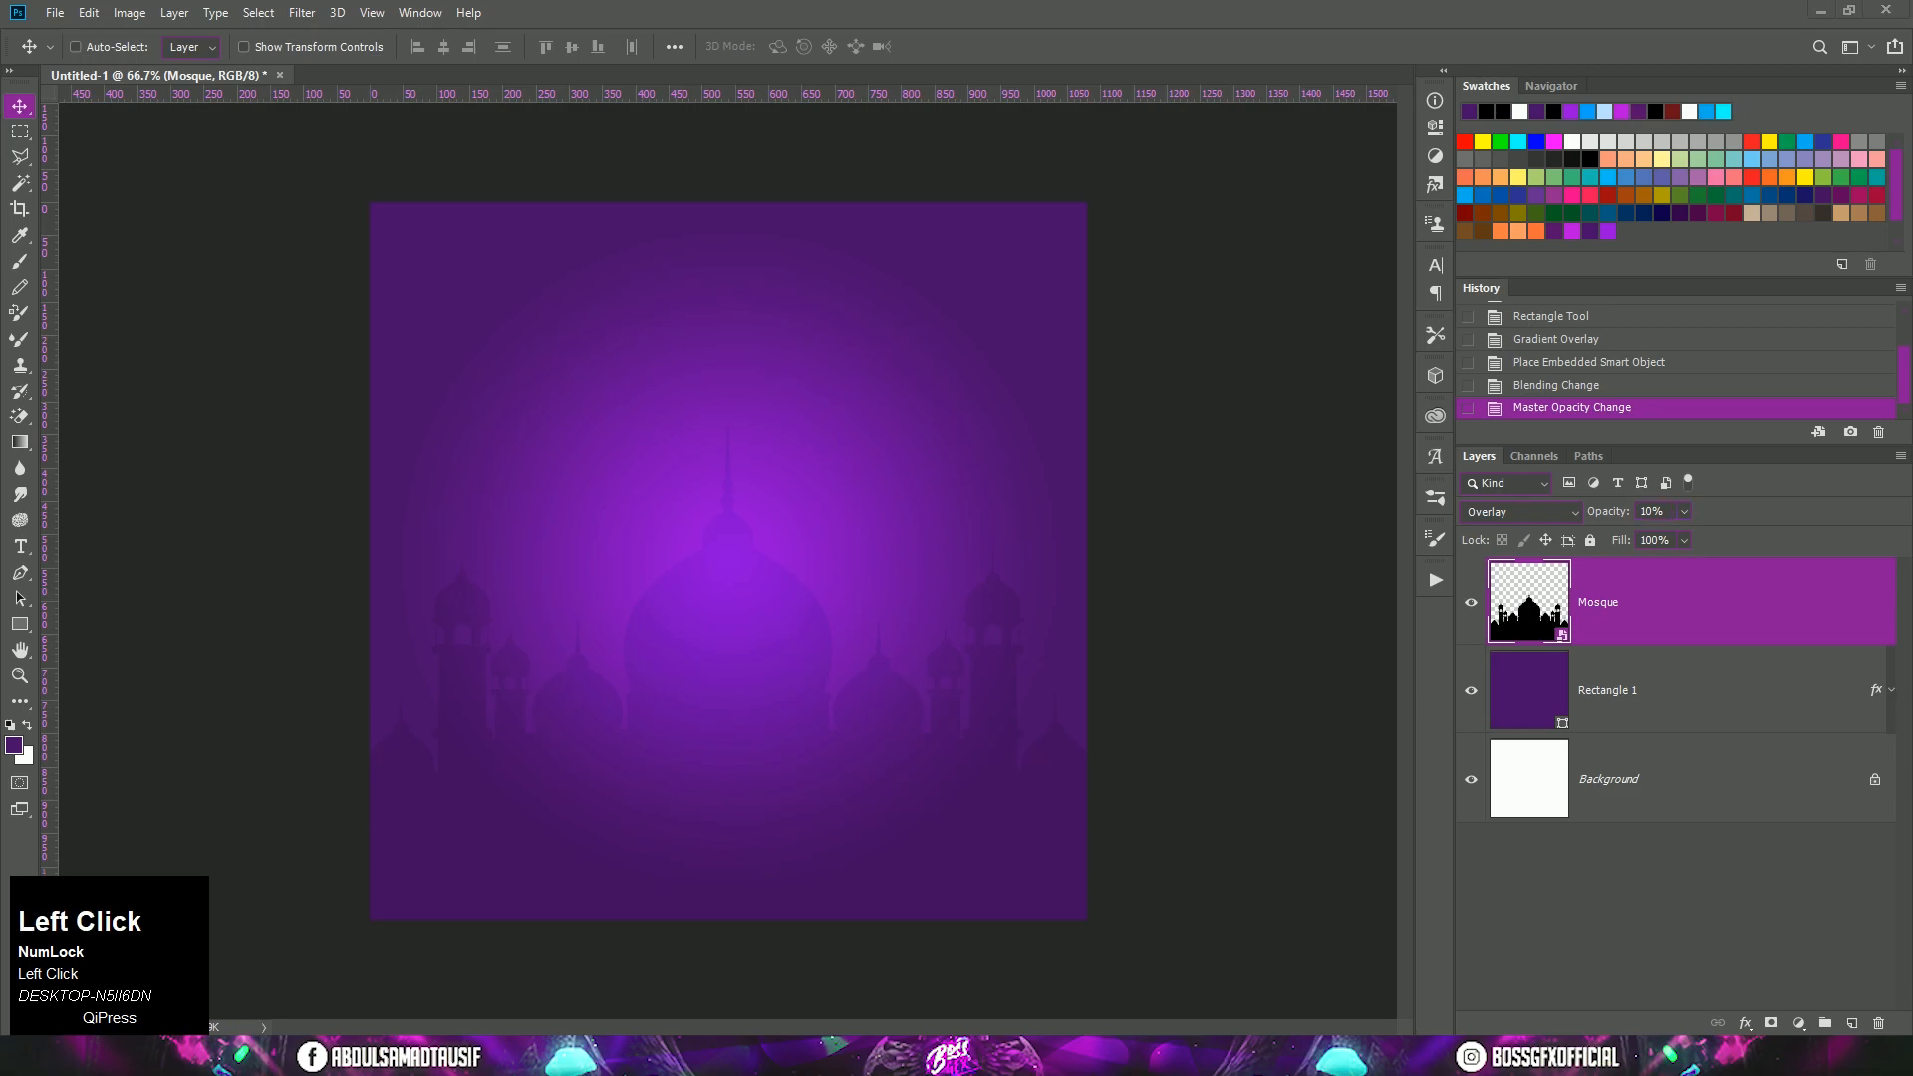
Step: Place the Texture image above the mosque and position its light spots over the middle and upper canvas
{"action": "left_click", "coordinate": [380, 1056]}
{"action": "left_click_drag", "start_coordinate": [1198, 494], "coordinate": [1197, 751]}
{"action": "left_click", "coordinate": [355, 675]}
{"action": "left_click_drag", "start_coordinate": [448, 684], "coordinate": [624, 837]}
{"action": "left_click_drag", "start_coordinate": [841, 641], "coordinate": [843, 586]}
{"action": "key", "text": "Return"}
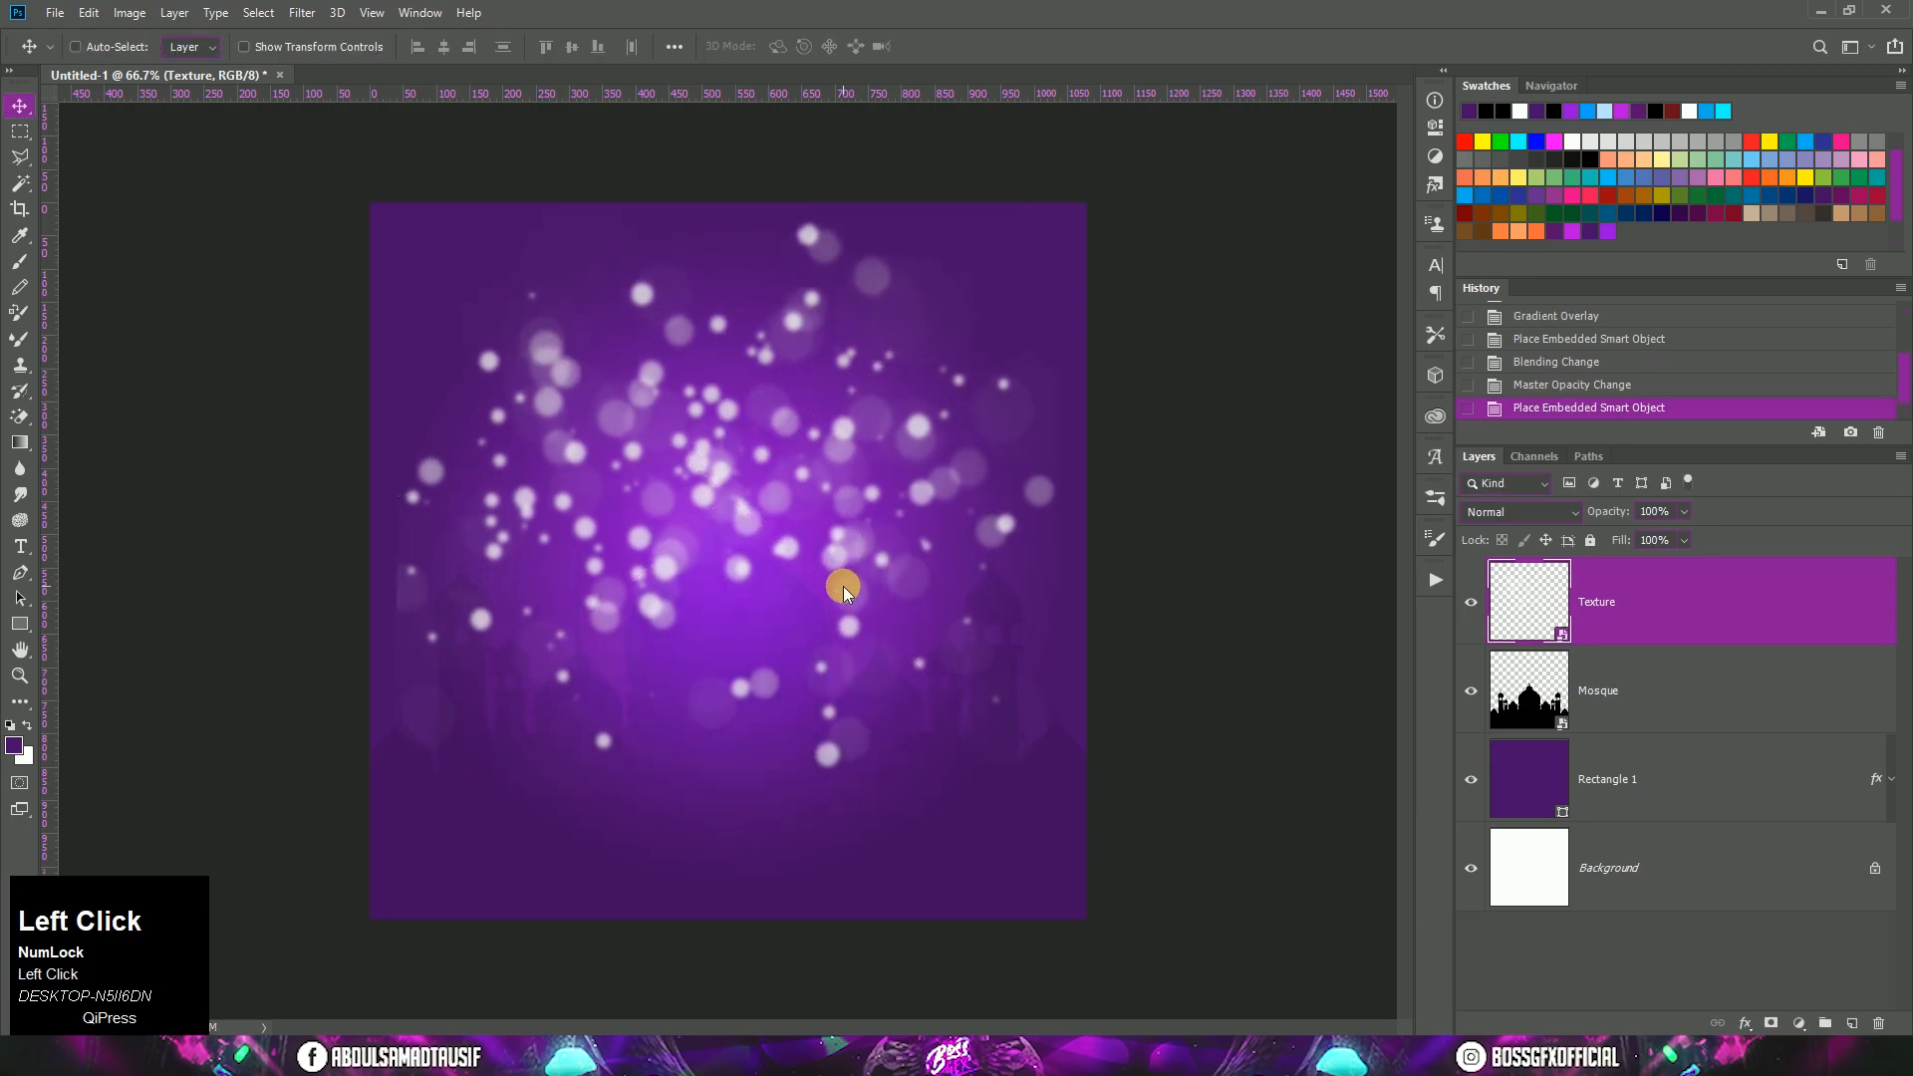
Step: Set the Texture layer's blend mode to Overlay and its opacity to 30%
{"action": "left_click", "coordinate": [1520, 512]}
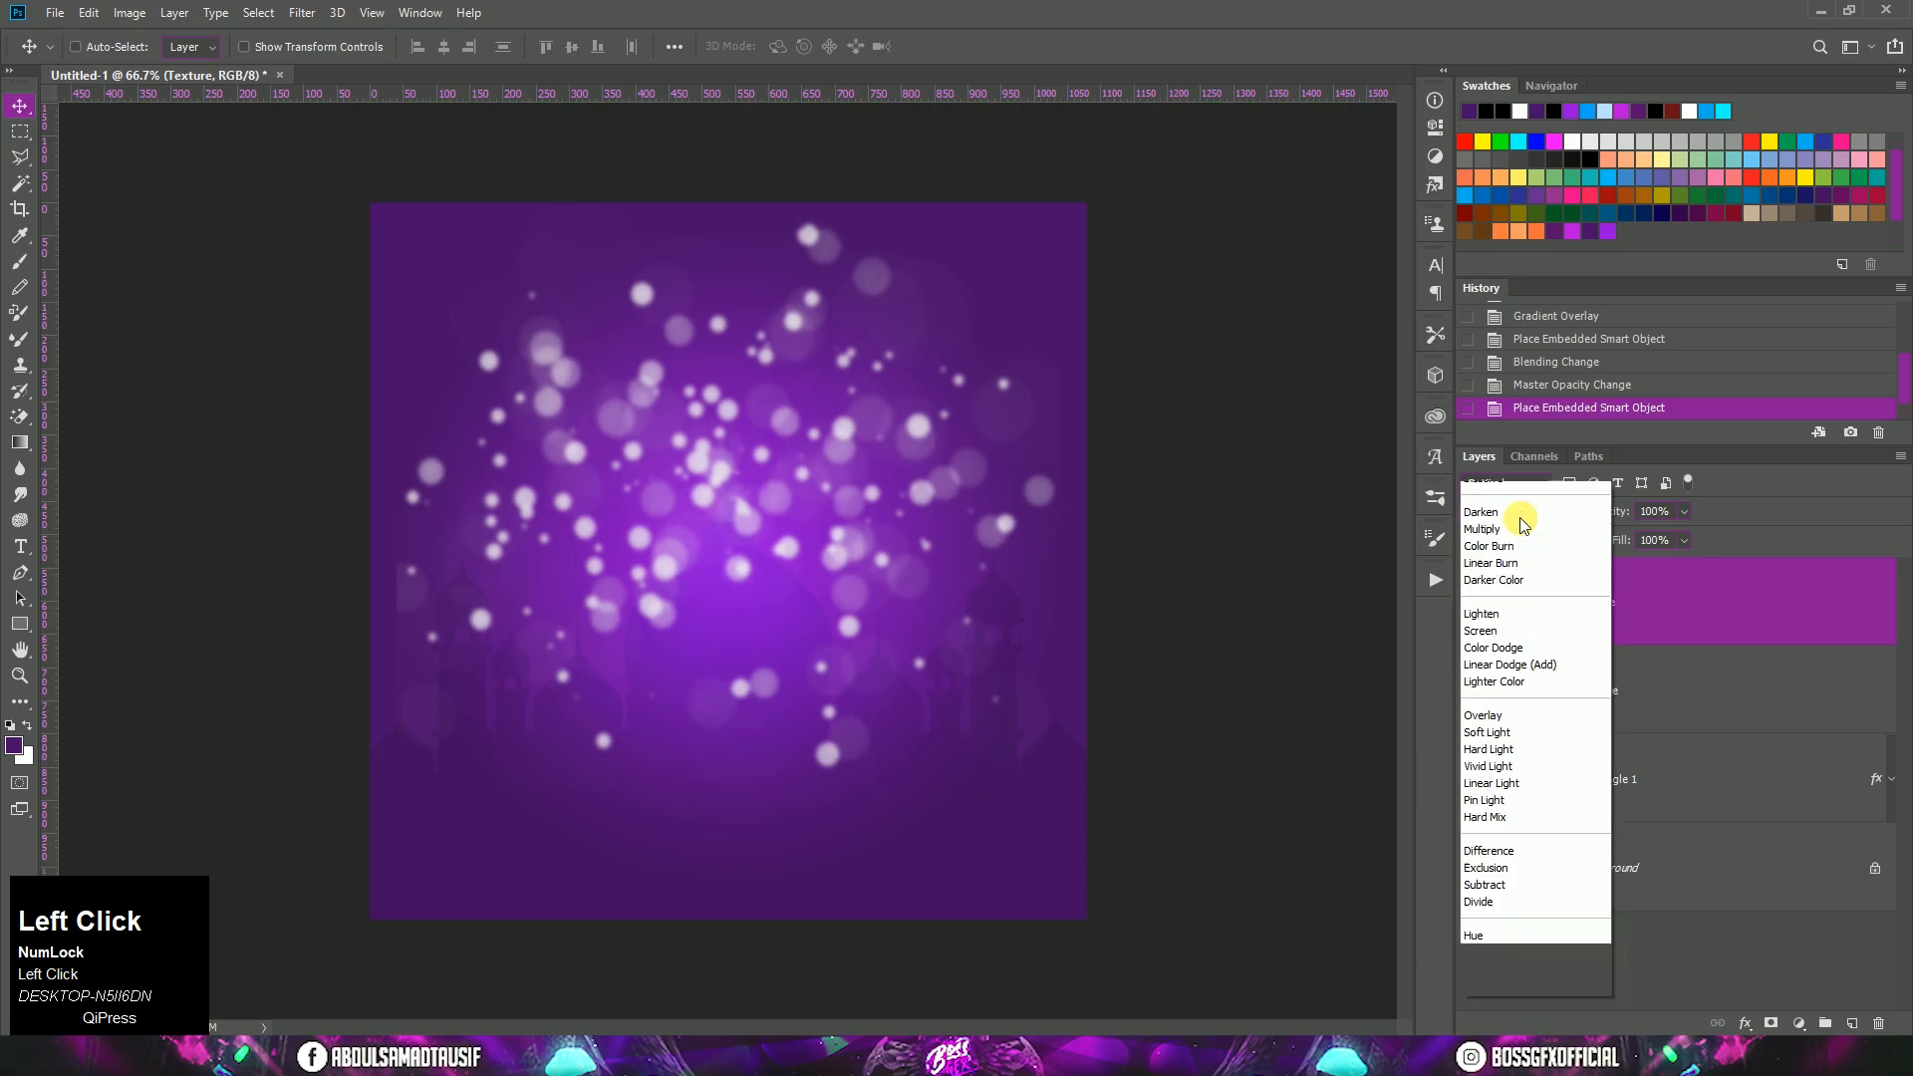
{"action": "left_click", "coordinate": [1525, 740]}
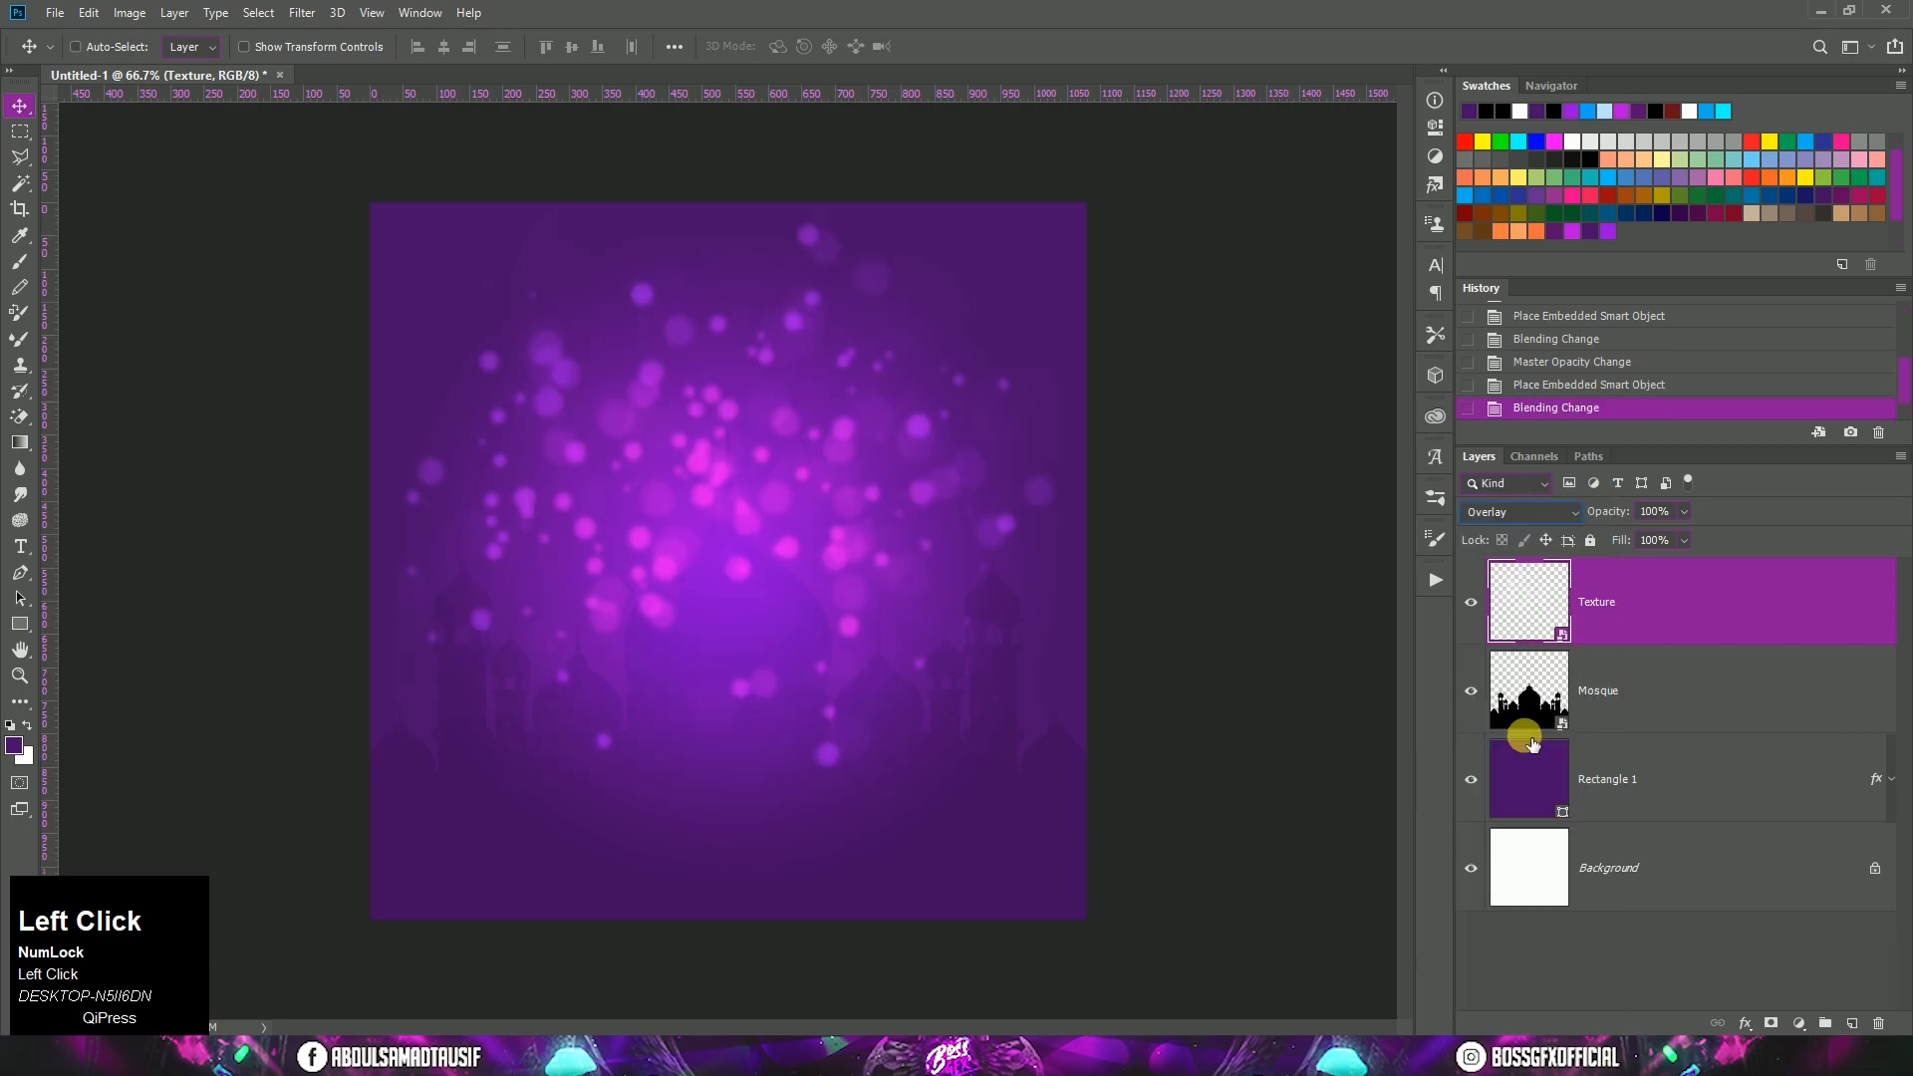
{"action": "left_click", "coordinate": [1663, 512]}
{"action": "type", "text": "30"}
{"action": "left_click", "coordinate": [1693, 638]}
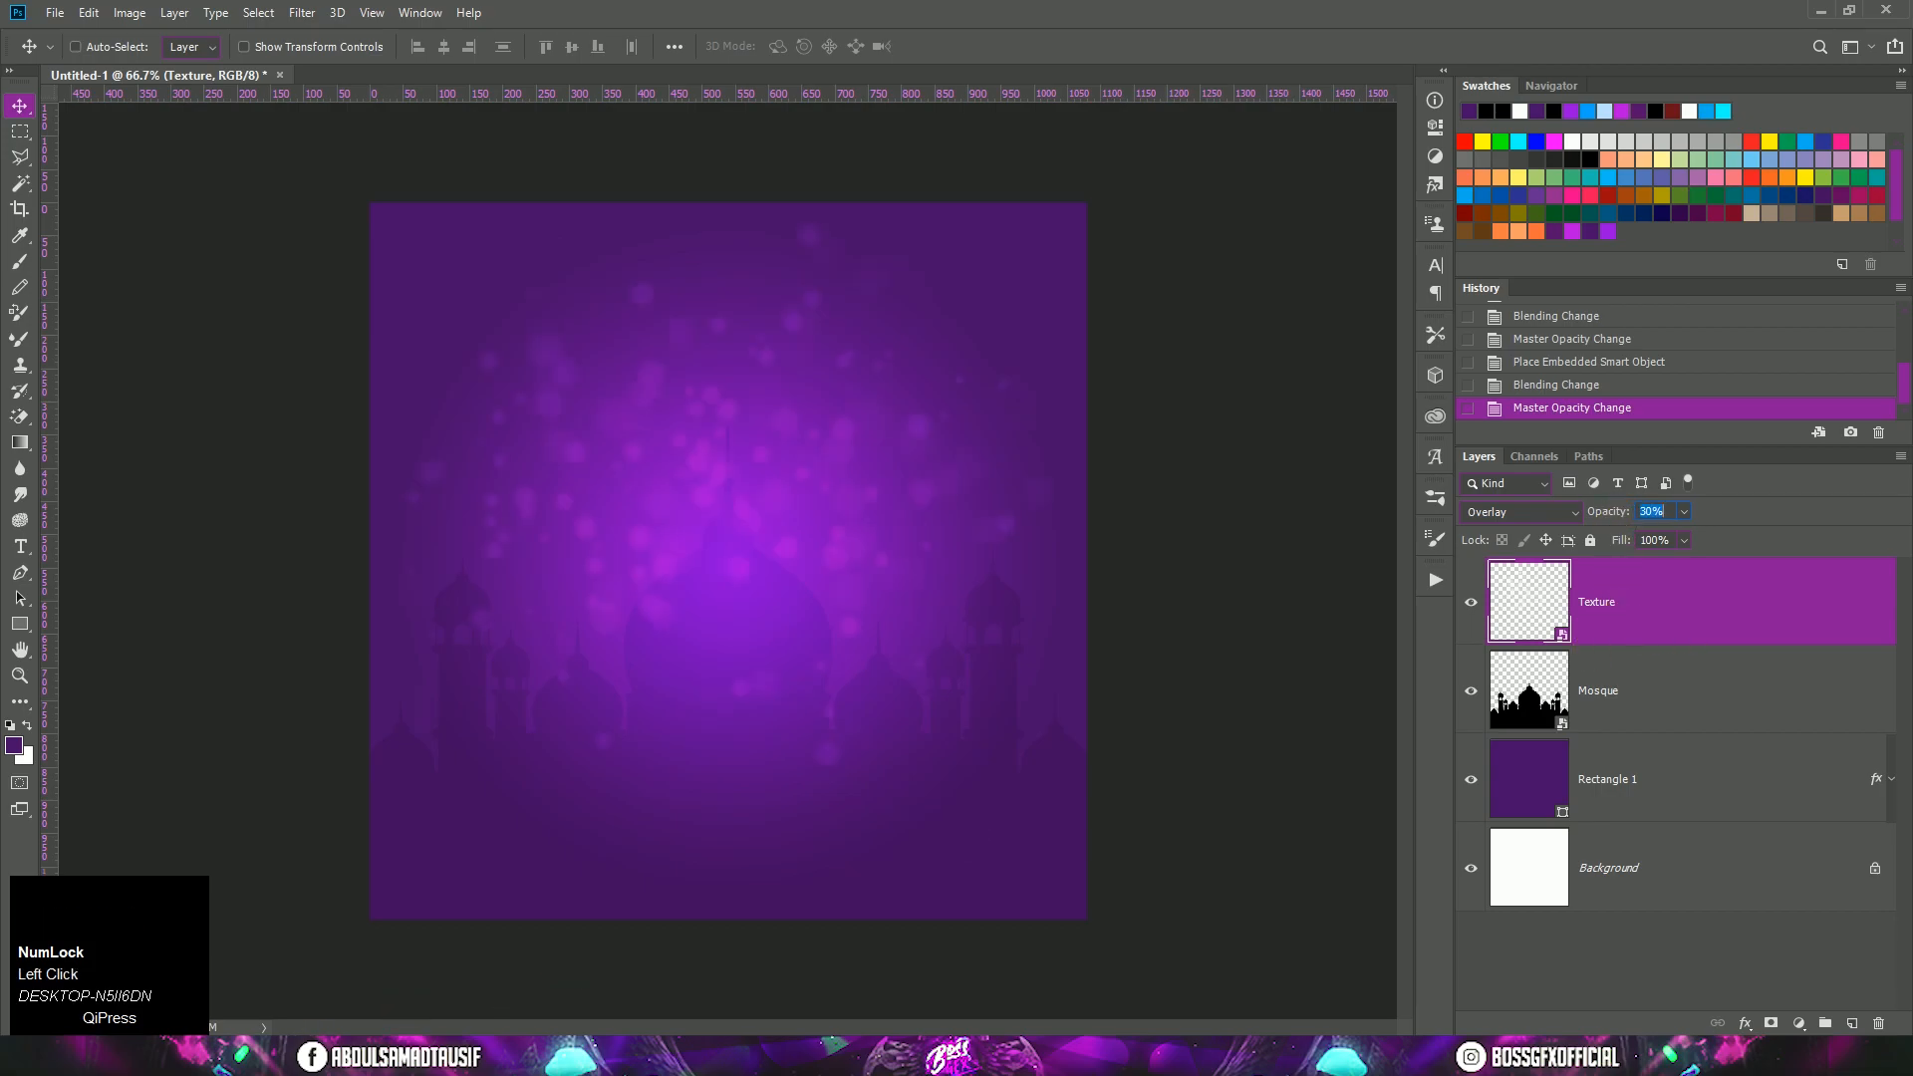
Step: Place the Base-Shape mandala at about 102.5% scale, centred near the canvas's lower edge at about X 541.5, Y 875.5 px
{"action": "left_click", "coordinate": [403, 1057]}
{"action": "left_click_drag", "start_coordinate": [1192, 696], "coordinate": [1199, 299]}
{"action": "left_click_drag", "start_coordinate": [397, 299], "coordinate": [683, 889]}
{"action": "left_click_drag", "start_coordinate": [760, 529], "coordinate": [746, 743]}
{"action": "left_click_drag", "start_coordinate": [990, 681], "coordinate": [996, 674]}
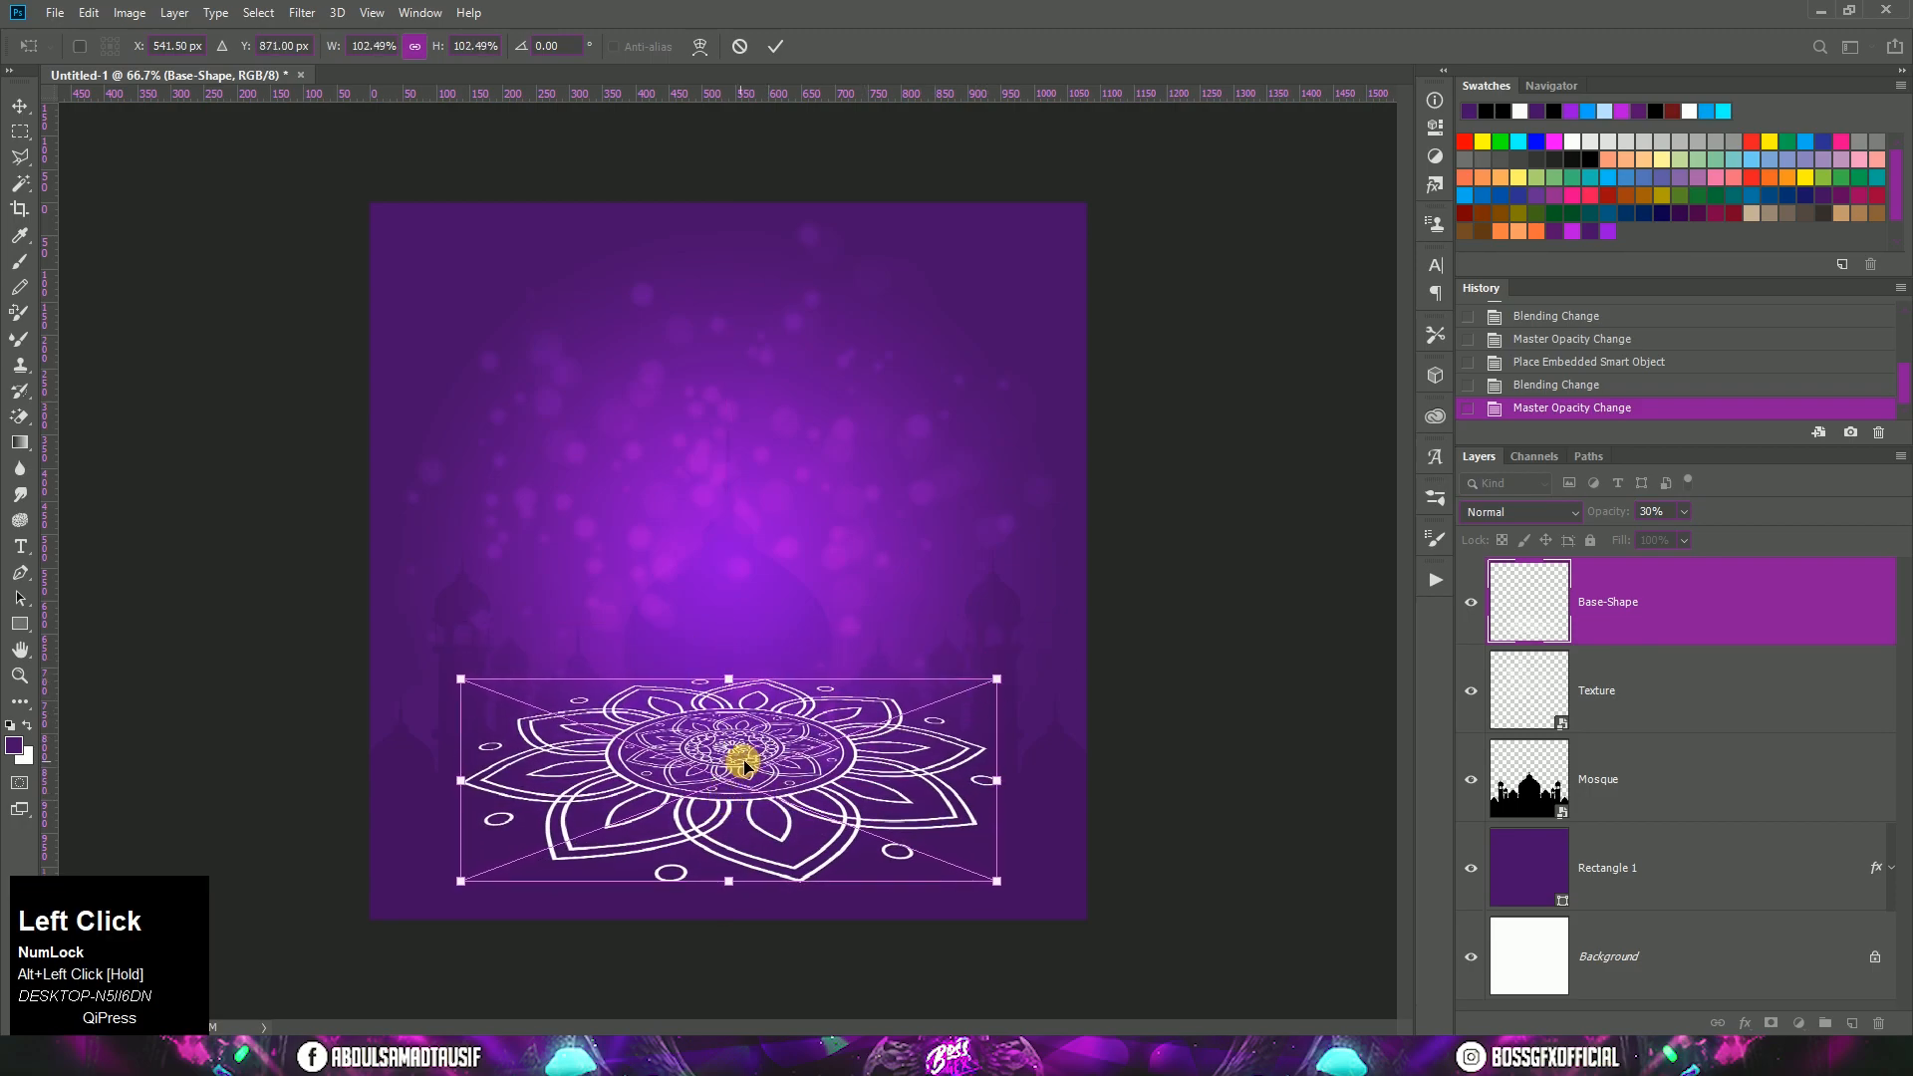
{"action": "left_click_drag", "start_coordinate": [734, 754], "coordinate": [746, 767]}
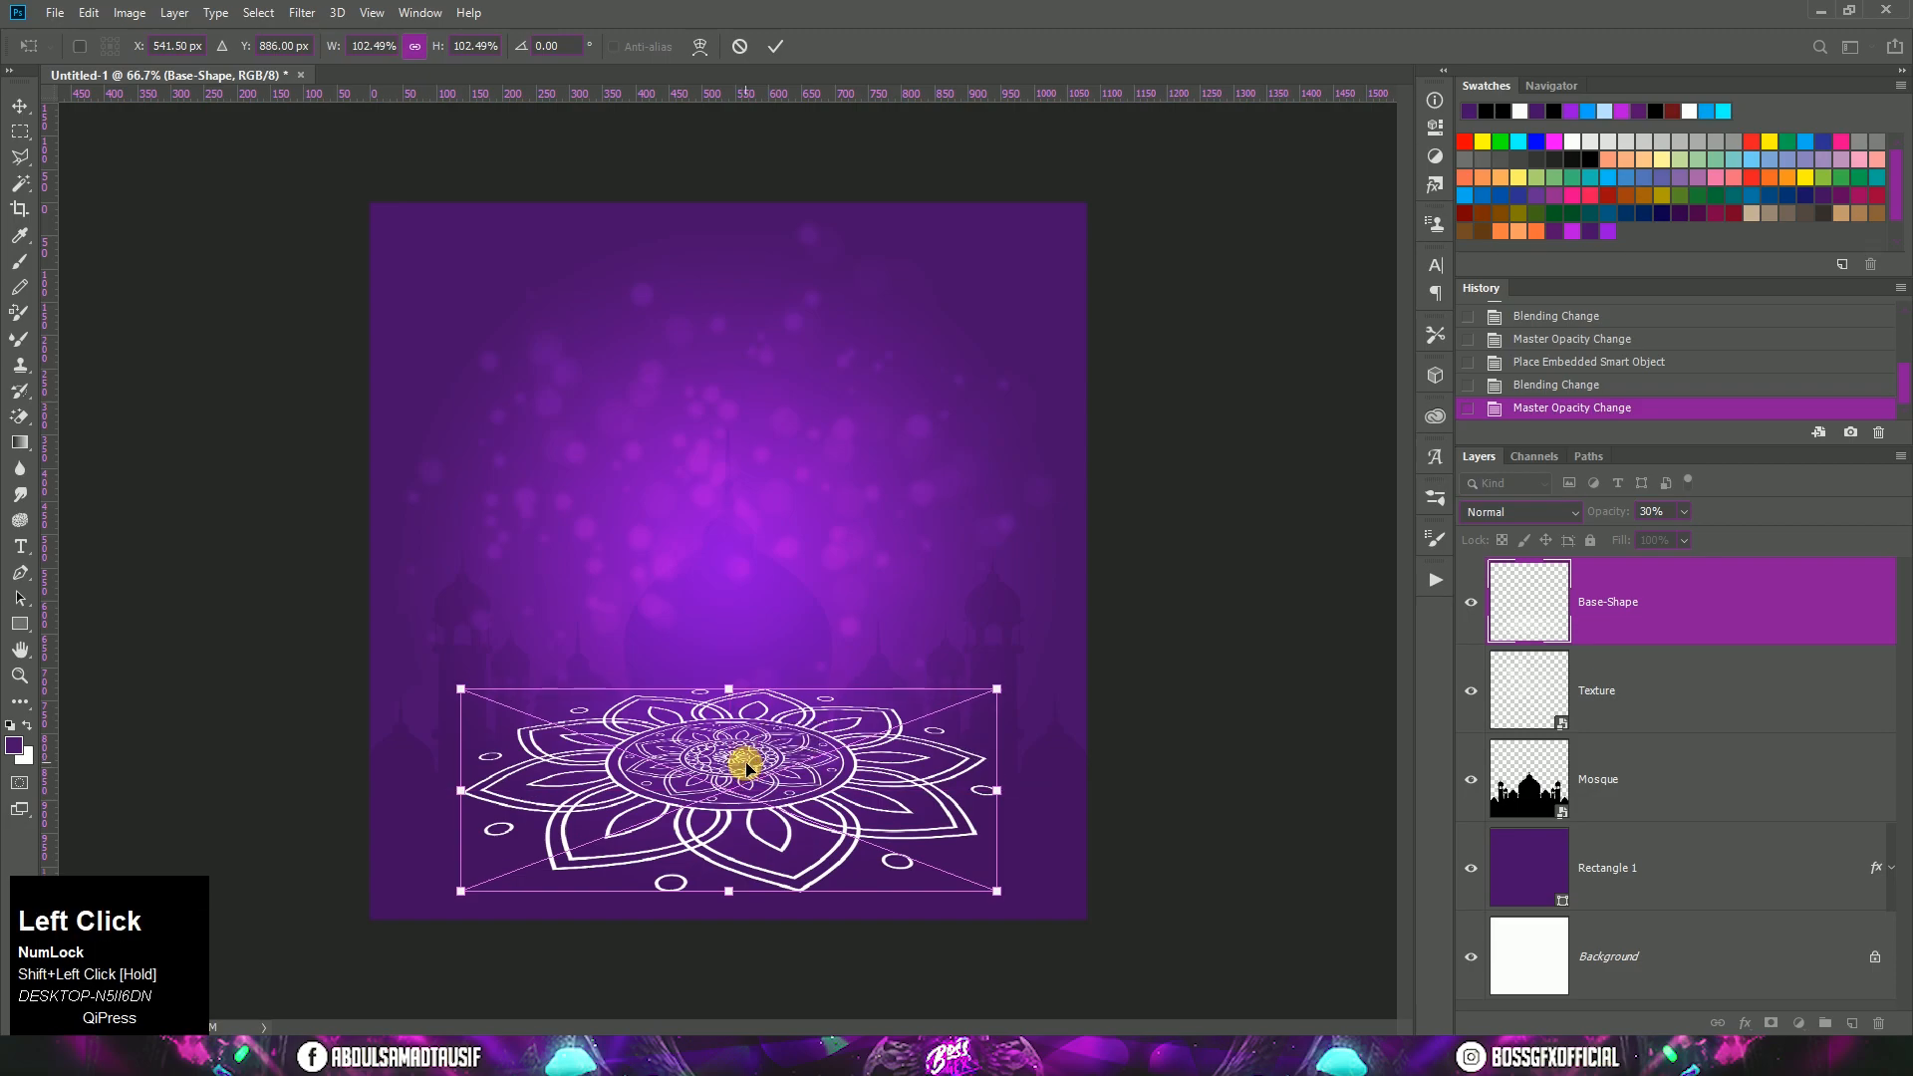
{"action": "key", "text": "Up"}
{"action": "key", "text": "Up"}
{"action": "key", "text": "Up"}
{"action": "key", "text": "Up"}
{"action": "key", "text": "Up"}
{"action": "key", "text": "Up"}
{"action": "key", "text": "Up"}
{"action": "left_click", "coordinate": [746, 769]}
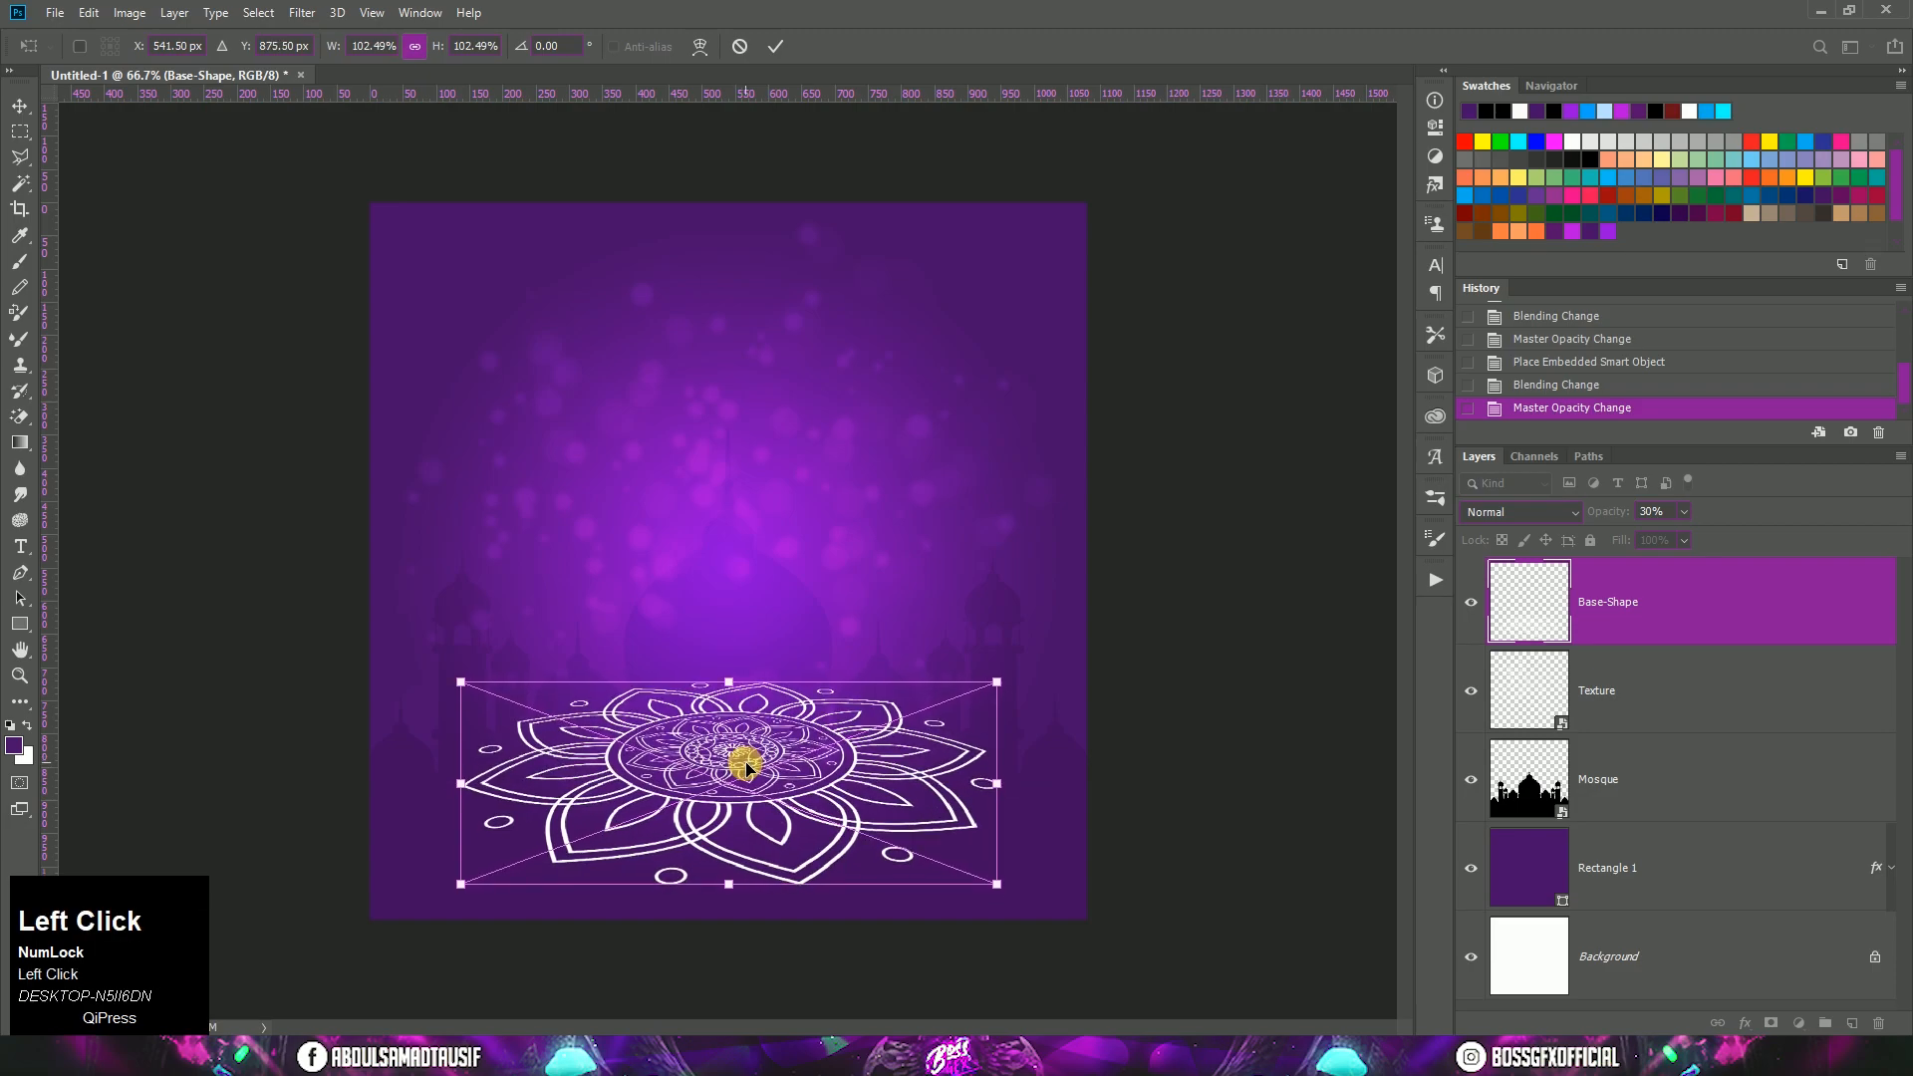
{"action": "left_click", "coordinate": [747, 769]}
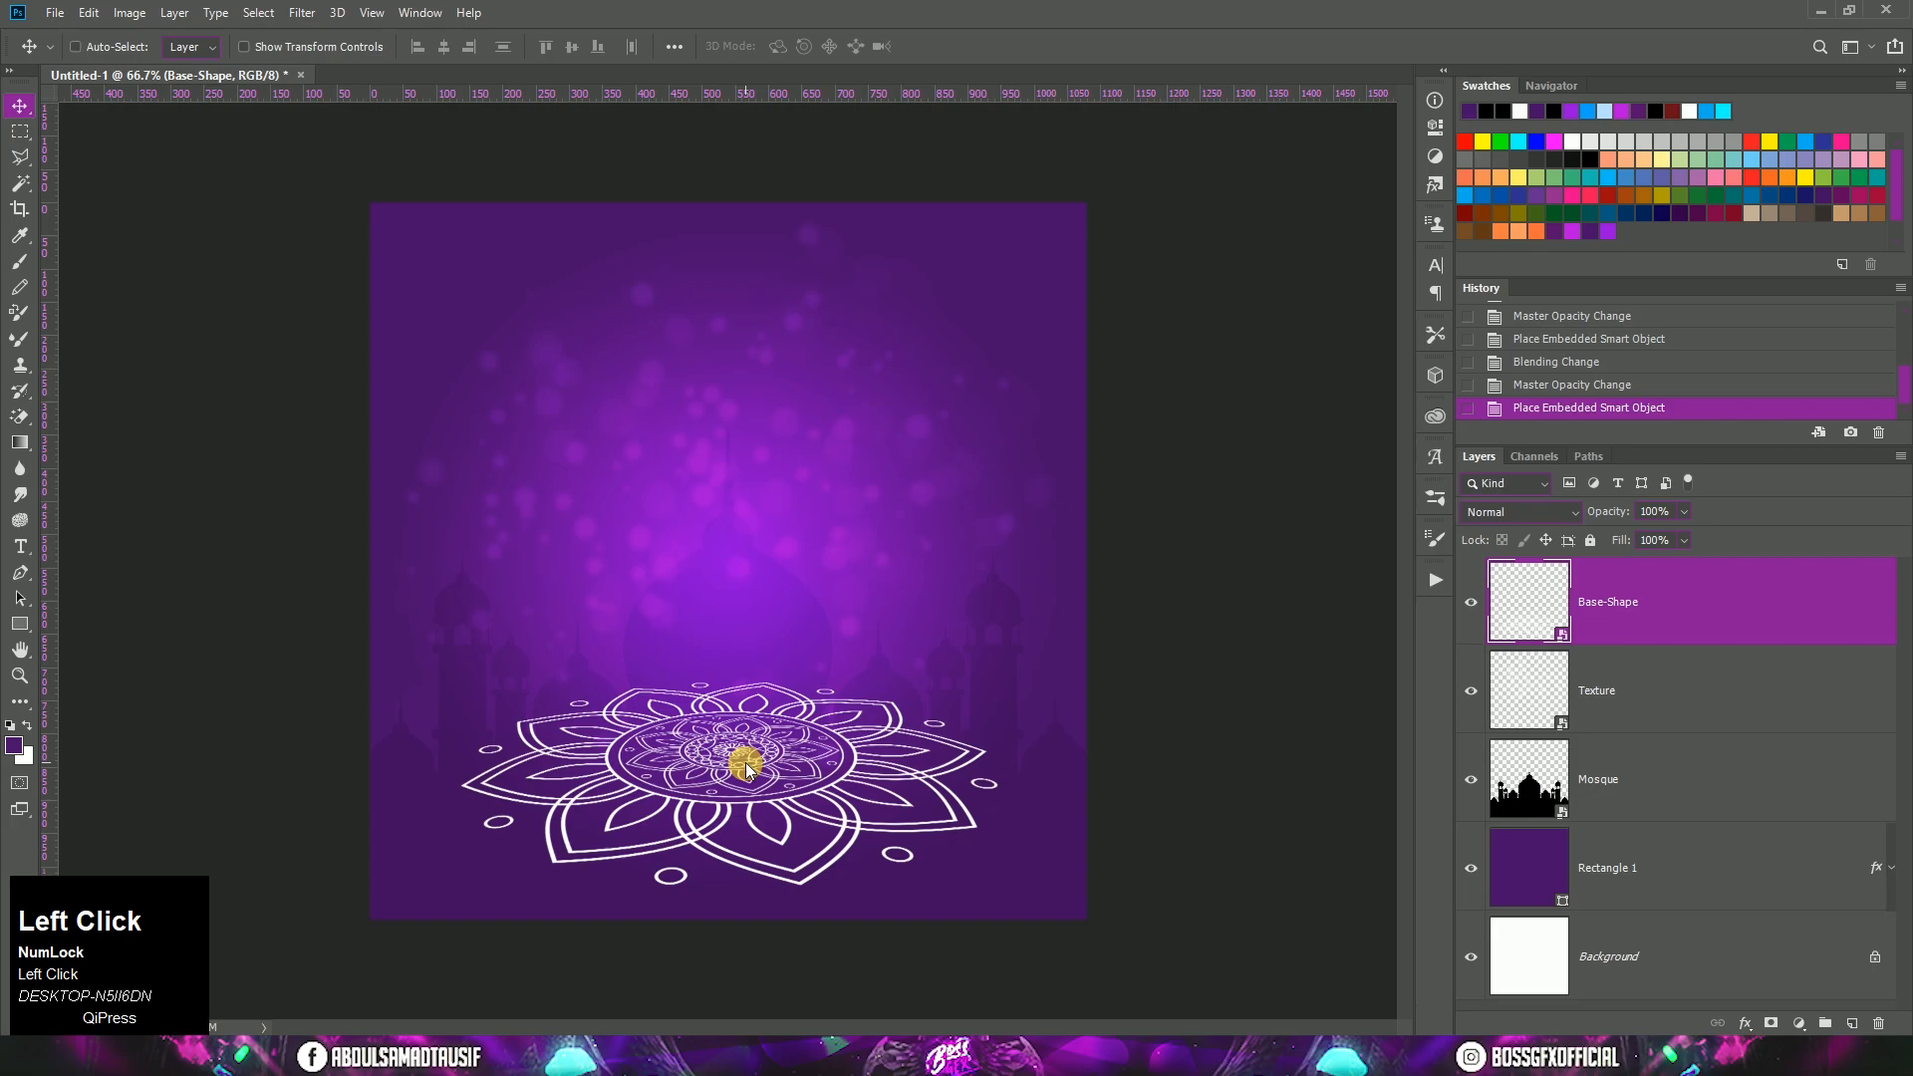
Step: Set the Base-Shape layer's blend mode to Overlay and its opacity to 30%
{"action": "left_click", "coordinate": [1500, 510]}
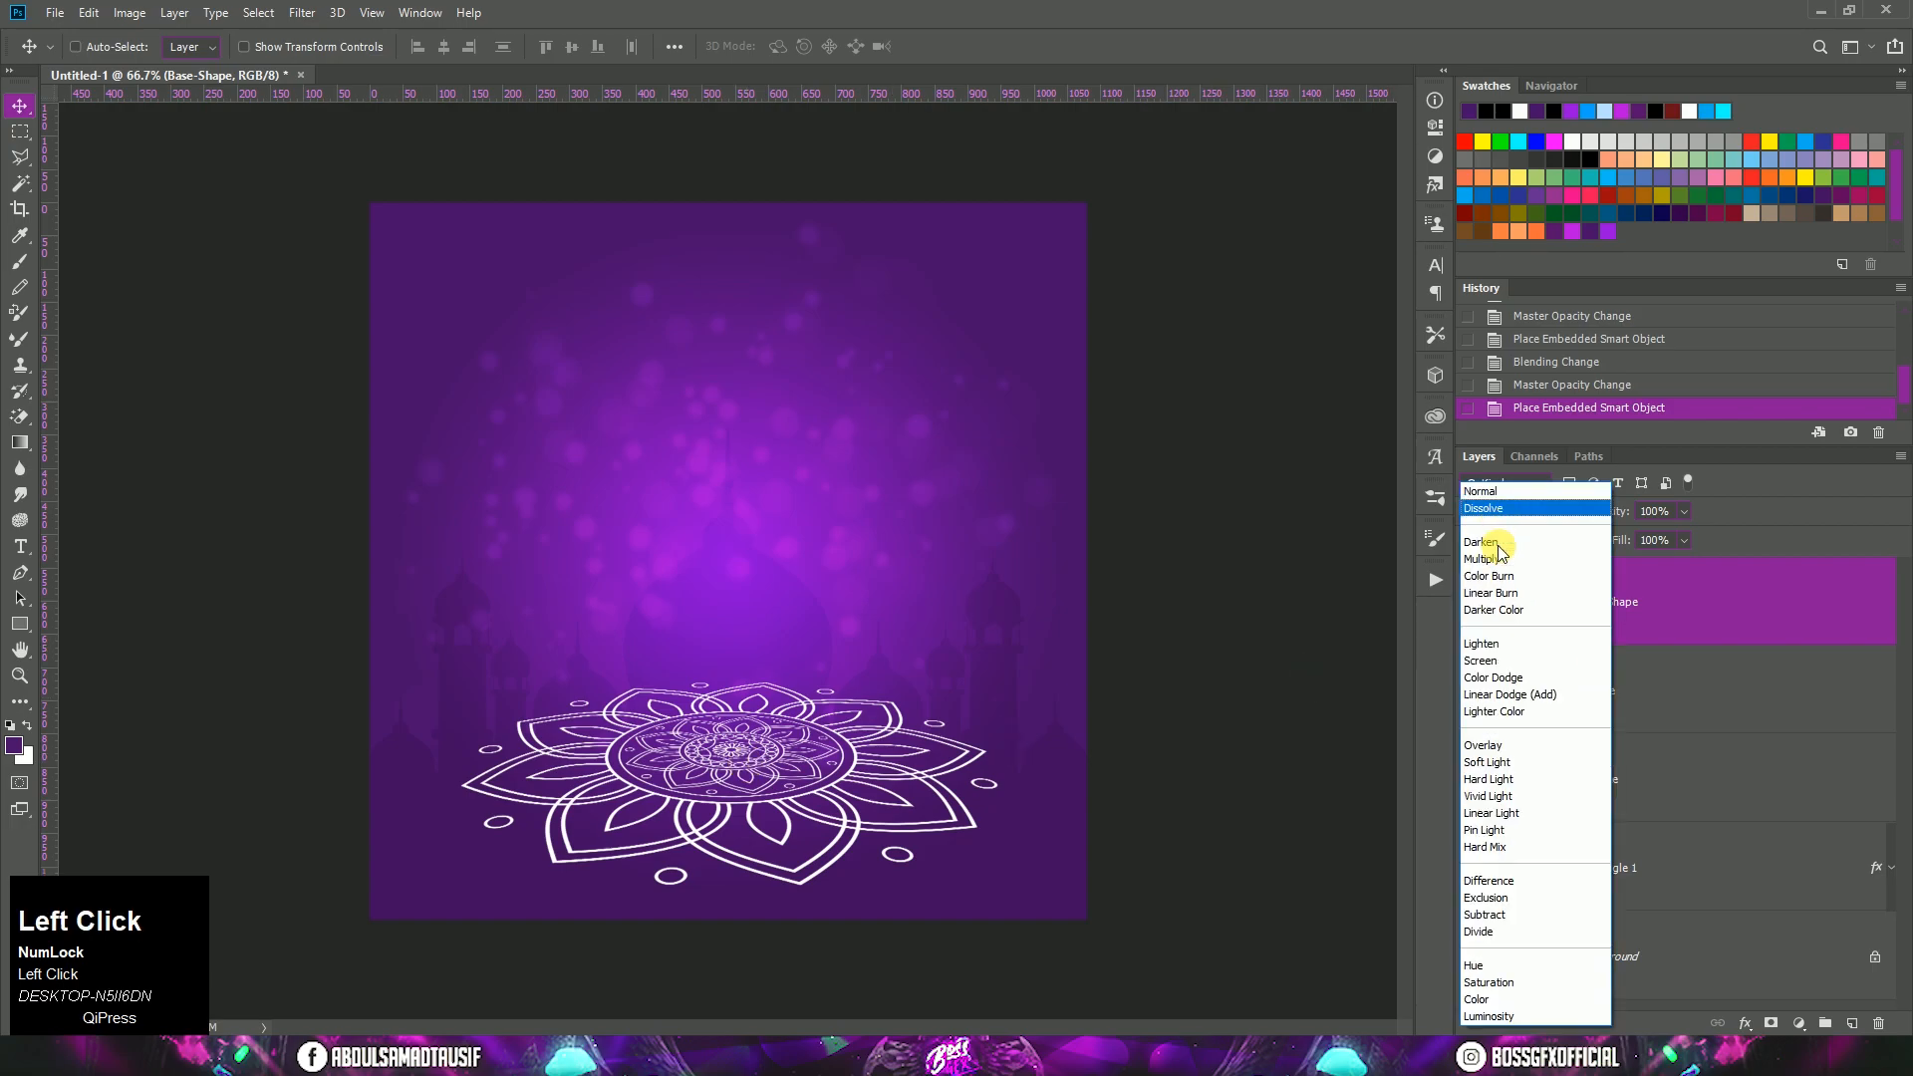
{"action": "left_click", "coordinate": [1490, 747]}
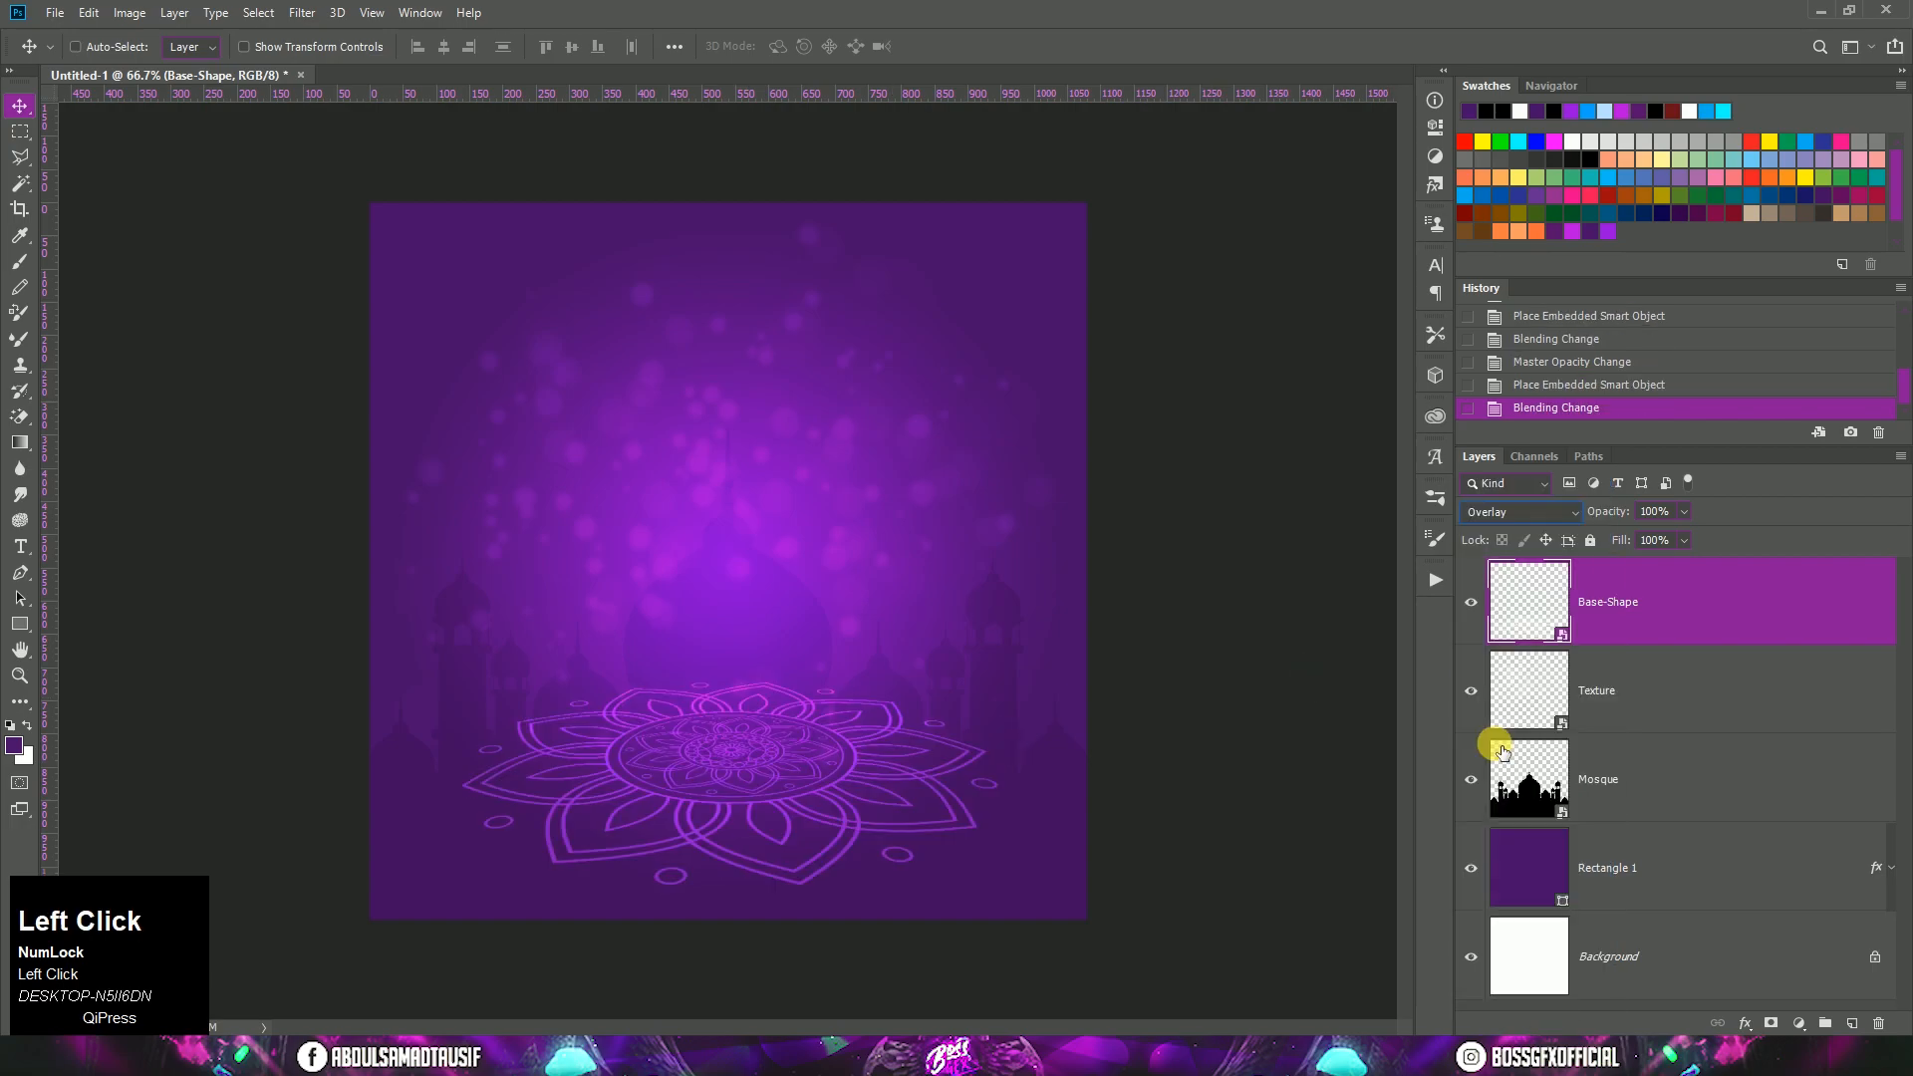
{"action": "left_click", "coordinate": [1675, 511]}
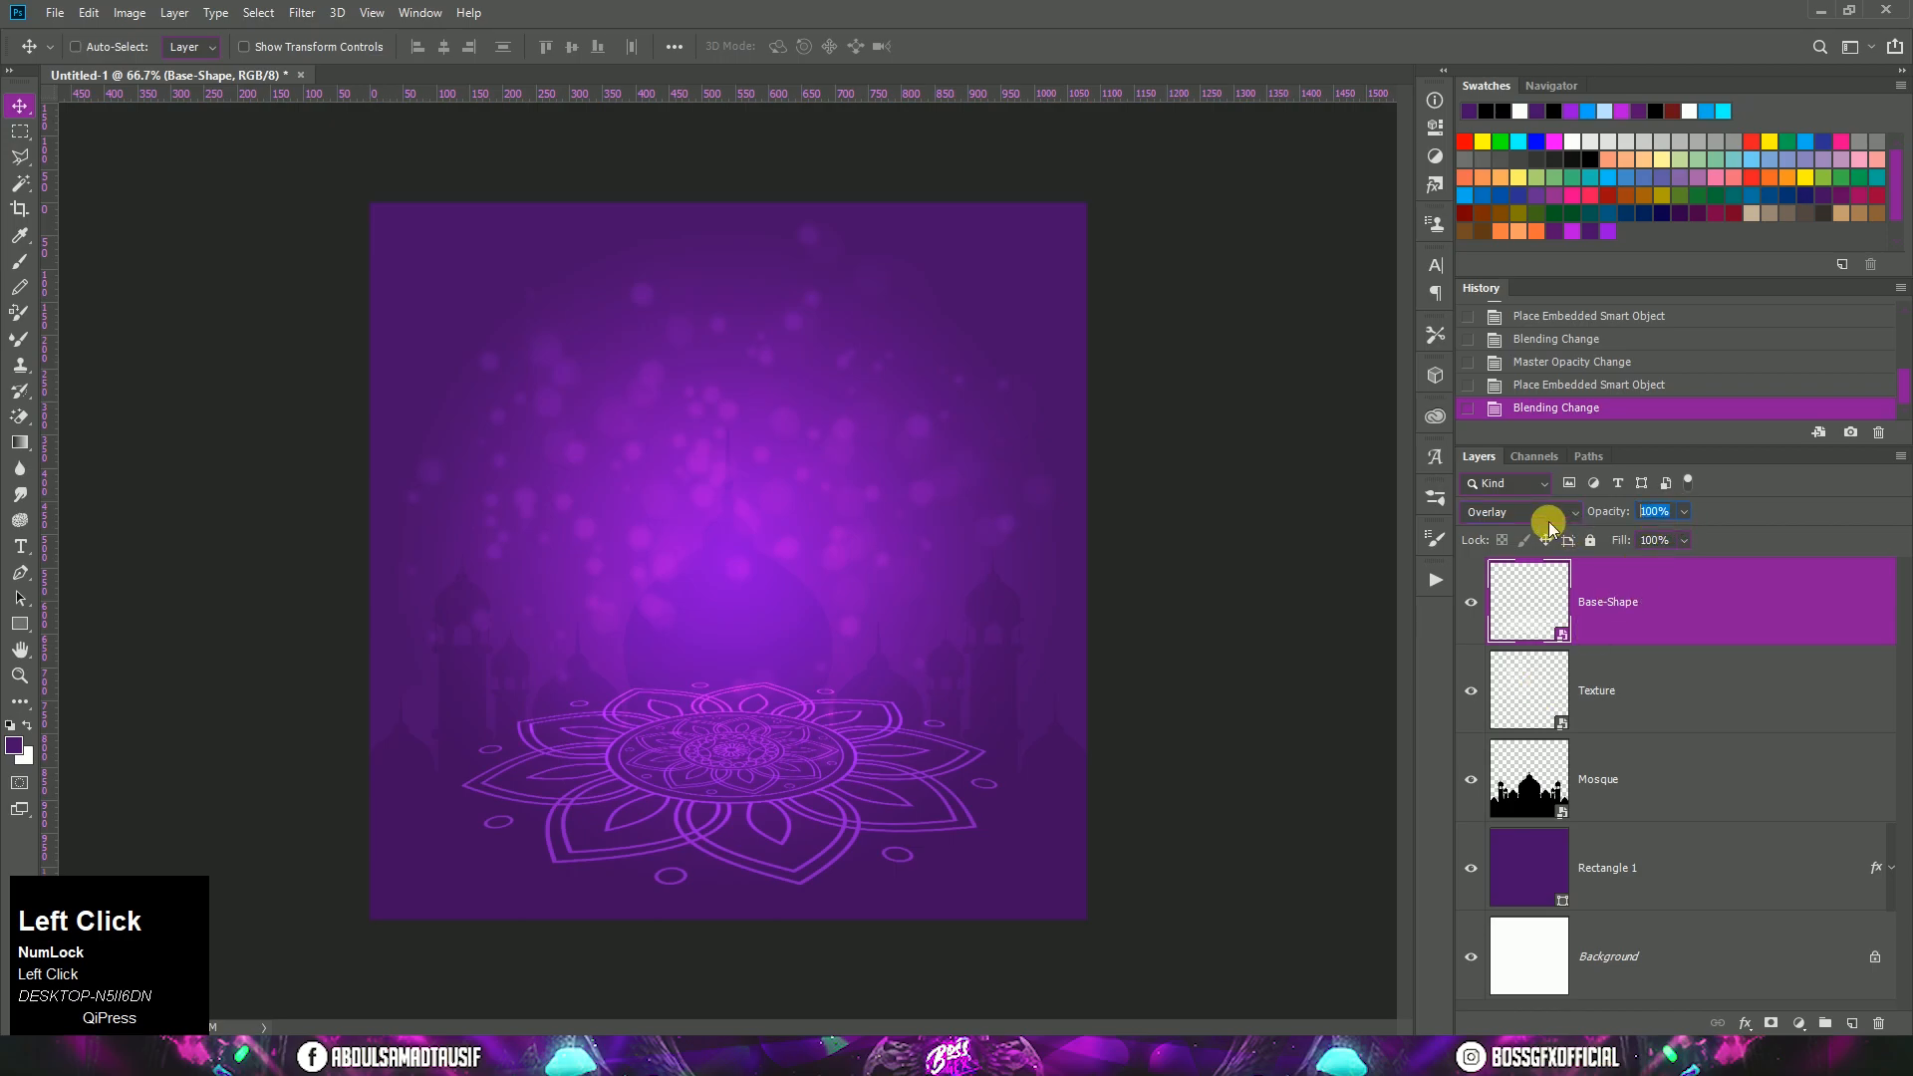
{"action": "type", "text": "30"}
{"action": "left_click", "coordinate": [1706, 602]}
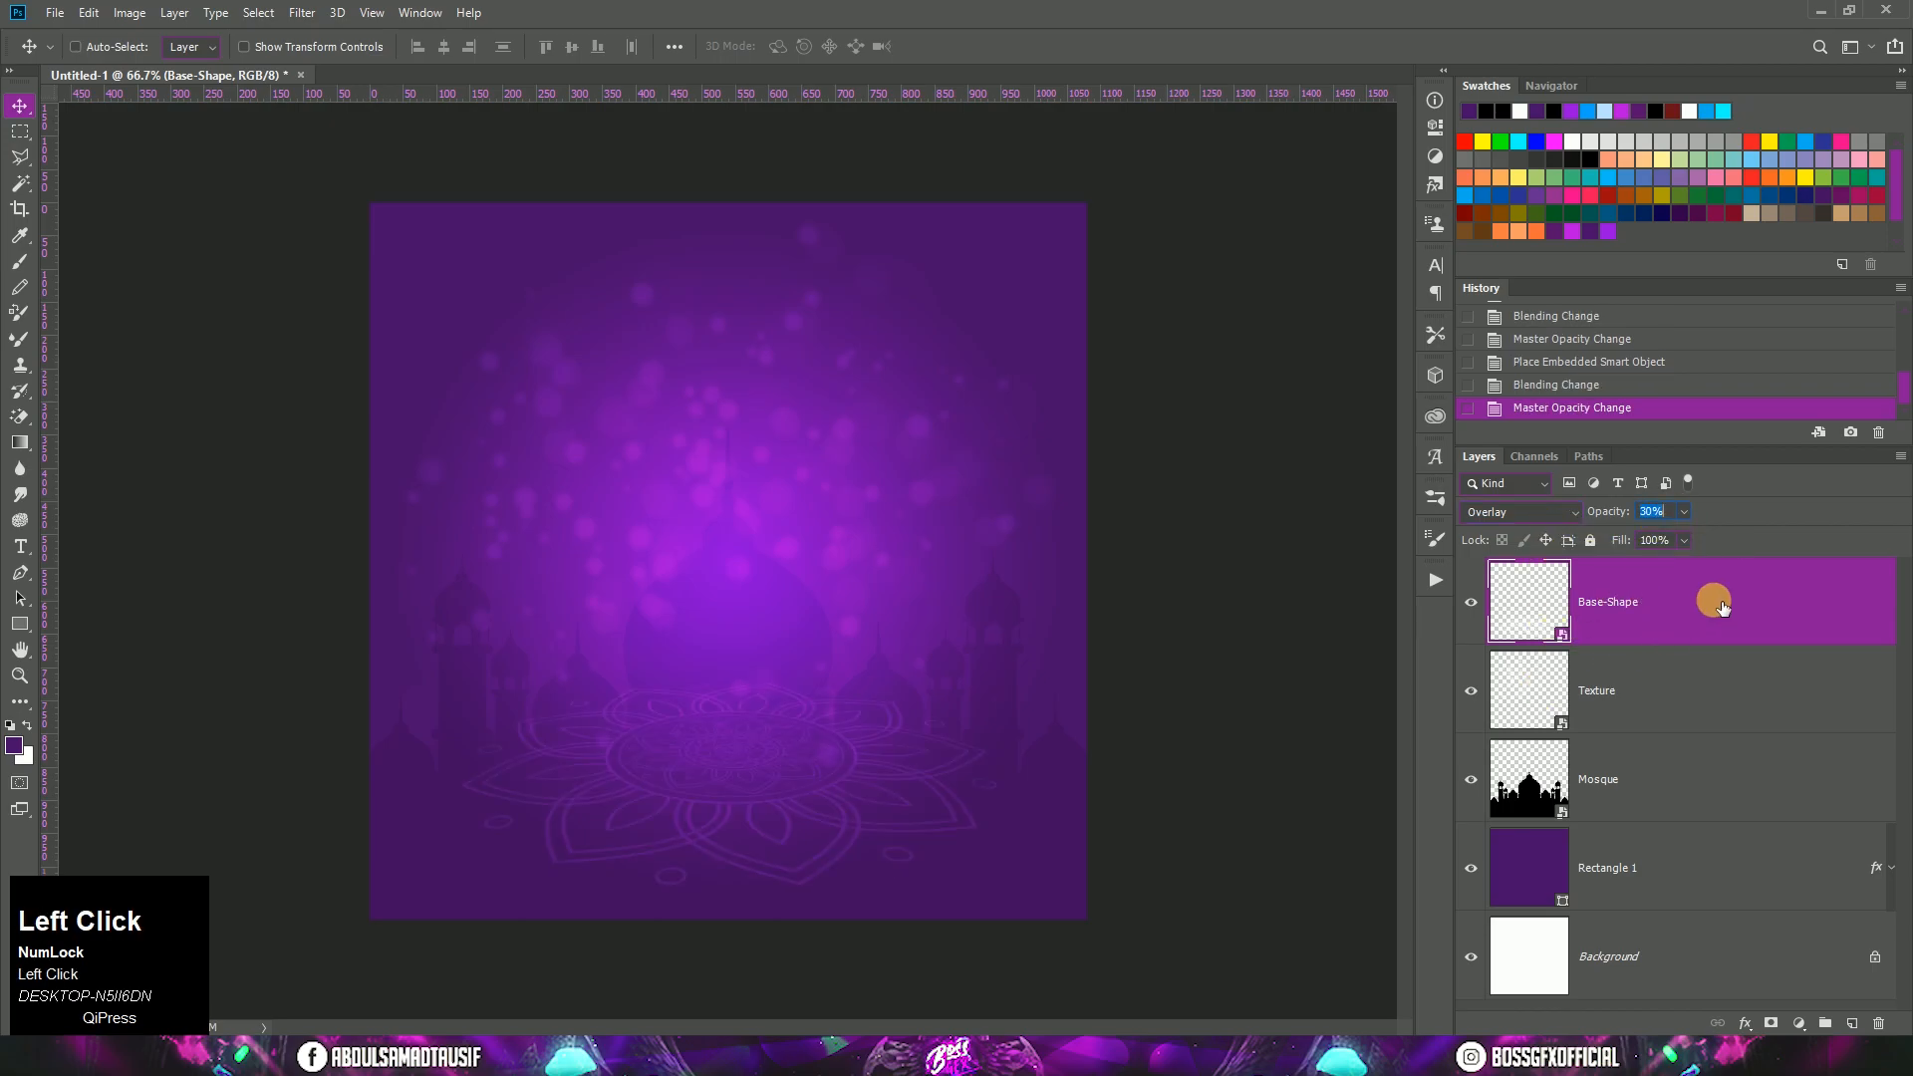
Step: Place Moon.png from the Tutorial folder above Base-Shape at 100% scale, centred at about X 539.5, Y 572.5 px
{"action": "left_click", "coordinate": [256, 1057]}
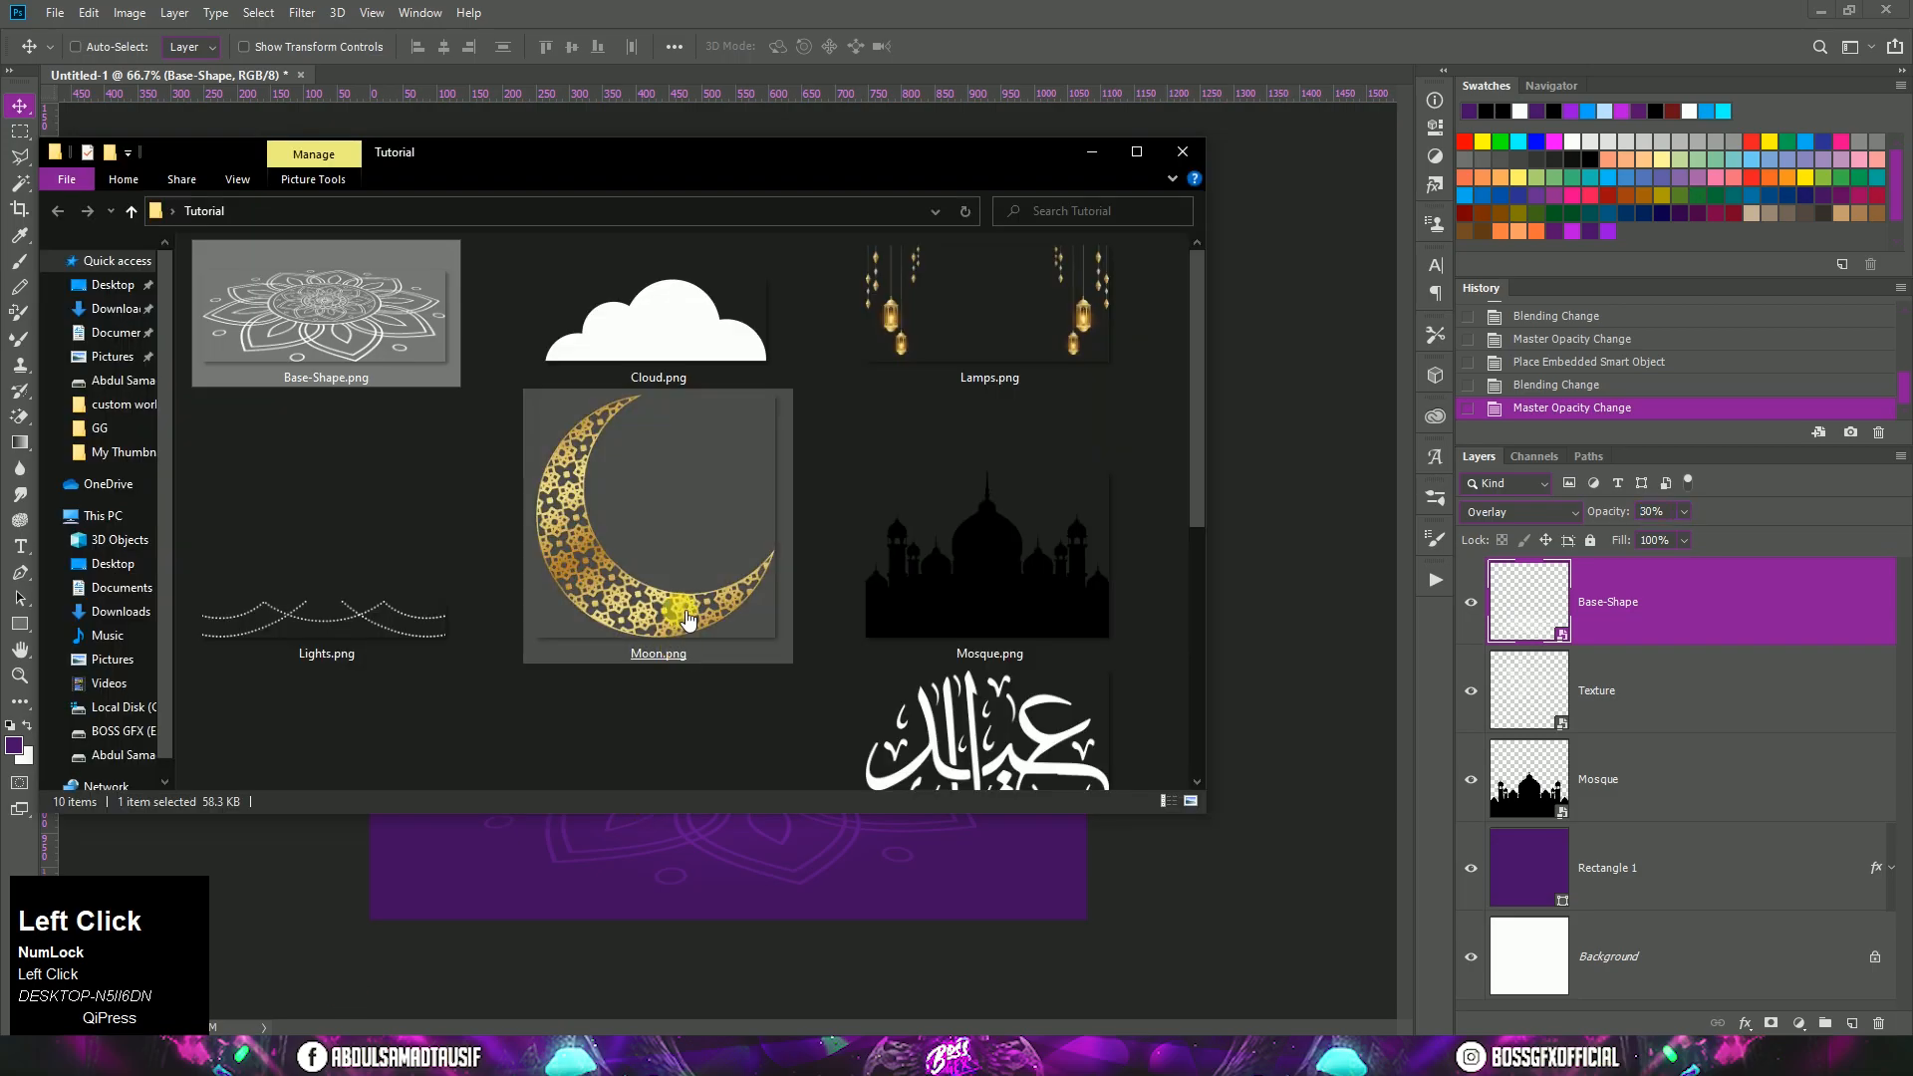
{"action": "left_click_drag", "start_coordinate": [683, 598], "coordinate": [720, 845]}
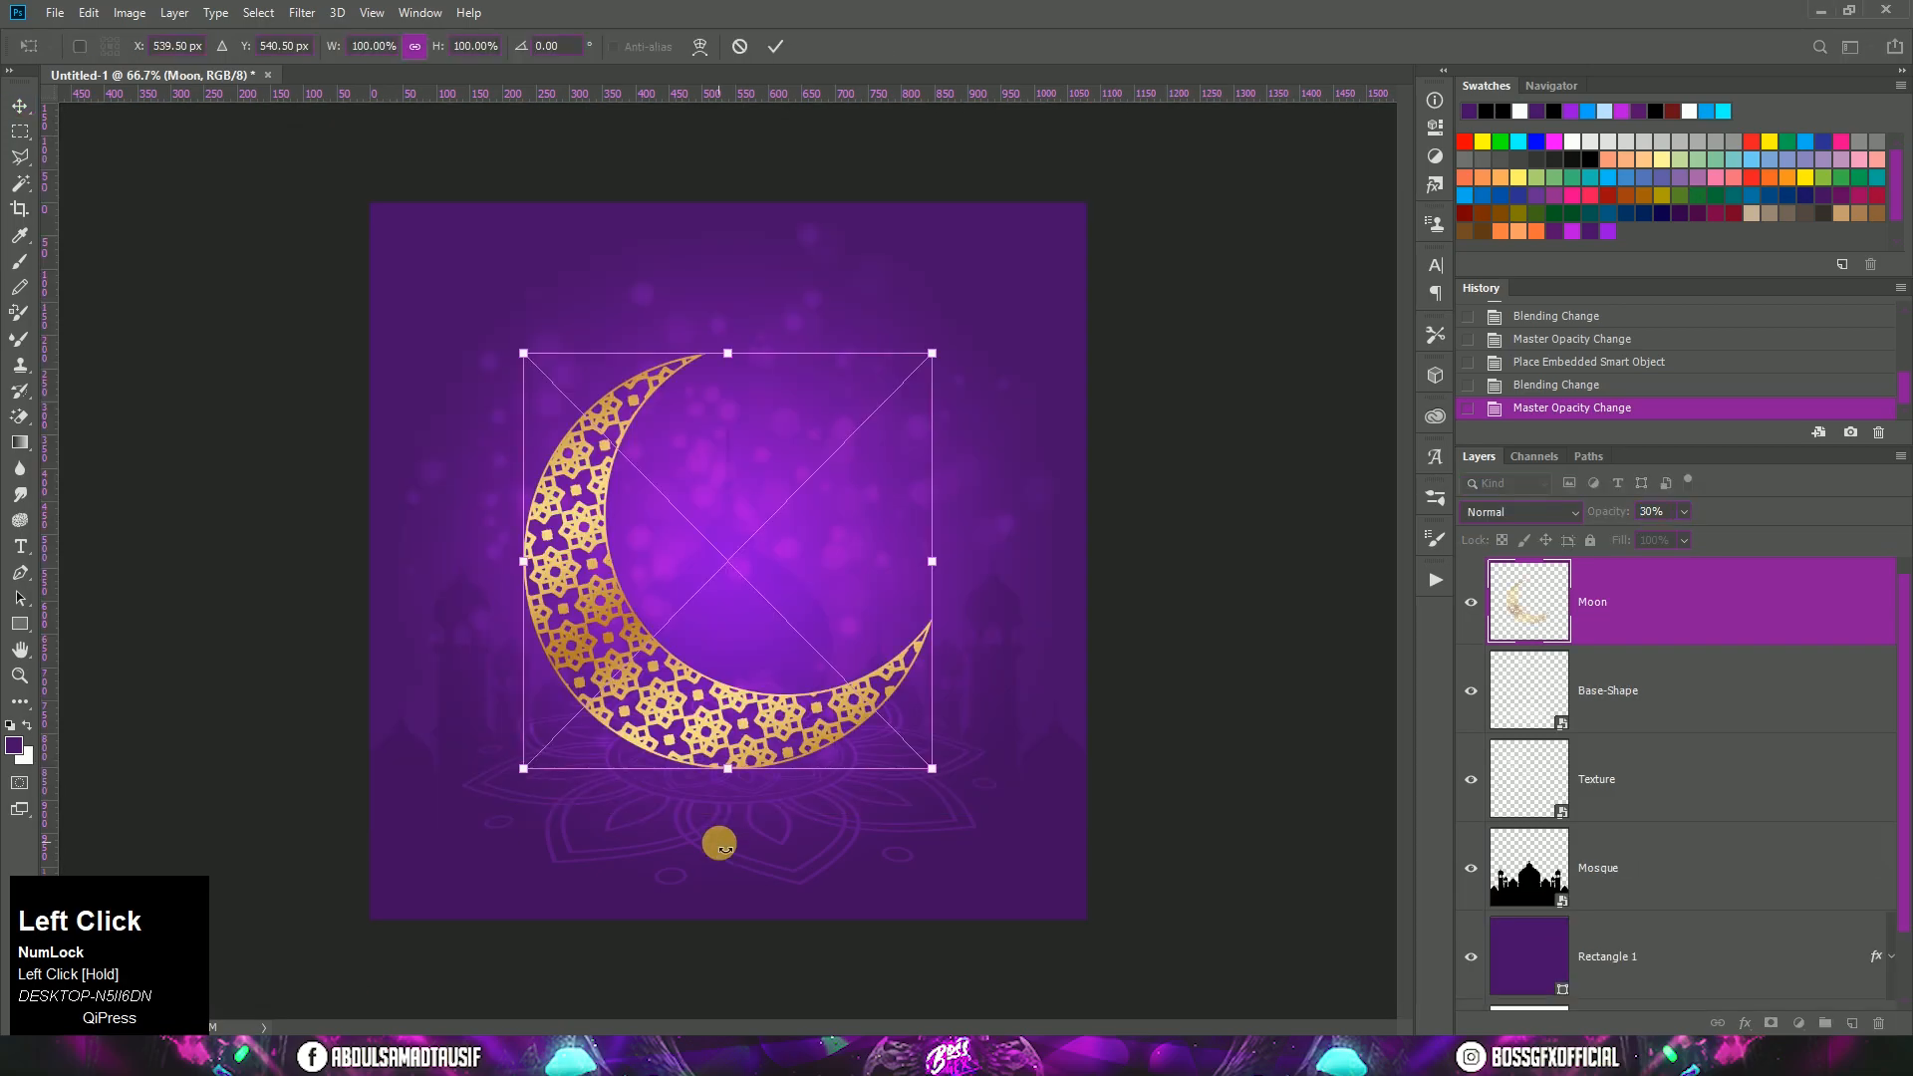
{"action": "left_click_drag", "start_coordinate": [757, 720], "coordinate": [758, 733]}
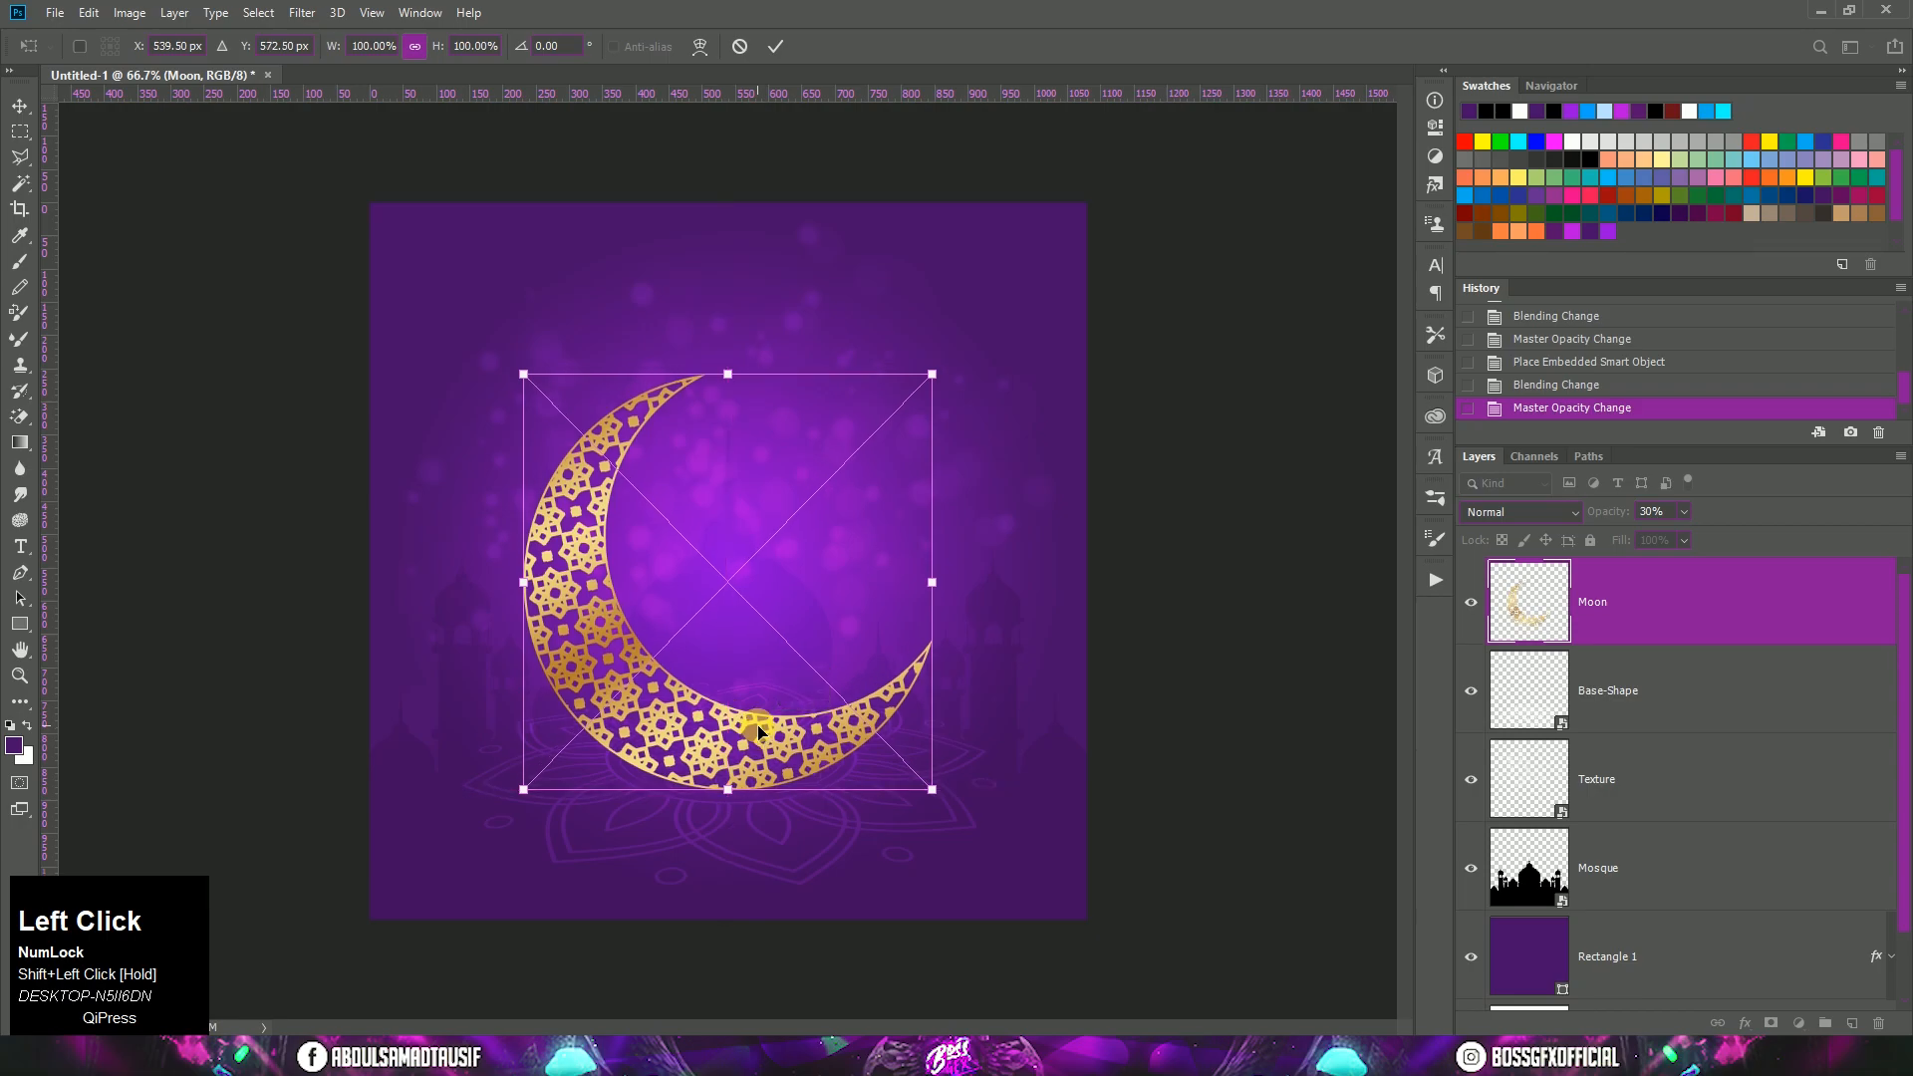
{"action": "double_click", "coordinate": [758, 733]}
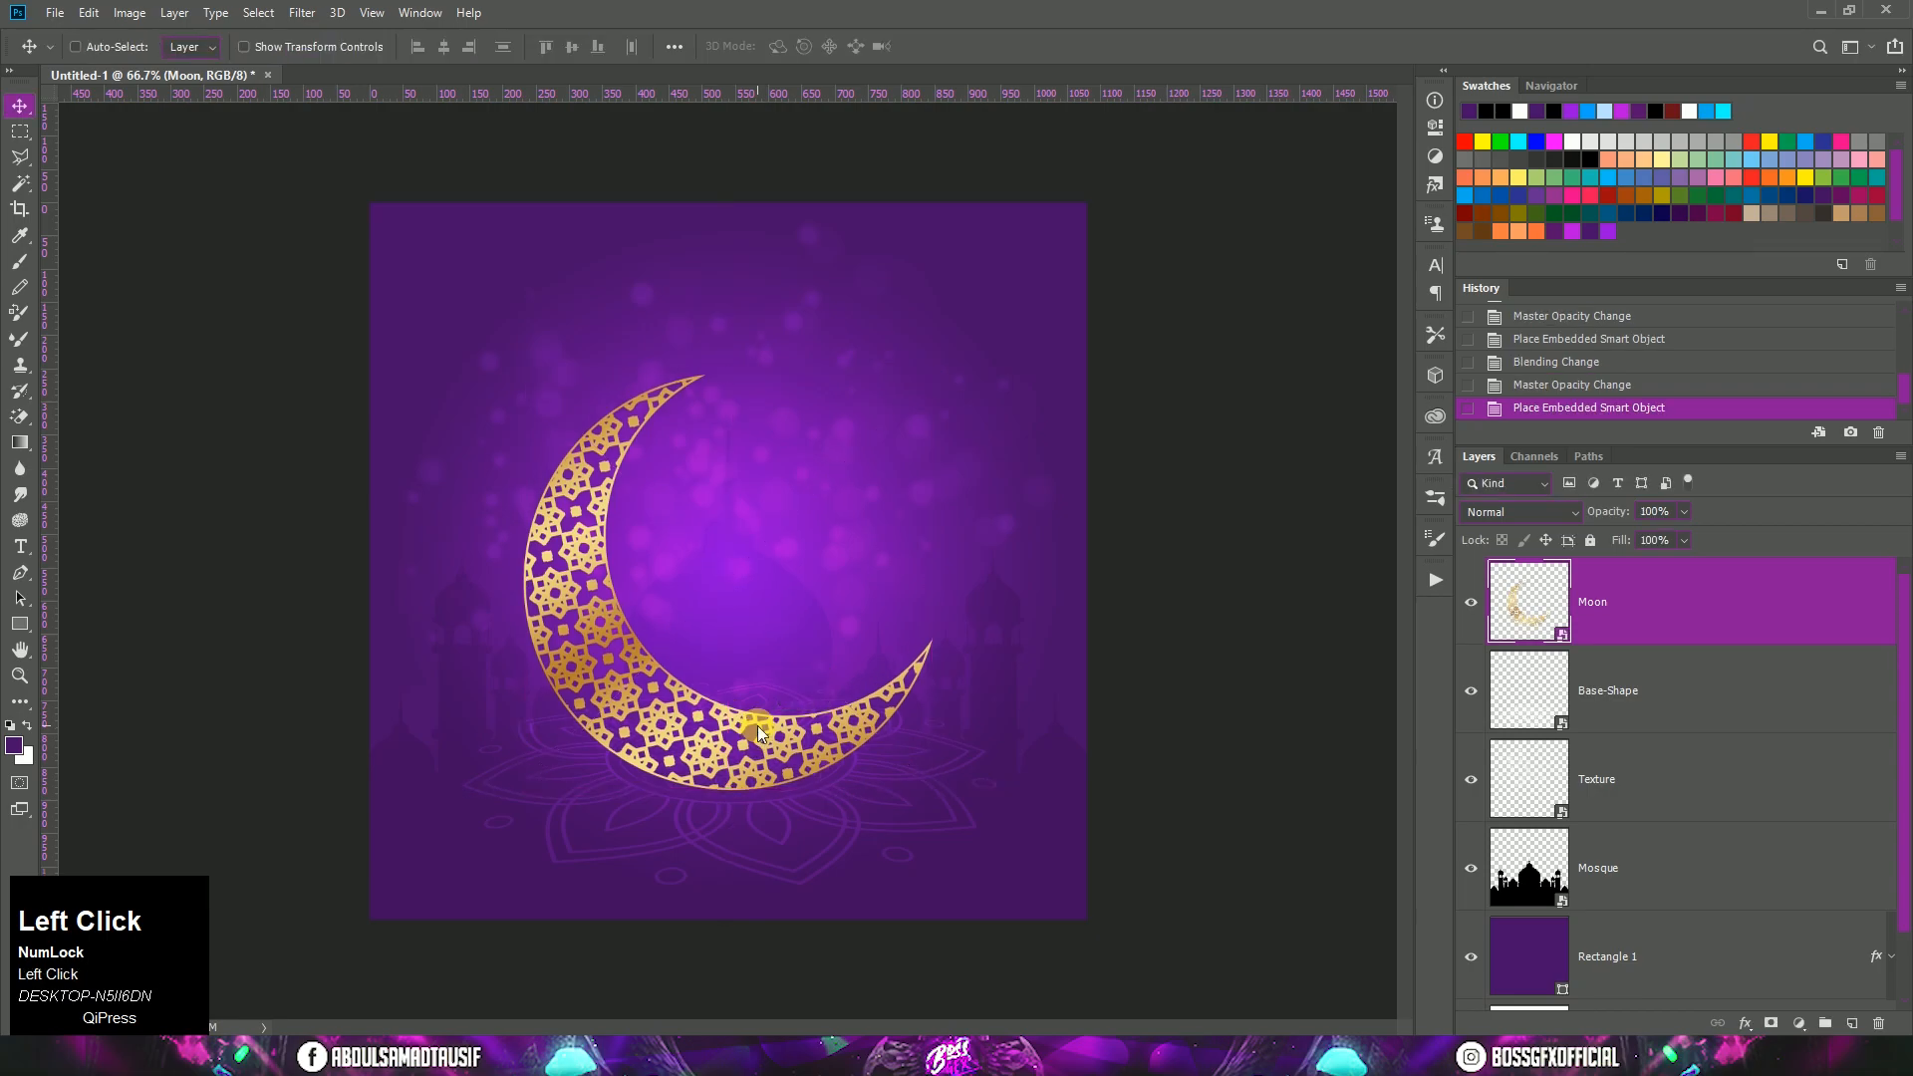
Step: Add a new layer between Base-Shape and Moon and name it Shadow
{"action": "left_click", "coordinate": [1684, 686]}
{"action": "left_click", "coordinate": [1850, 1025]}
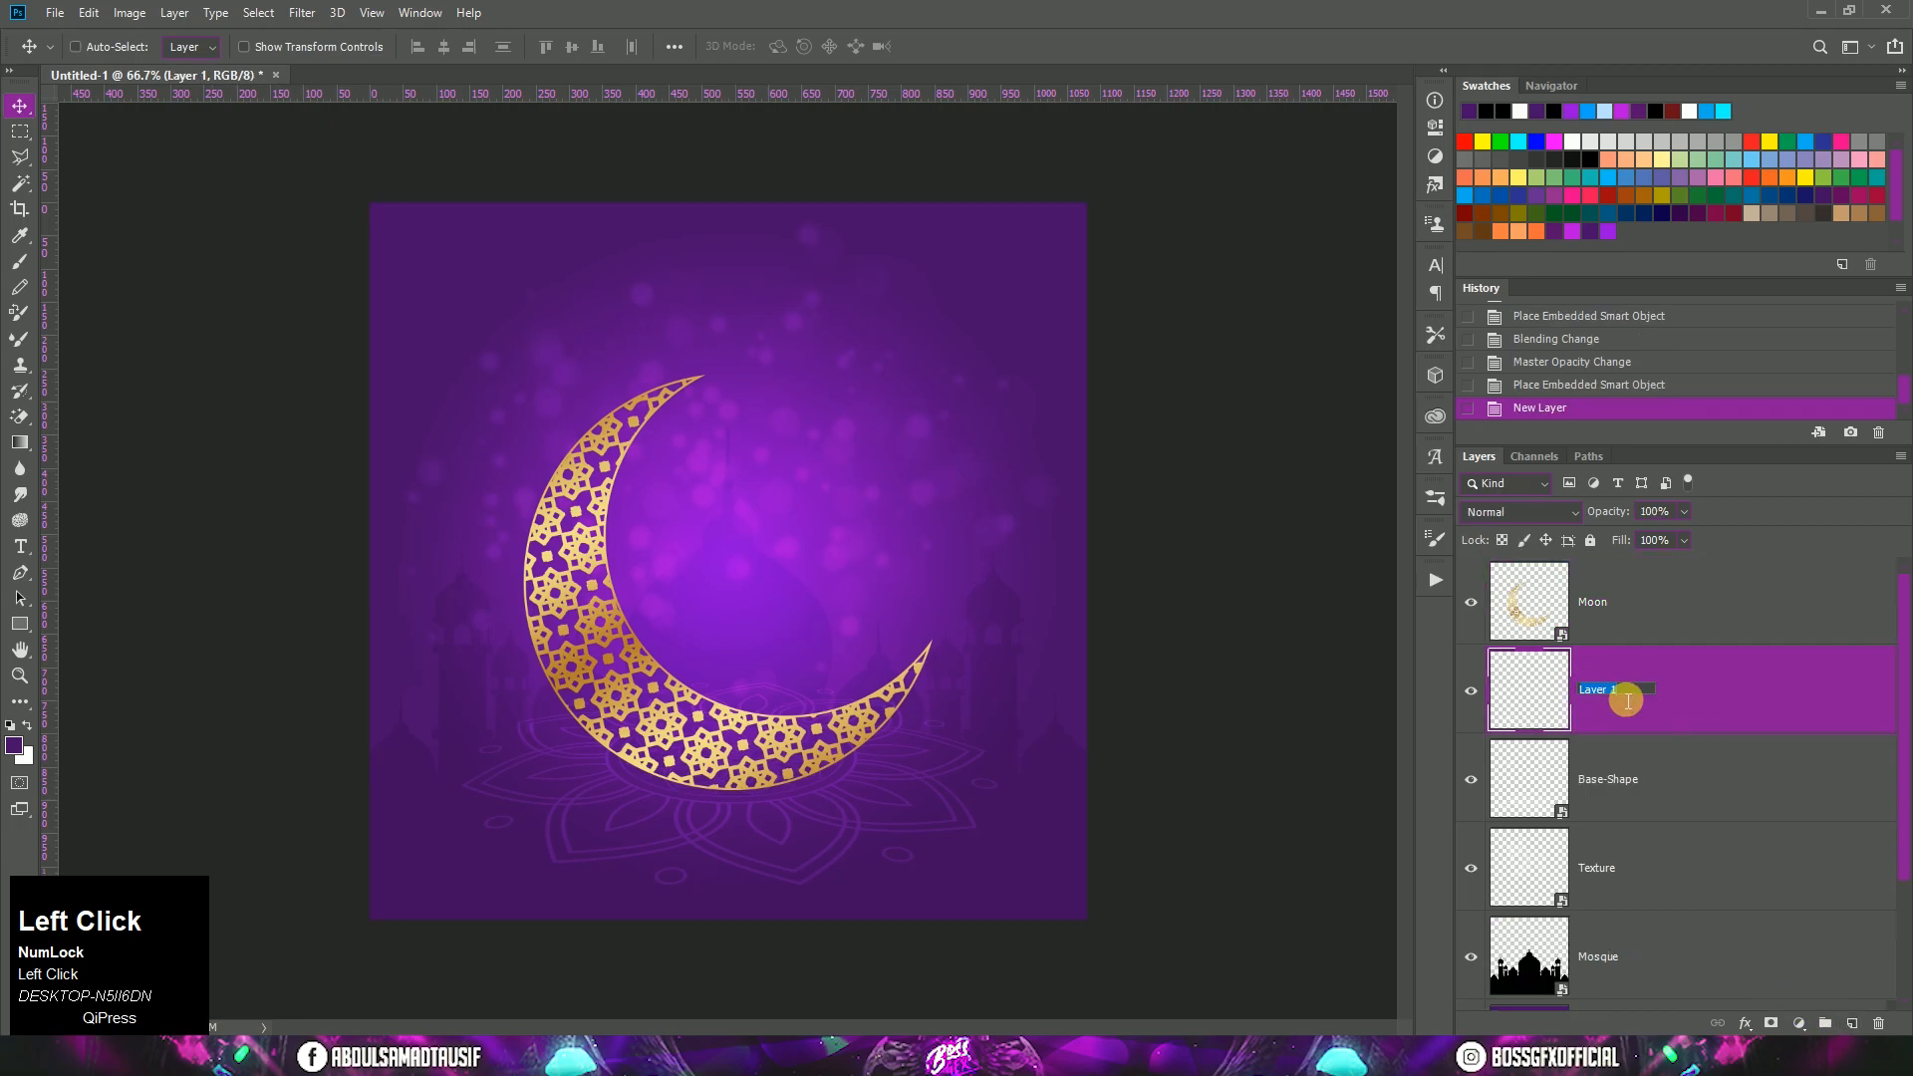
{"action": "type", "text": "Shadow"}
{"action": "left_click", "coordinate": [1715, 690]}
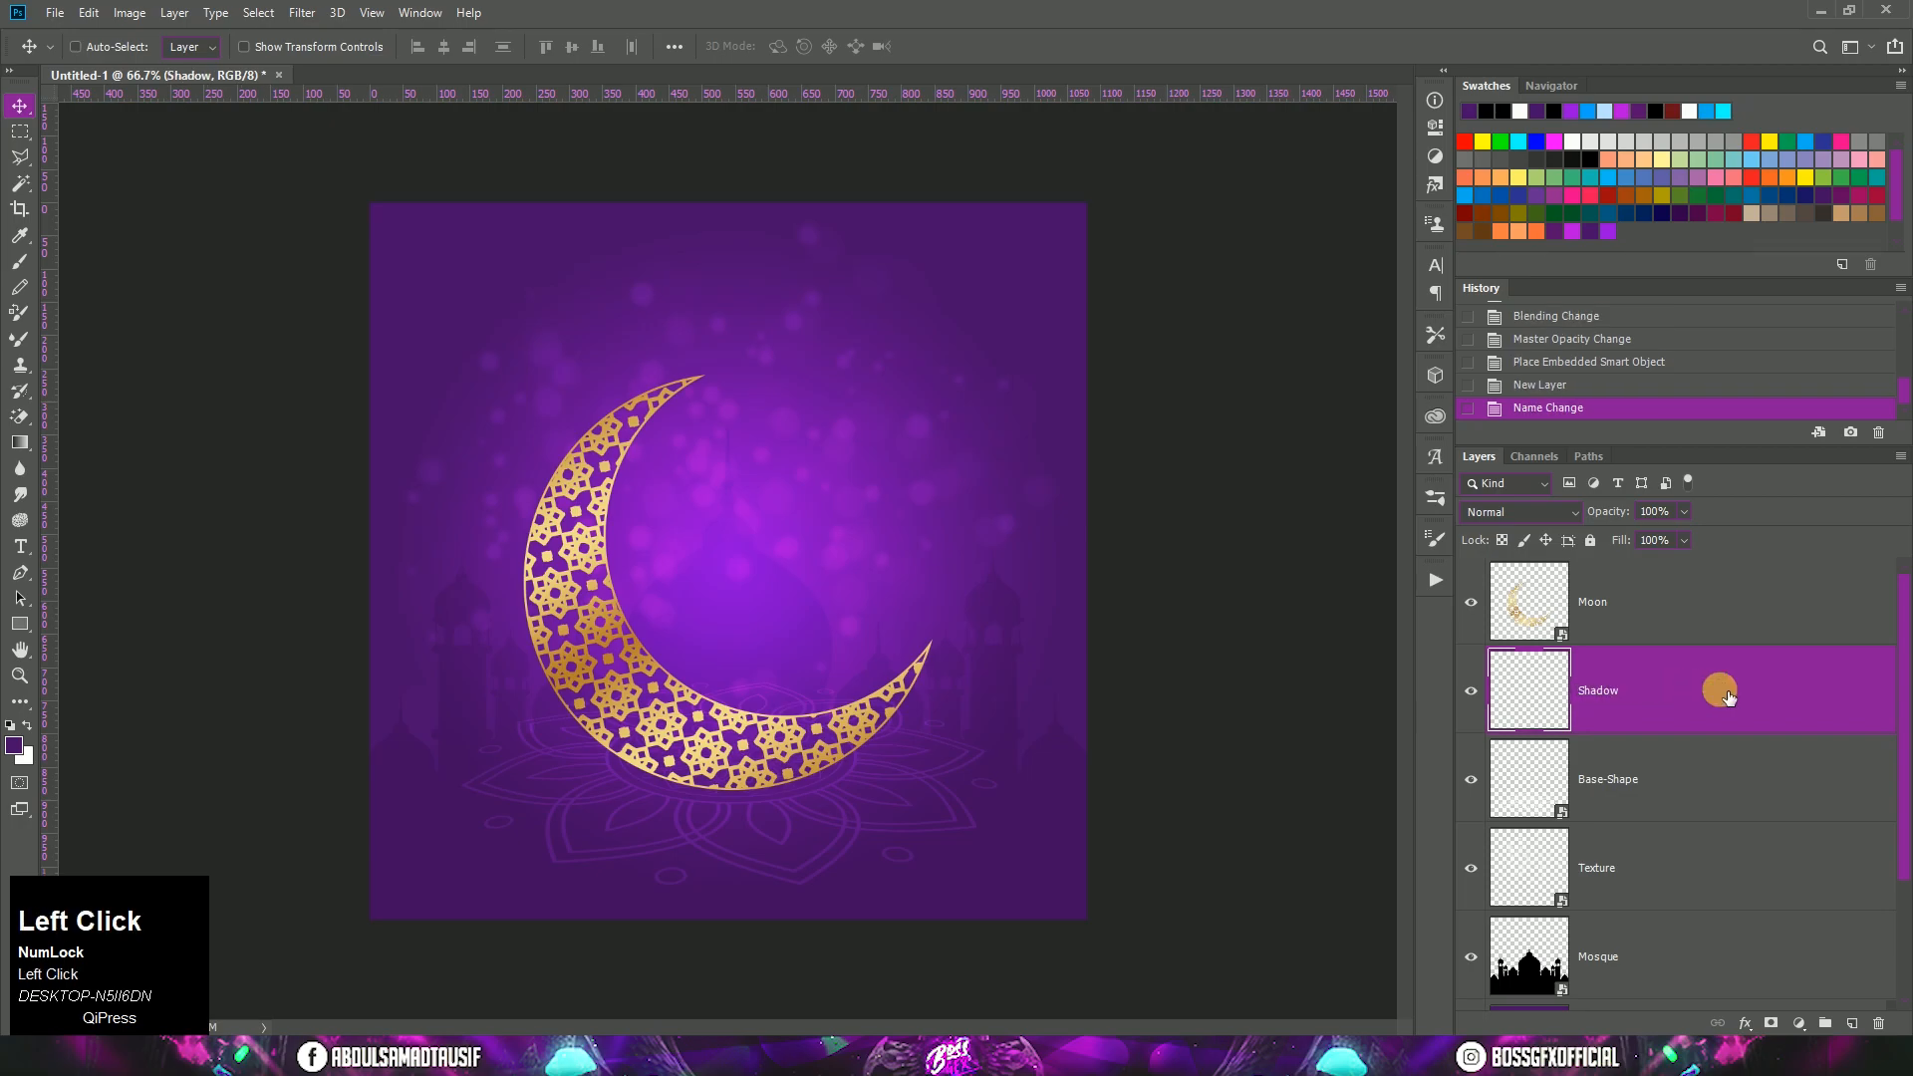
Step: Paint one black (#000000) dot on the Shadow layer inside the moon's curve, using a 190 px hard round brush at 100% hardness
{"action": "left_click", "coordinate": [19, 270]}
{"action": "right_click", "coordinate": [714, 390]}
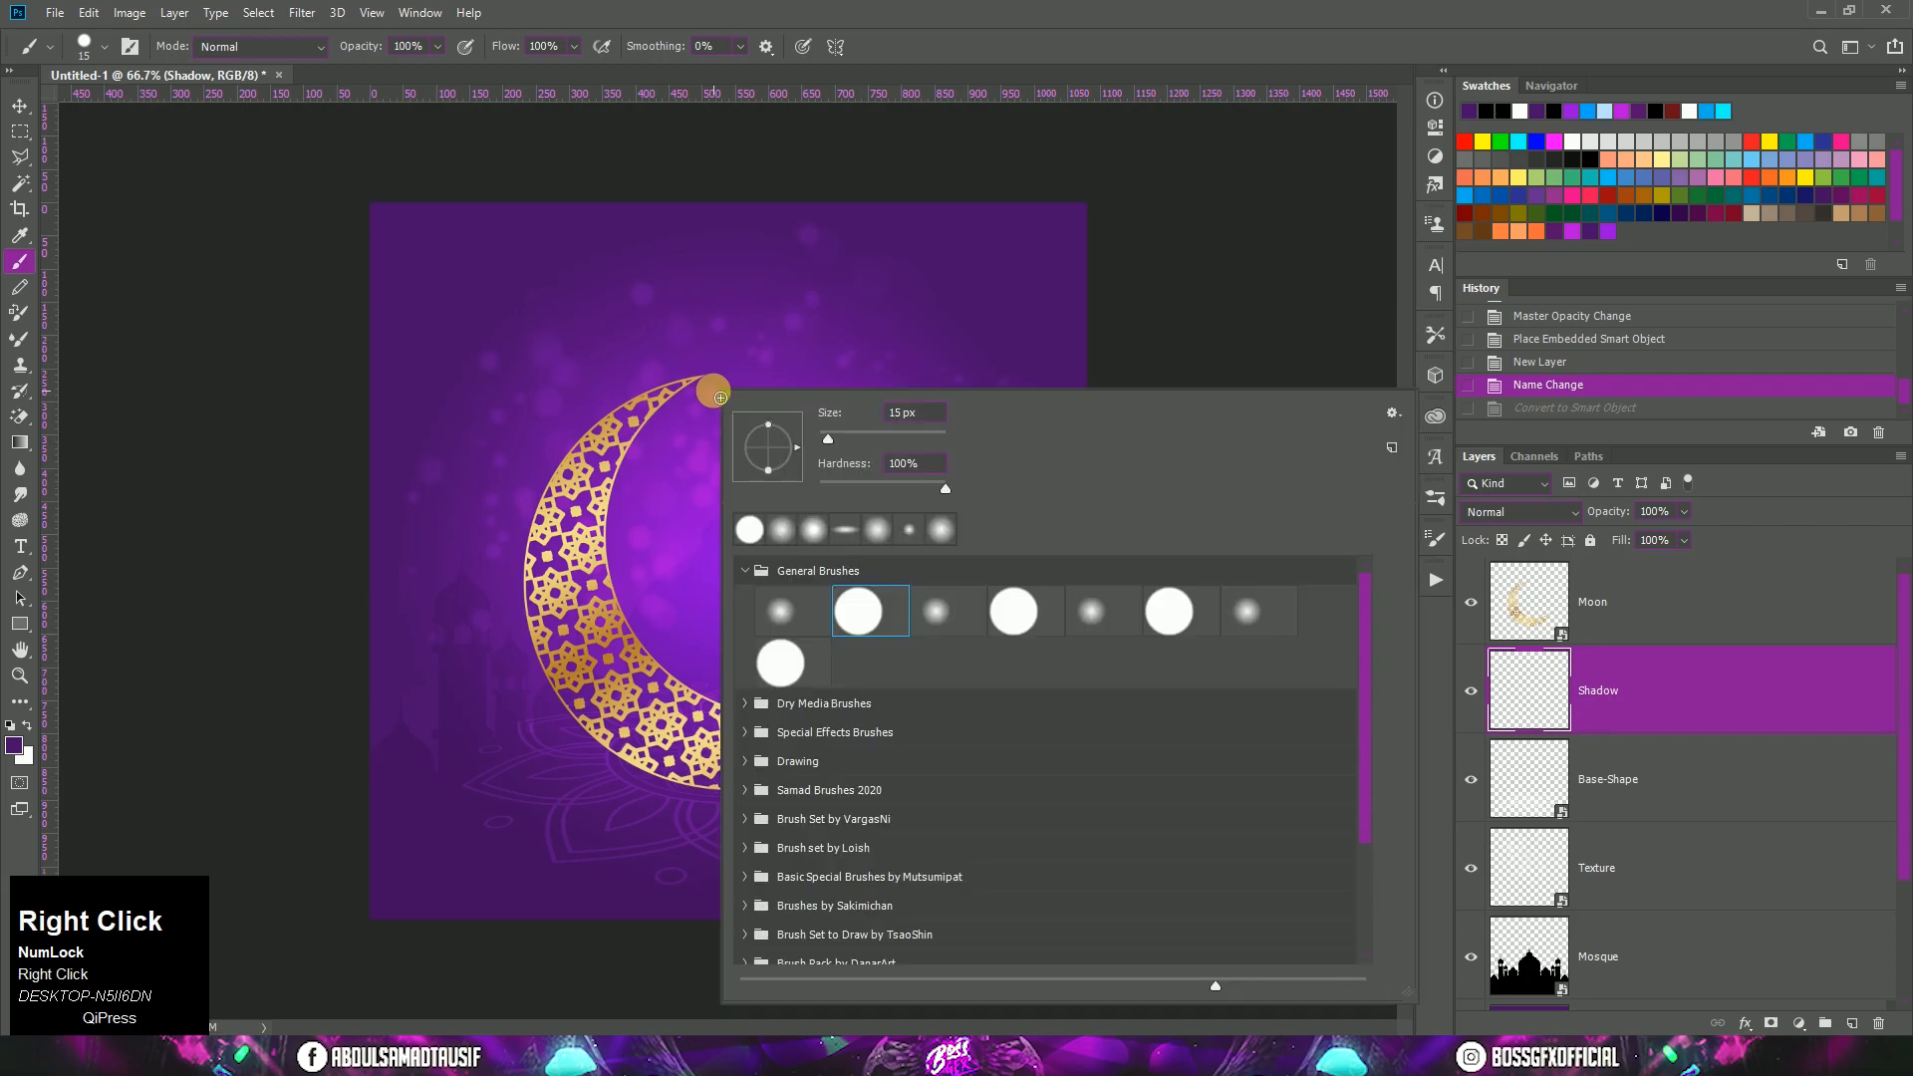
{"action": "left_click", "coordinate": [859, 607]}
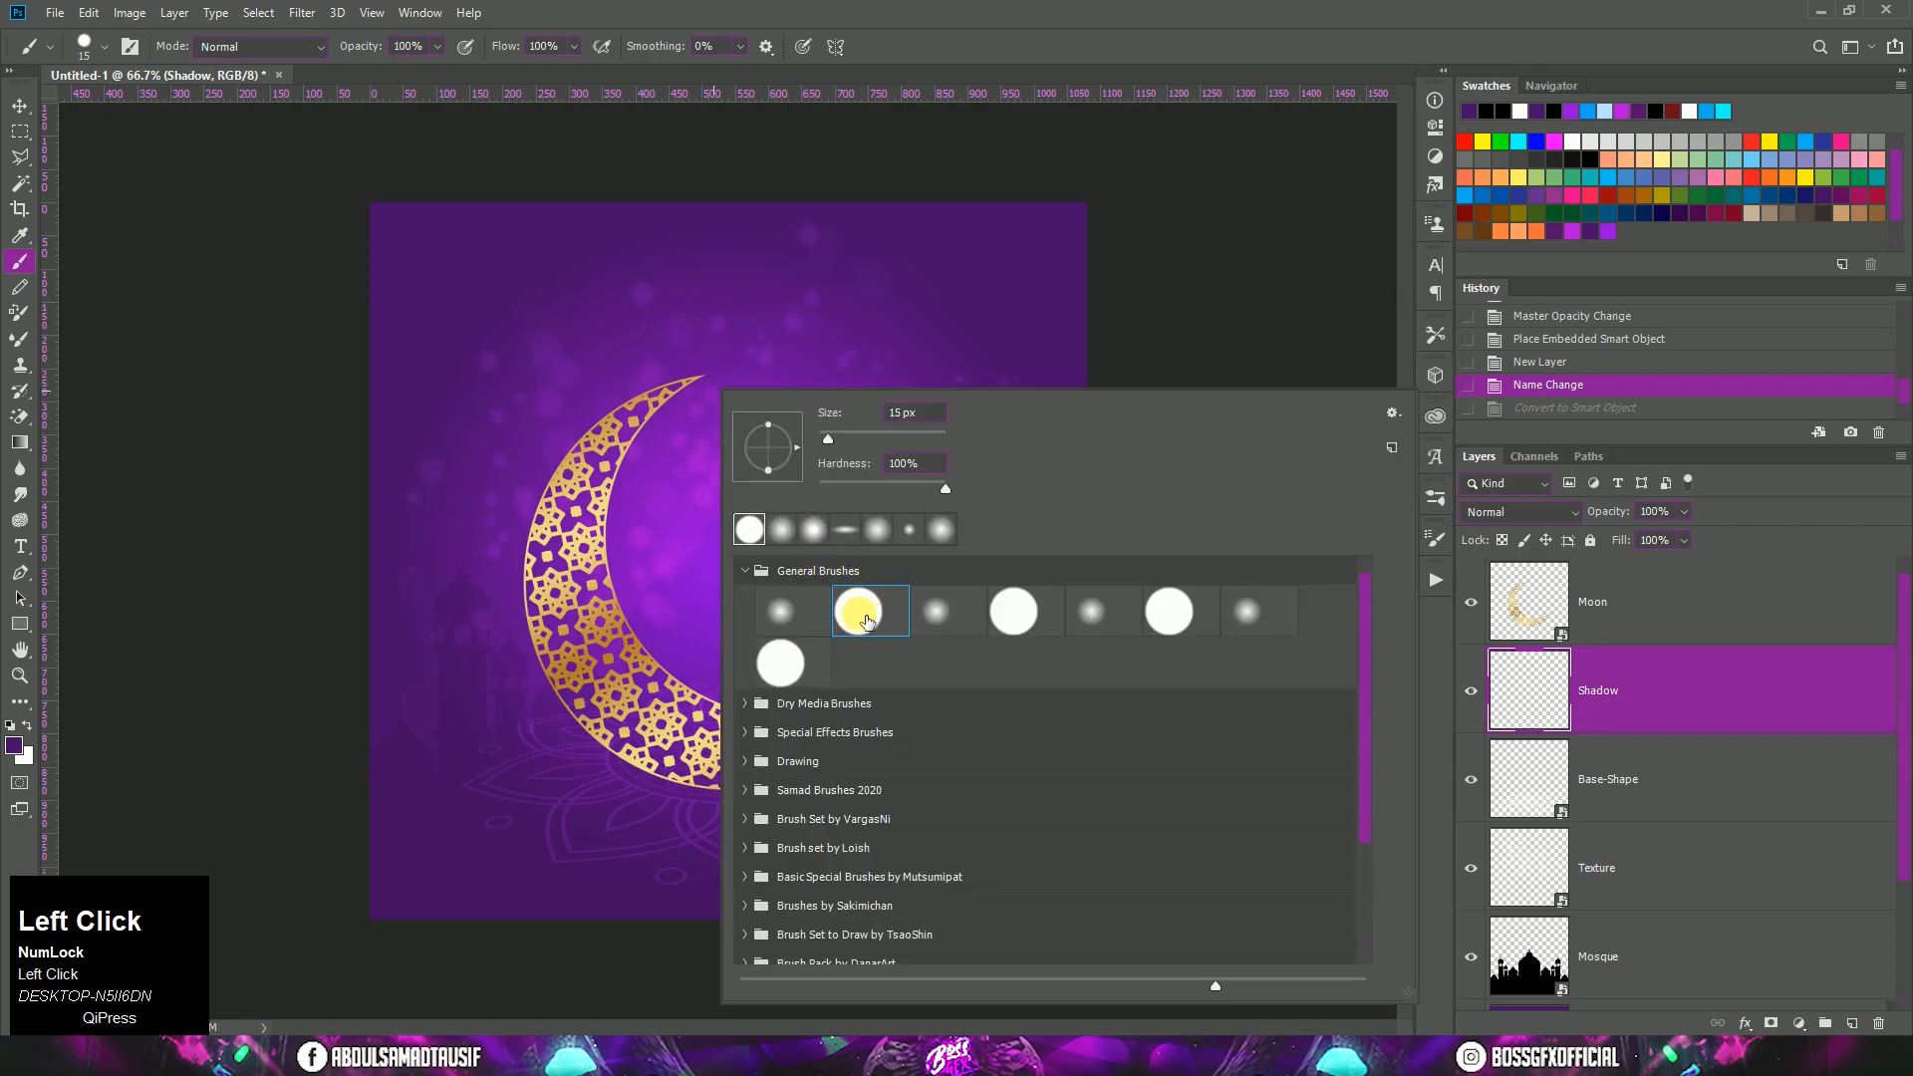
{"action": "left_click_drag", "start_coordinate": [833, 442], "coordinate": [900, 439]}
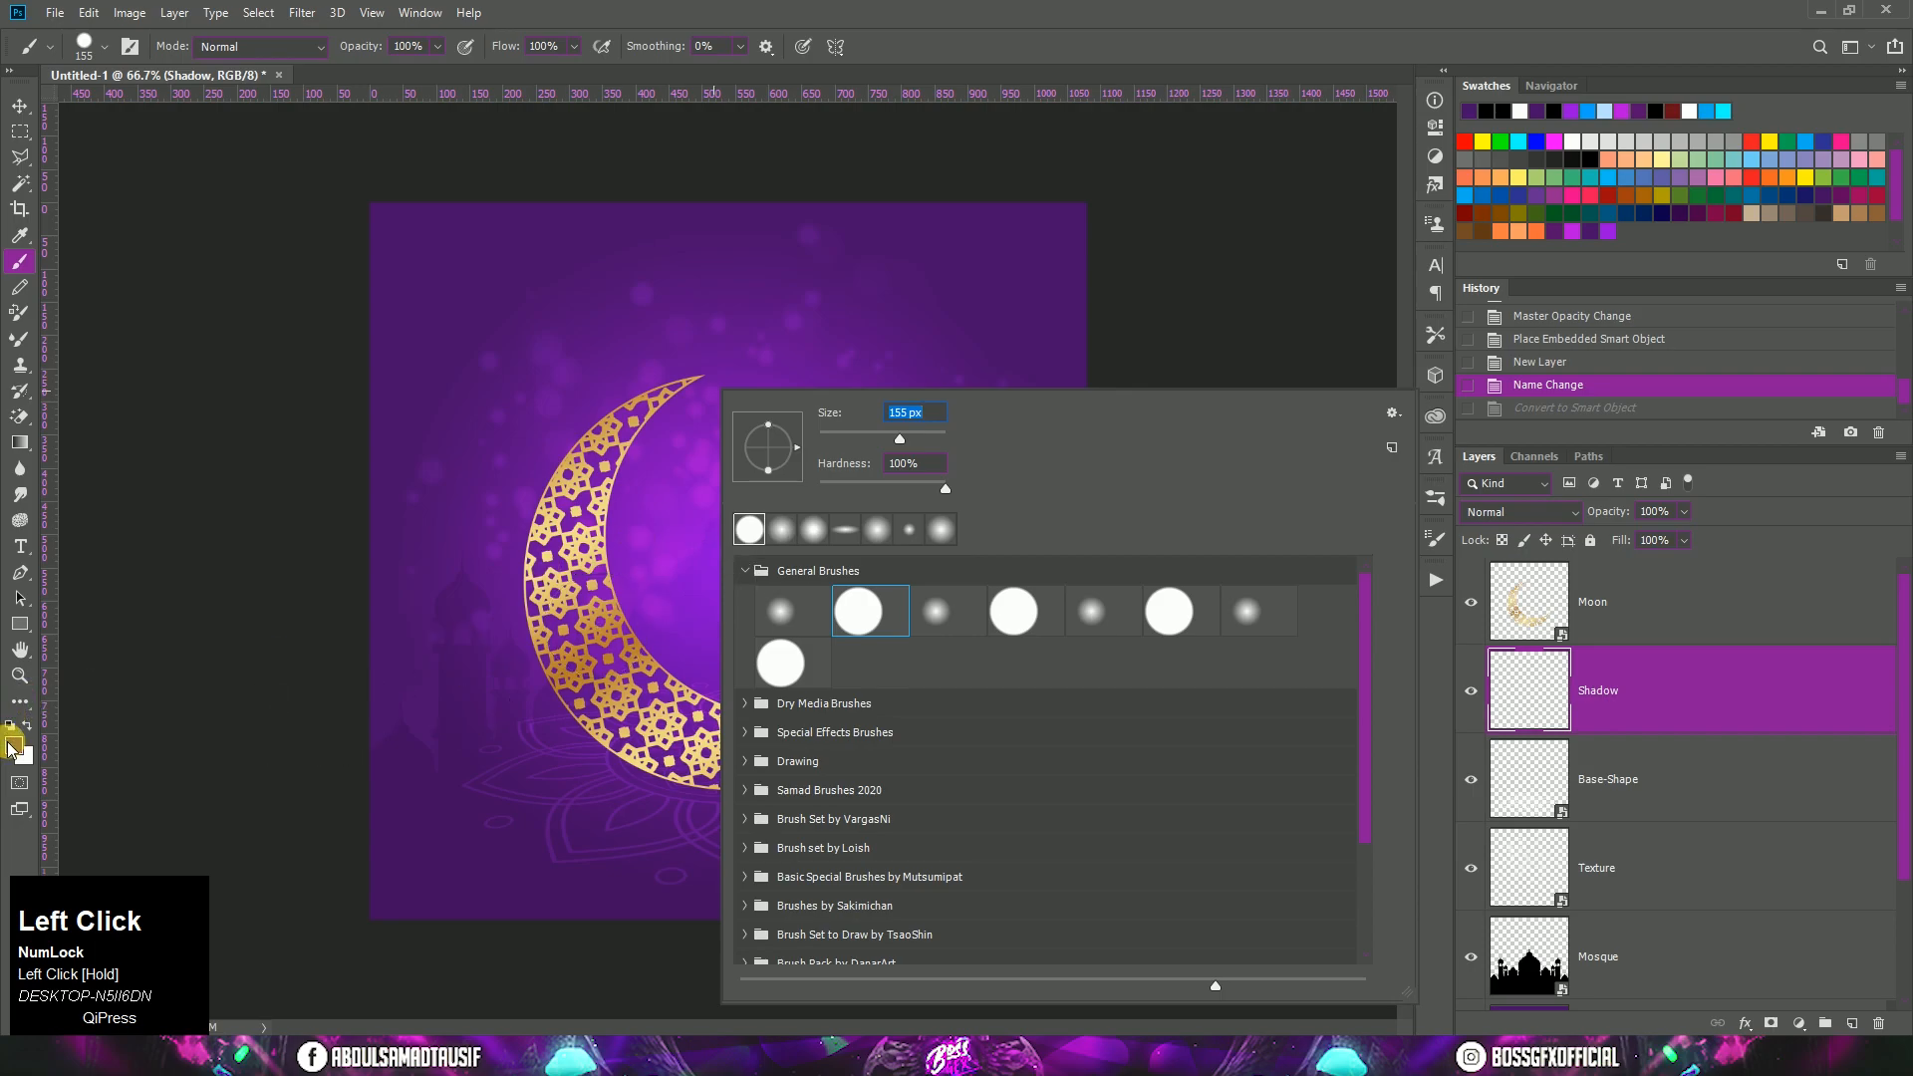
{"action": "left_click", "coordinate": [12, 746]}
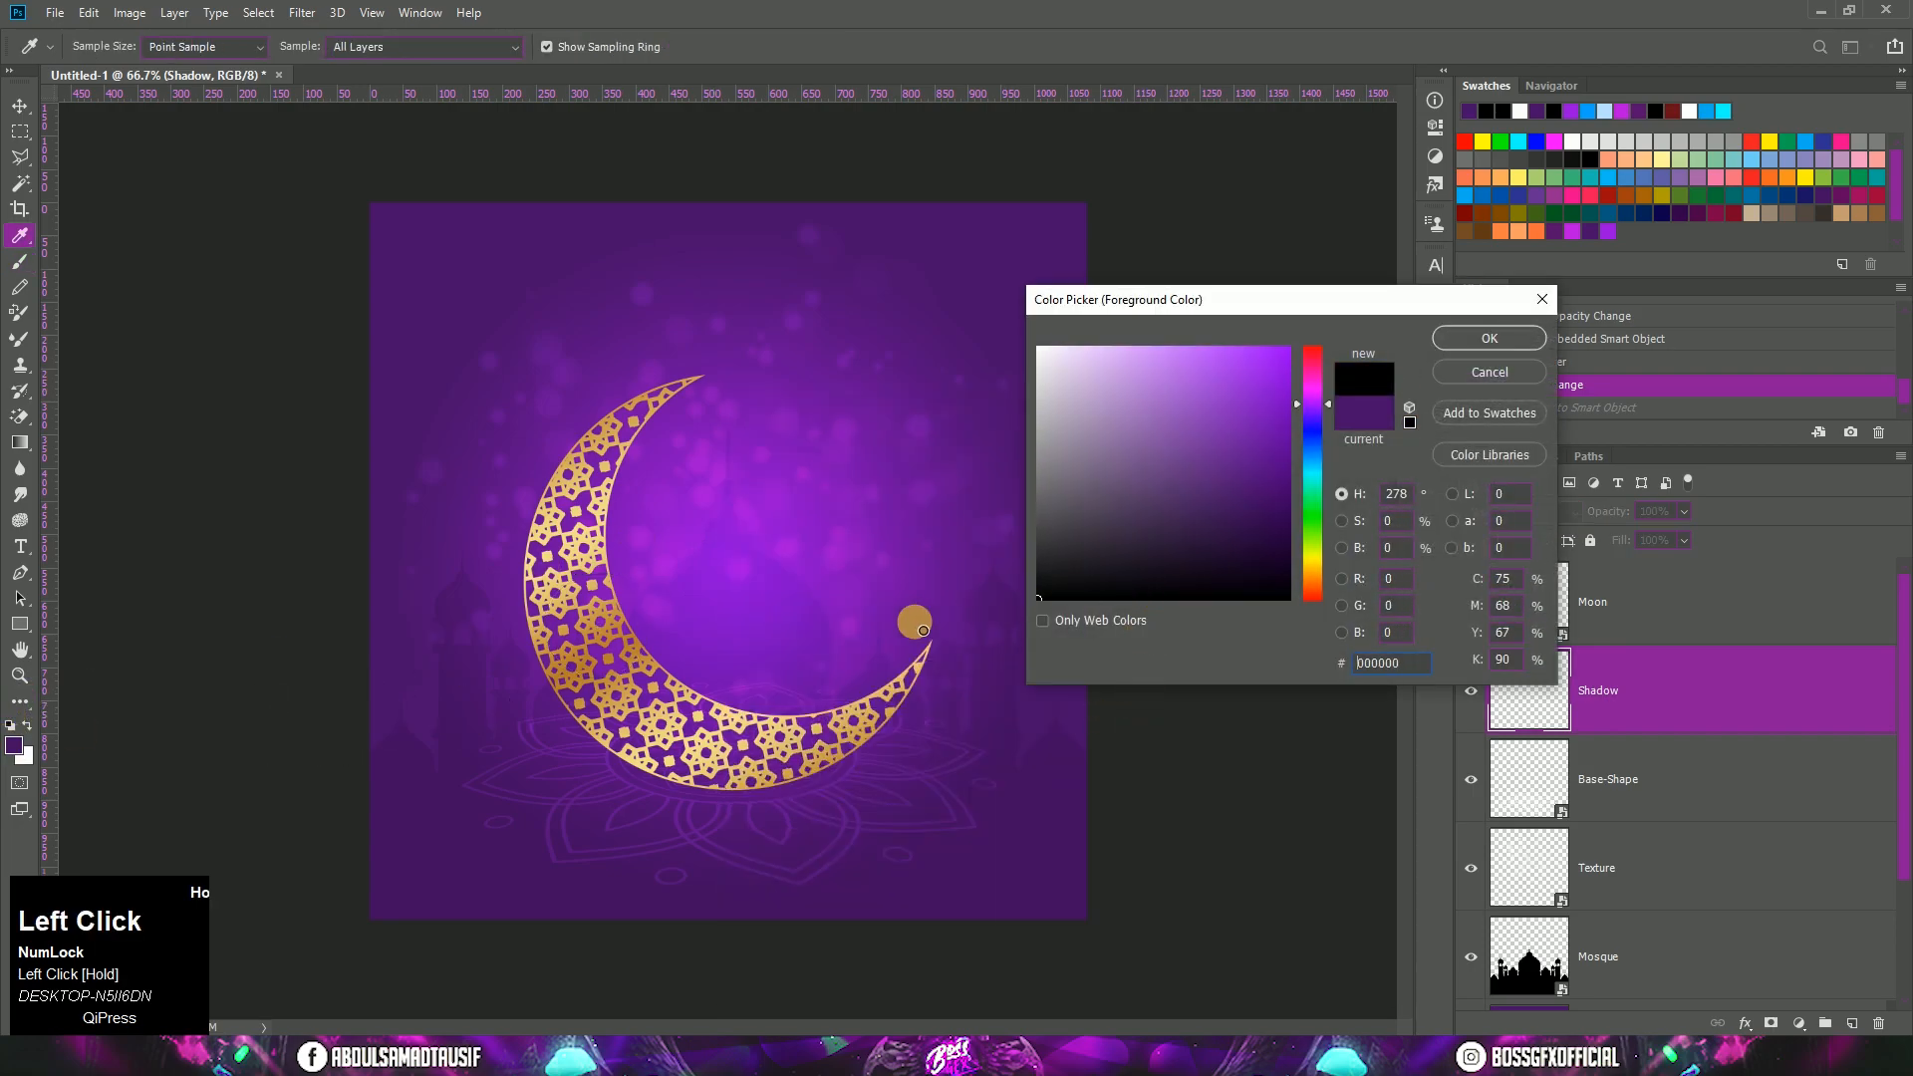
{"action": "left_click", "coordinate": [1489, 338]}
{"action": "right_click", "coordinate": [855, 600]}
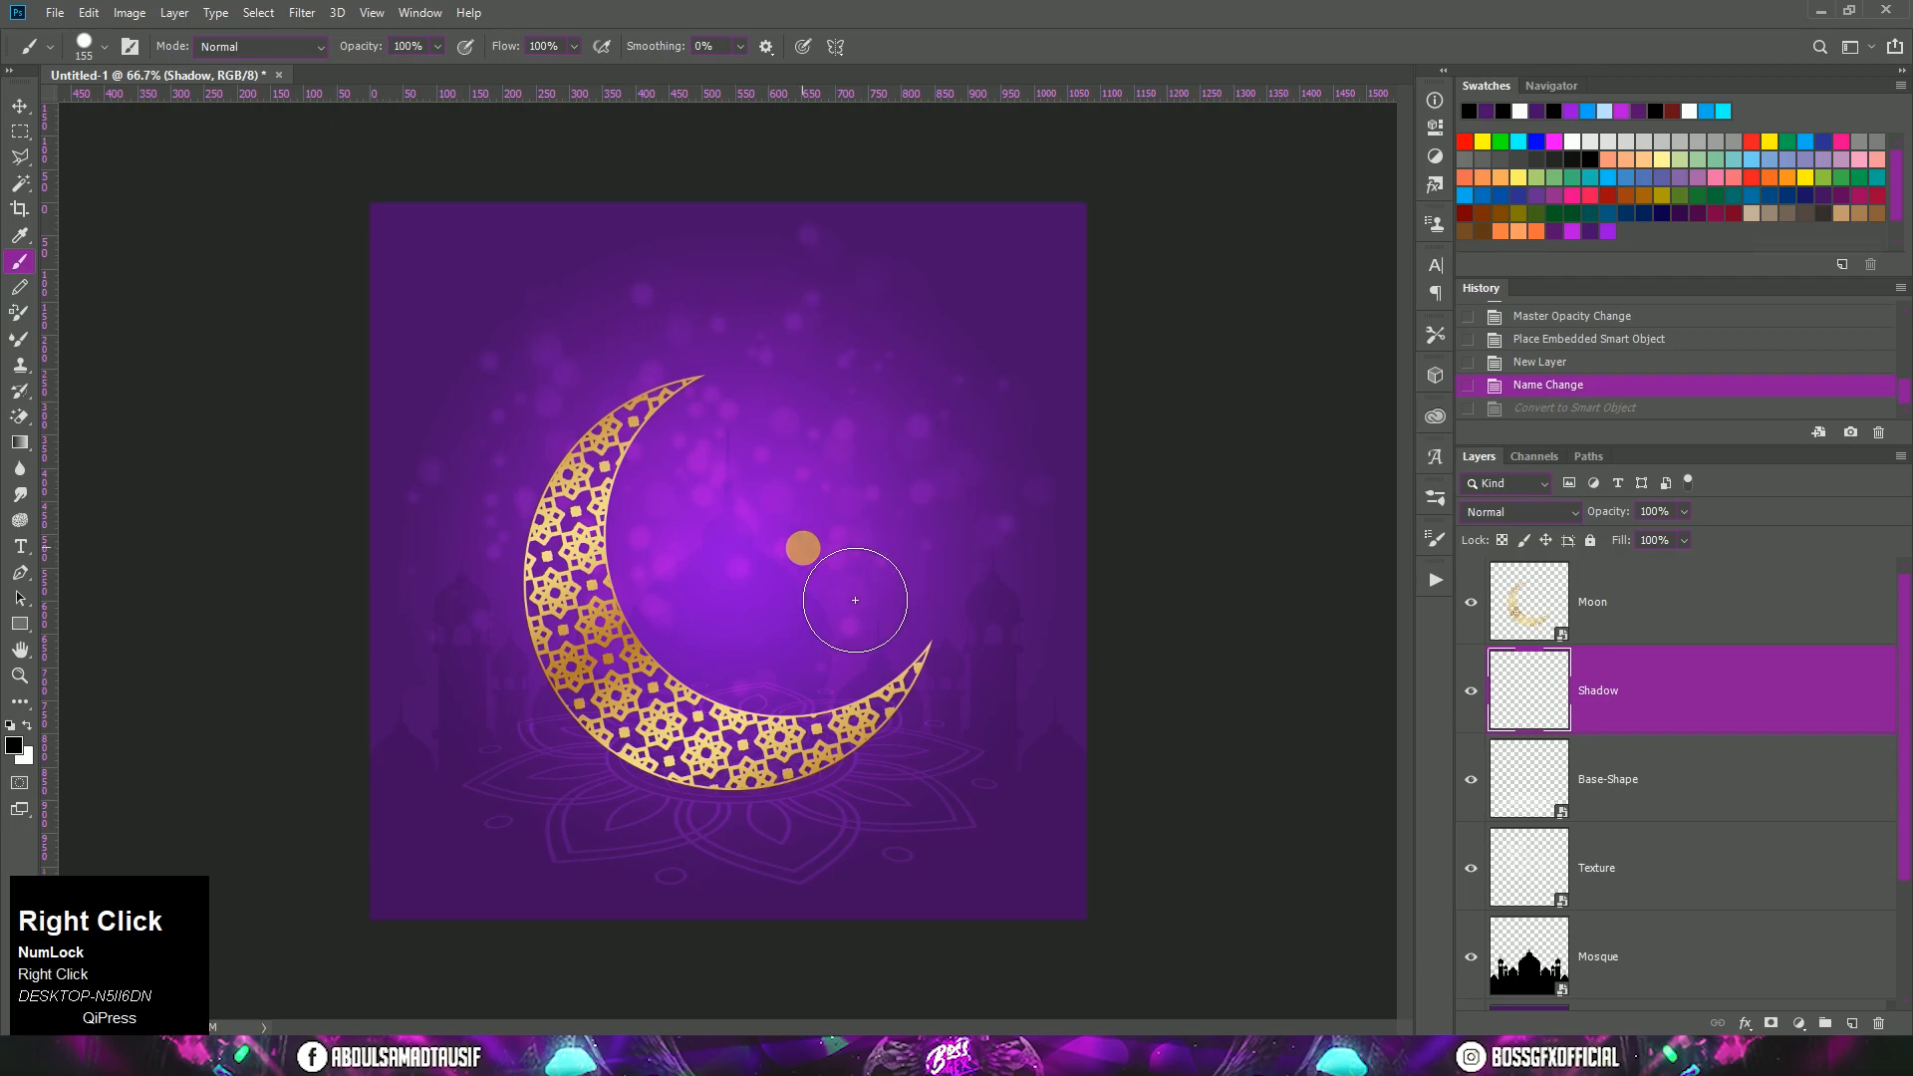
{"action": "left_click_drag", "start_coordinate": [1000, 476], "coordinate": [1007, 476]}
{"action": "left_click", "coordinate": [736, 531]}
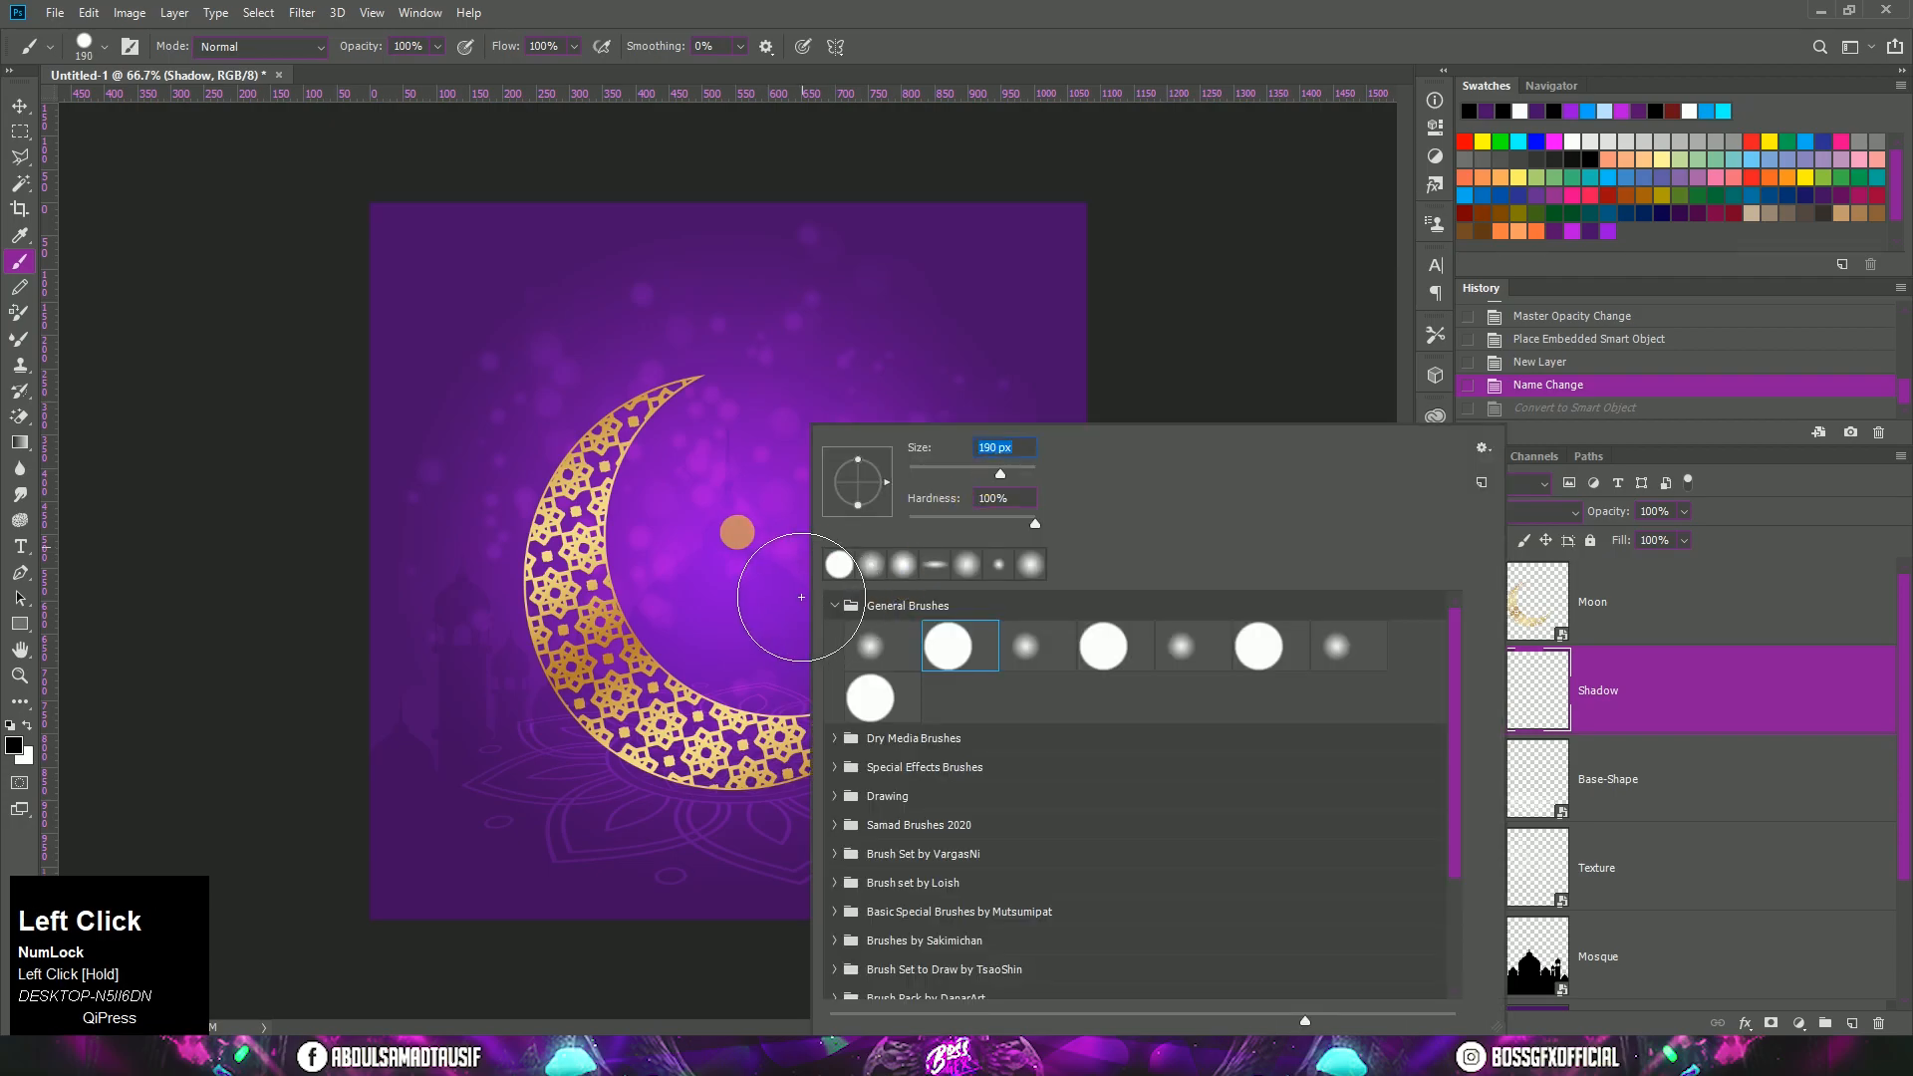
Step: Free-transform the black dot into a thin, wide ellipse centred directly beneath the moon, and convert the Shadow layer to a smart object
{"action": "left_click", "coordinate": [20, 105]}
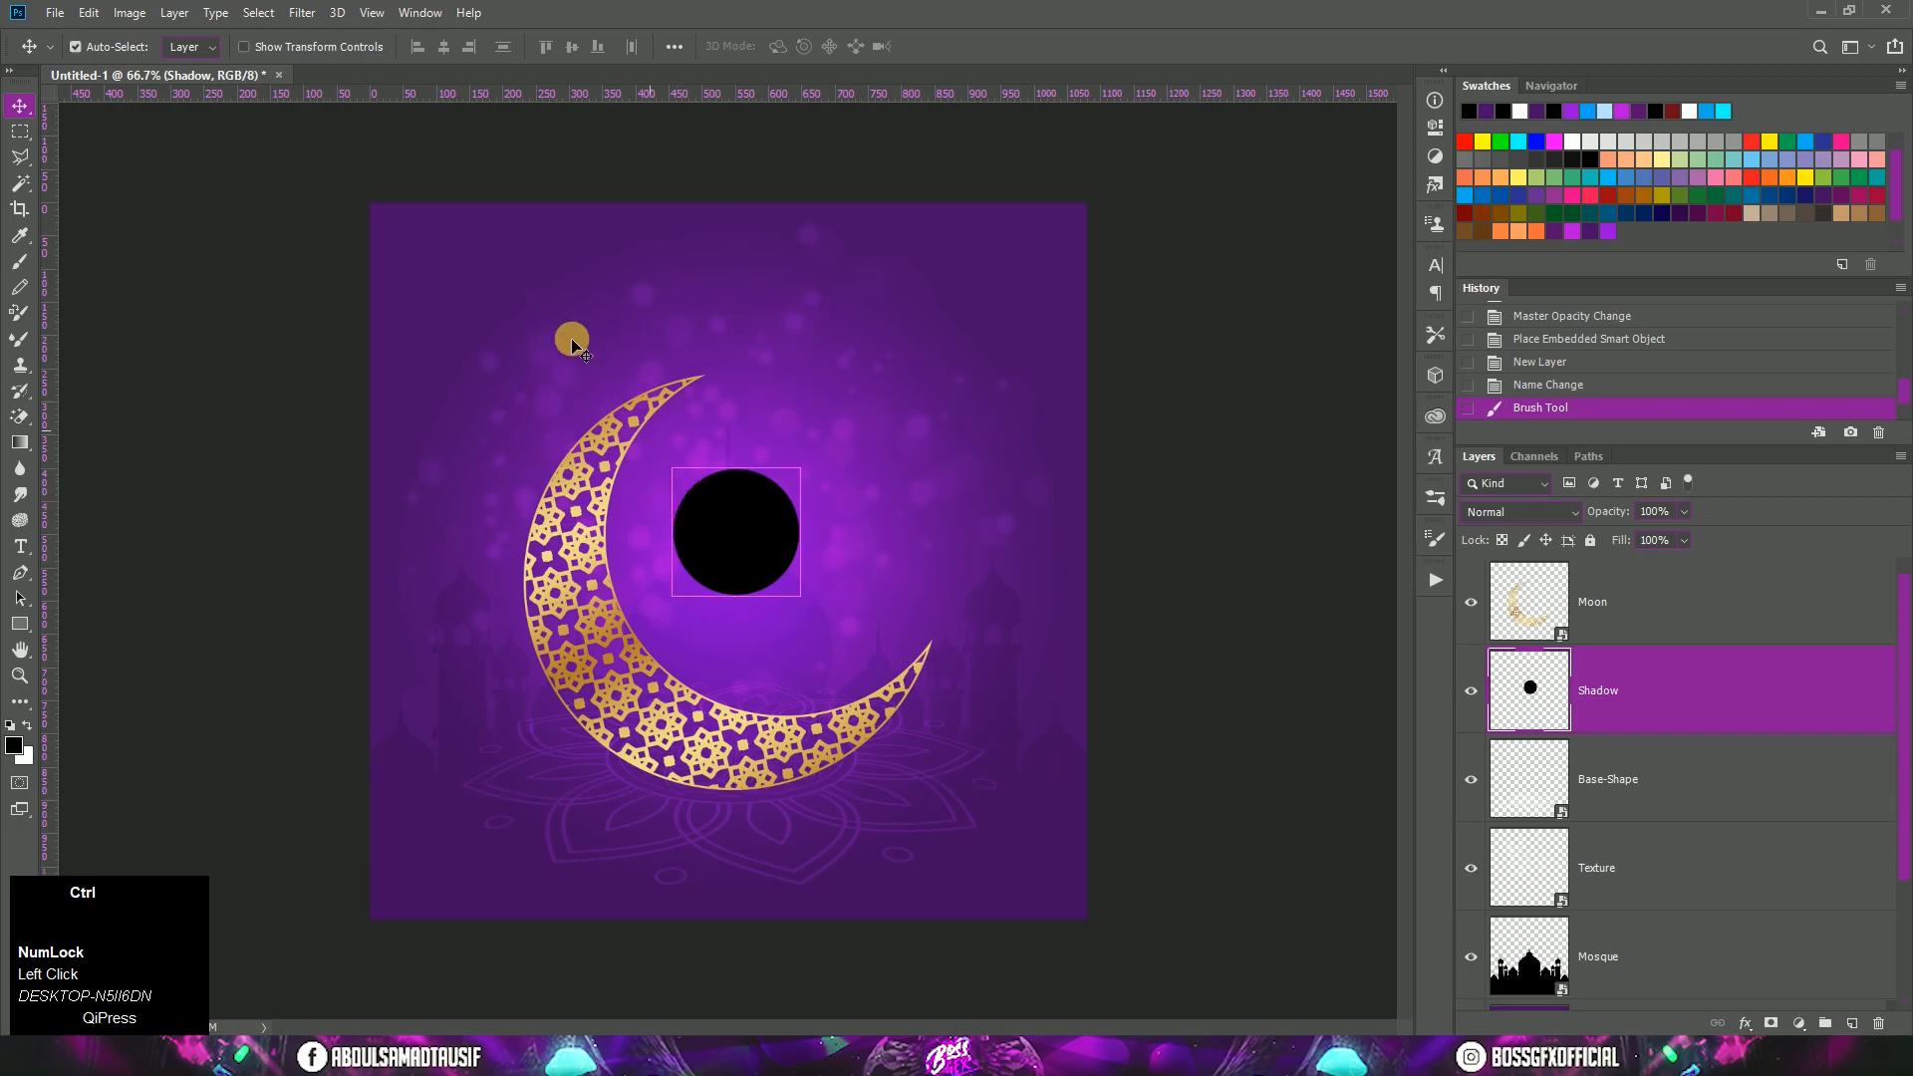
{"action": "left_click", "coordinate": [89, 13]}
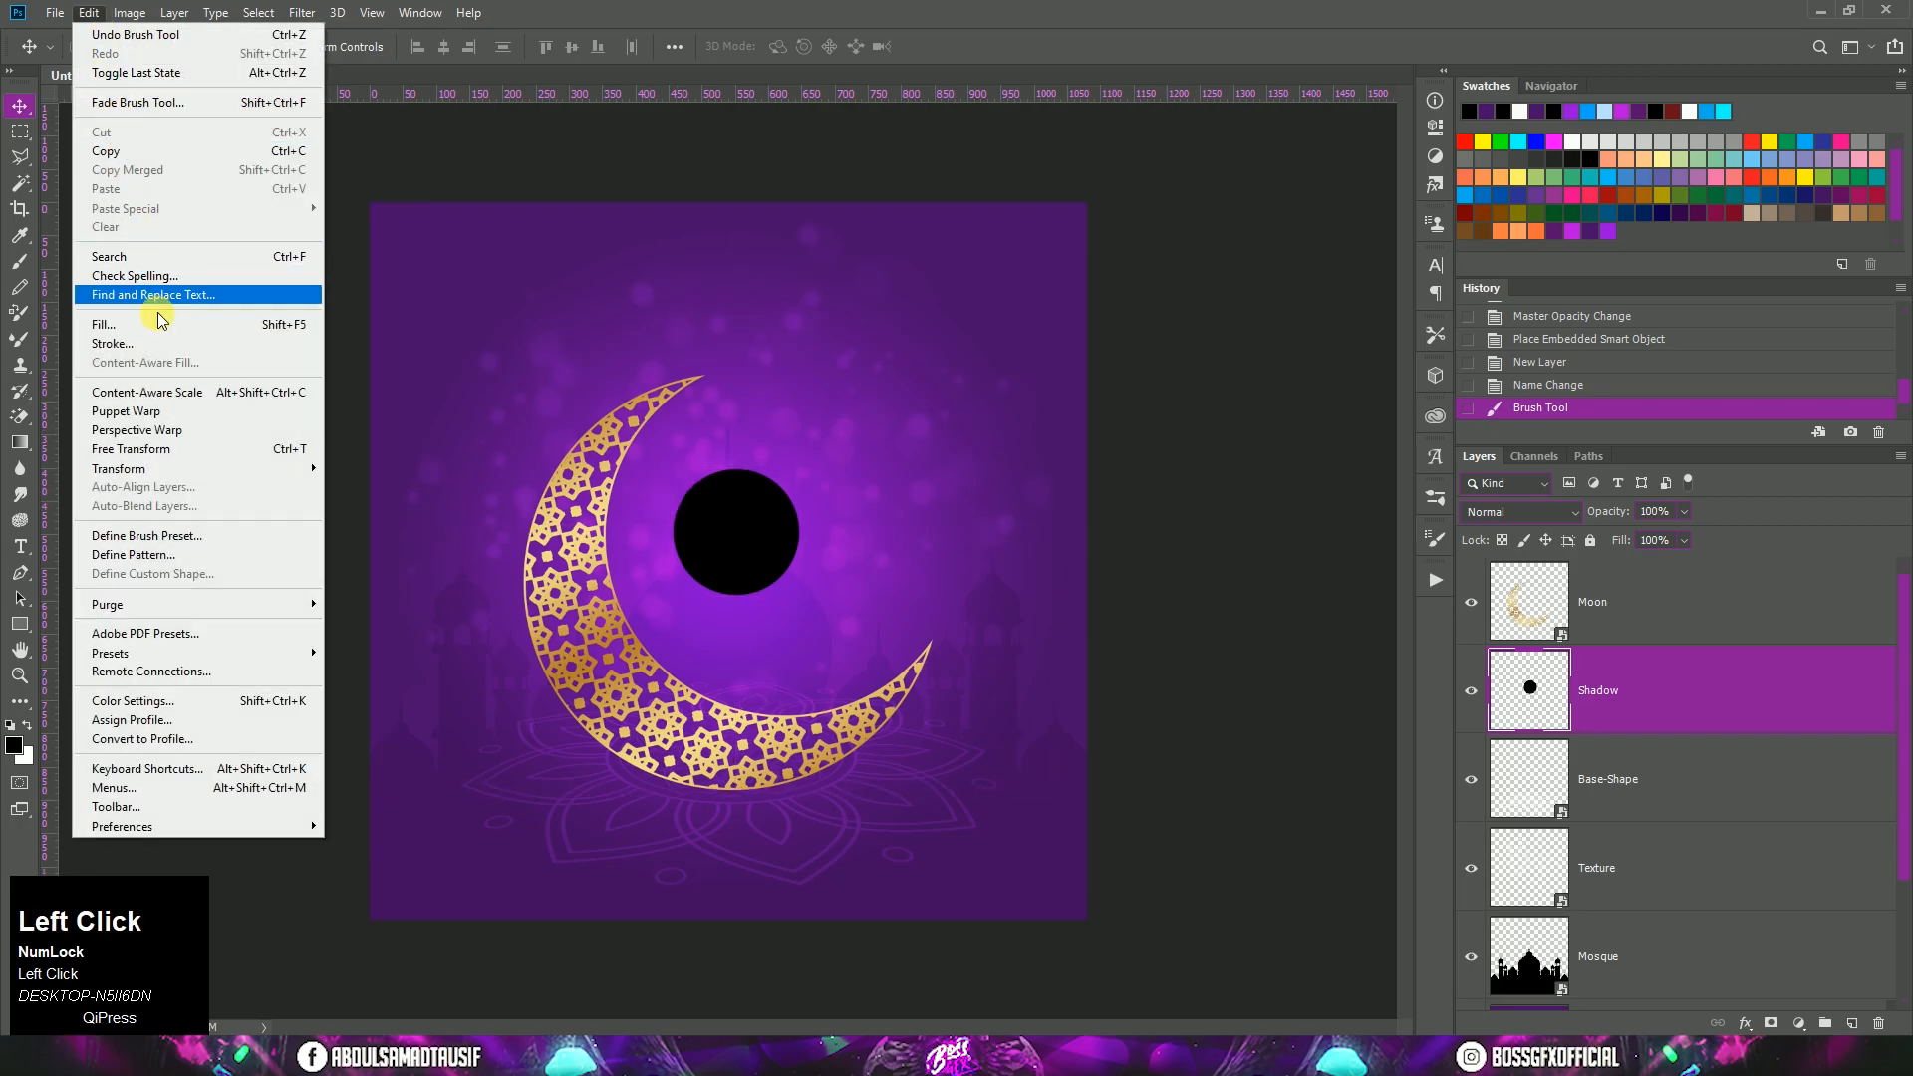
{"action": "left_click", "coordinate": [159, 448]}
{"action": "left_click_drag", "start_coordinate": [736, 467], "coordinate": [742, 800]}
{"action": "left_click", "coordinate": [791, 793], "text": "shift"}
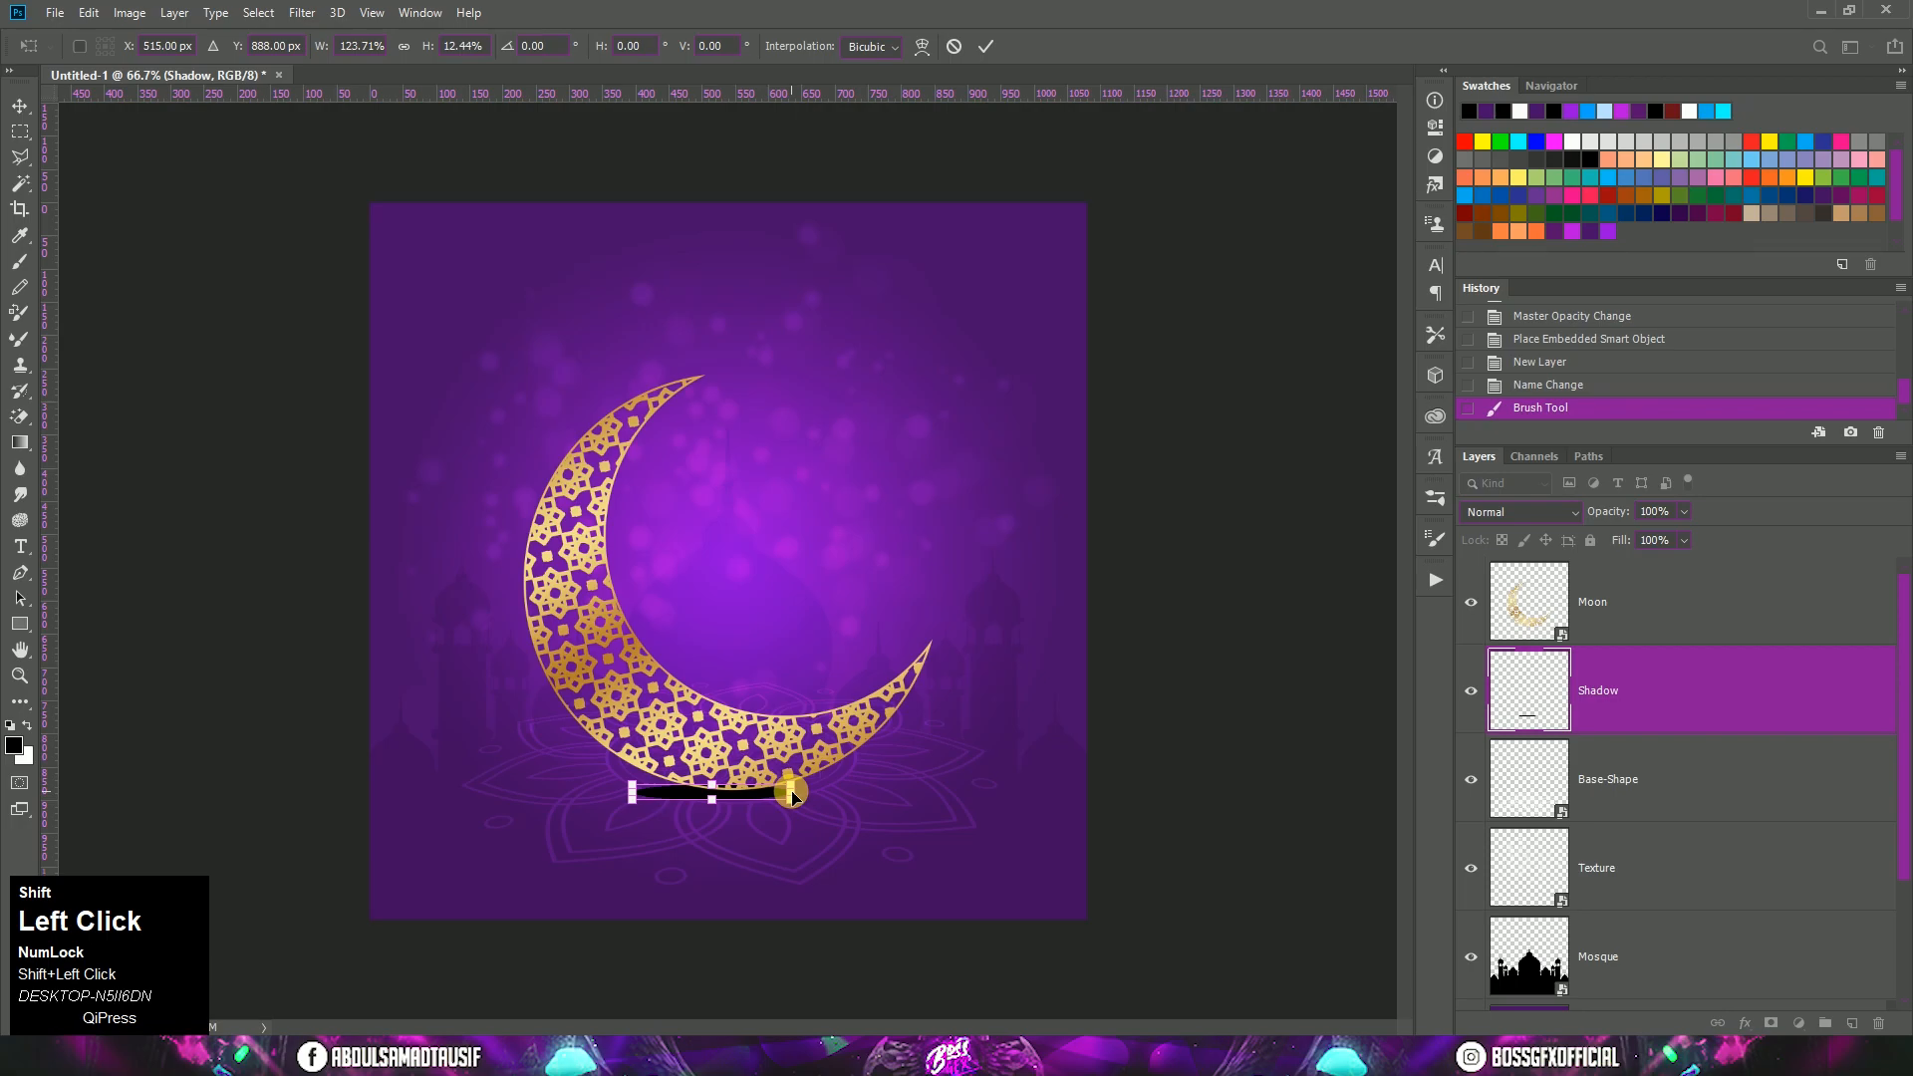
{"action": "left_click_drag", "start_coordinate": [802, 803], "coordinate": [755, 794]}
{"action": "double_click", "coordinate": [754, 794]}
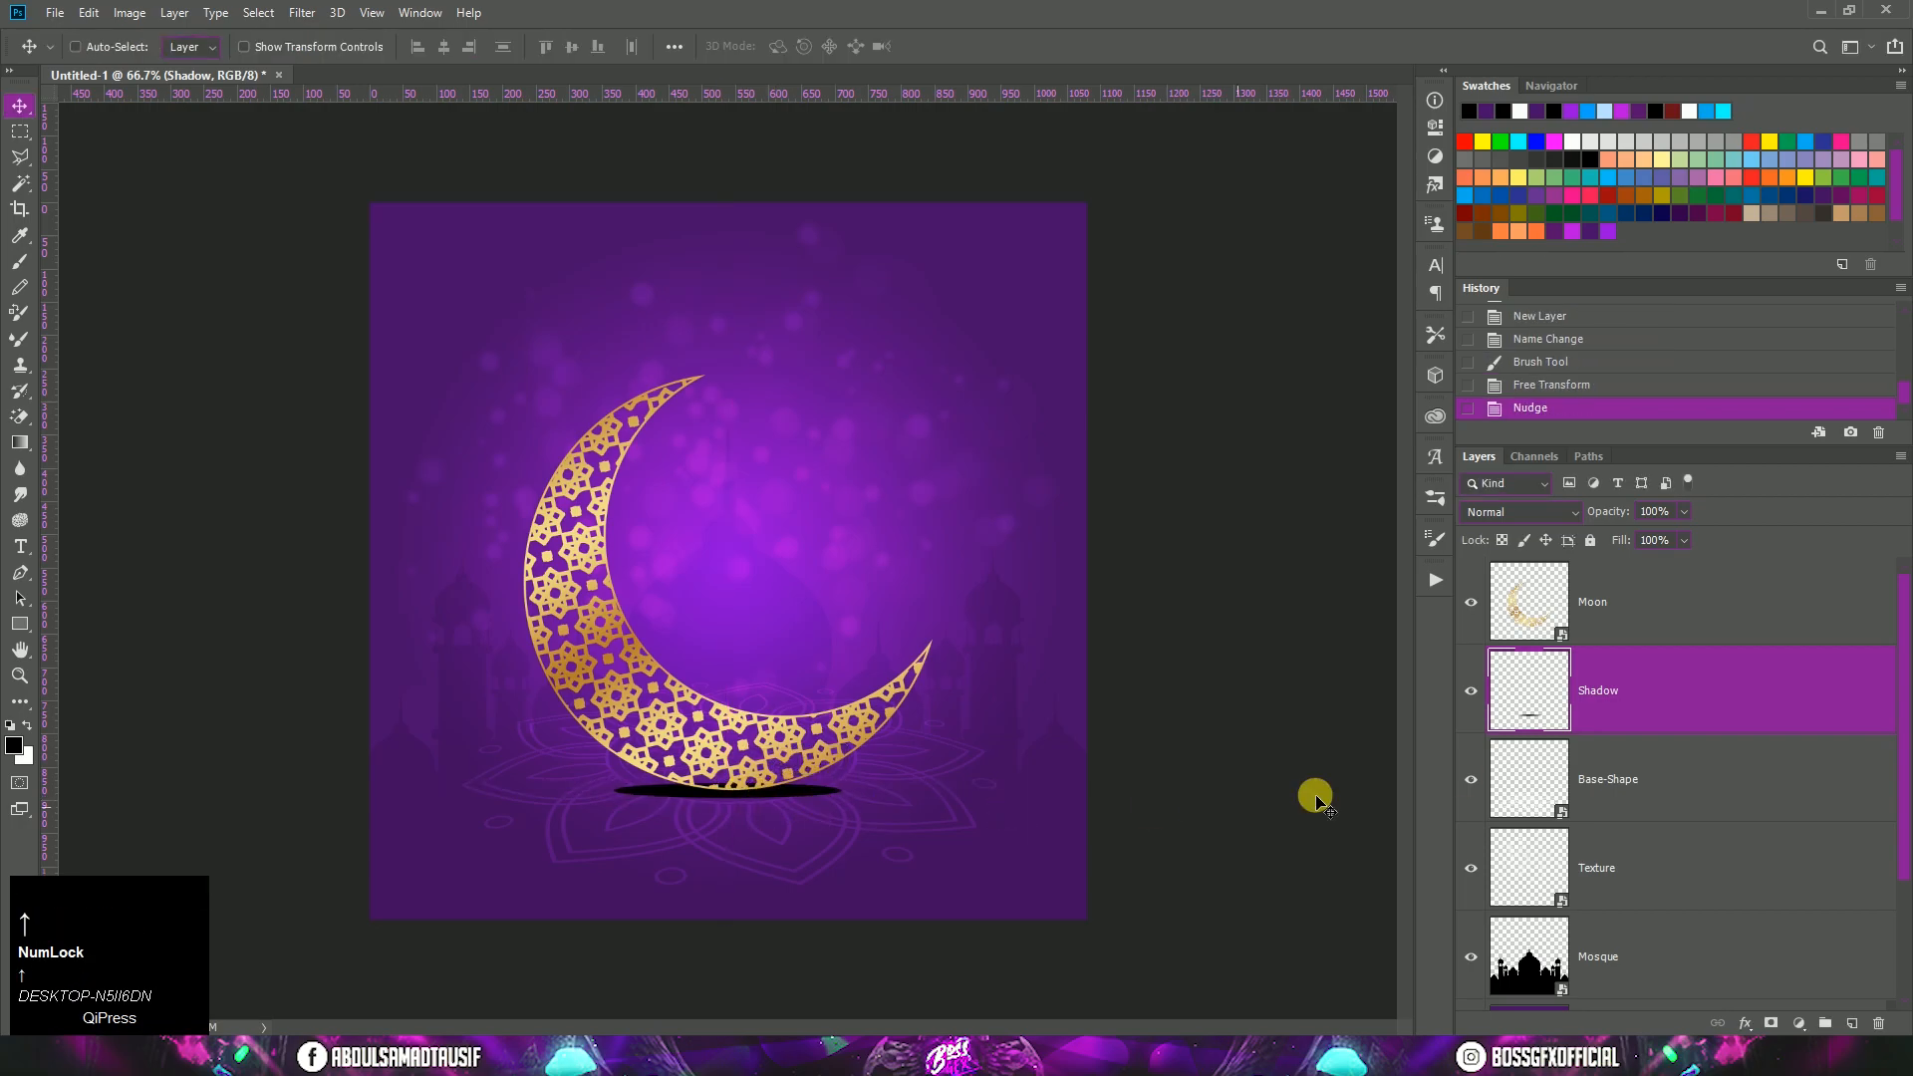
{"action": "right_click", "coordinate": [1652, 700]}
{"action": "left_click", "coordinate": [1504, 468]}
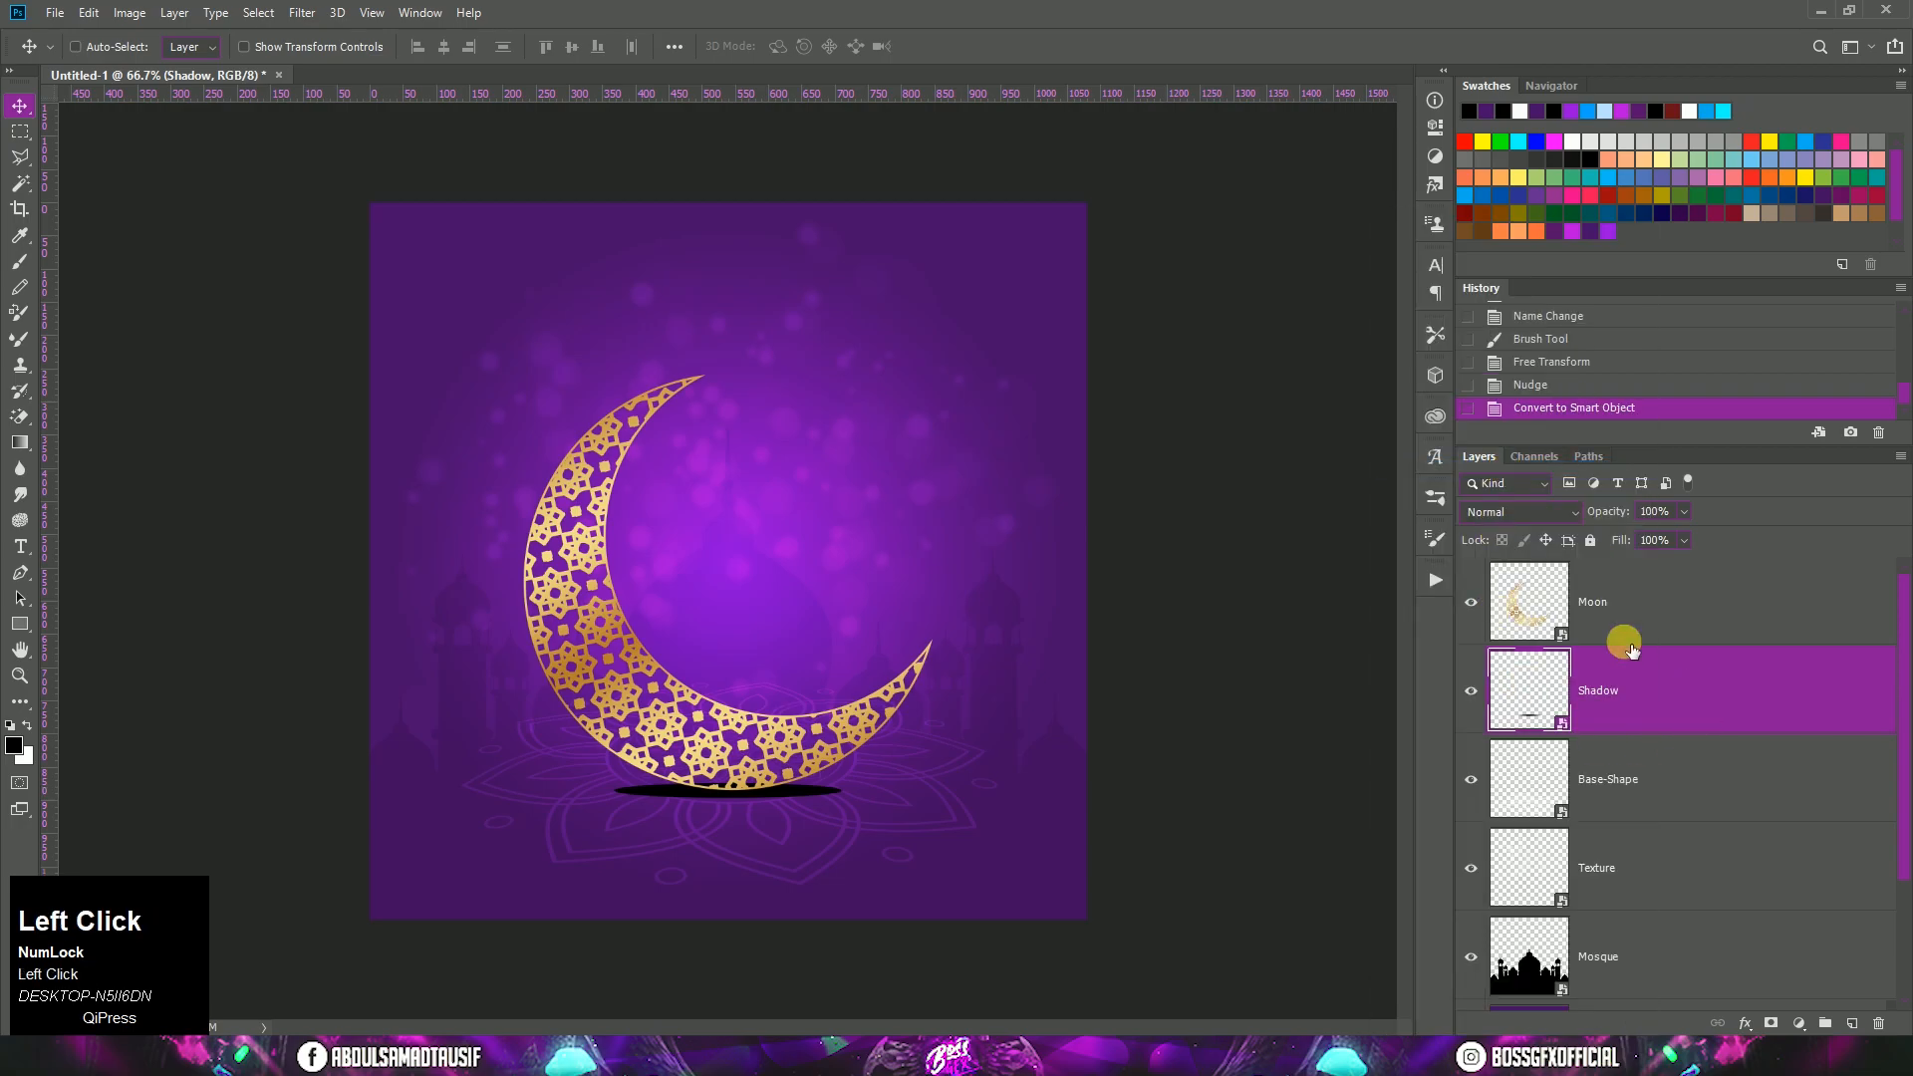
Step: Set the Shadow layer's blend mode to Linear Burn and its opacity to 80%
{"action": "left_click", "coordinate": [1505, 511]}
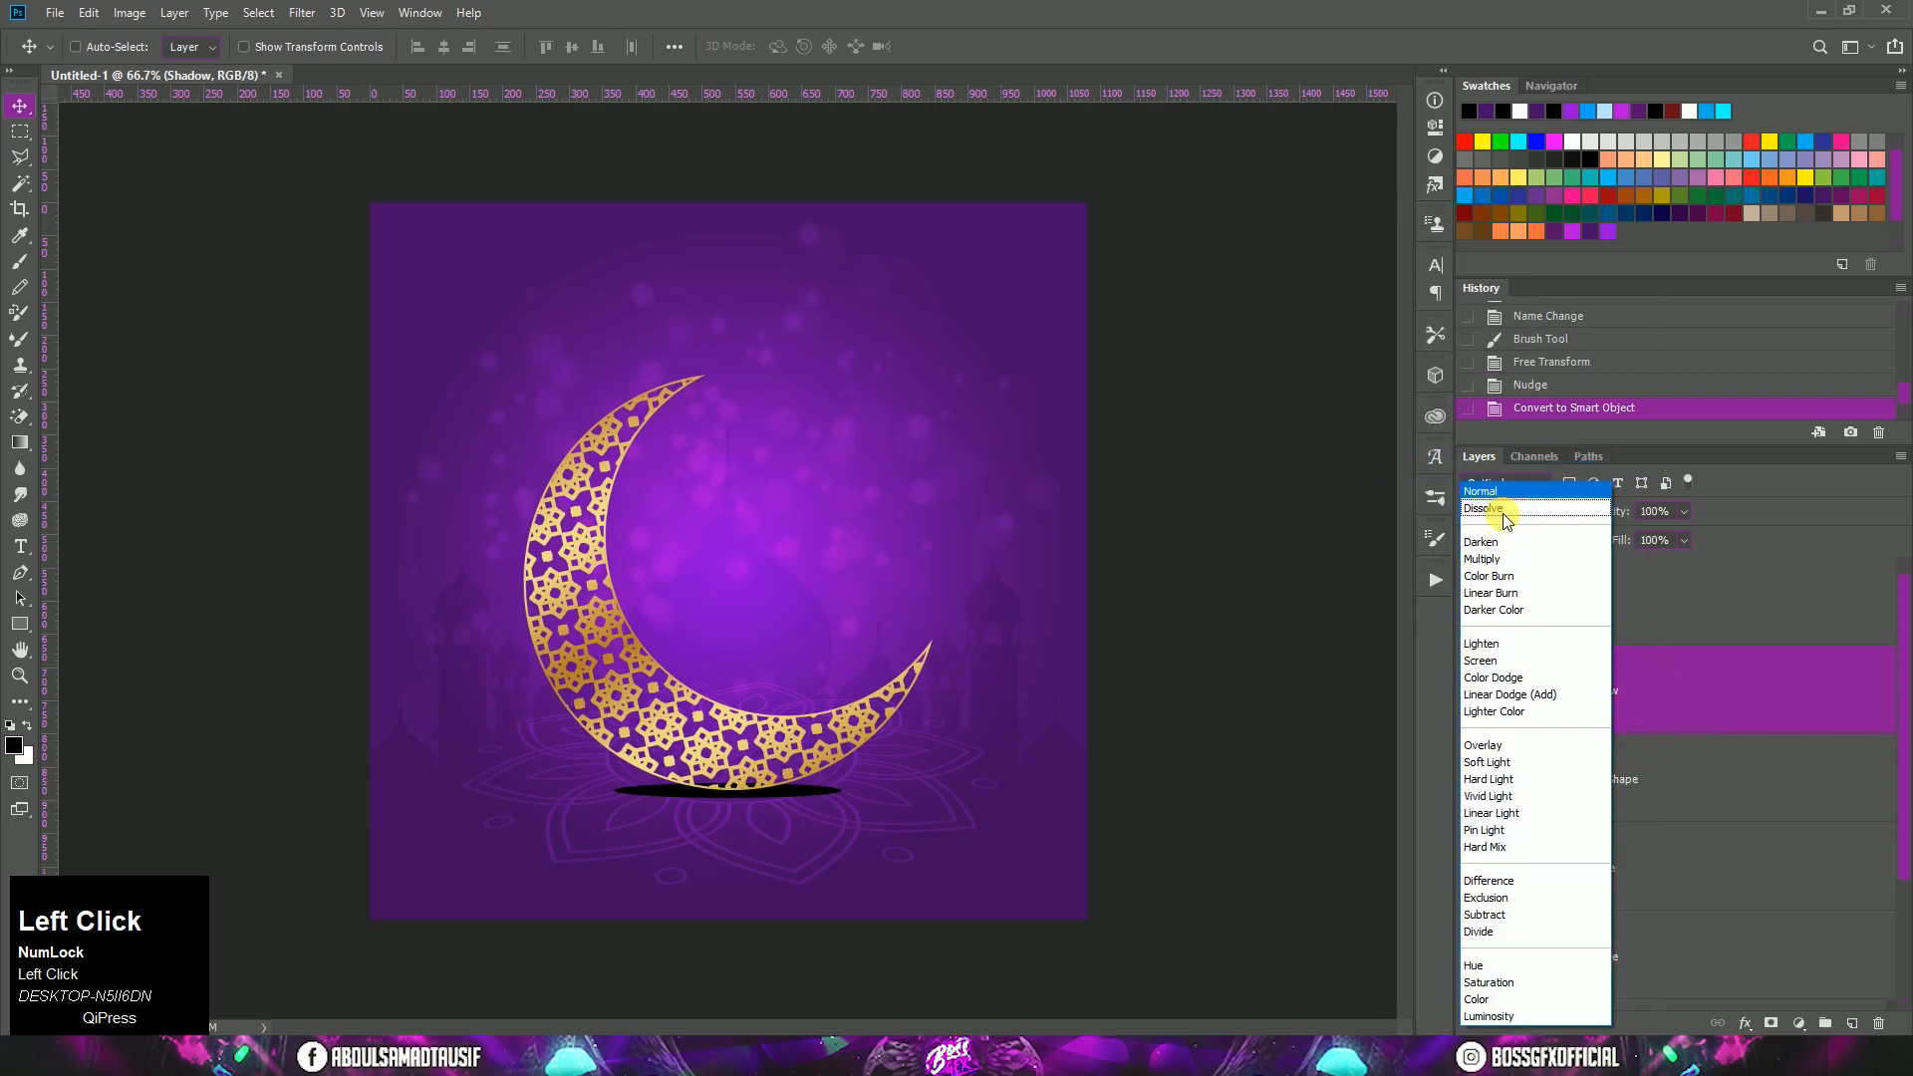
{"action": "left_click", "coordinate": [1501, 594]}
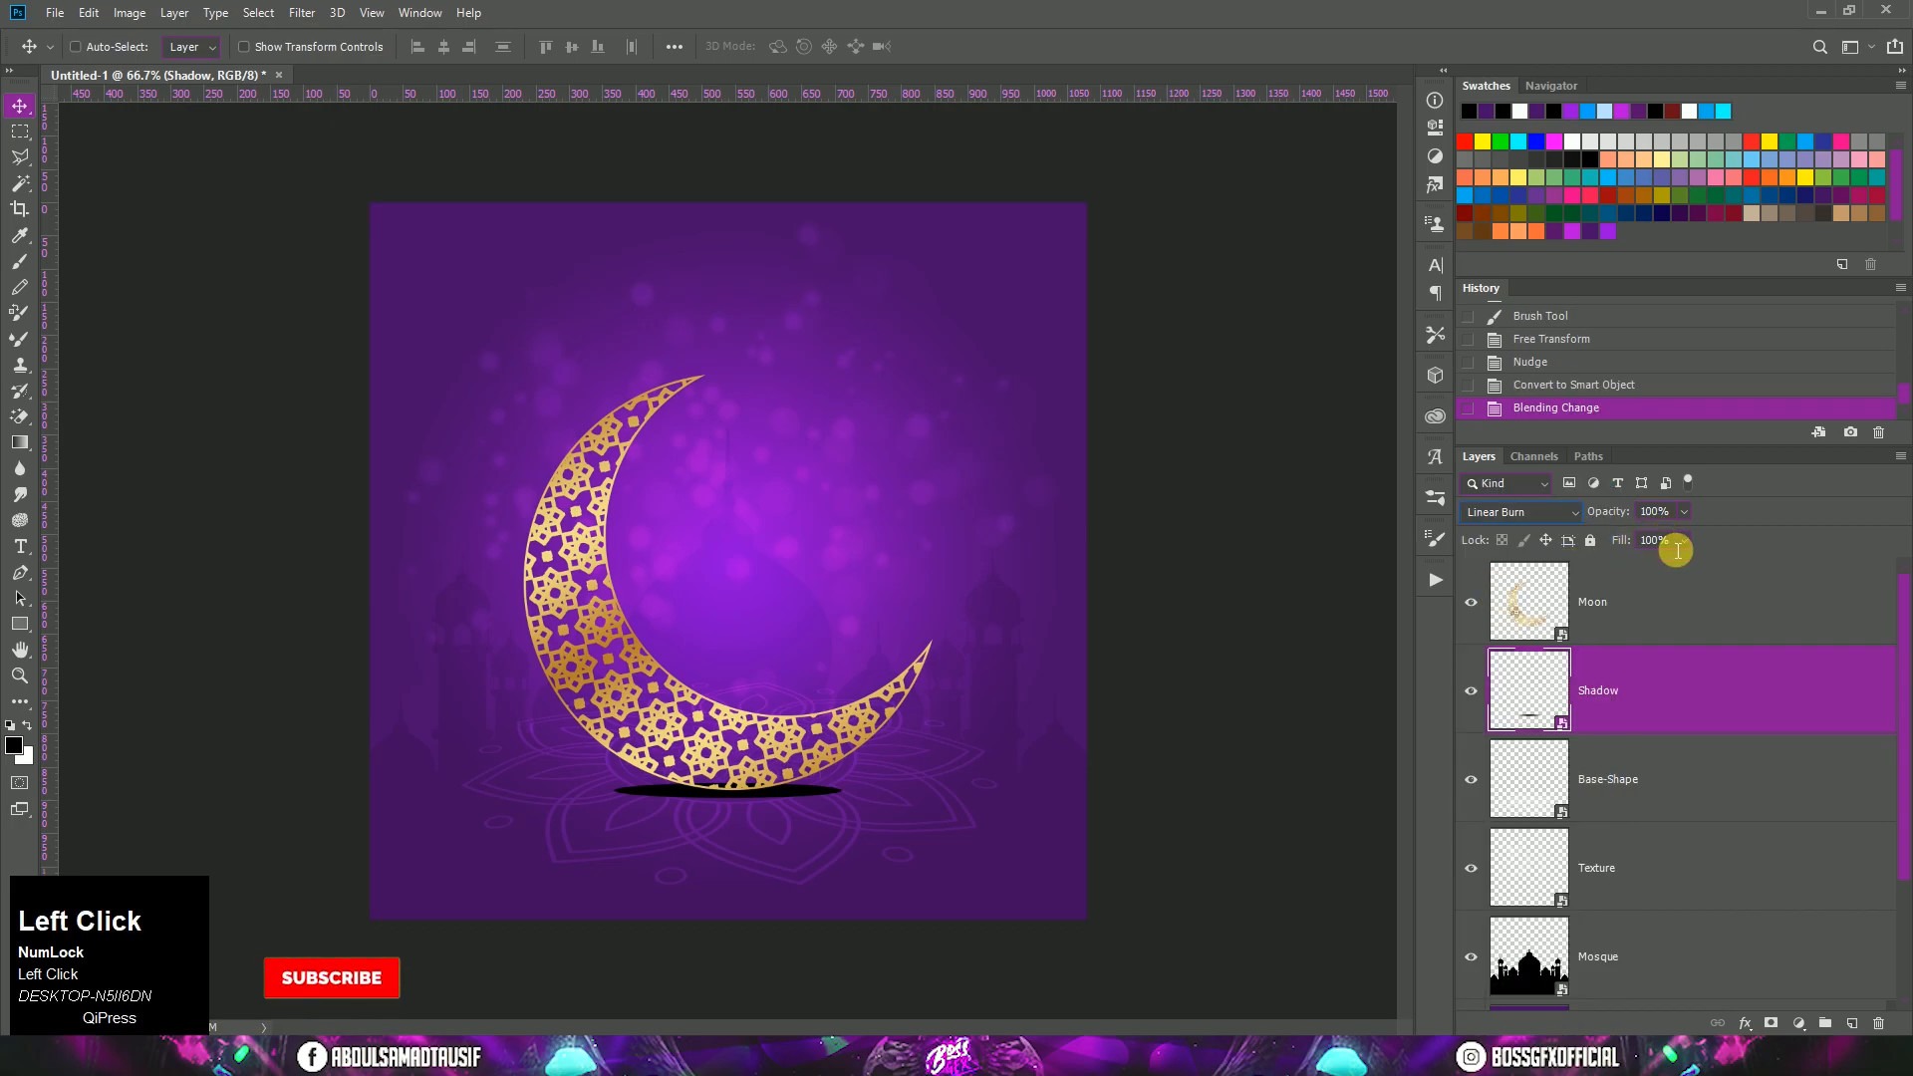
{"action": "left_click", "coordinate": [1651, 515]}
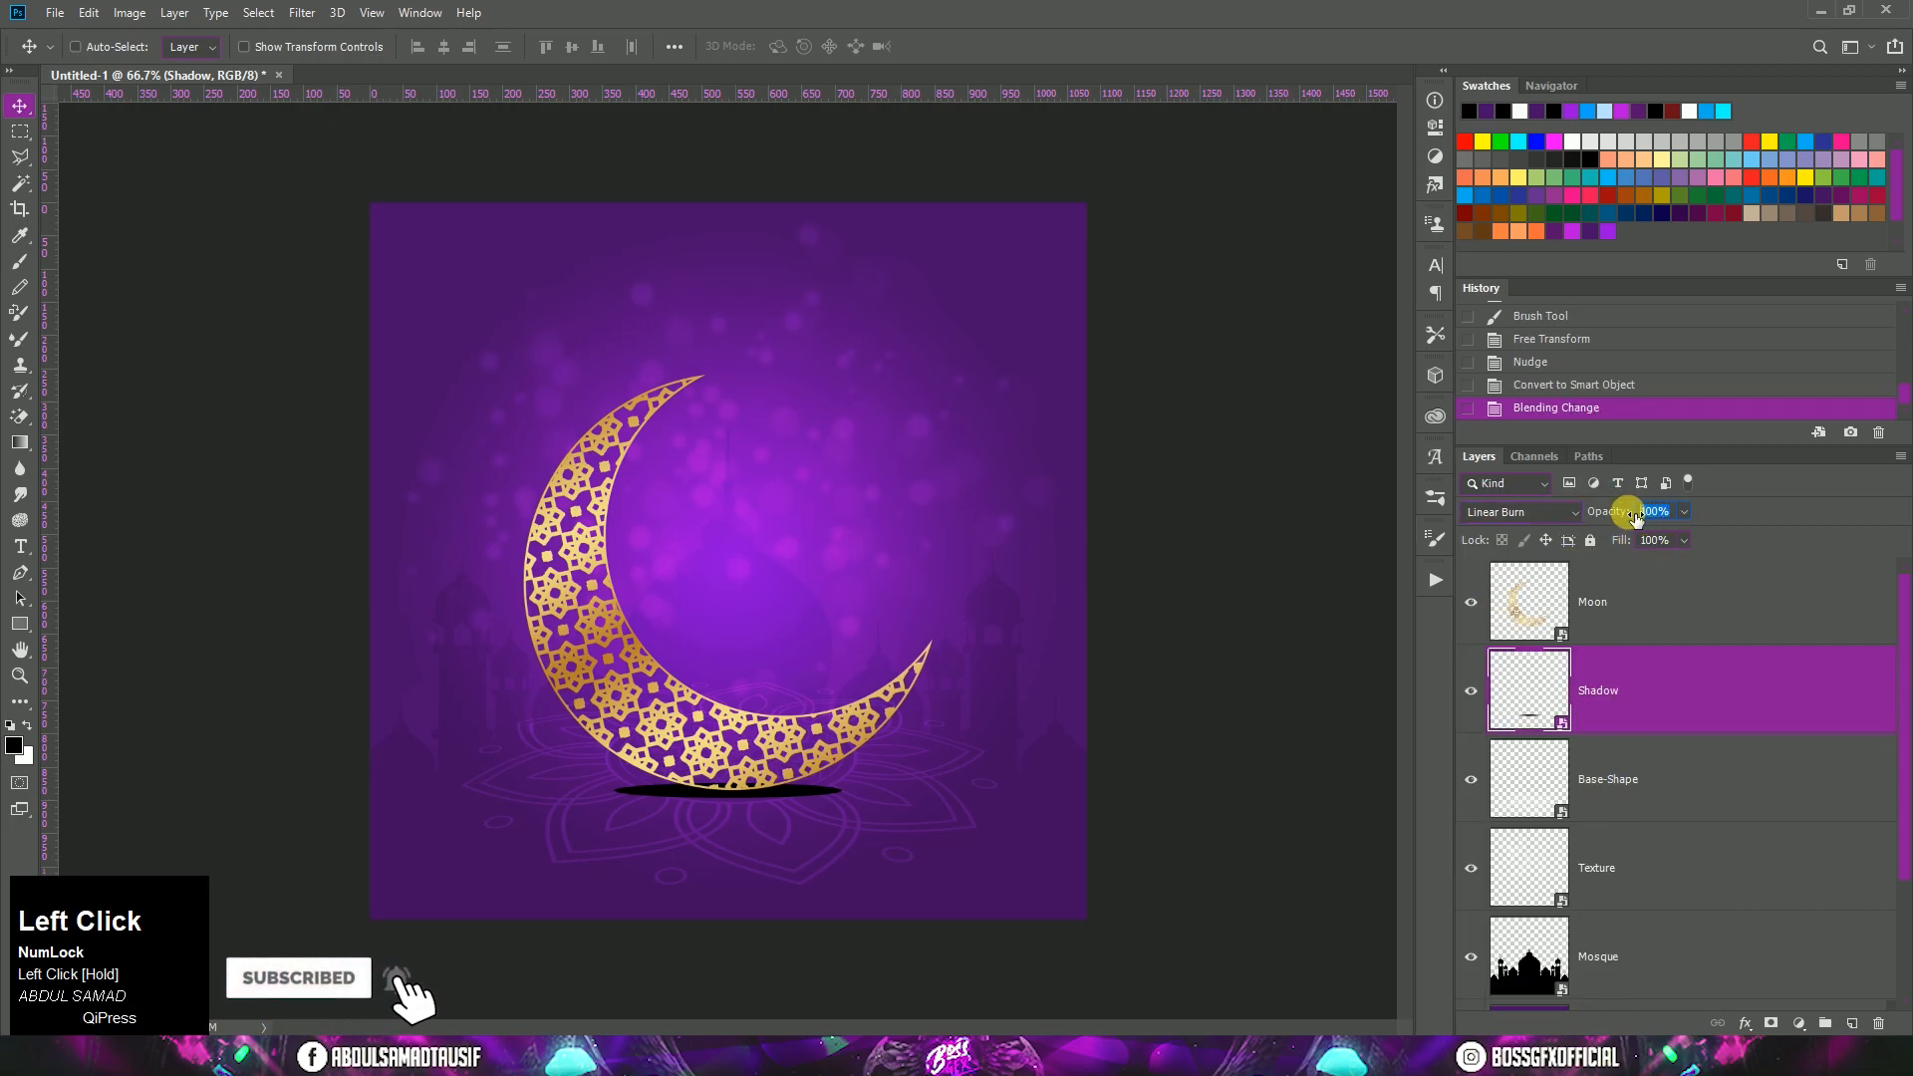
{"action": "type", "text": "80"}
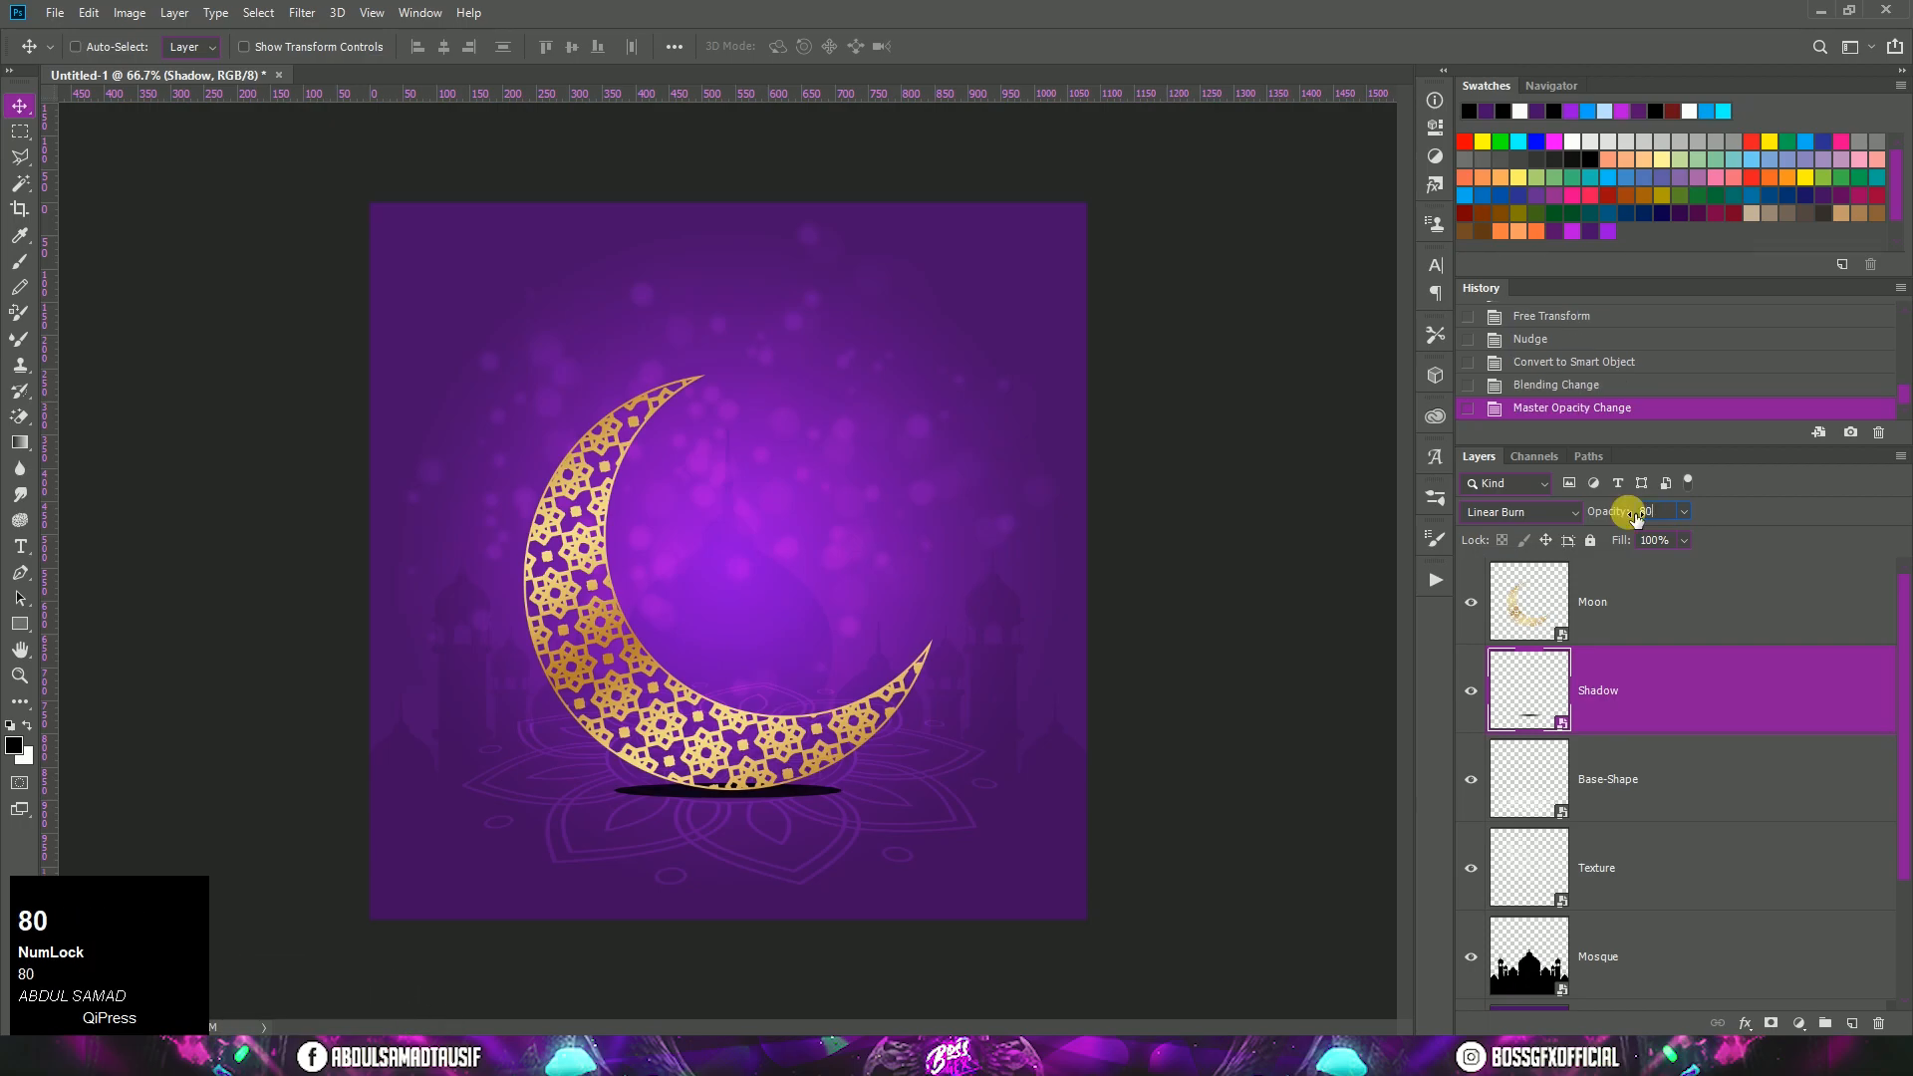
{"action": "left_click", "coordinate": [1699, 685]}
Step: Apply a Gaussian Blur with a 10-pixel radius to the Shadow layer
{"action": "left_click", "coordinate": [302, 13]}
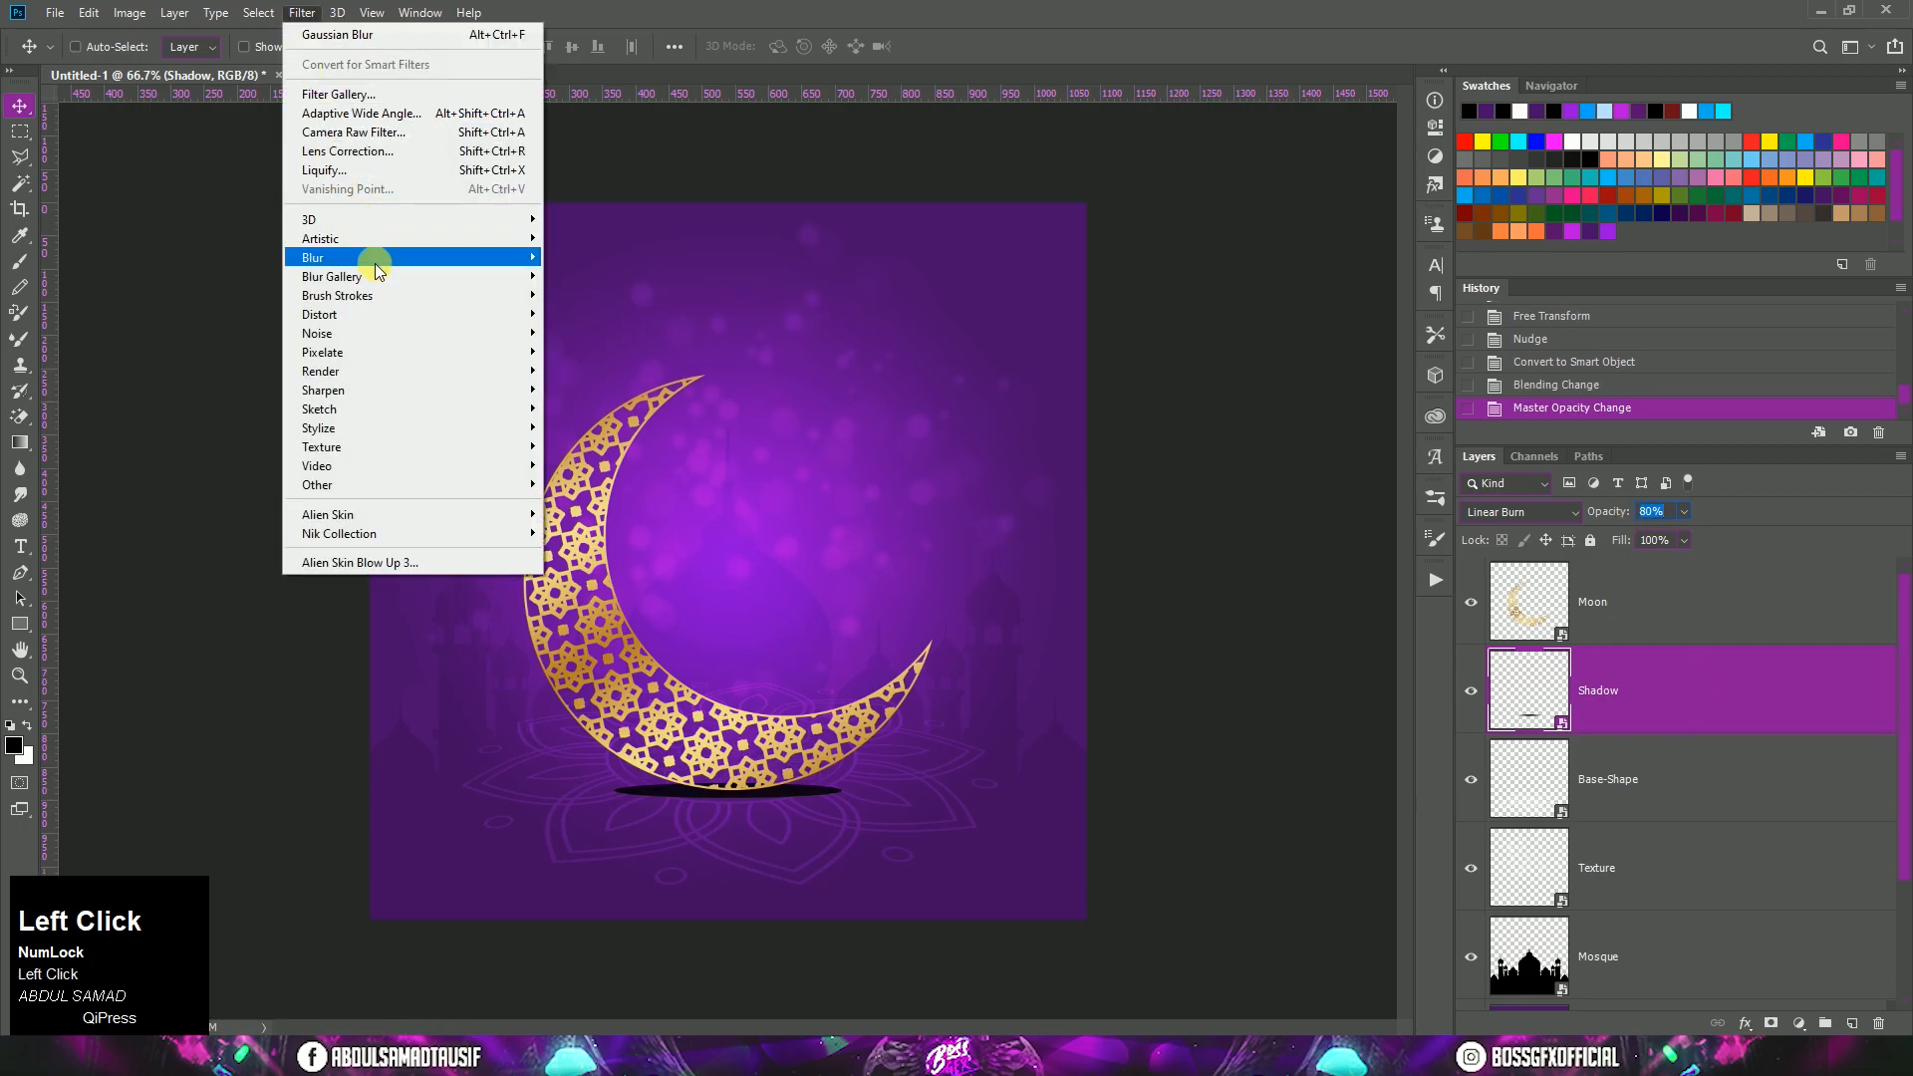
{"action": "mouse_move", "coordinate": [376, 259]}
{"action": "left_click", "coordinate": [604, 331]}
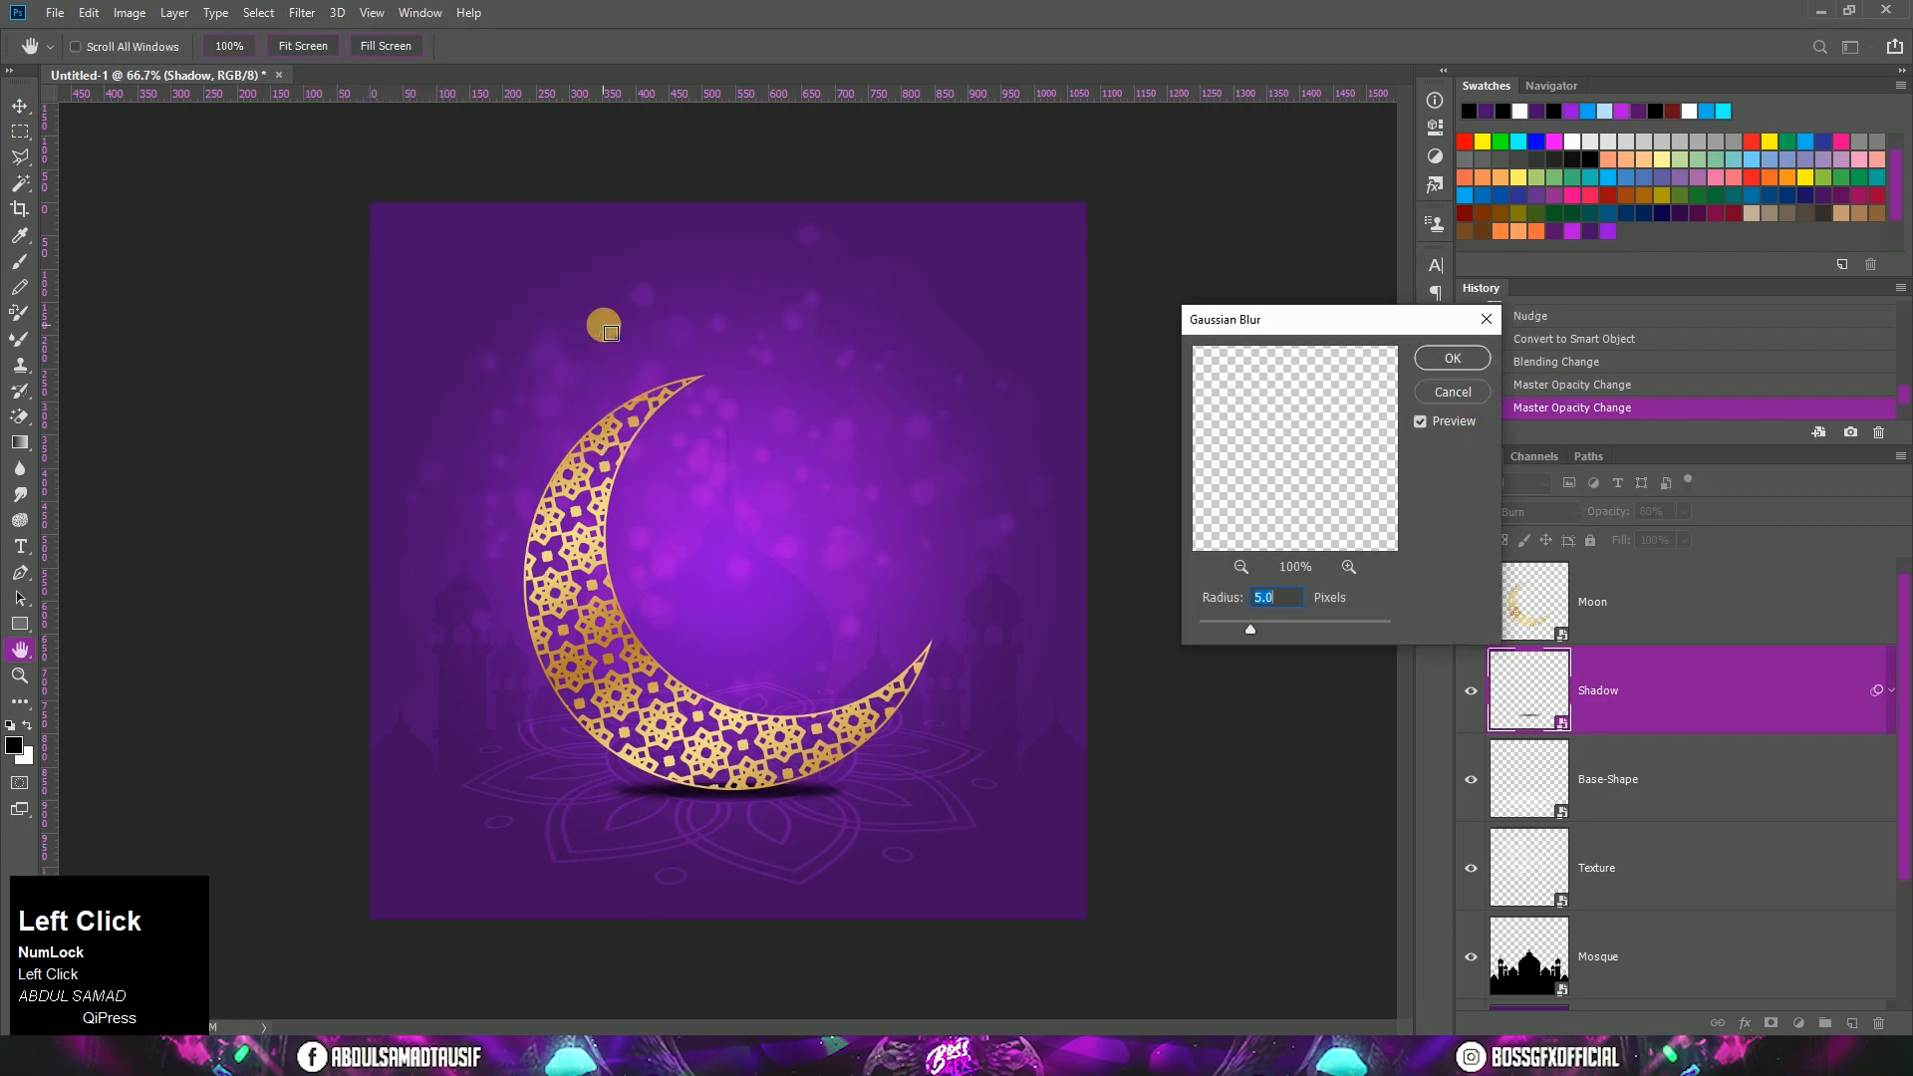
{"action": "type", "text": "10"}
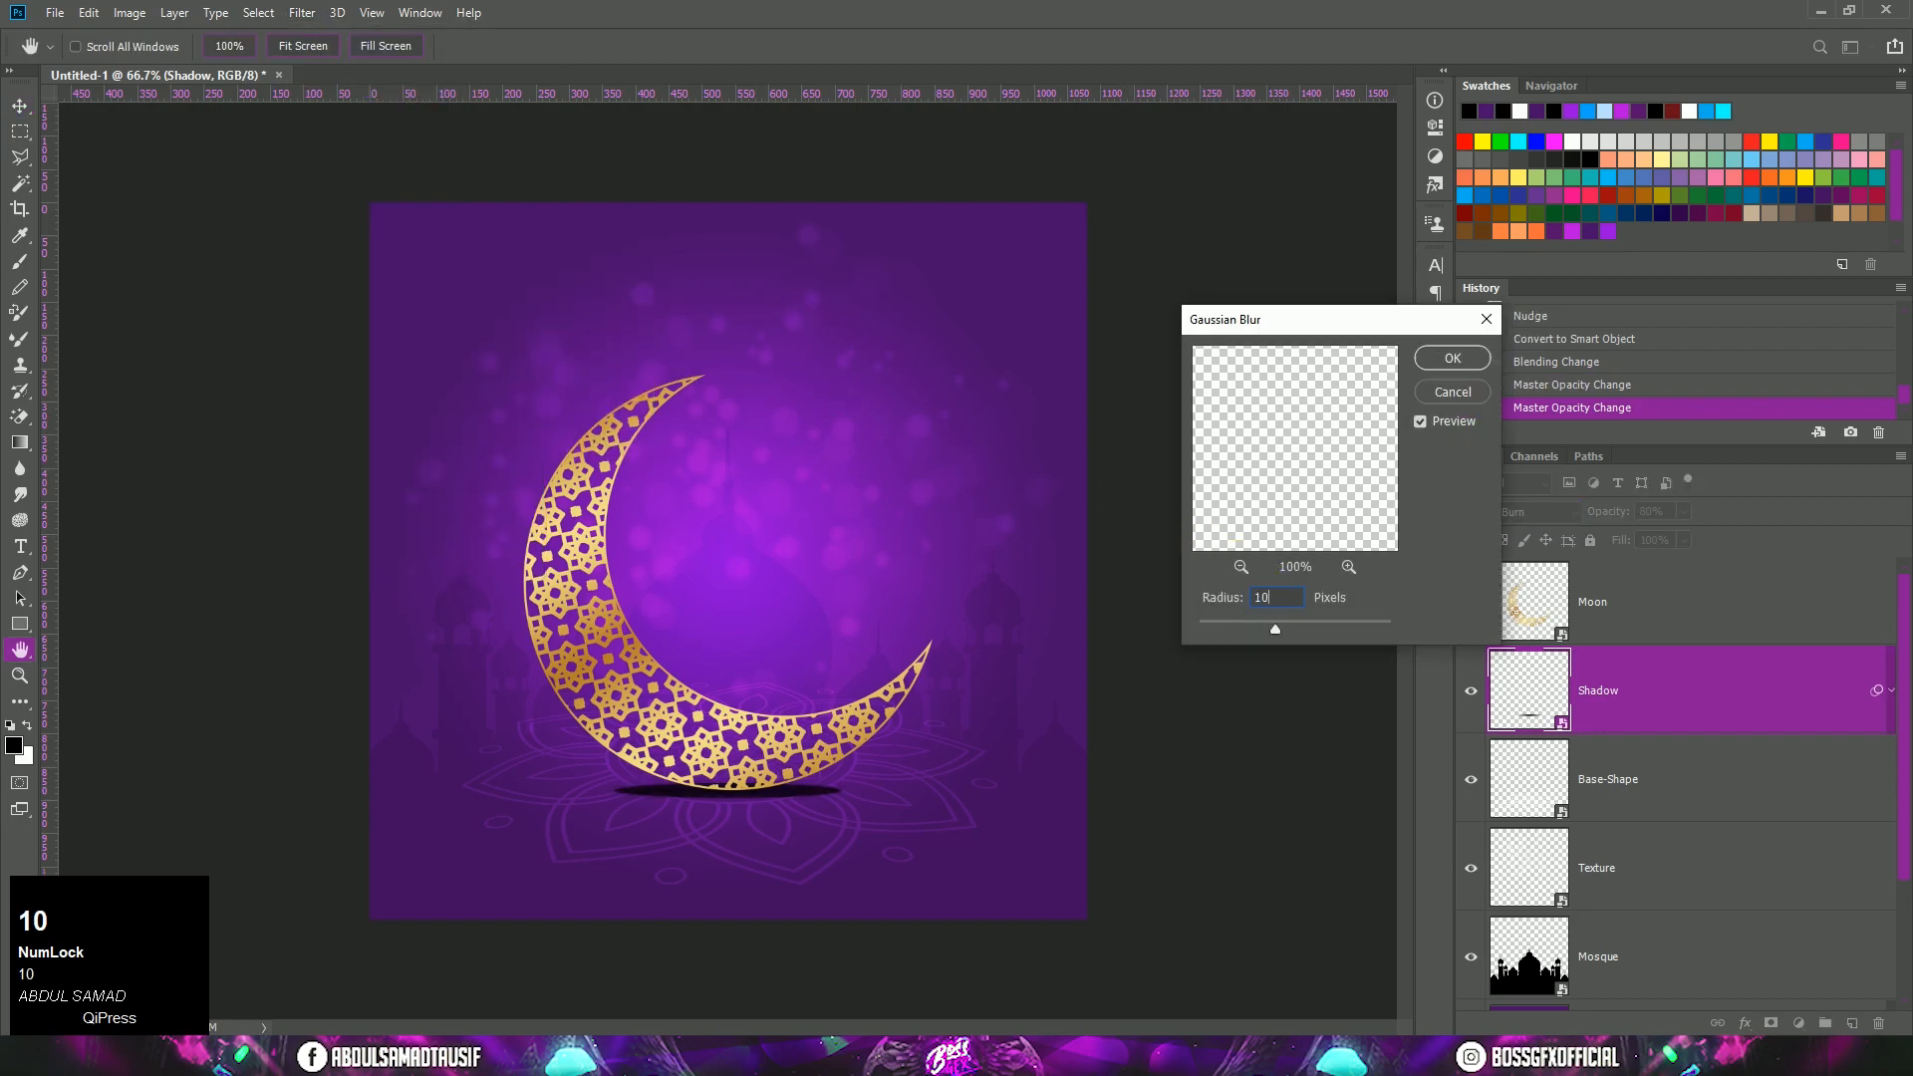
{"action": "left_click", "coordinate": [1437, 360]}
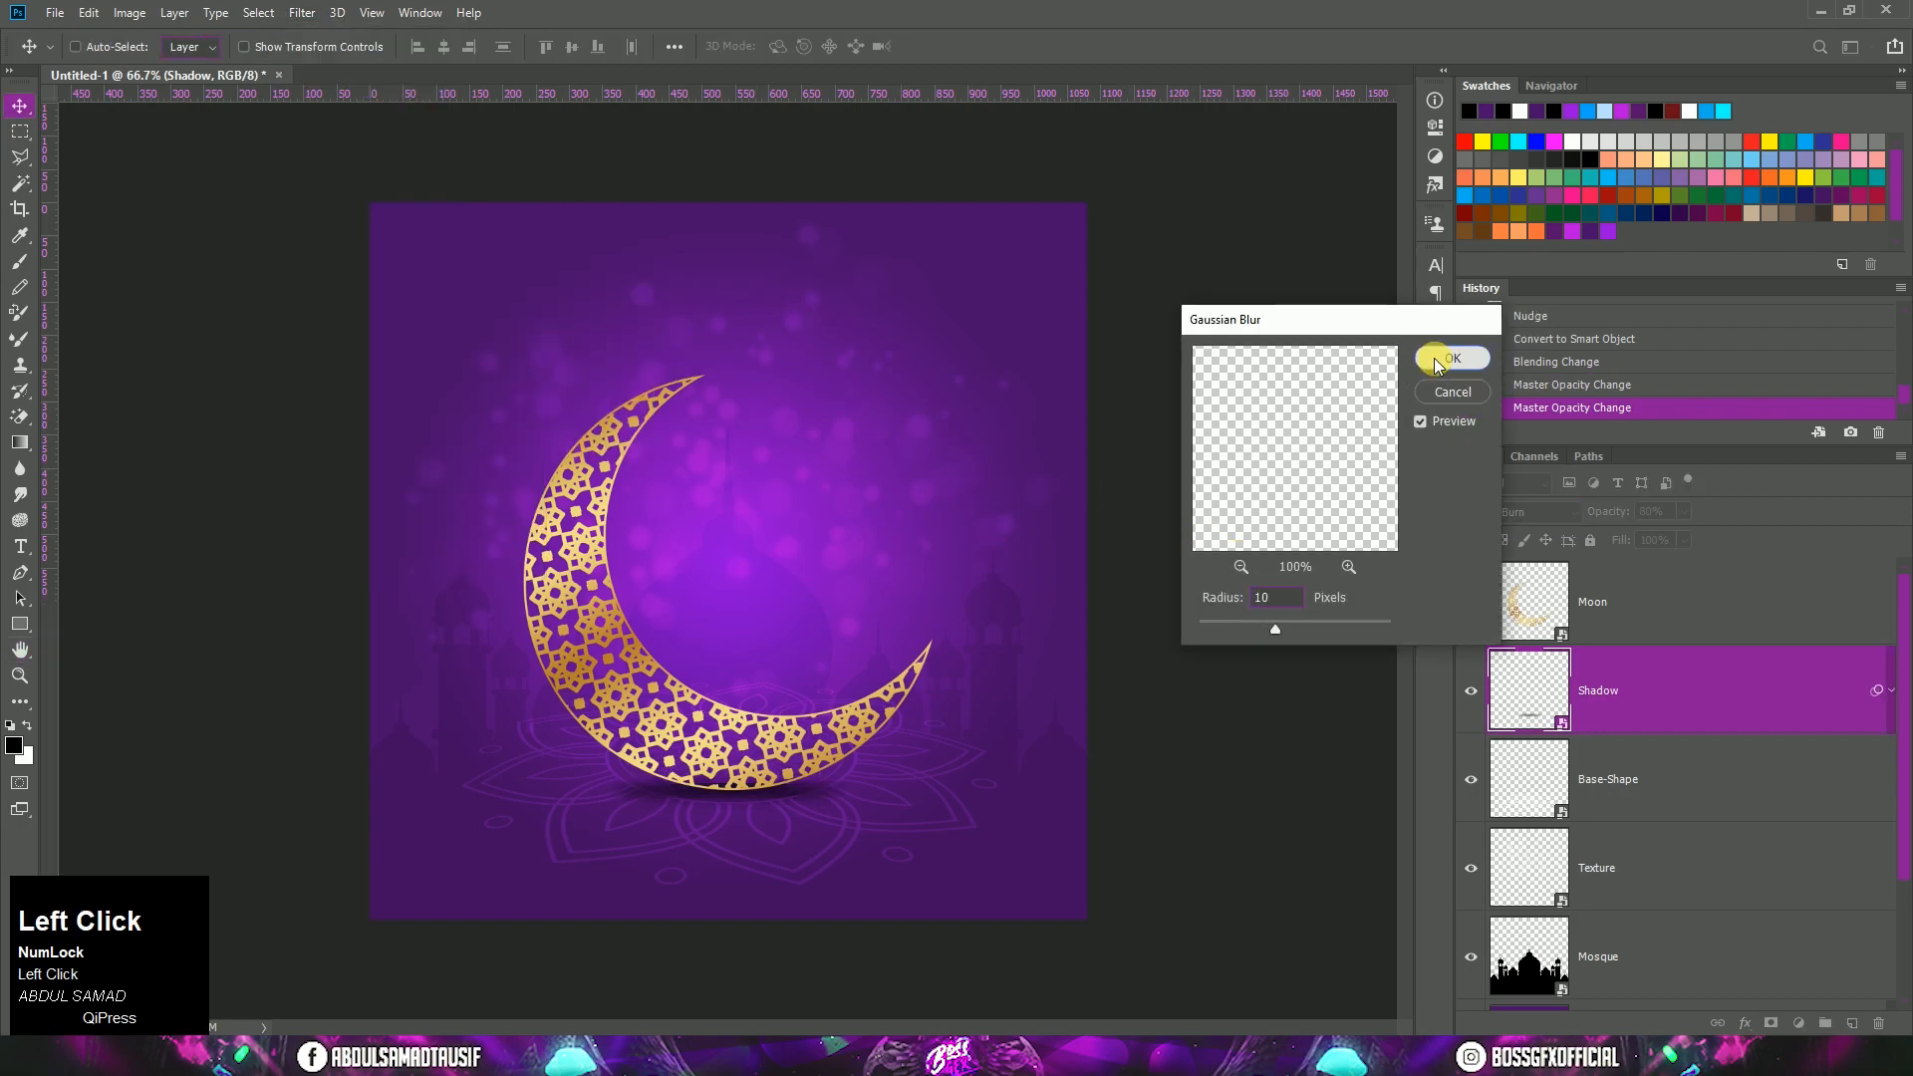
Step: Apply a Motion Blur to the Shadow layer with a 0° angle and 150-pixel distance, and collapse its smart filter list
{"action": "left_click", "coordinate": [303, 13]}
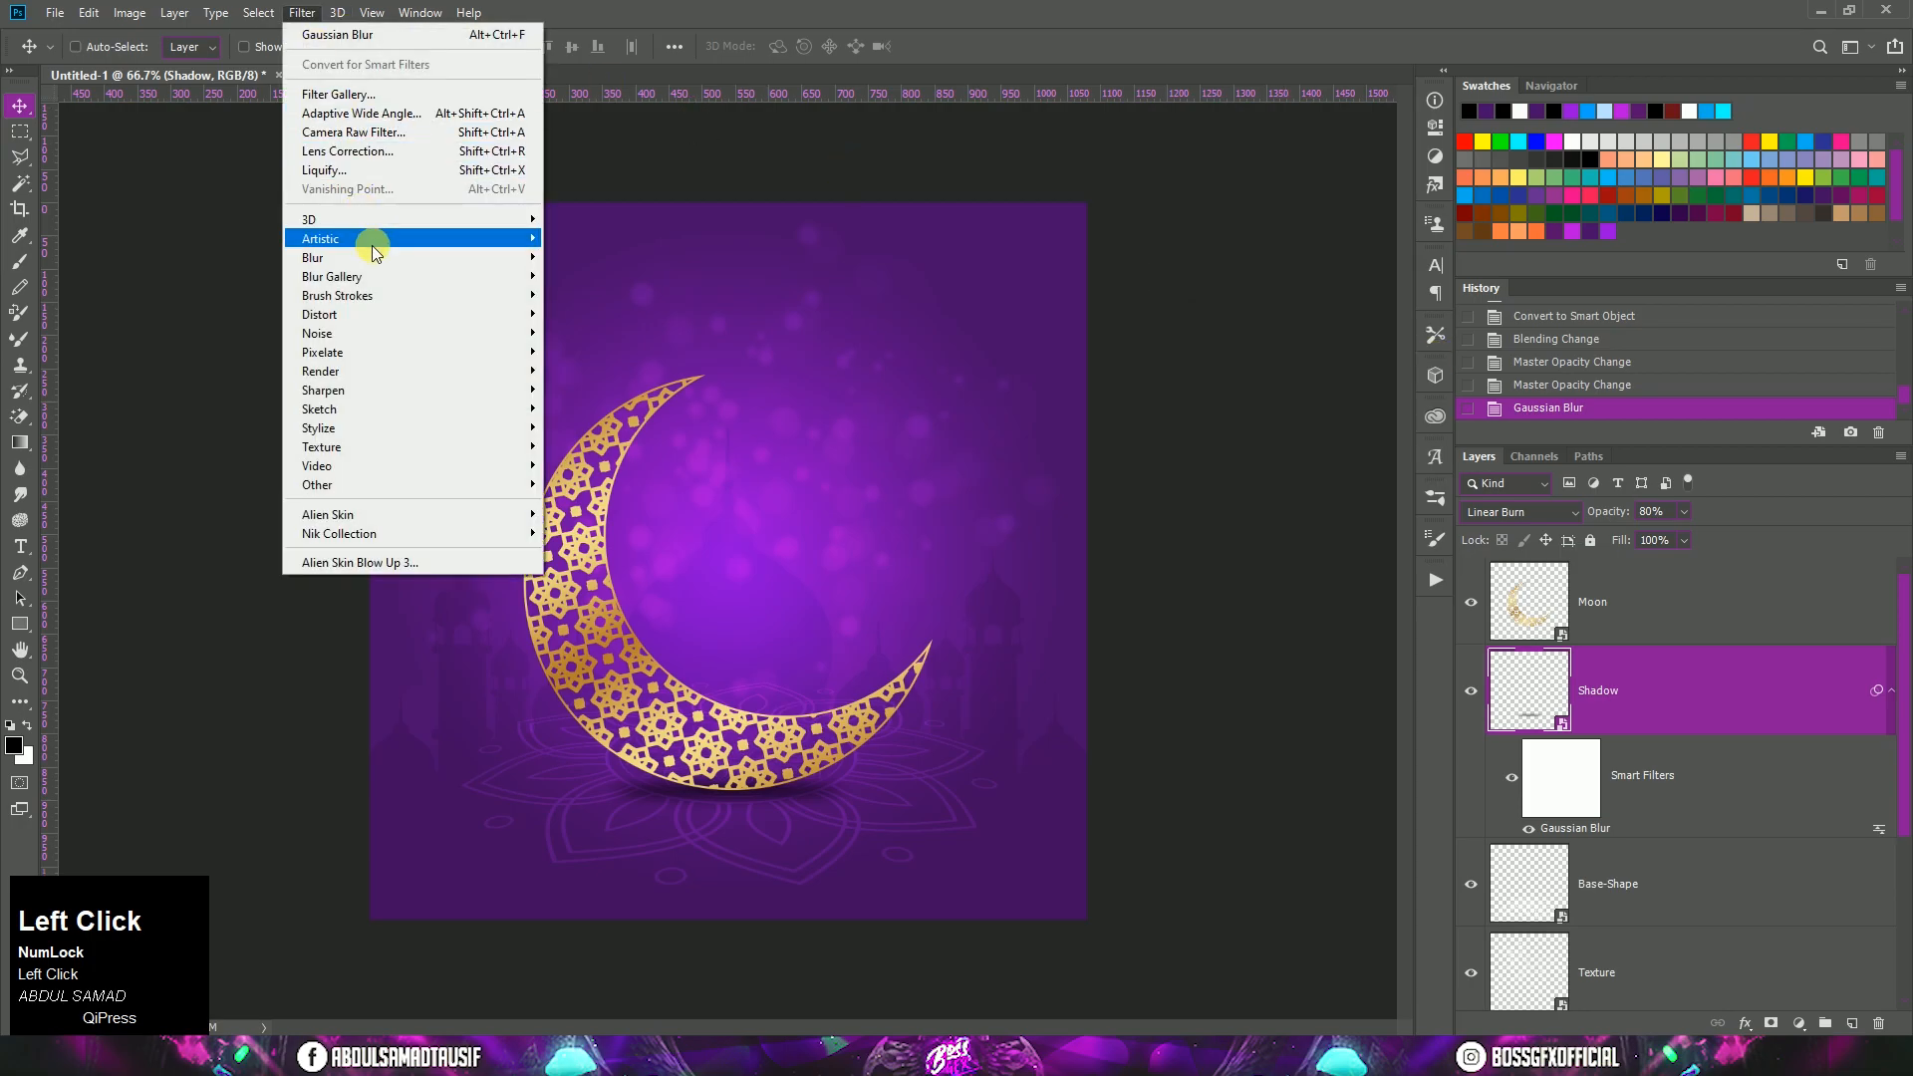
{"action": "mouse_move", "coordinate": [387, 257]}
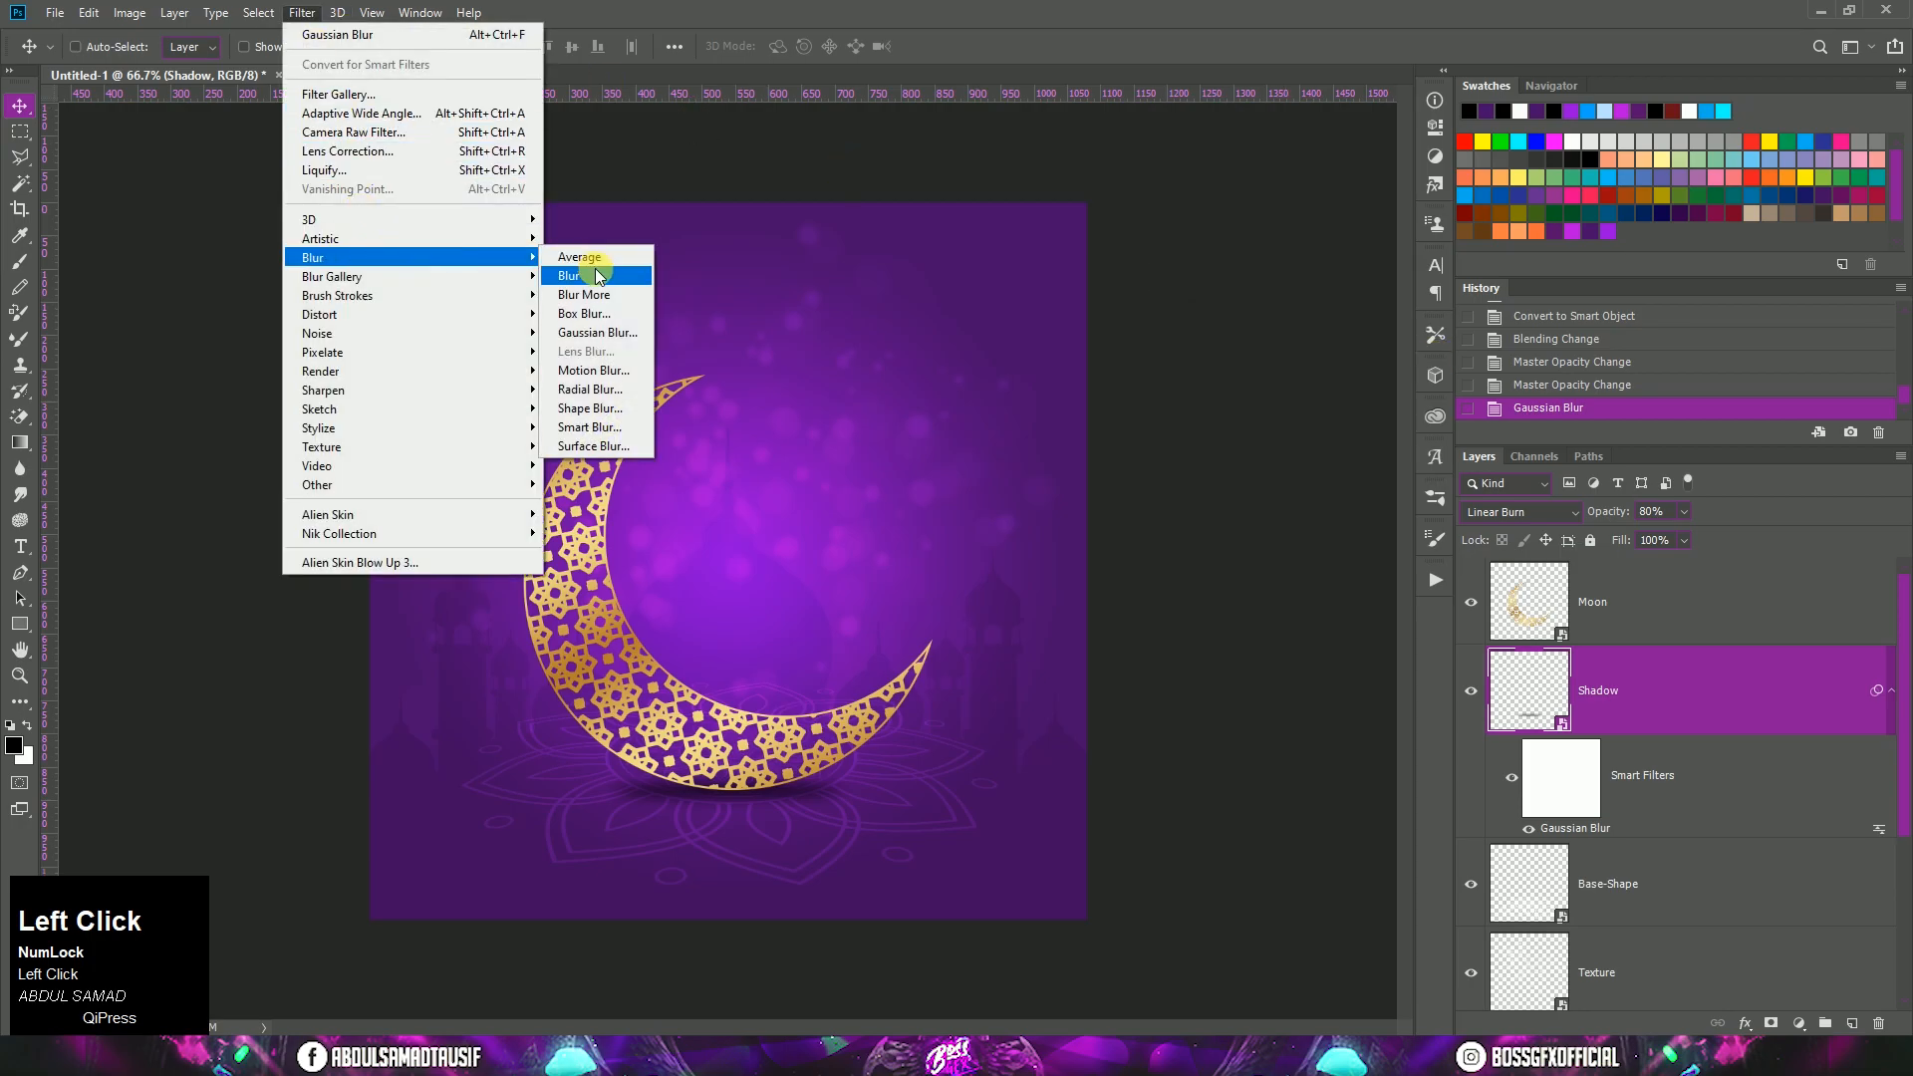
{"action": "left_click", "coordinate": [598, 370]}
{"action": "left_click", "coordinate": [1415, 632]}
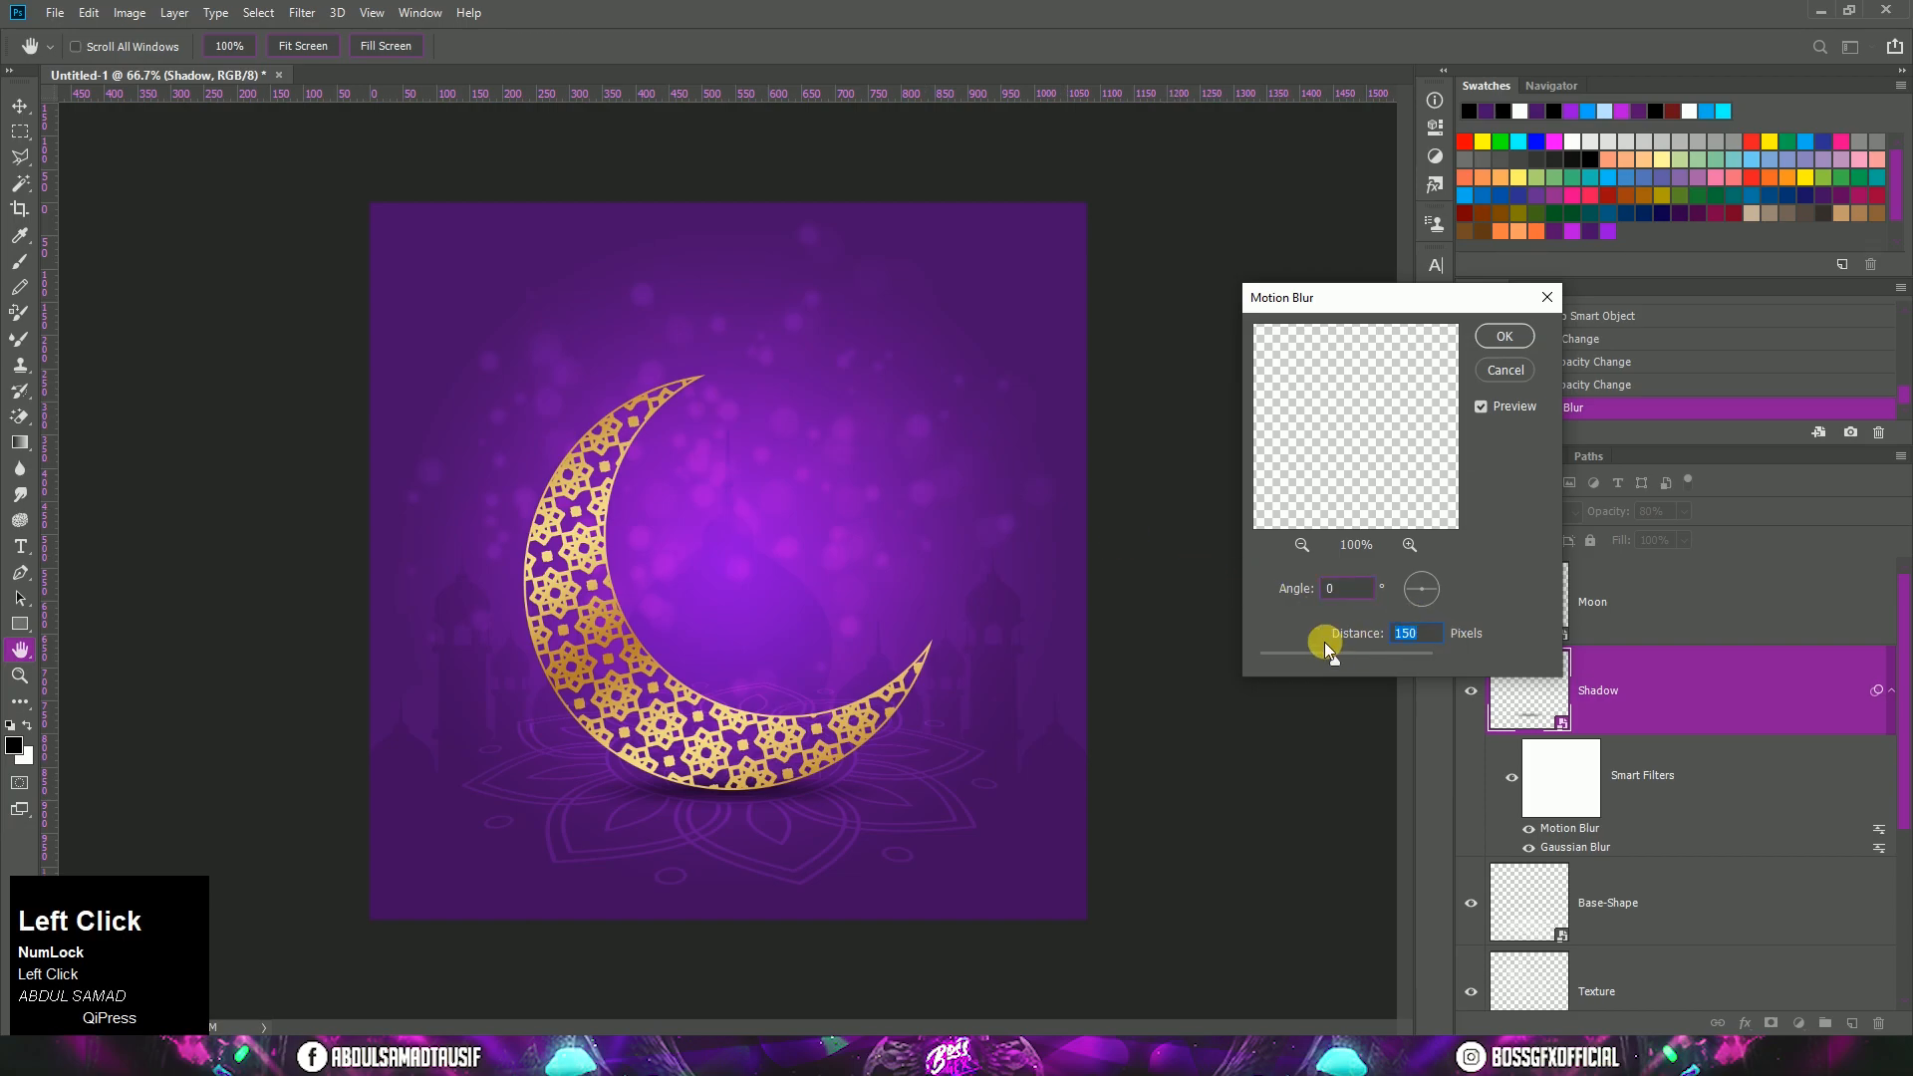
{"action": "type", "text": "150"}
{"action": "left_click", "coordinate": [1357, 592]}
{"action": "type", "text": "0"}
{"action": "left_click", "coordinate": [1500, 338]}
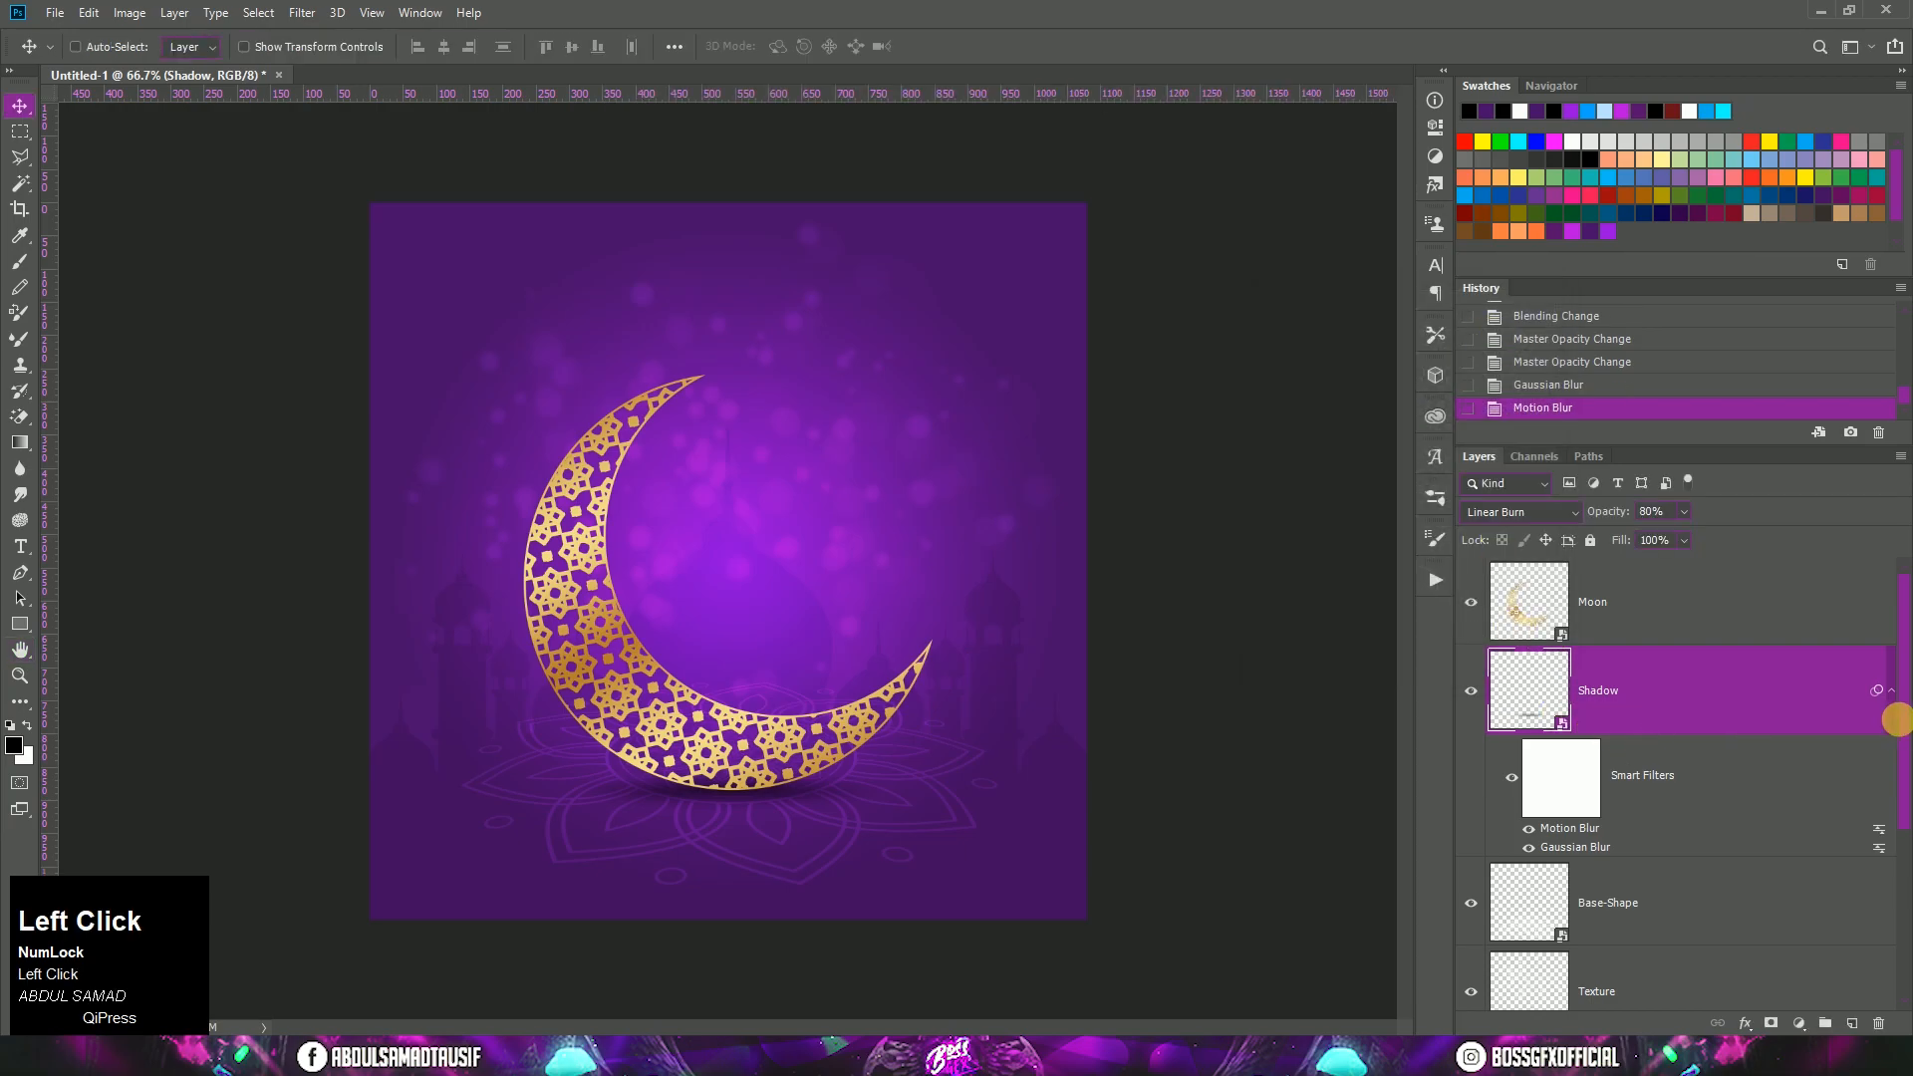
{"action": "left_click", "coordinate": [1892, 712]}
Step: Place Lamps.png above the Moon layer, with the lanterns hanging from the poster's upper edge
{"action": "left_click", "coordinate": [1703, 630]}
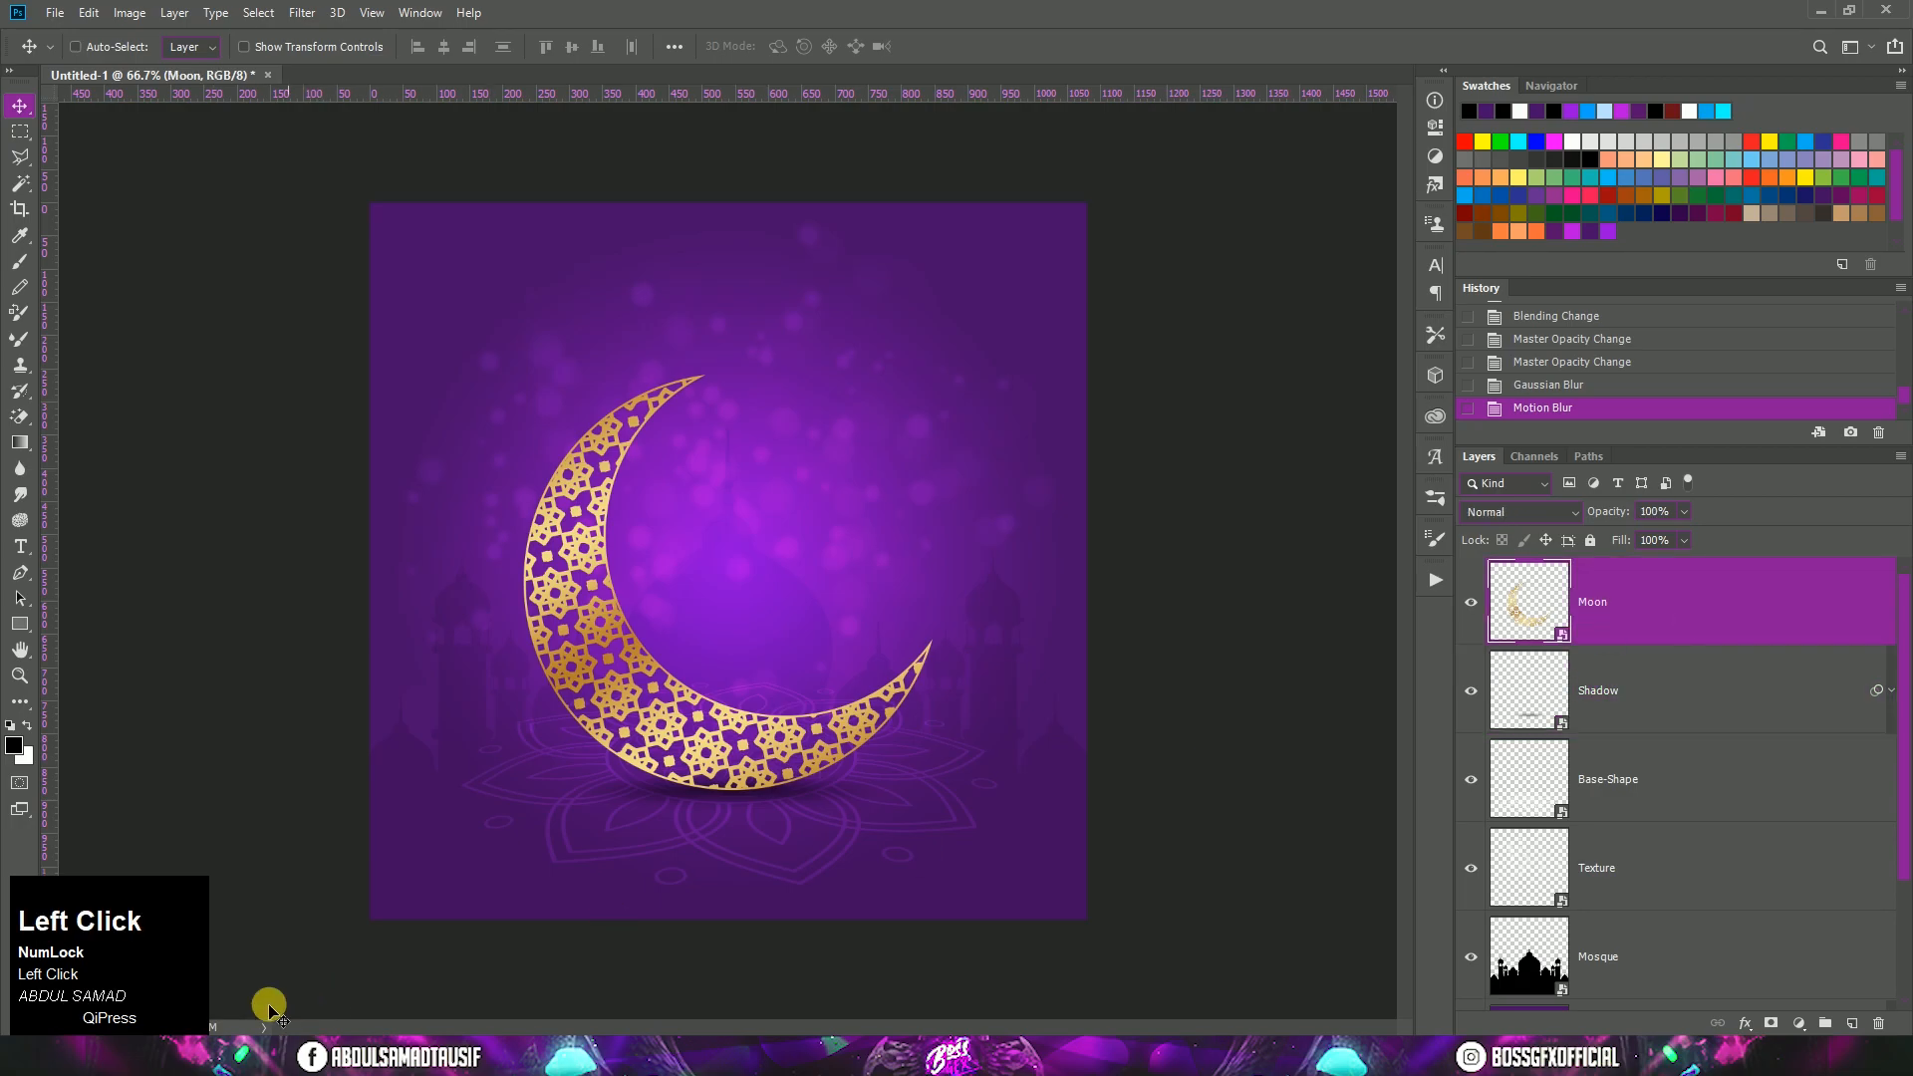
{"action": "left_click", "coordinate": [299, 1056]}
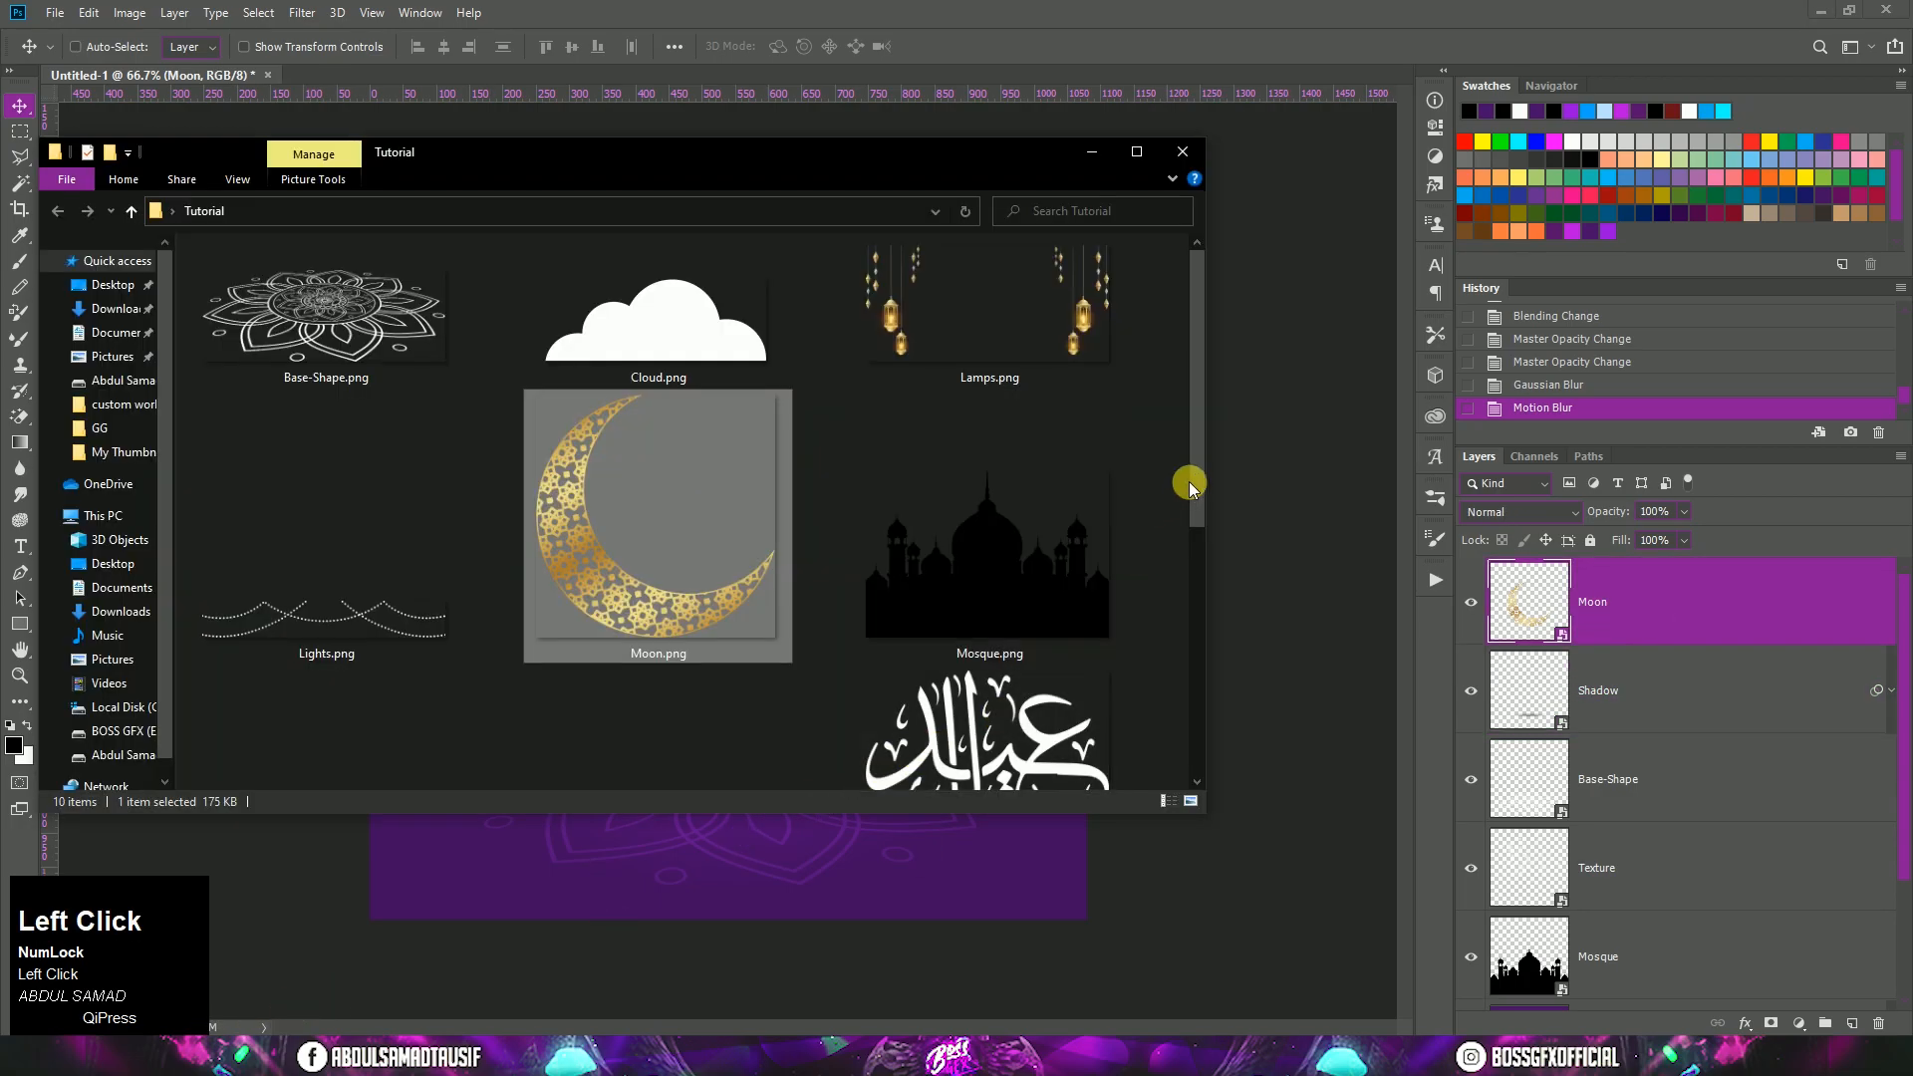
{"action": "left_click_drag", "start_coordinate": [987, 299], "coordinate": [895, 871]}
{"action": "left_click_drag", "start_coordinate": [812, 544], "coordinate": [845, 355]}
{"action": "double_click", "coordinate": [845, 355]}
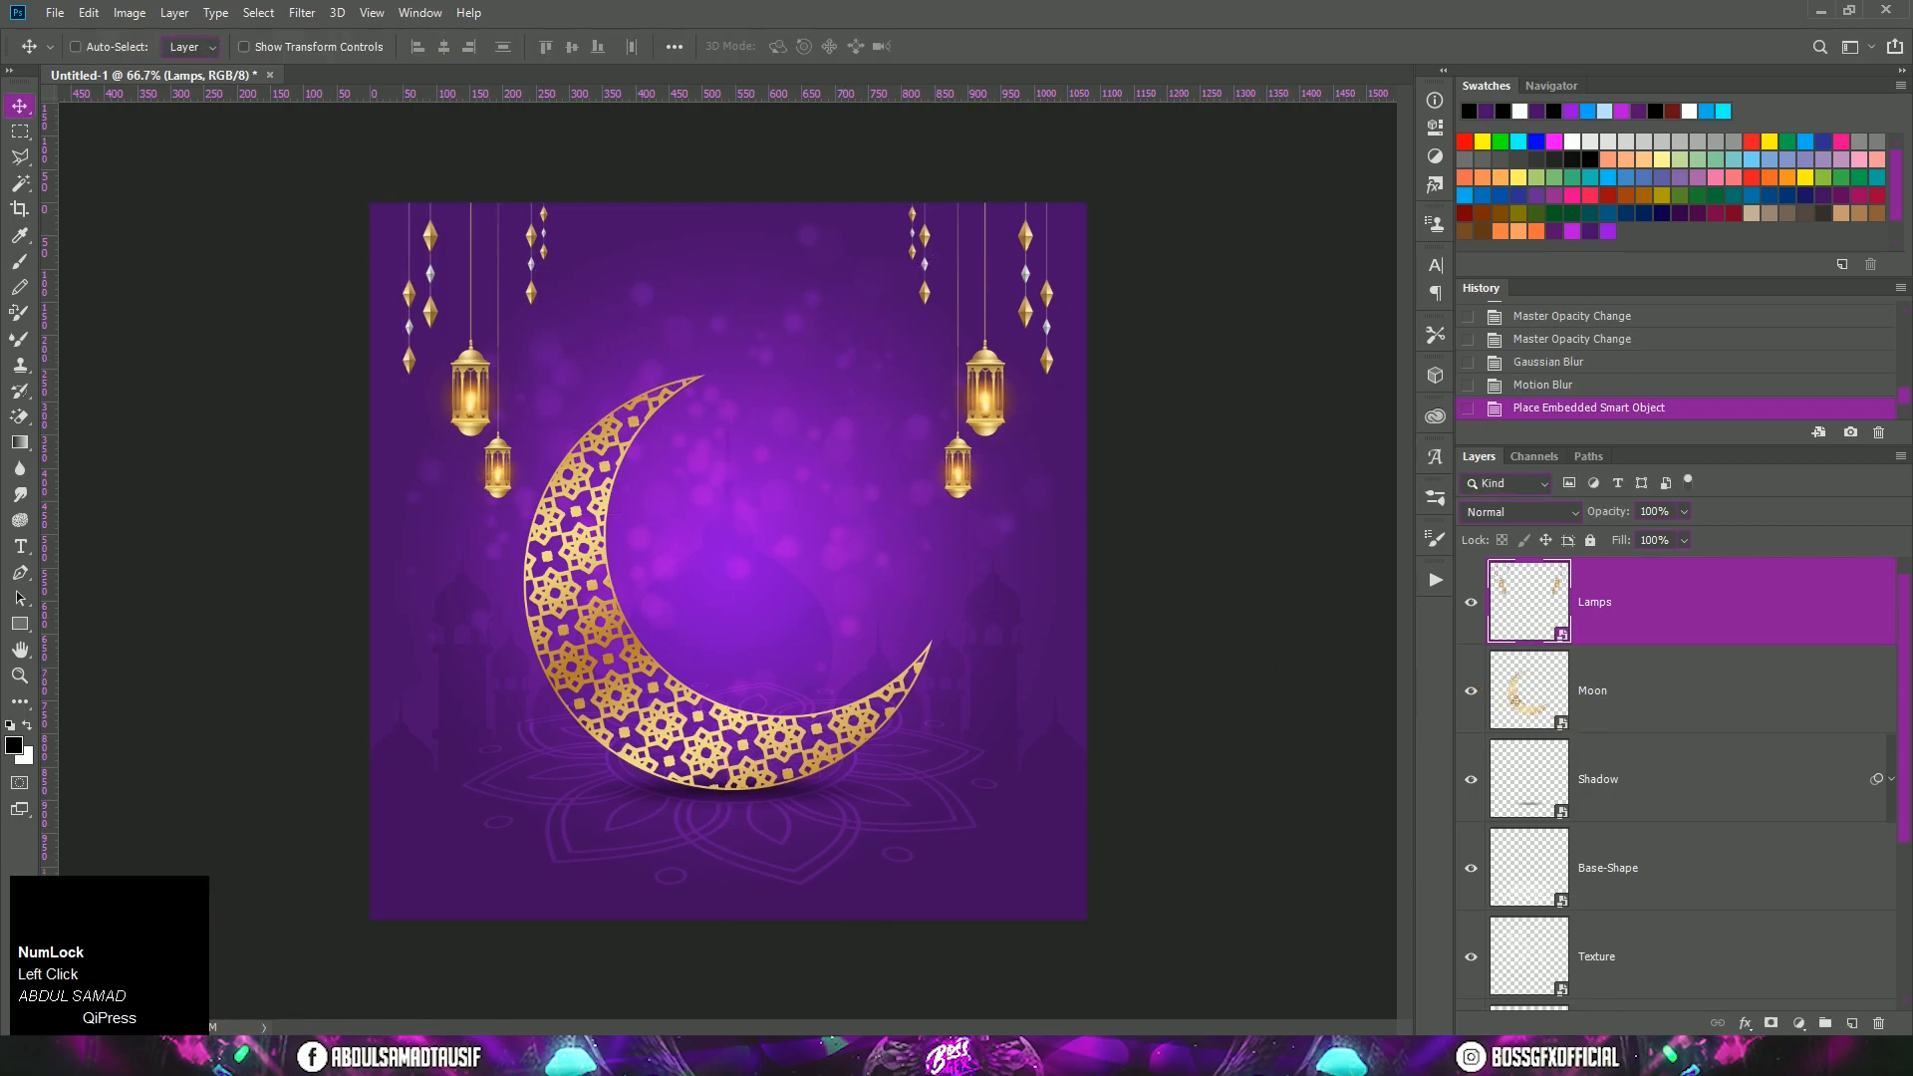
Step: Place Text.png above the Lamps layer, scale the calligraphy to about 14%, and position it inside the crescent's curve
{"action": "left_click", "coordinate": [214, 1056]}
{"action": "left_click_drag", "start_coordinate": [1071, 711], "coordinate": [961, 859]}
{"action": "left_click_drag", "start_coordinate": [1085, 915], "coordinate": [845, 728]}
{"action": "left_click_drag", "start_coordinate": [807, 559], "coordinate": [842, 547]}
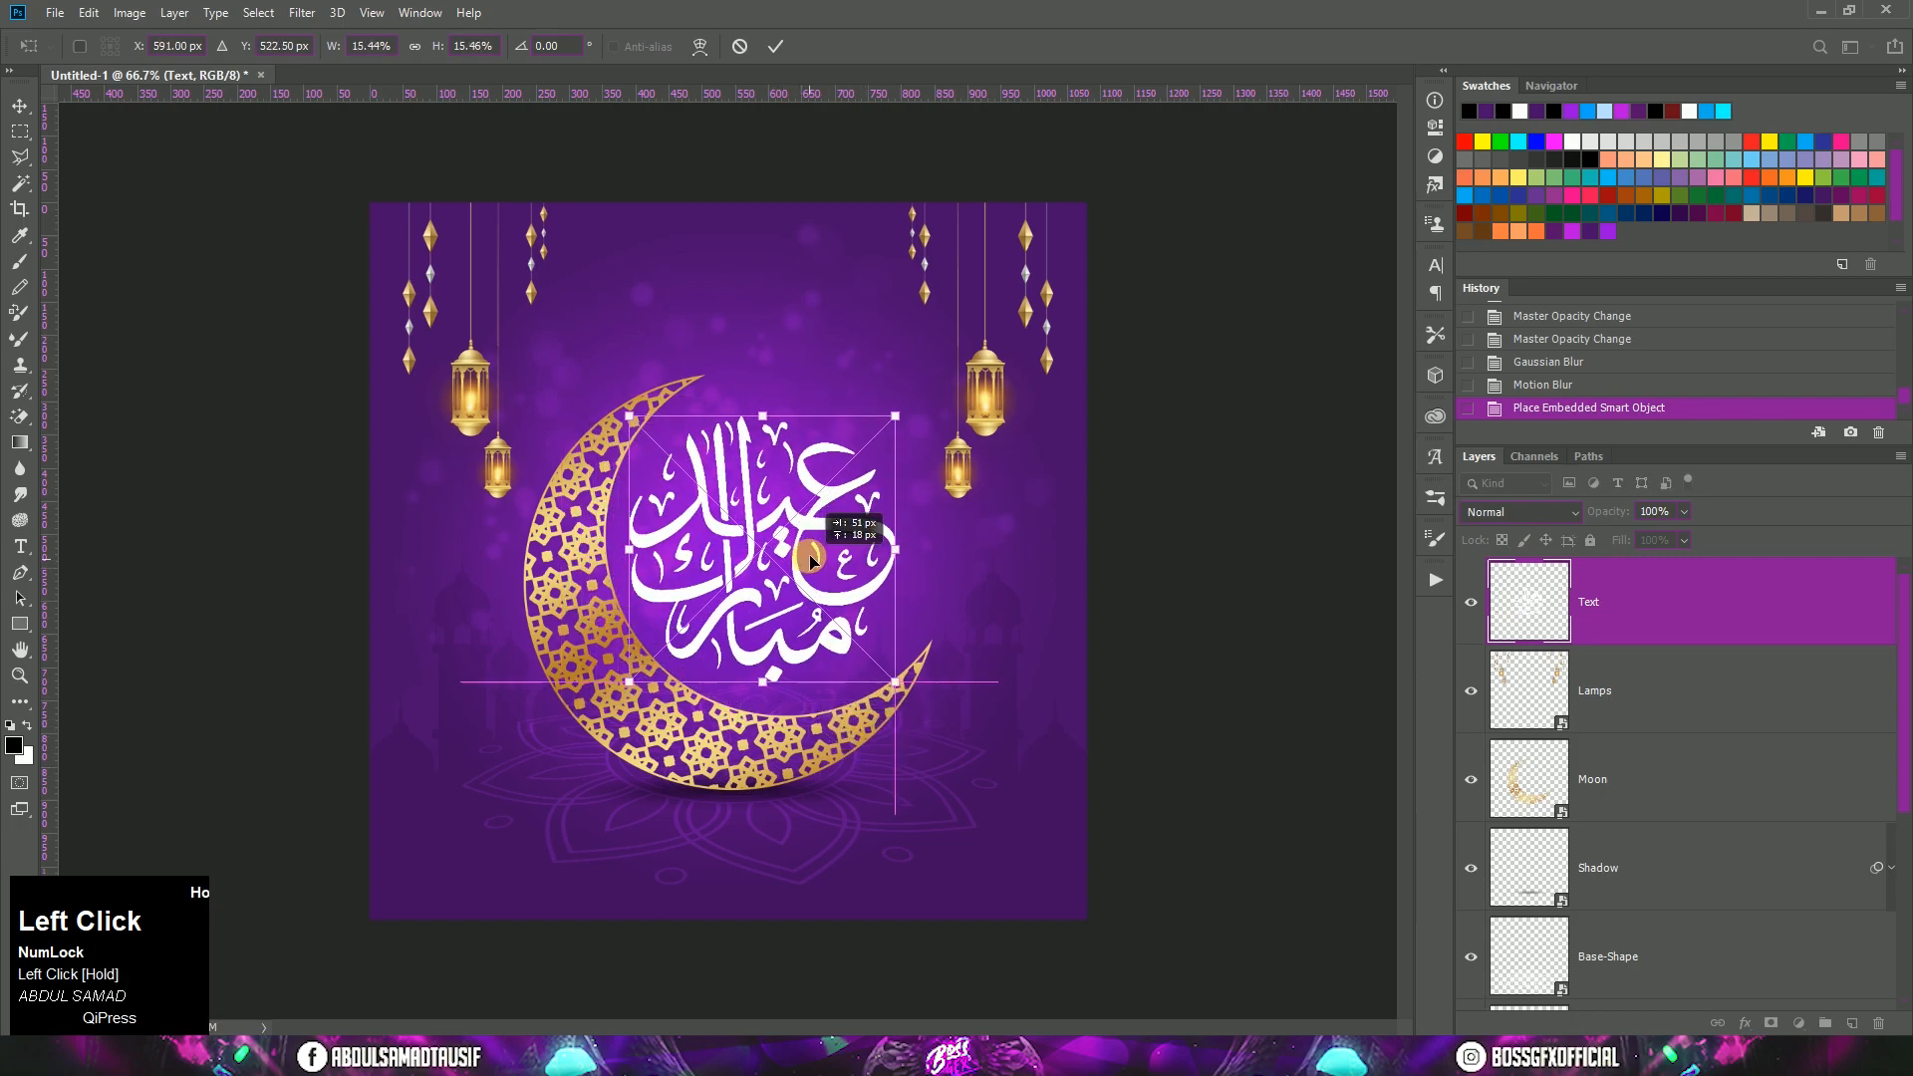
{"action": "left_click_drag", "start_coordinate": [902, 685], "coordinate": [880, 665]}
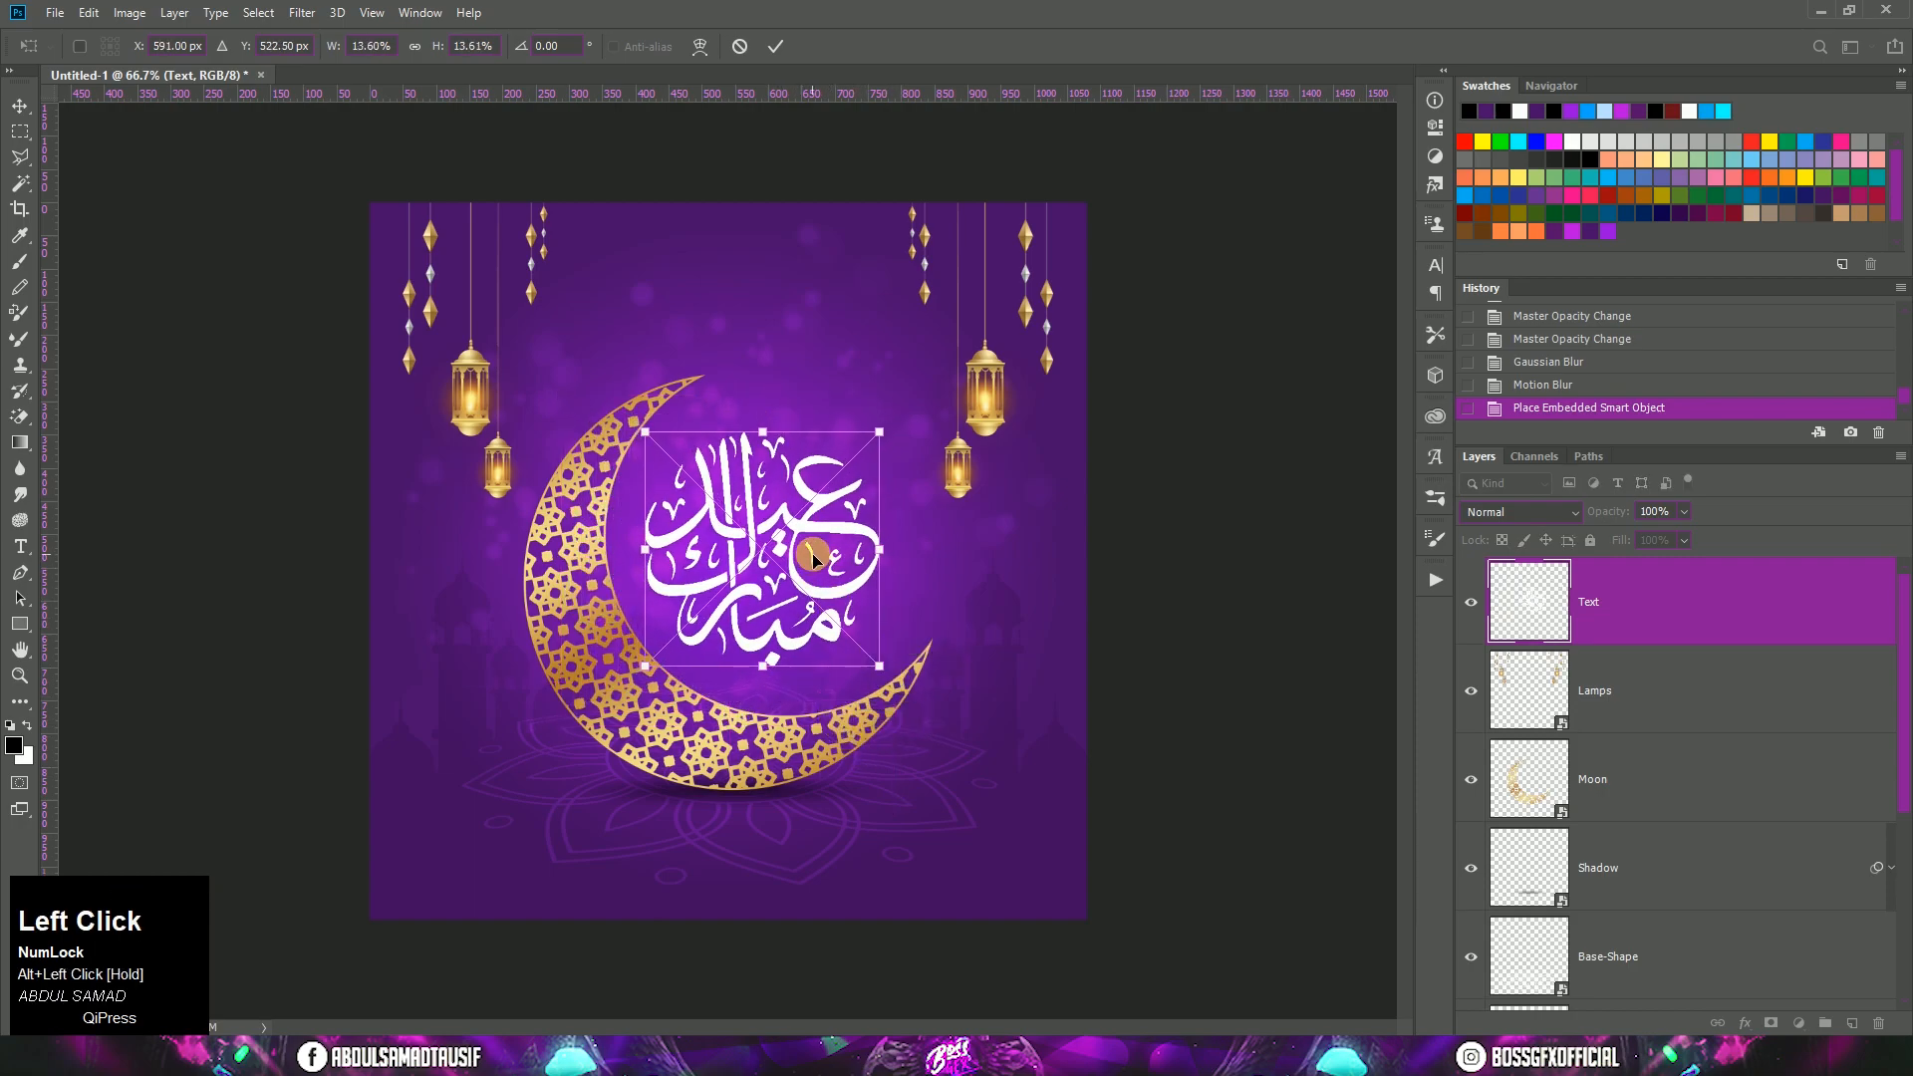
{"action": "left_click_drag", "start_coordinate": [812, 549], "coordinate": [816, 544]}
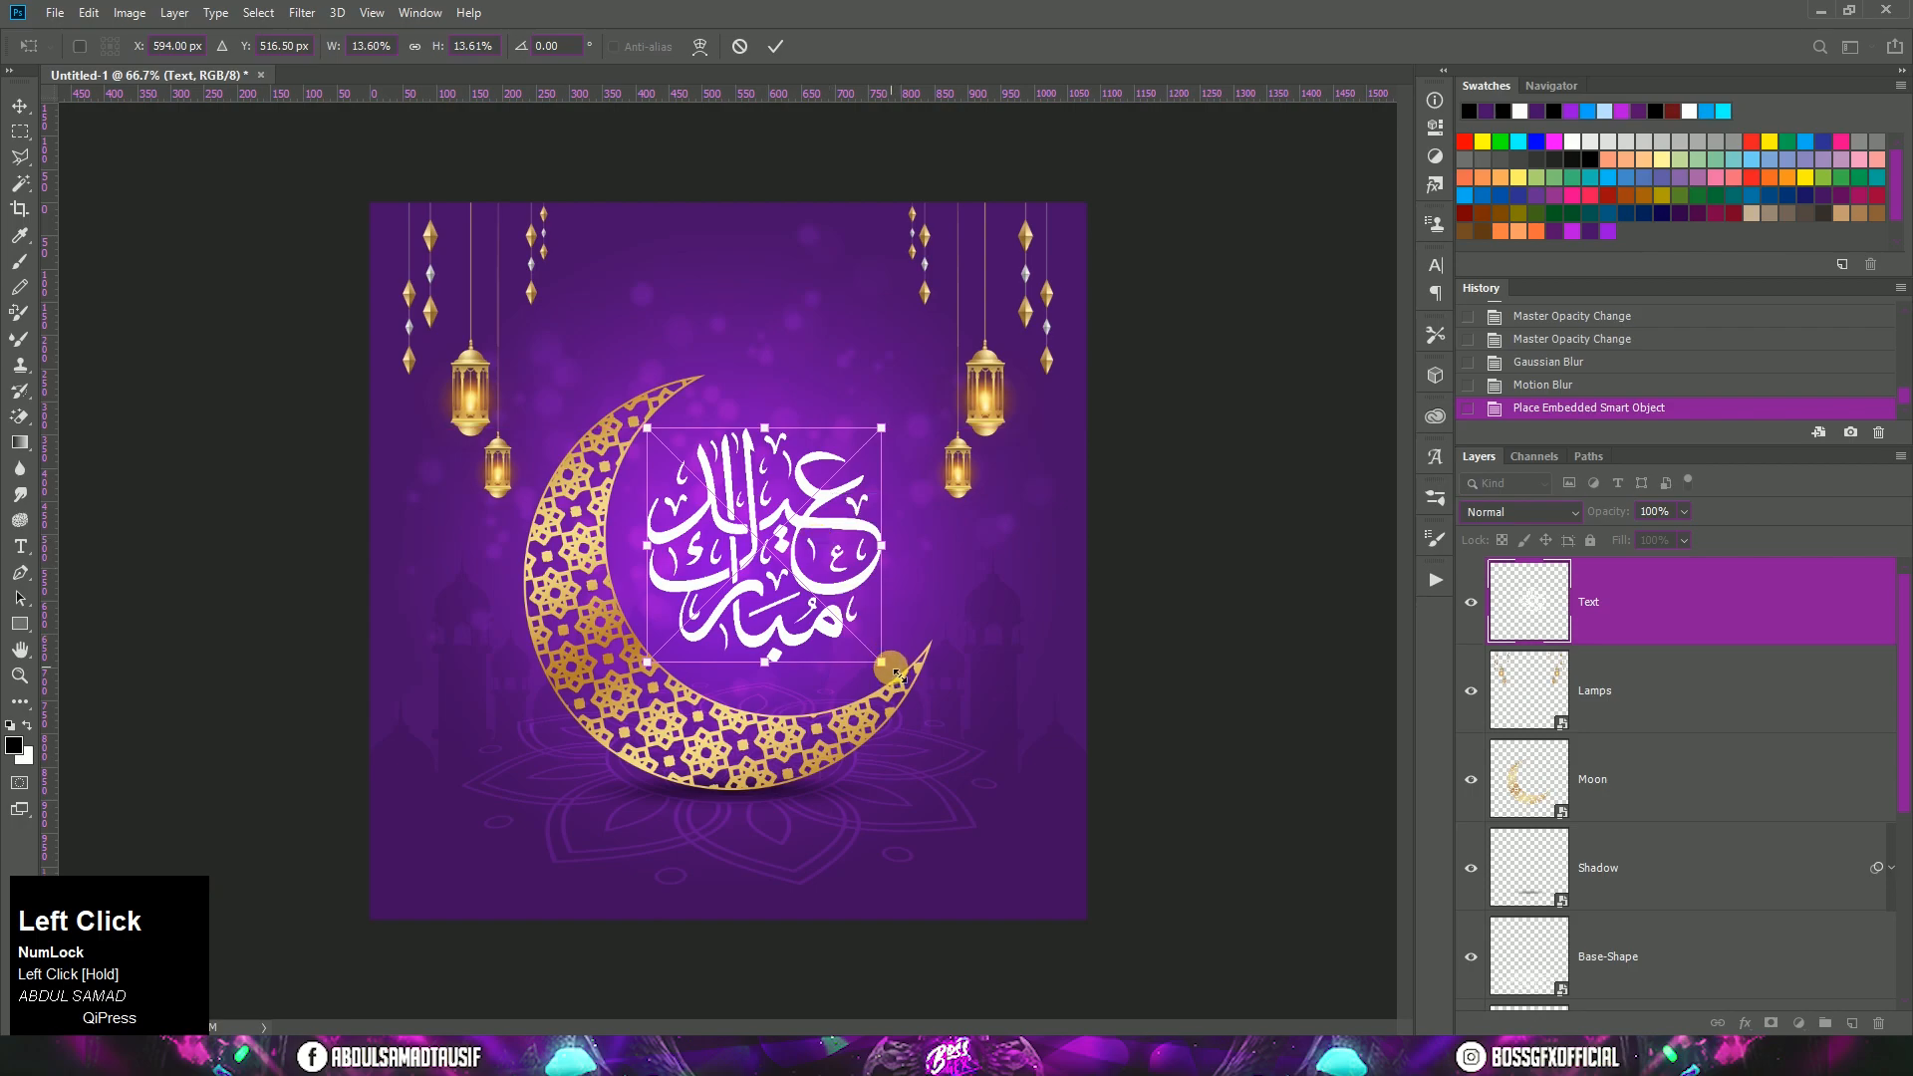
{"action": "left_click_drag", "start_coordinate": [896, 675], "coordinate": [894, 675]}
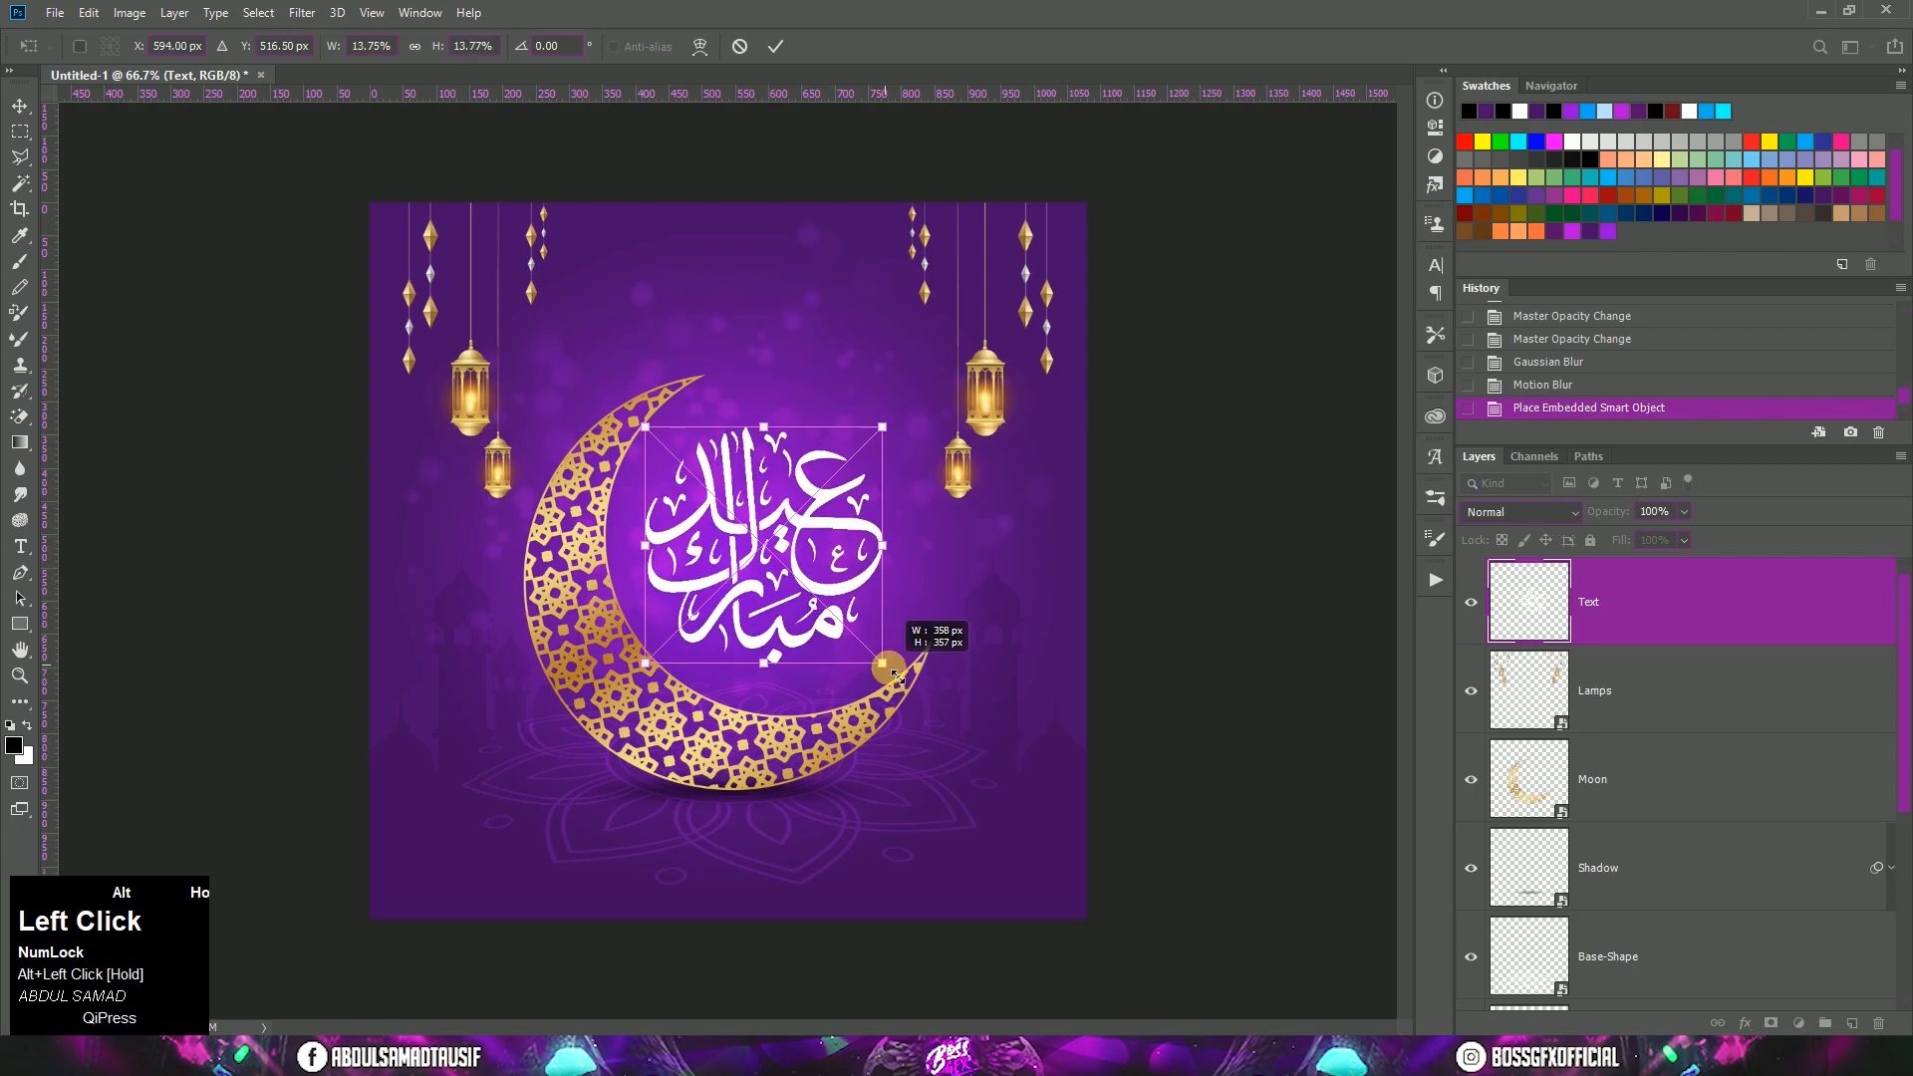
{"action": "left_click_drag", "start_coordinate": [819, 571], "coordinate": [819, 586]}
{"action": "double_click", "coordinate": [820, 586]}
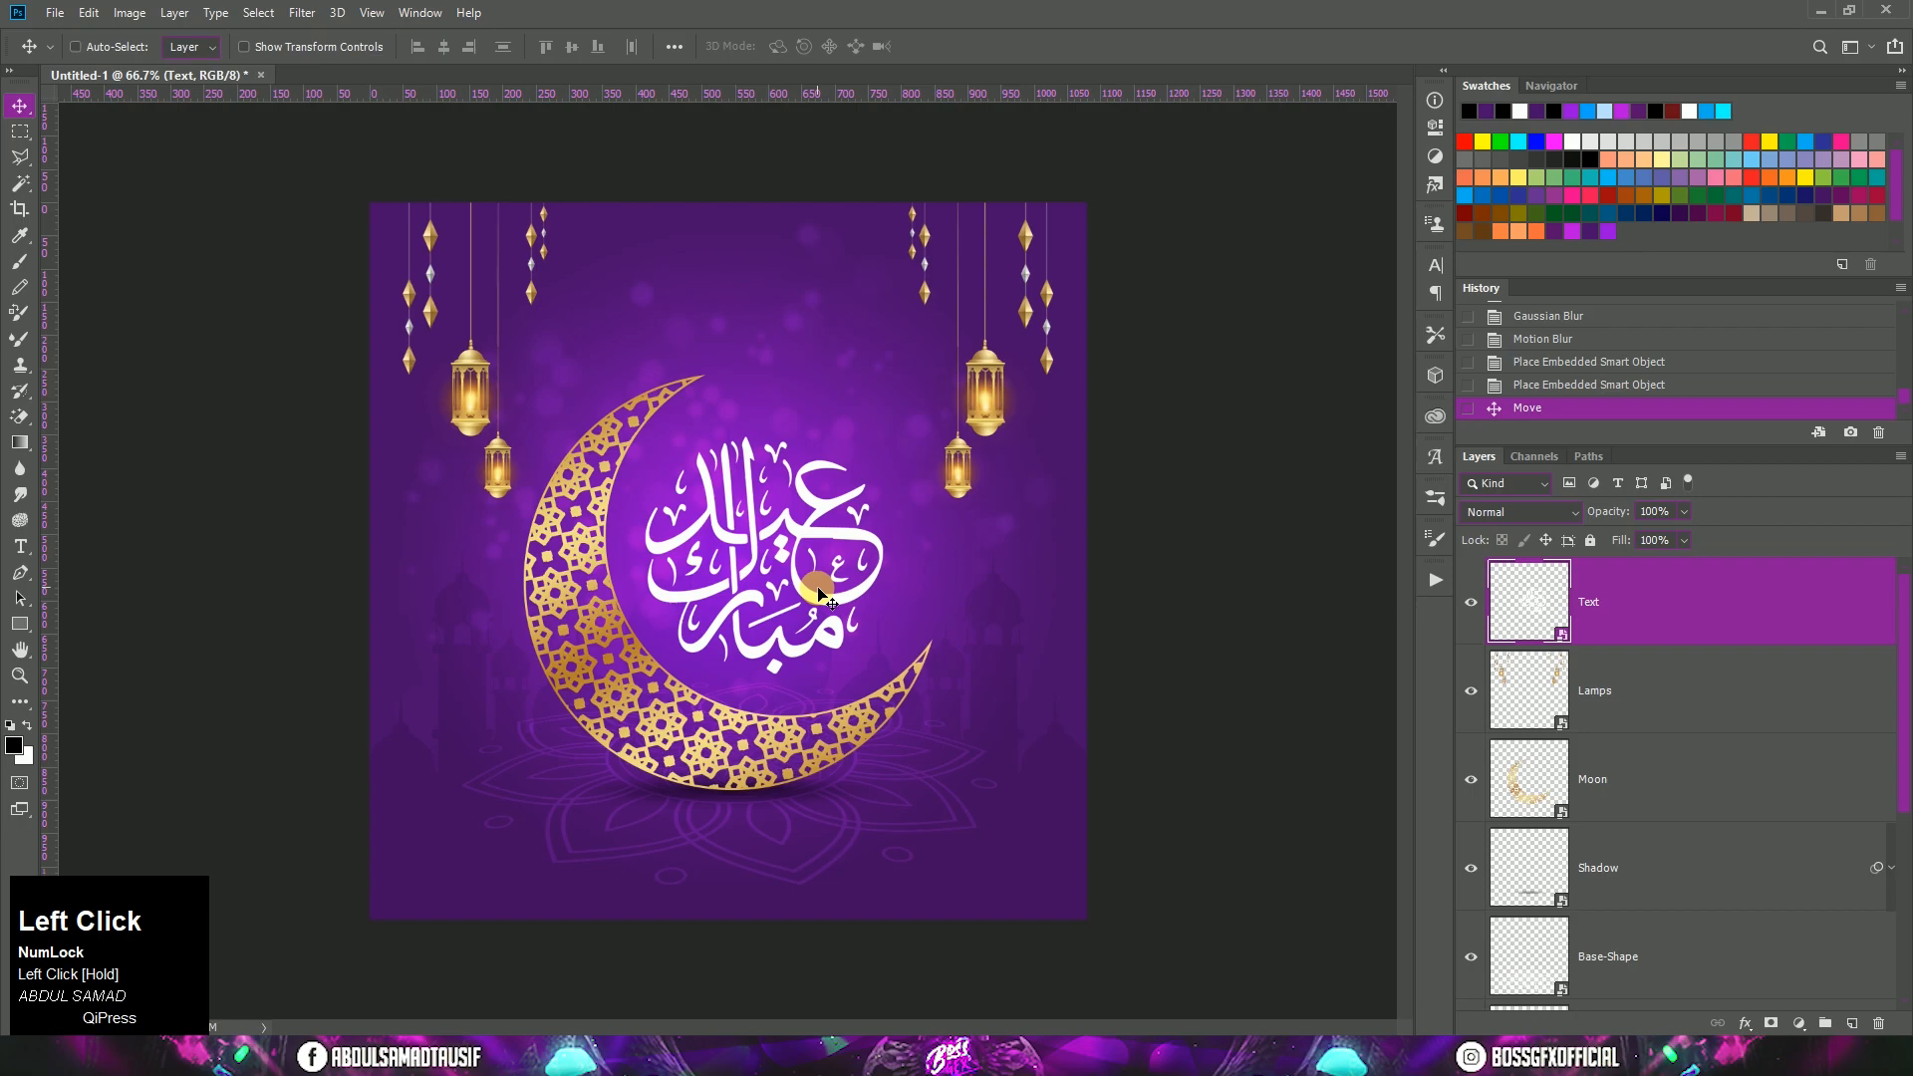
Step: Add a black Drop Shadow with the Linear Burn blend mode to the Text layer
{"action": "right_click", "coordinate": [1662, 605]}
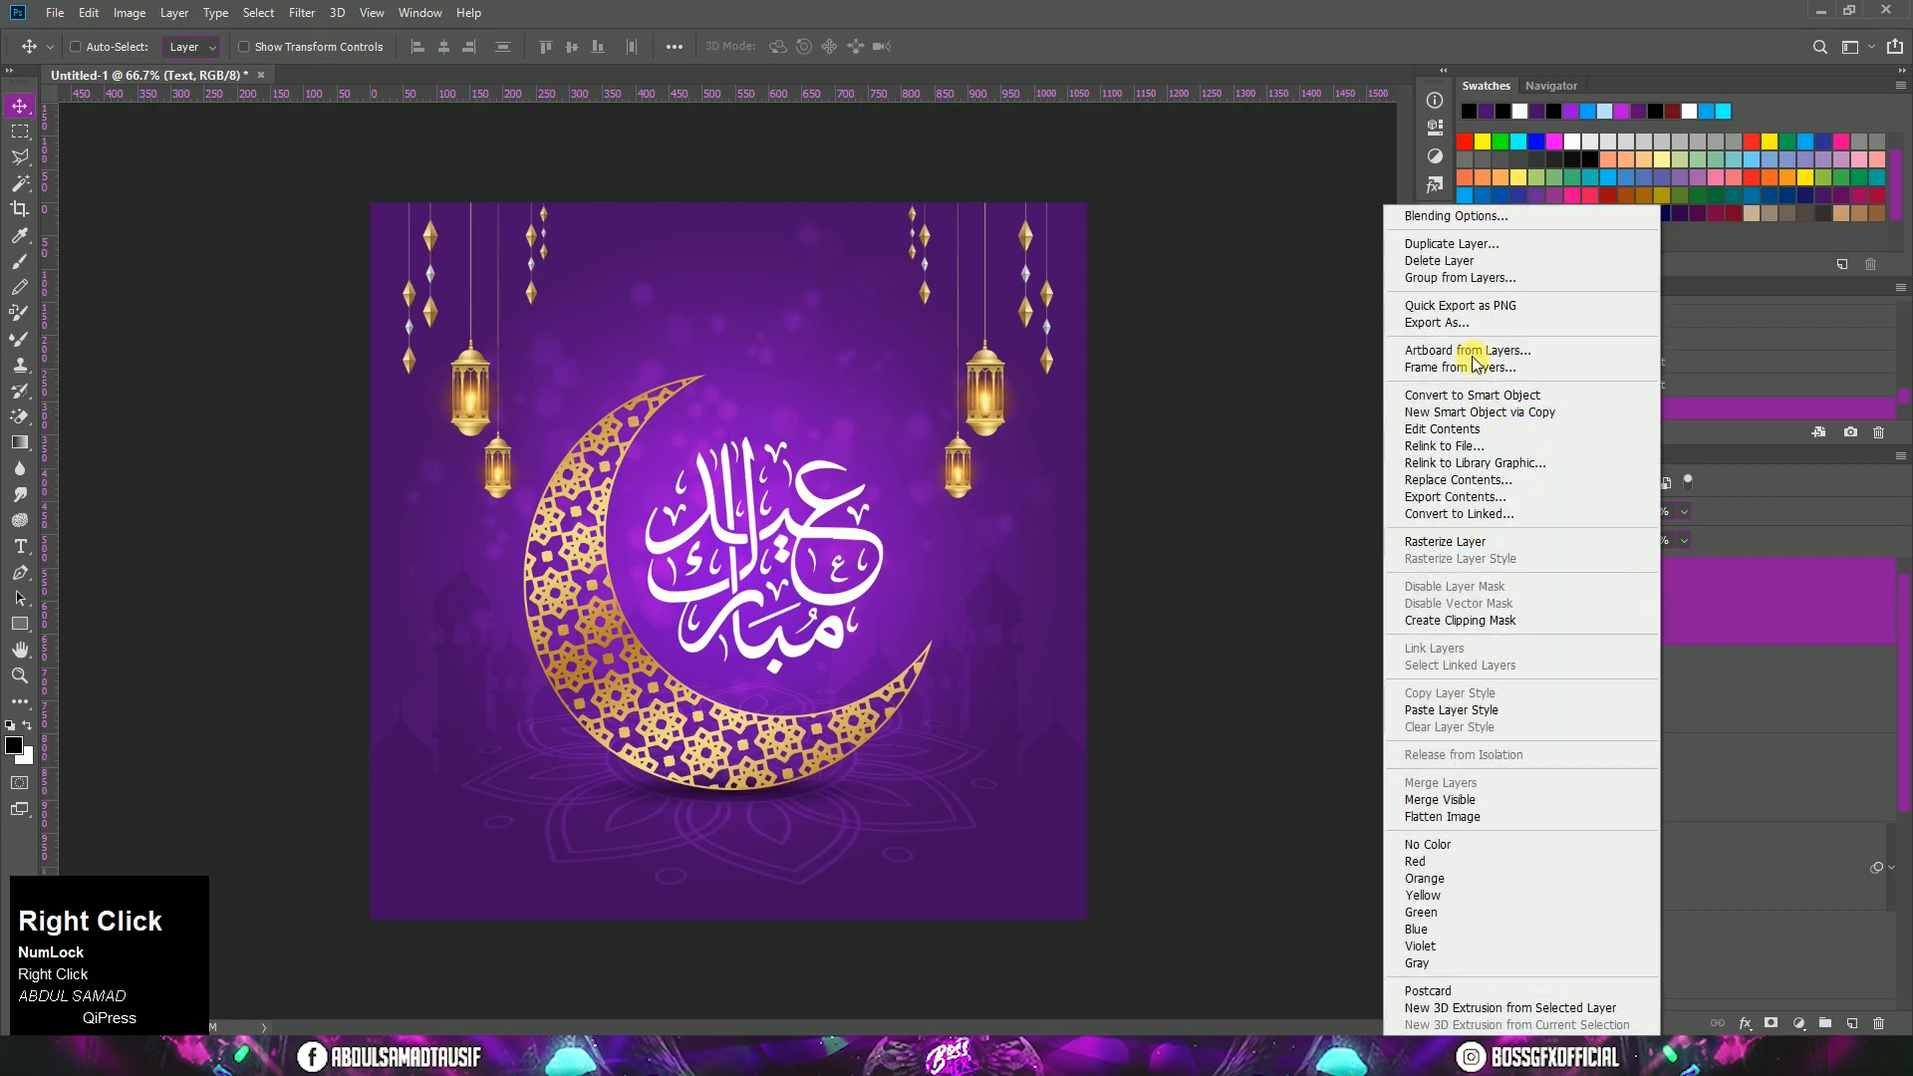
{"action": "left_click", "coordinate": [1445, 220]}
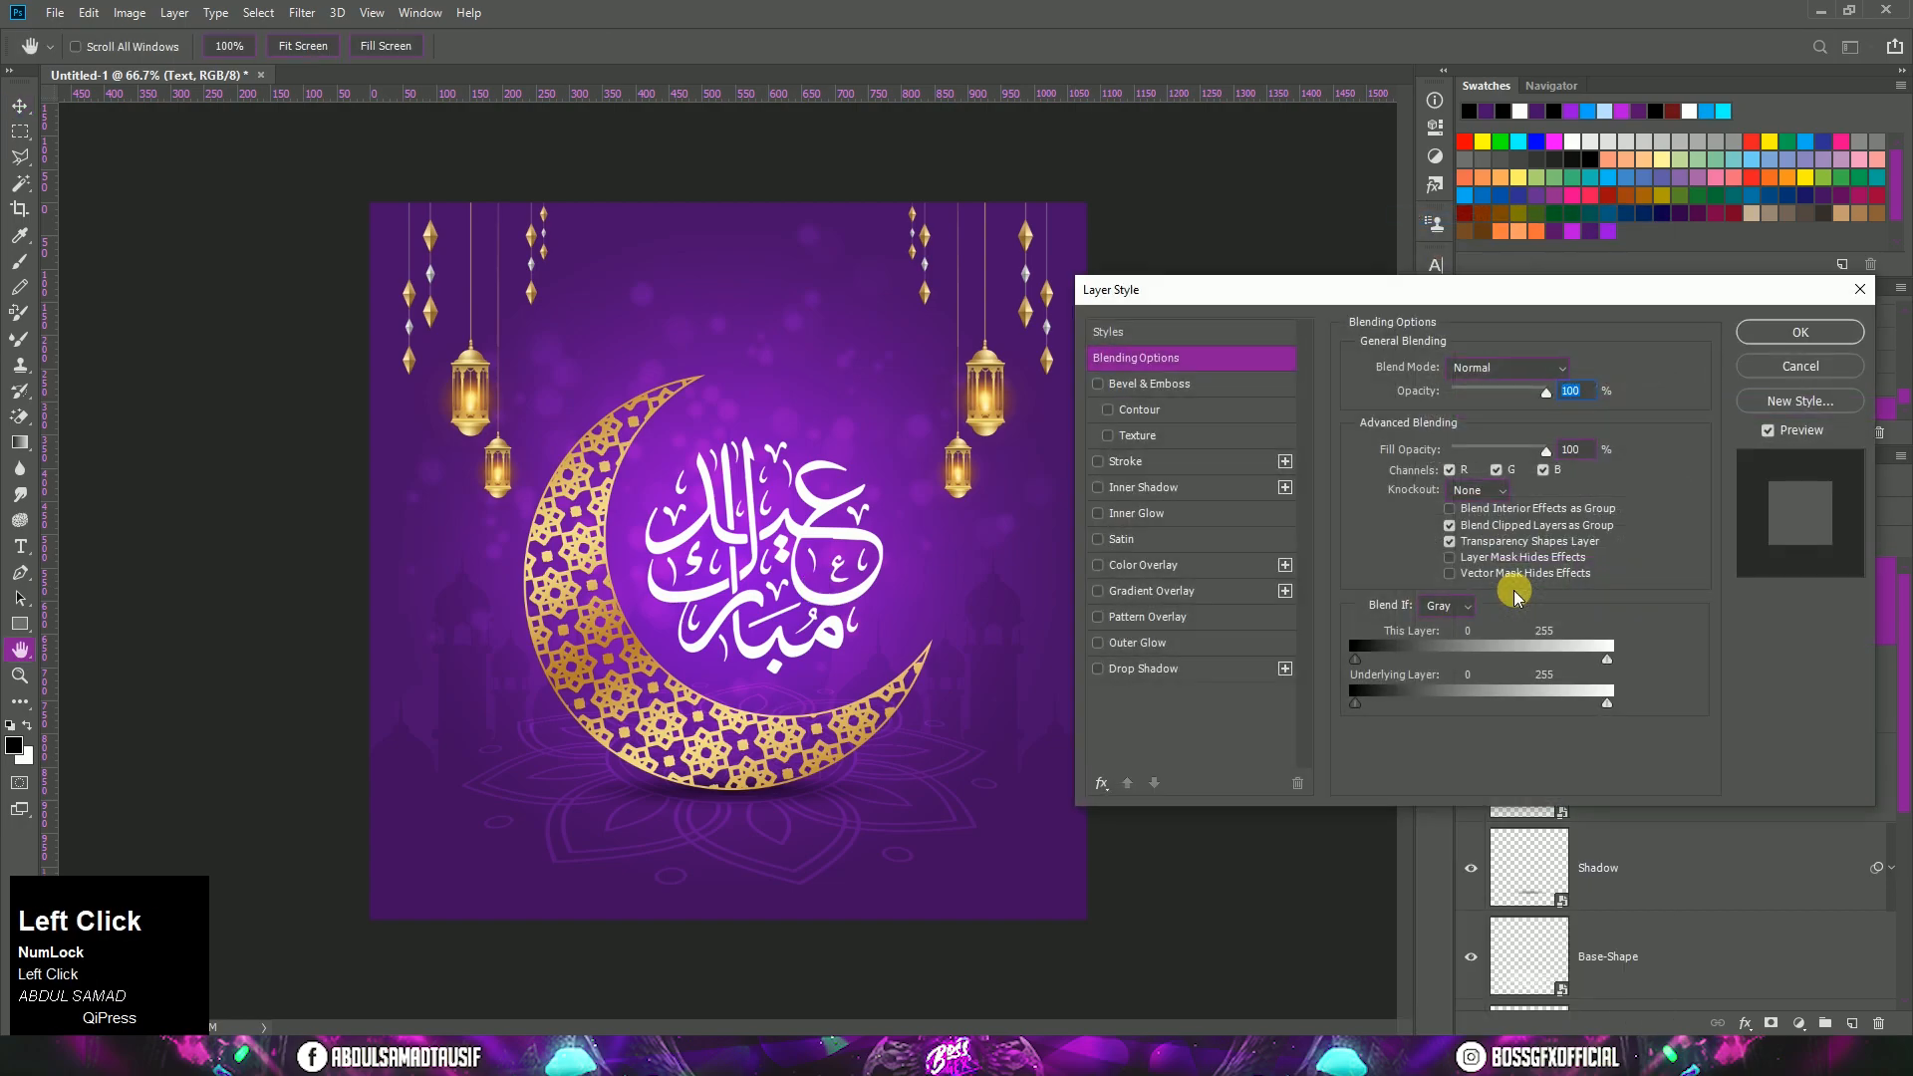
{"action": "left_click", "coordinate": [1231, 669]}
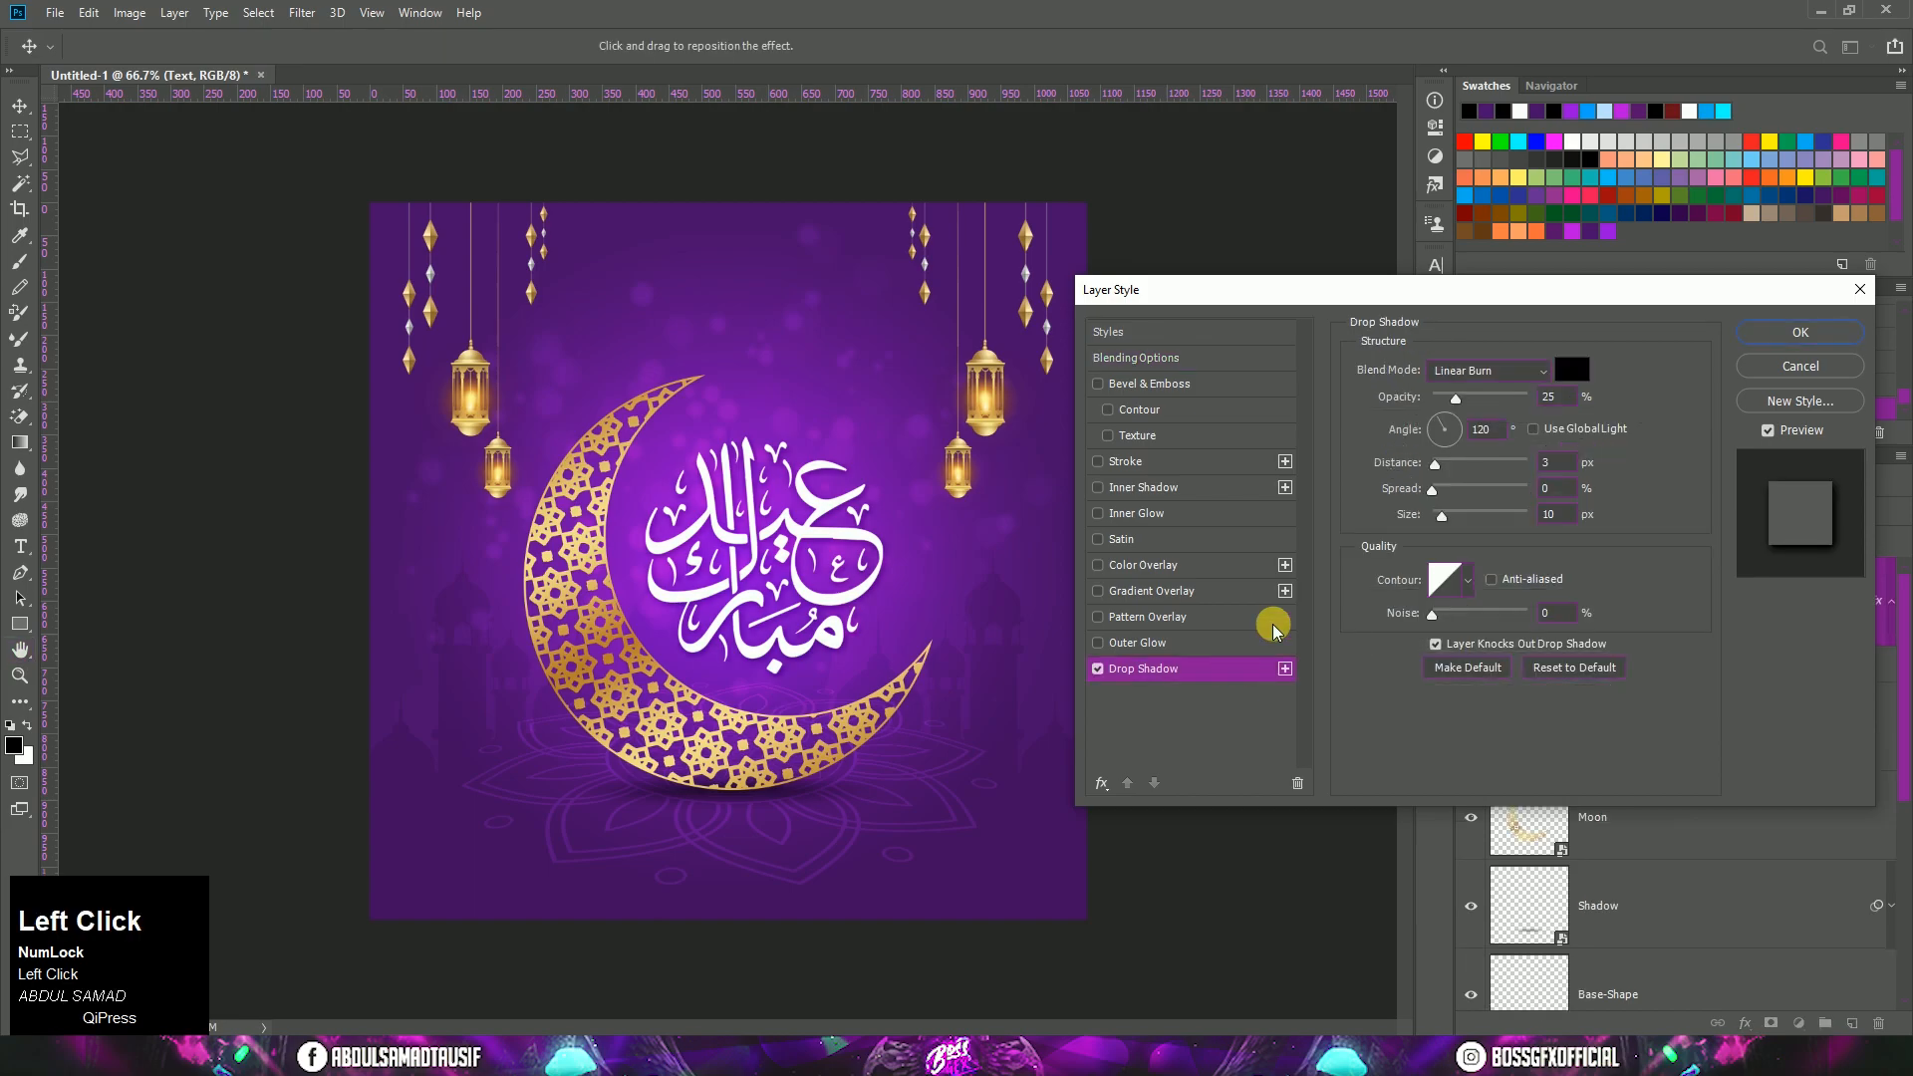
{"action": "left_click", "coordinate": [1571, 375]}
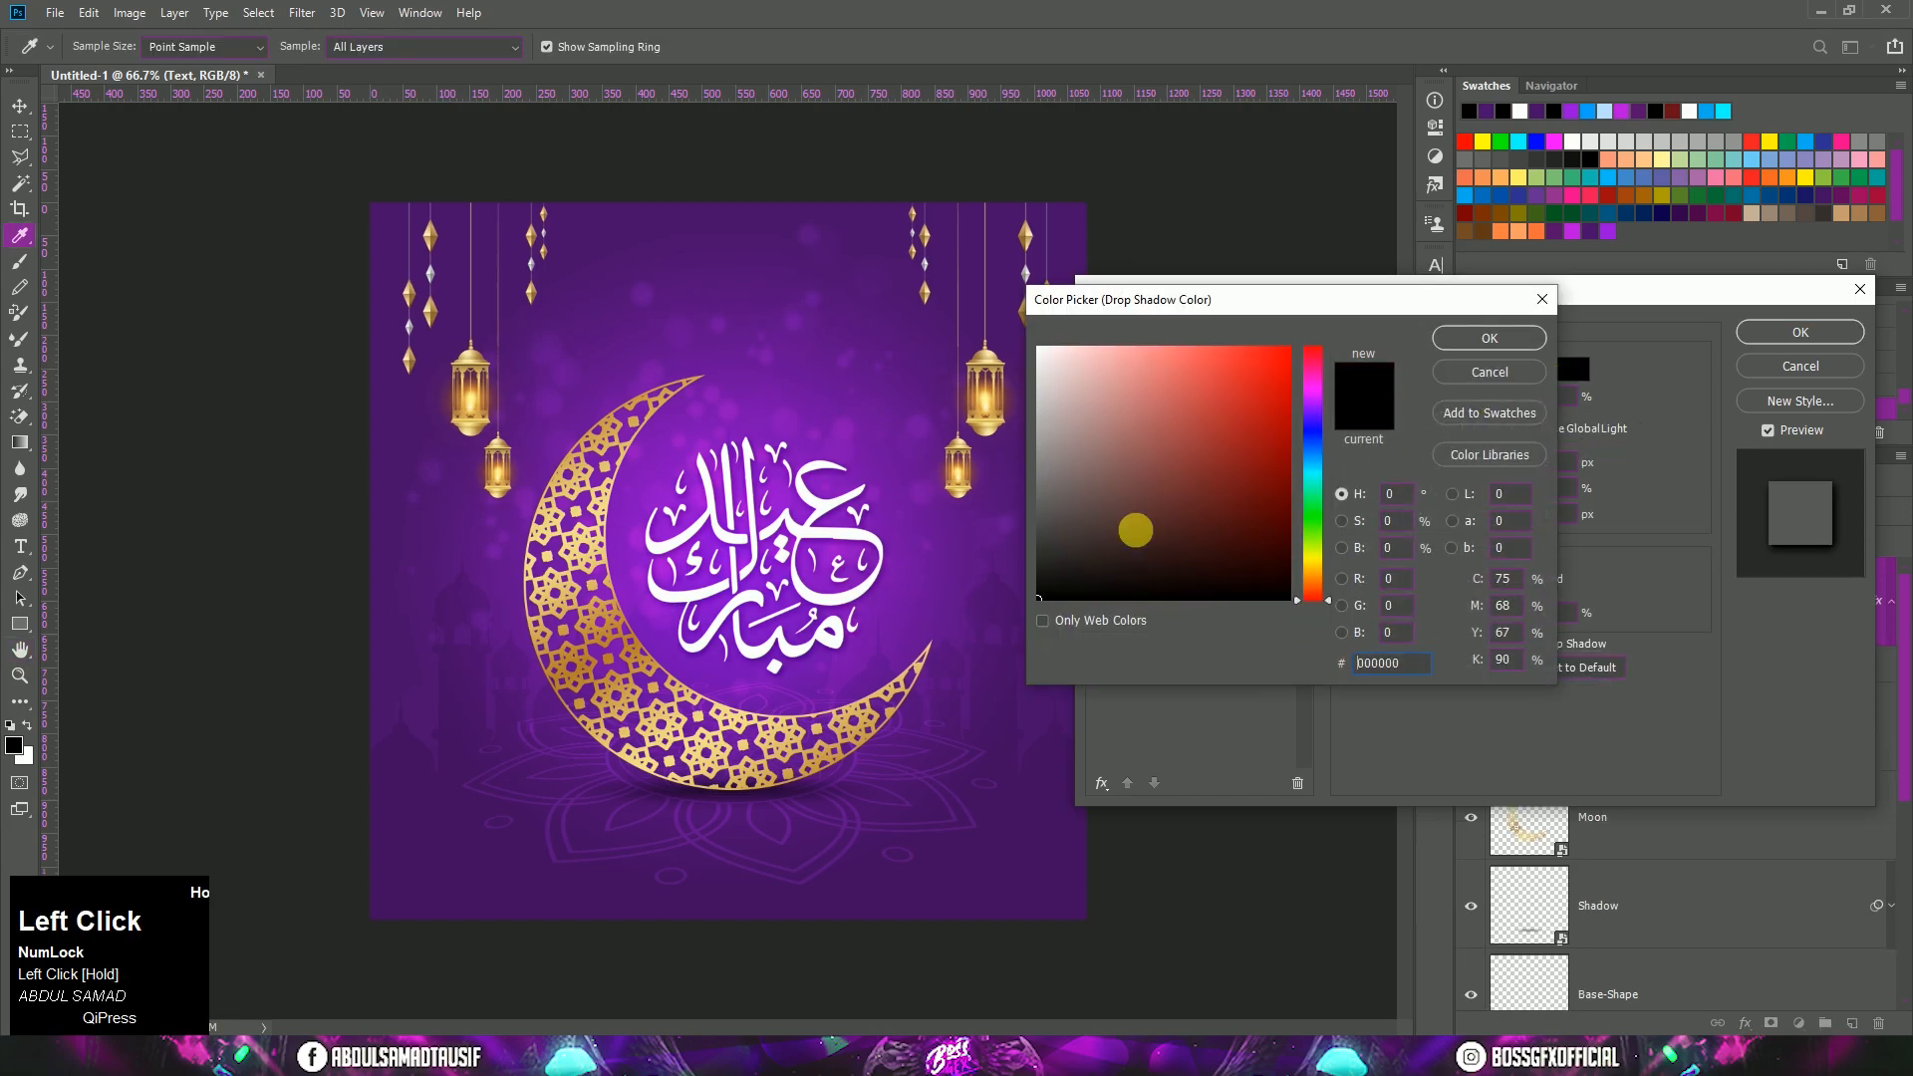
{"action": "left_click", "coordinate": [1453, 345]}
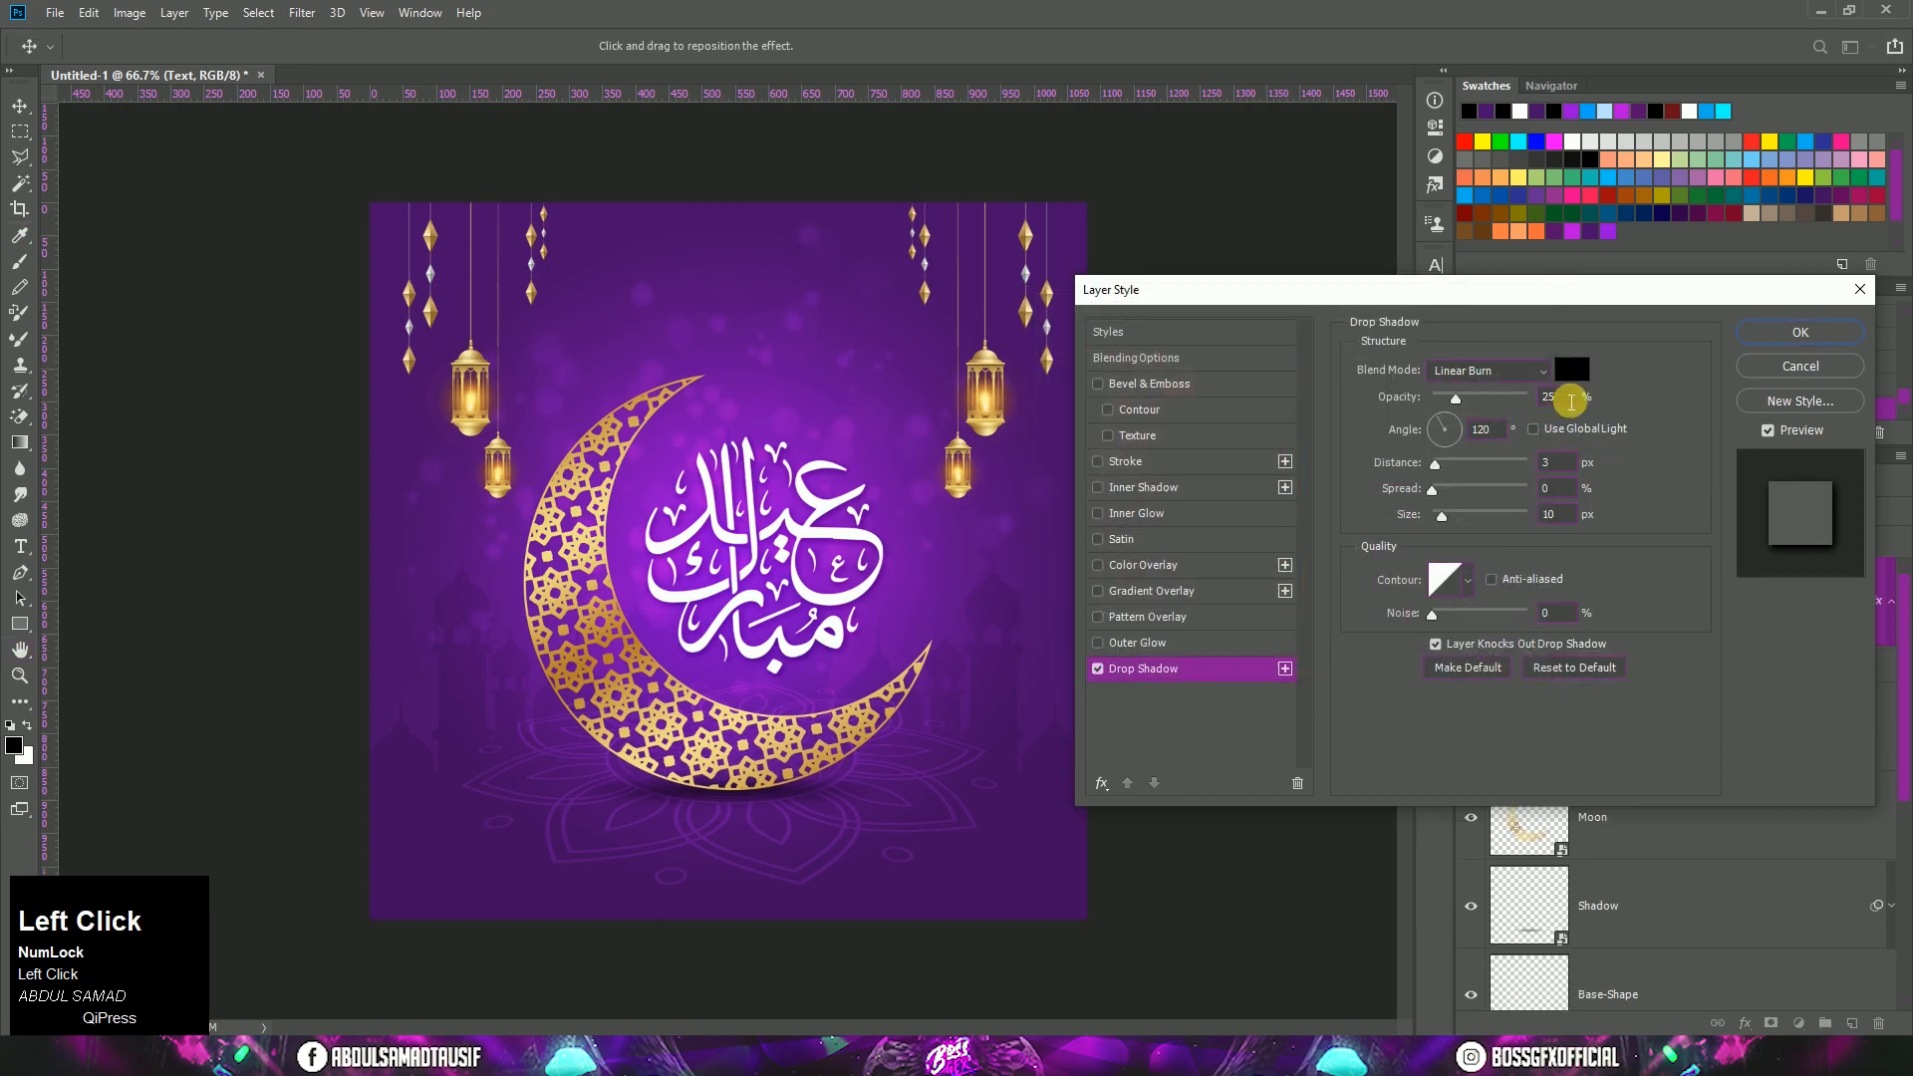
{"action": "left_click", "coordinate": [1524, 371]}
{"action": "left_click", "coordinate": [1532, 478]}
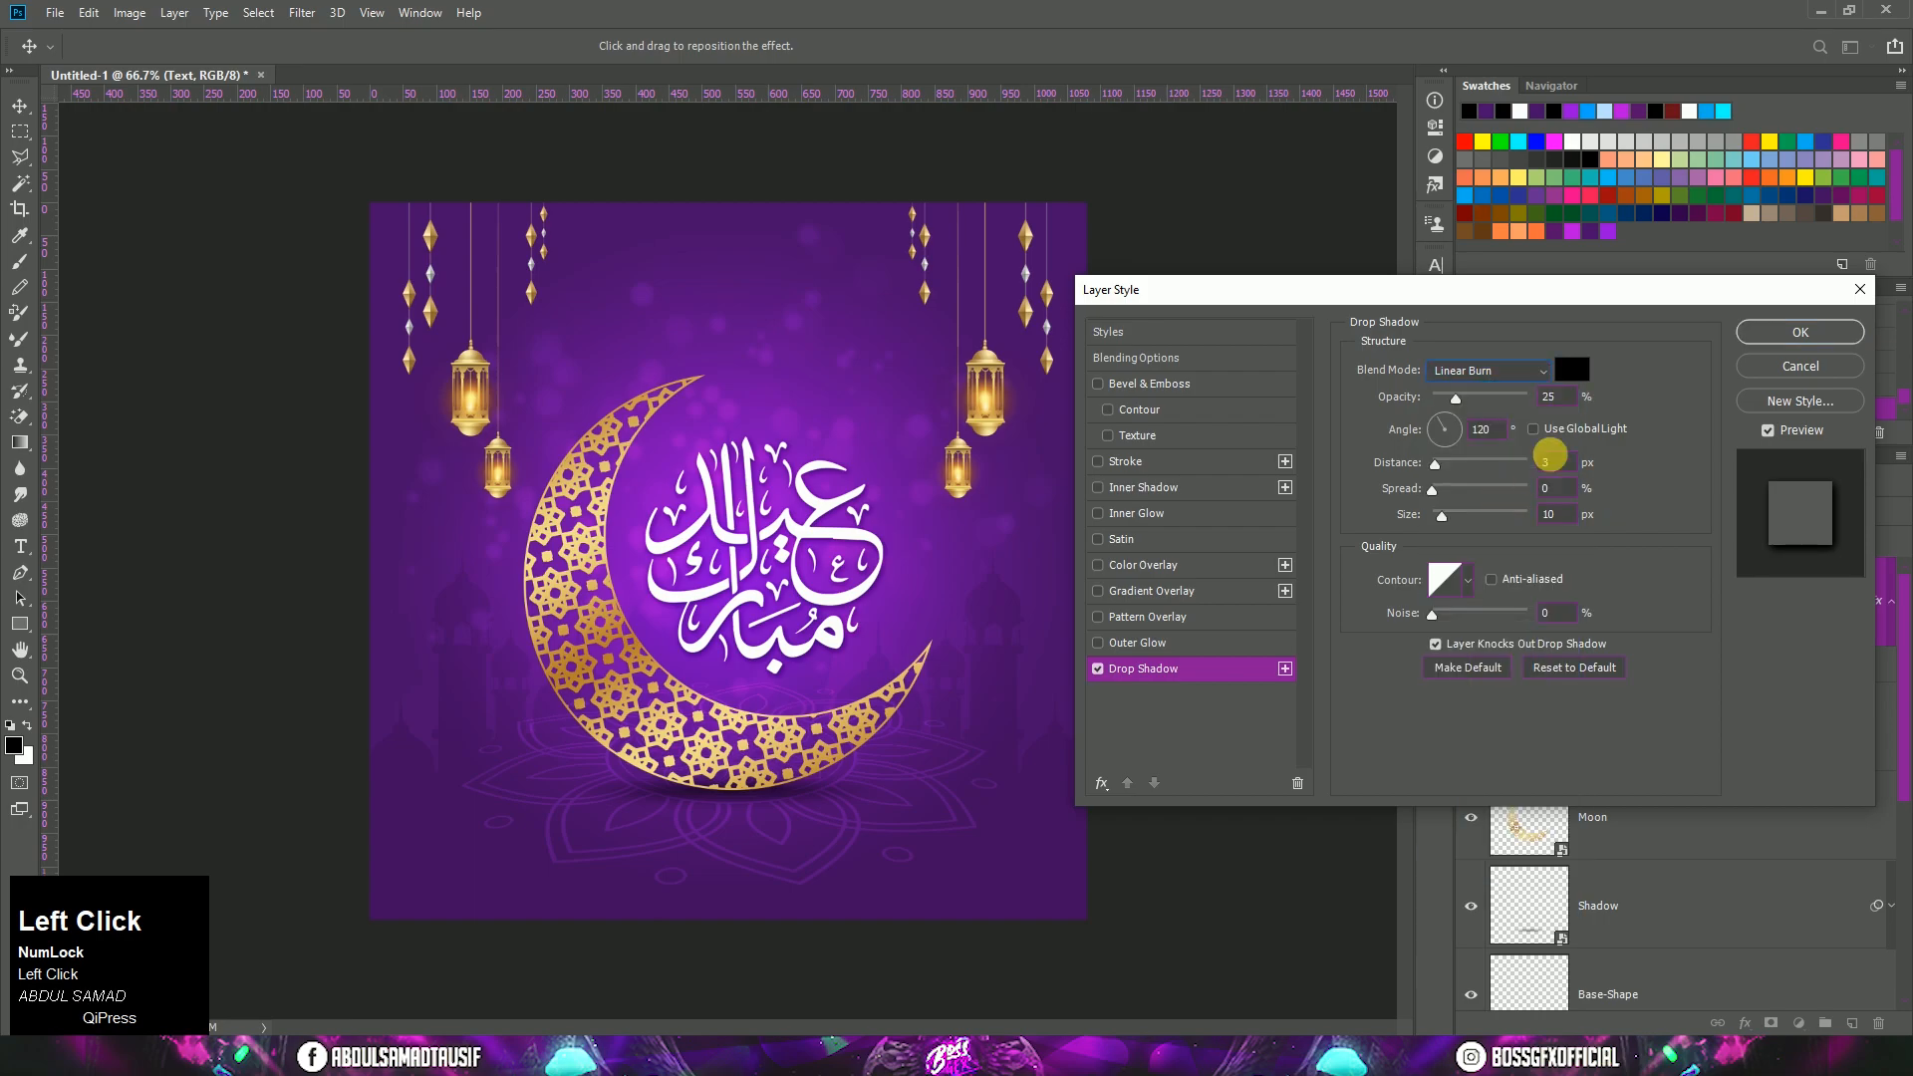
Step: Set the Text layer's drop shadow to 10% opacity, 60° angle and 12 px distance, apply it, and collapse the effects list
{"action": "type", "text": "10"}
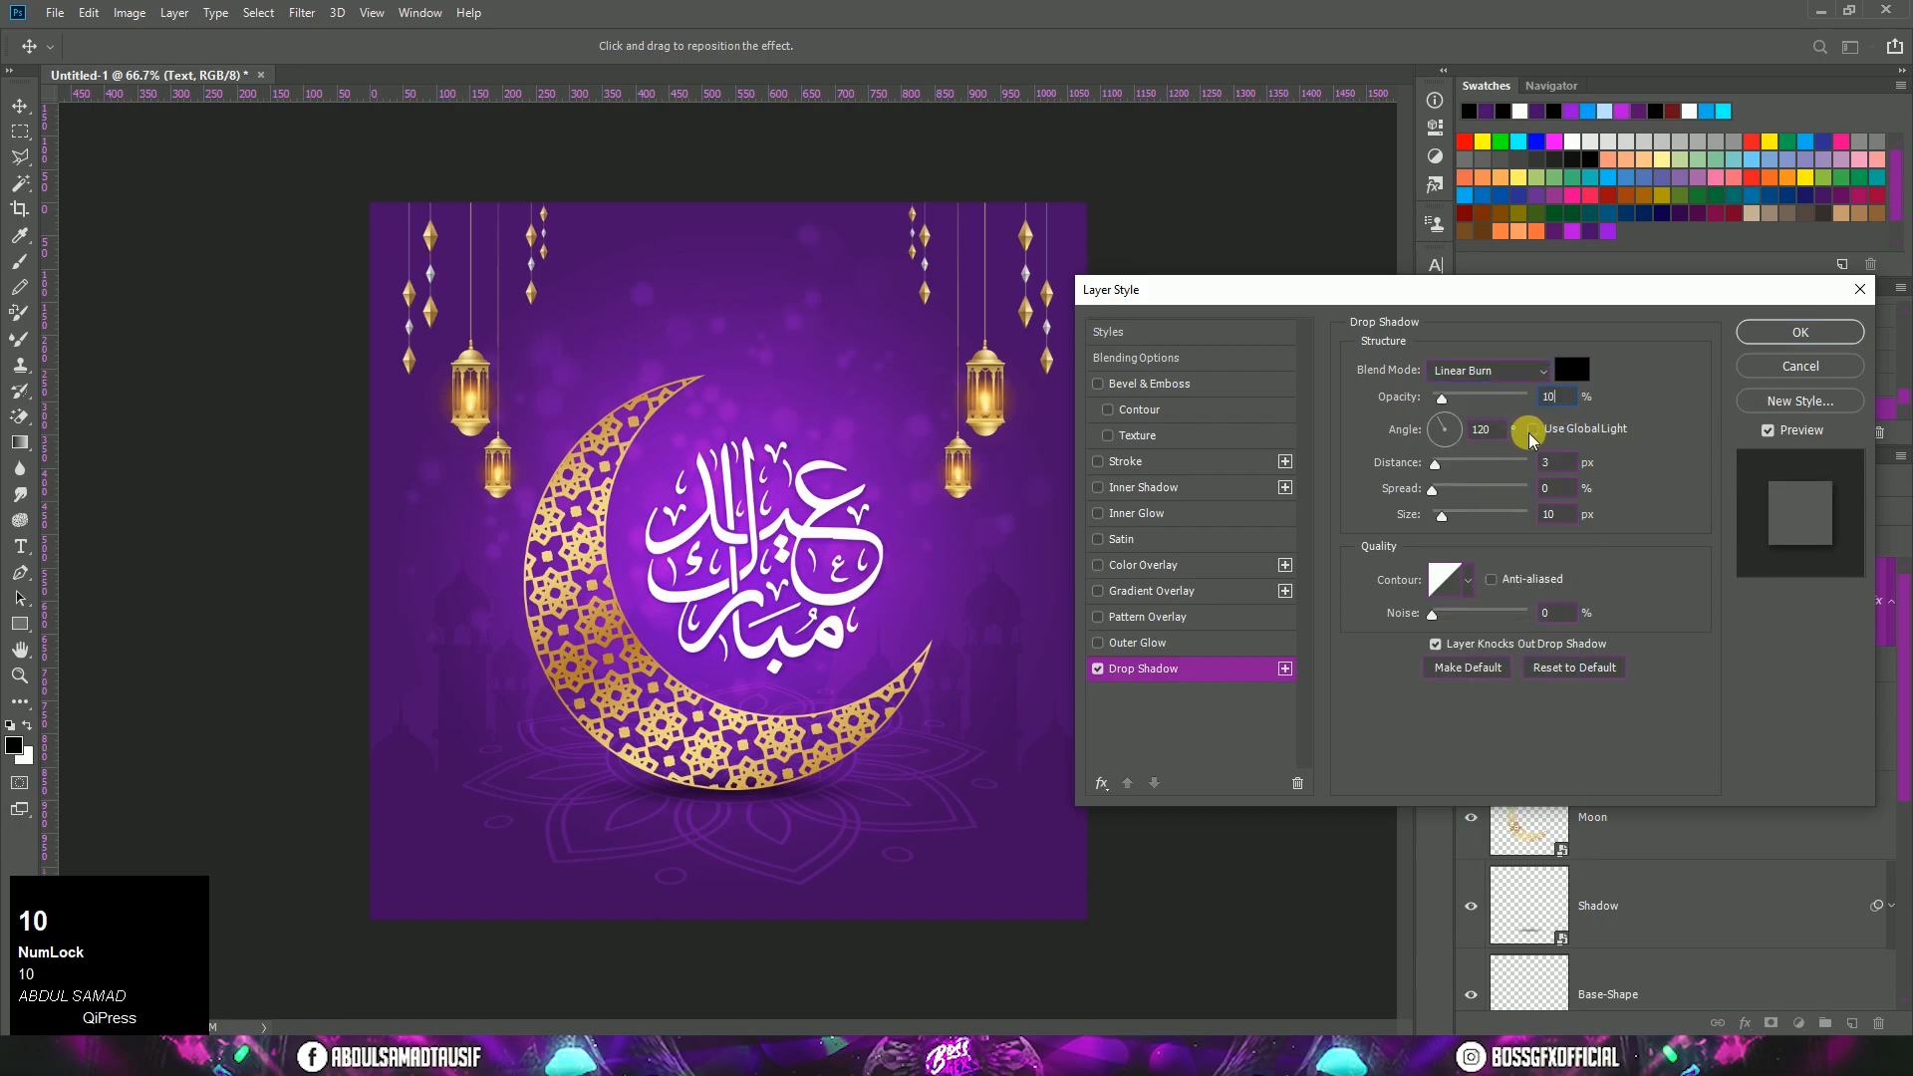
{"action": "key", "text": "Tab"}
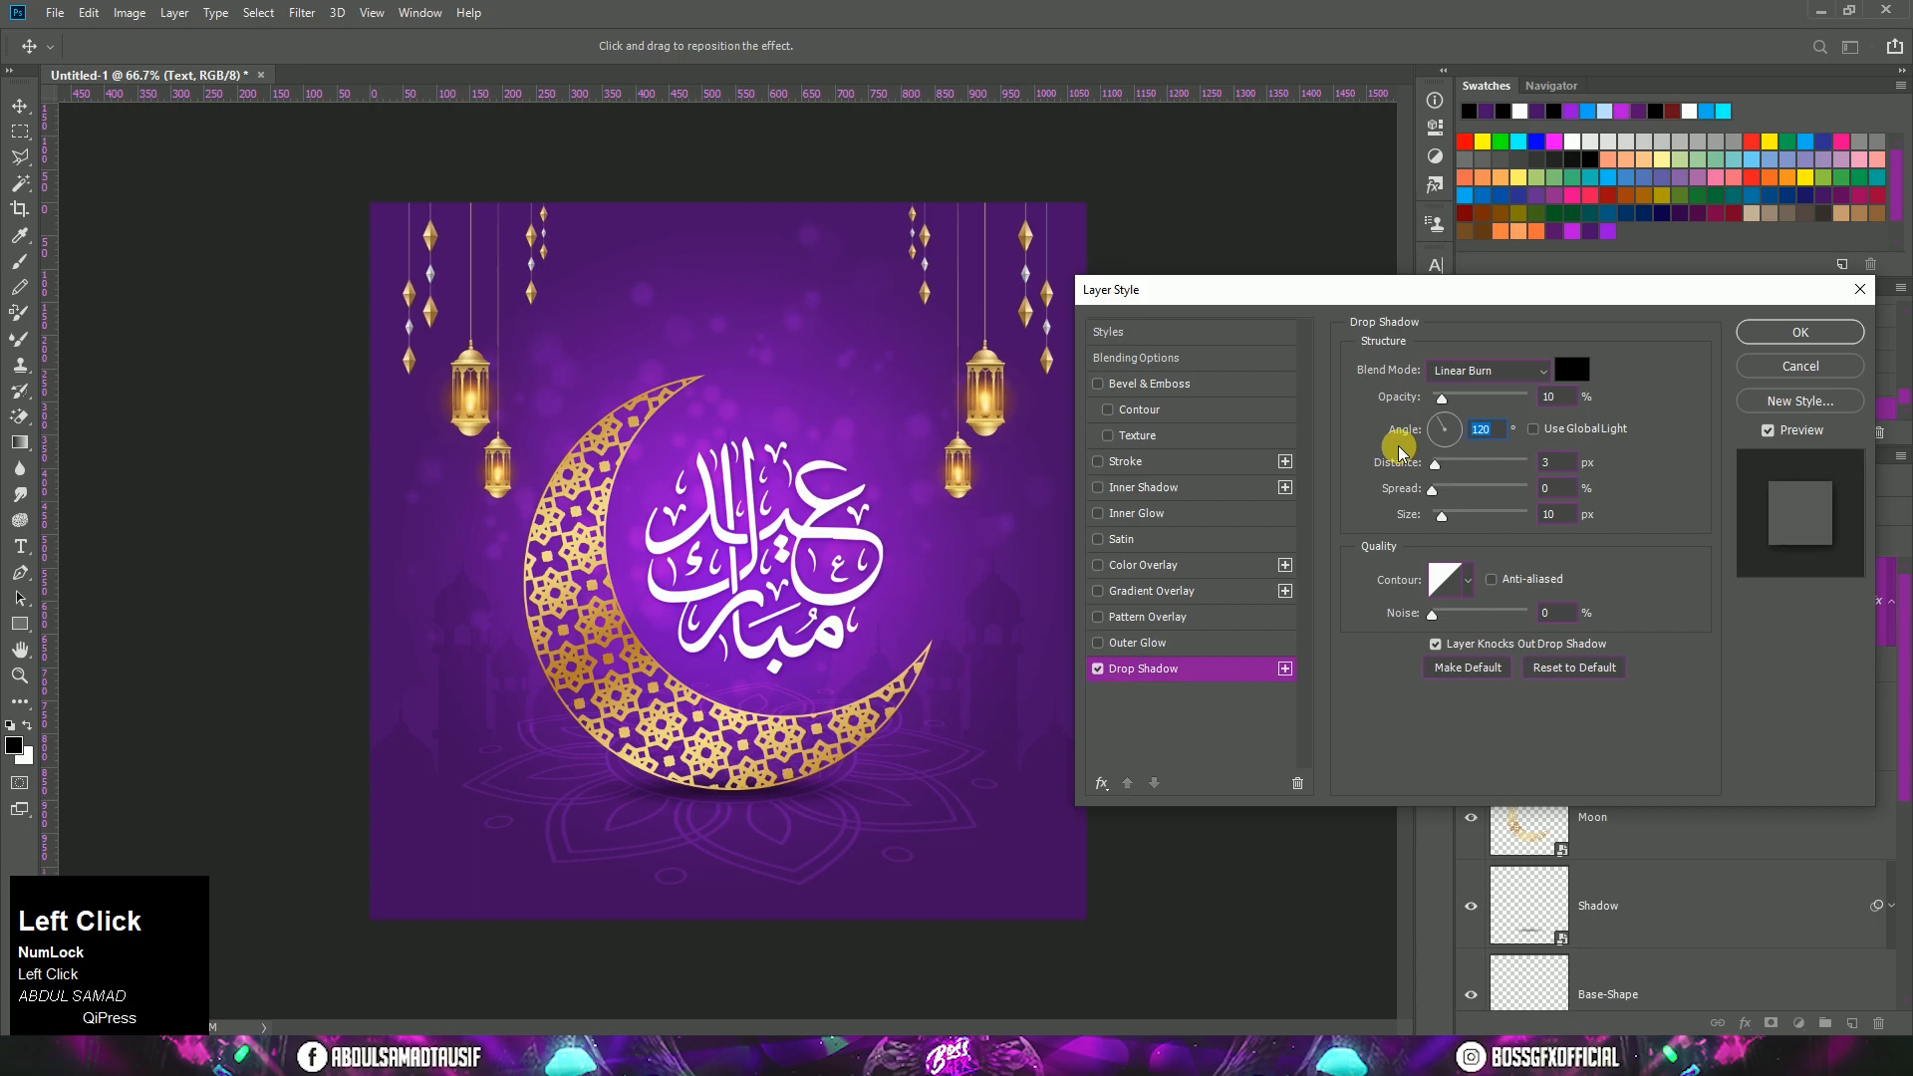
{"action": "type", "text": "60"}
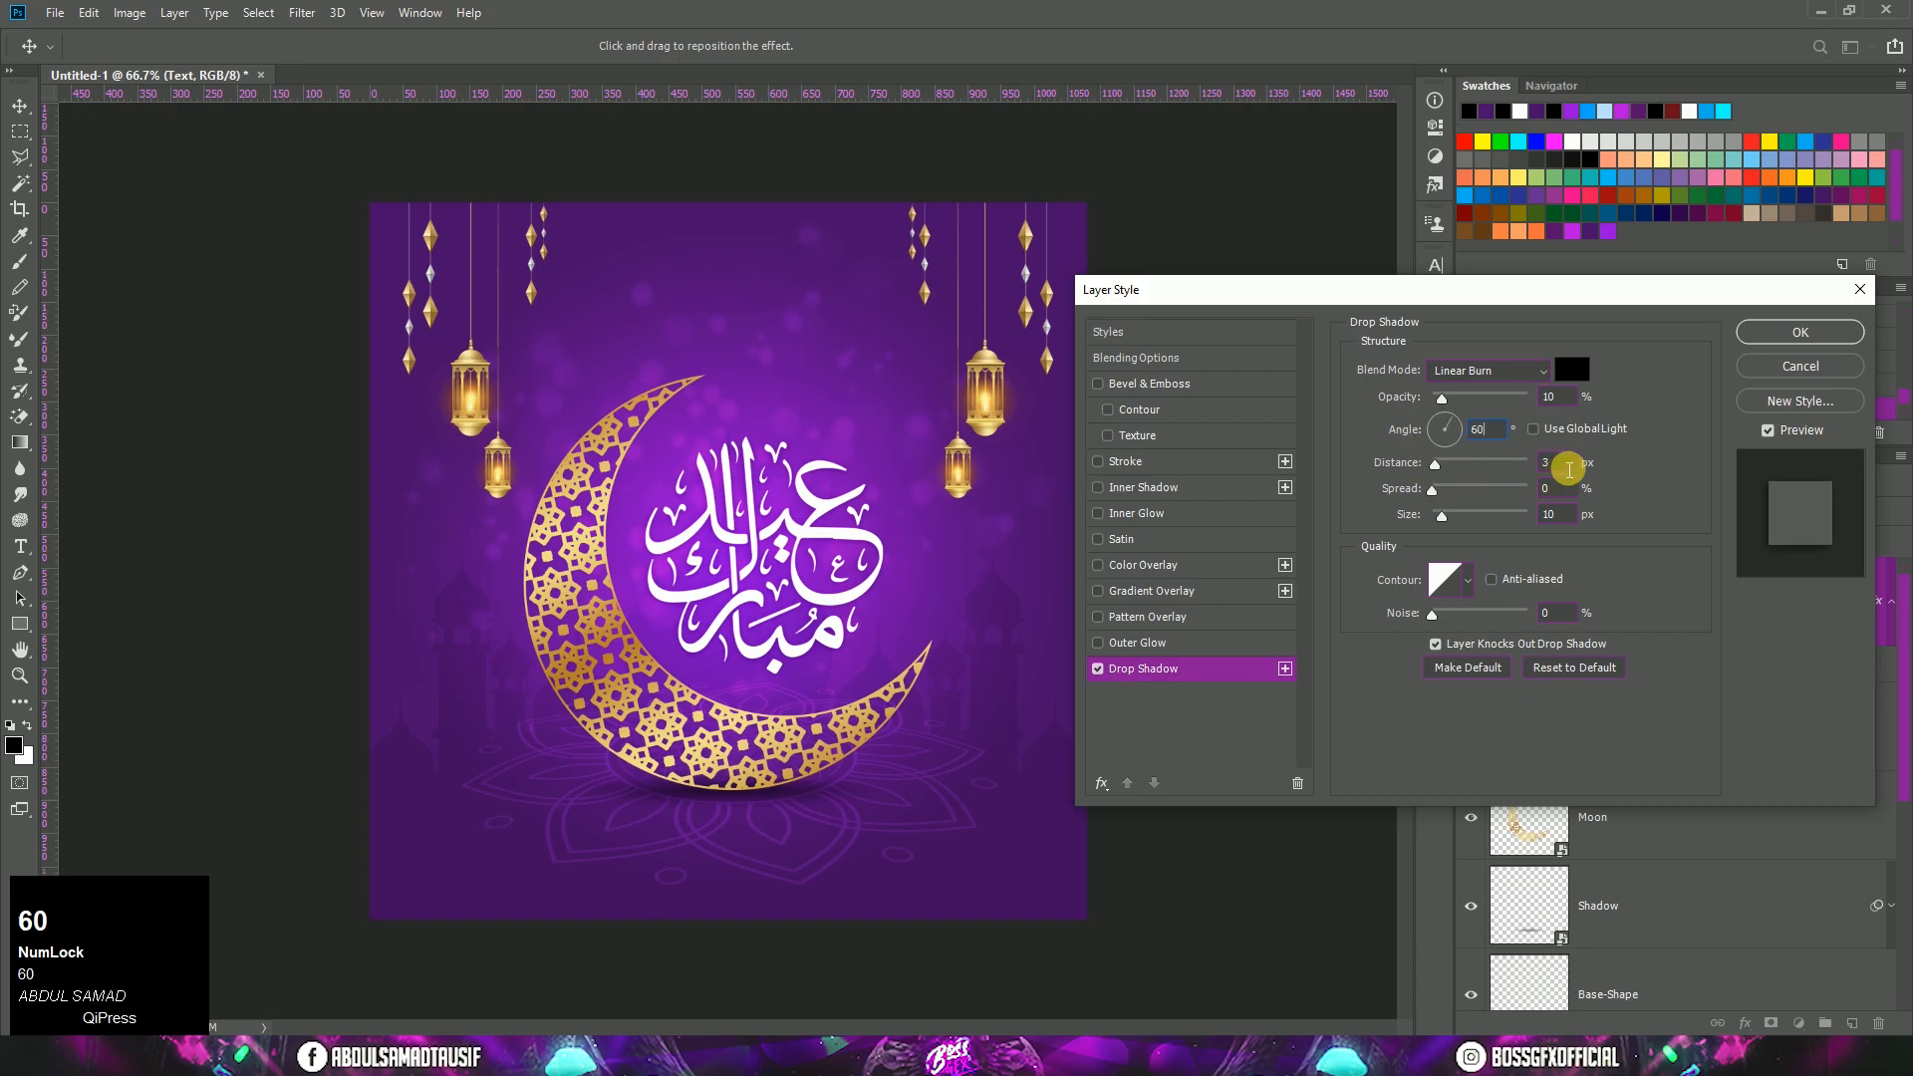
{"action": "left_click", "coordinate": [1557, 465]}
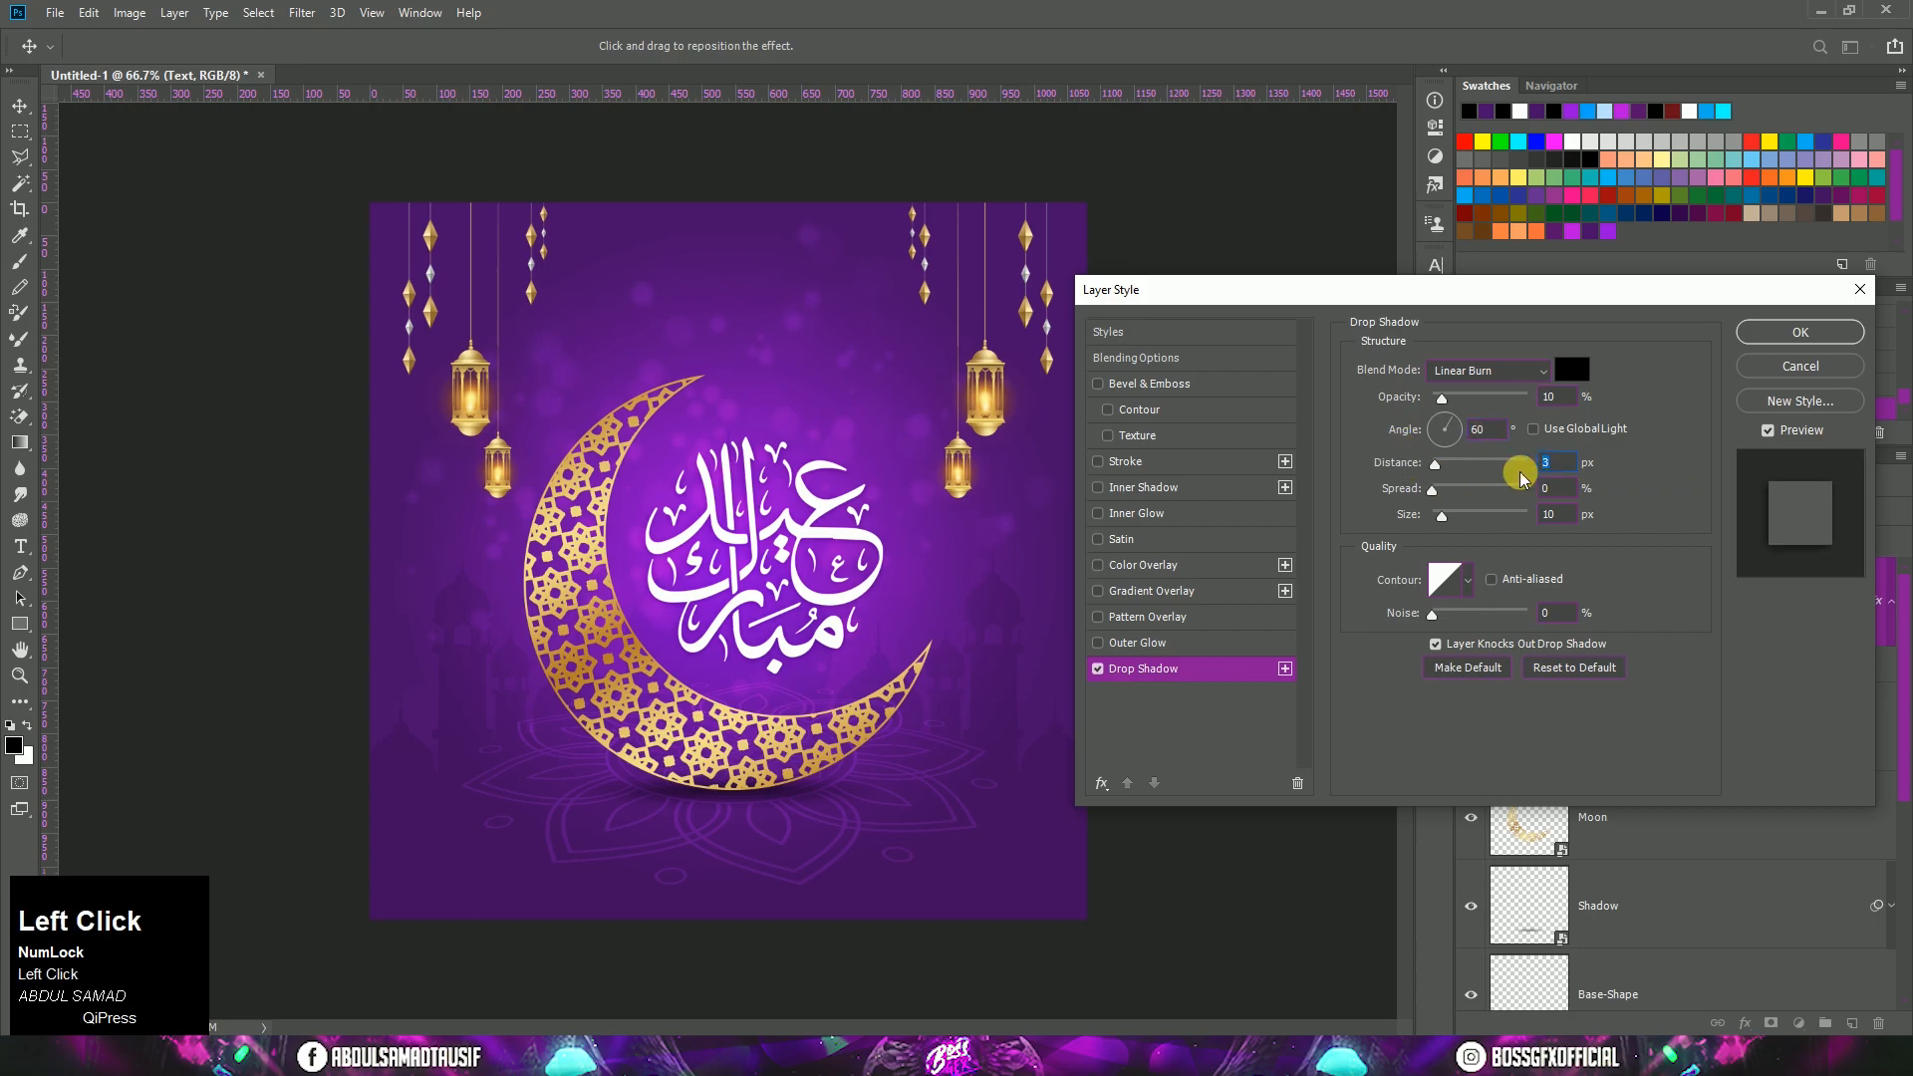
{"action": "type", "text": "12"}
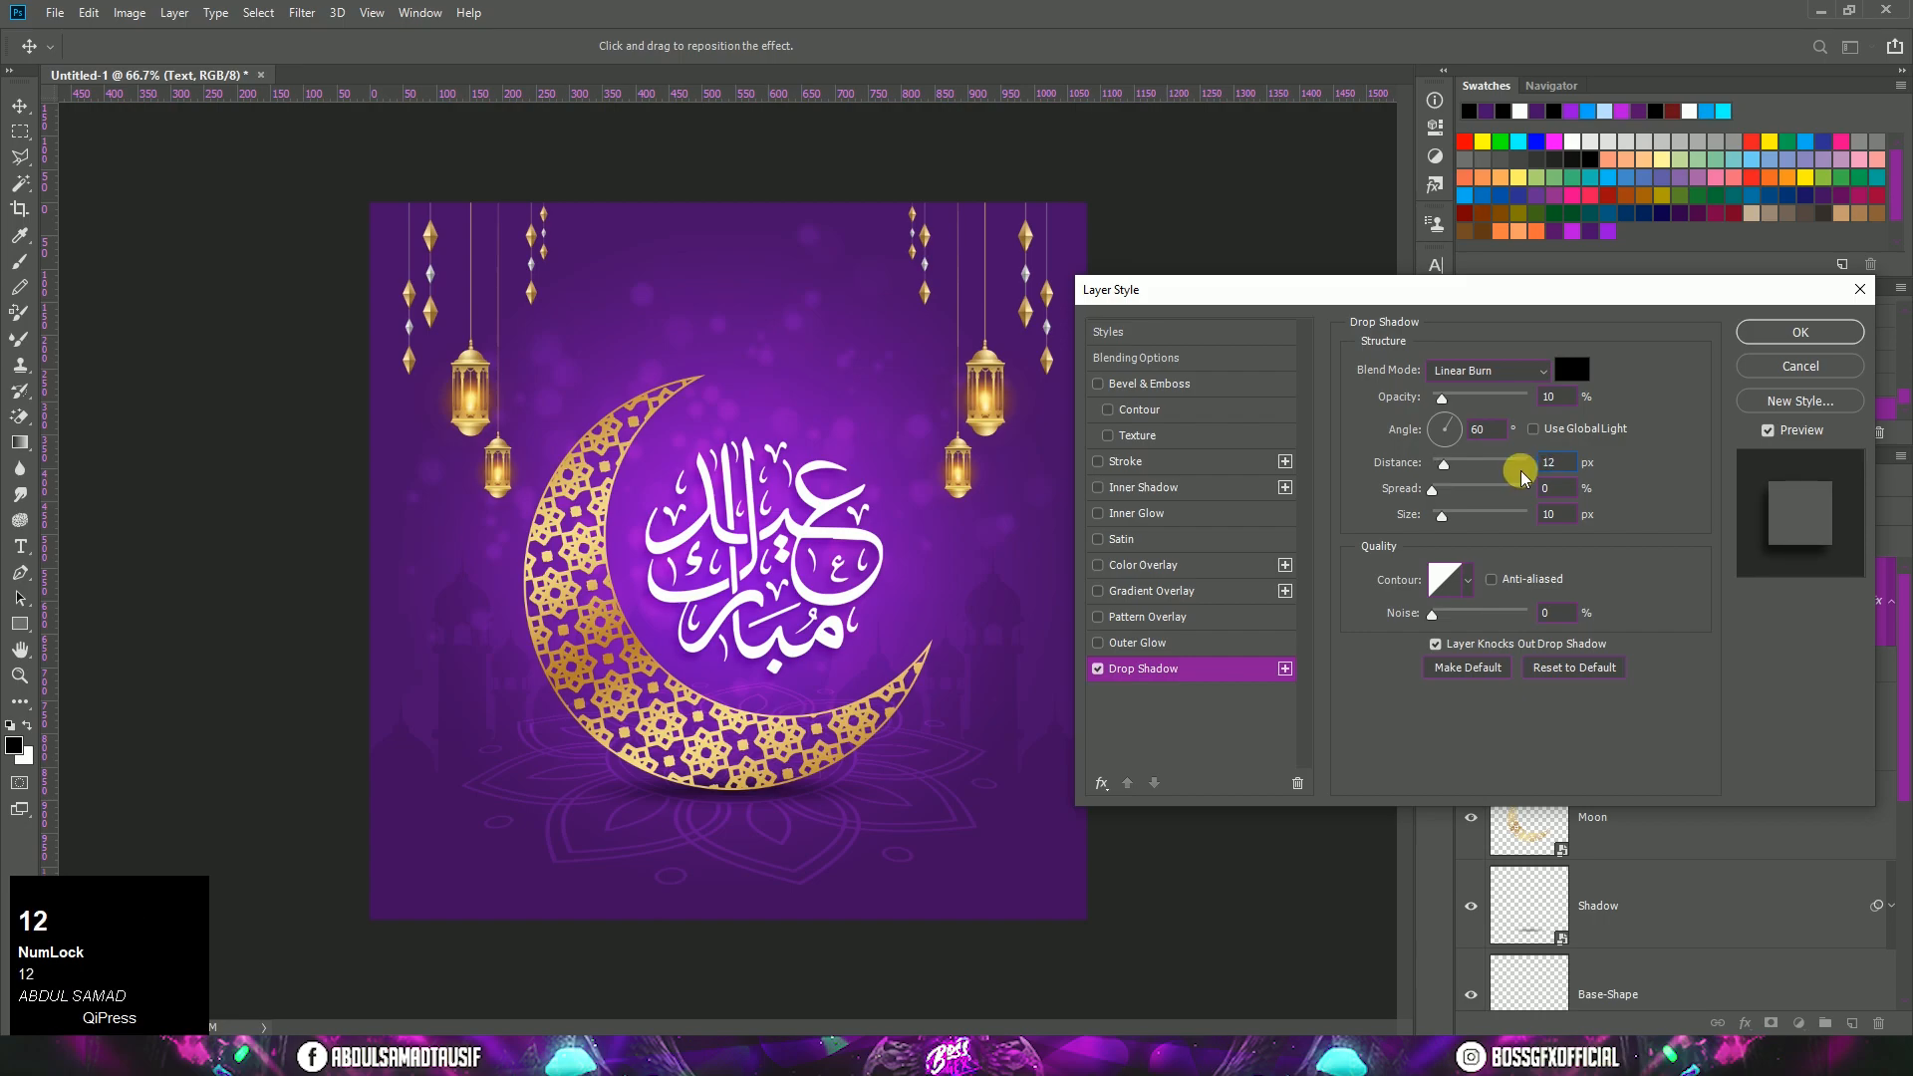
{"action": "left_click", "coordinate": [1799, 335]}
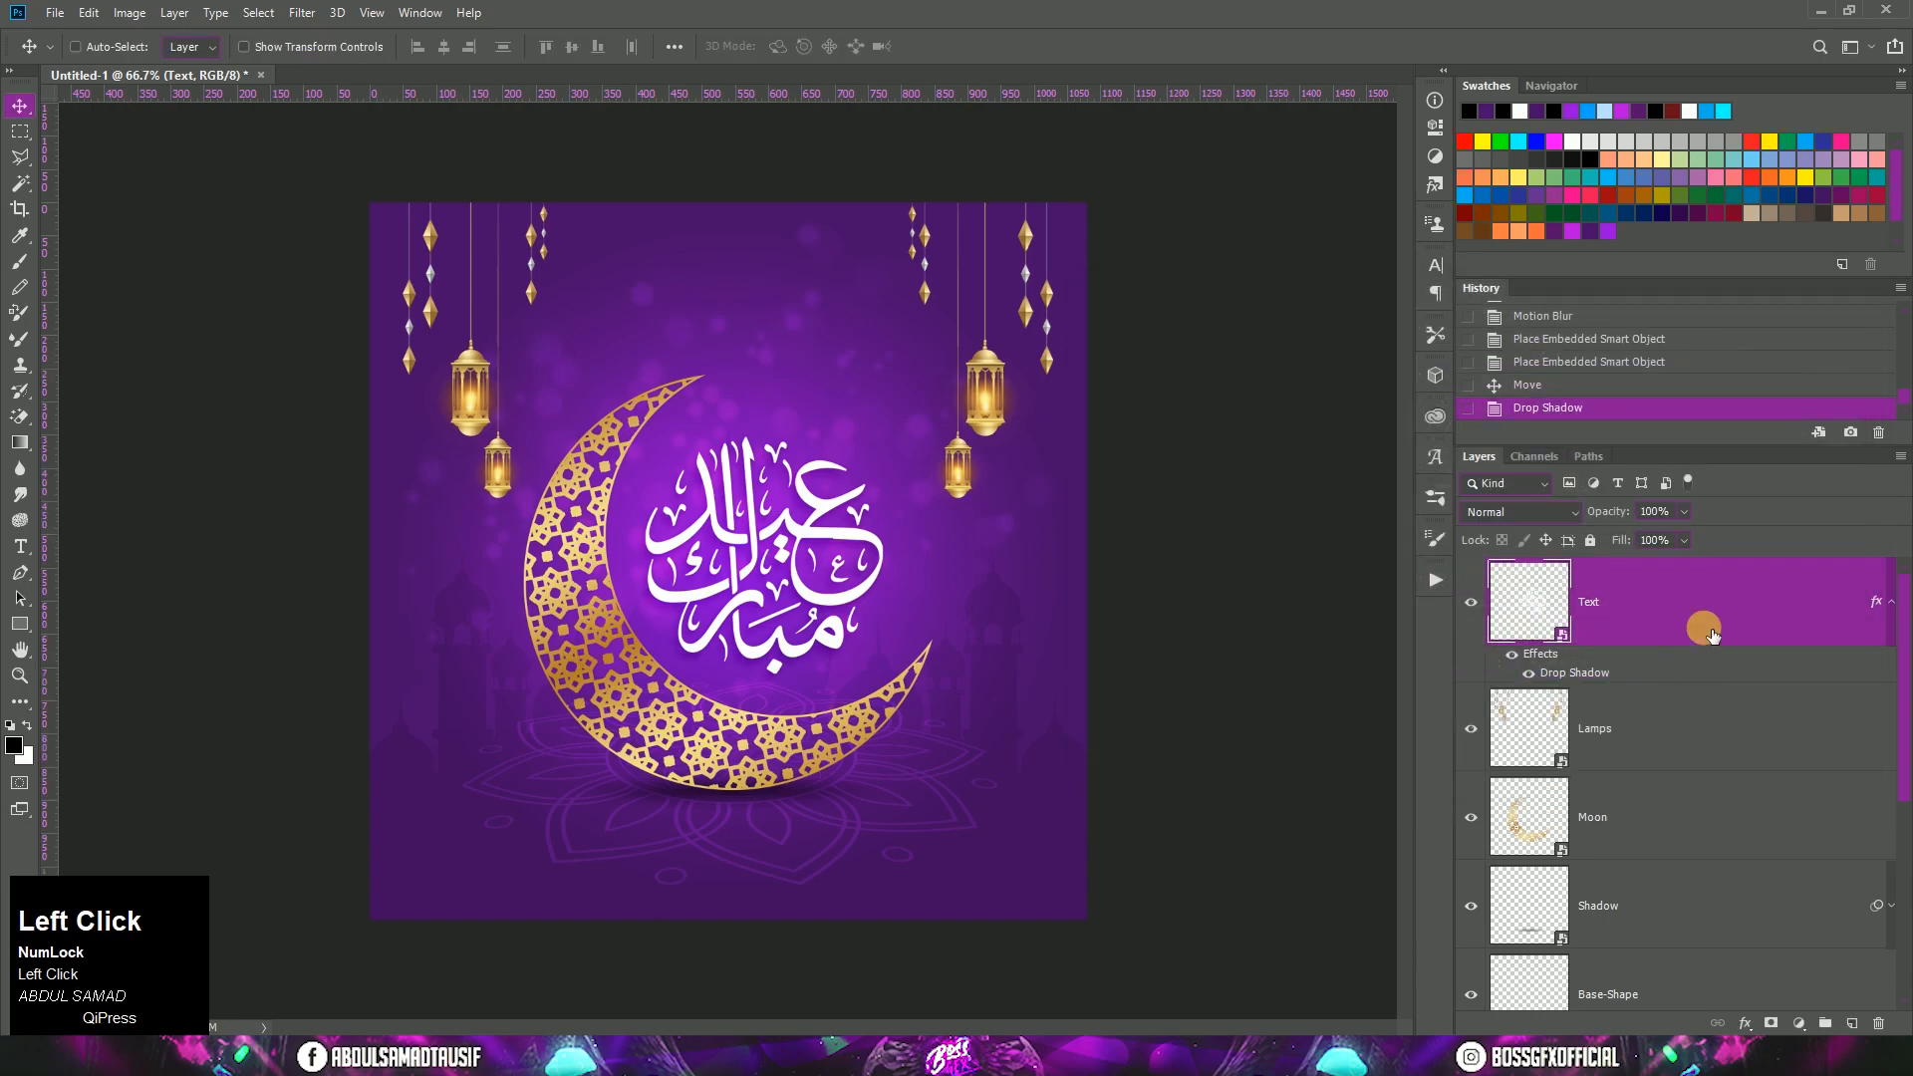
{"action": "left_click", "coordinate": [1890, 603]}
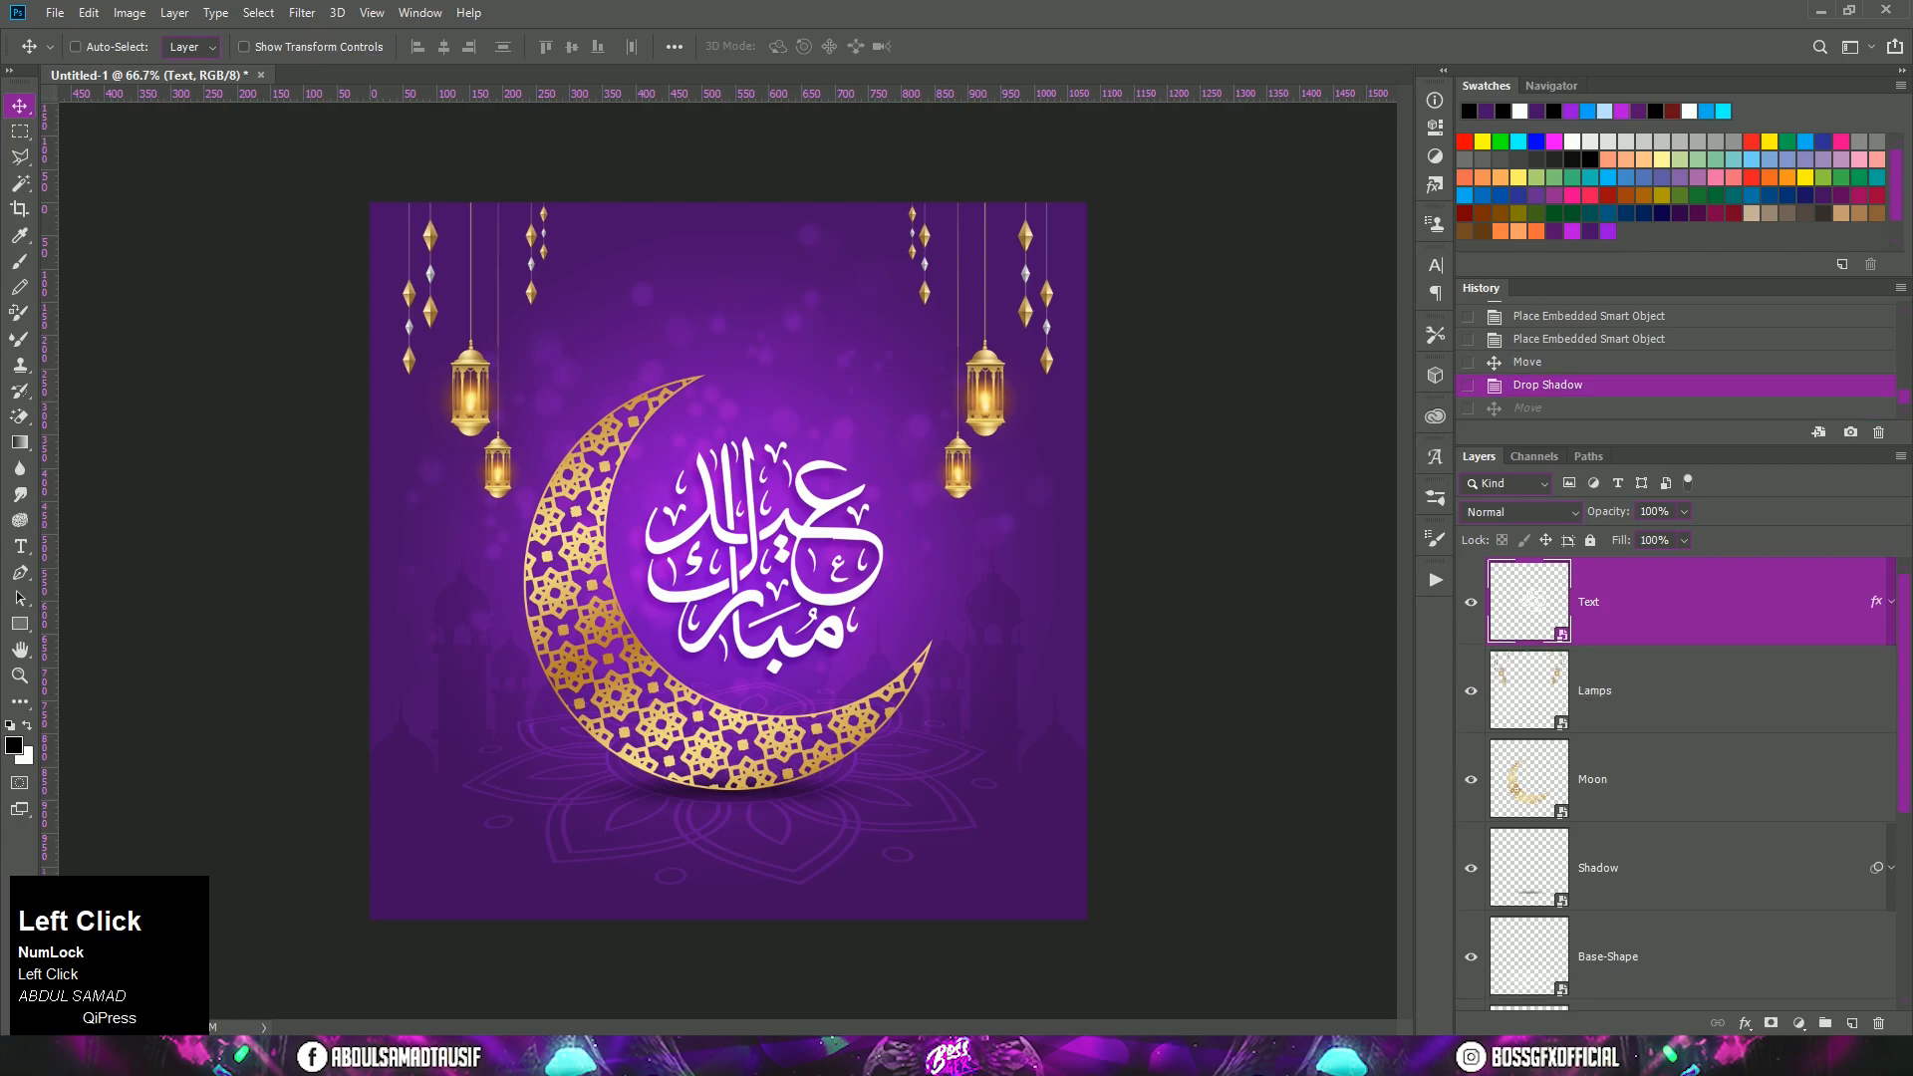
Step: Place Star.png above the Text layer, positioned on the upper tip of the crescent moon
{"action": "key", "text": "alt+Tab"}
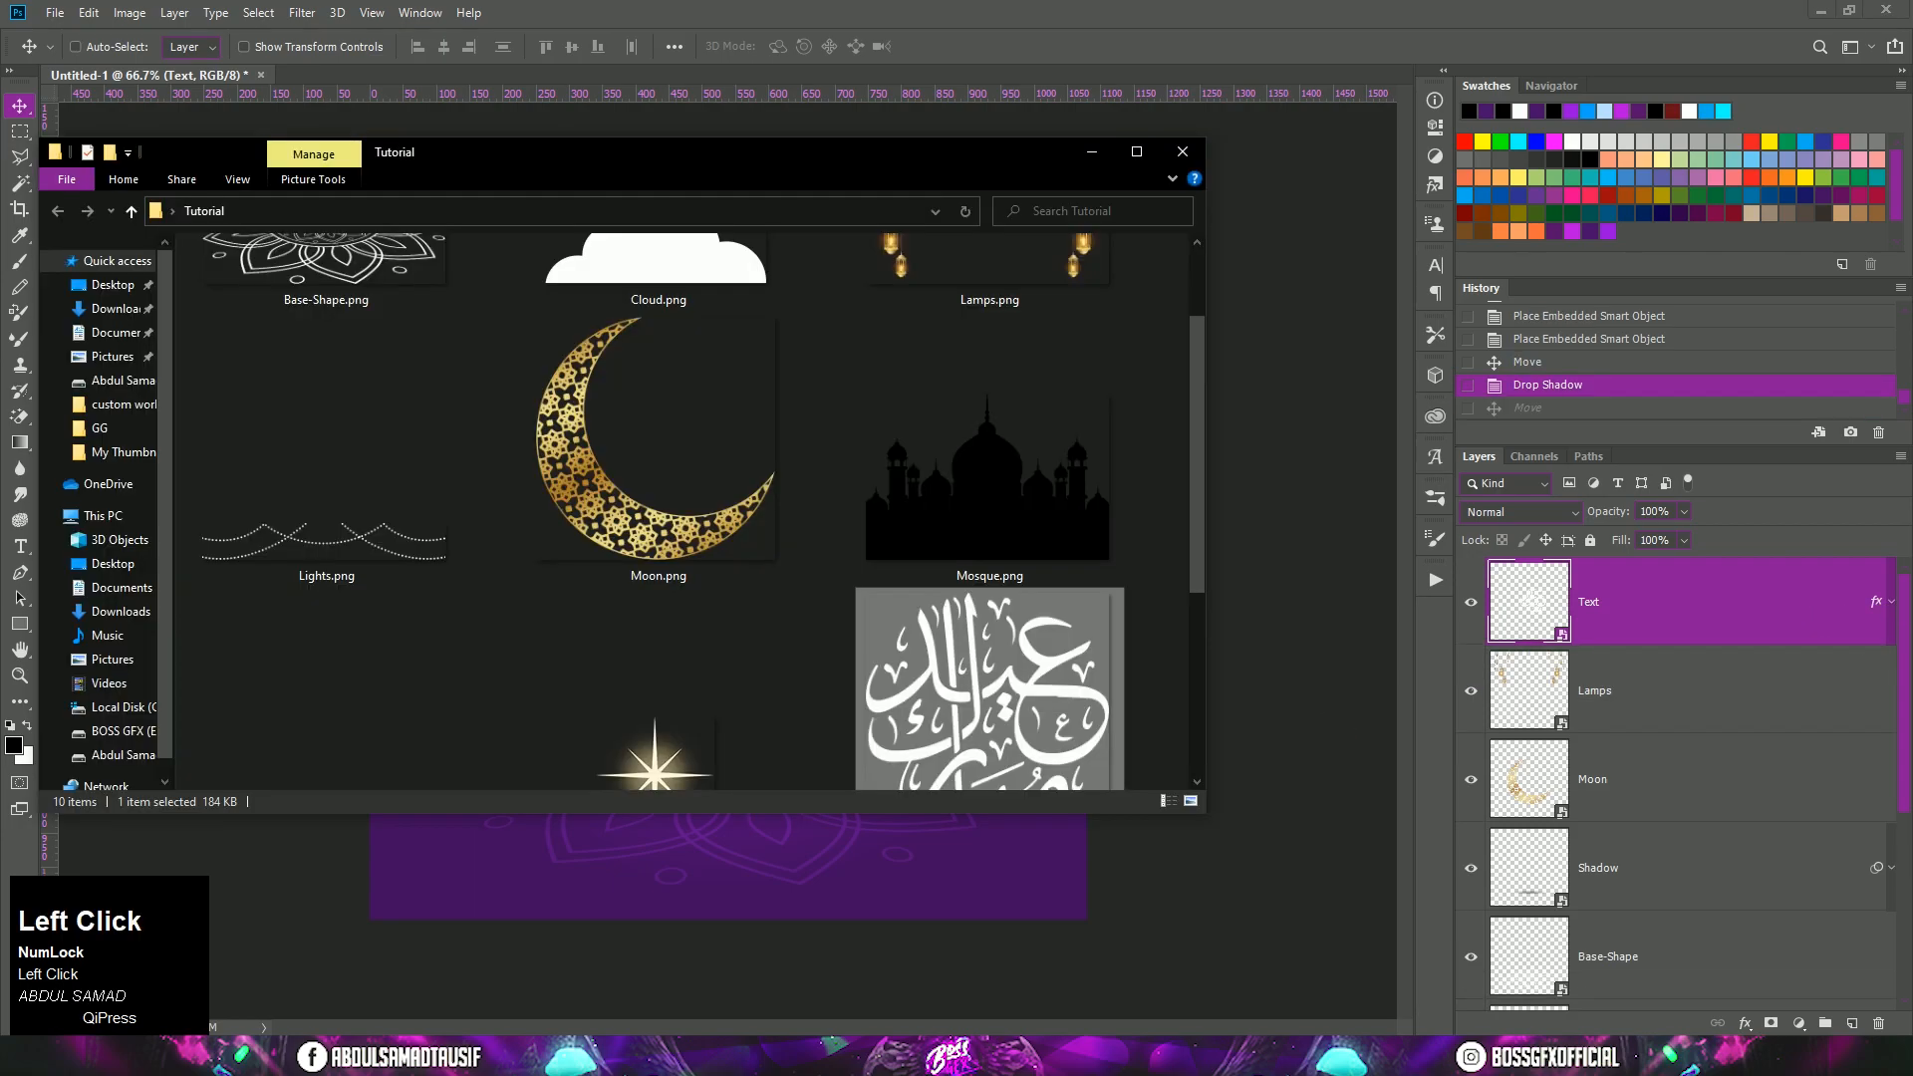
{"action": "left_click_drag", "start_coordinate": [793, 745], "coordinate": [735, 867]}
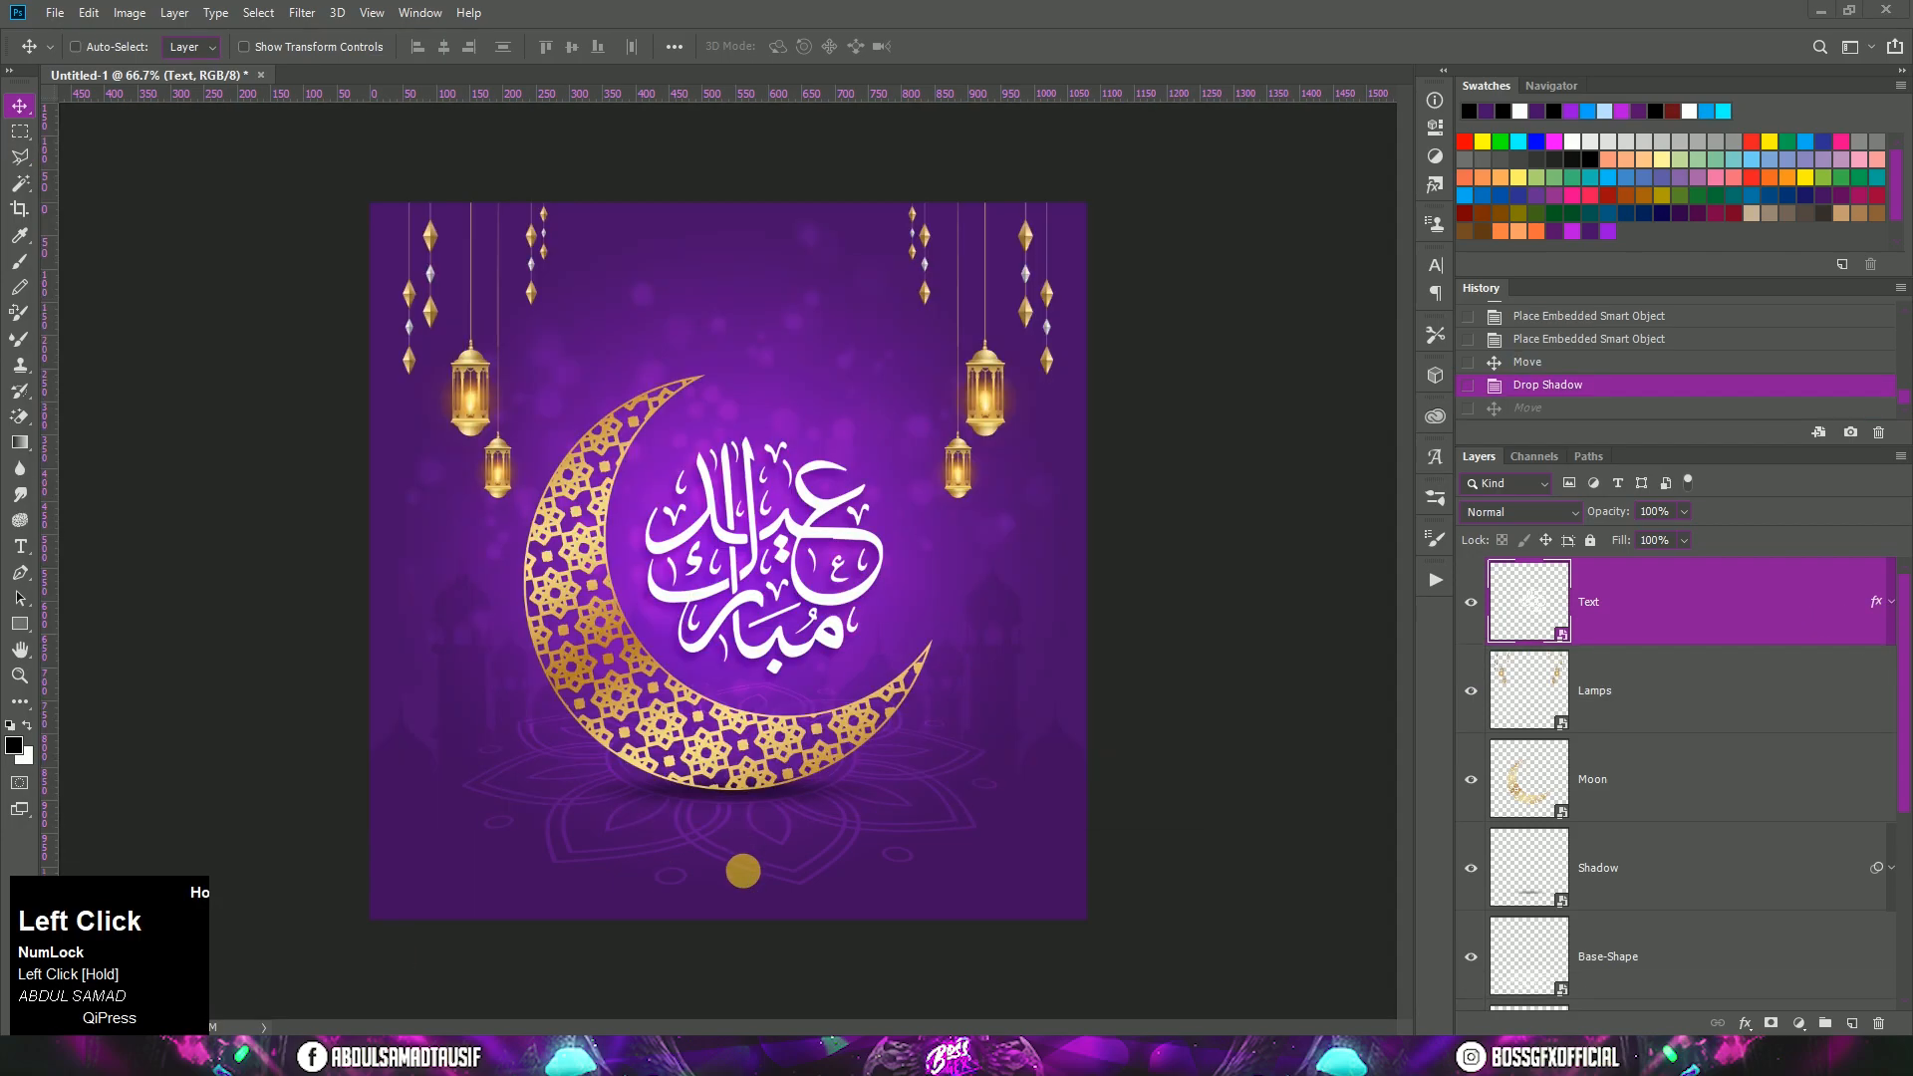
{"action": "left_click_drag", "start_coordinate": [738, 570], "coordinate": [719, 389]}
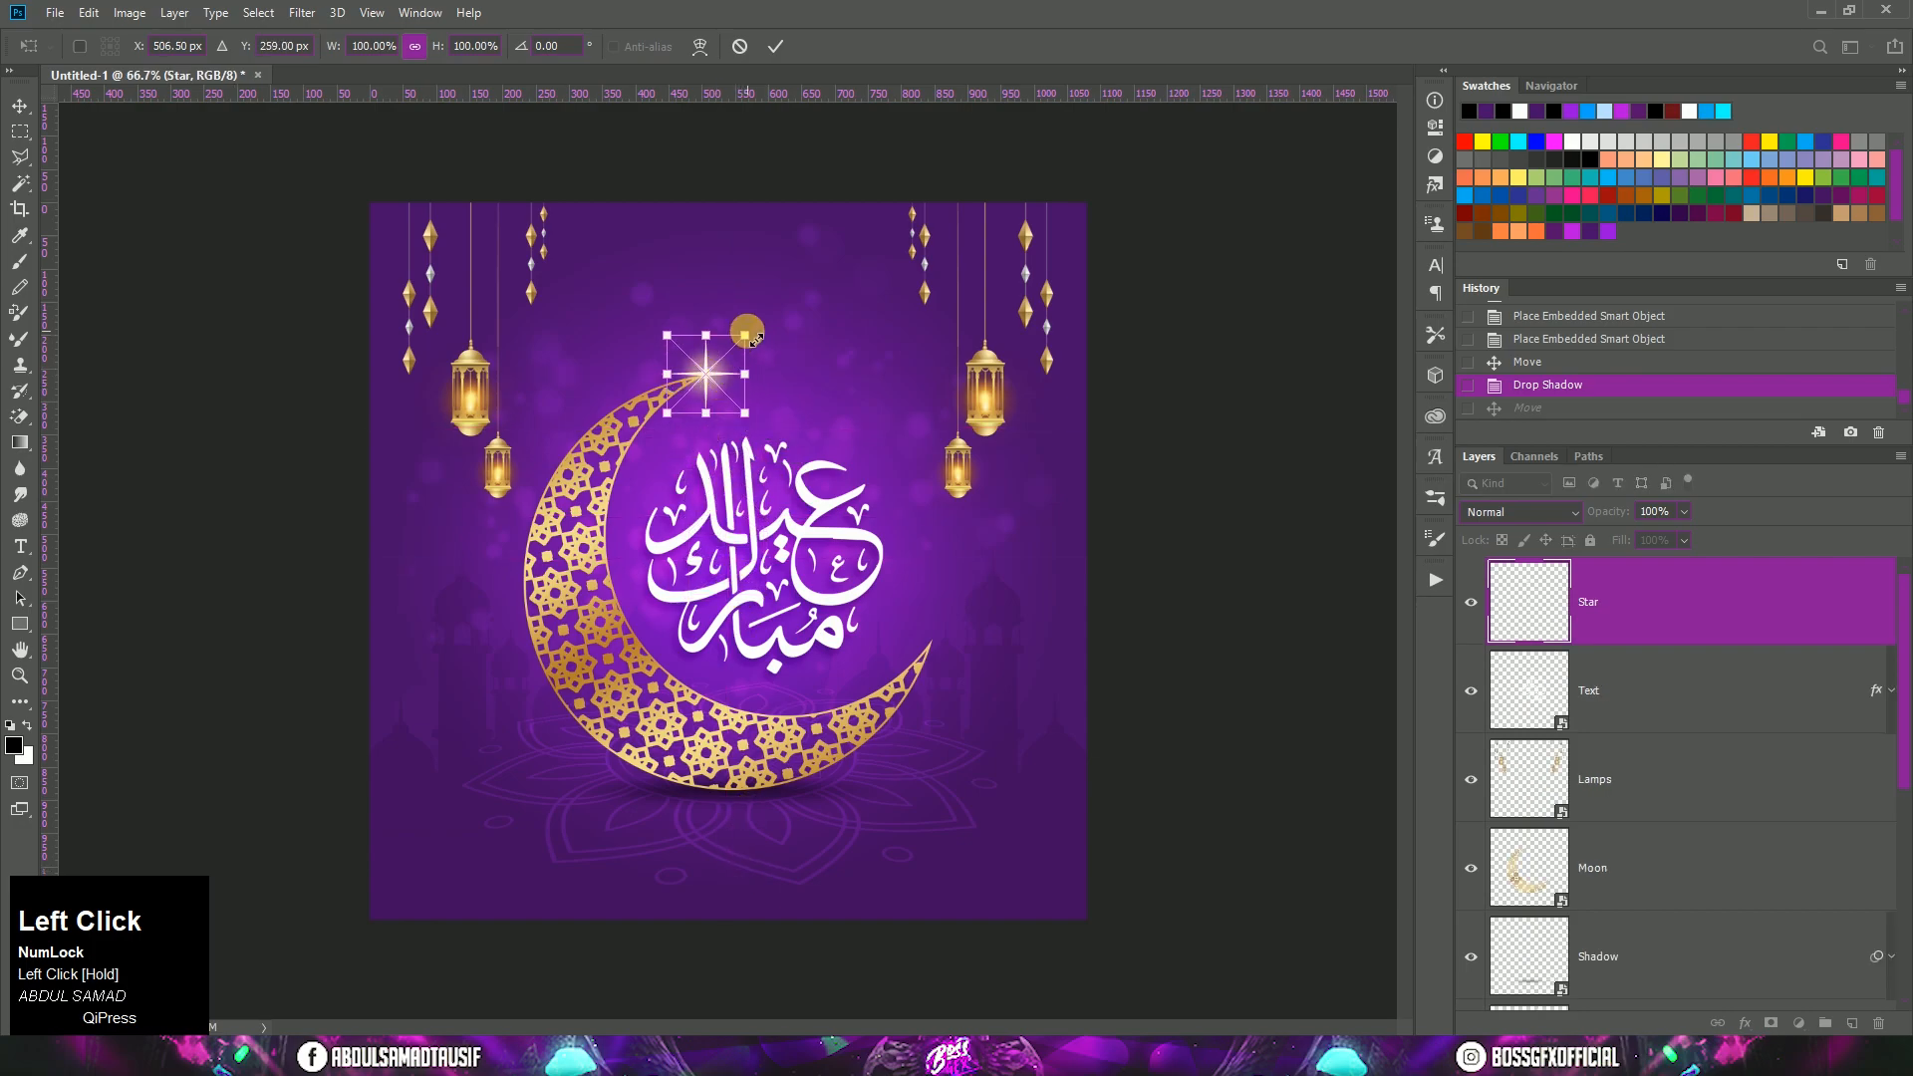
{"action": "double_click", "coordinate": [725, 382]}
Step: Duplicate the Star layer, move the copy to the moon's lower-left outer edge, and scale it to about 84%
{"action": "left_click_drag", "start_coordinate": [1774, 620], "coordinate": [1852, 1024]}
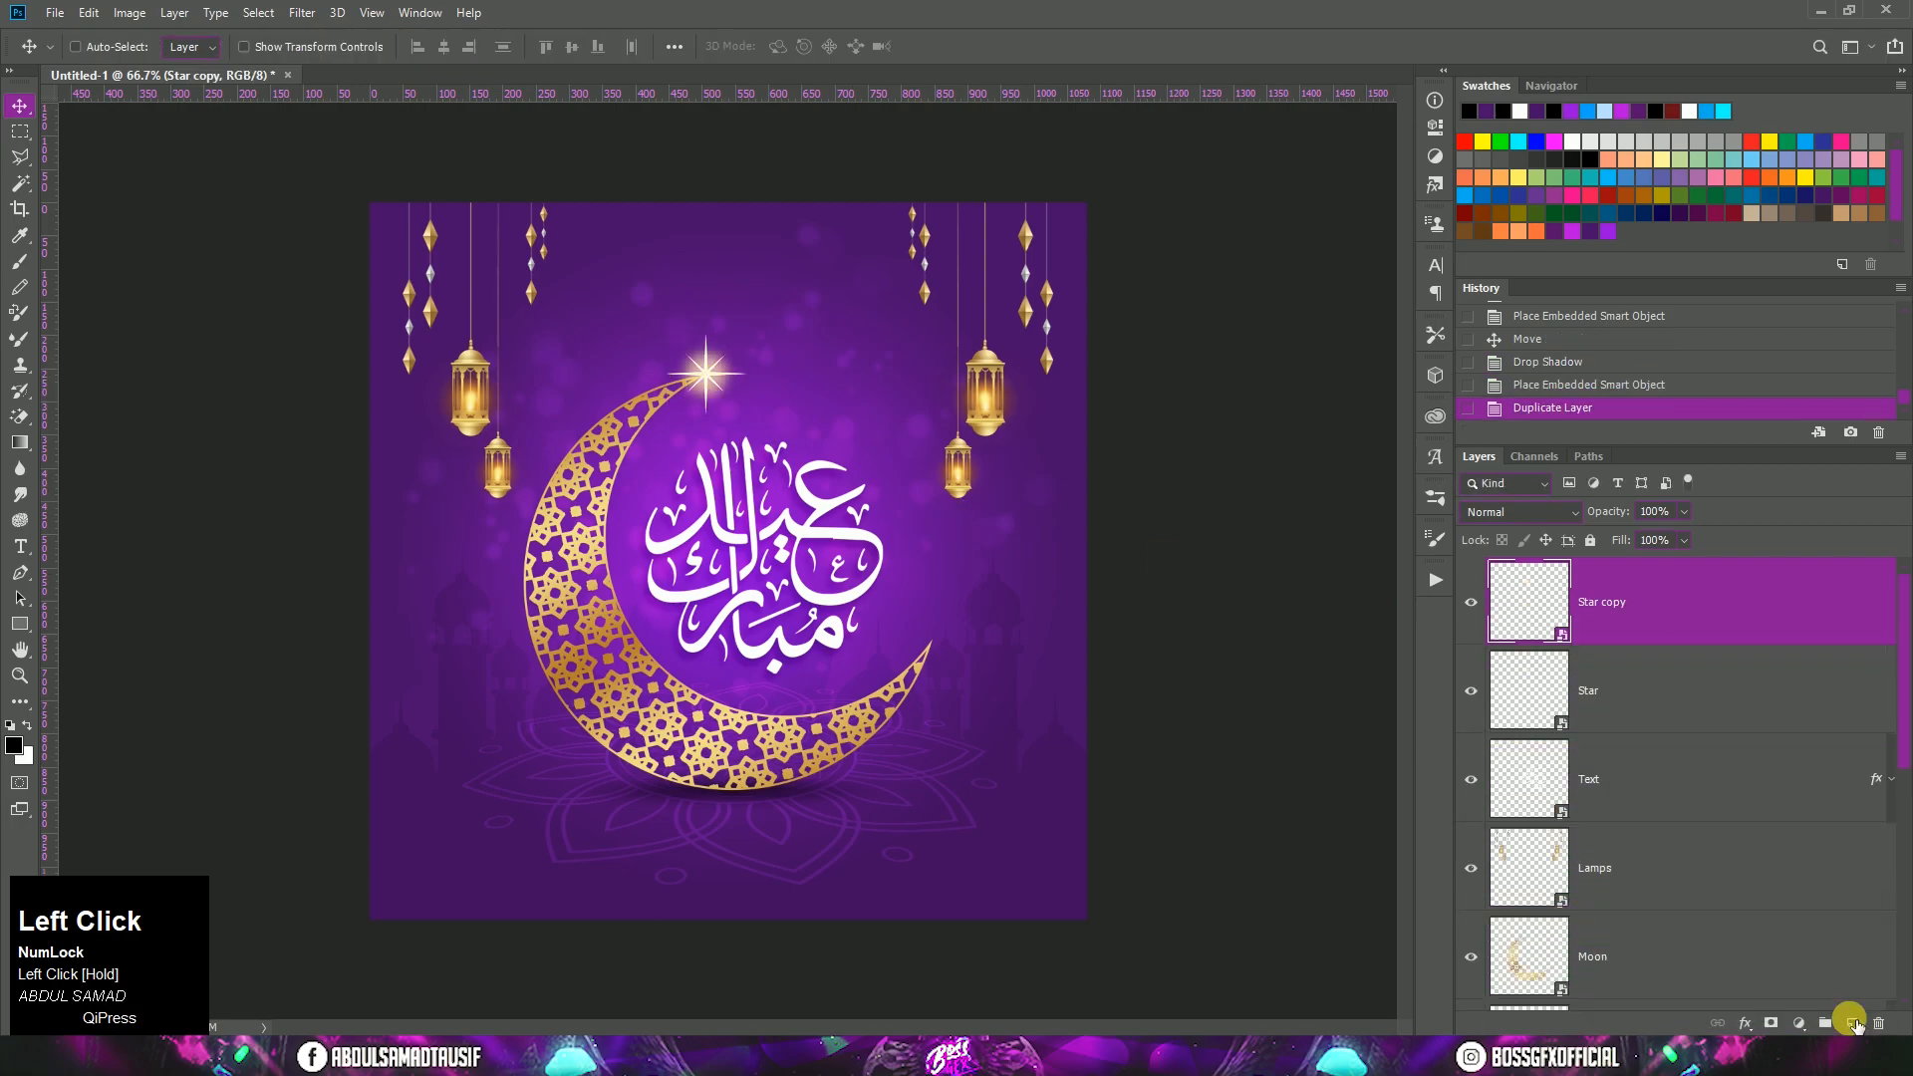
{"action": "left_click_drag", "start_coordinate": [703, 394], "coordinate": [566, 688]}
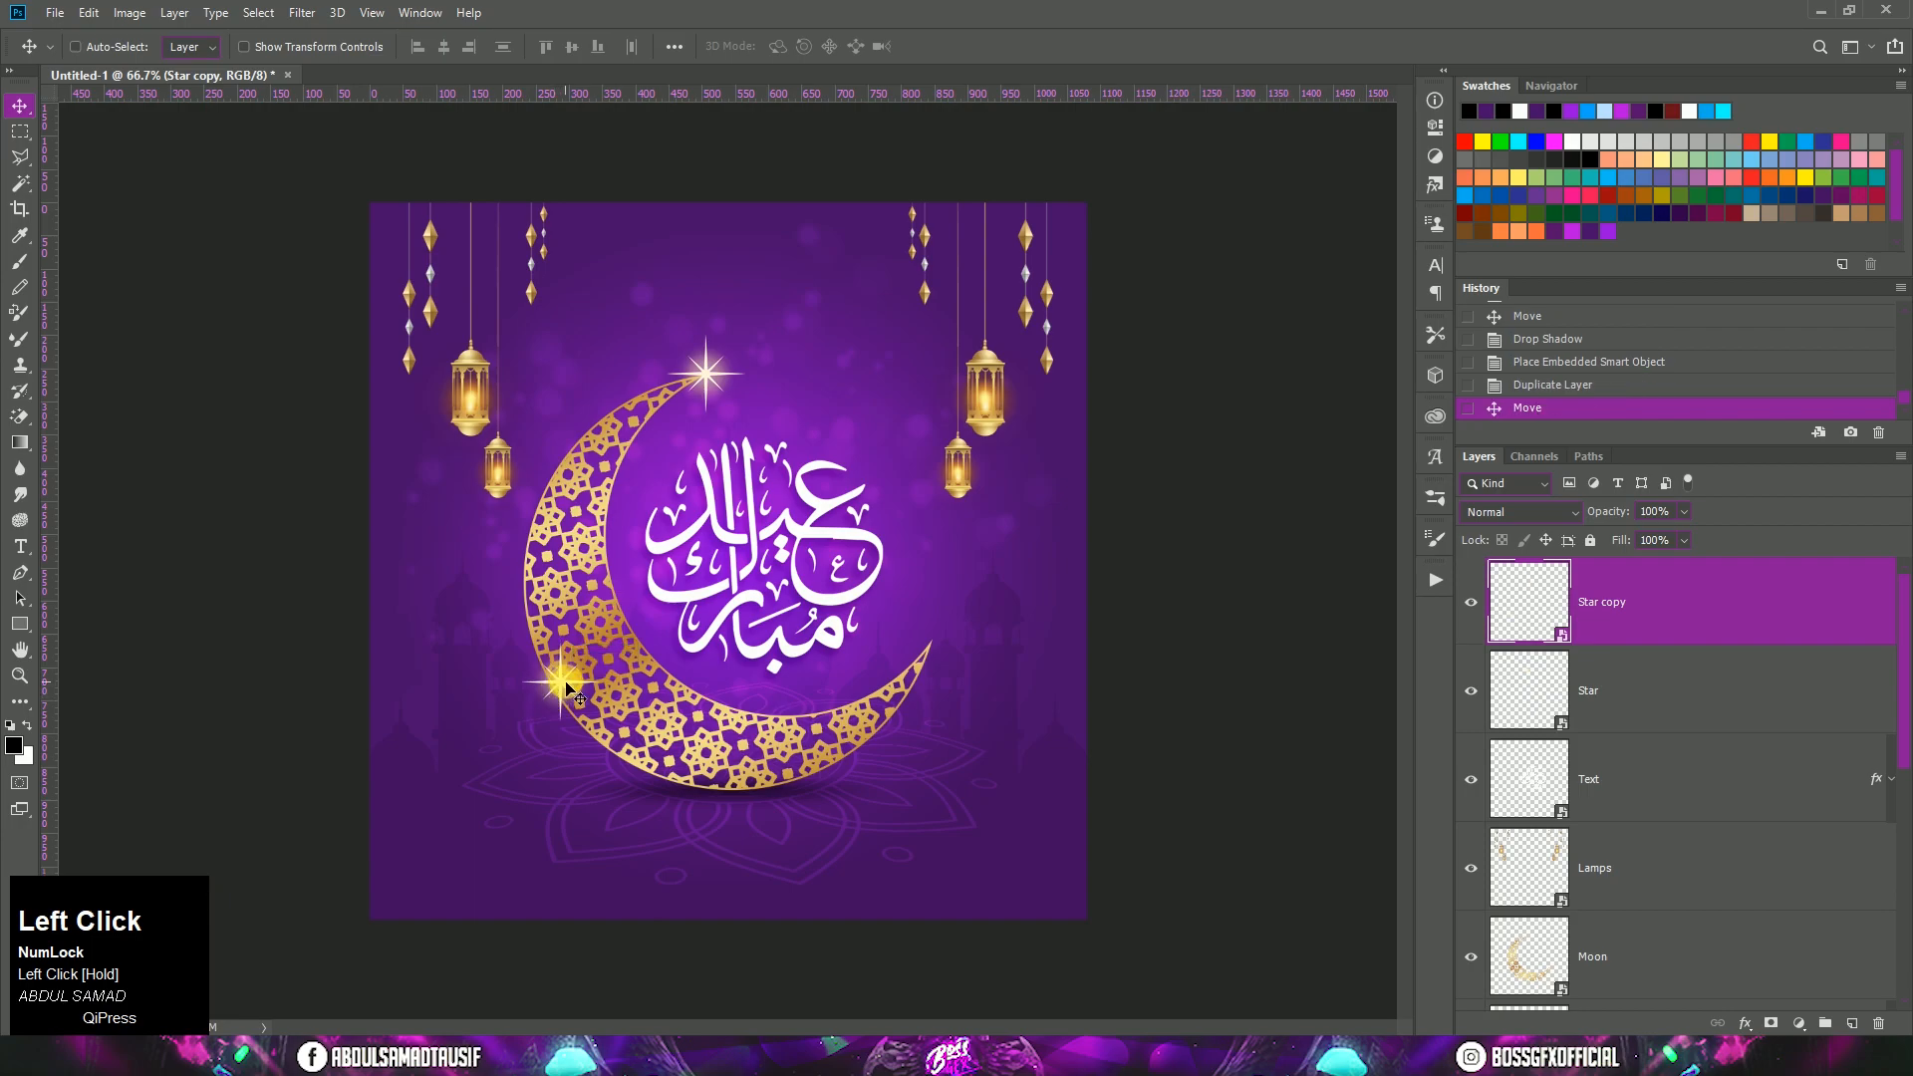
{"action": "left_click", "coordinate": [89, 12]}
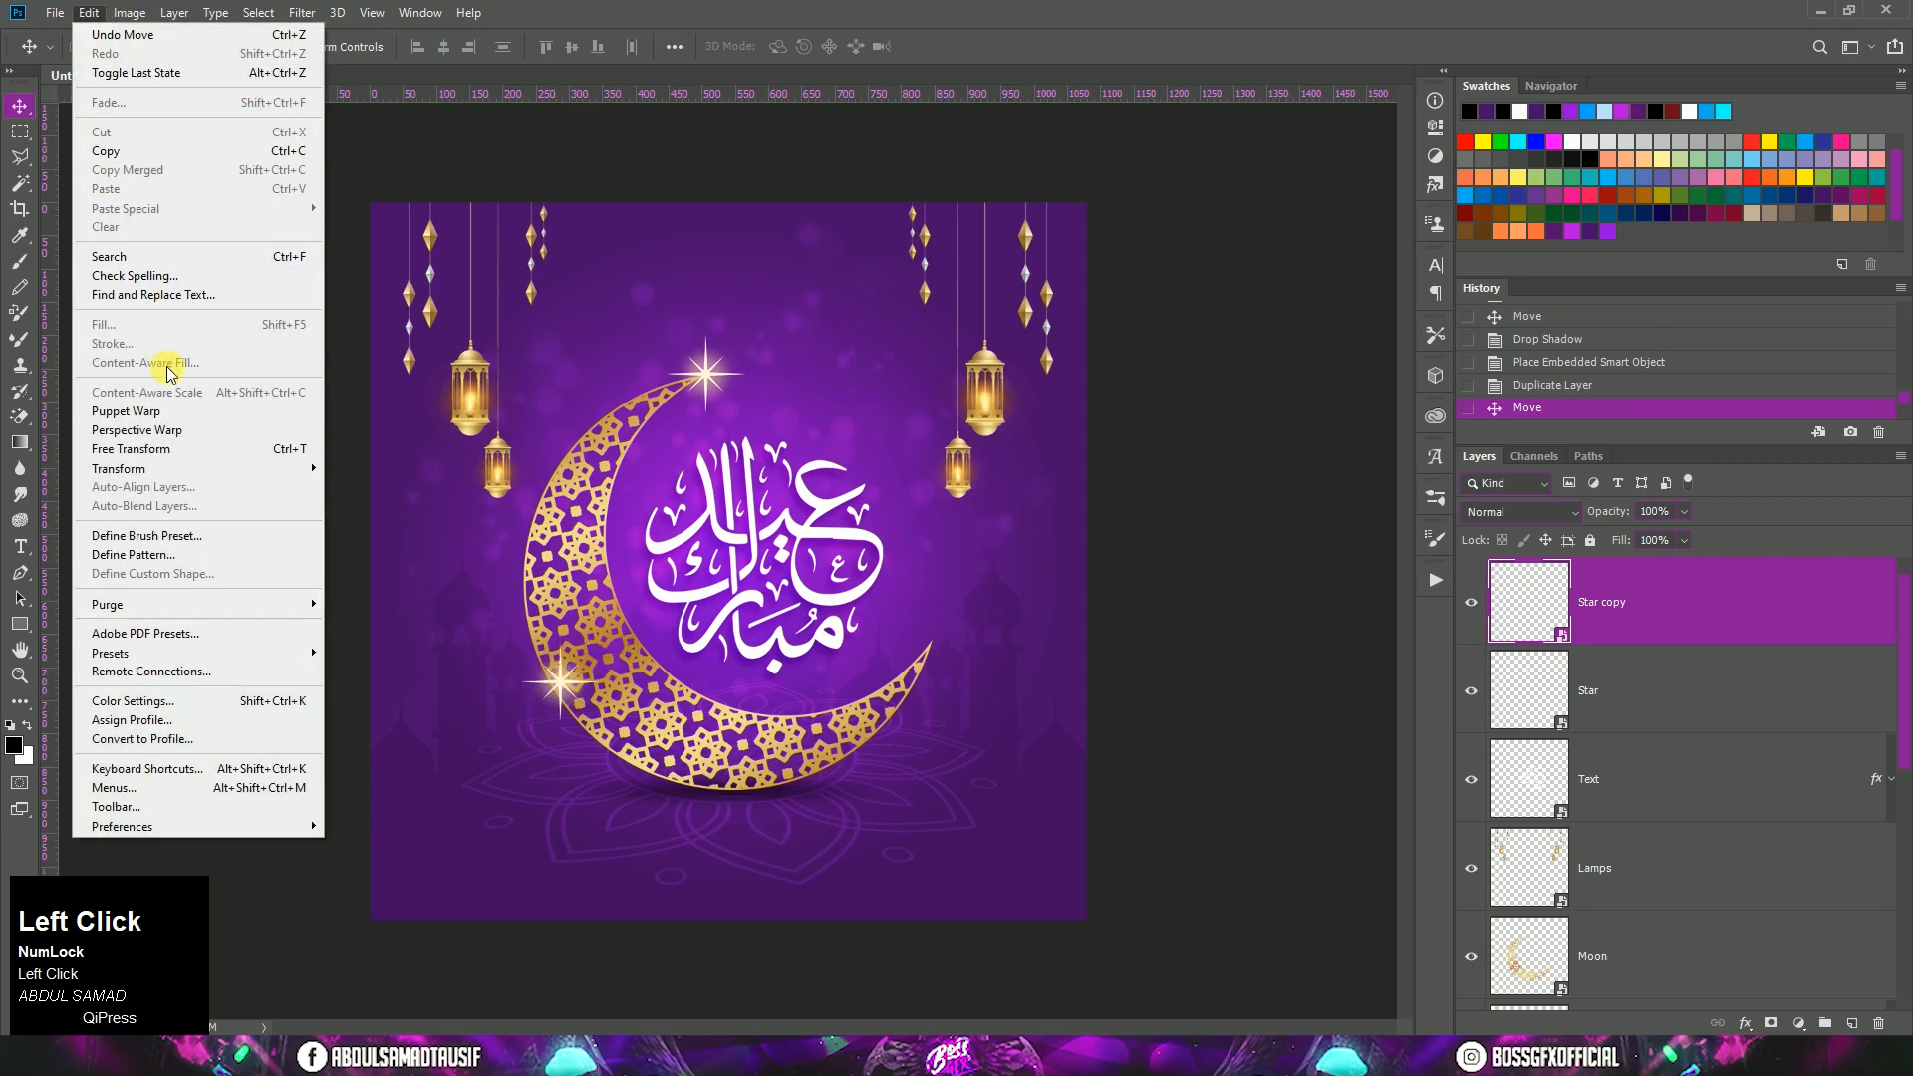
{"action": "left_click", "coordinate": [170, 450]}
{"action": "left_click_drag", "start_coordinate": [611, 650], "coordinate": [601, 664]}
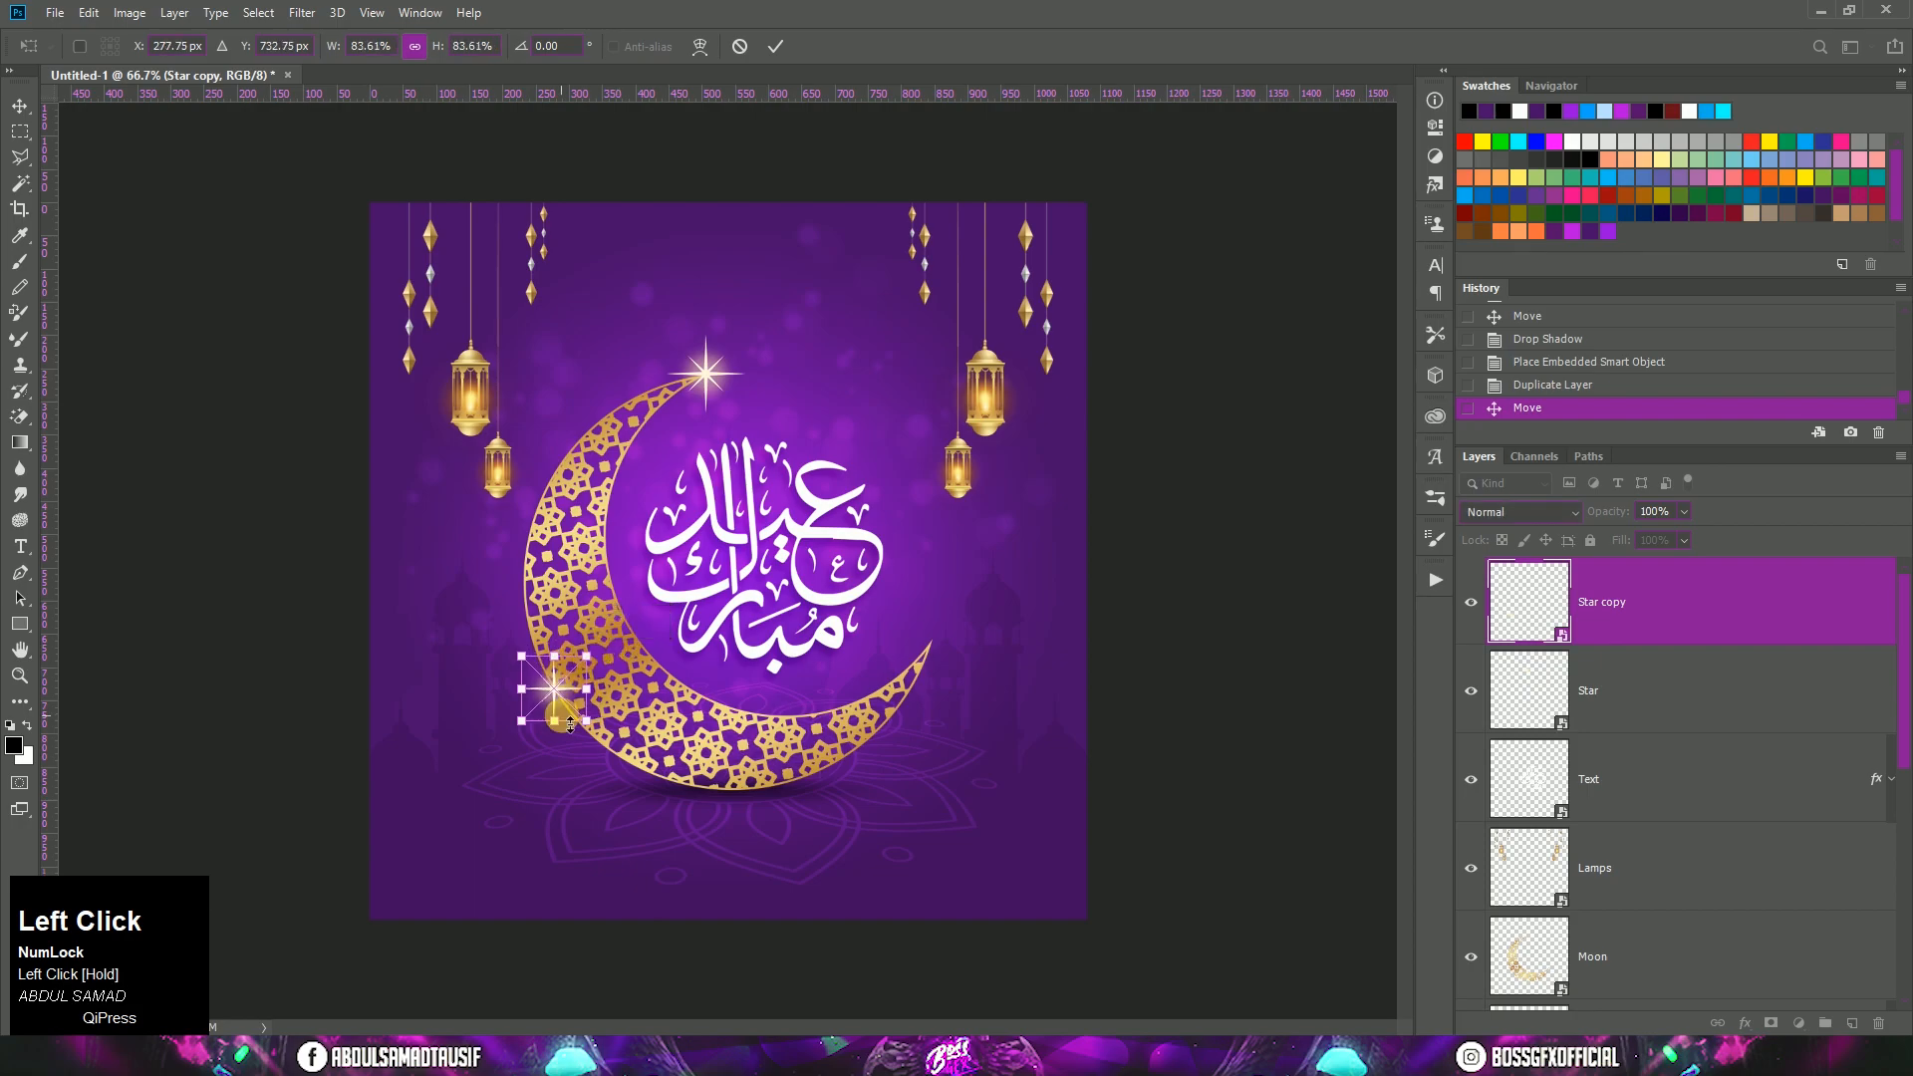
{"action": "double_click", "coordinate": [563, 699]}
Step: Duplicate the Star copy layer, move the new star to the crescent's right tip, shrink it slightly, and nudge it right
{"action": "left_click_drag", "start_coordinate": [1667, 638], "coordinate": [1865, 1026]}
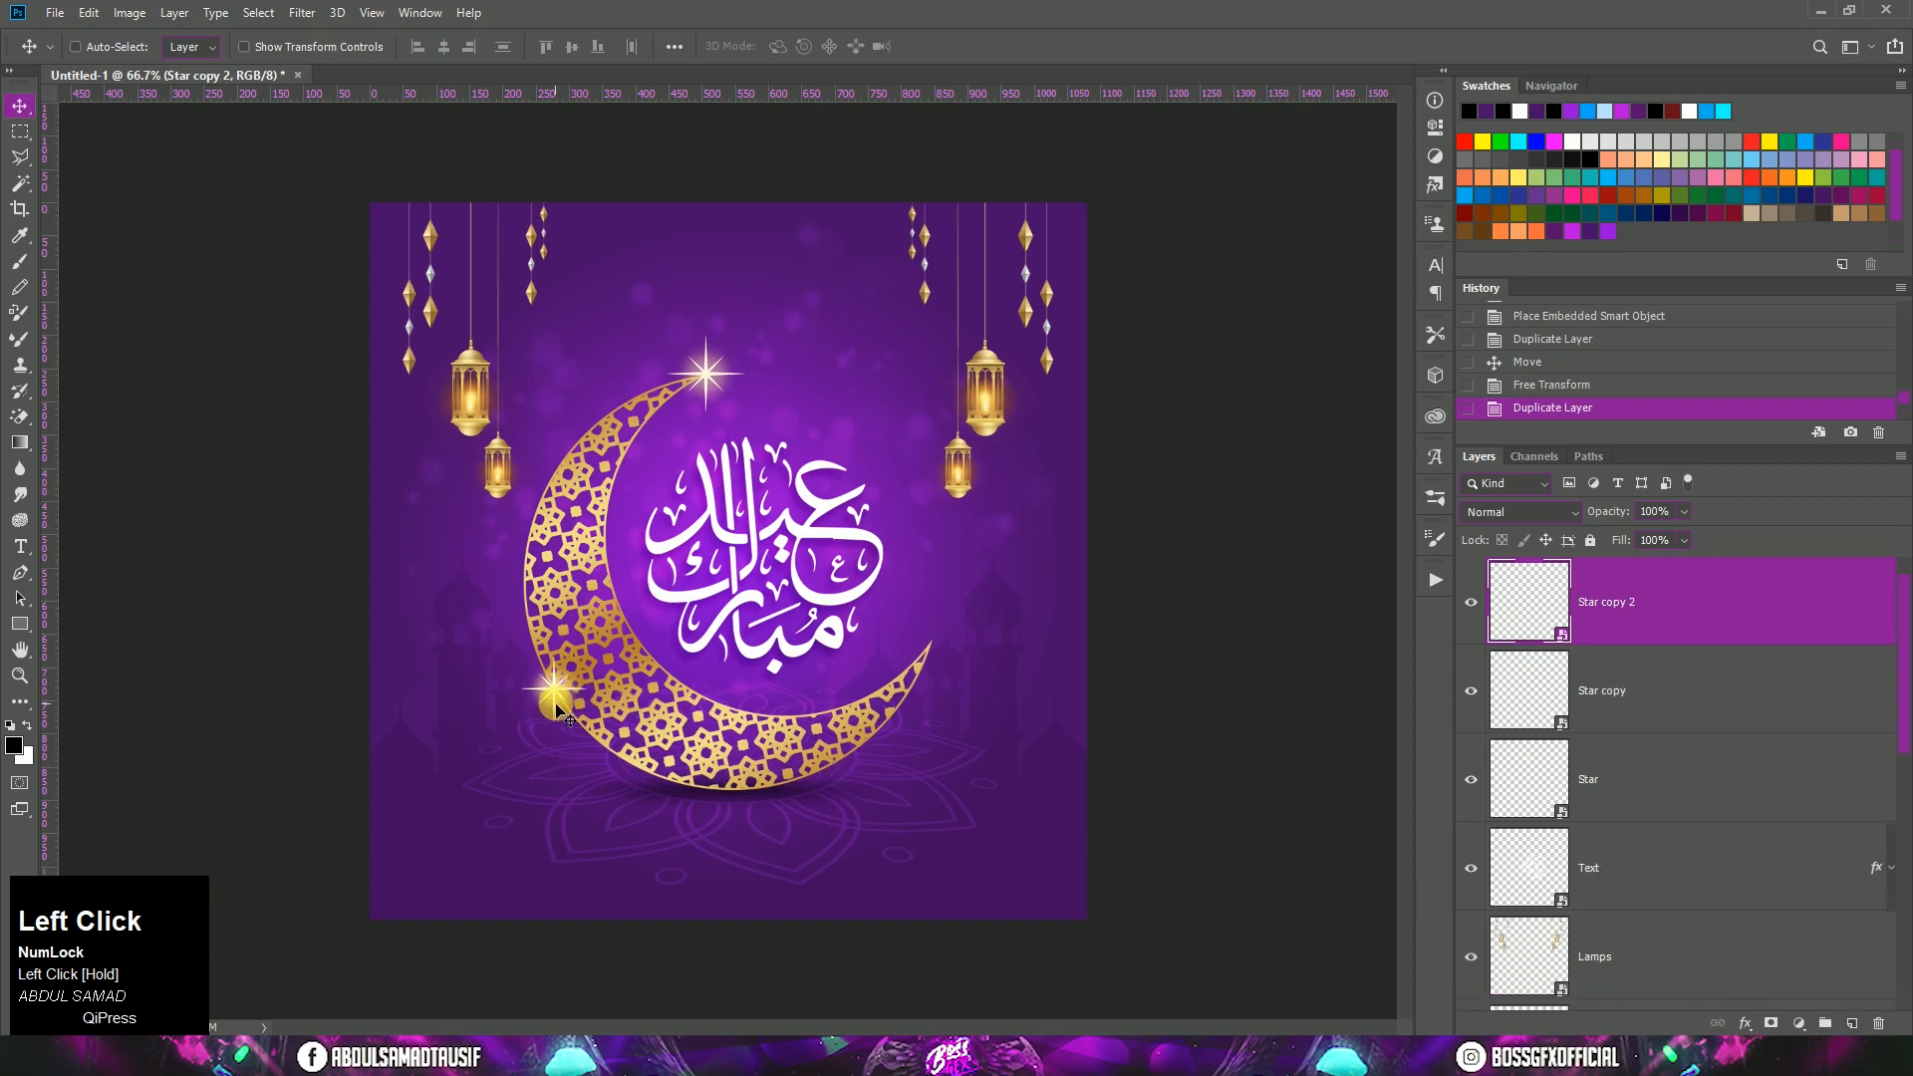
{"action": "left_click_drag", "start_coordinate": [579, 700], "coordinate": [932, 660]}
{"action": "left_click", "coordinate": [91, 14]}
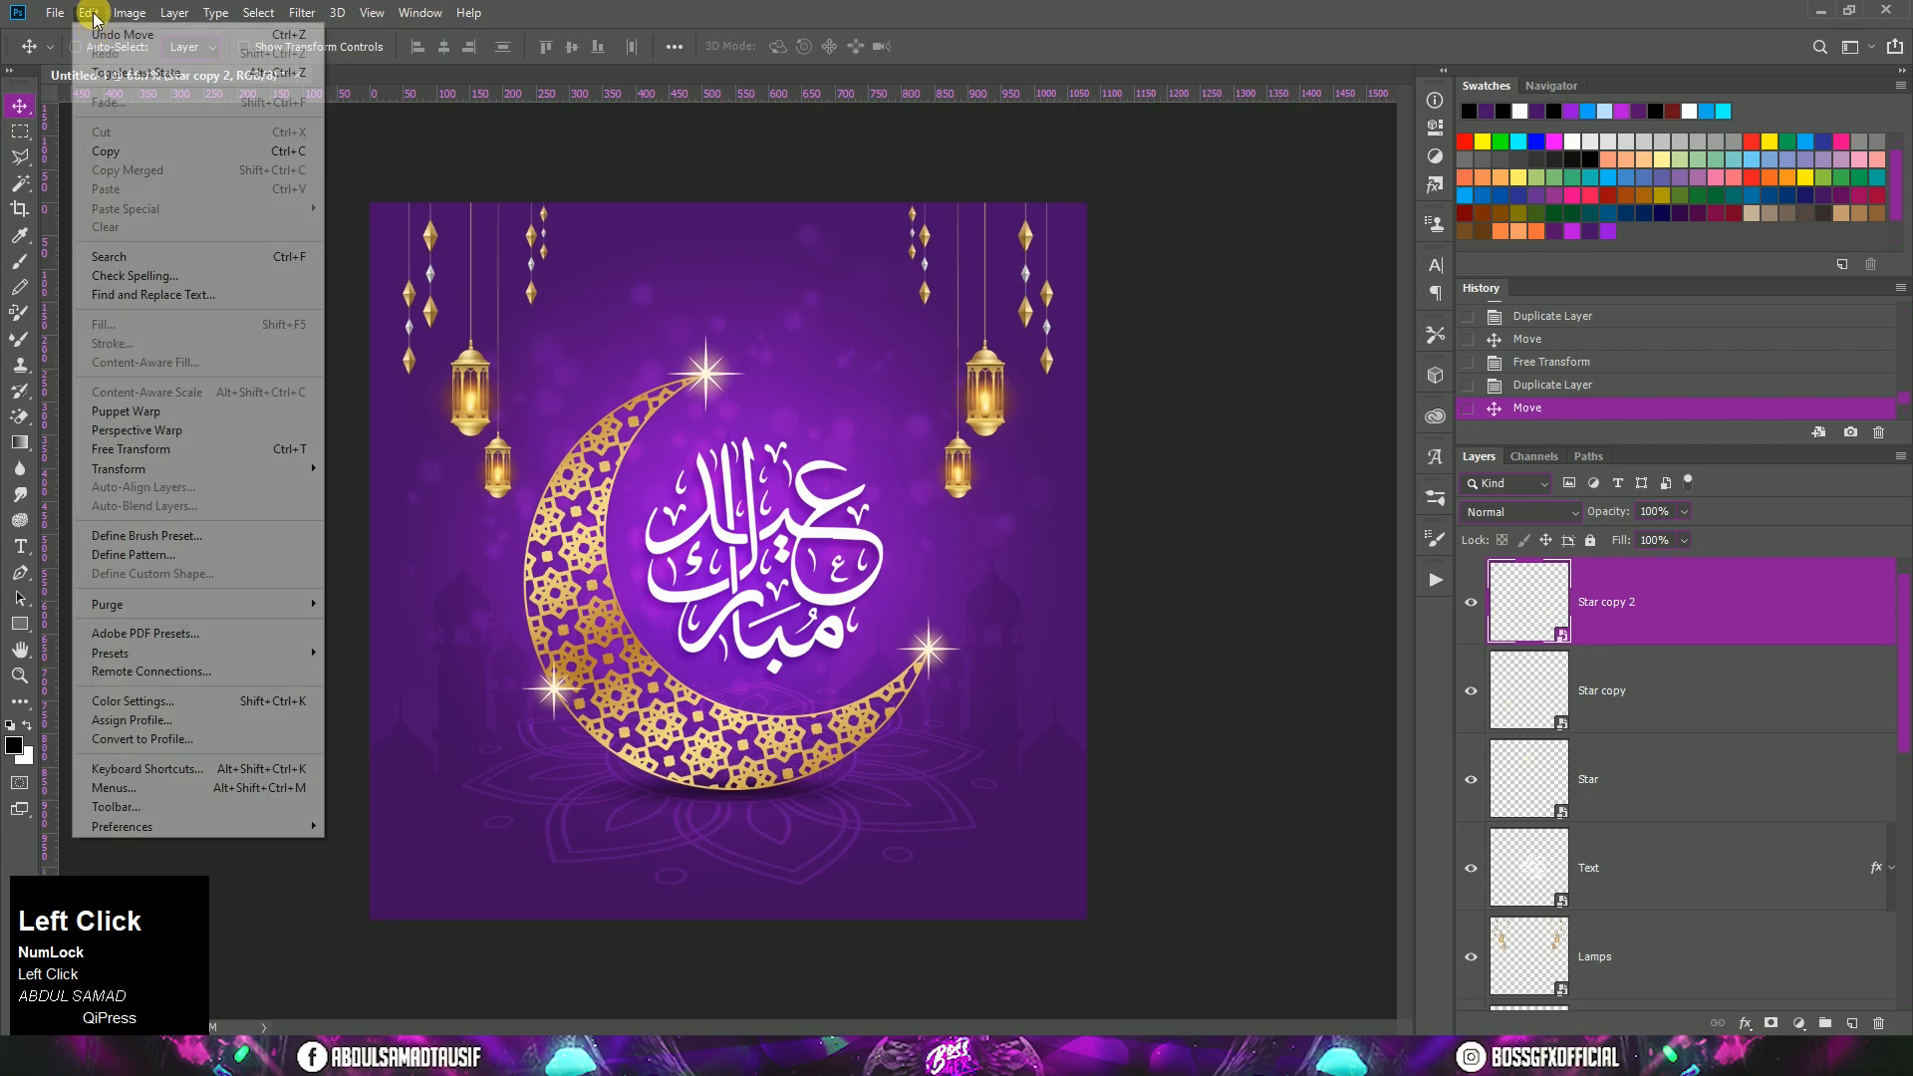
{"action": "left_click", "coordinate": [191, 449]}
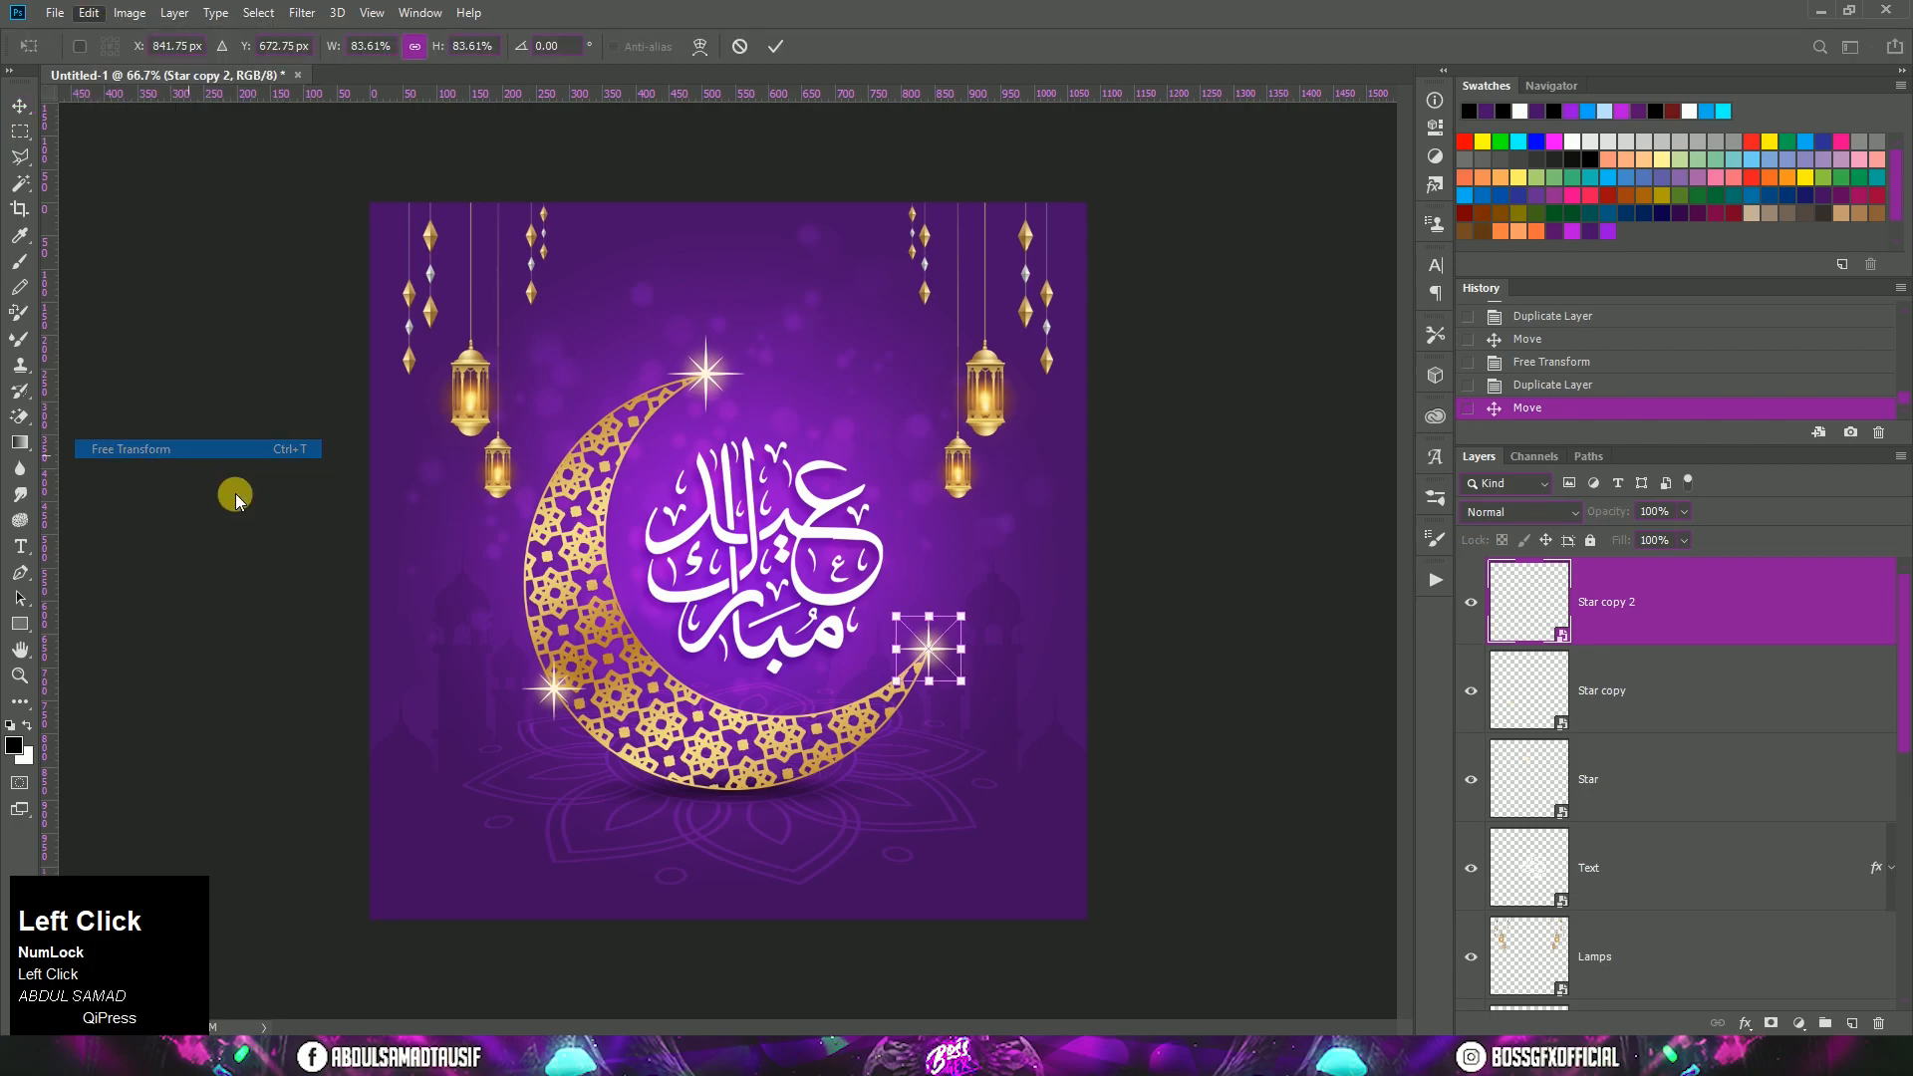
{"action": "left_click_drag", "start_coordinate": [898, 682], "coordinate": [943, 651]}
{"action": "key", "text": "Return"}
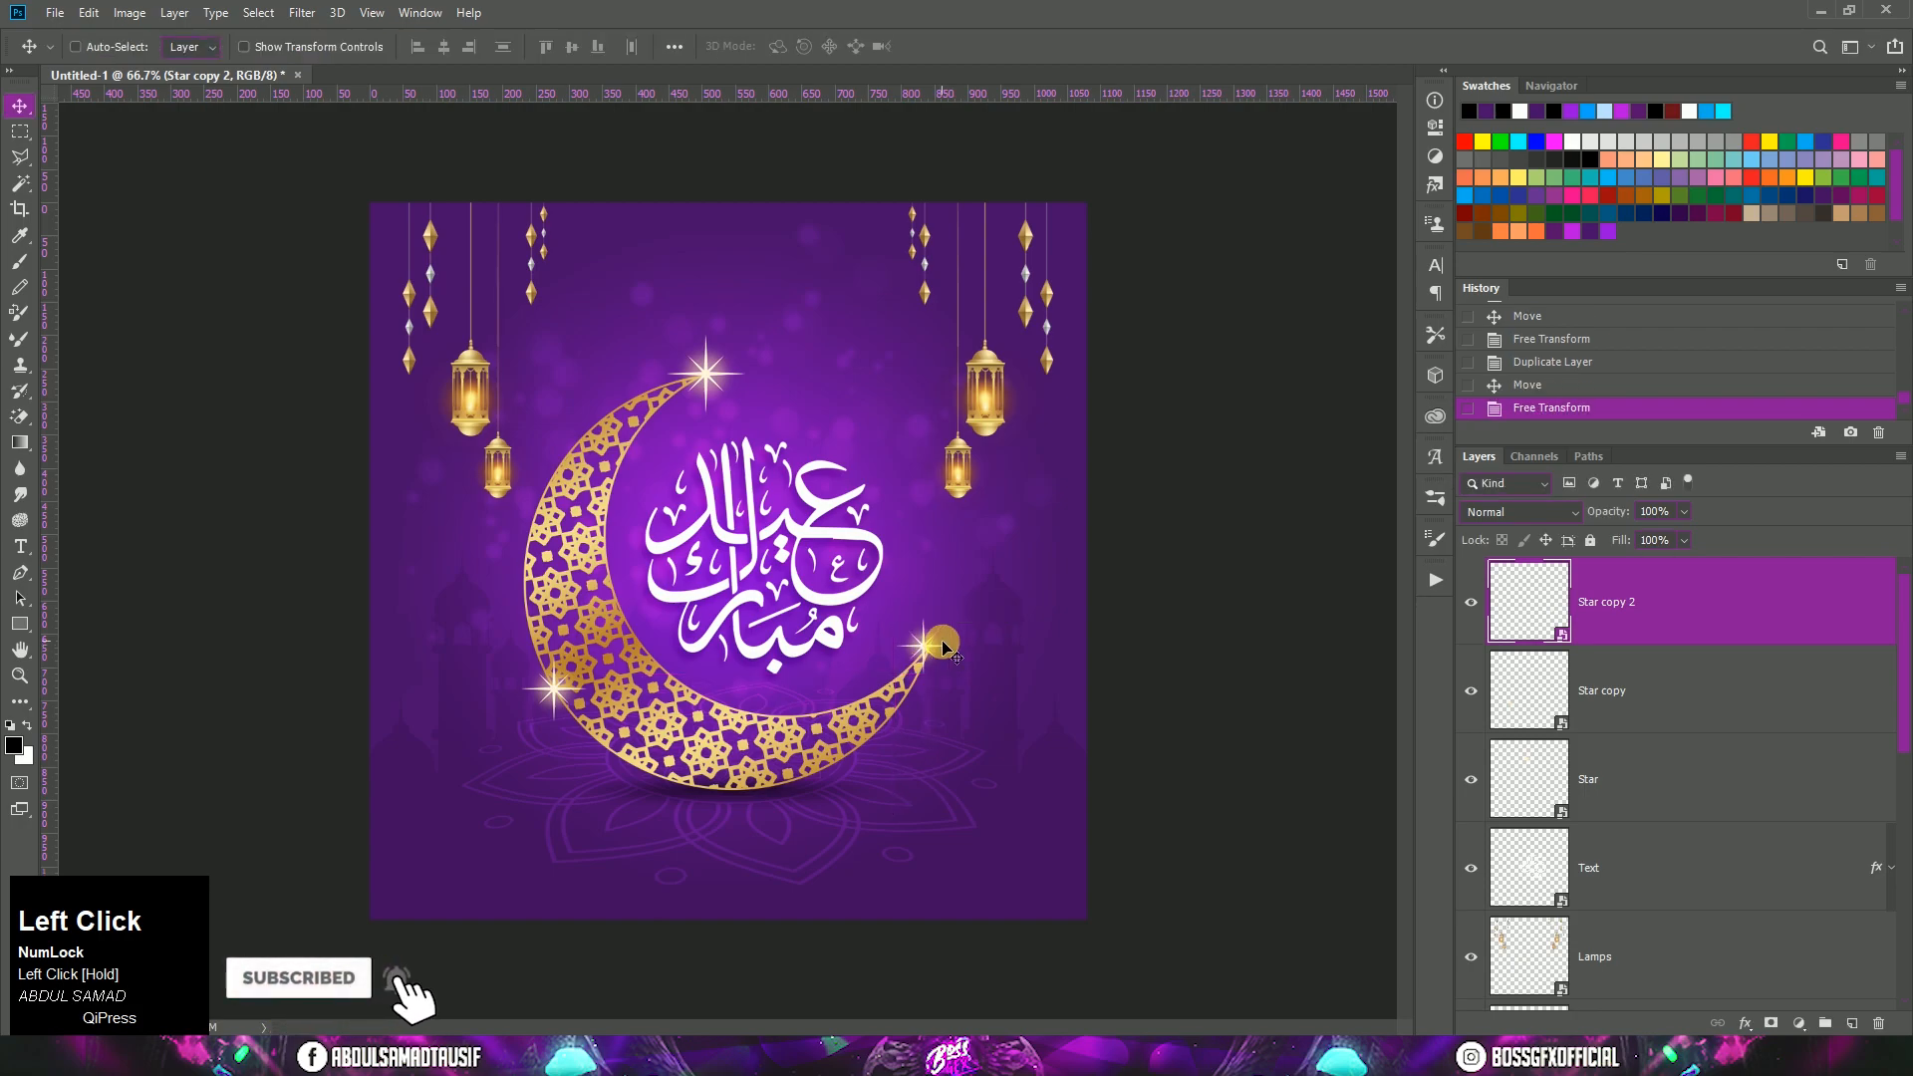
{"action": "key", "text": "Right"}
{"action": "key", "text": "Right"}
{"action": "key", "text": "Right"}
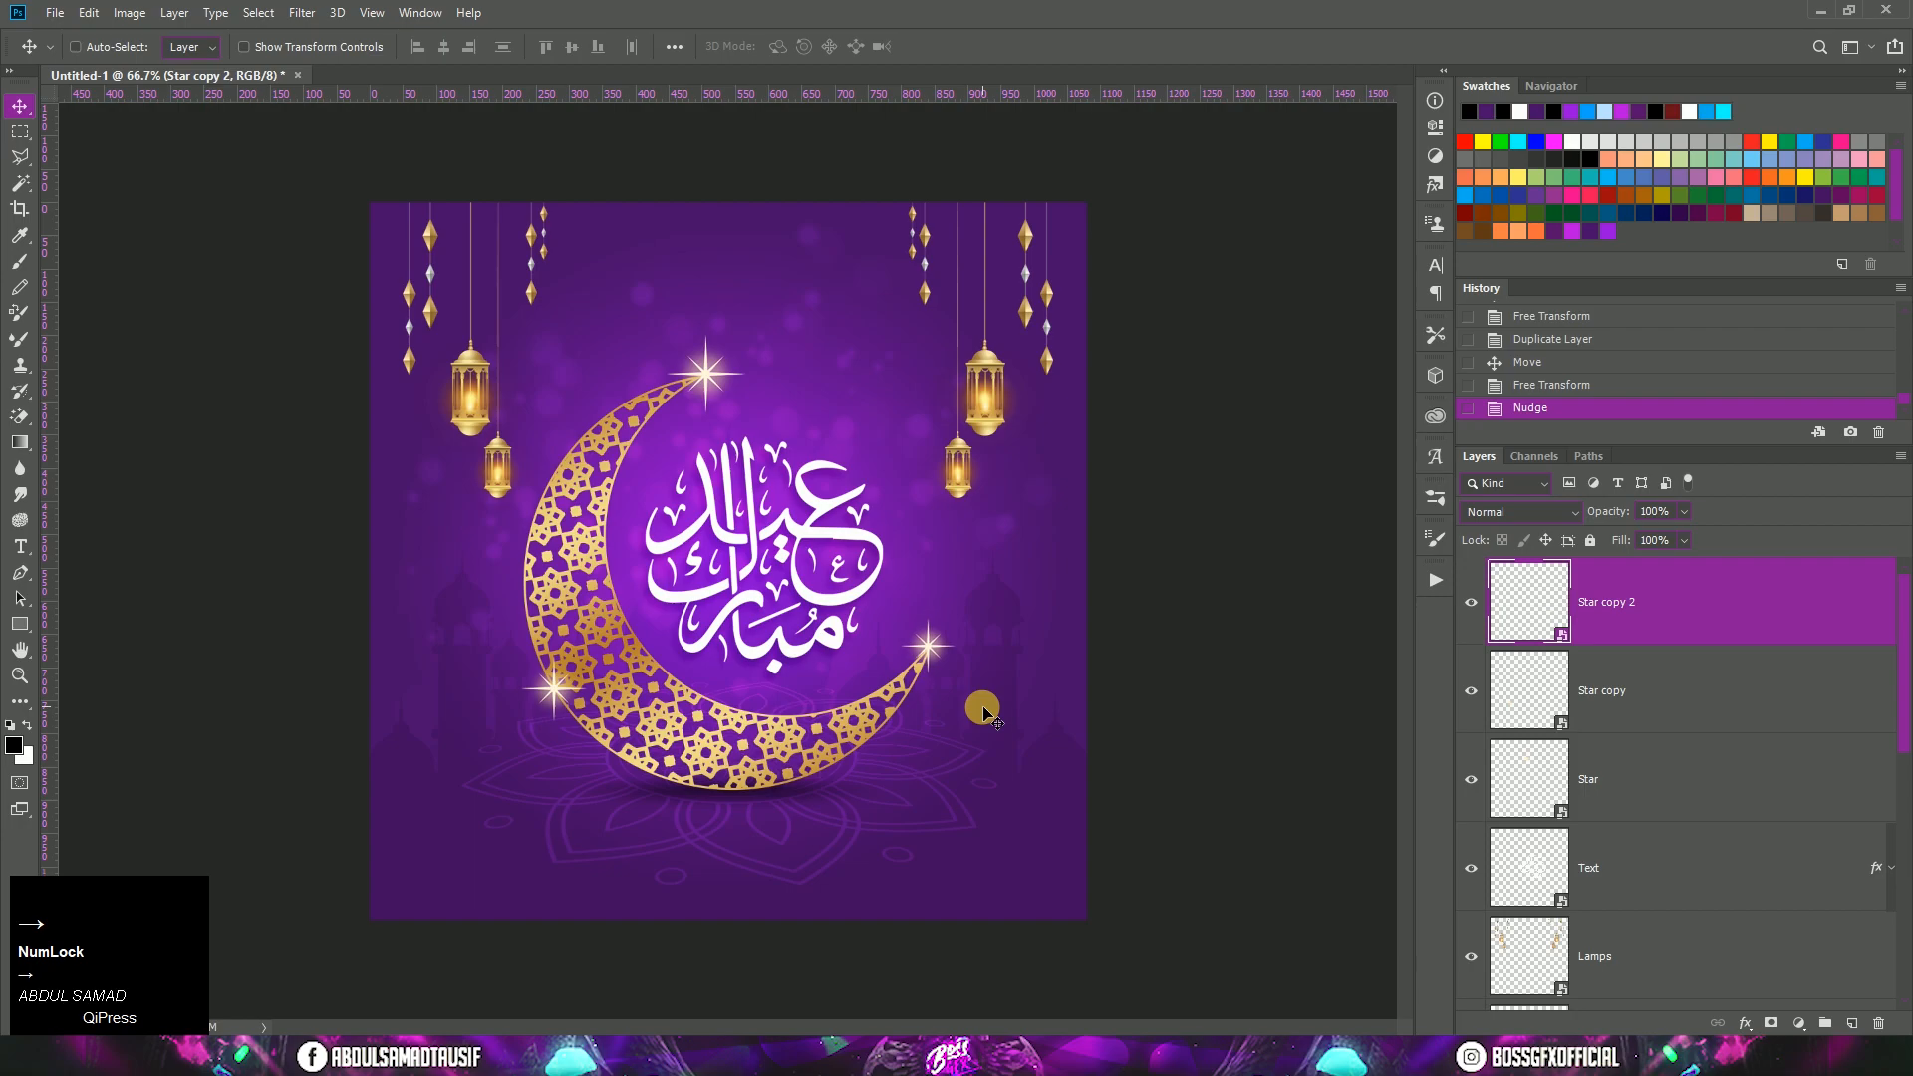
Step: Select the original Star layer and toggle its visibility off and on to check which star it is
{"action": "left_click", "coordinate": [1678, 795]}
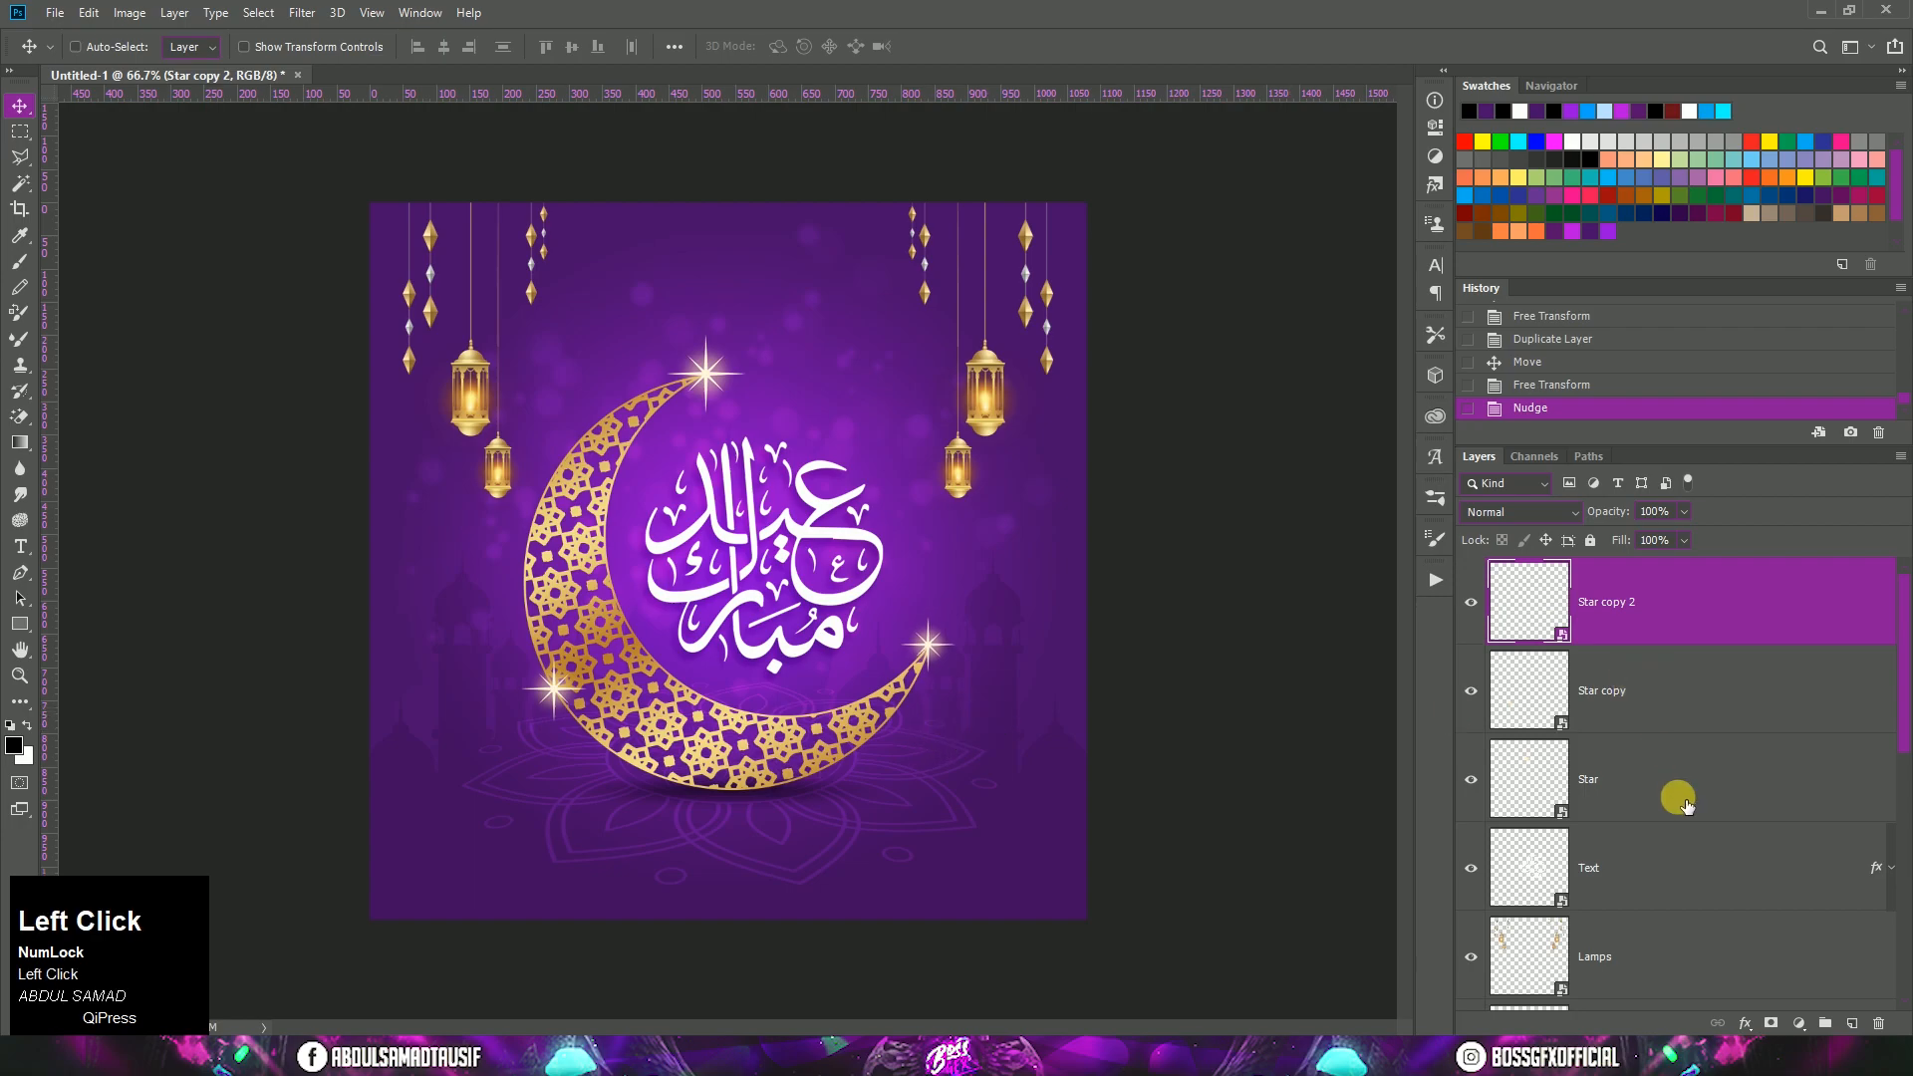
{"action": "left_click", "coordinate": [1476, 790]}
{"action": "left_click", "coordinate": [1476, 790]}
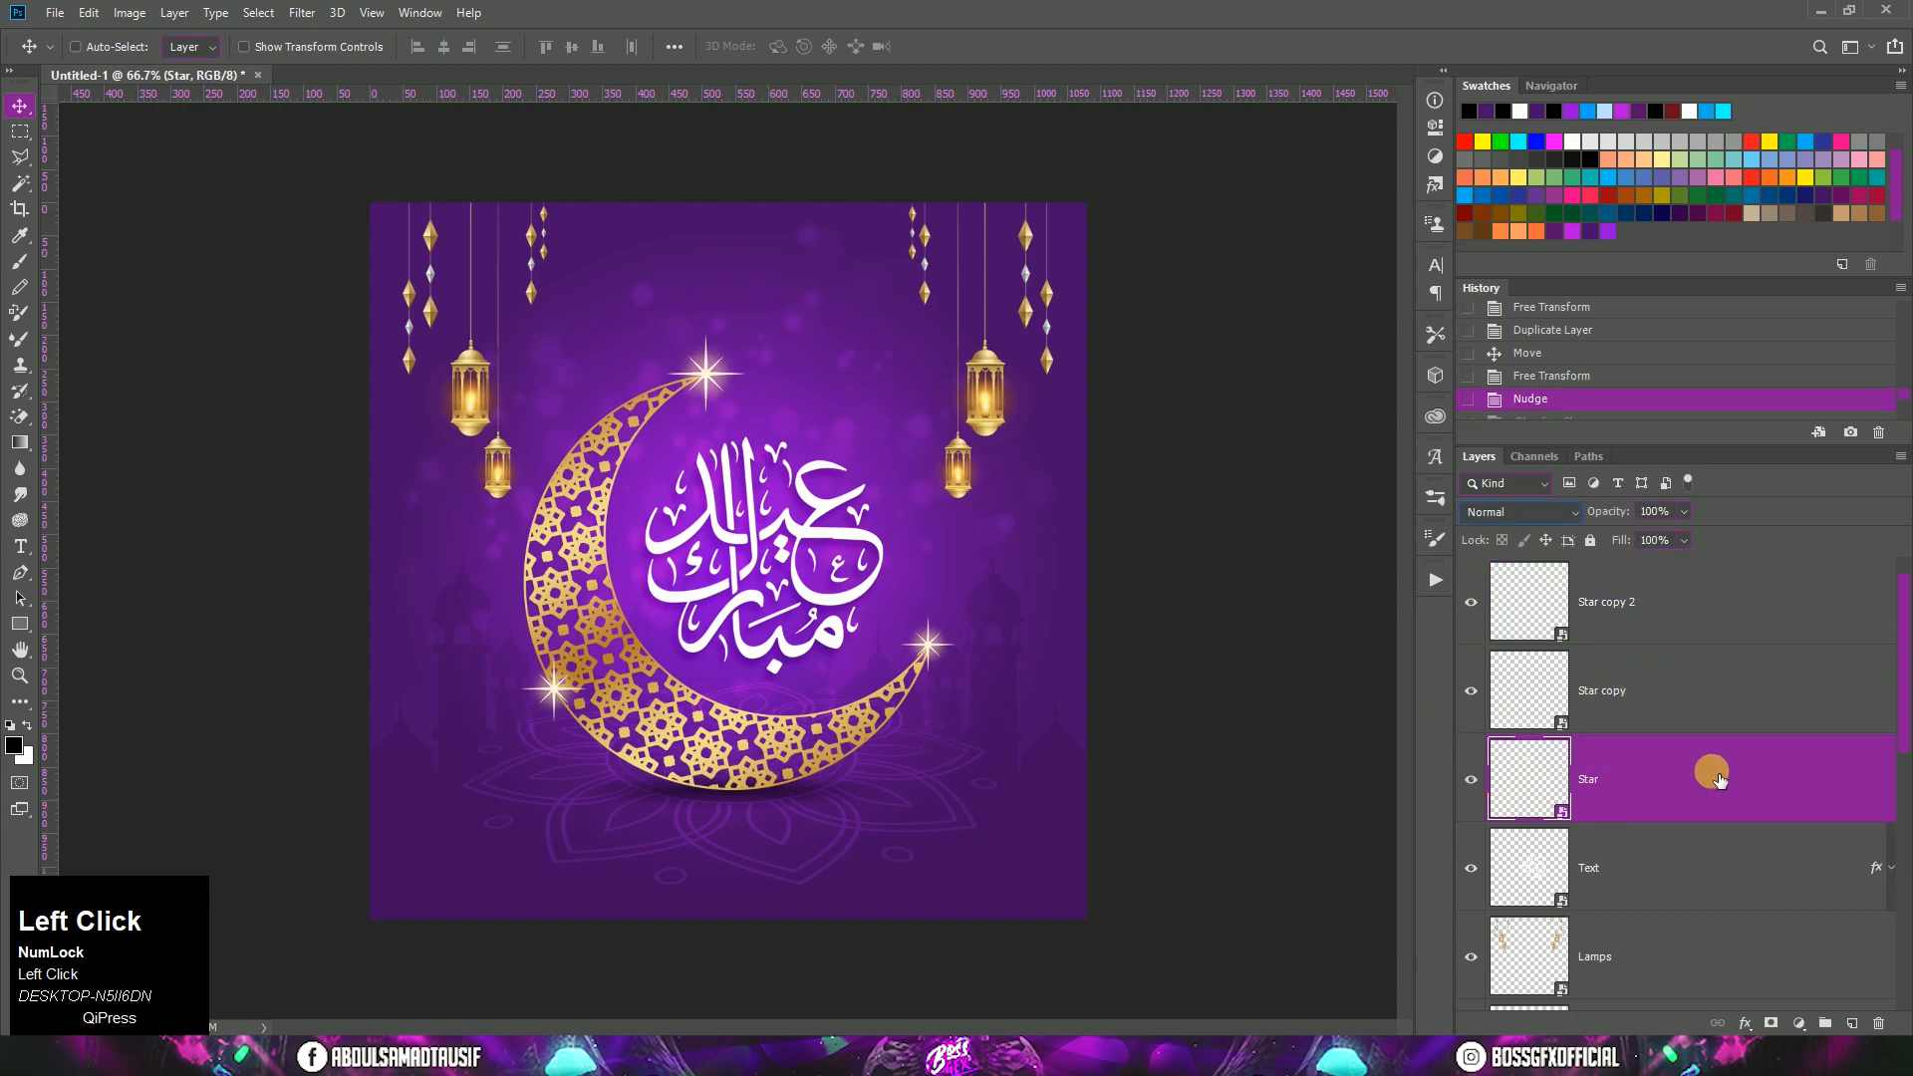
Step: Apply a 3-pixel Gaussian Blur to the Star layer and set its blend mode to Lighter Color
{"action": "left_click", "coordinate": [302, 12]}
{"action": "mouse_move", "coordinate": [375, 261]}
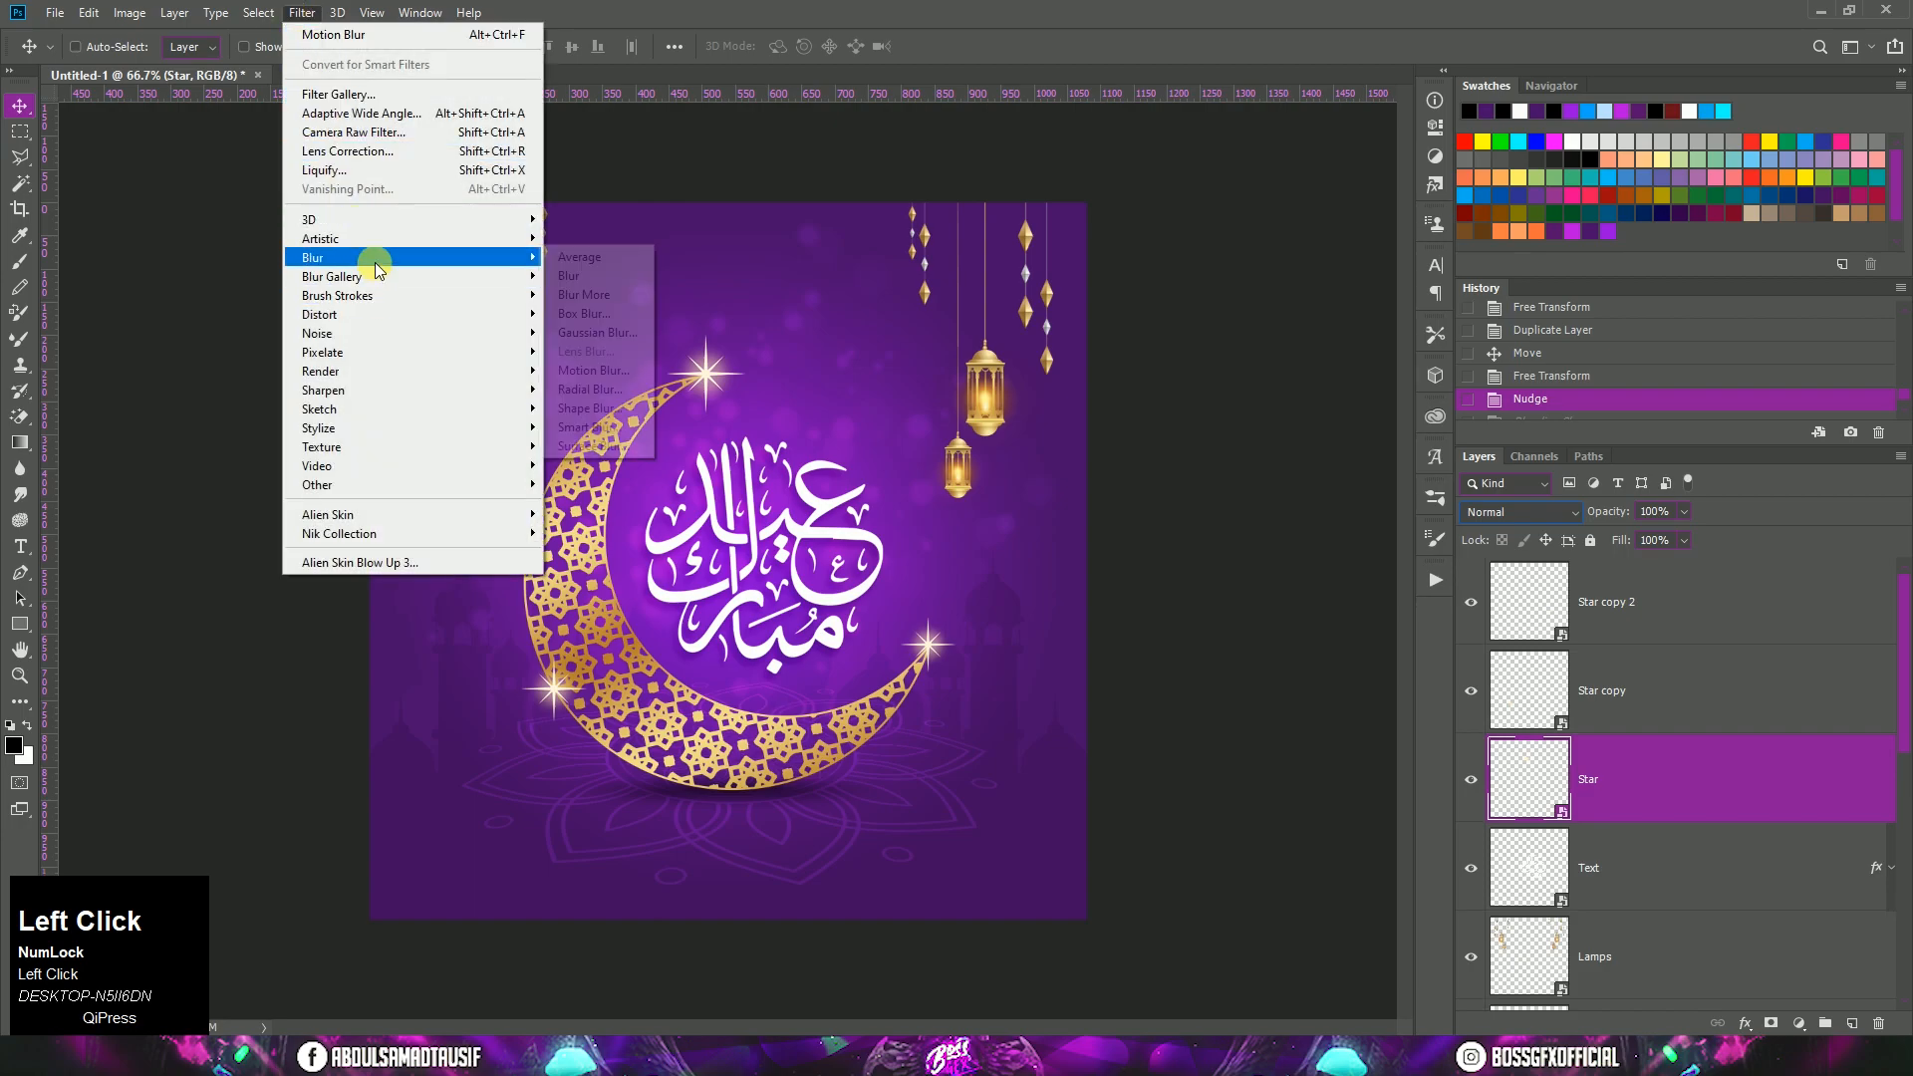
{"action": "left_click", "coordinate": [596, 332]}
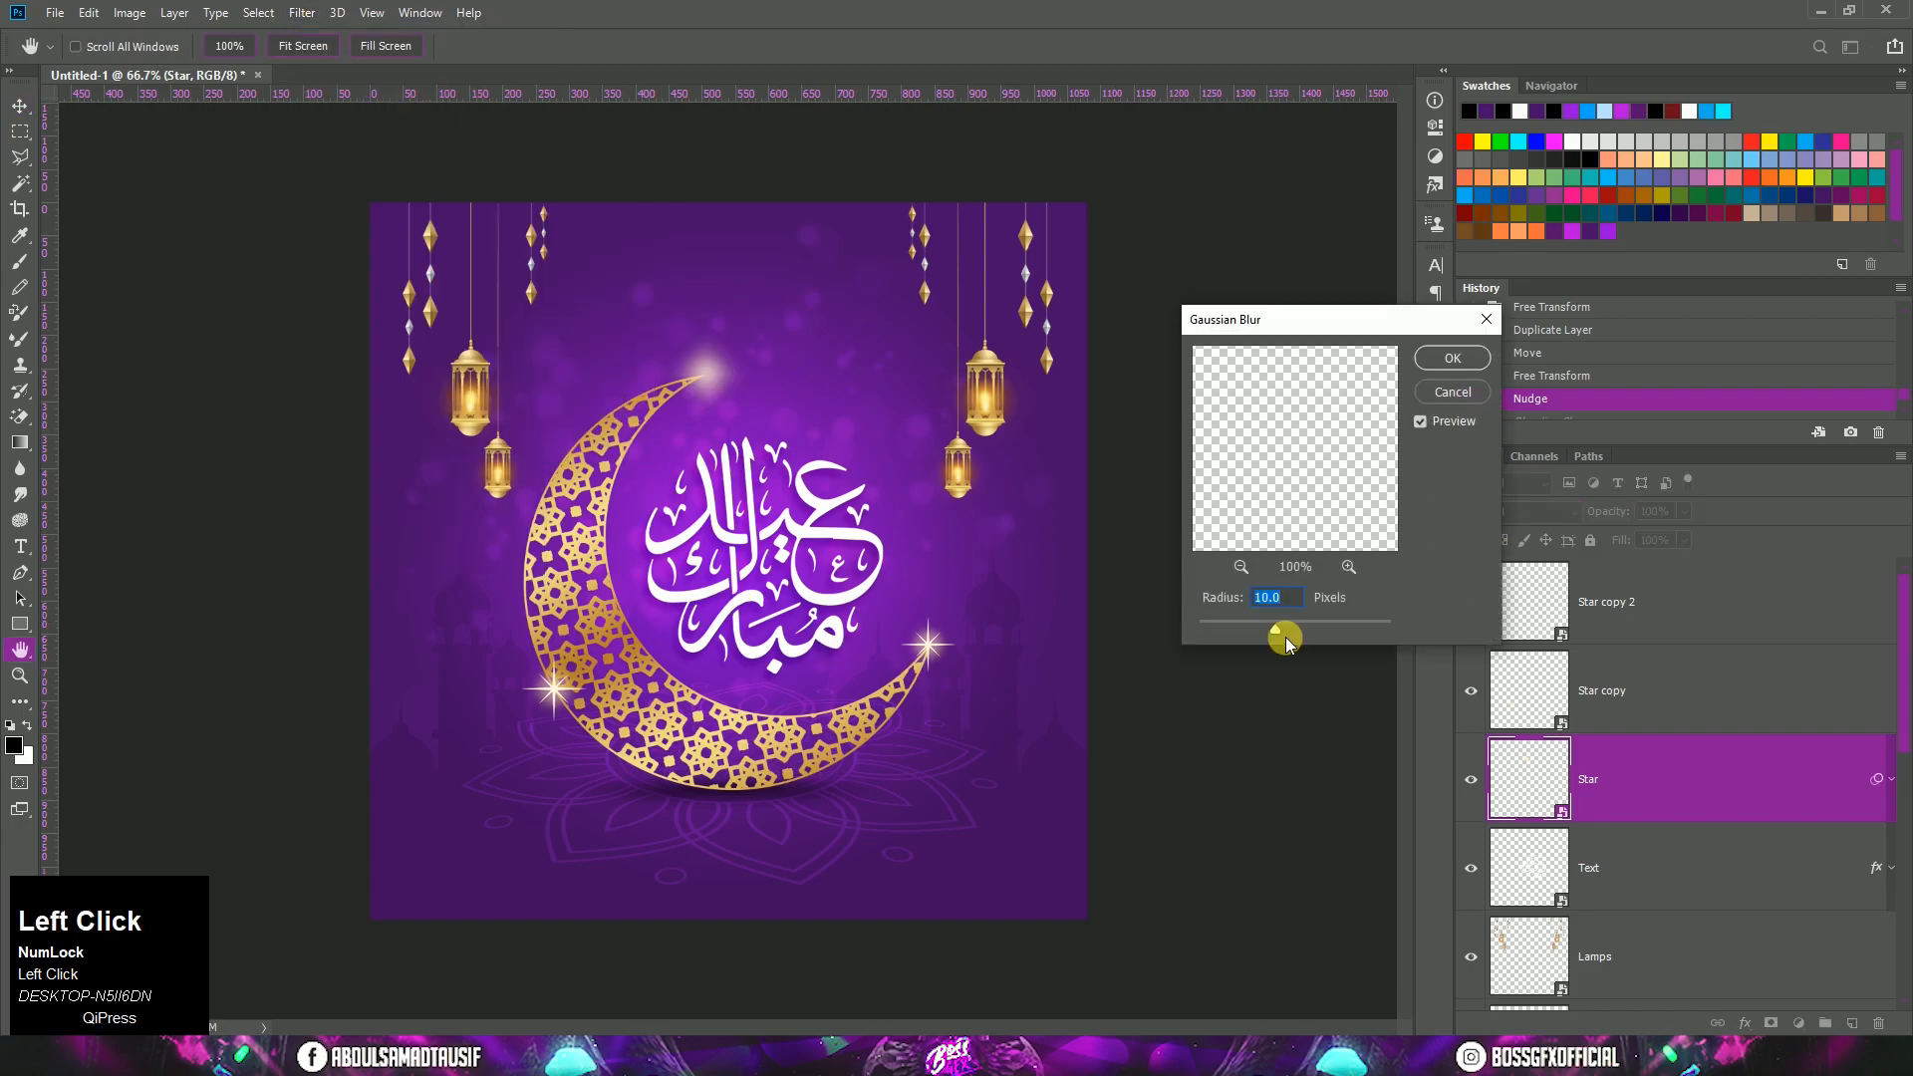
{"action": "type", "text": "3"}
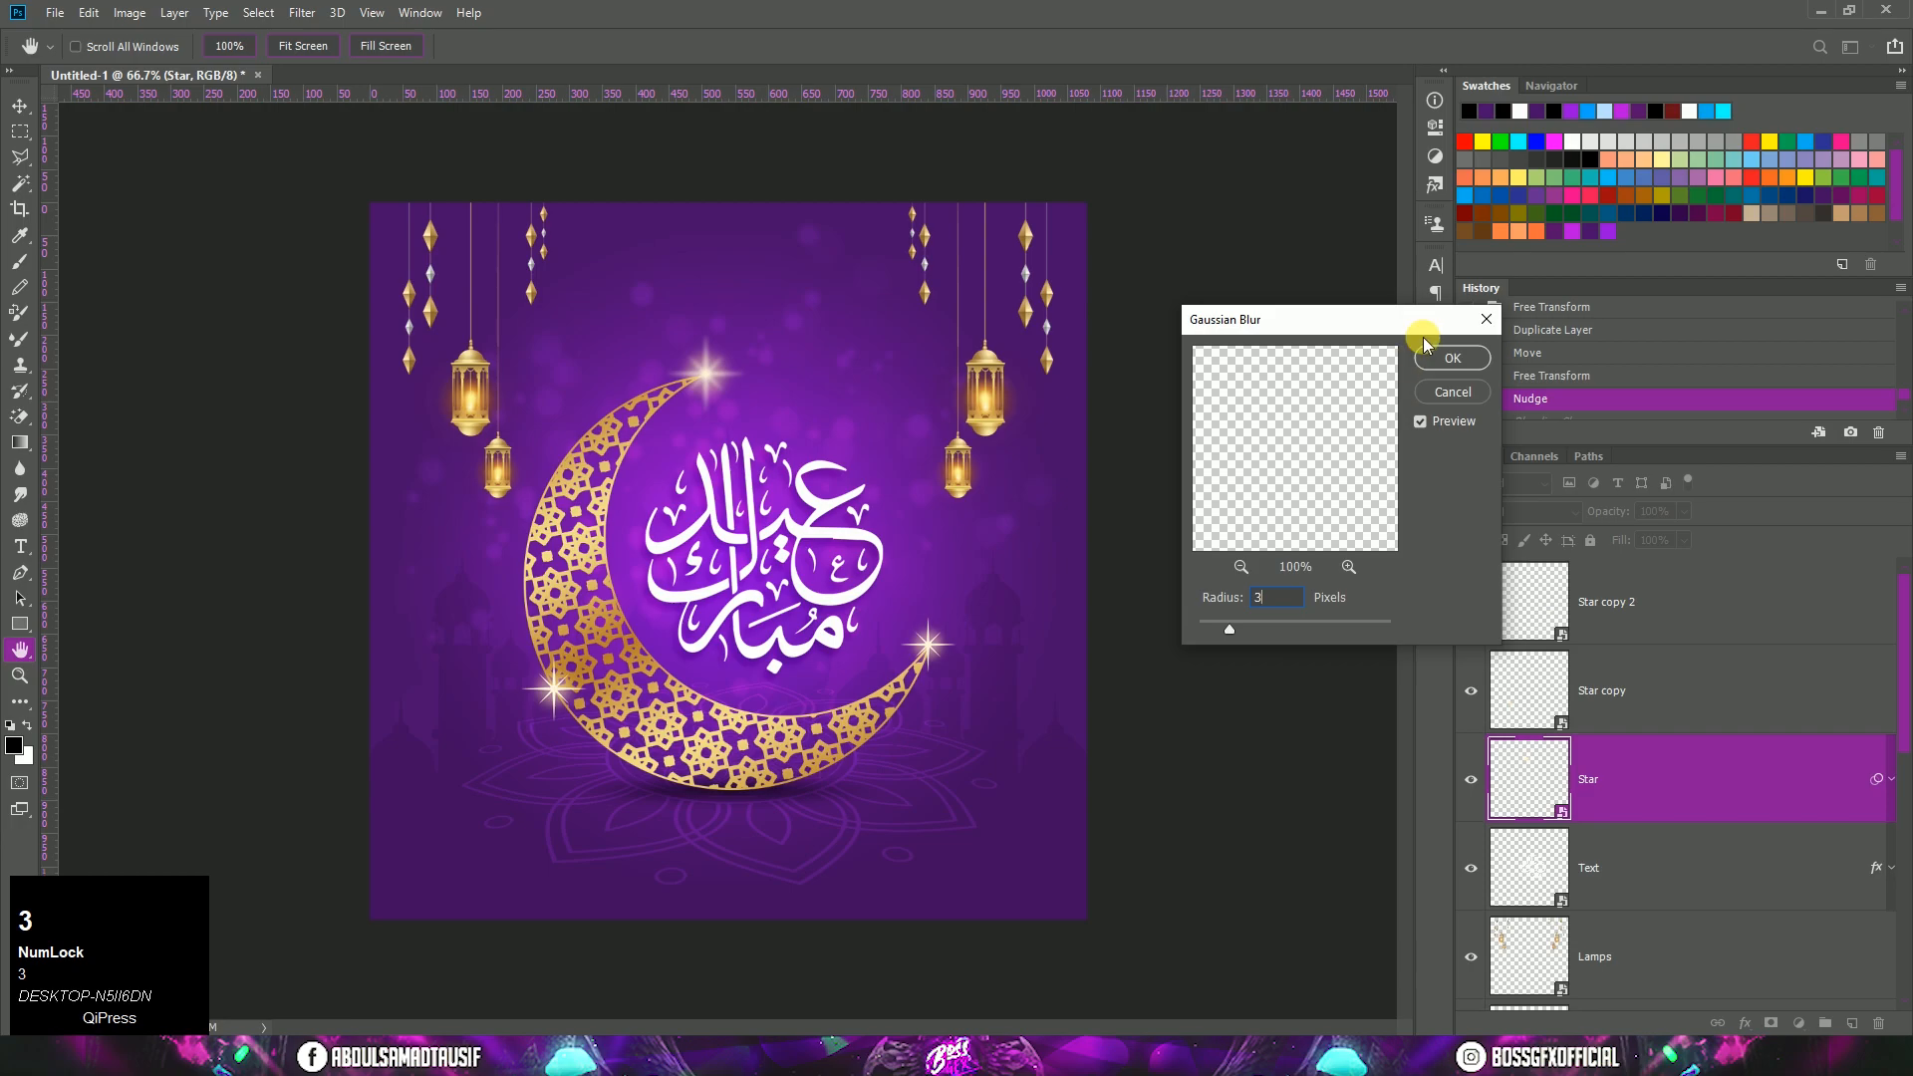
{"action": "left_click", "coordinate": [1440, 356]}
{"action": "left_click", "coordinate": [1520, 515]}
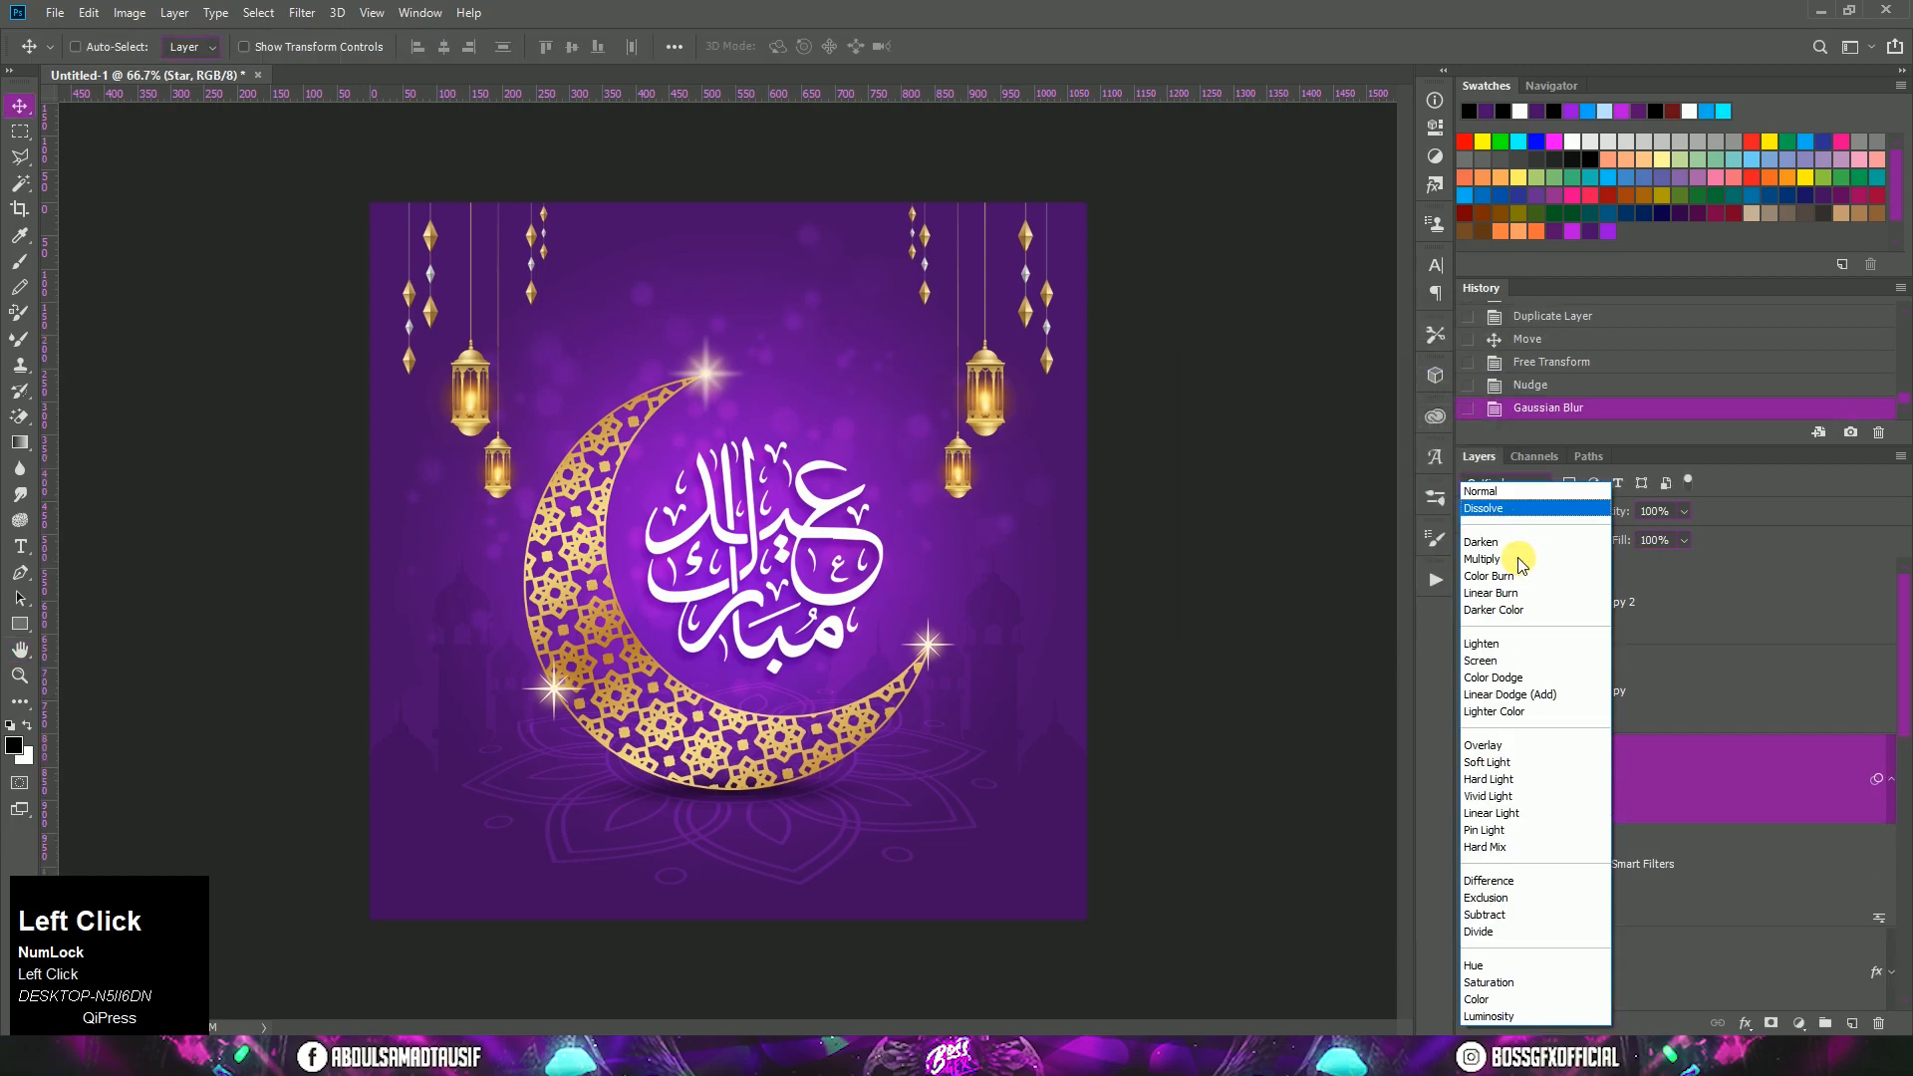
{"action": "left_click", "coordinate": [1523, 714]}
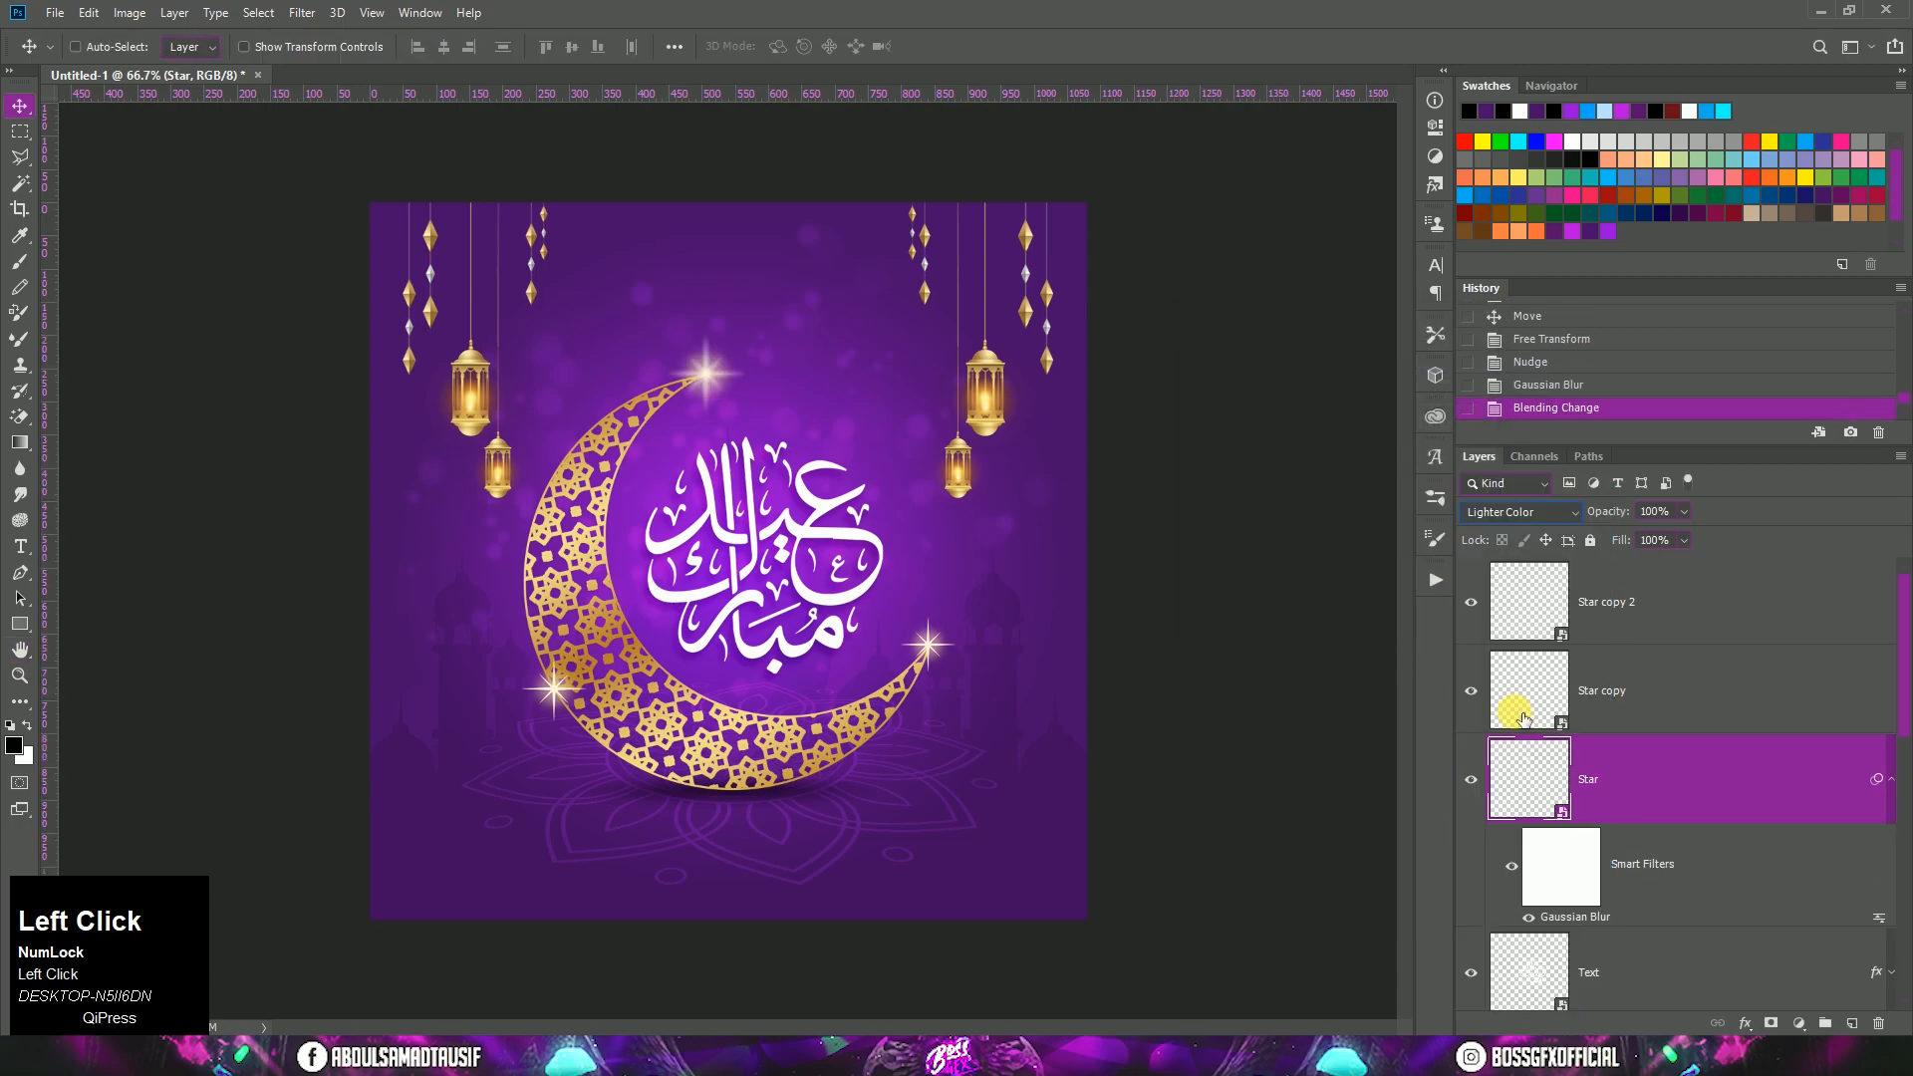
{"action": "left_click", "coordinate": [1897, 804]}
Step: Blur the Star copy layer with a 3-pixel Gaussian Blur and change its blend mode to Lighter Color
{"action": "left_click", "coordinate": [1668, 695]}
{"action": "left_click", "coordinate": [302, 12]}
{"action": "mouse_move", "coordinate": [461, 257]}
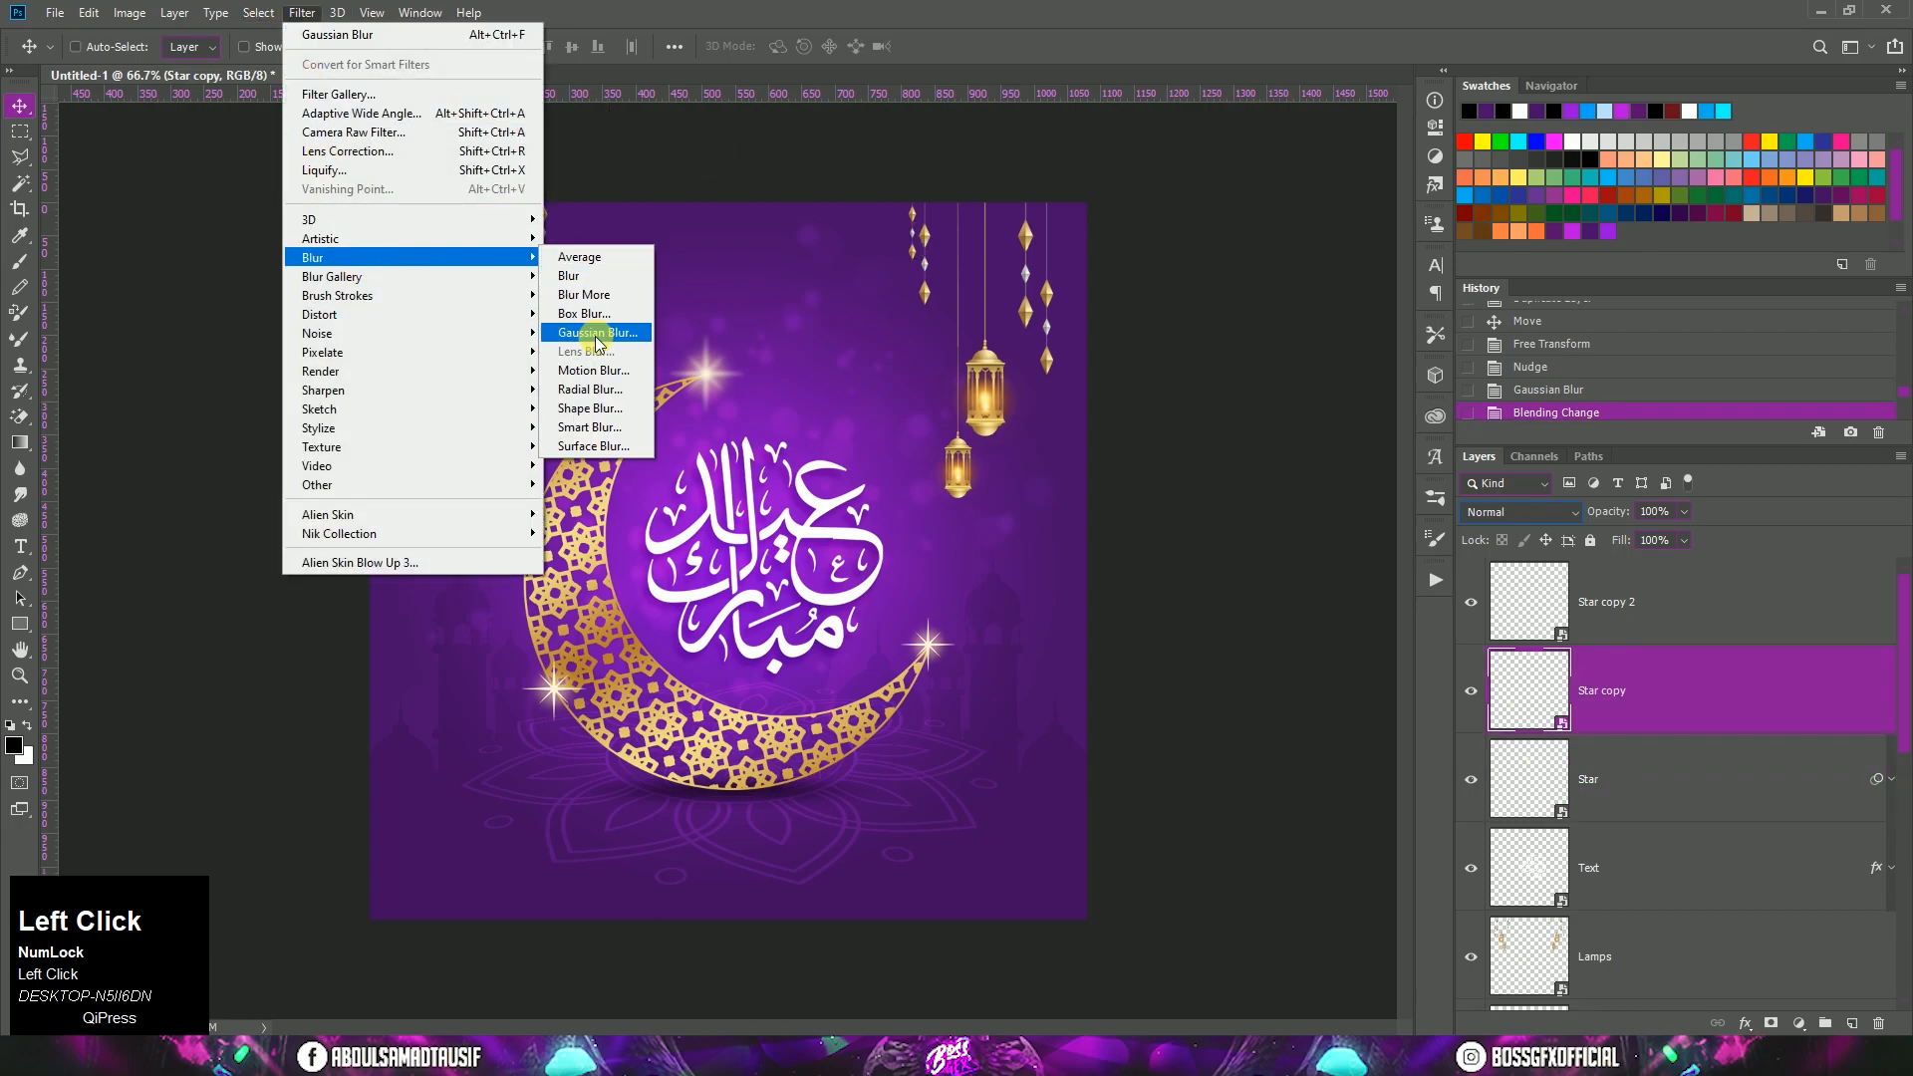
{"action": "left_click", "coordinate": [598, 333]}
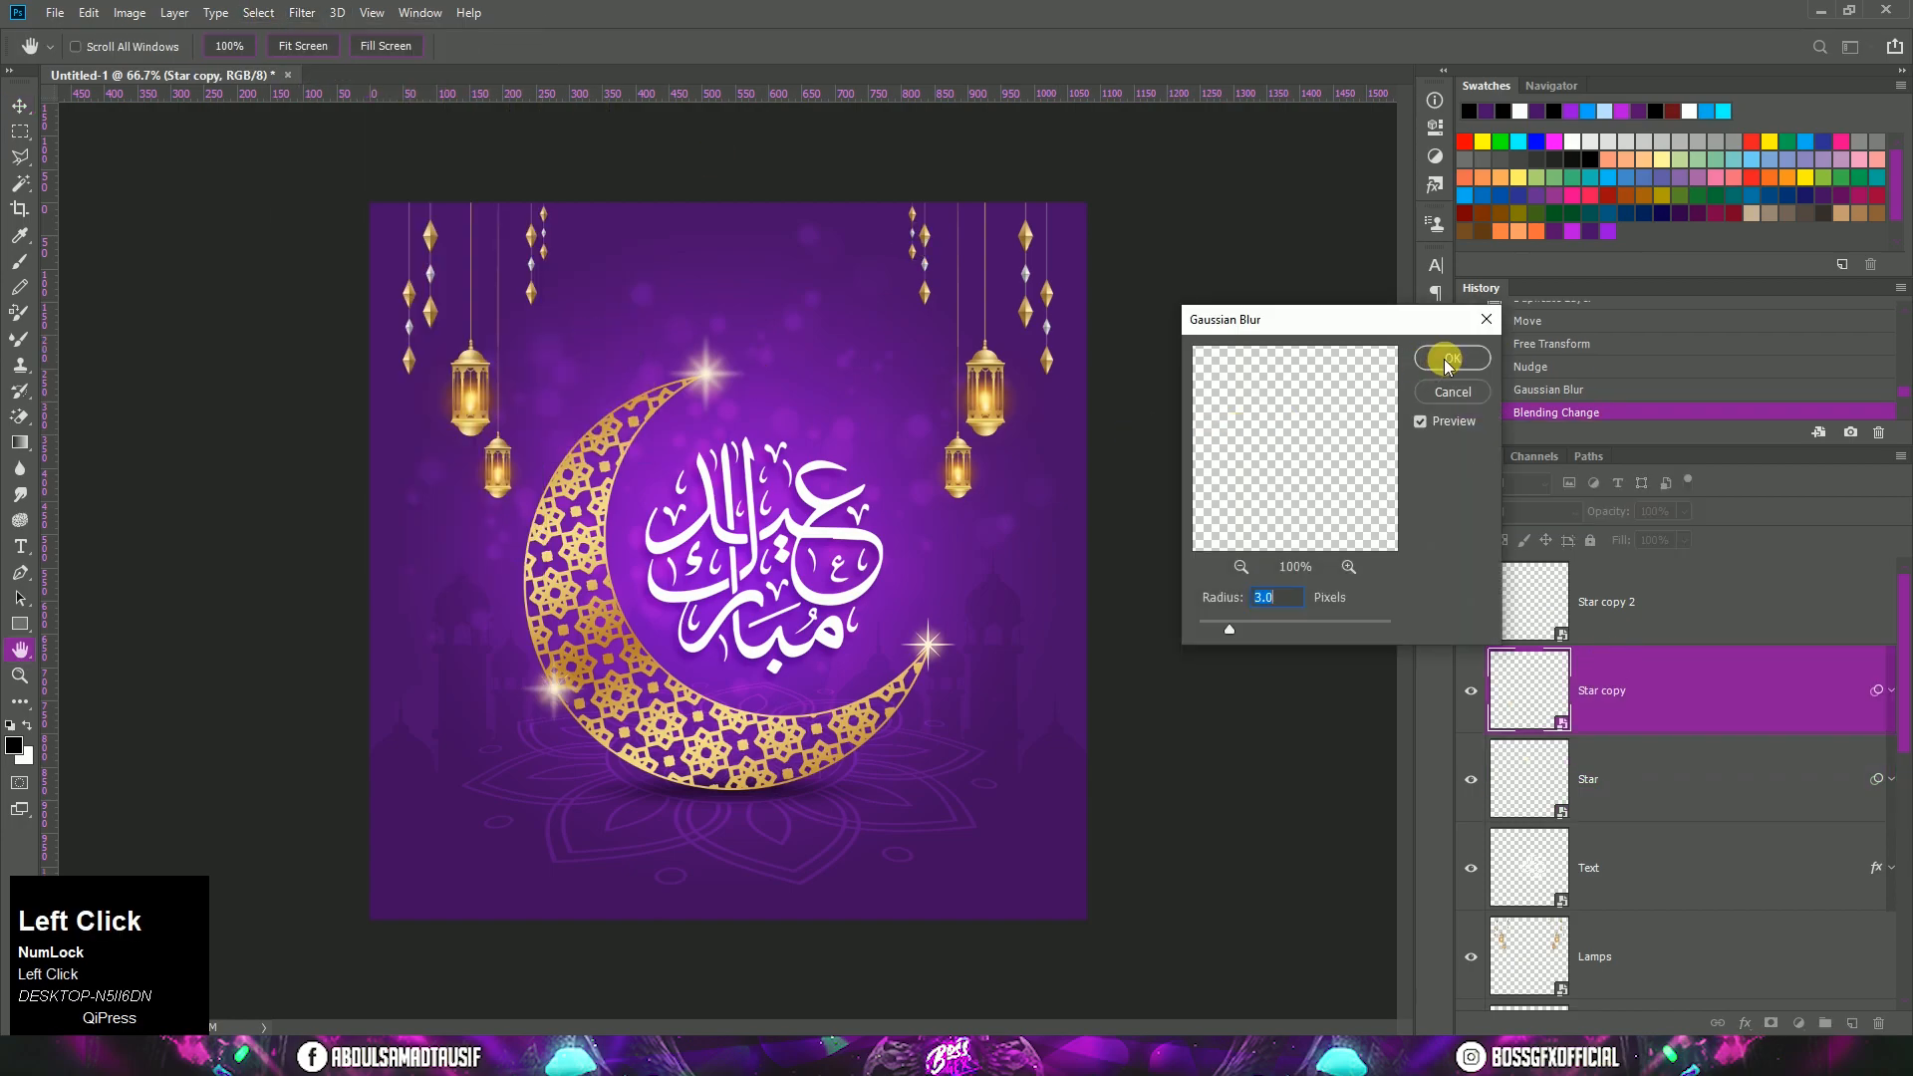
{"action": "left_click", "coordinate": [1451, 359]}
{"action": "left_click", "coordinate": [1498, 514]}
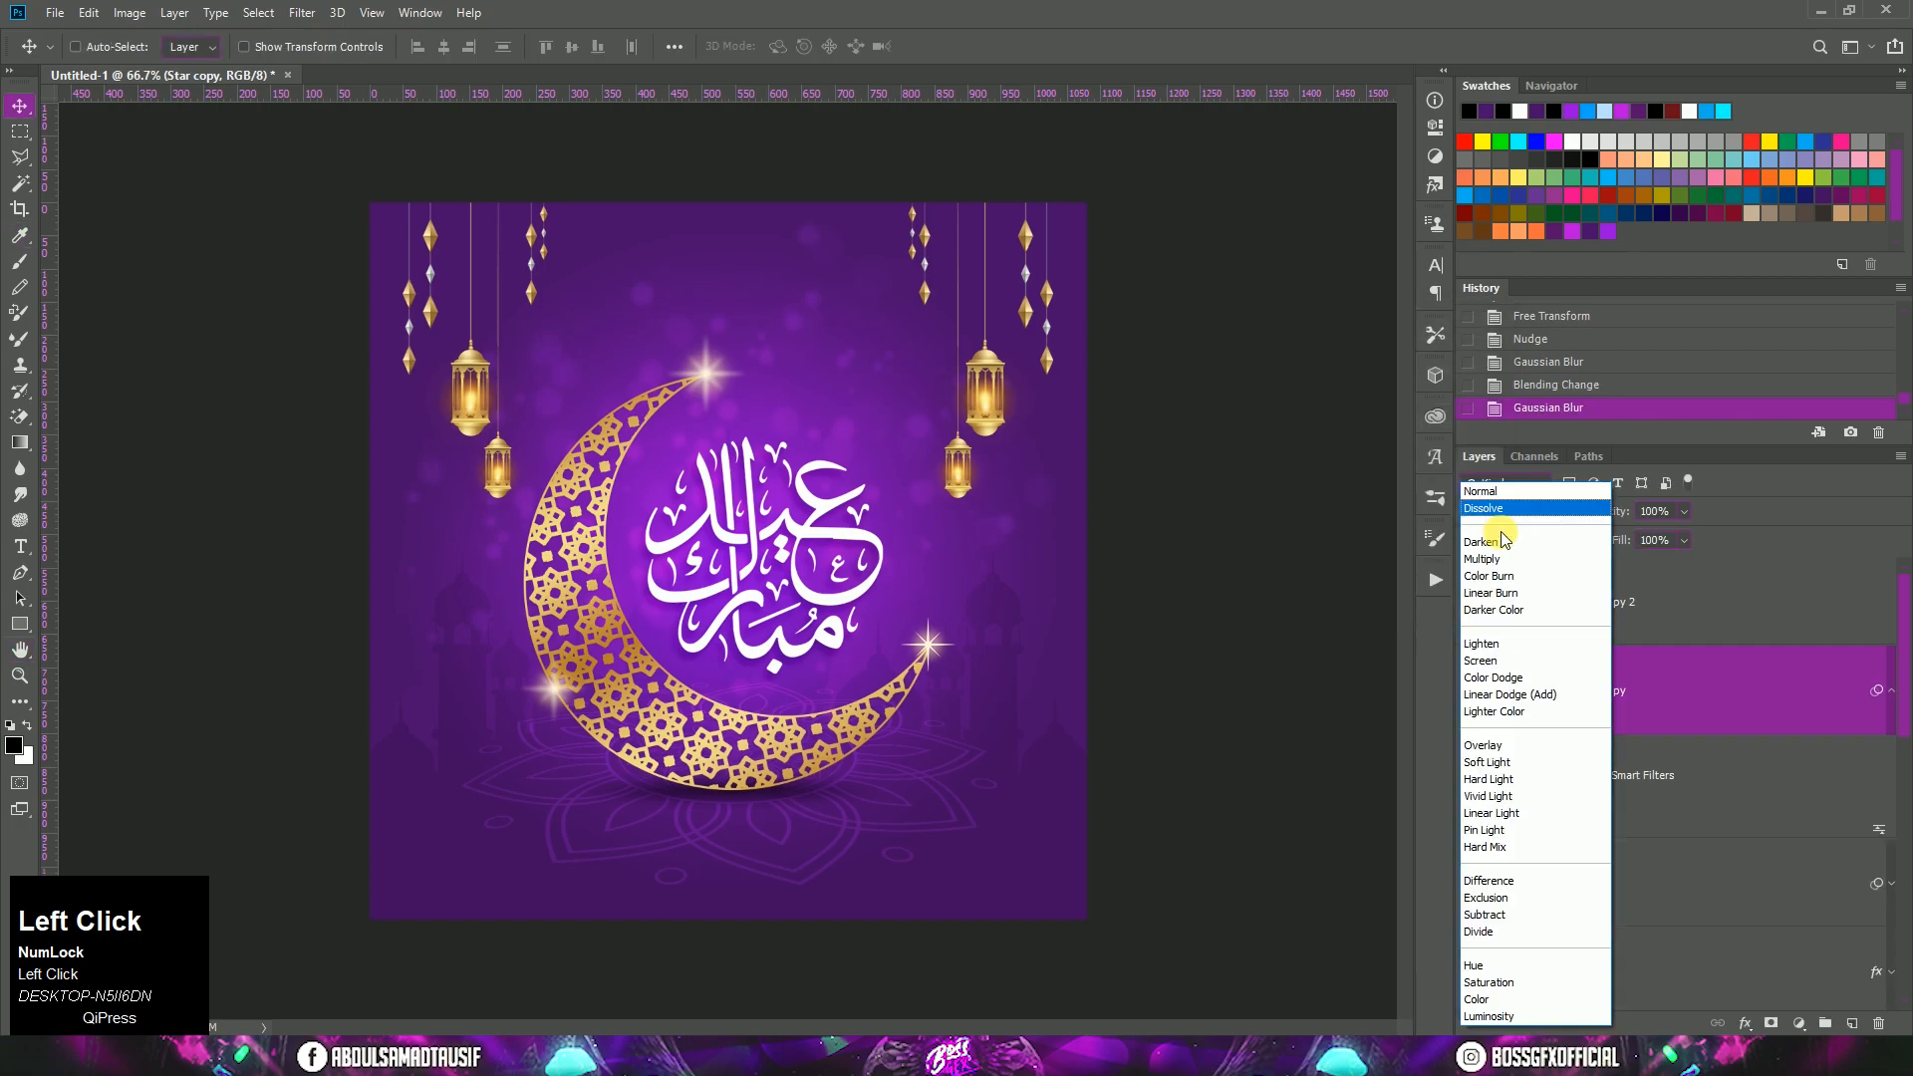
{"action": "left_click", "coordinate": [1515, 712]}
Step: Give the Star copy 2 layer the same Gaussian Blur and Lighter Color blend mode, and collapse the expanded smart filter lists
{"action": "left_click", "coordinate": [1689, 608]}
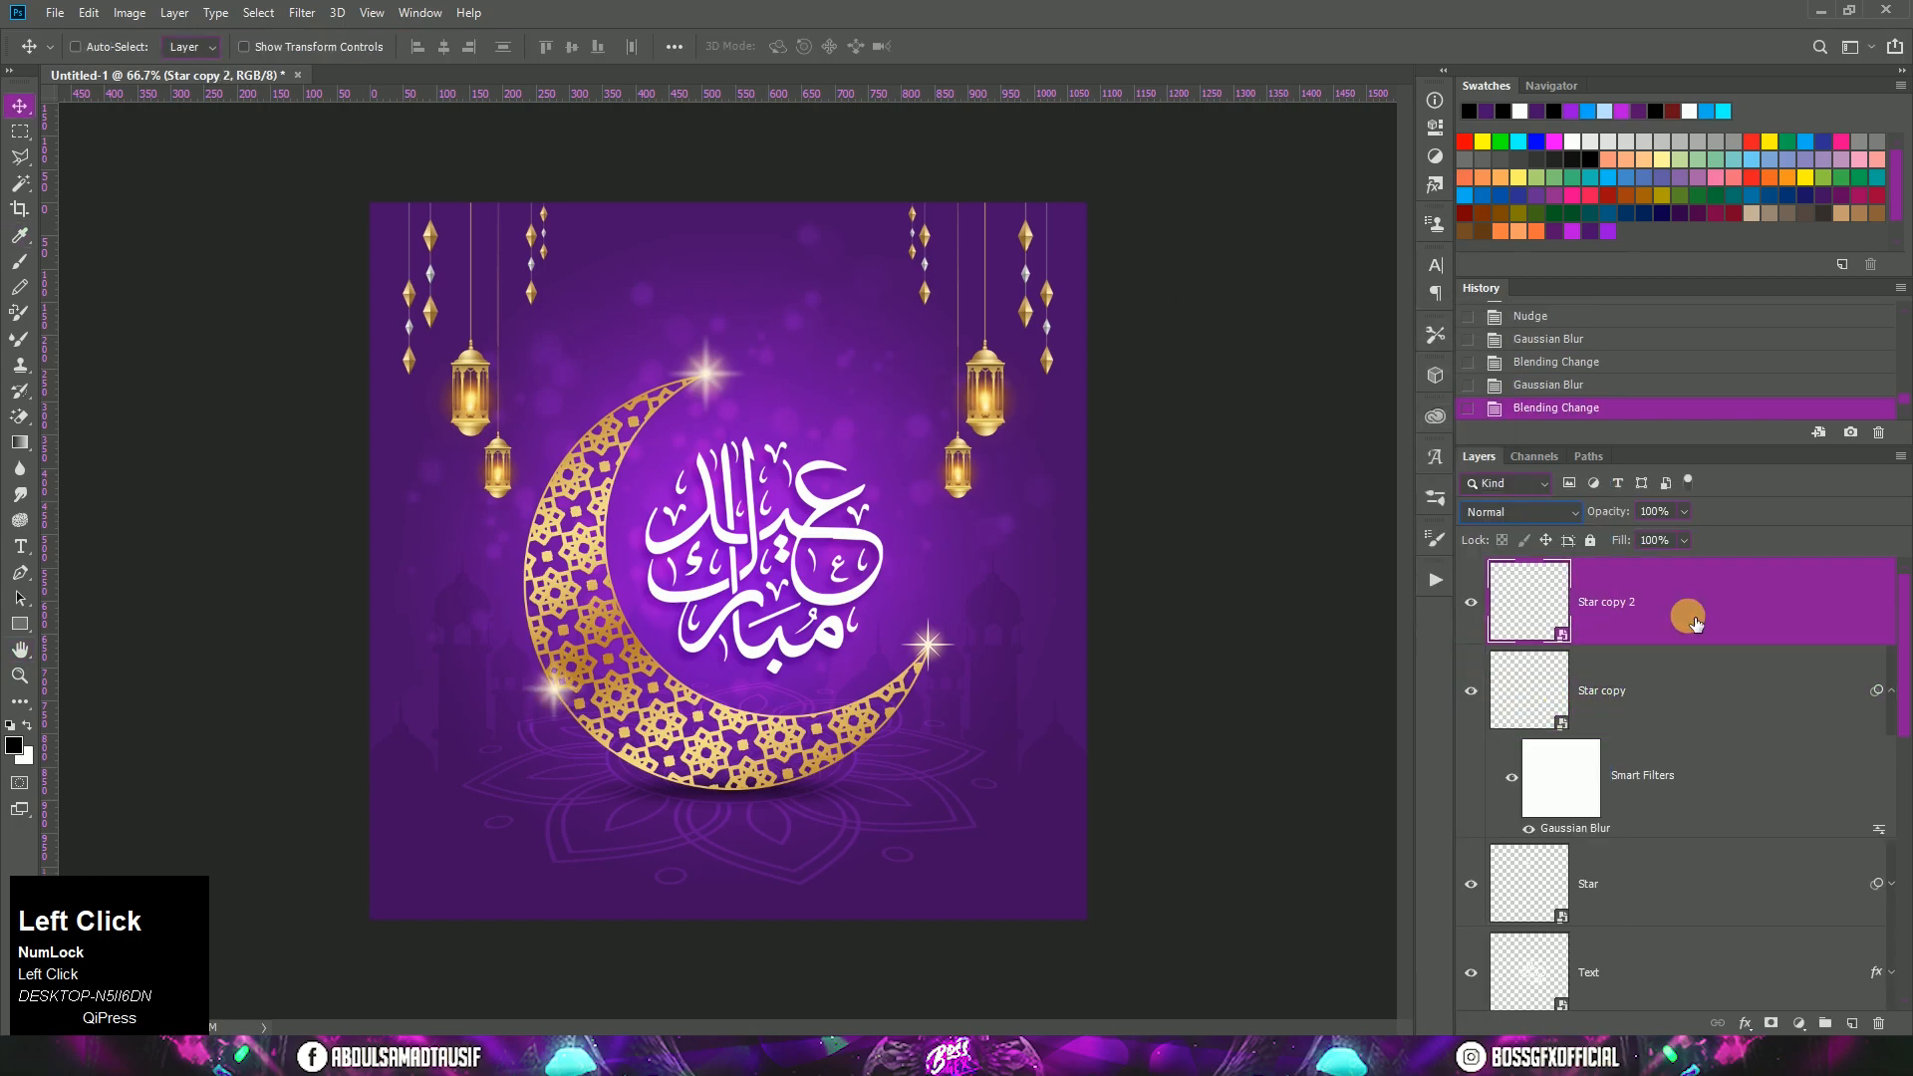
{"action": "left_click", "coordinate": [309, 16]}
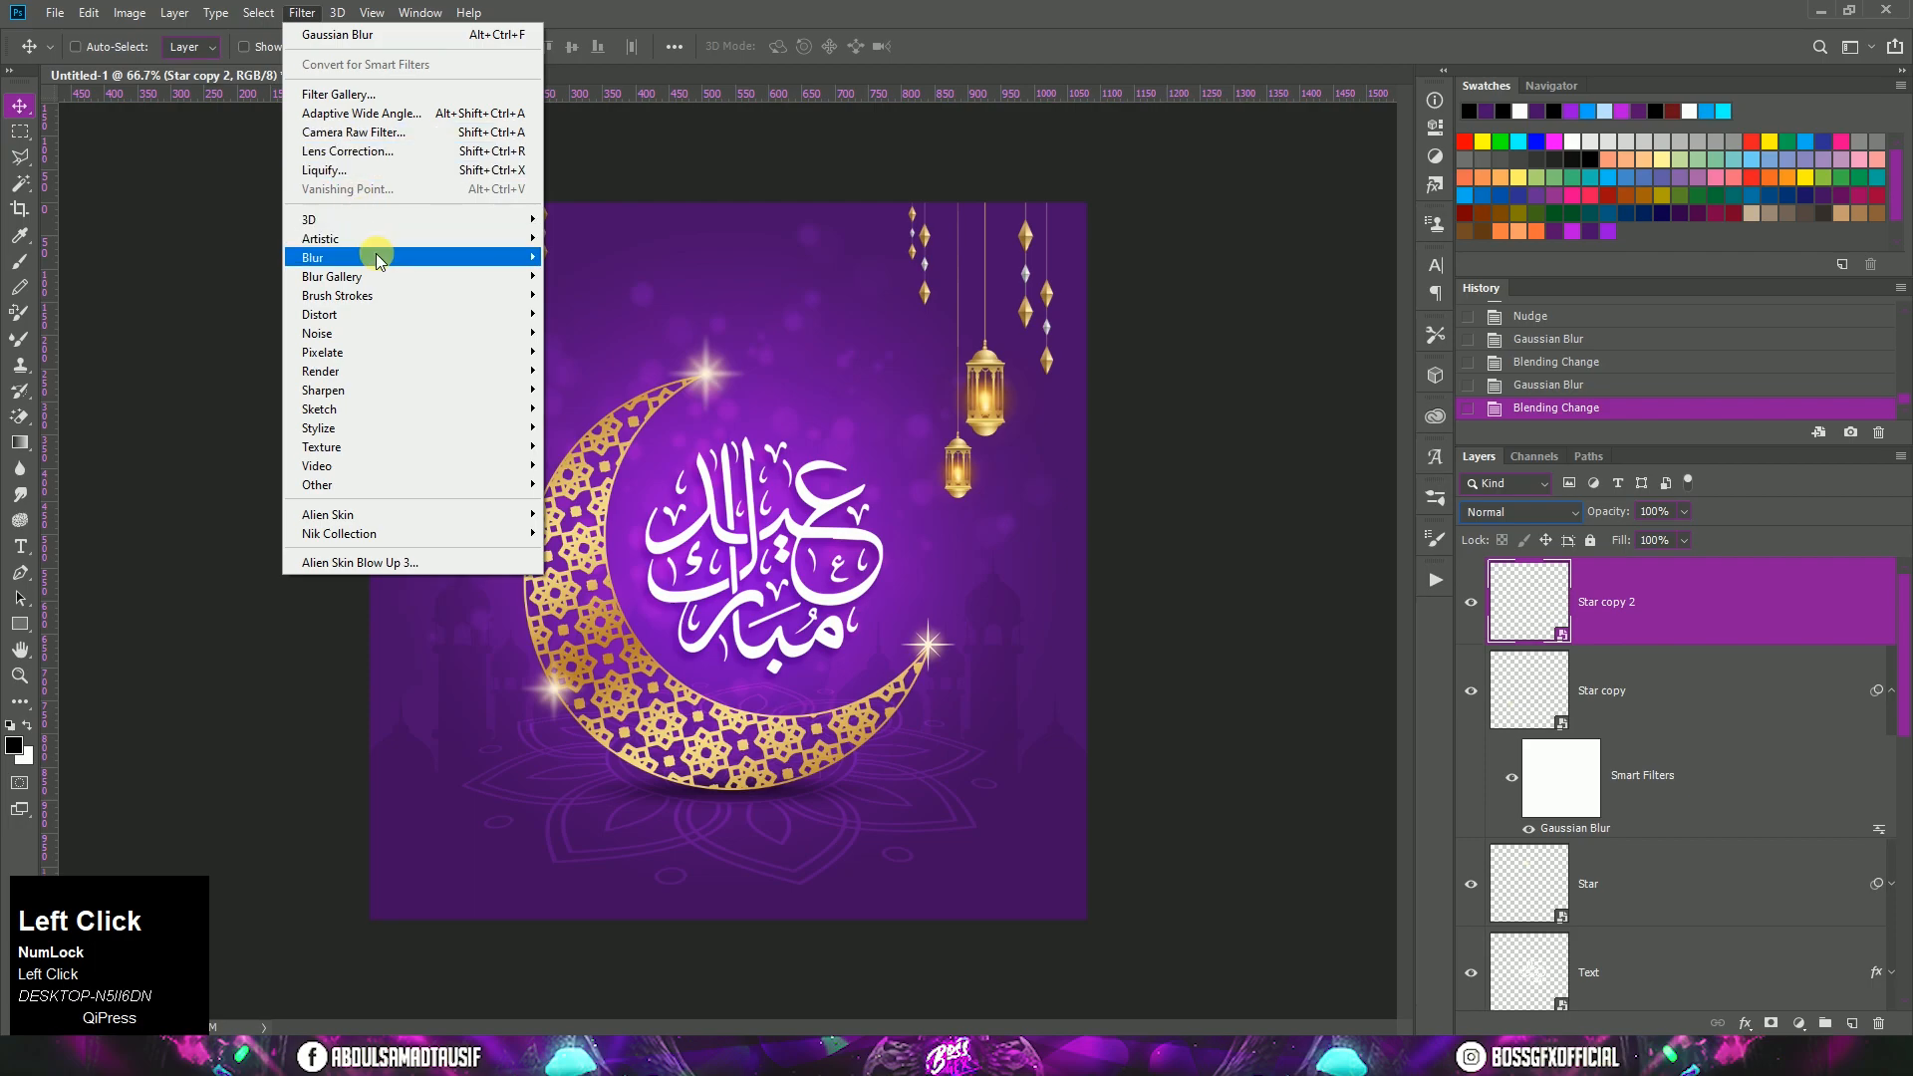
{"action": "mouse_move", "coordinate": [376, 257]}
{"action": "left_click", "coordinate": [578, 333]}
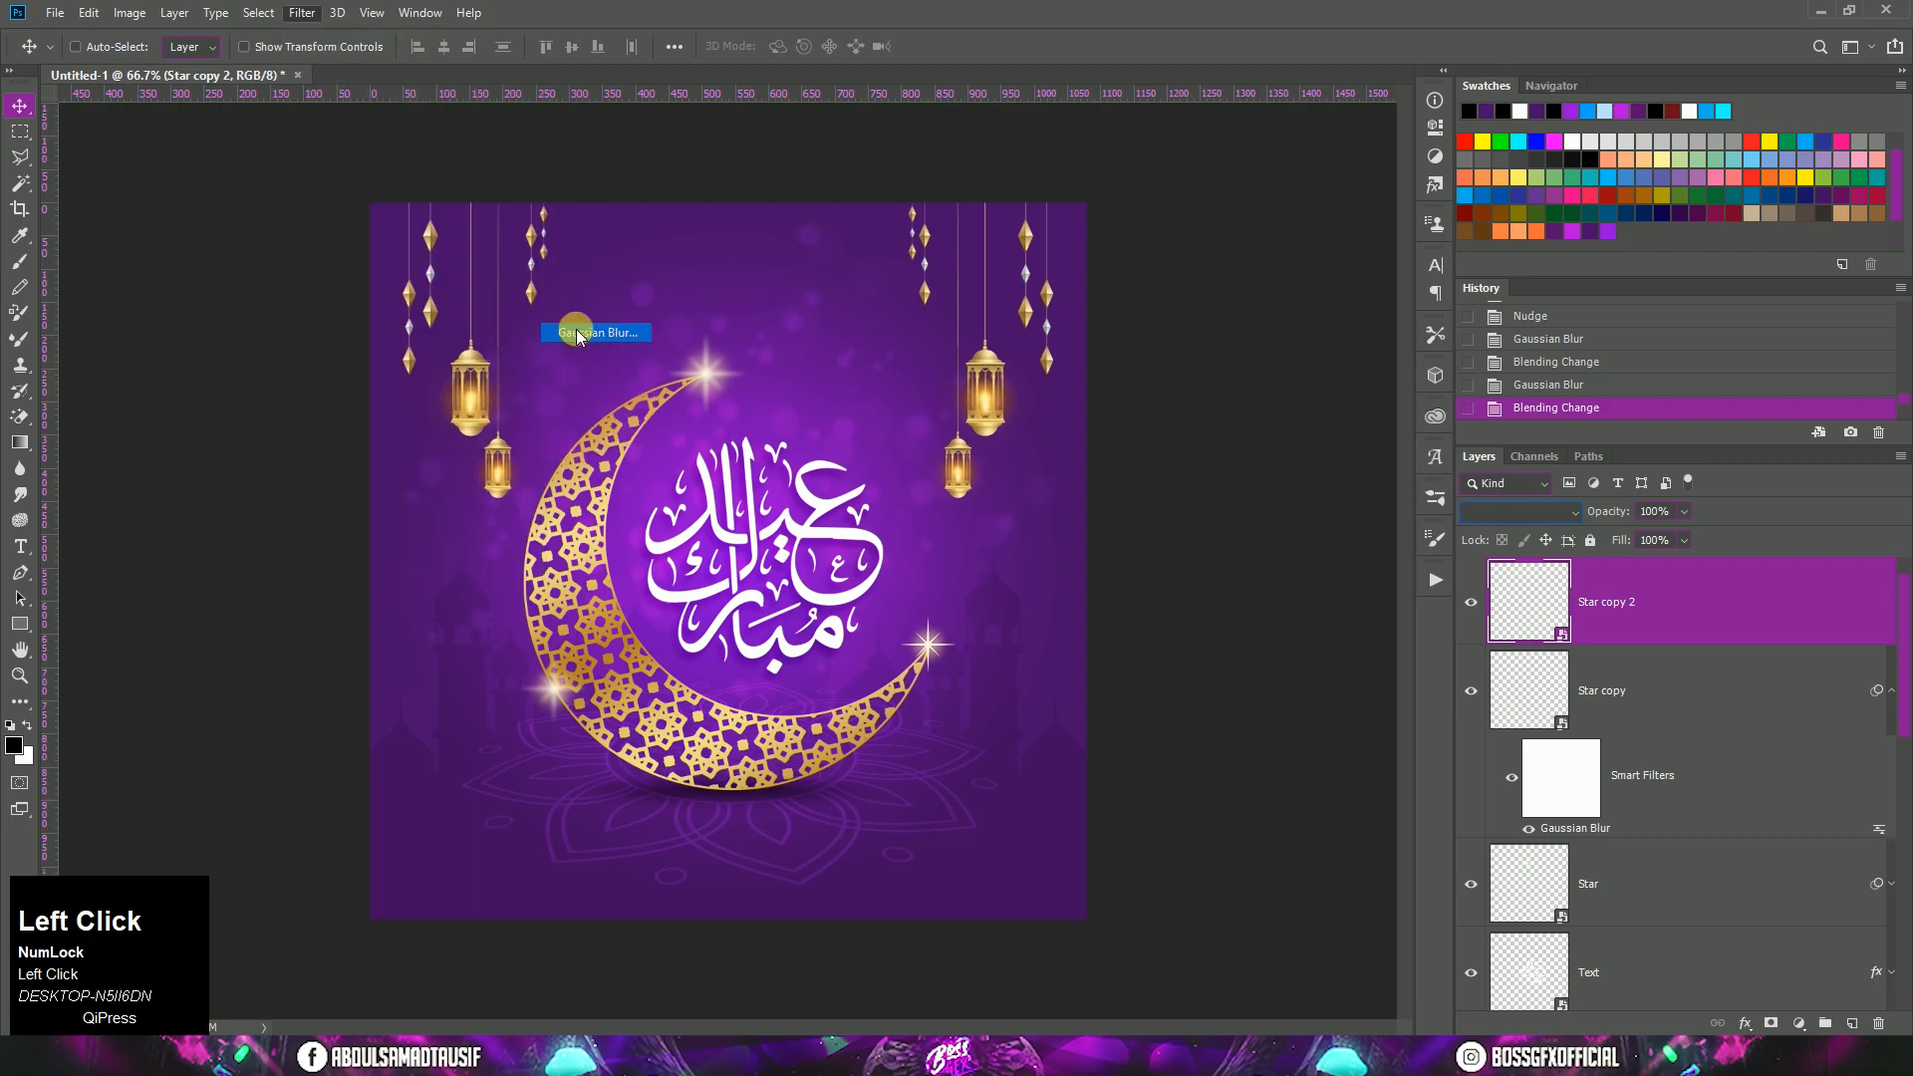
{"action": "left_click", "coordinate": [1422, 360]}
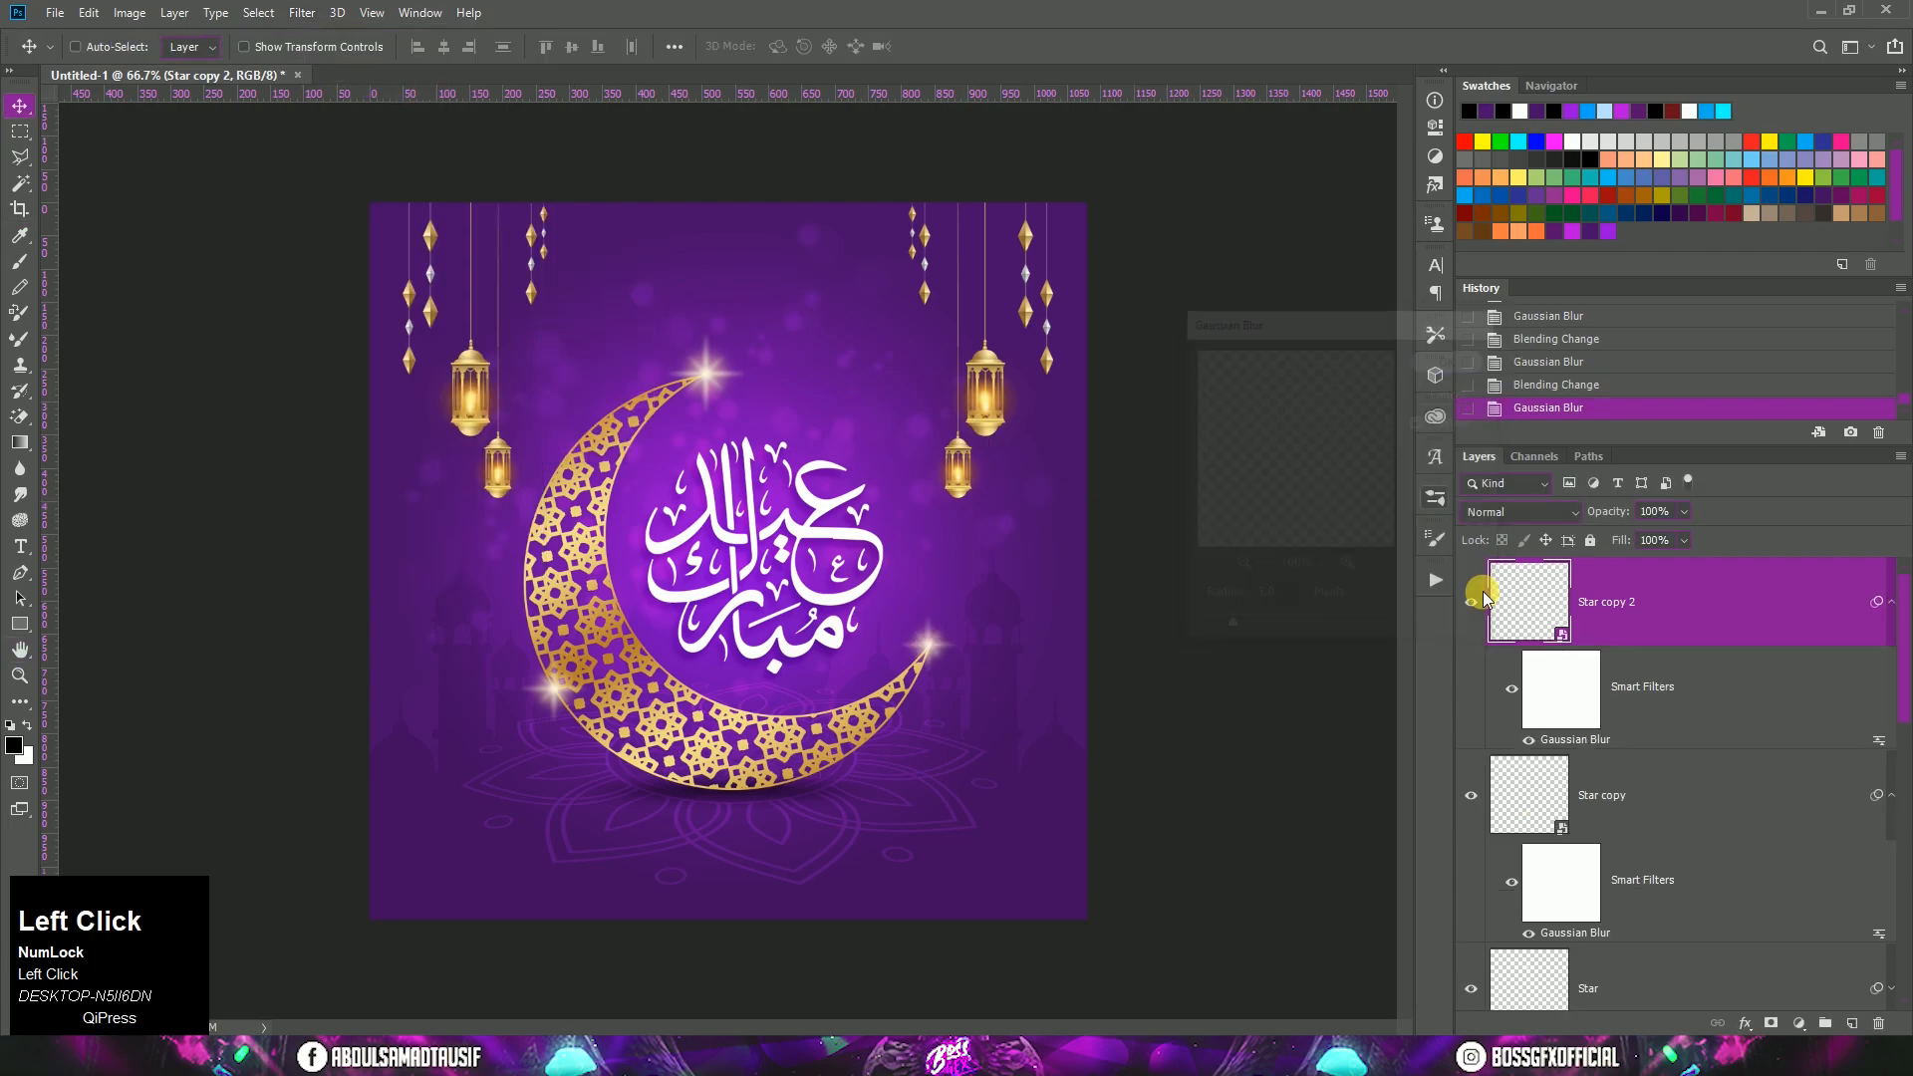
{"action": "left_click", "coordinate": [1522, 512]}
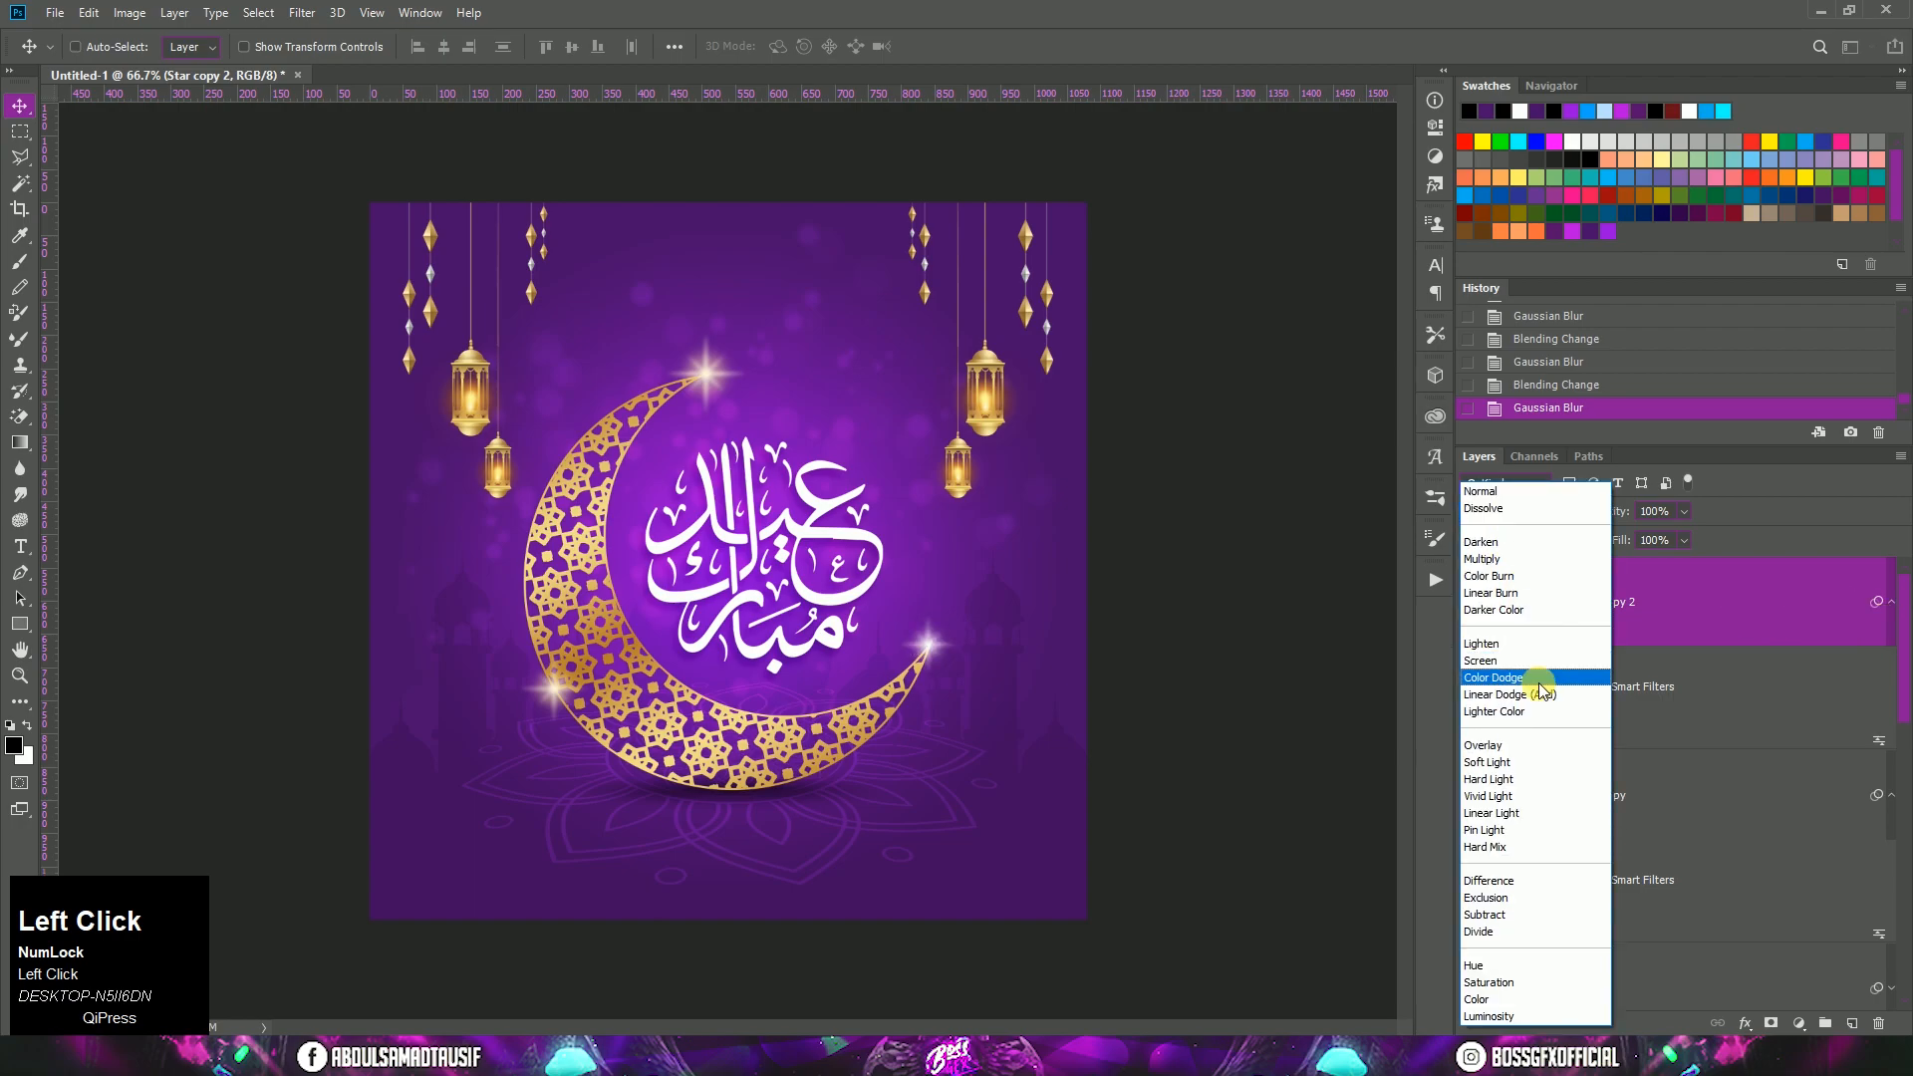
{"action": "left_click", "coordinate": [1535, 697]}
{"action": "left_click", "coordinate": [1894, 791]}
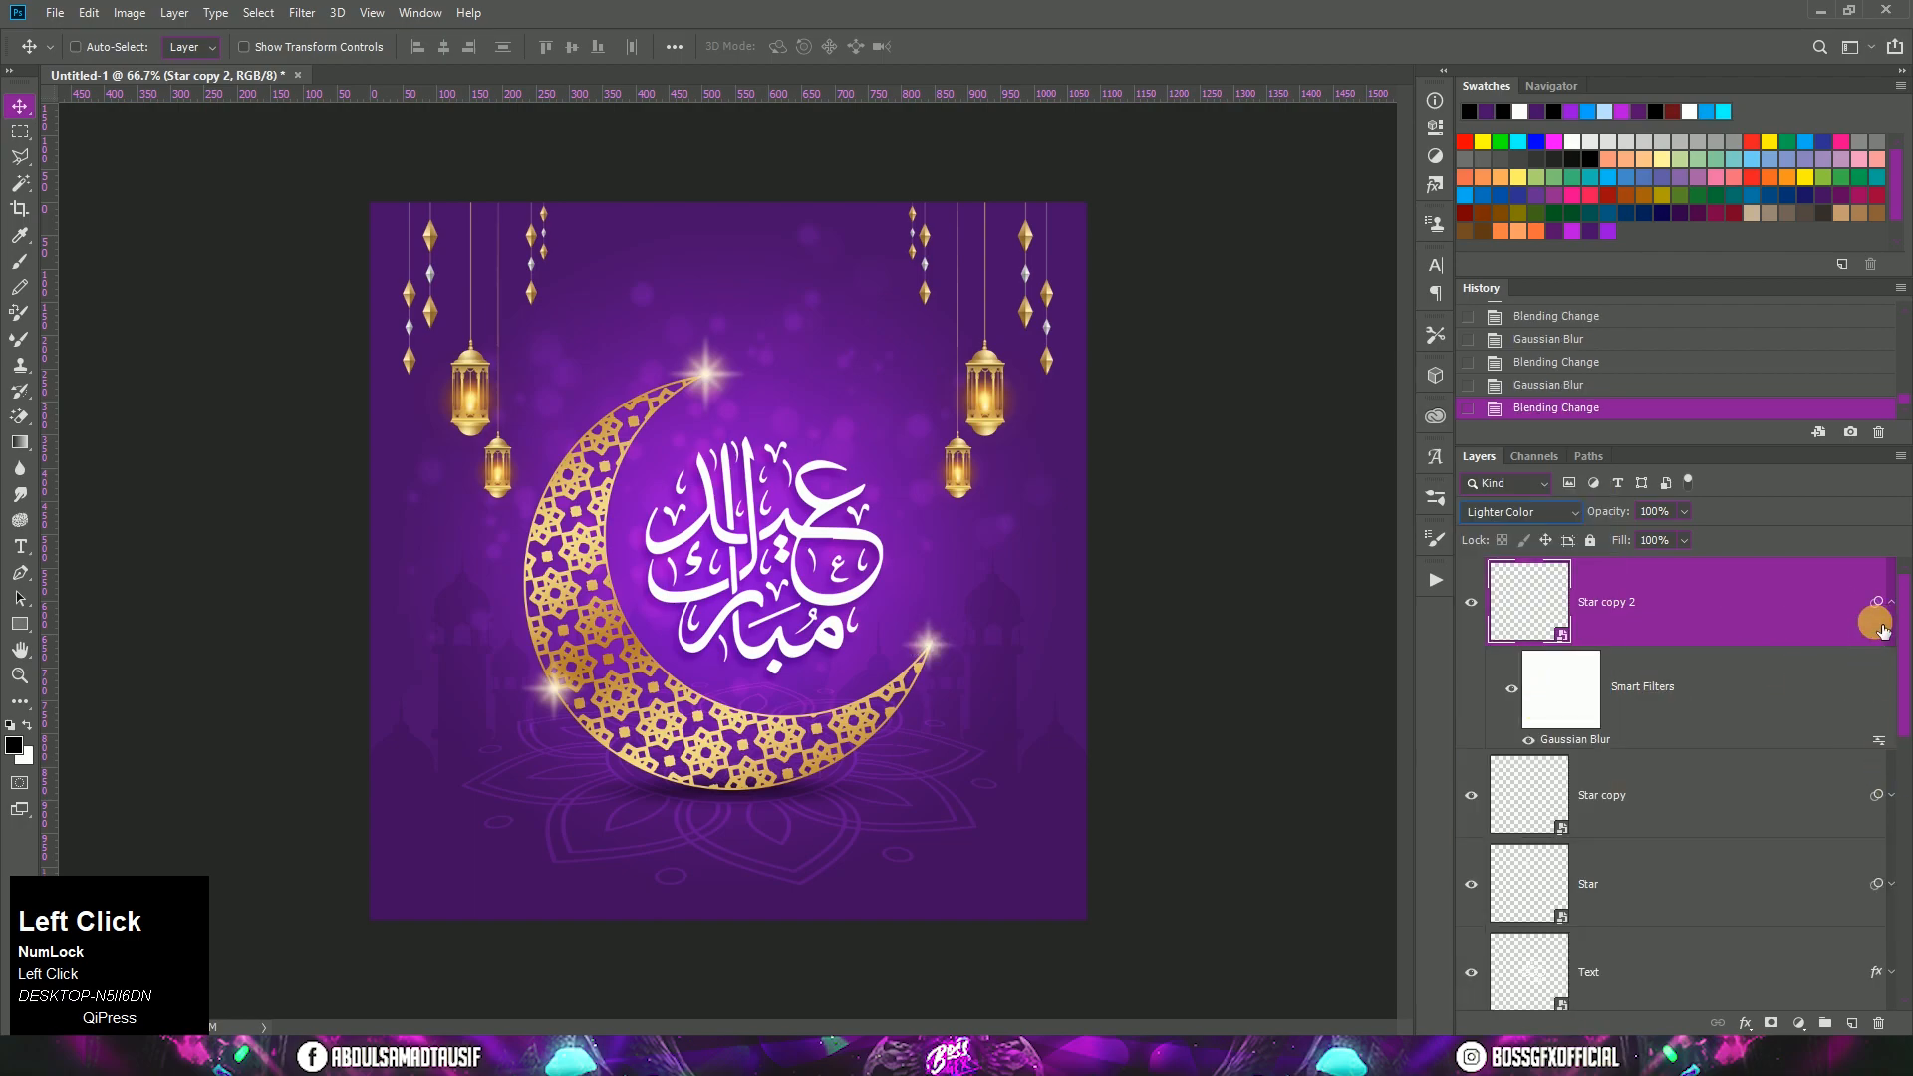
{"action": "left_click", "coordinate": [1893, 608]}
Step: Group the three star layers and name the group Stars
{"action": "left_click", "coordinate": [1729, 615]}
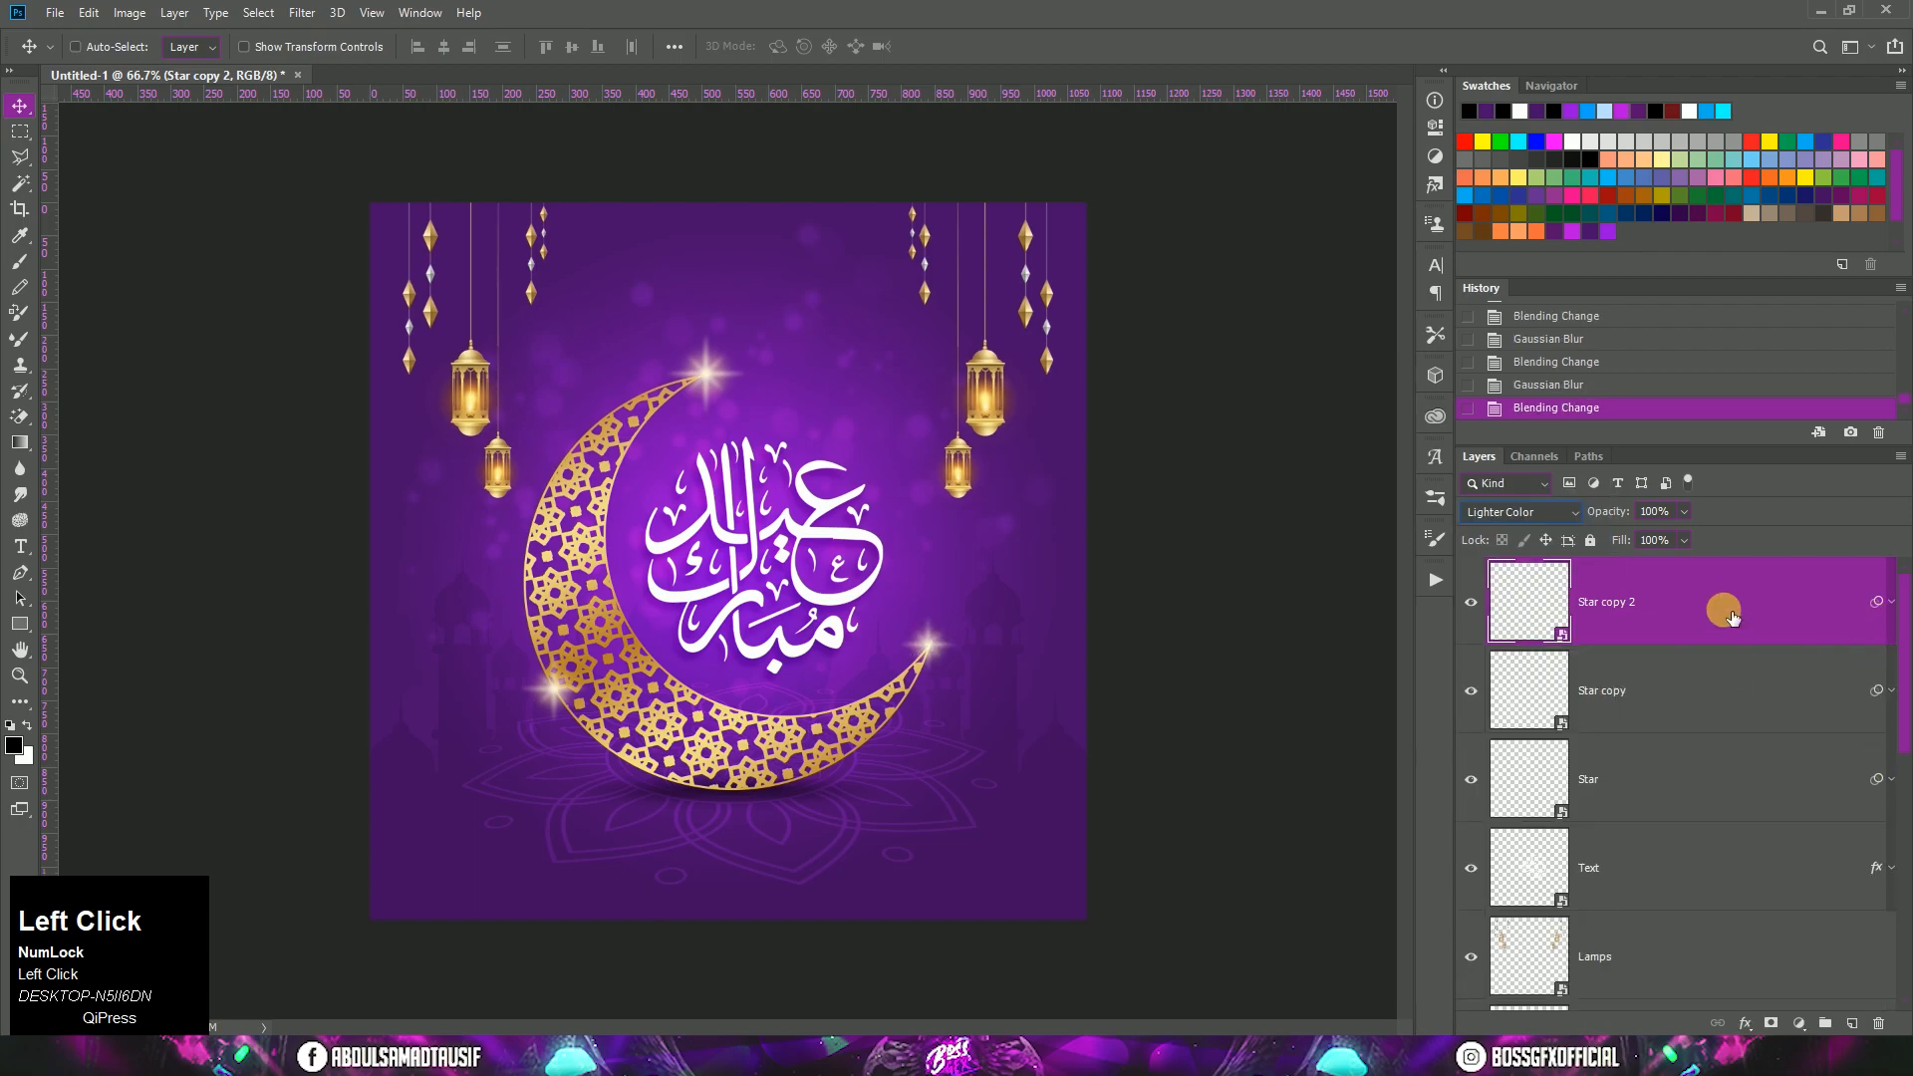
{"action": "left_click", "coordinate": [1702, 765], "text": "shift"}
{"action": "key", "text": "ctrl+g"}
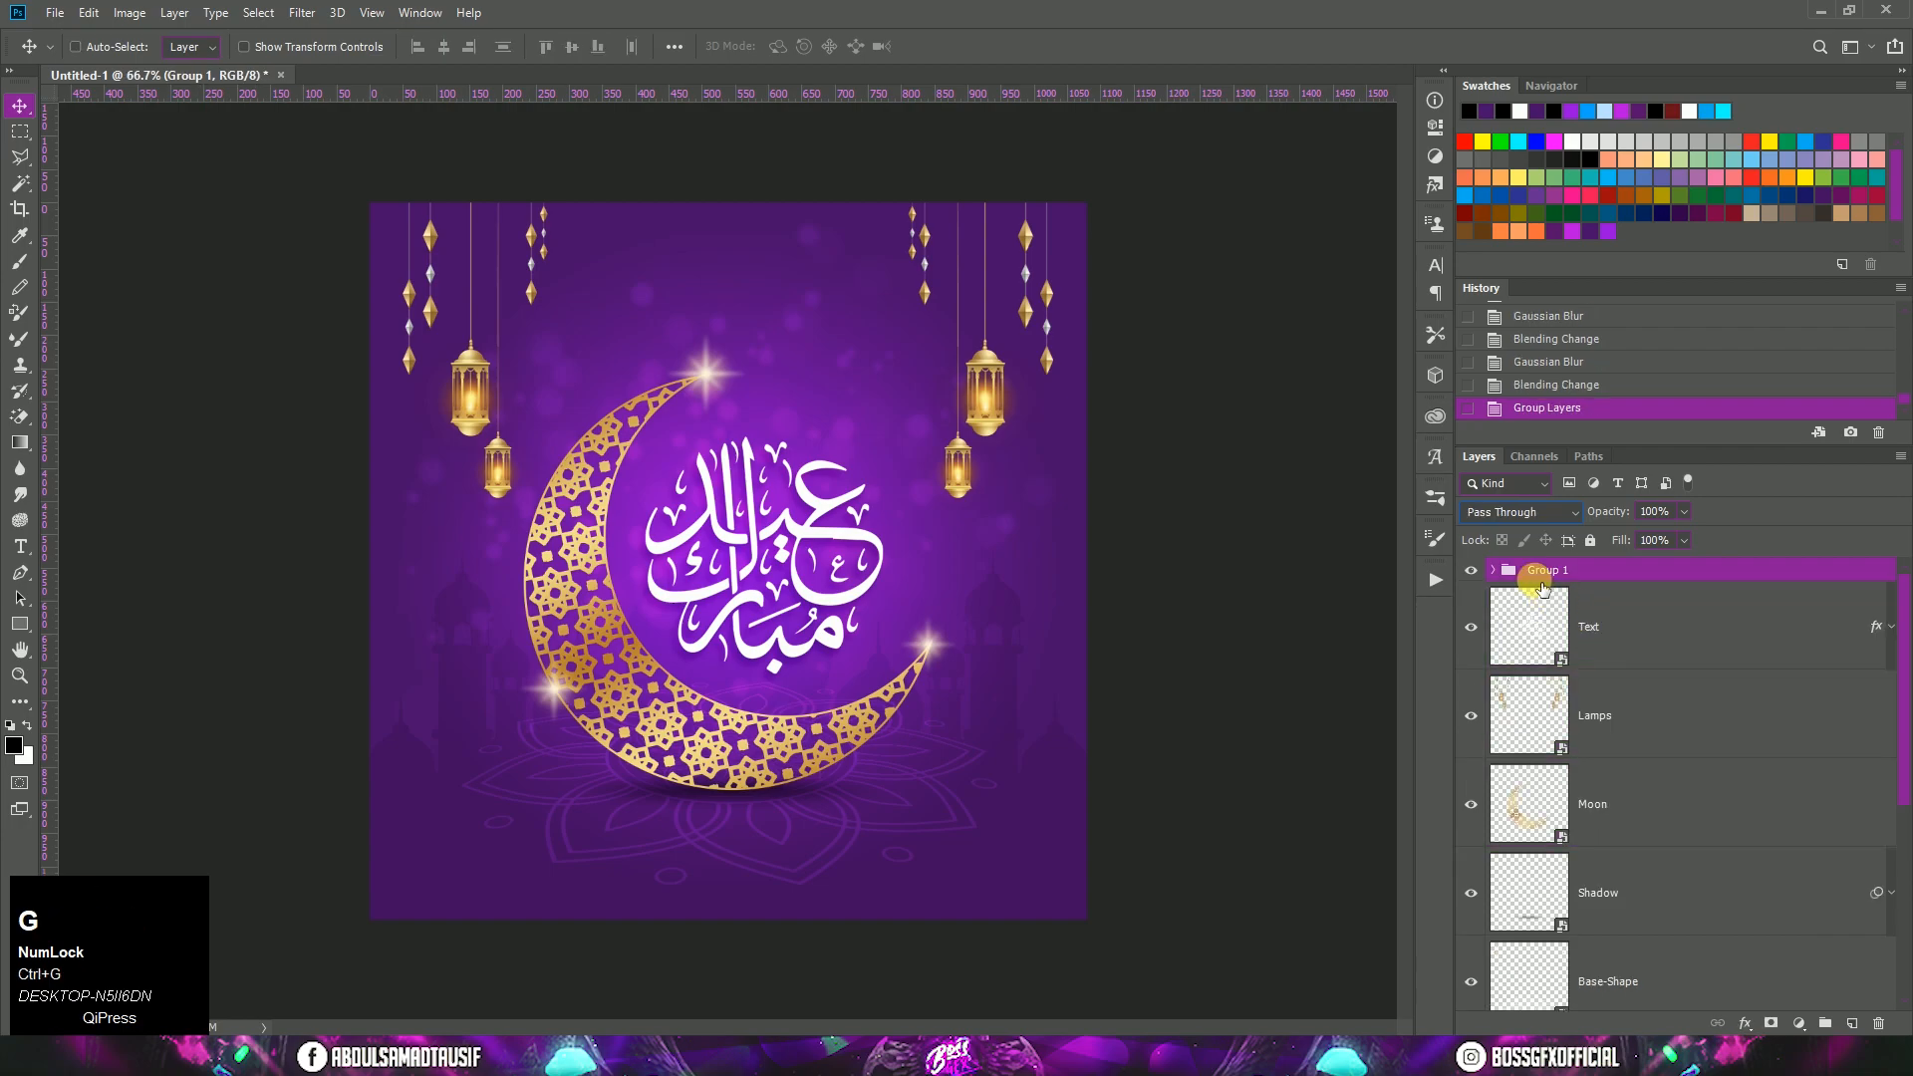
{"action": "double_click", "coordinate": [1543, 576]}
{"action": "type", "text": "Stars"}
{"action": "left_click", "coordinate": [1613, 586]}
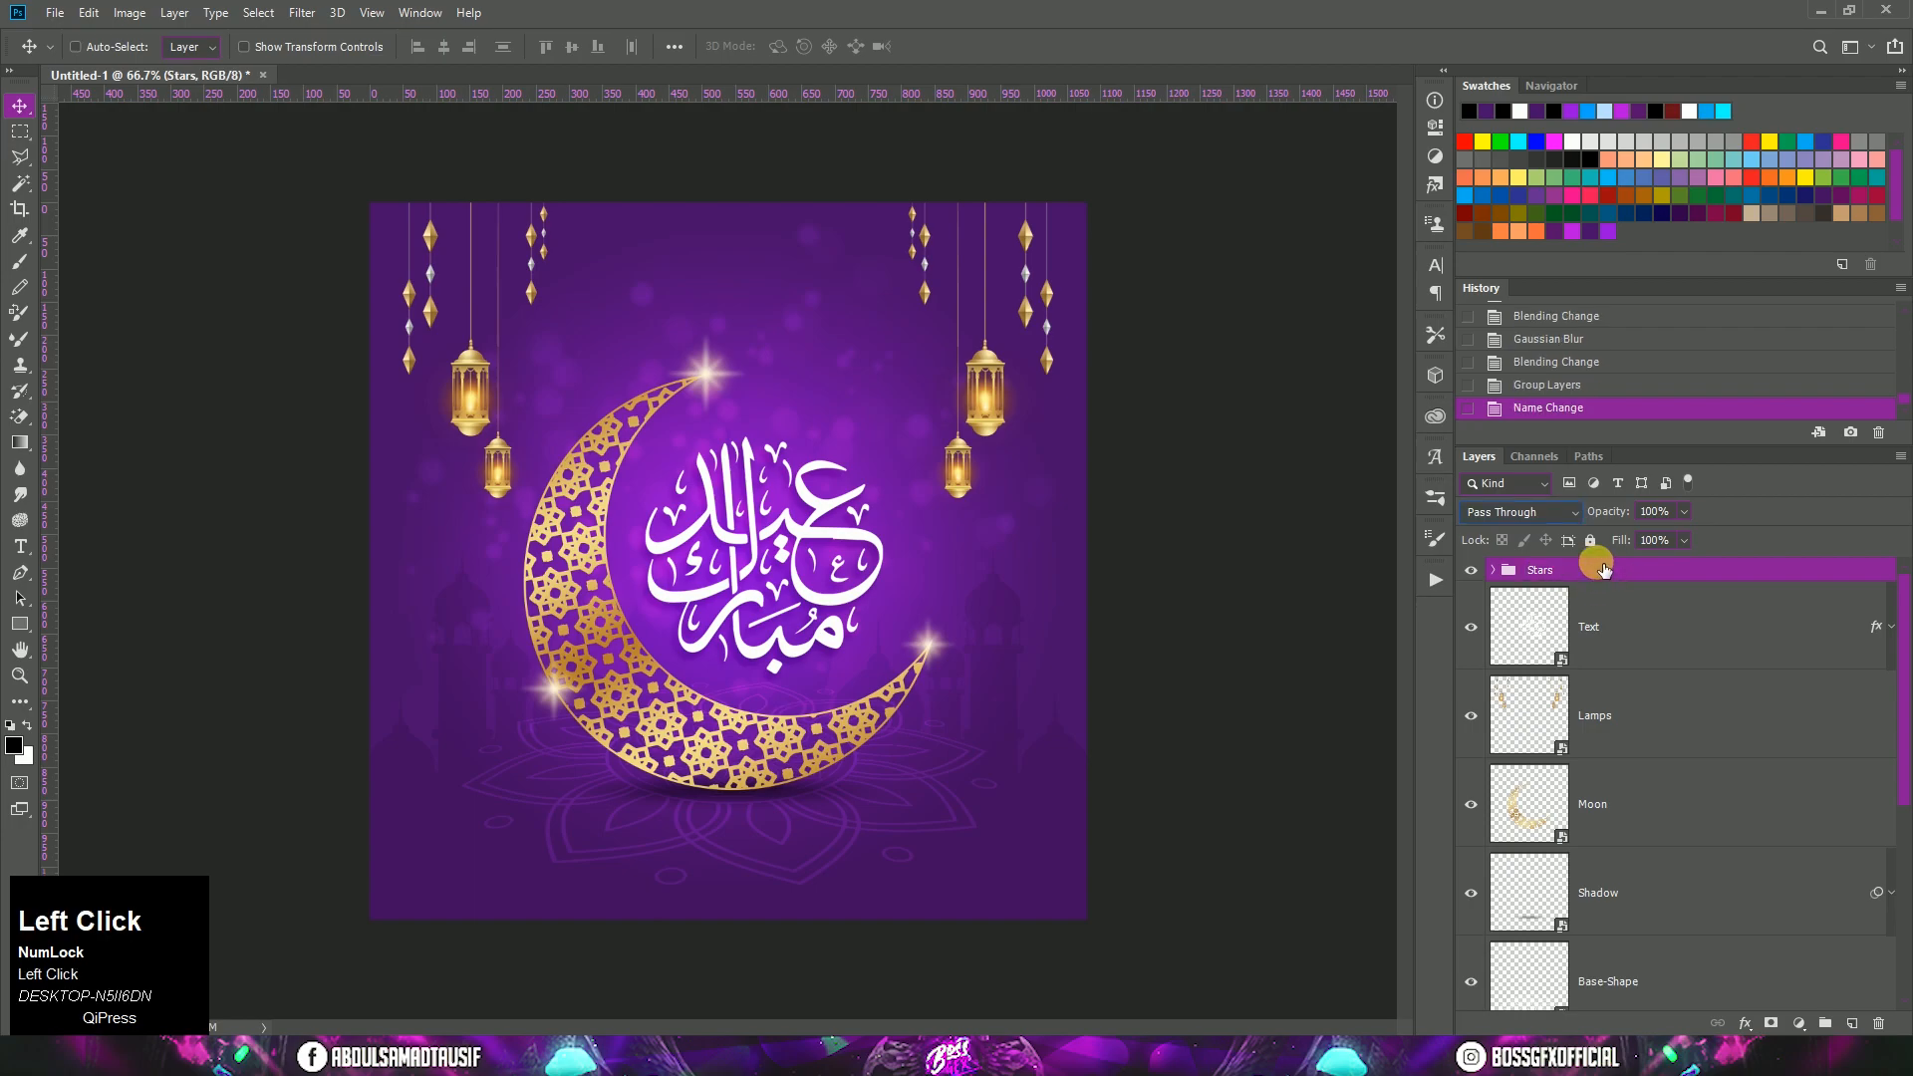
Step: Place Cloud.png above the Stars group, just right of the calligraphy, scaled to about 85%
{"action": "left_click", "coordinate": [249, 1056]}
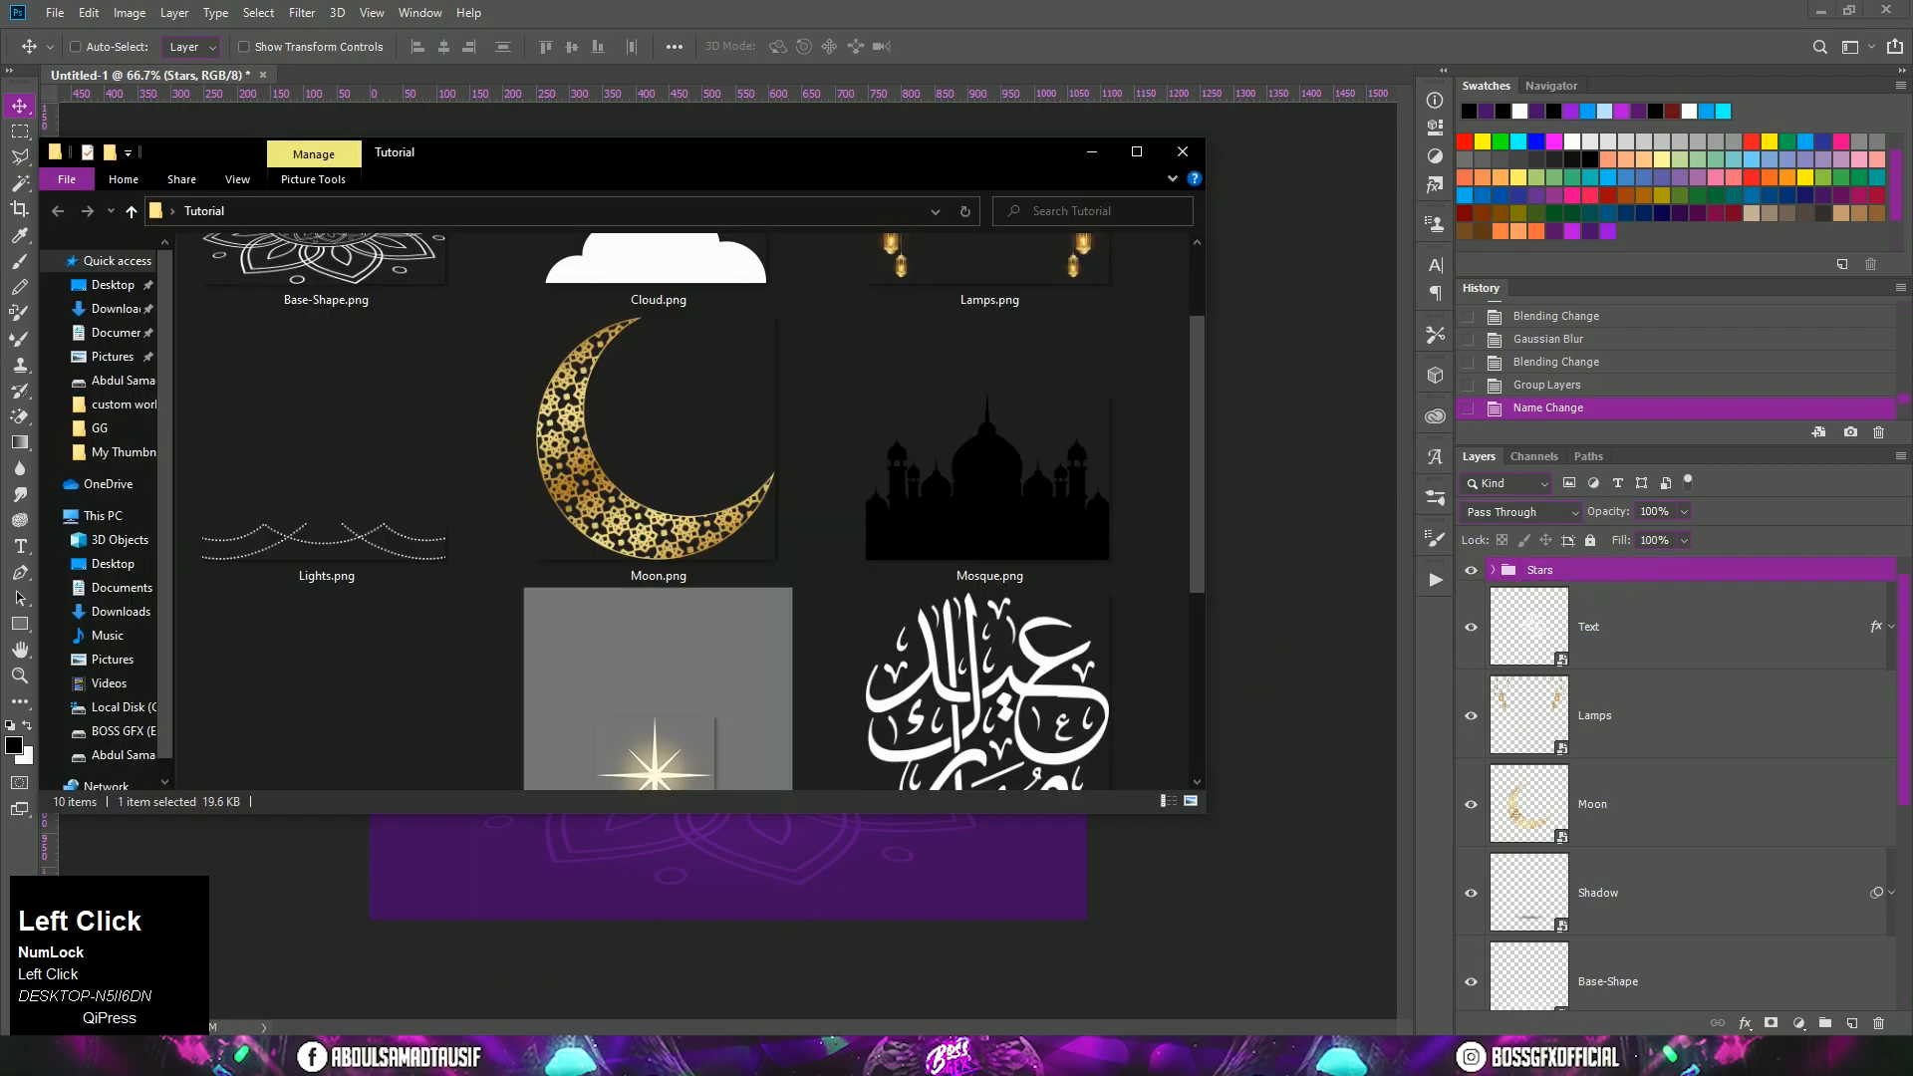
{"action": "left_click_drag", "start_coordinate": [803, 297], "coordinate": [893, 869]}
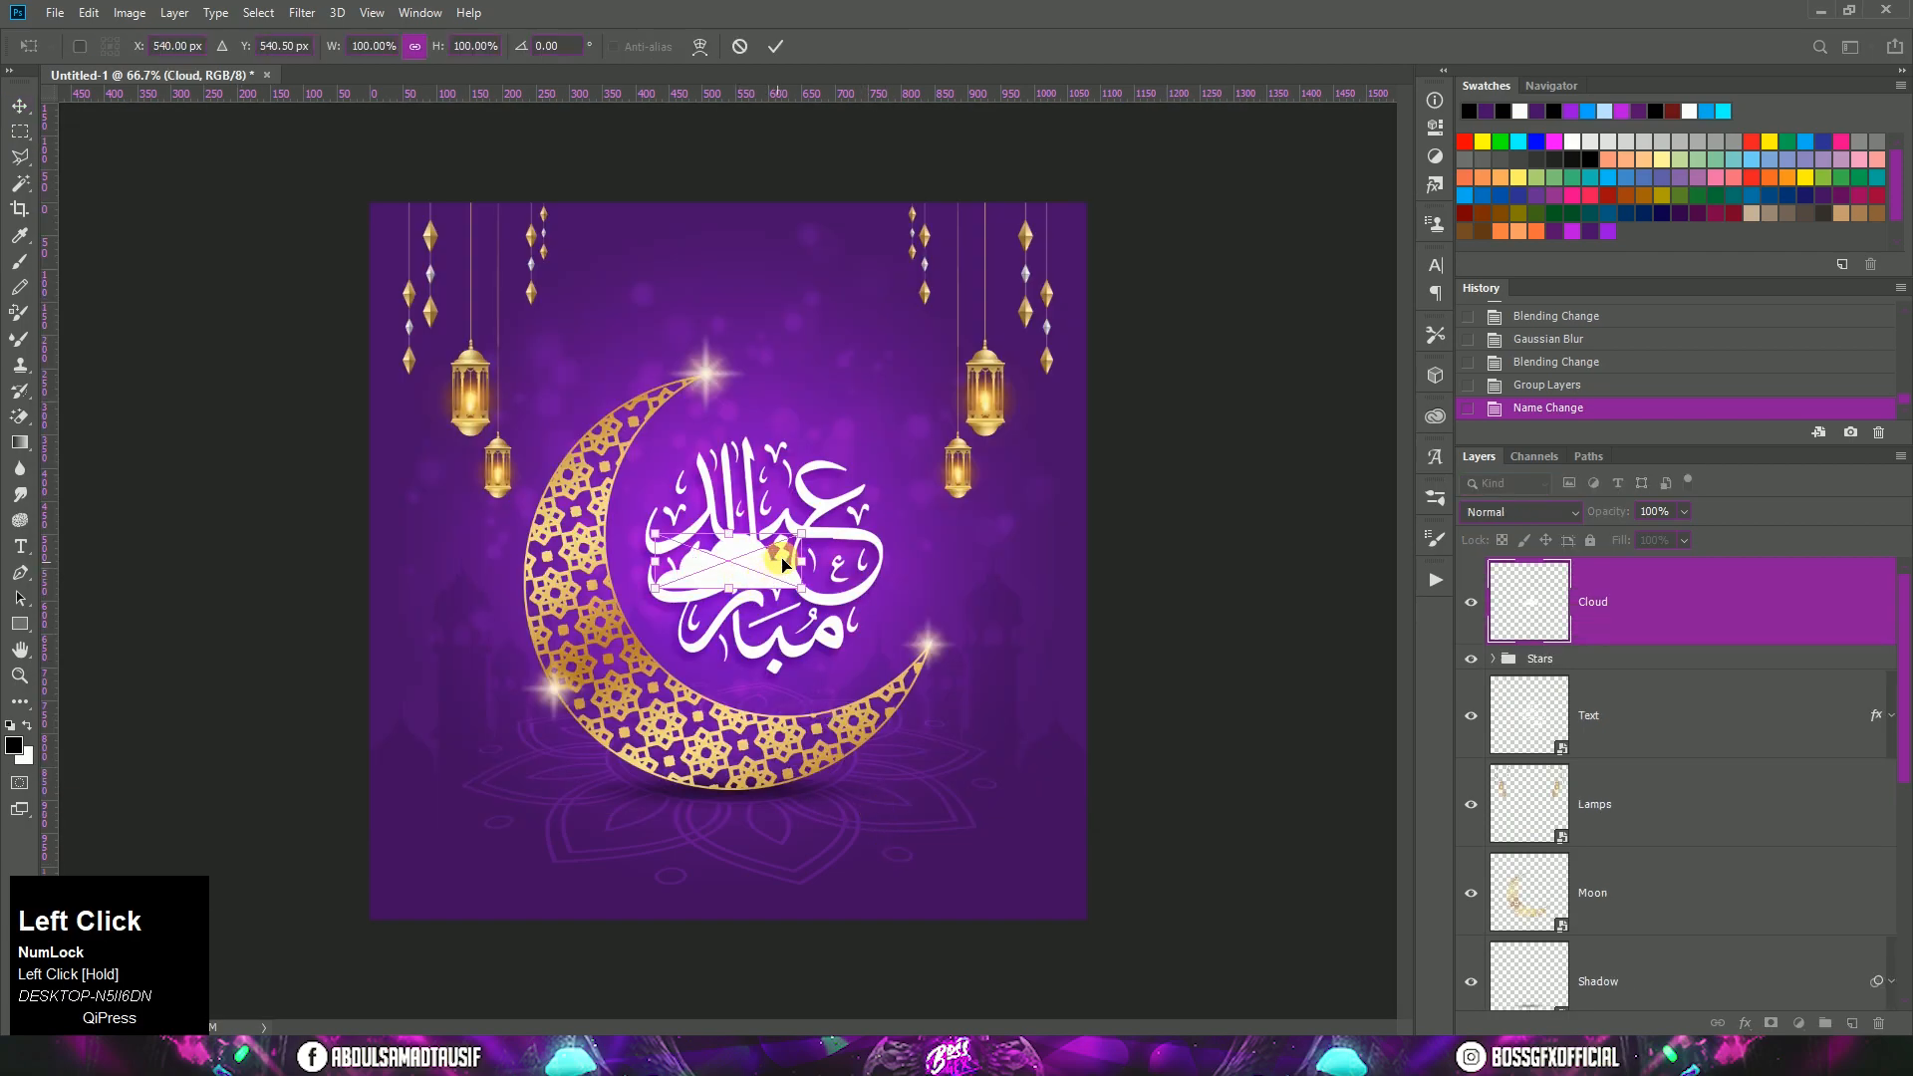
{"action": "left_click_drag", "start_coordinate": [803, 539], "coordinate": [940, 584]}
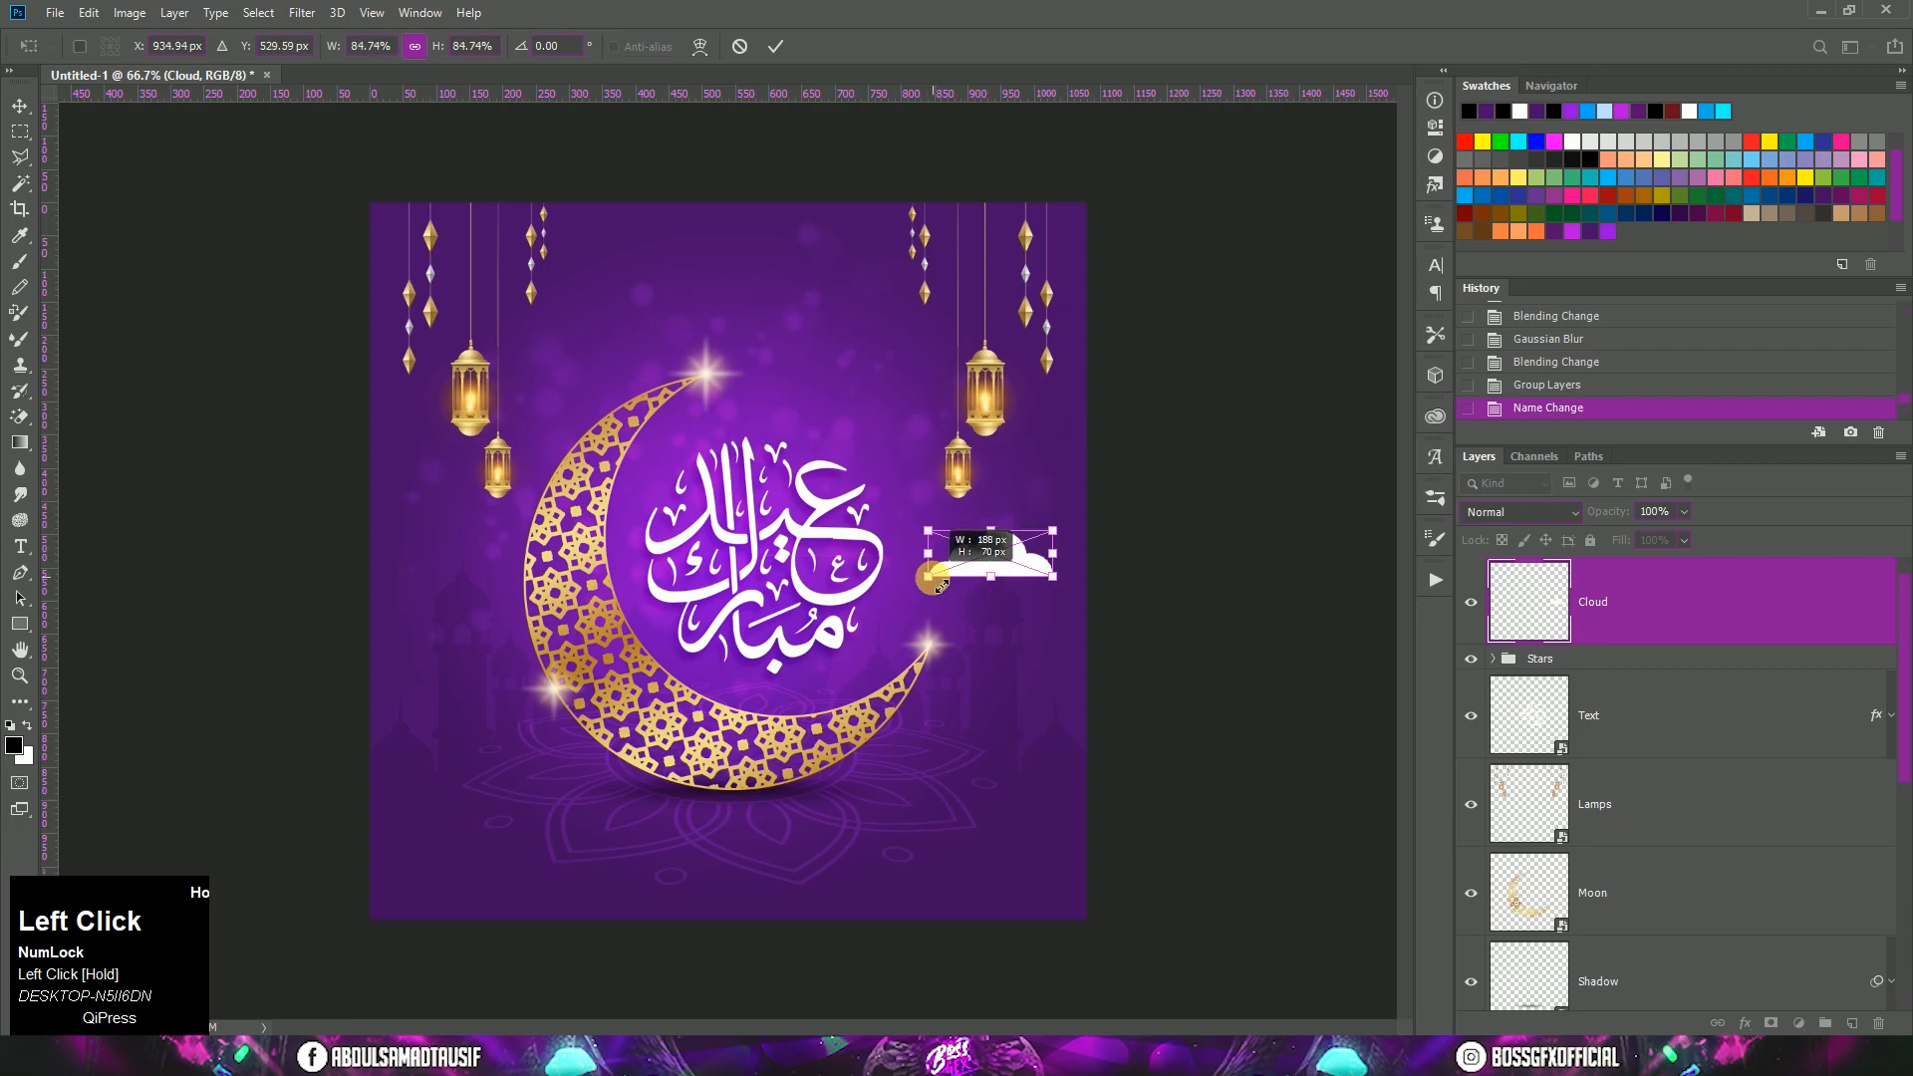
{"action": "double_click", "coordinate": [994, 561]}
Step: Add a horizontally flipped copy of the cloud between the calligraphy and the right-hand lamps, scaled to about 69%
{"action": "left_click_drag", "start_coordinate": [1717, 608], "coordinate": [1854, 1024]}
{"action": "left_click_drag", "start_coordinate": [1019, 572], "coordinate": [899, 398]}
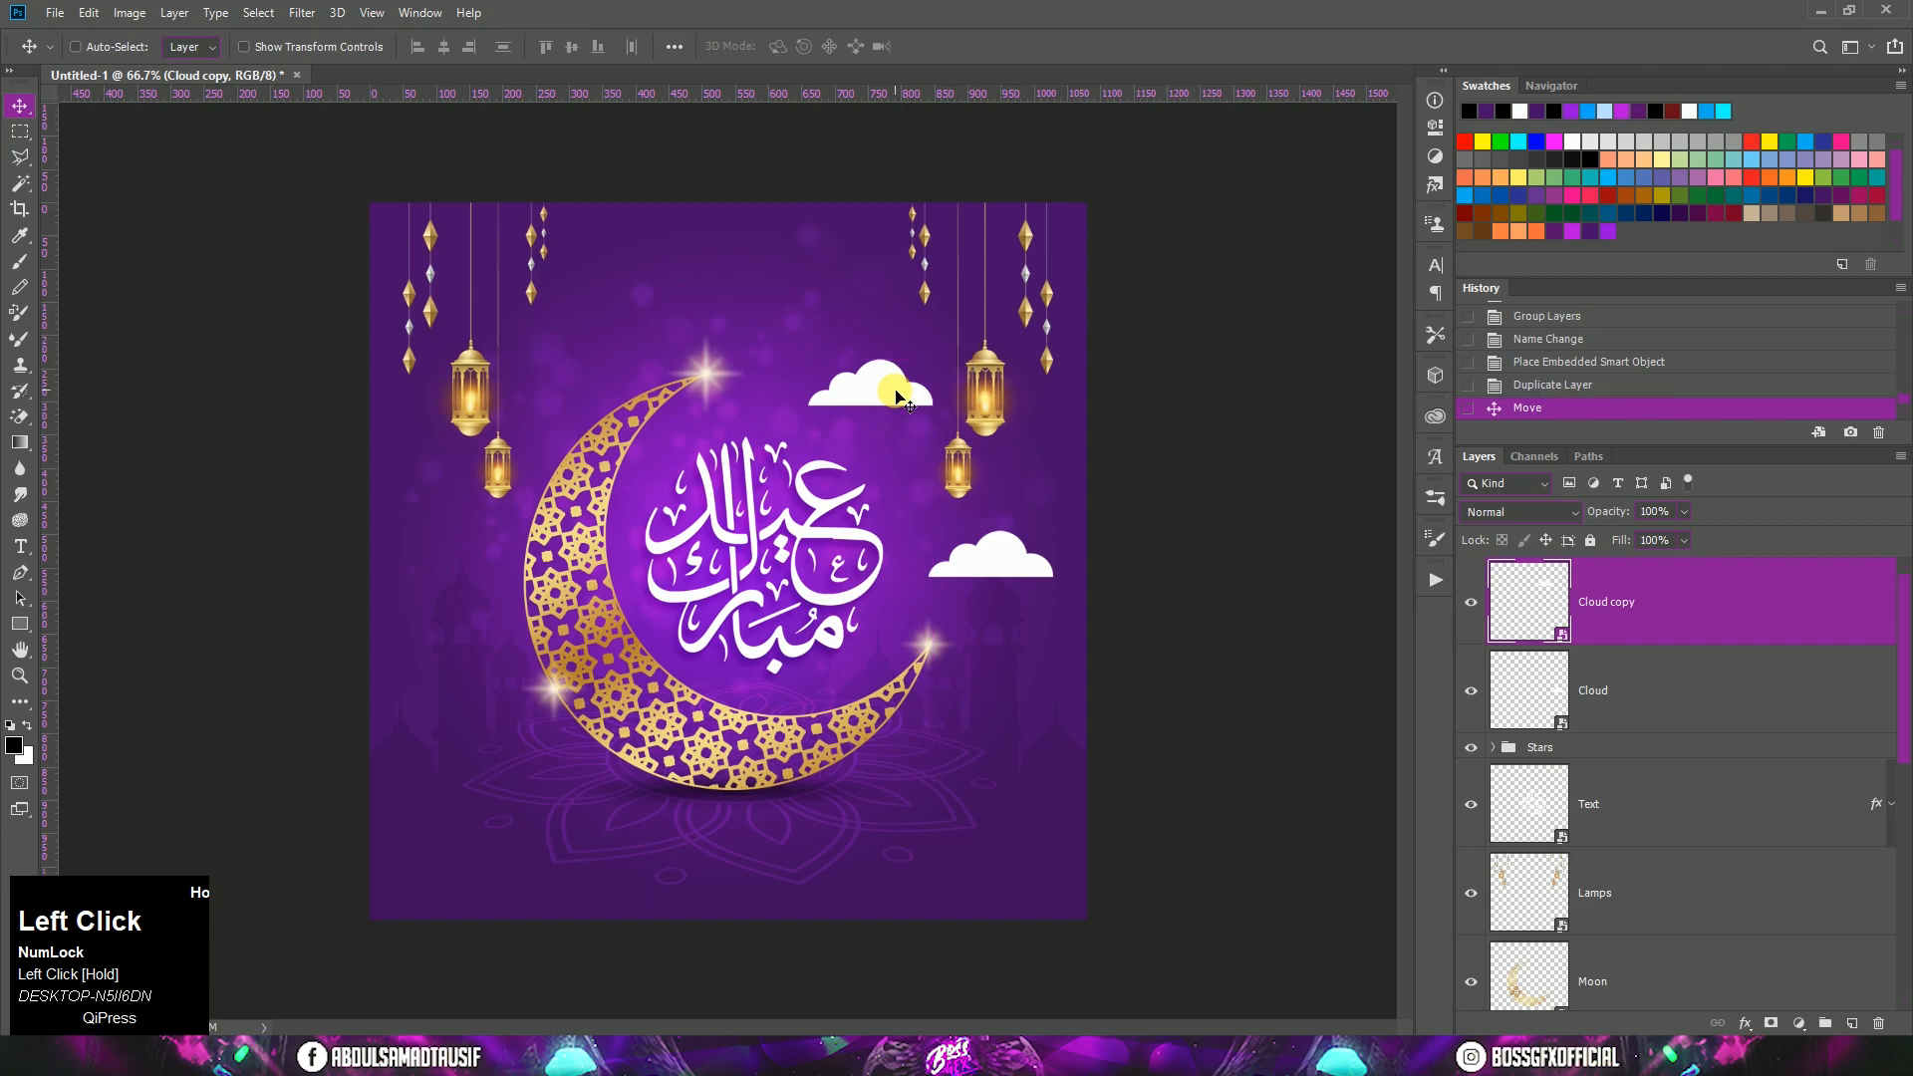
{"action": "left_click", "coordinate": [88, 14]}
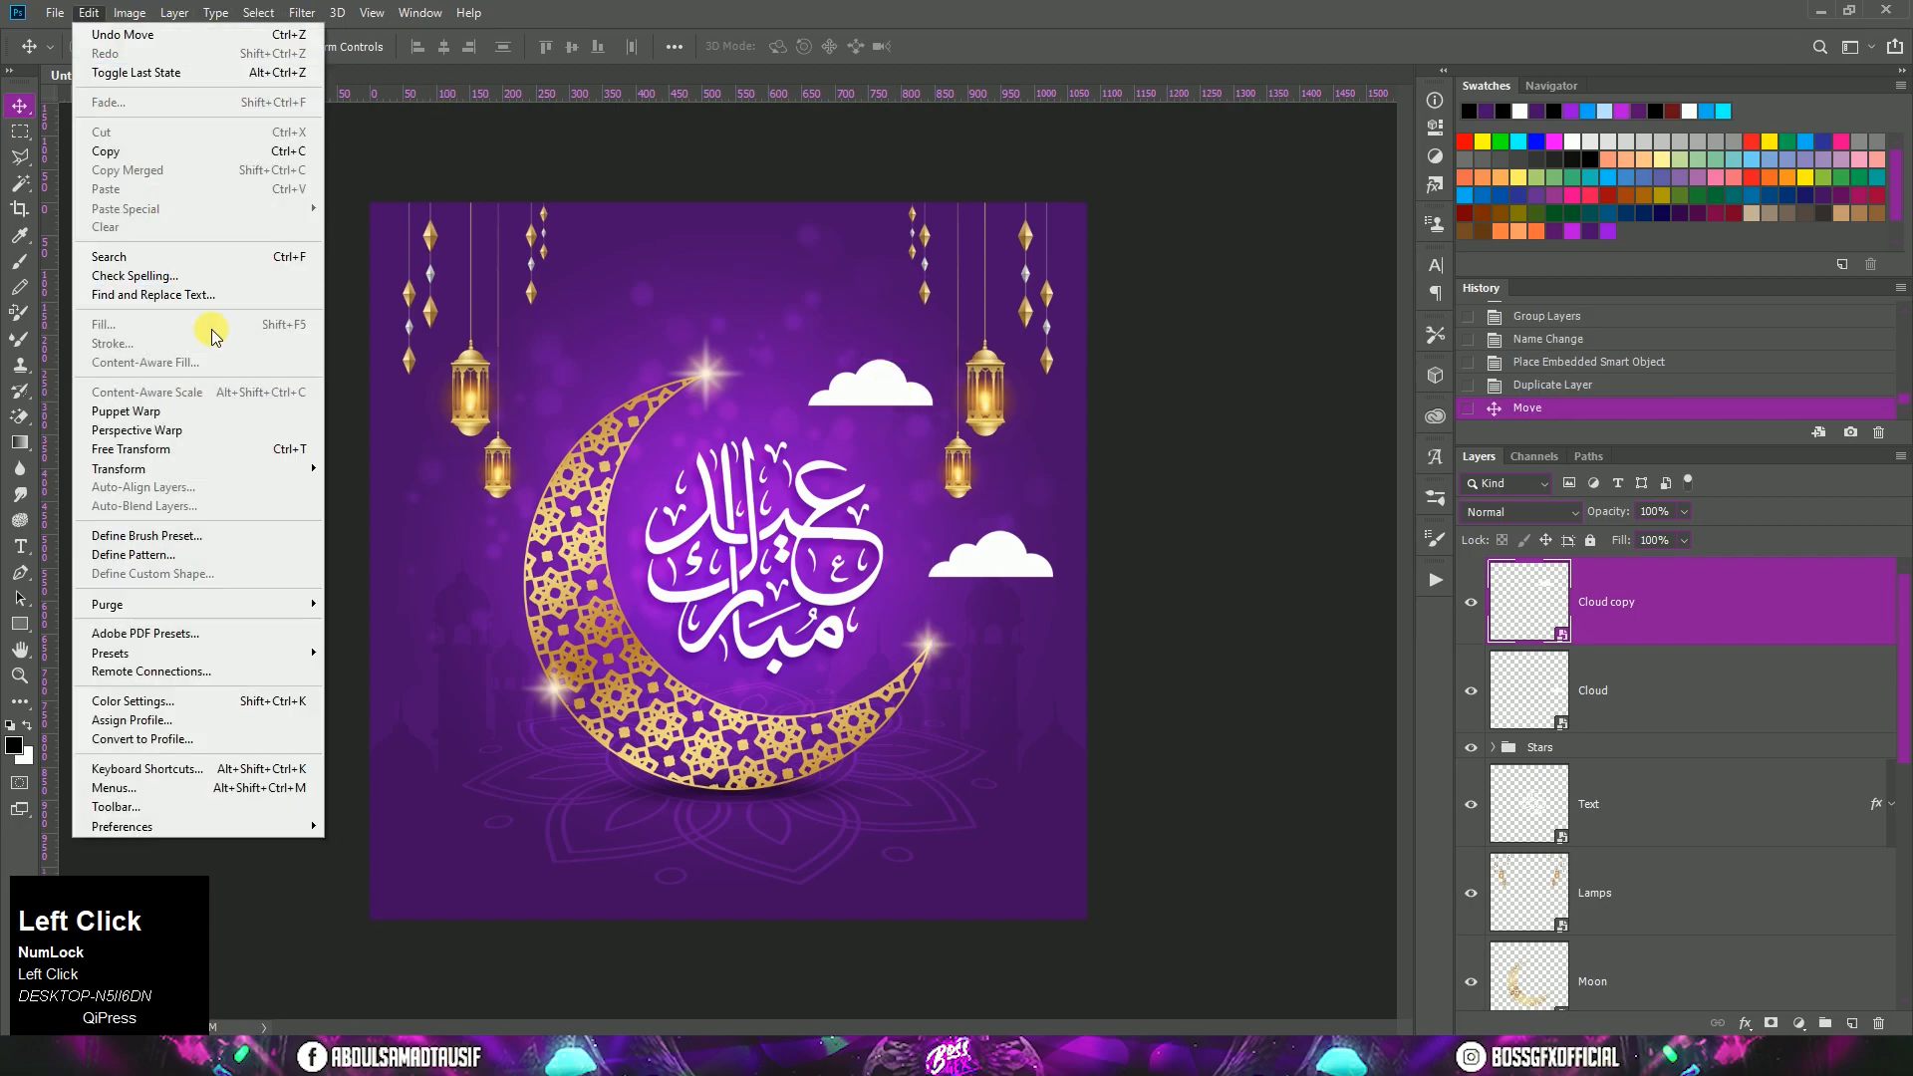
{"action": "left_click", "coordinate": [214, 431]}
{"action": "right_click", "coordinate": [863, 398]}
{"action": "left_click", "coordinate": [912, 625]}
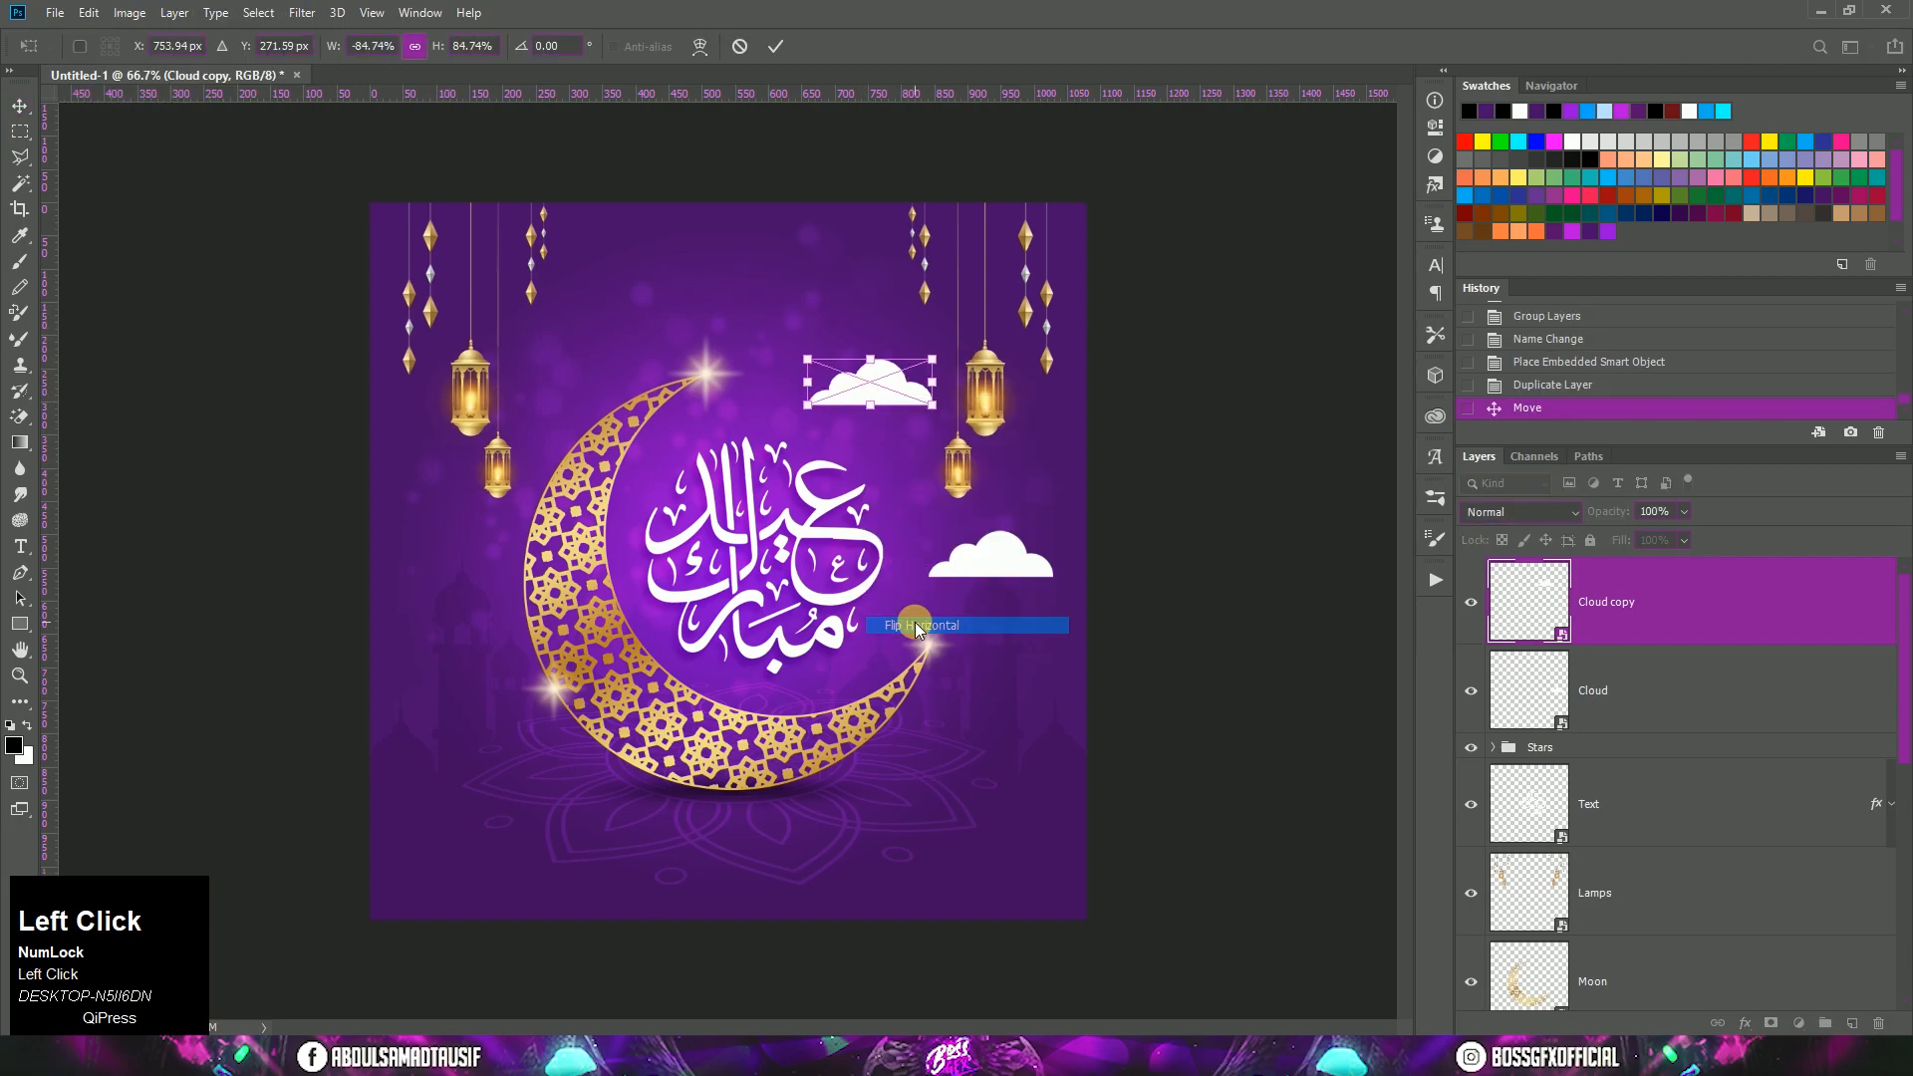
{"action": "left_click_drag", "start_coordinate": [933, 404], "coordinate": [899, 365]}
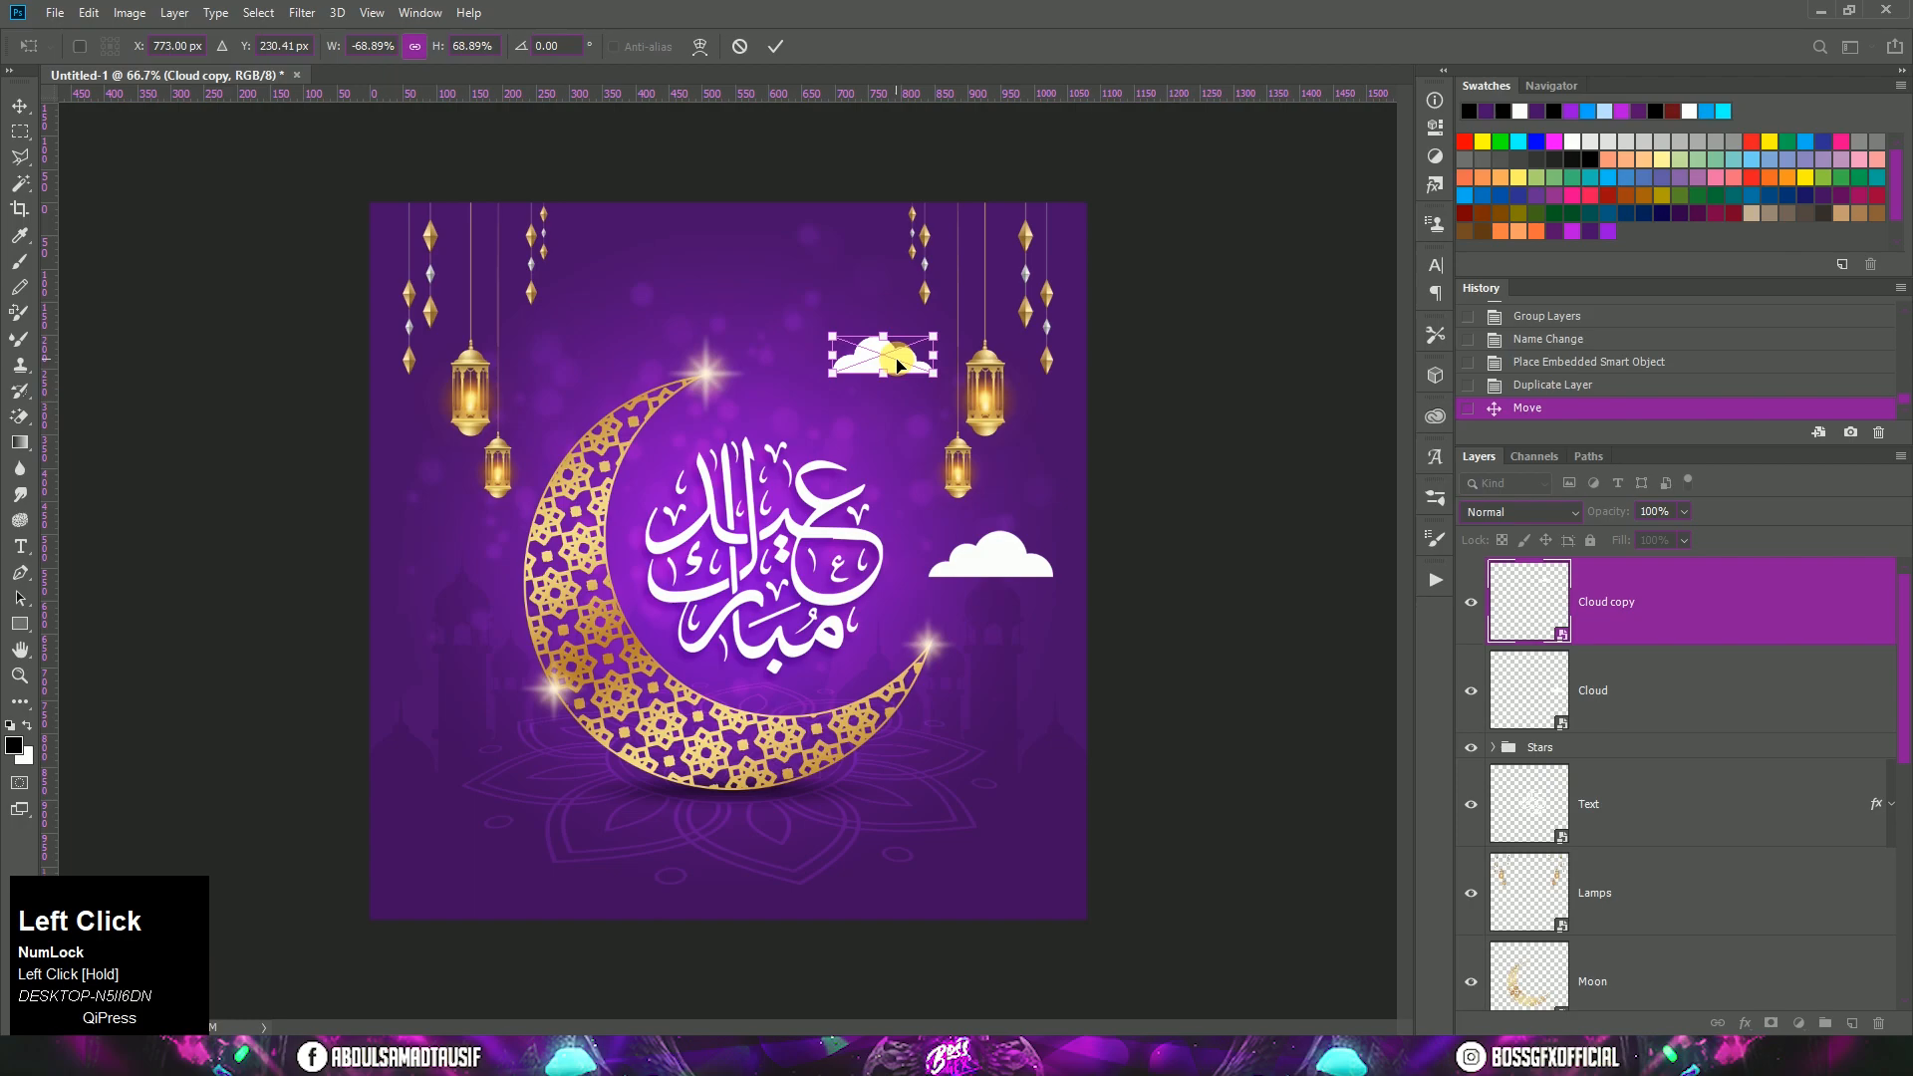
{"action": "double_click", "coordinate": [896, 365]}
{"action": "left_click_drag", "start_coordinate": [900, 366], "coordinate": [901, 362]}
Step: Duplicate the Cloud copy layer and move the new cloud to the left of the crescent moon
{"action": "left_click_drag", "start_coordinate": [1721, 671], "coordinate": [1856, 1023]}
{"action": "left_click_drag", "start_coordinate": [903, 362], "coordinate": [464, 627]}
{"action": "left_click", "coordinate": [1697, 612]}
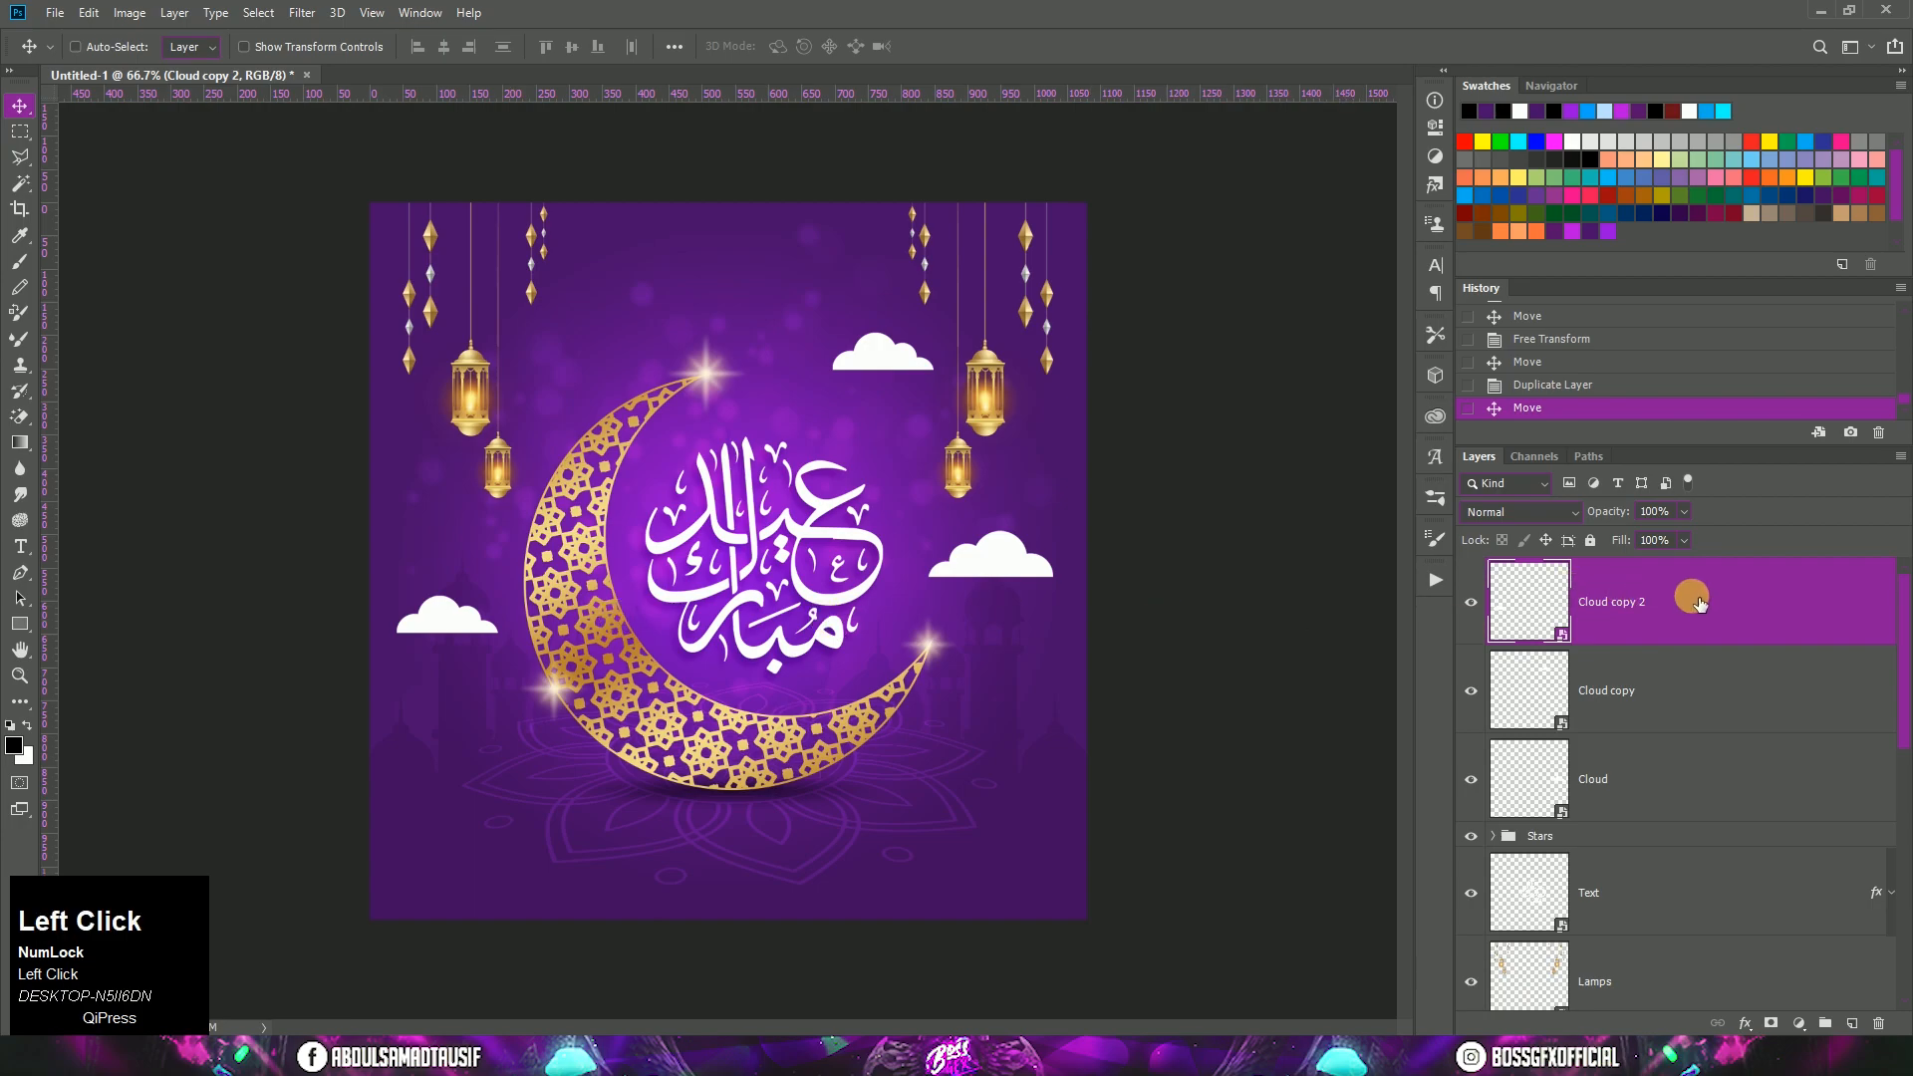
Step: Add a Gradient Overlay effect to the original Cloud layer
{"action": "left_click", "coordinate": [1505, 781]}
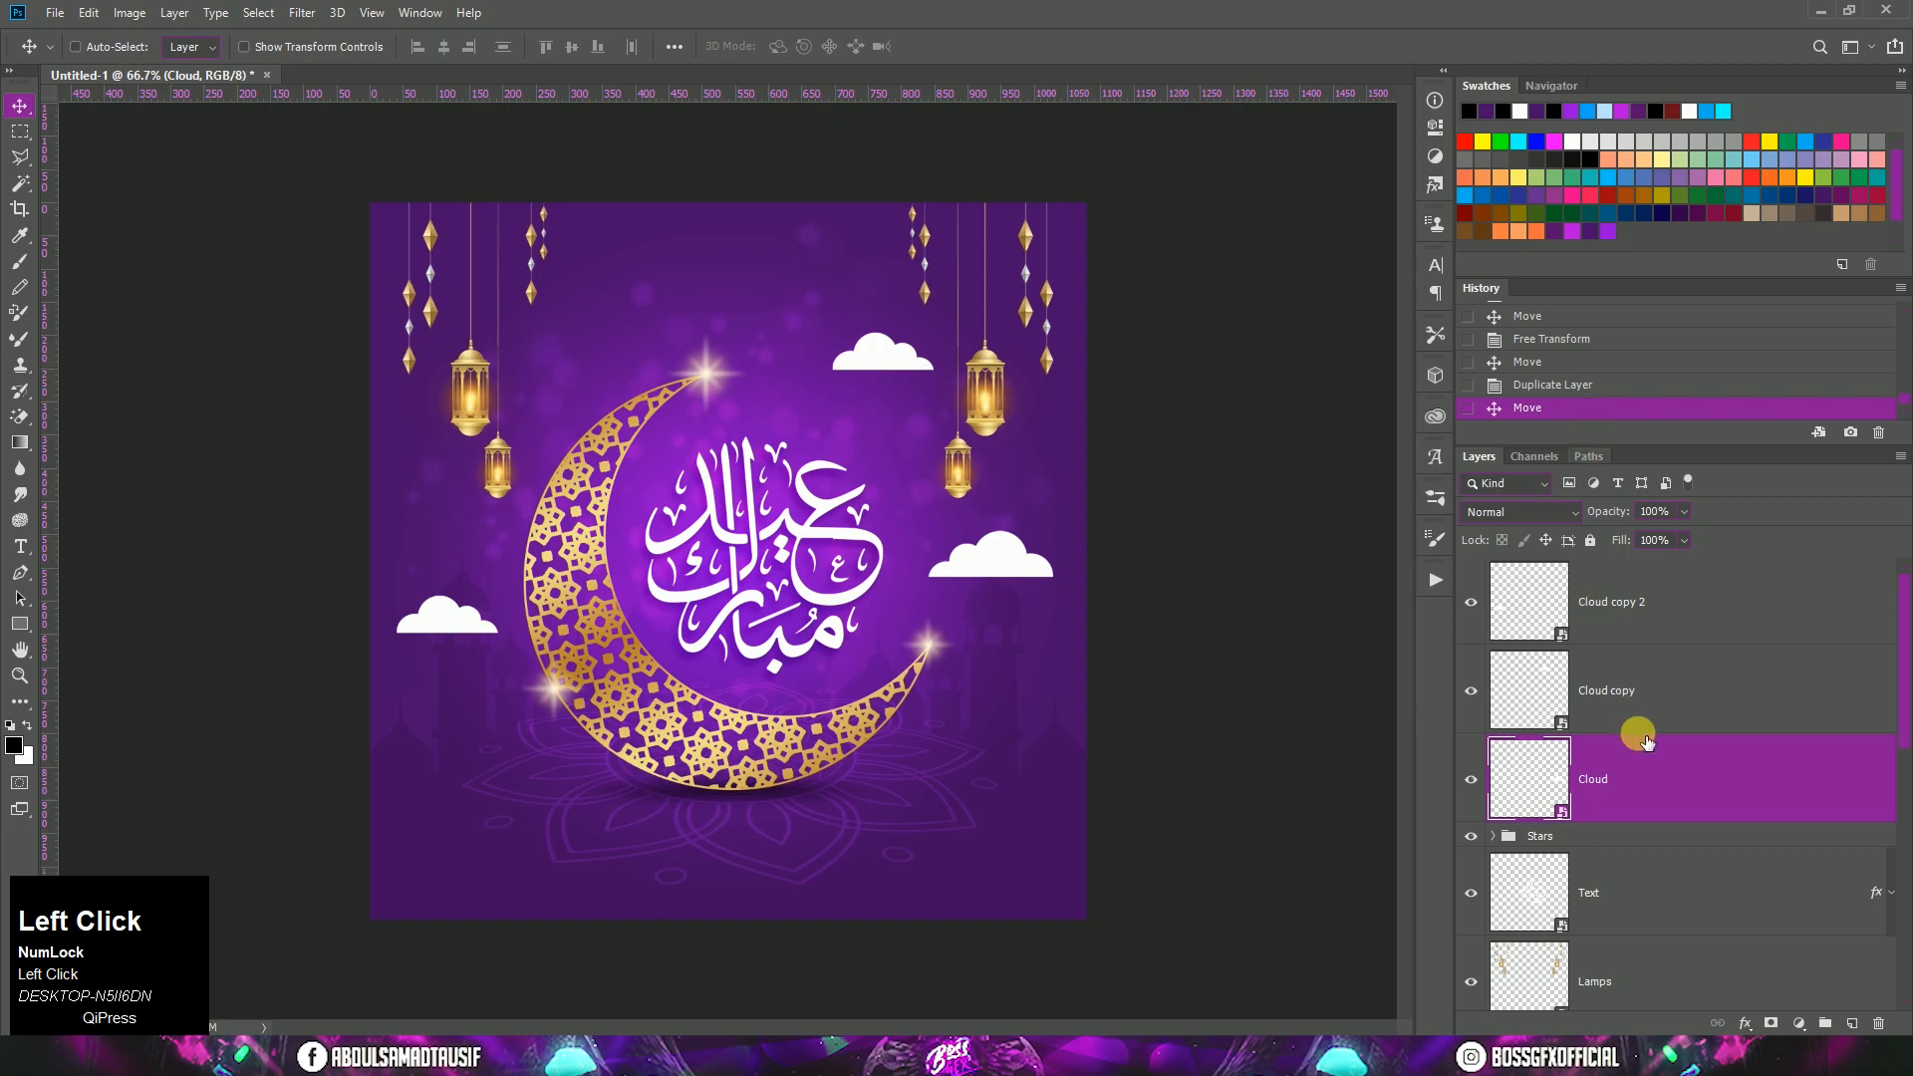
{"action": "right_click", "coordinate": [1672, 778]}
{"action": "left_click", "coordinate": [1460, 215]}
{"action": "left_click", "coordinate": [1227, 595]}
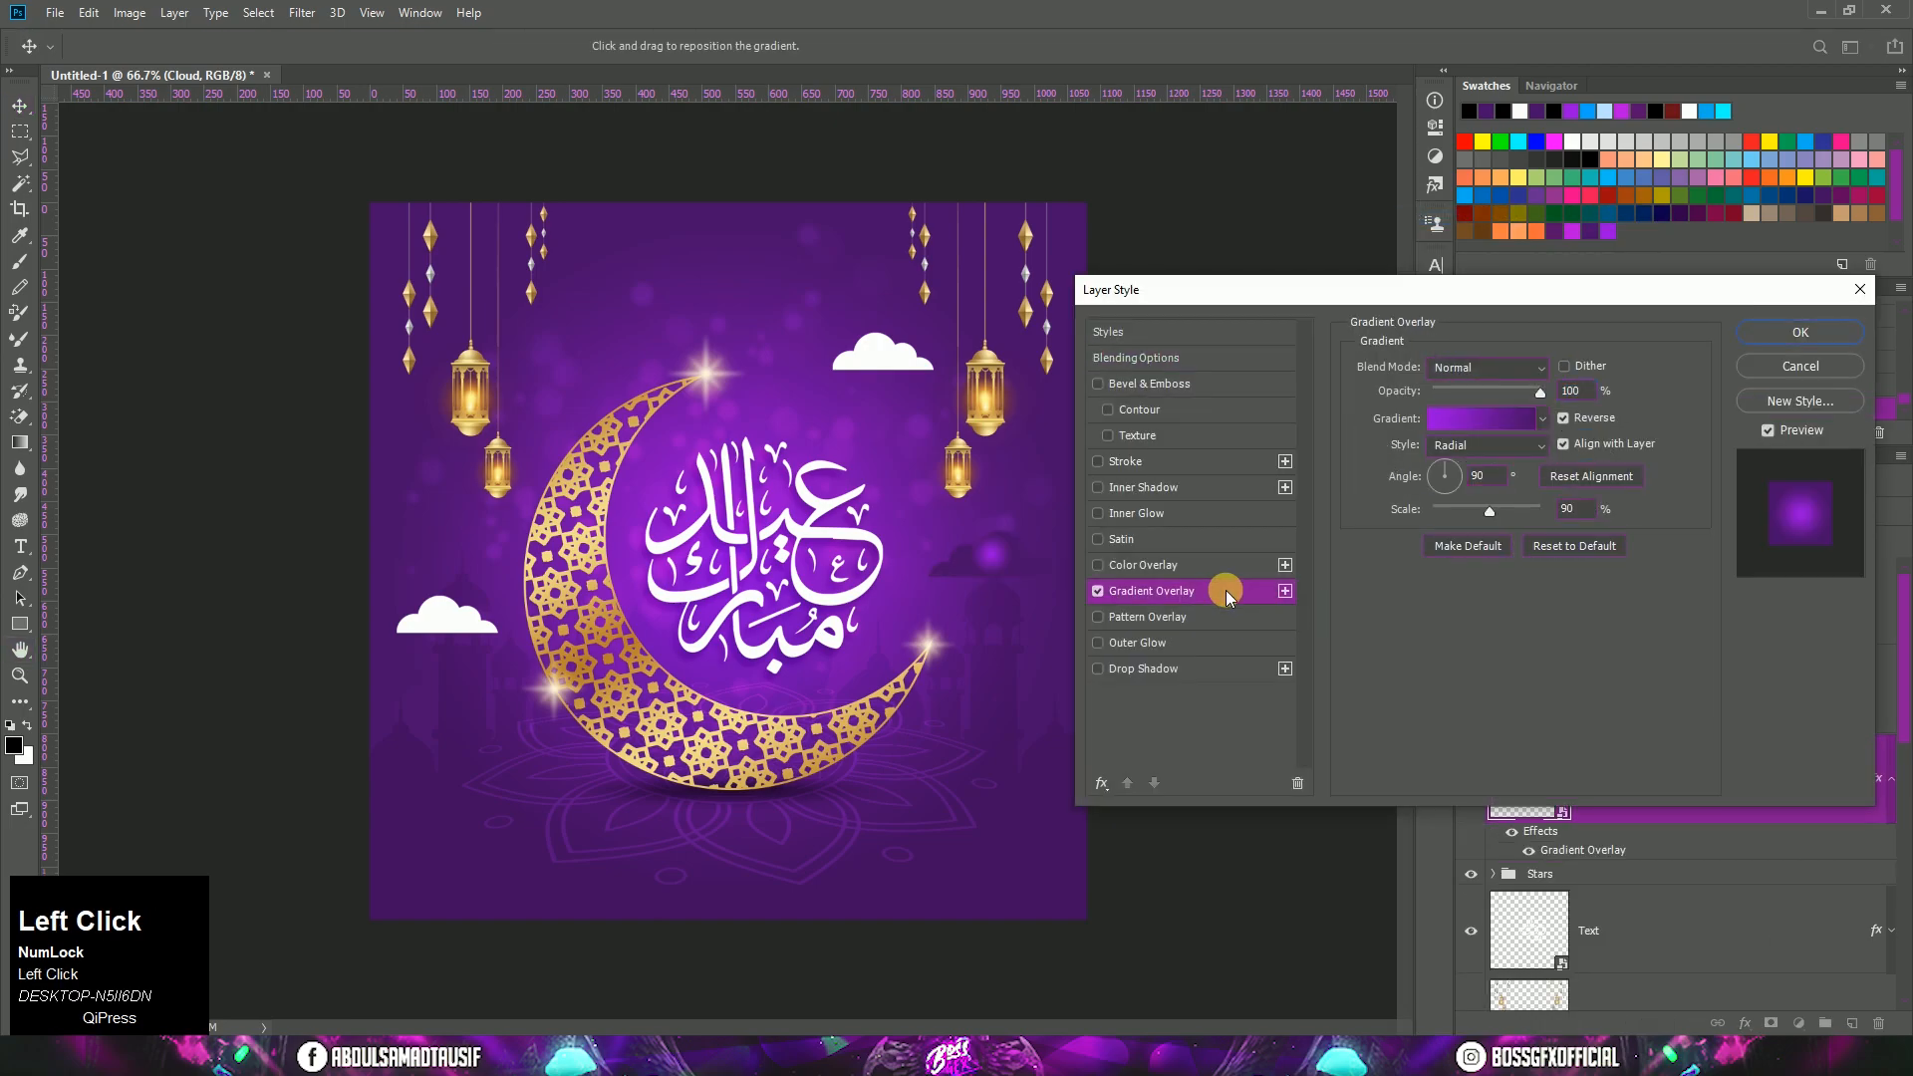
Step: Set both color stops of the cloud's overlay gradient to white (#ffffff)
{"action": "left_click", "coordinate": [1434, 416]}
{"action": "left_click", "coordinate": [1292, 625]}
{"action": "left_click", "coordinate": [1383, 707]}
{"action": "left_click_drag", "start_coordinate": [1209, 555], "coordinate": [1008, 298]}
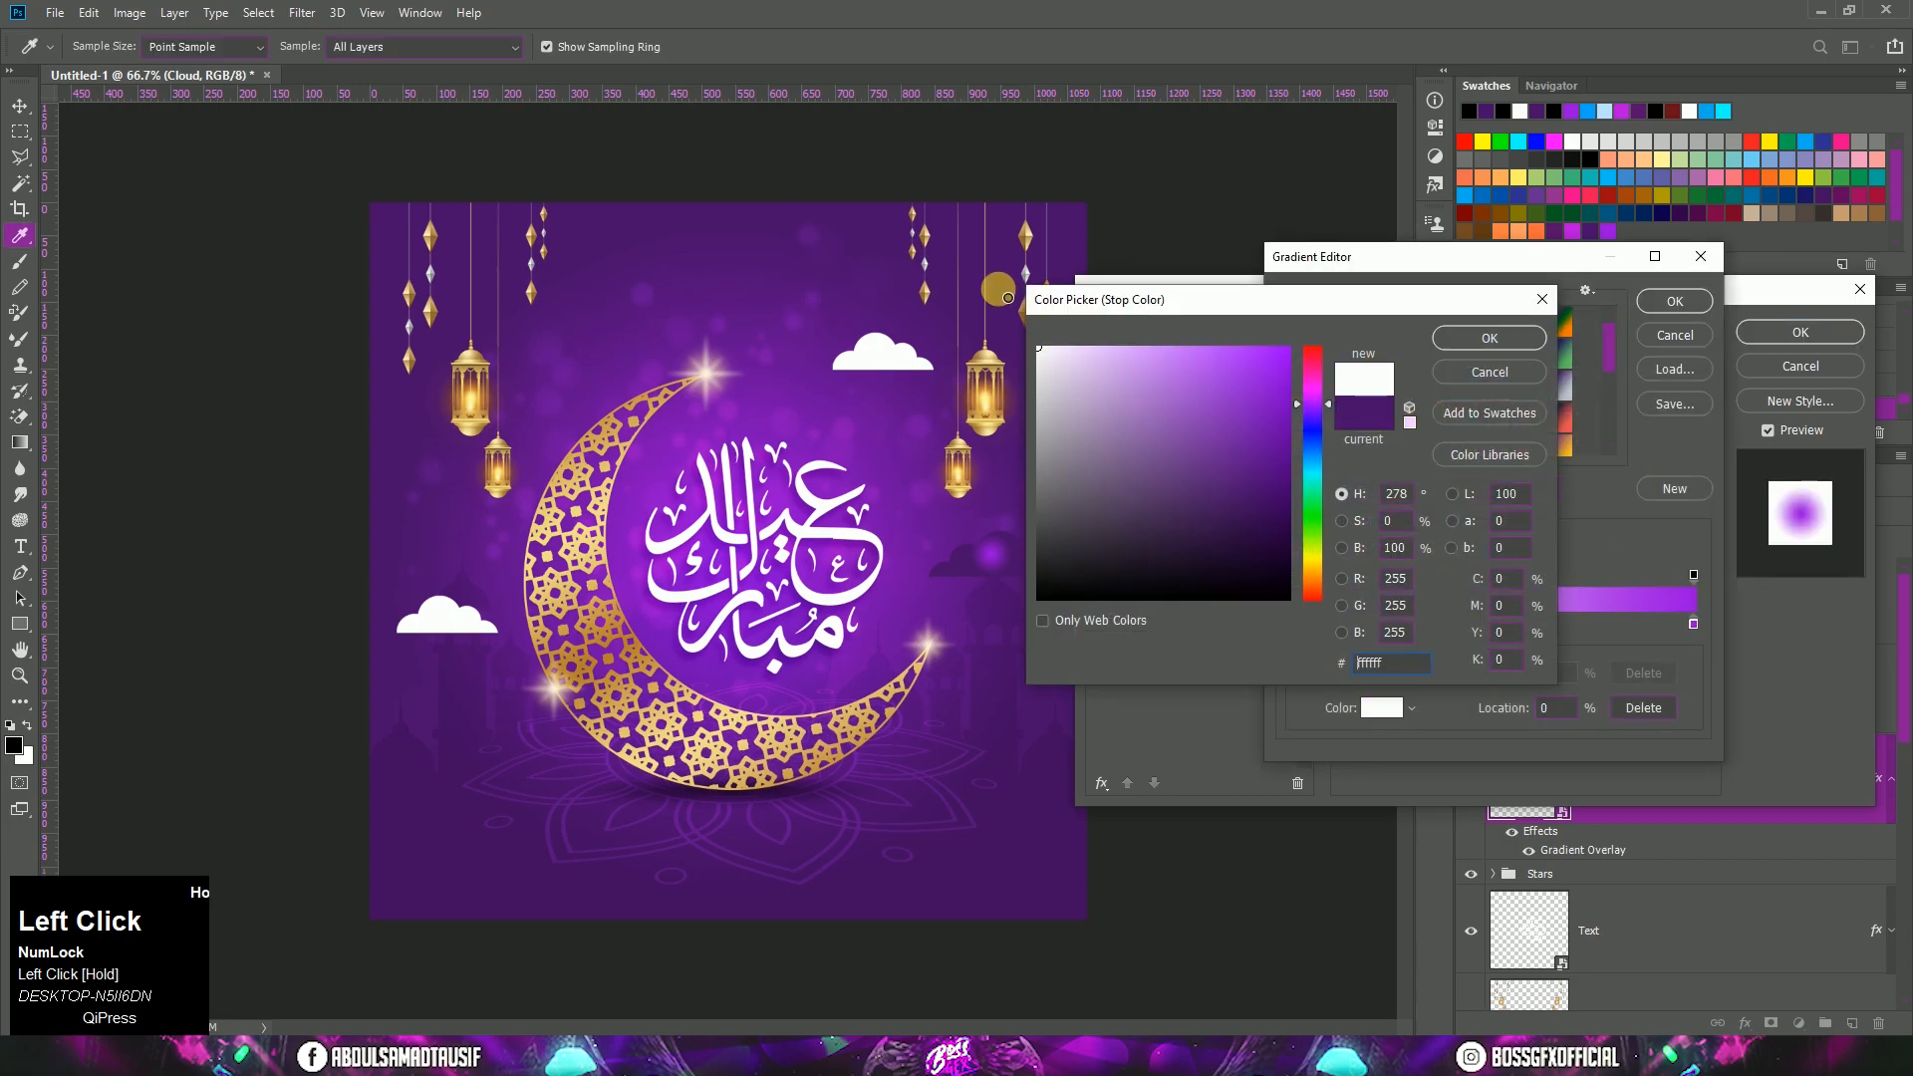
{"action": "left_click", "coordinate": [1490, 338]}
{"action": "left_click", "coordinate": [1695, 626]}
{"action": "left_click", "coordinate": [1382, 708]}
{"action": "left_click_drag", "start_coordinate": [1179, 512], "coordinate": [995, 341]}
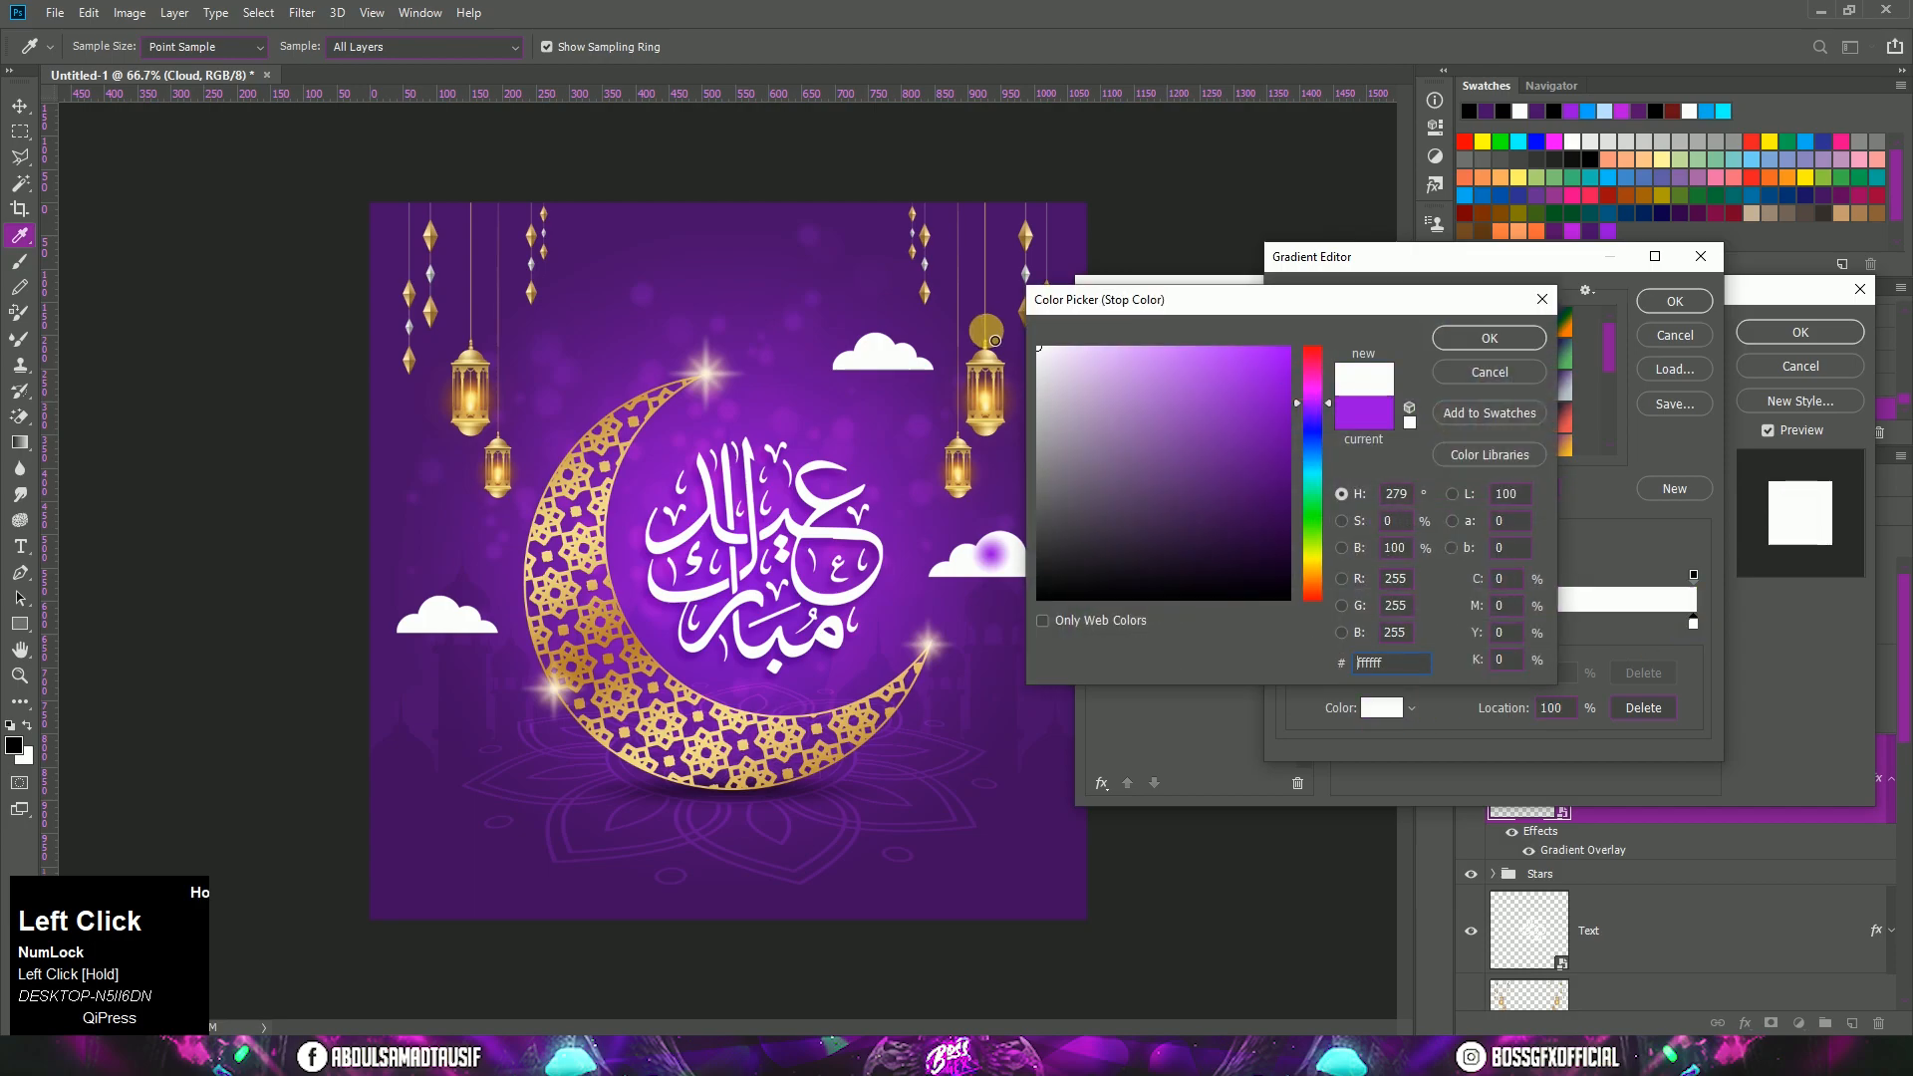
{"action": "left_click", "coordinate": [1485, 339]}
Step: Set the opacity stop at the gradient's 100% location to 0% and accept the edited gradient
{"action": "left_click", "coordinate": [1694, 576]}
{"action": "left_click", "coordinate": [1407, 674]}
{"action": "left_click_drag", "start_coordinate": [1413, 697], "coordinate": [1309, 704]}
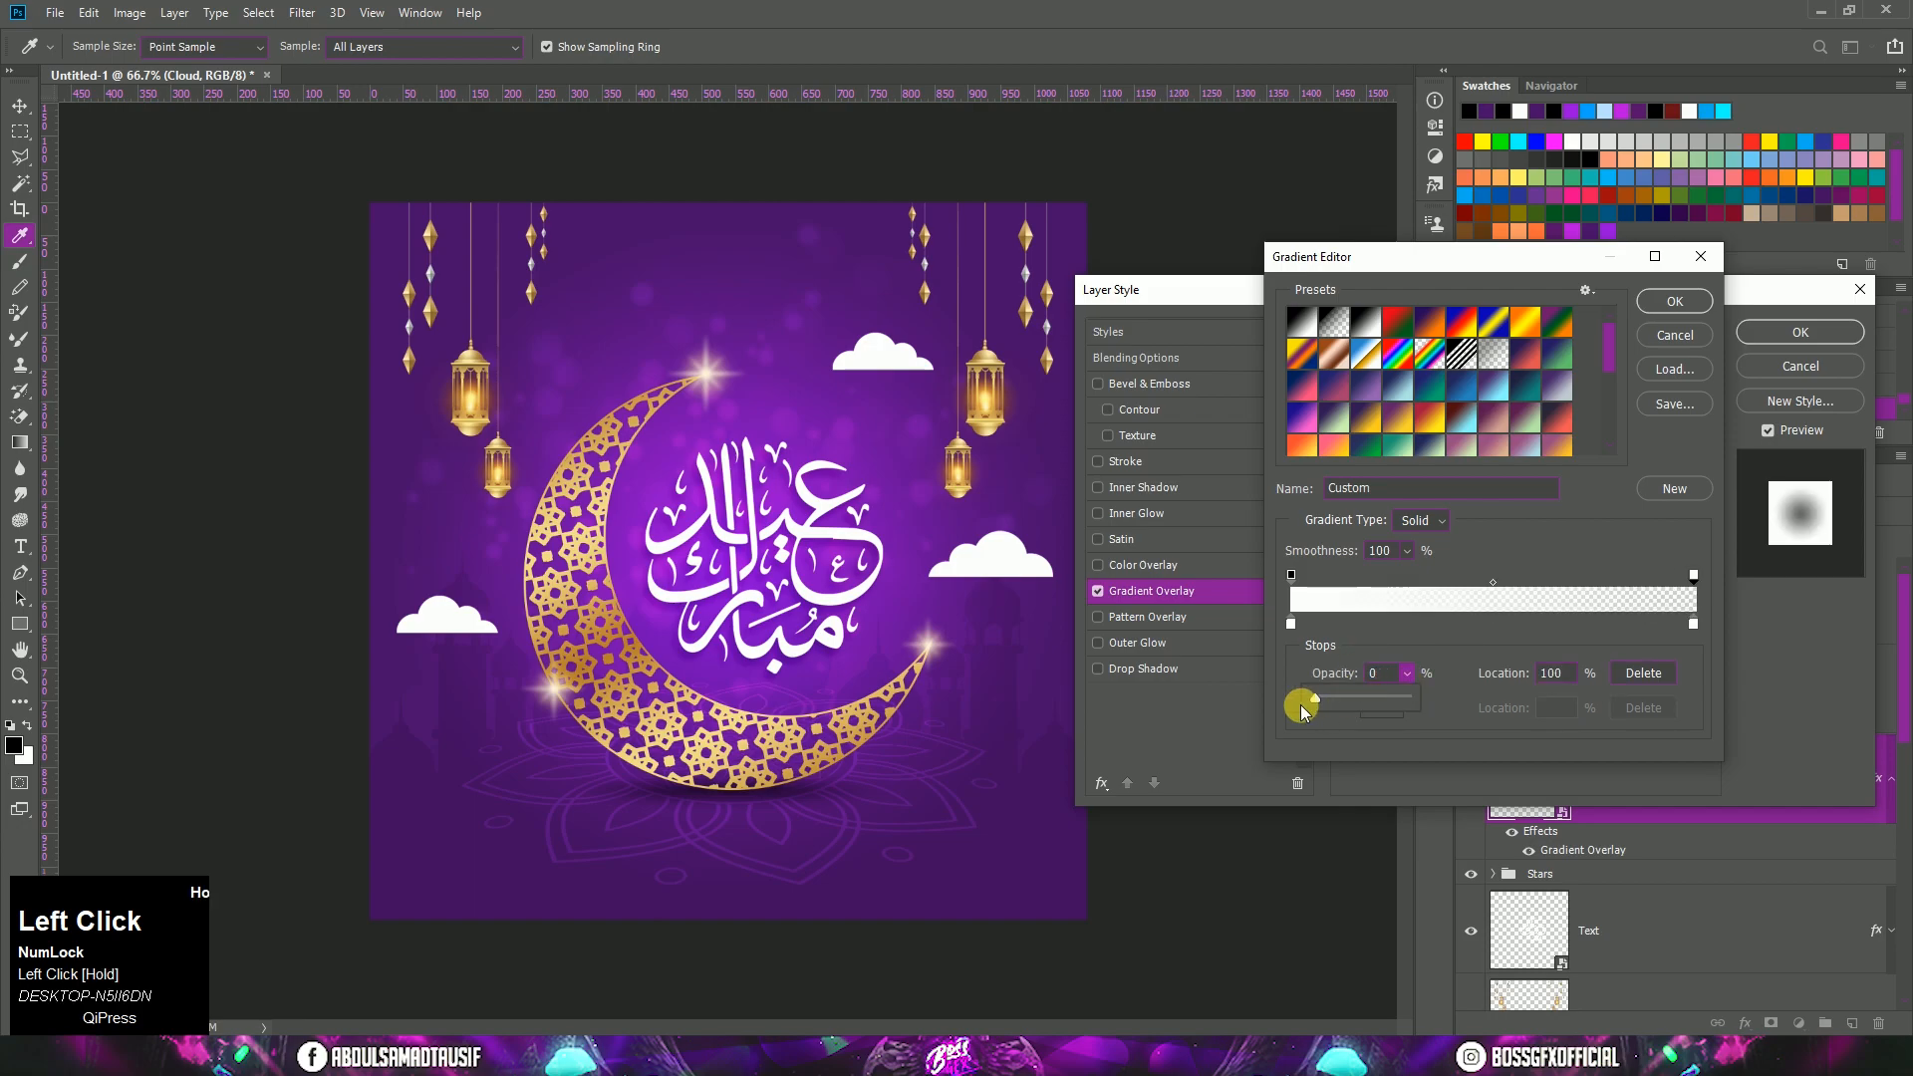
{"action": "left_click", "coordinate": [1675, 303]}
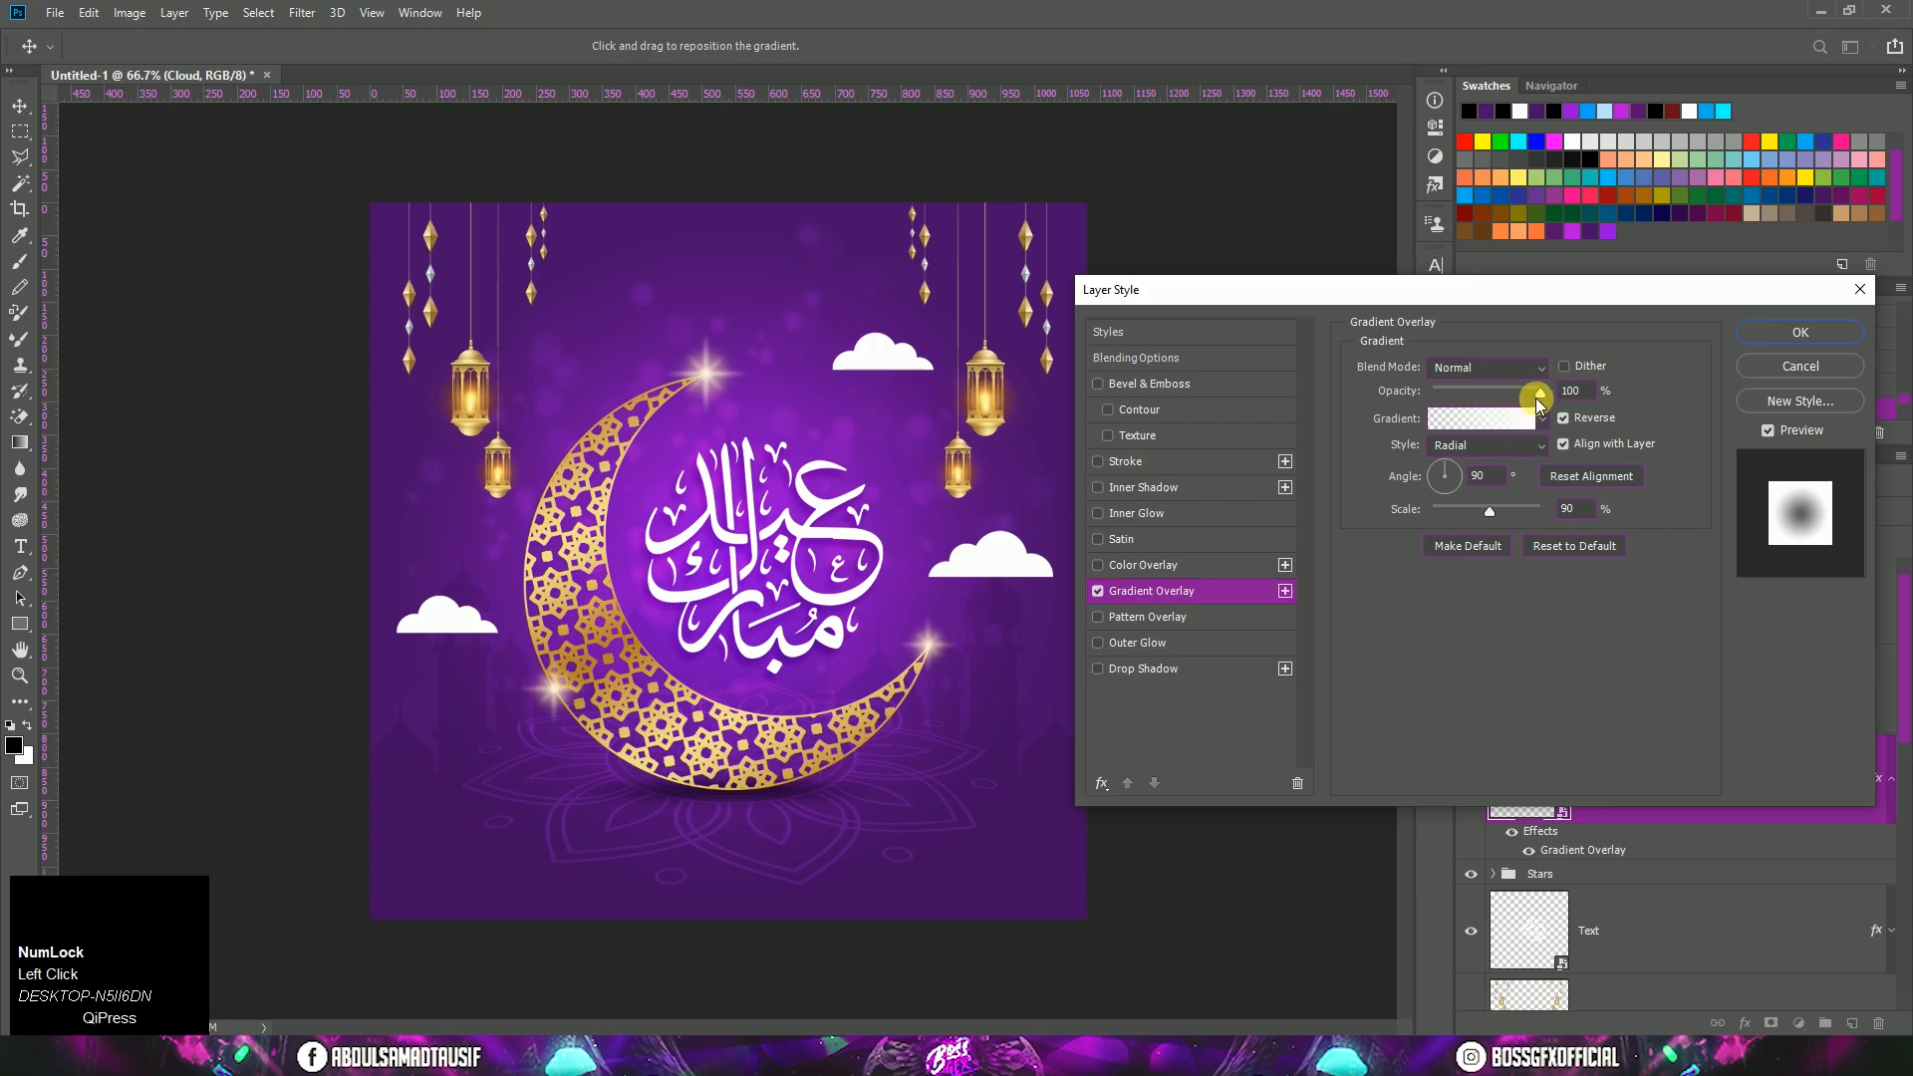
Step: Set the cloud's gradient overlay to Linear style at 120% scale and apply the layer style
{"action": "left_click", "coordinate": [1575, 391]}
{"action": "left_click", "coordinate": [1584, 513]}
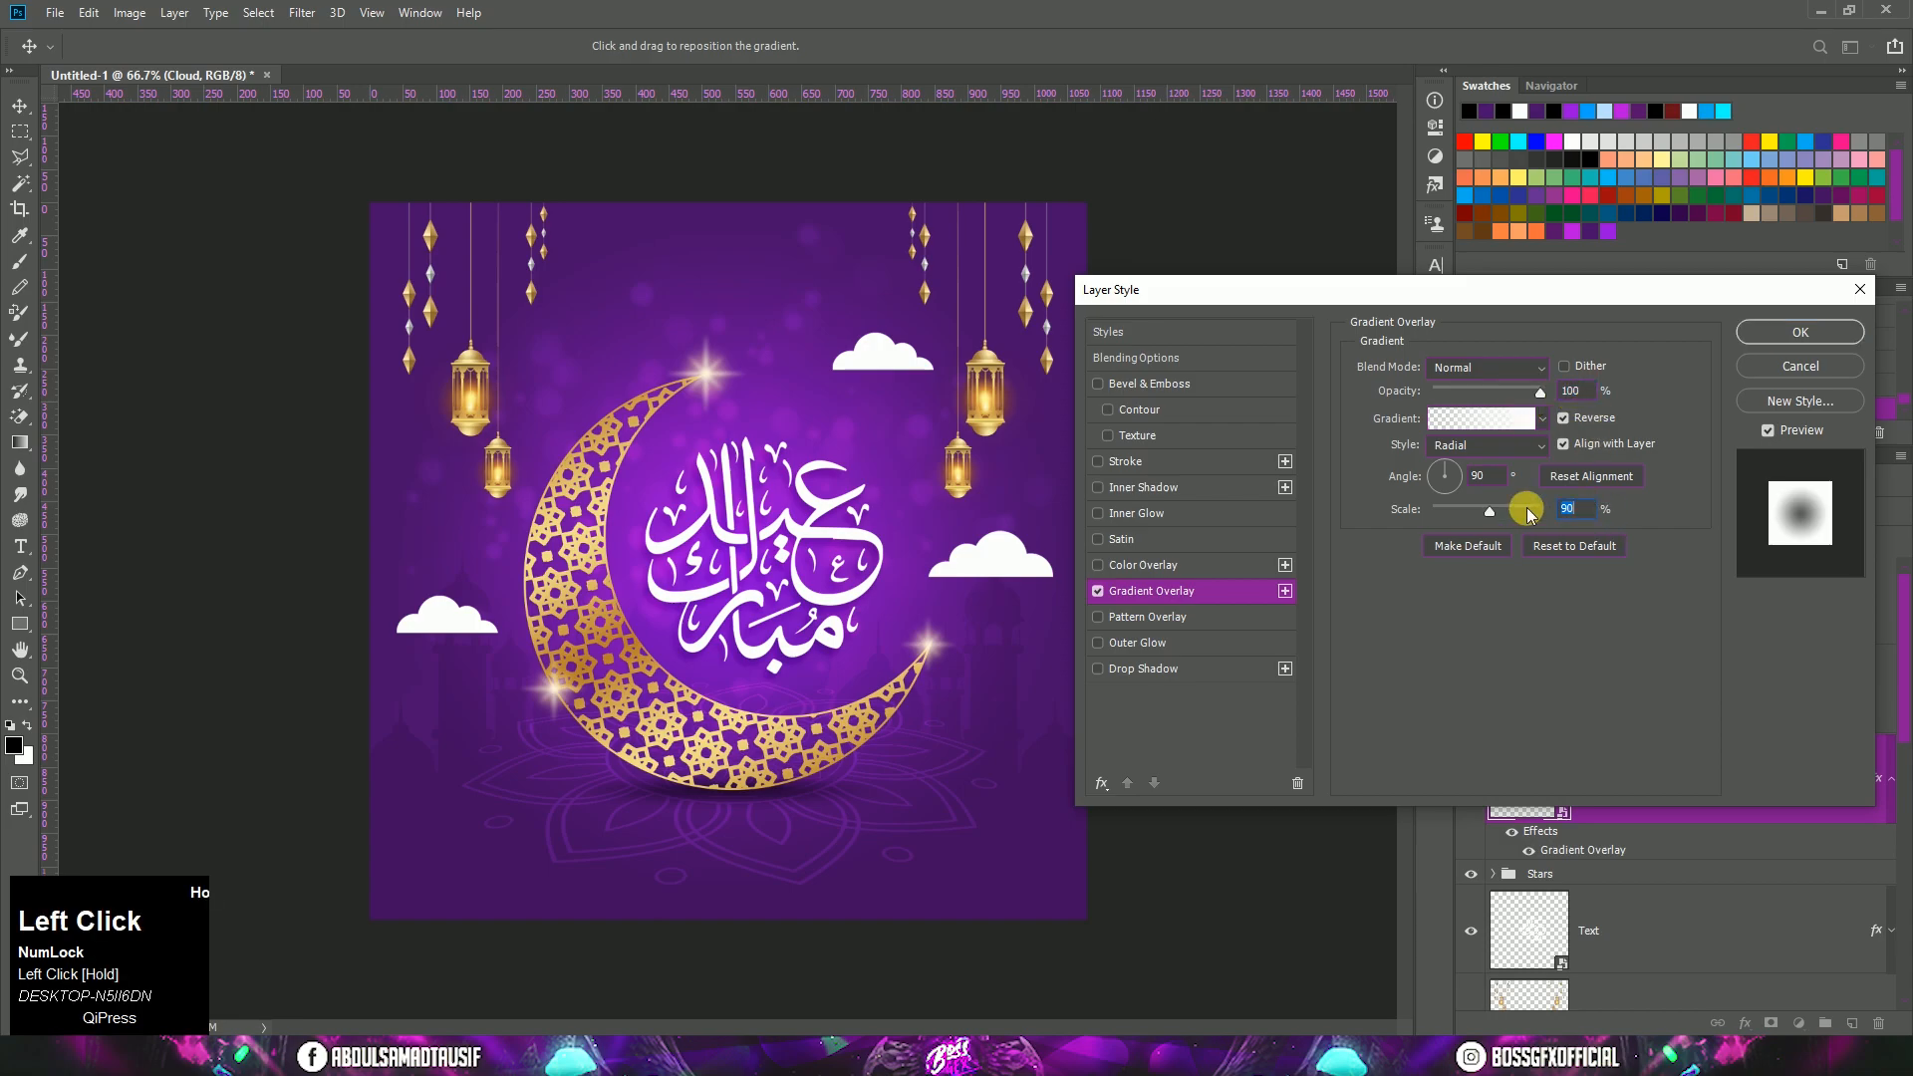
{"action": "type", "text": "120"}
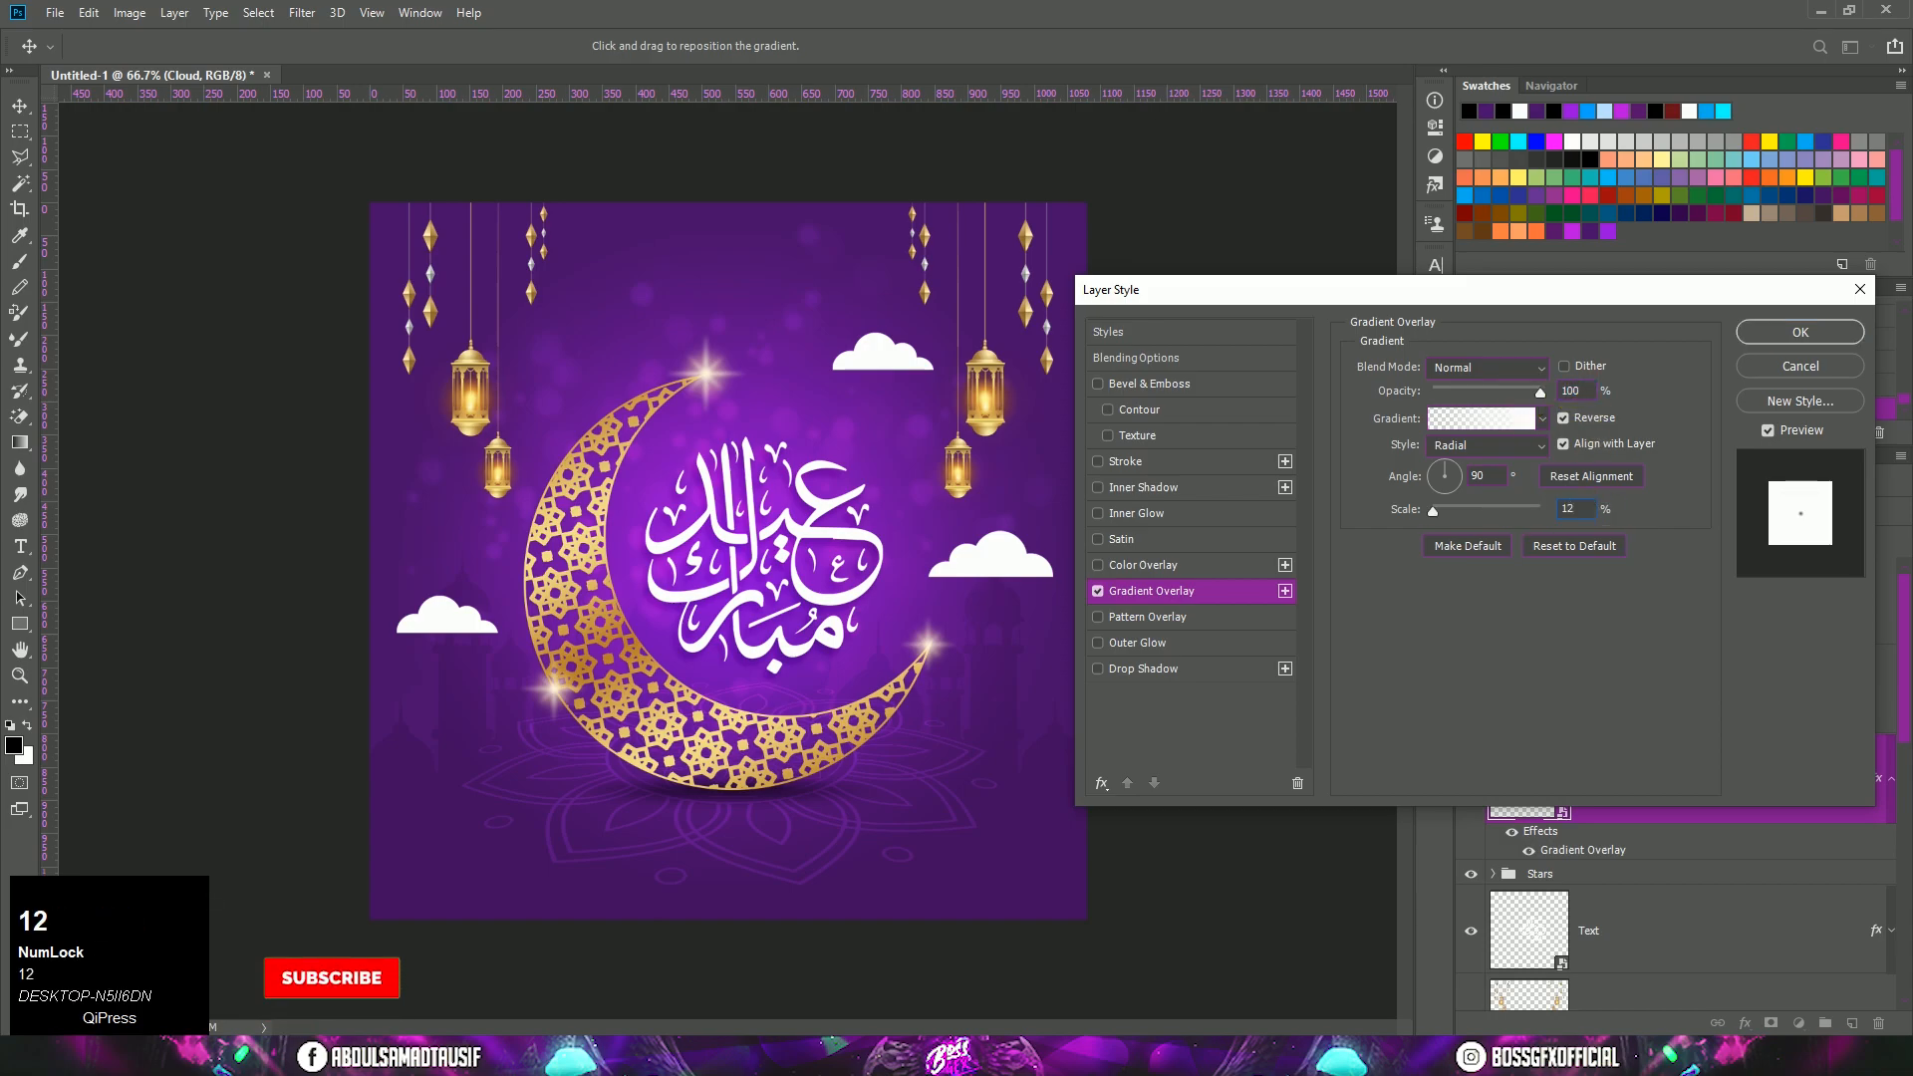
{"action": "left_click", "coordinate": [1508, 450]}
{"action": "left_click", "coordinate": [1495, 463]}
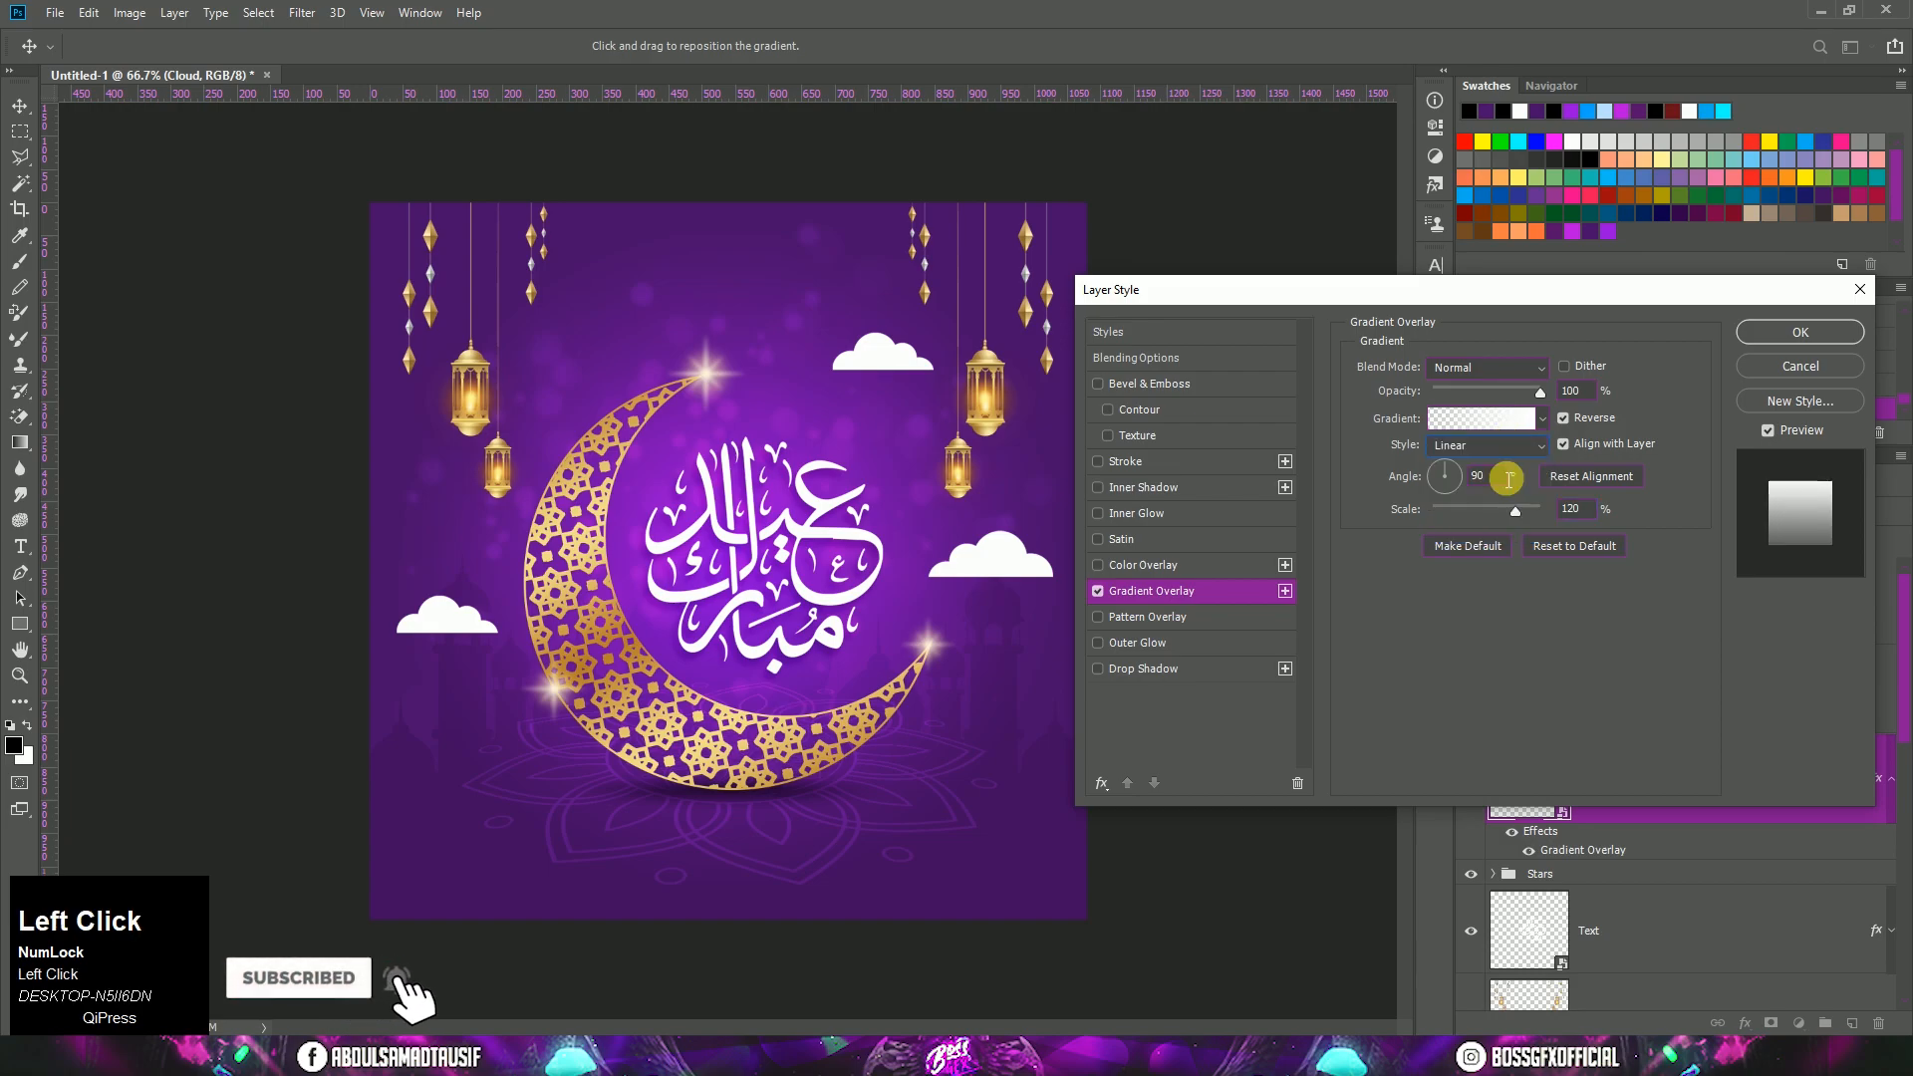
{"action": "left_click", "coordinate": [1785, 339]}
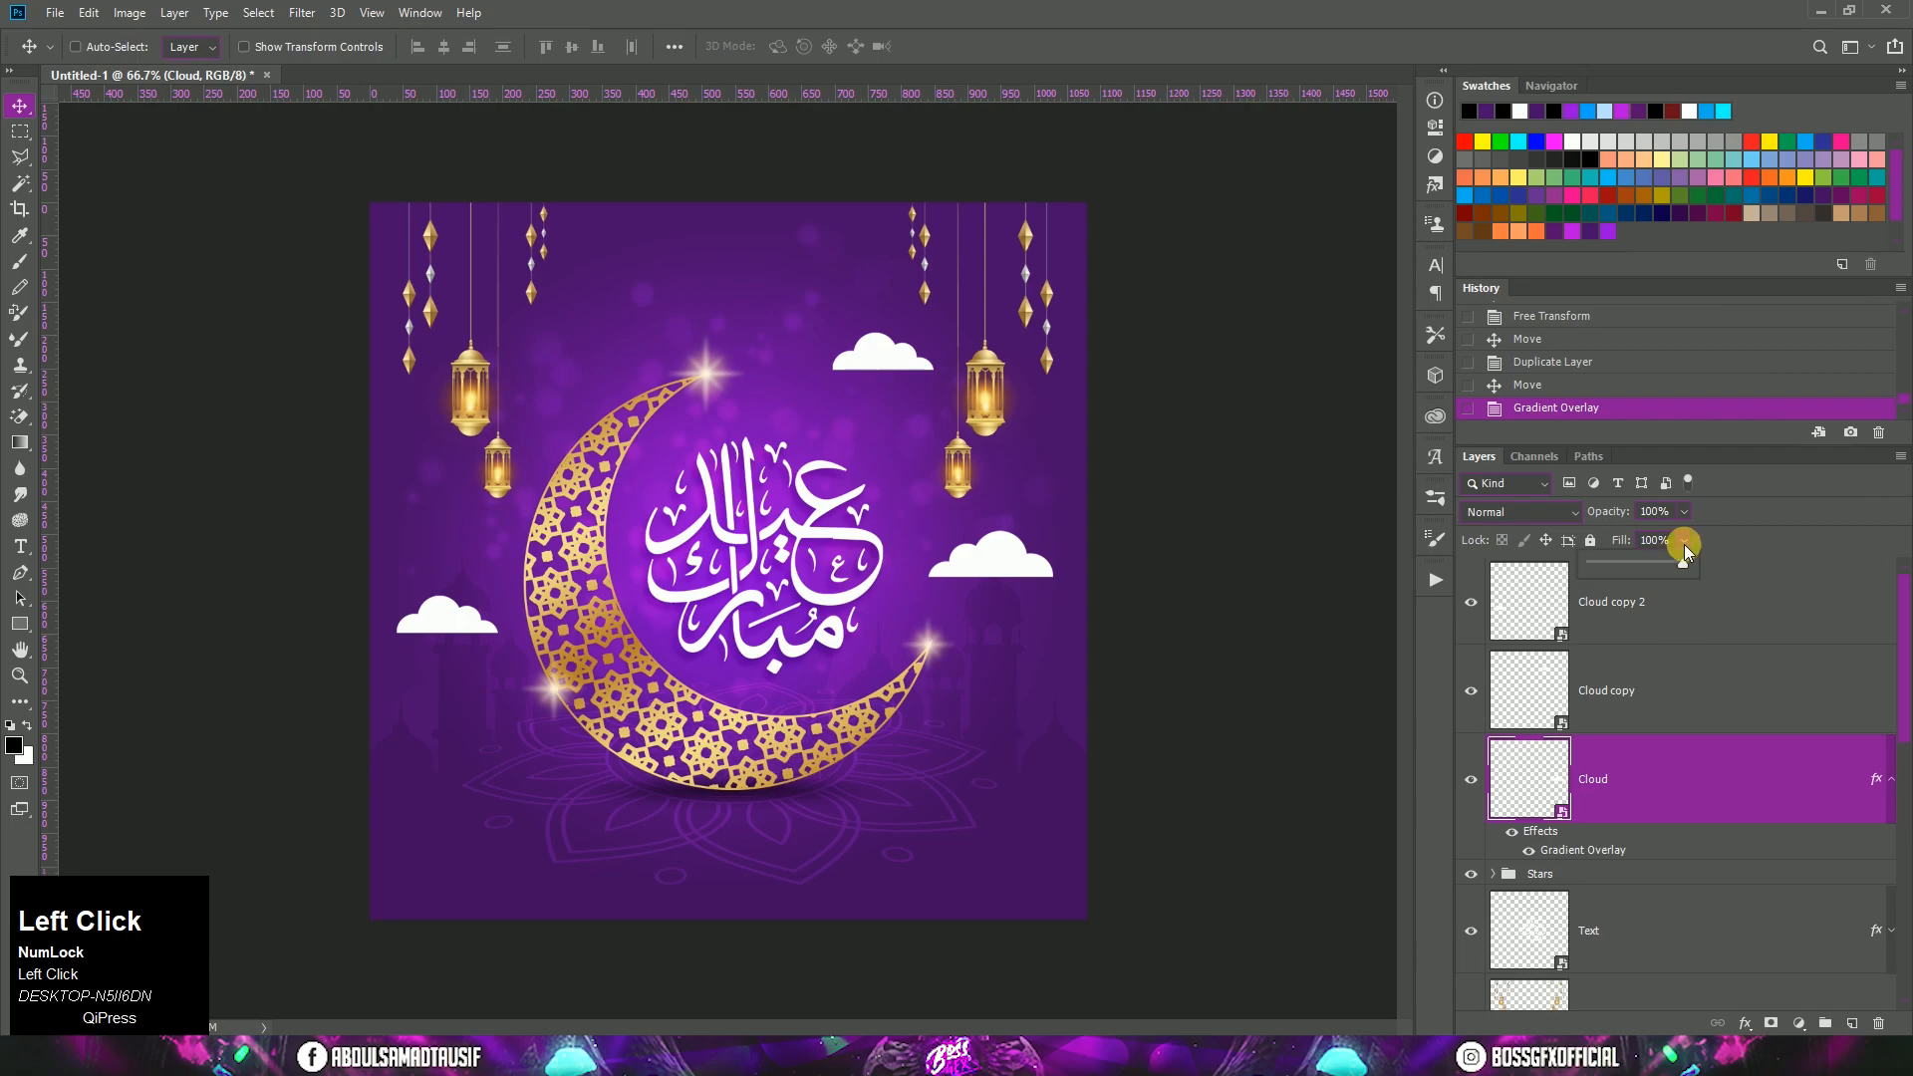
Step: Reduce the original Cloud layer's fill to 0% and collapse its effects list
{"action": "left_click_drag", "start_coordinate": [1685, 565], "coordinate": [1567, 564]}
{"action": "left_click", "coordinate": [1673, 827]}
{"action": "left_click", "coordinate": [1893, 782]}
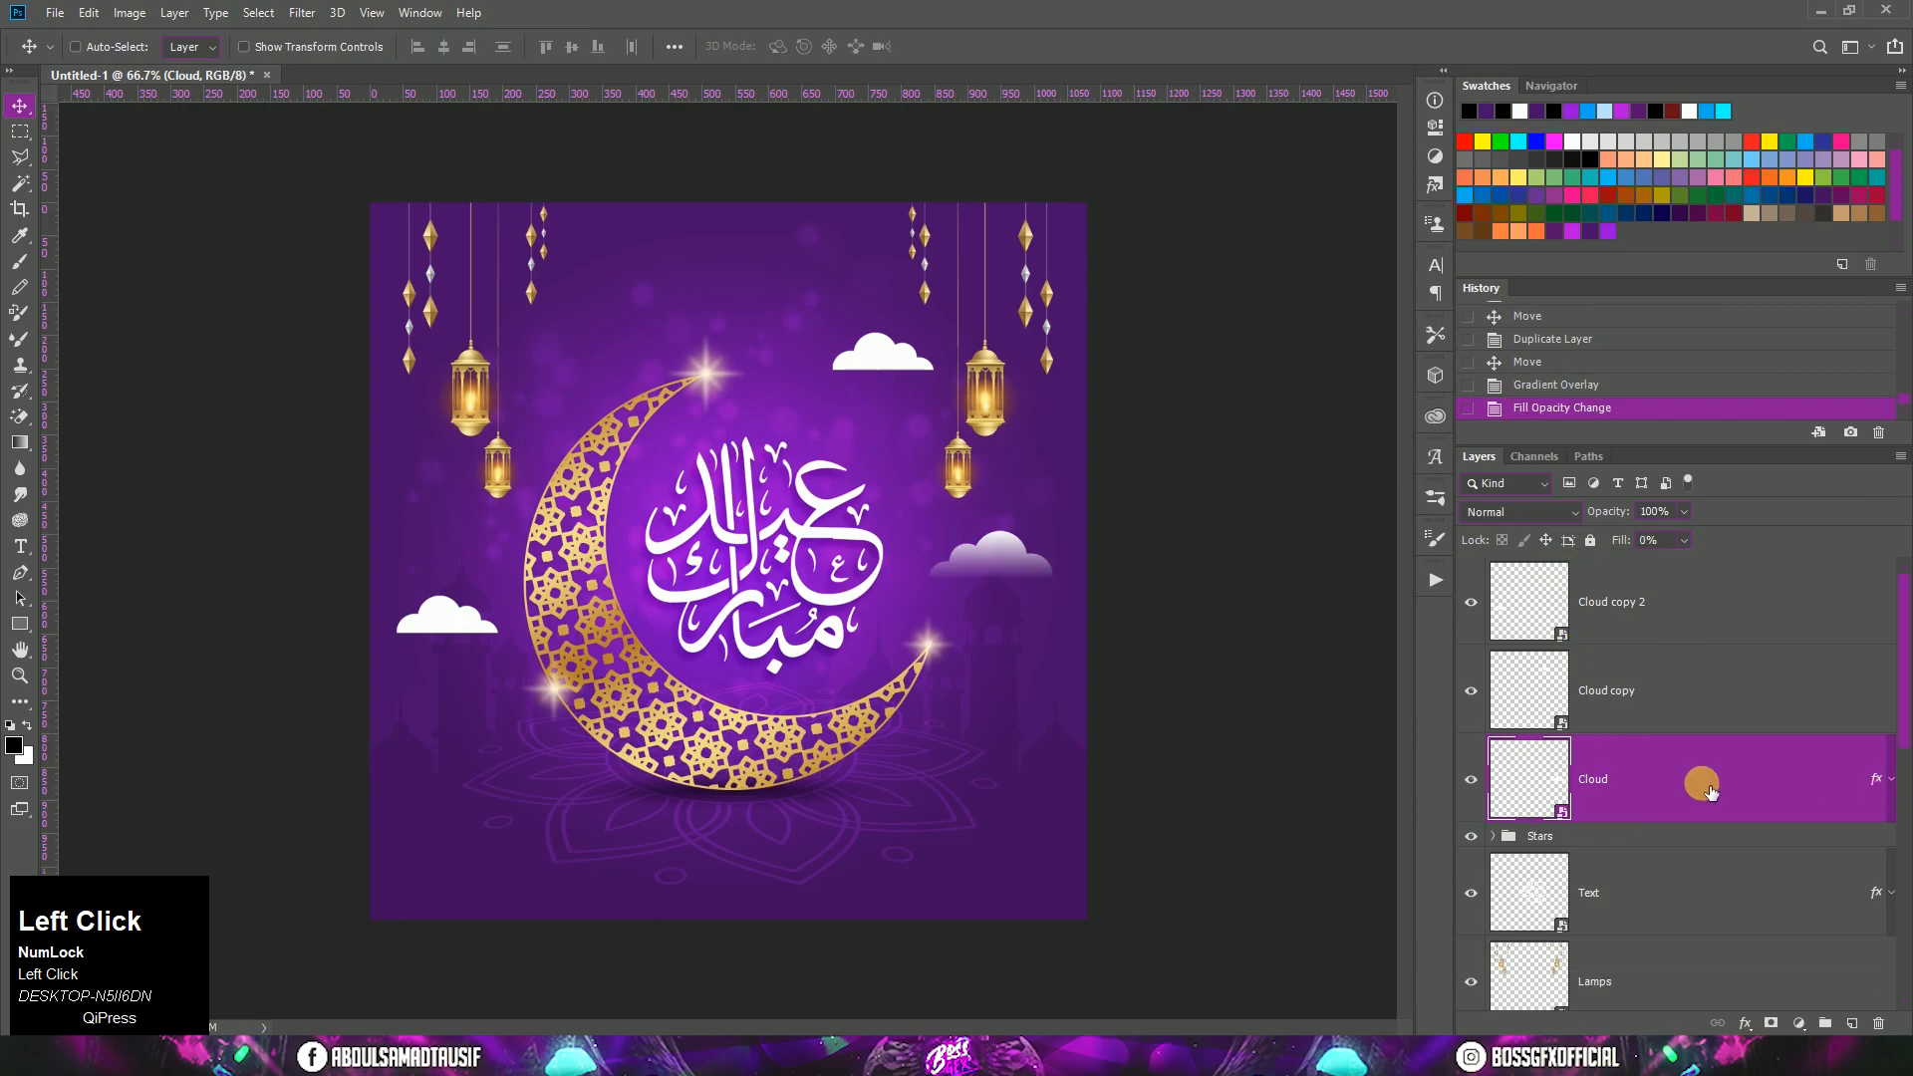
Step: Copy the Cloud layer's style and paste it onto the Cloud copy and Cloud copy 2 layers
{"action": "right_click", "coordinate": [1702, 784]}
{"action": "left_click", "coordinate": [1570, 694]}
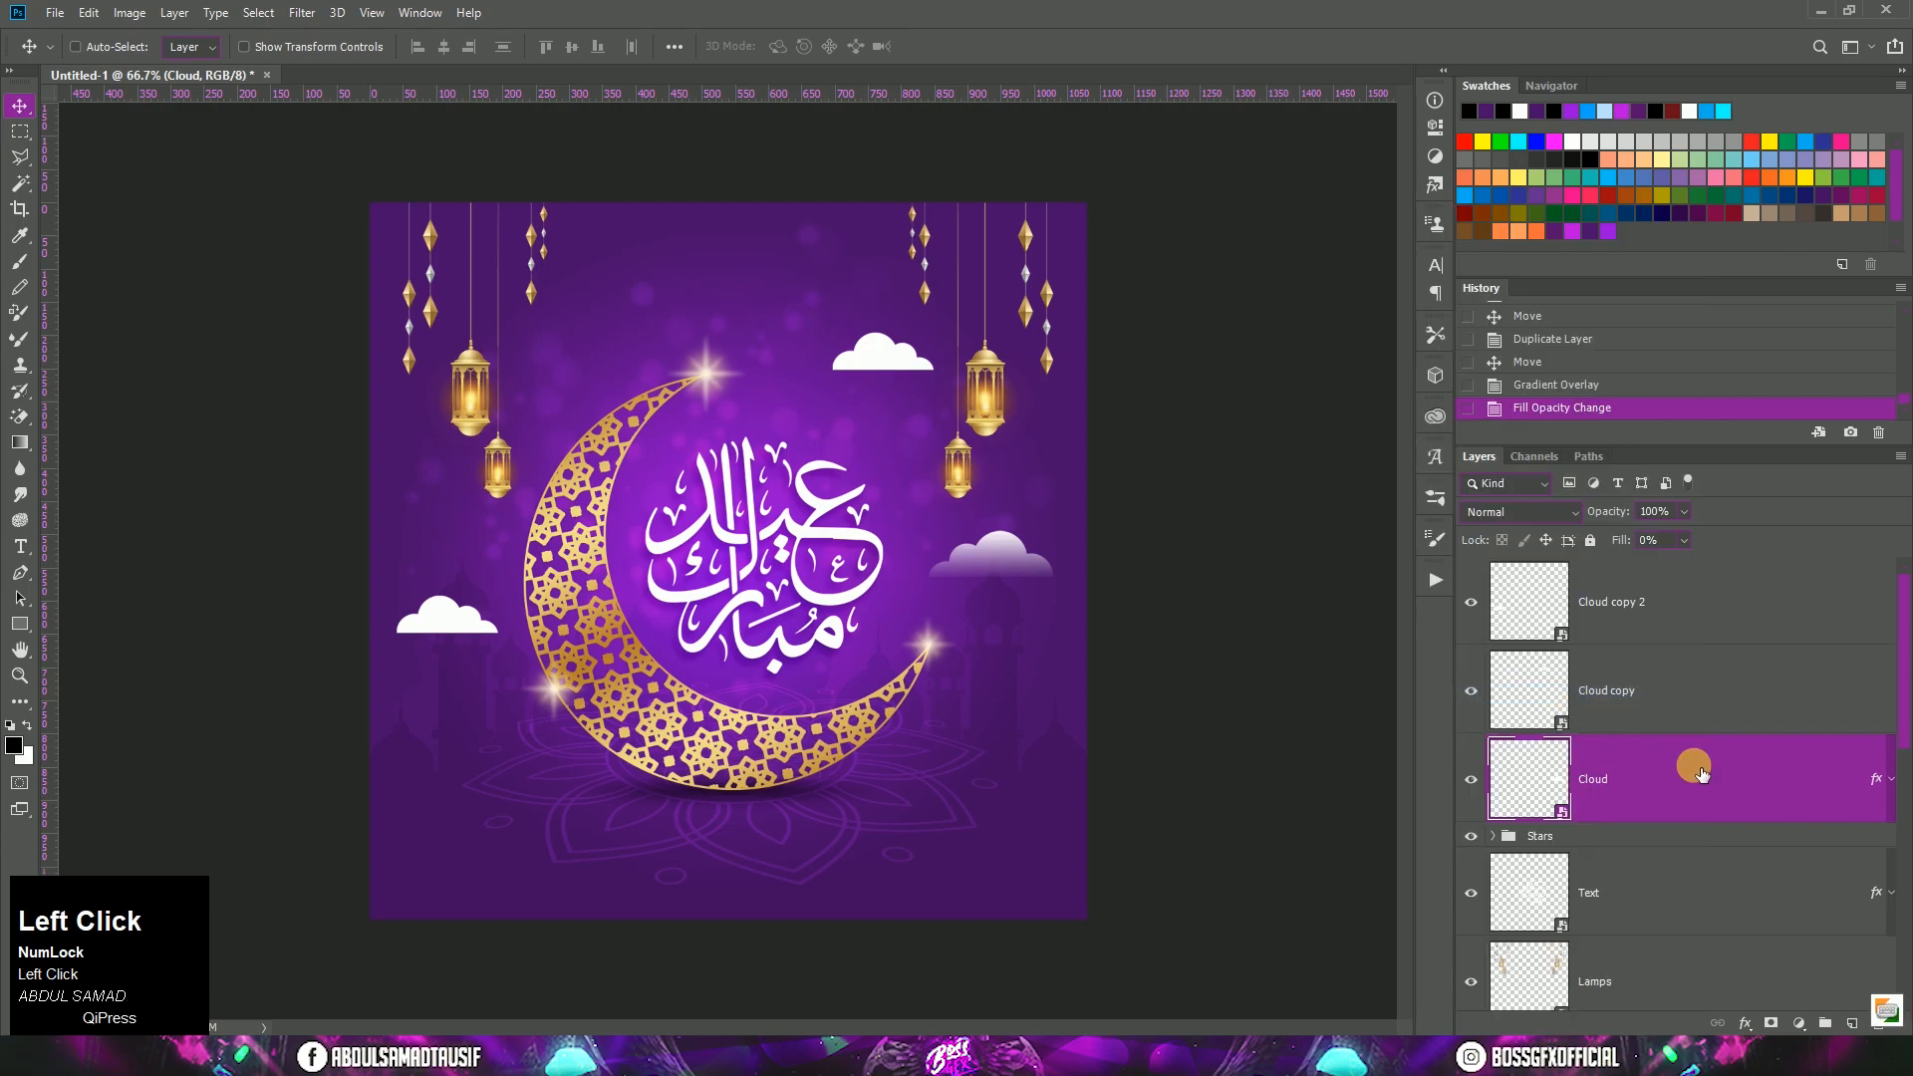
{"action": "right_click", "coordinate": [1705, 693]}
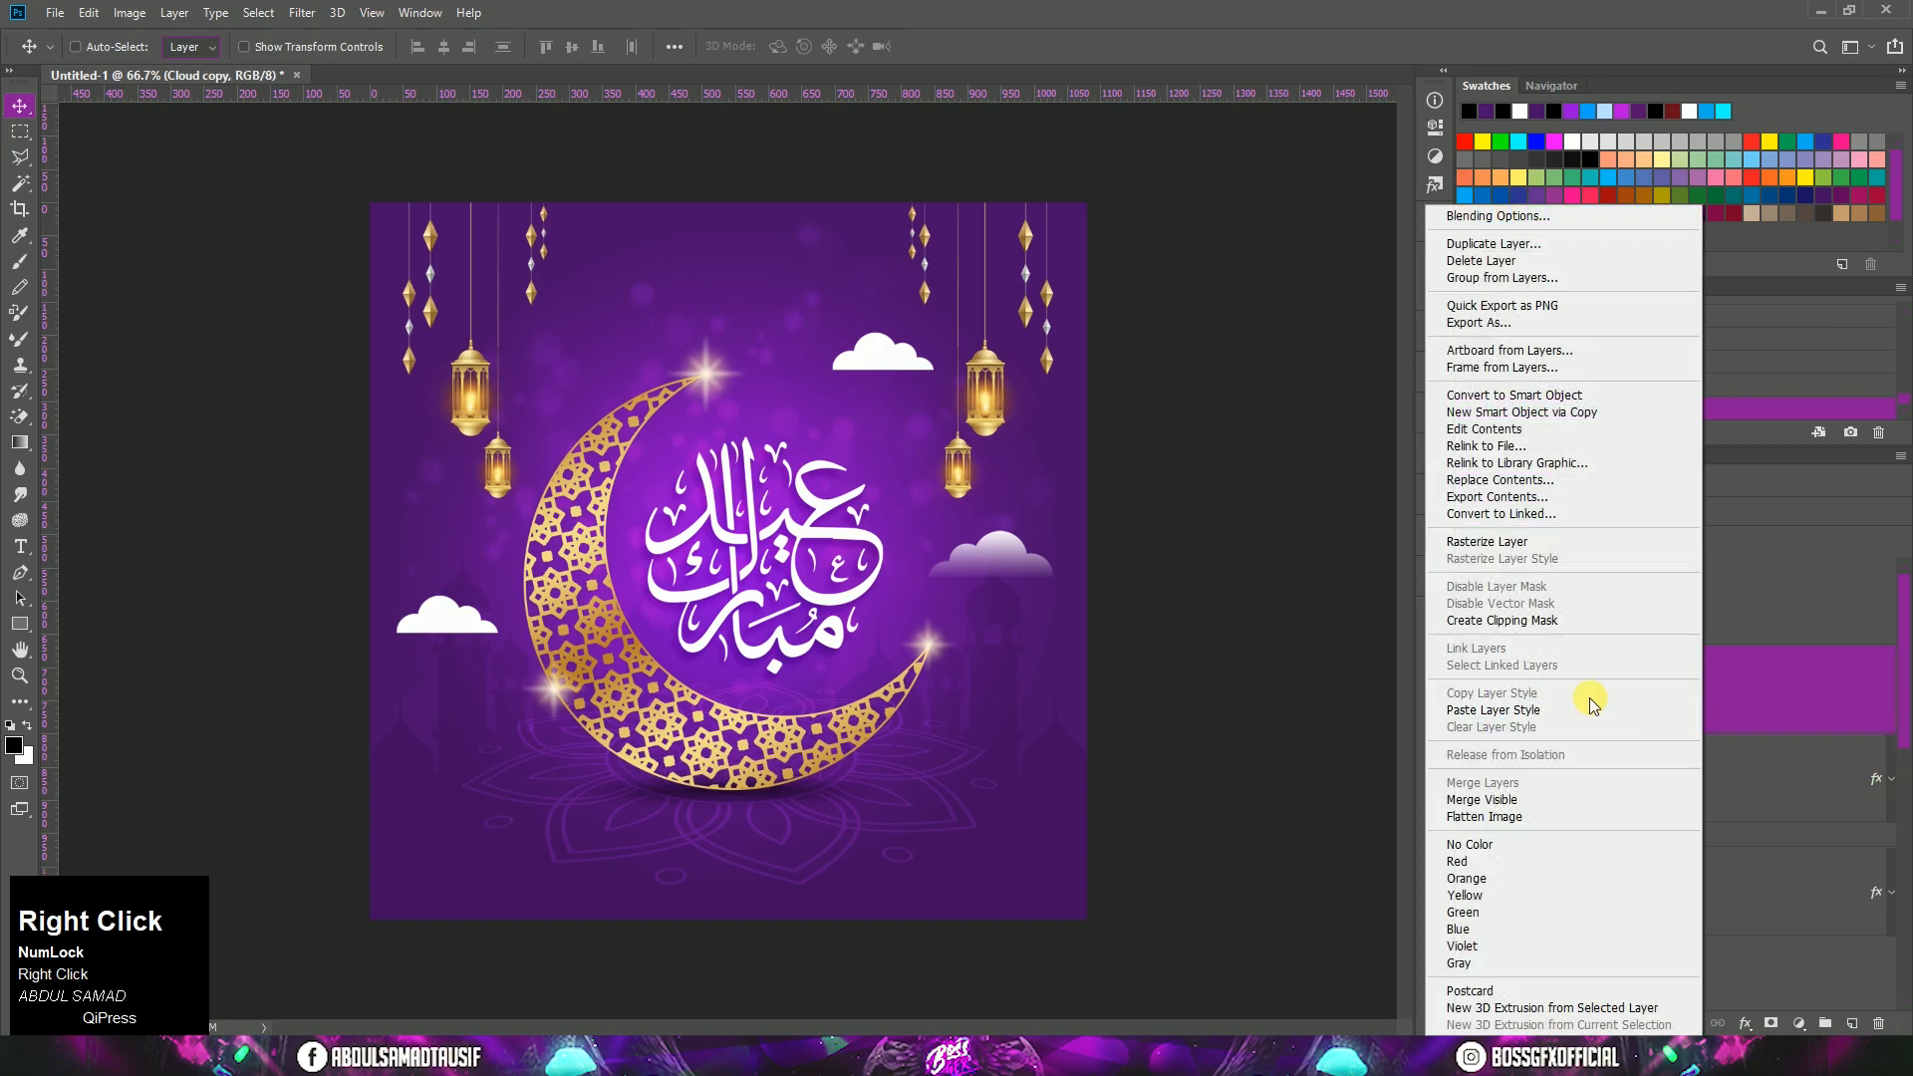
{"action": "left_click", "coordinate": [1594, 714]}
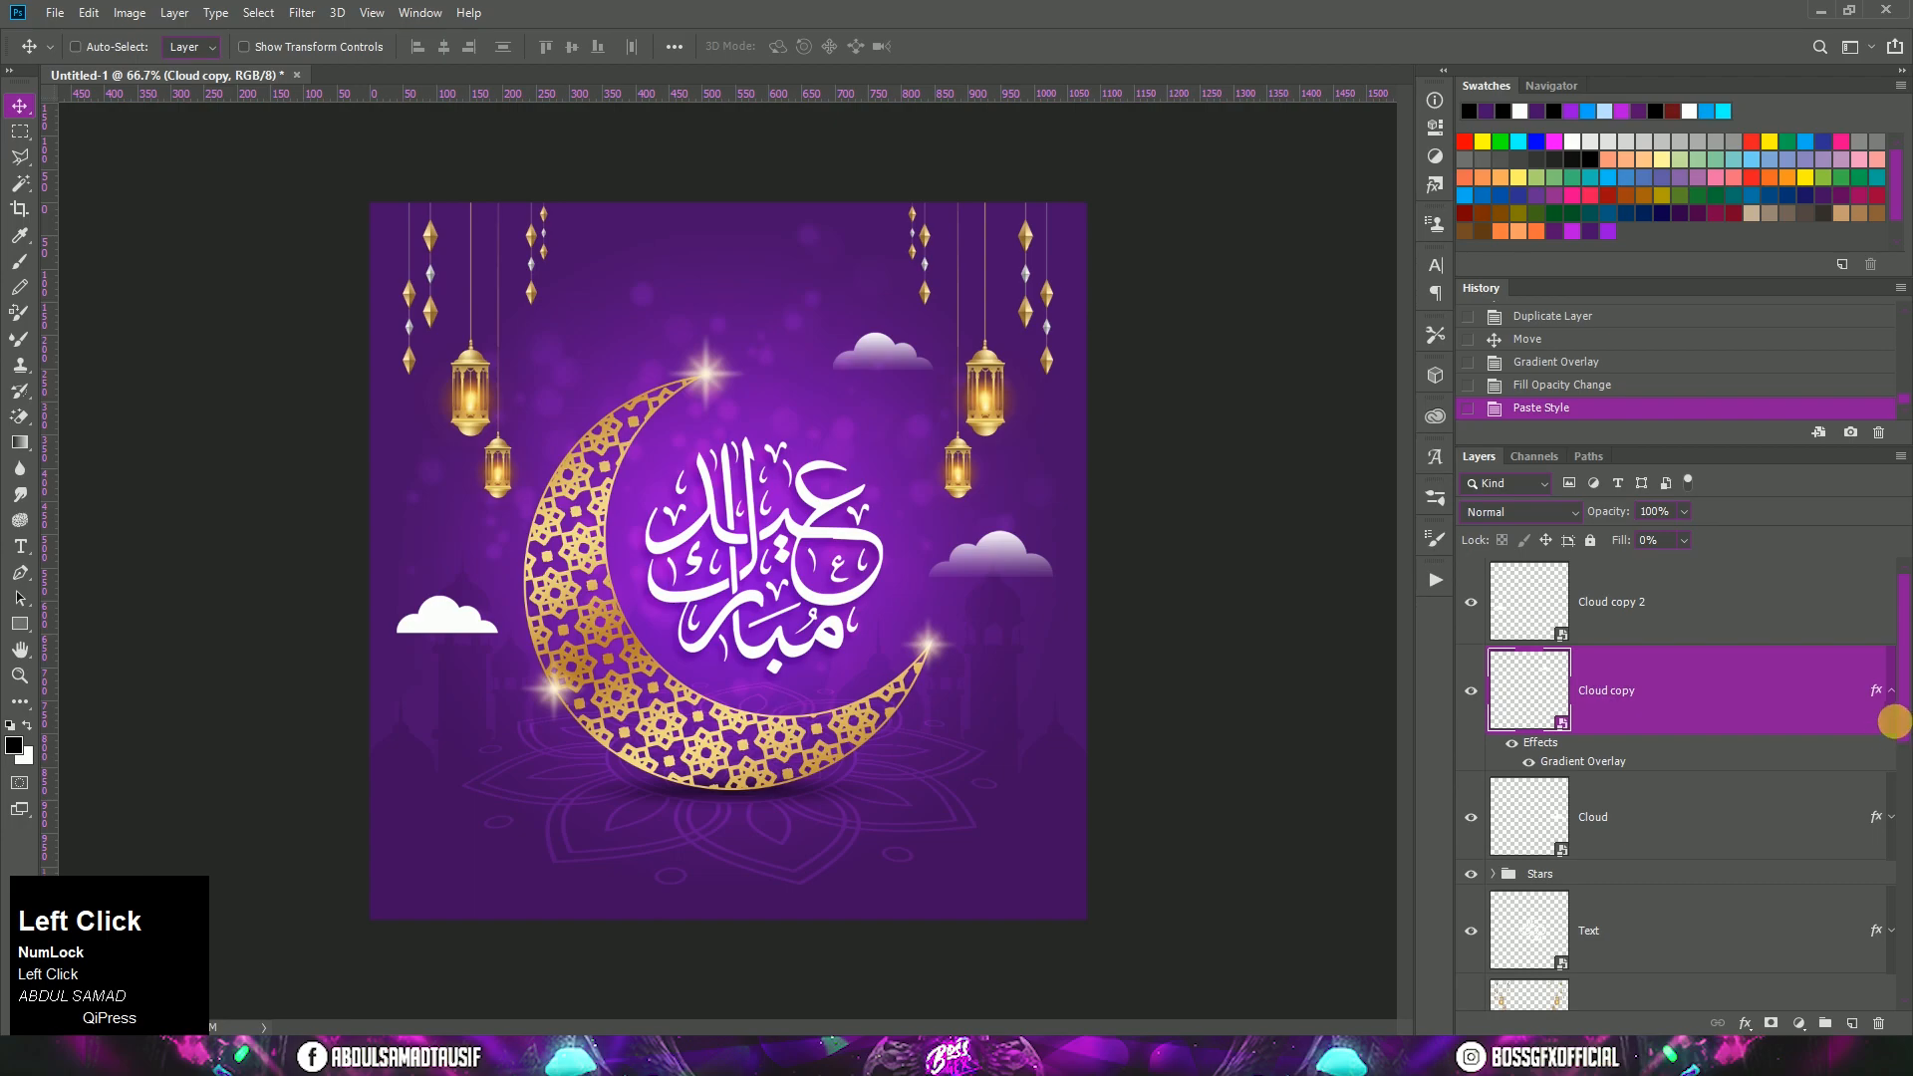
{"action": "left_click", "coordinate": [1892, 691]}
{"action": "right_click", "coordinate": [1713, 610]}
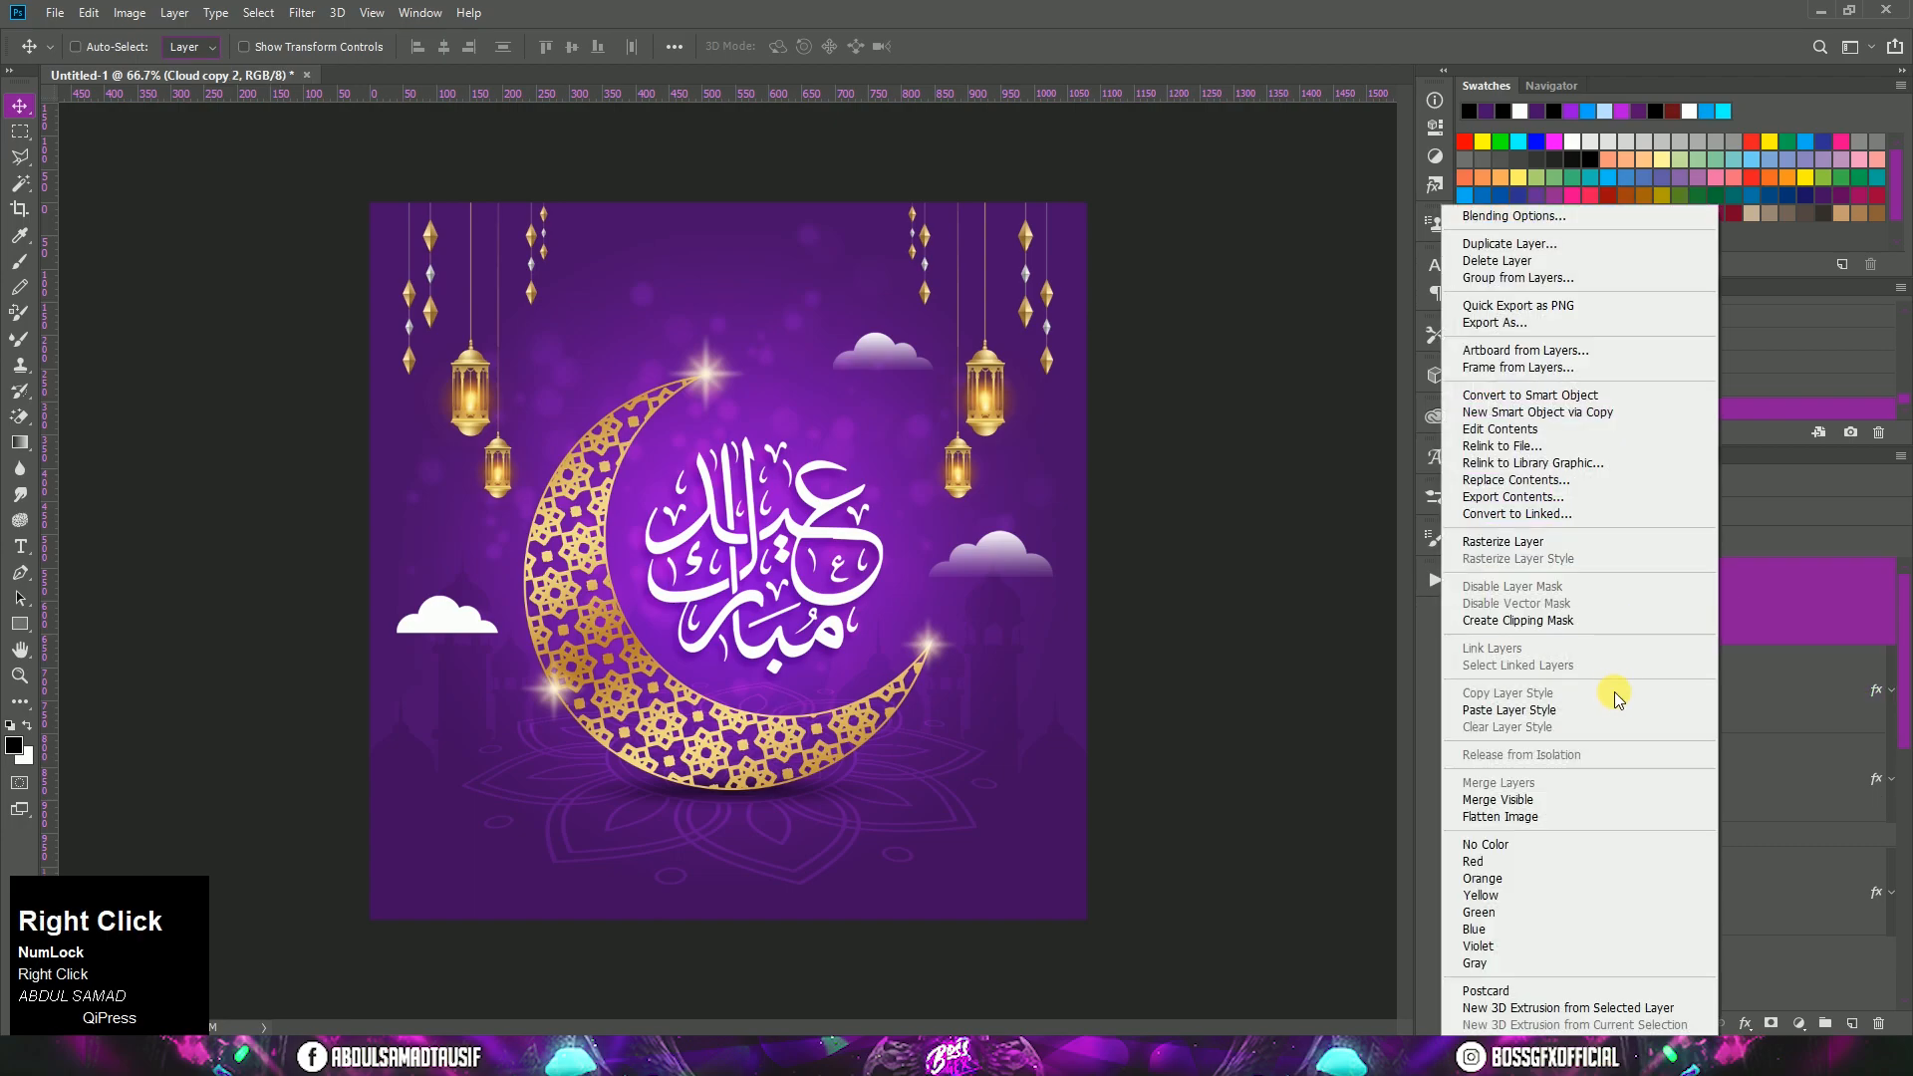
{"action": "left_click", "coordinate": [1605, 709]}
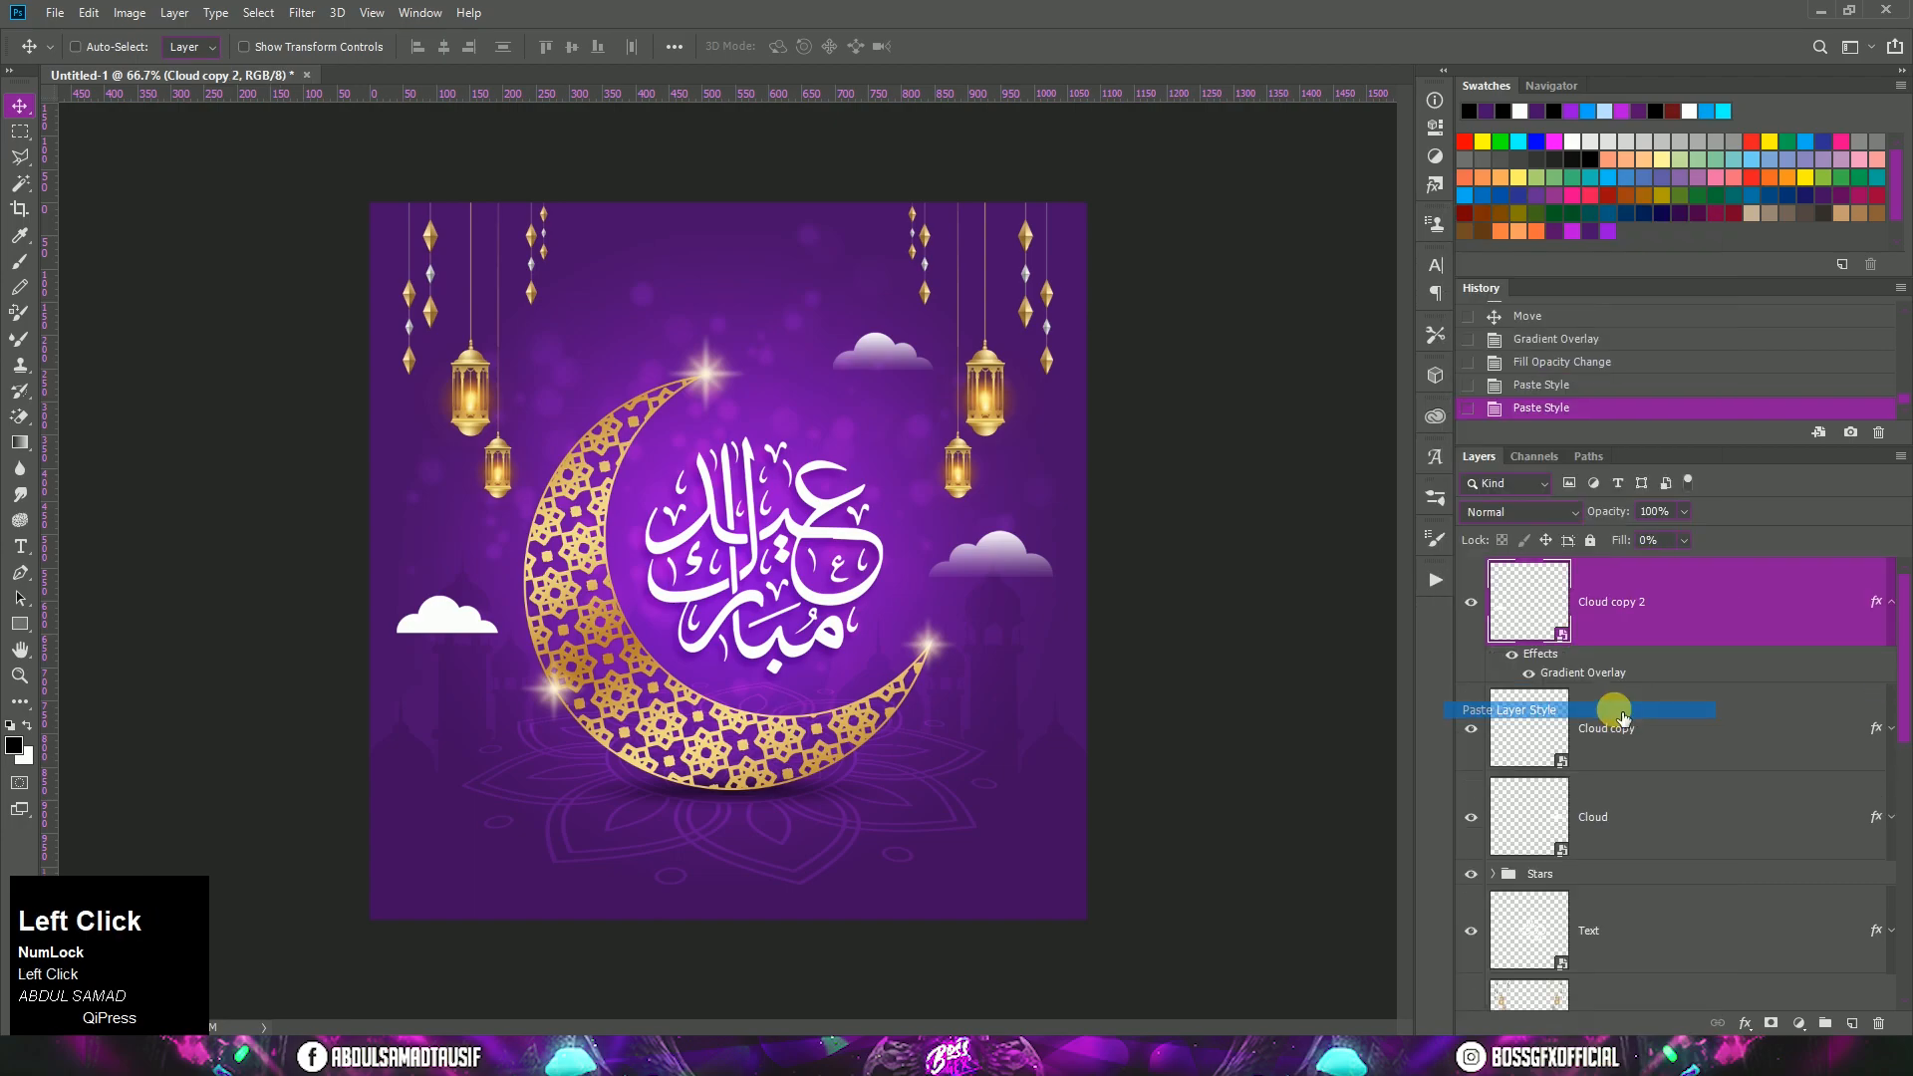
{"action": "left_click", "coordinate": [1894, 622]}
Step: Place Lights.png from the Tutorial folder into the poster and position the string lights along its top edge
{"action": "left_click", "coordinate": [189, 1053]}
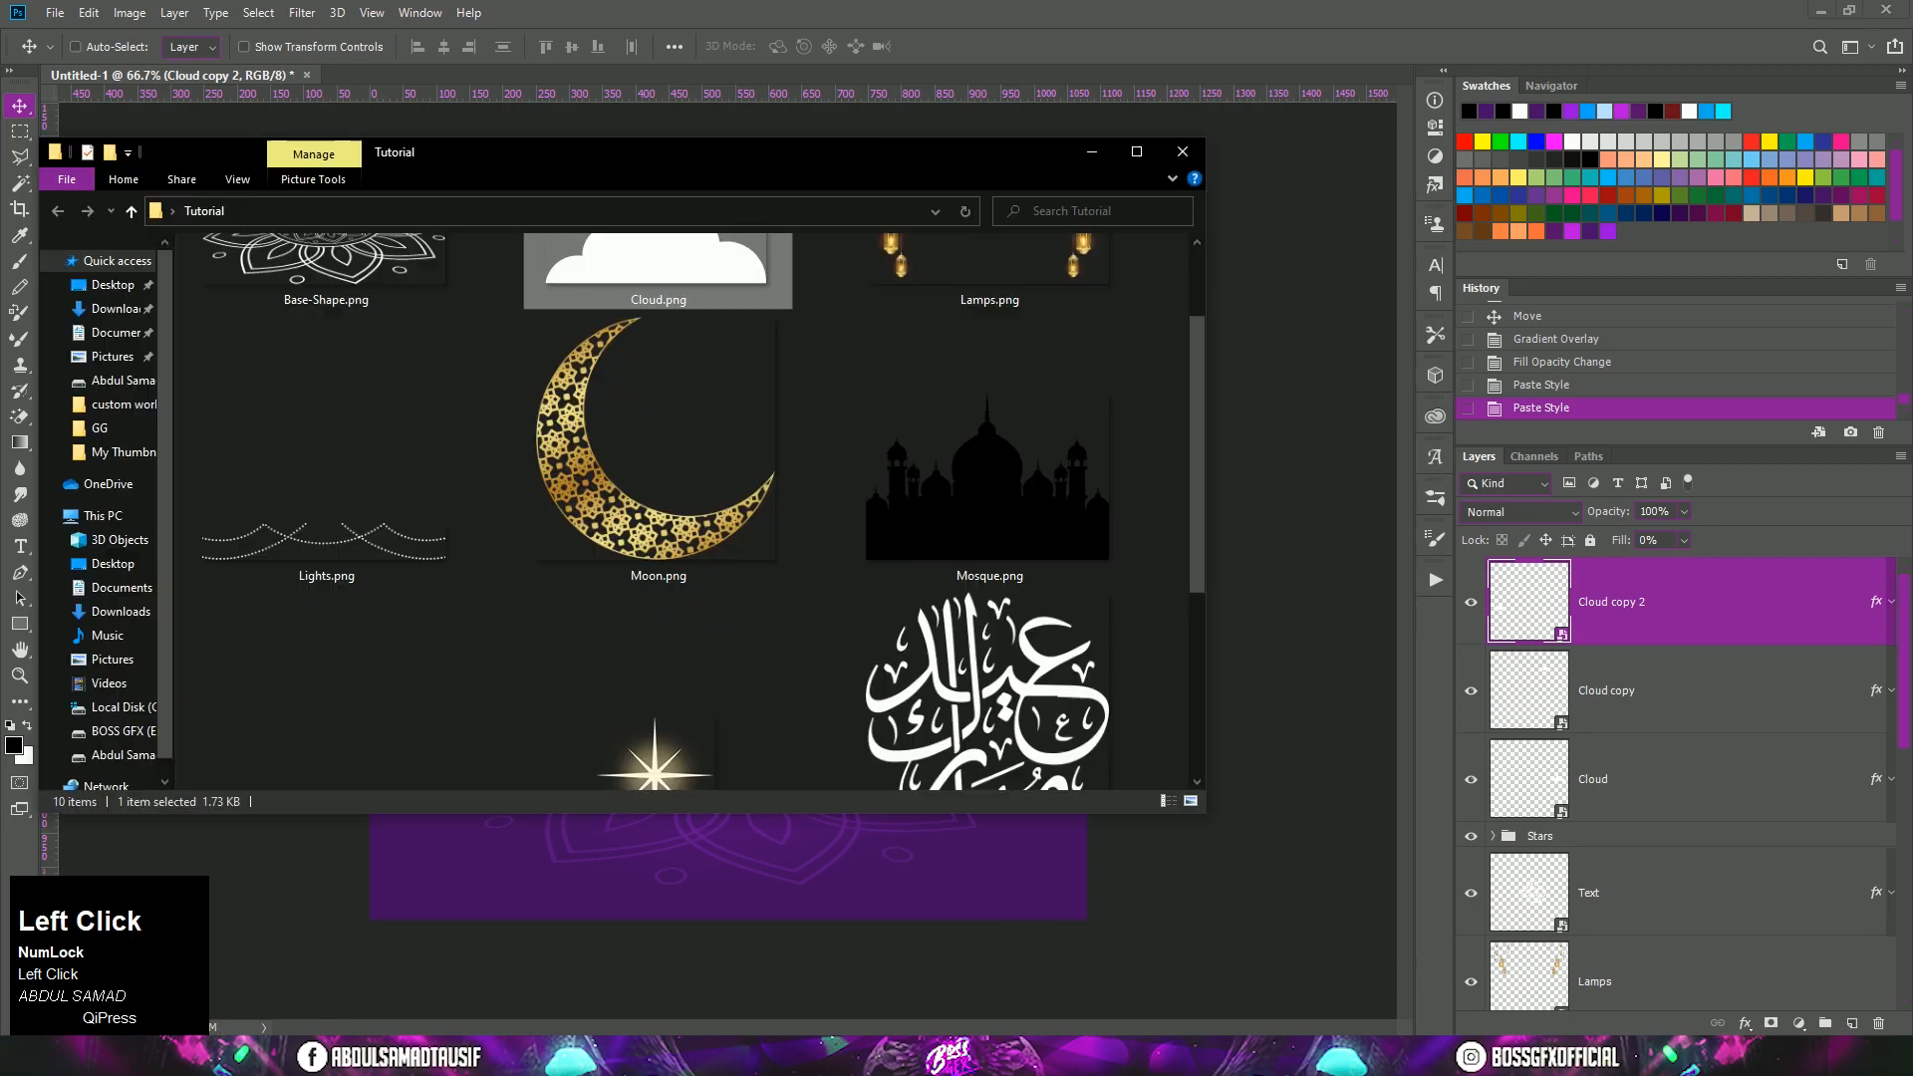
{"action": "left_click_drag", "start_coordinate": [1193, 529], "coordinate": [1193, 432]}
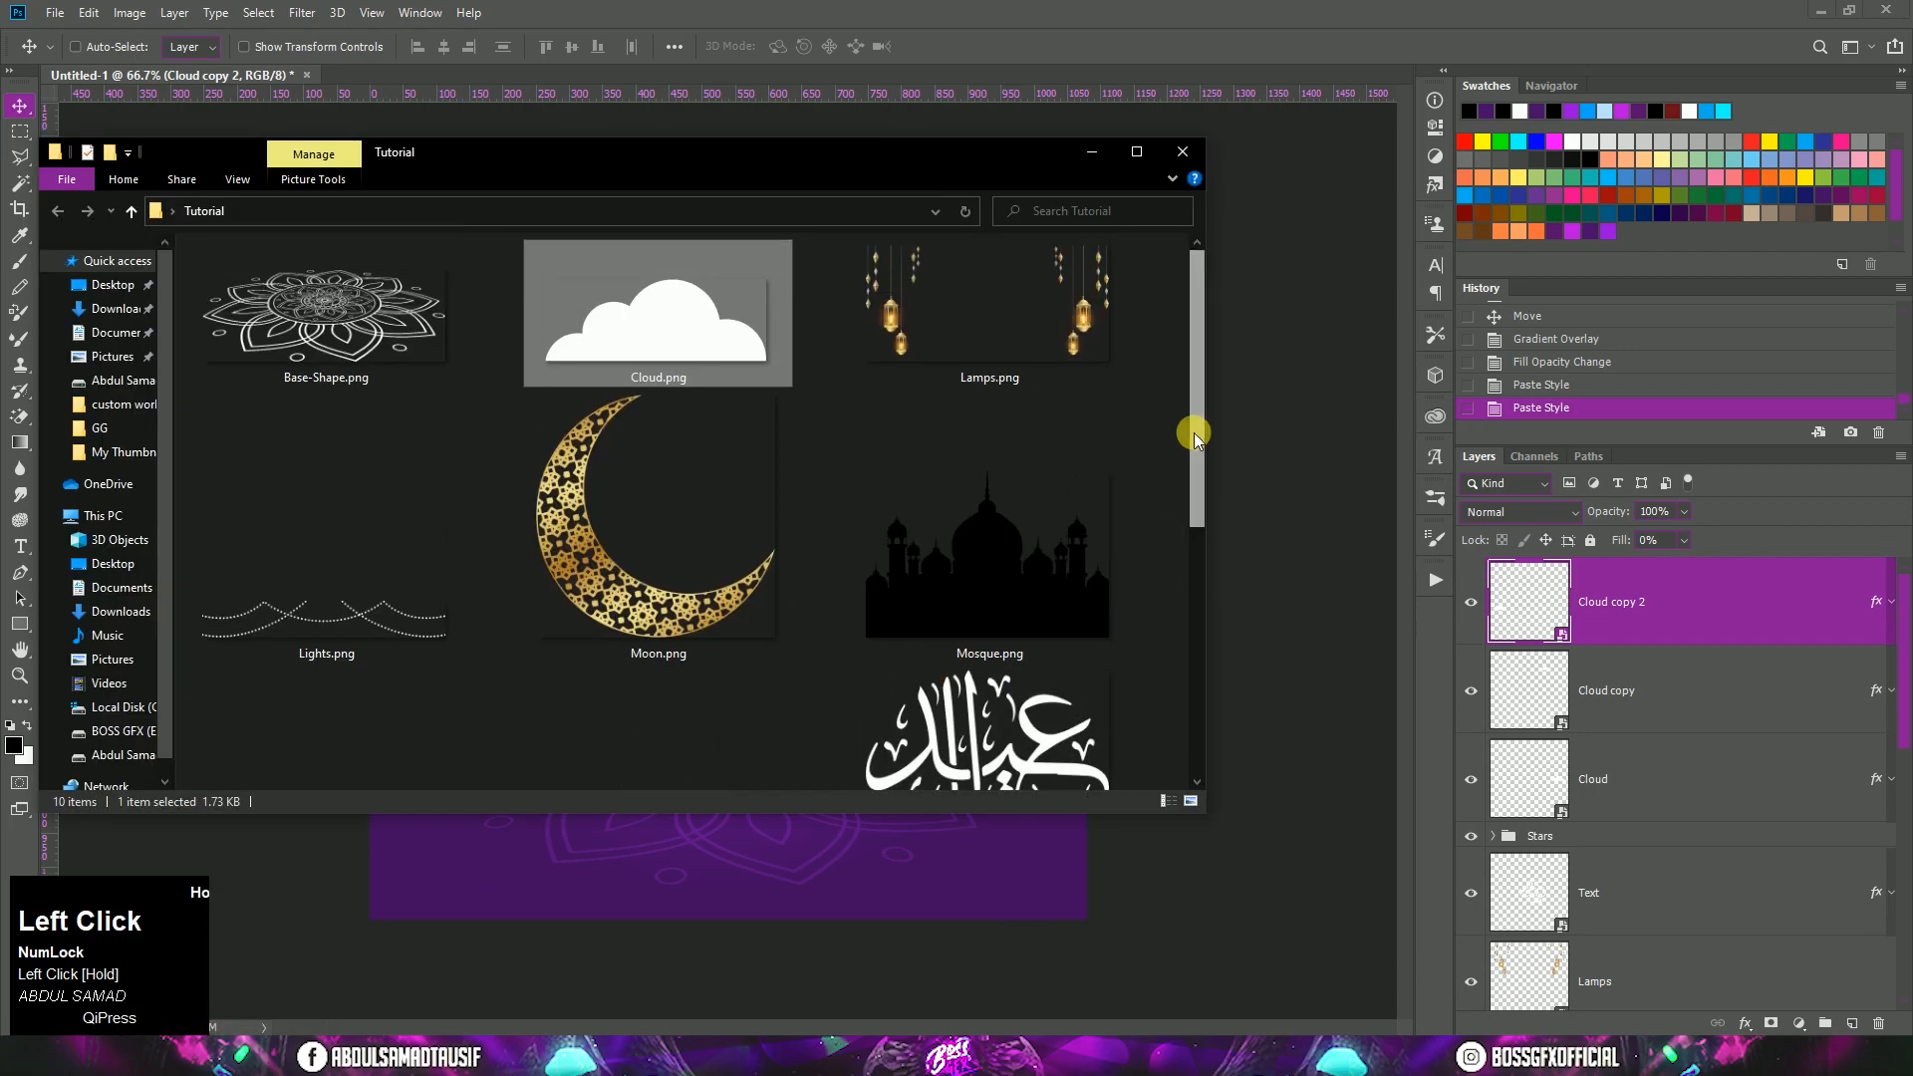
{"action": "left_click_drag", "start_coordinate": [321, 626], "coordinate": [698, 878]}
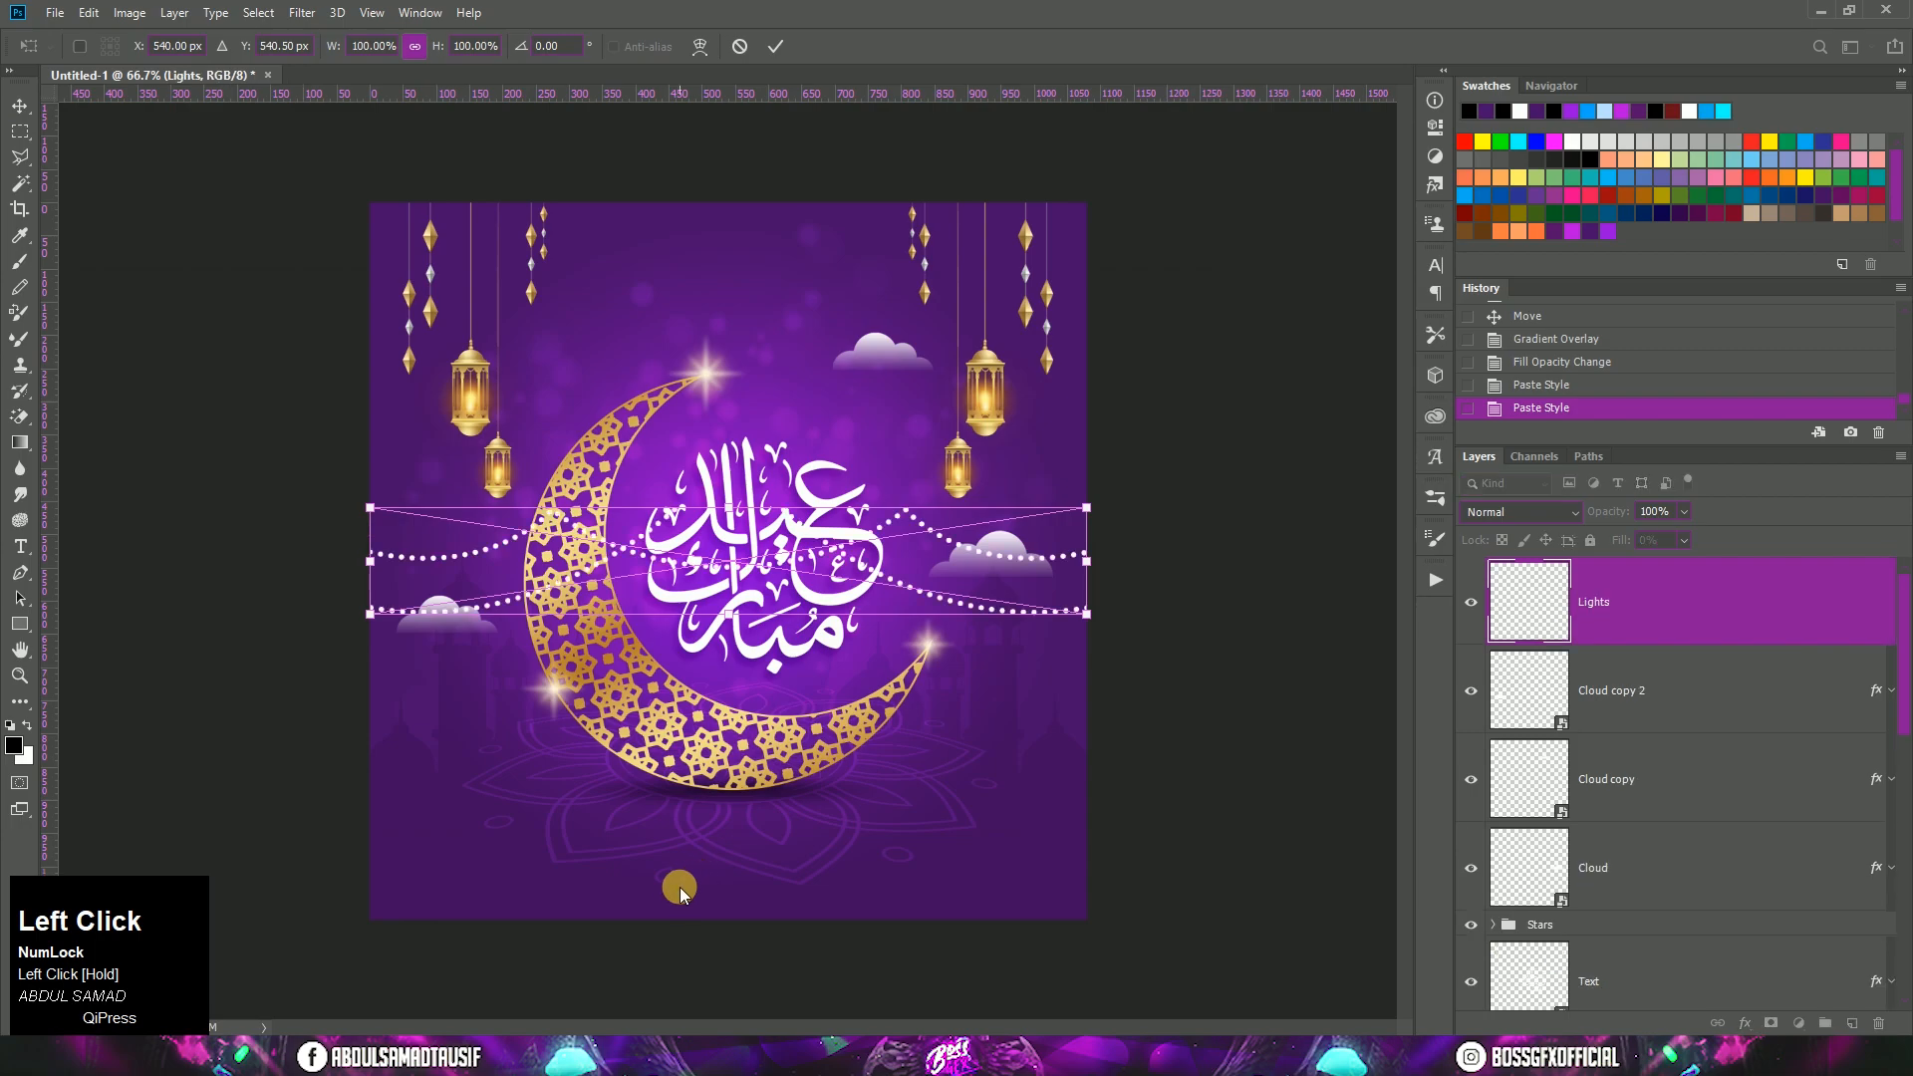
{"action": "left_click_drag", "start_coordinate": [840, 583], "coordinate": [855, 284]}
{"action": "double_click", "coordinate": [855, 284]}
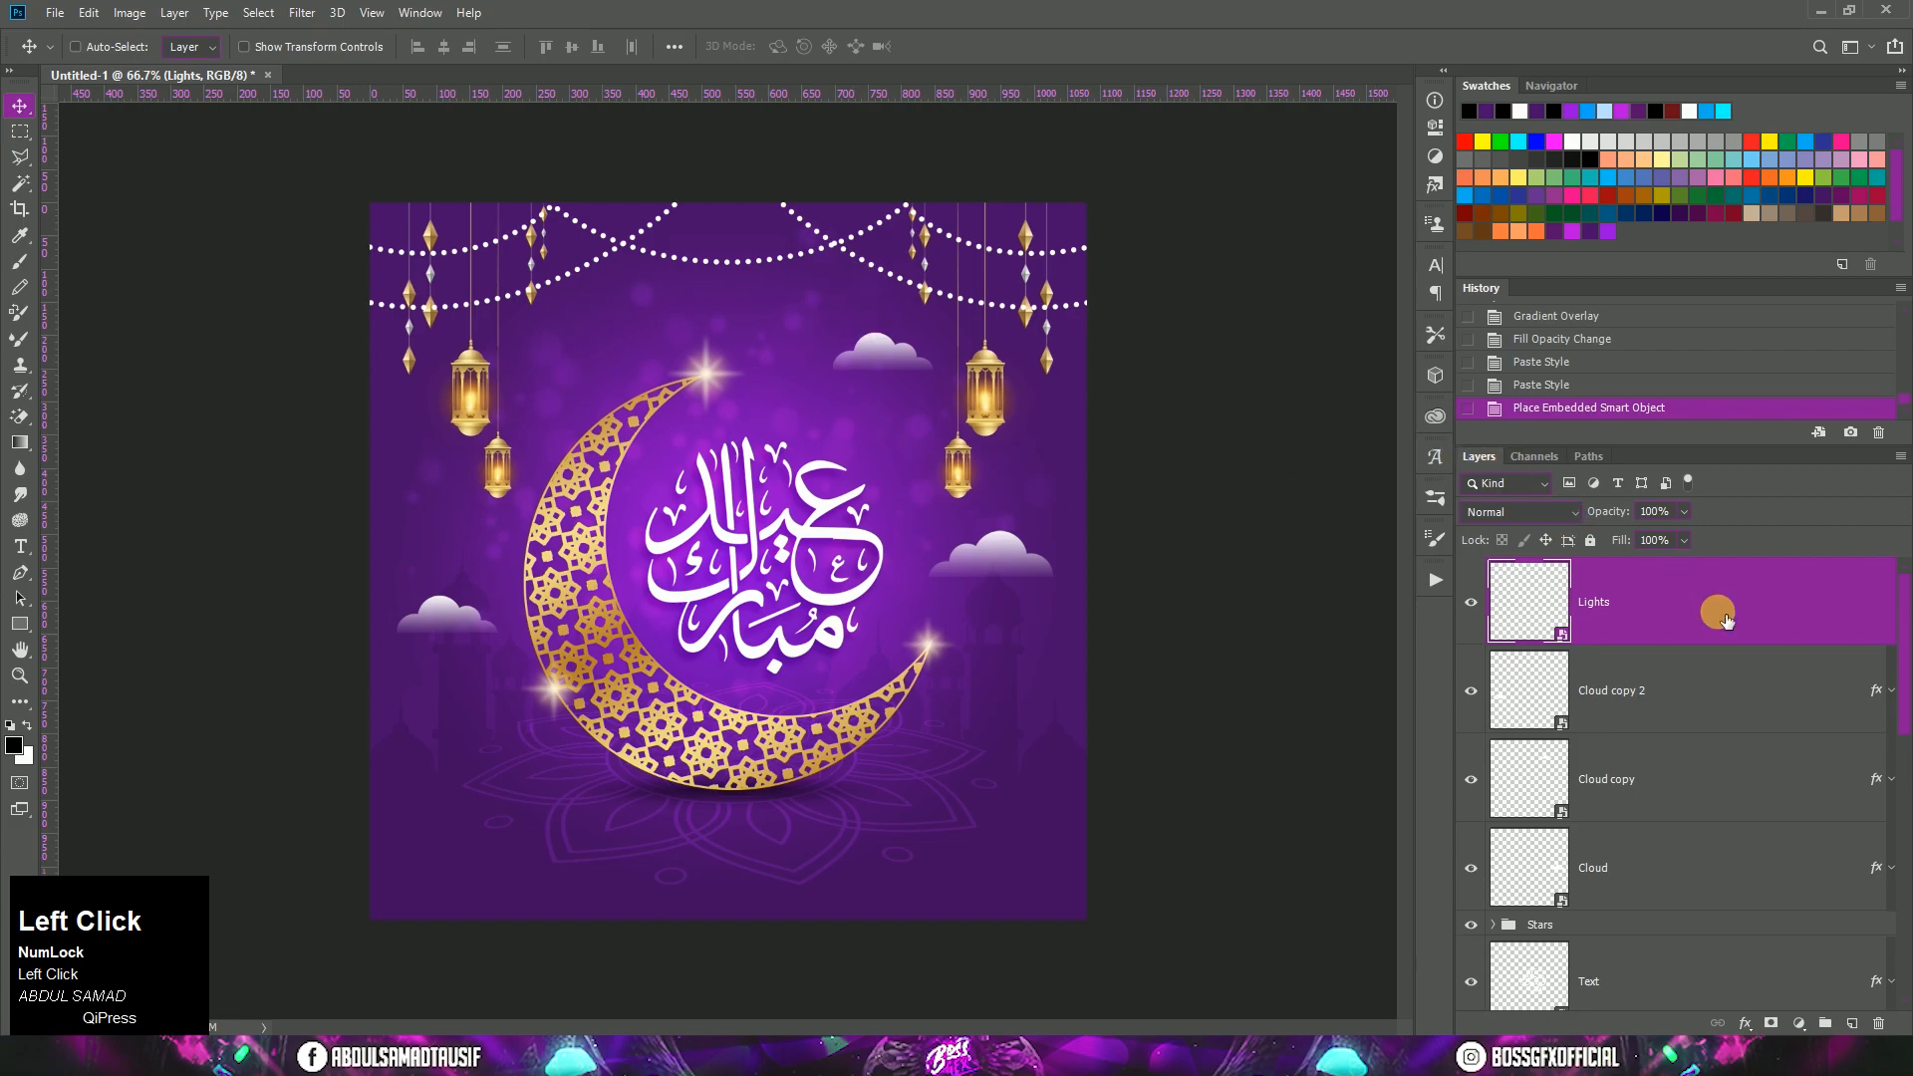
Step: Add a Drop Shadow effect to the Lights layer
{"action": "right_click", "coordinate": [1727, 620]}
{"action": "left_click", "coordinate": [1473, 564]}
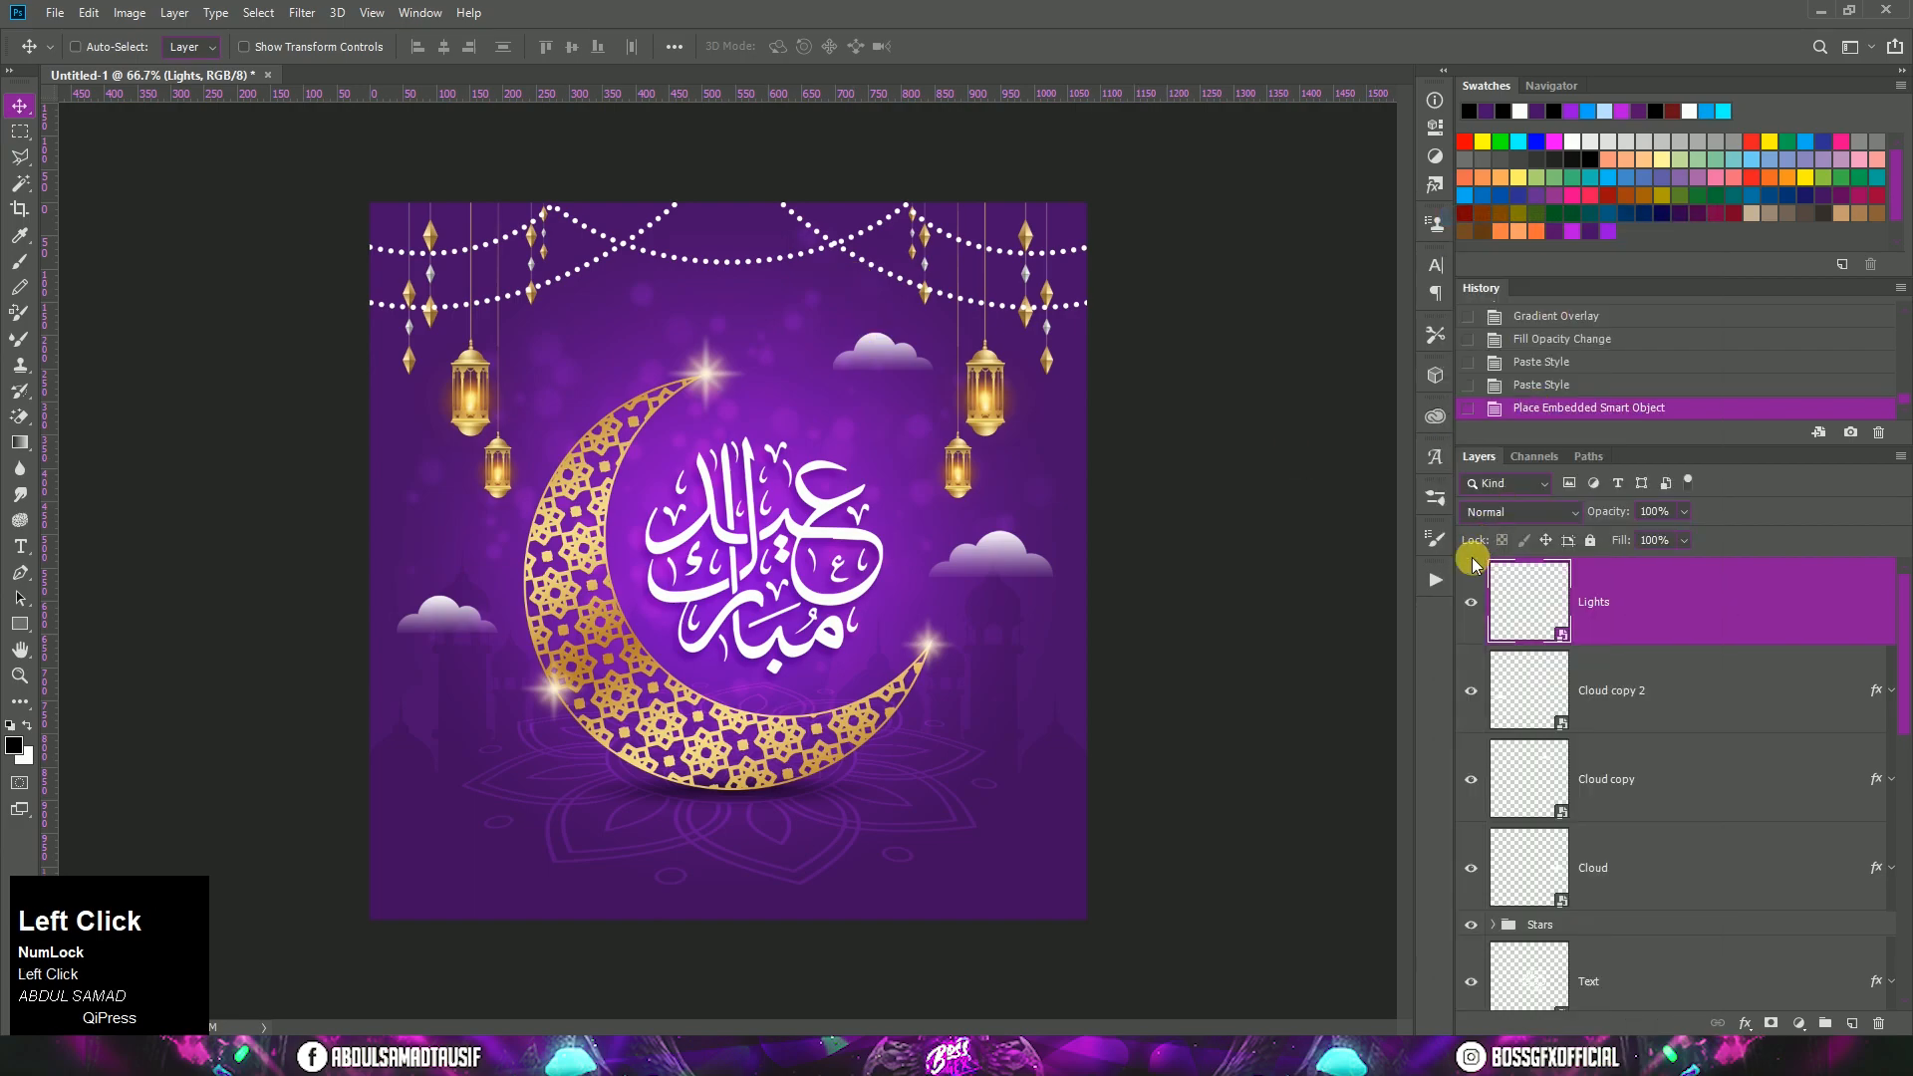
{"action": "double_click", "coordinate": [1474, 563]}
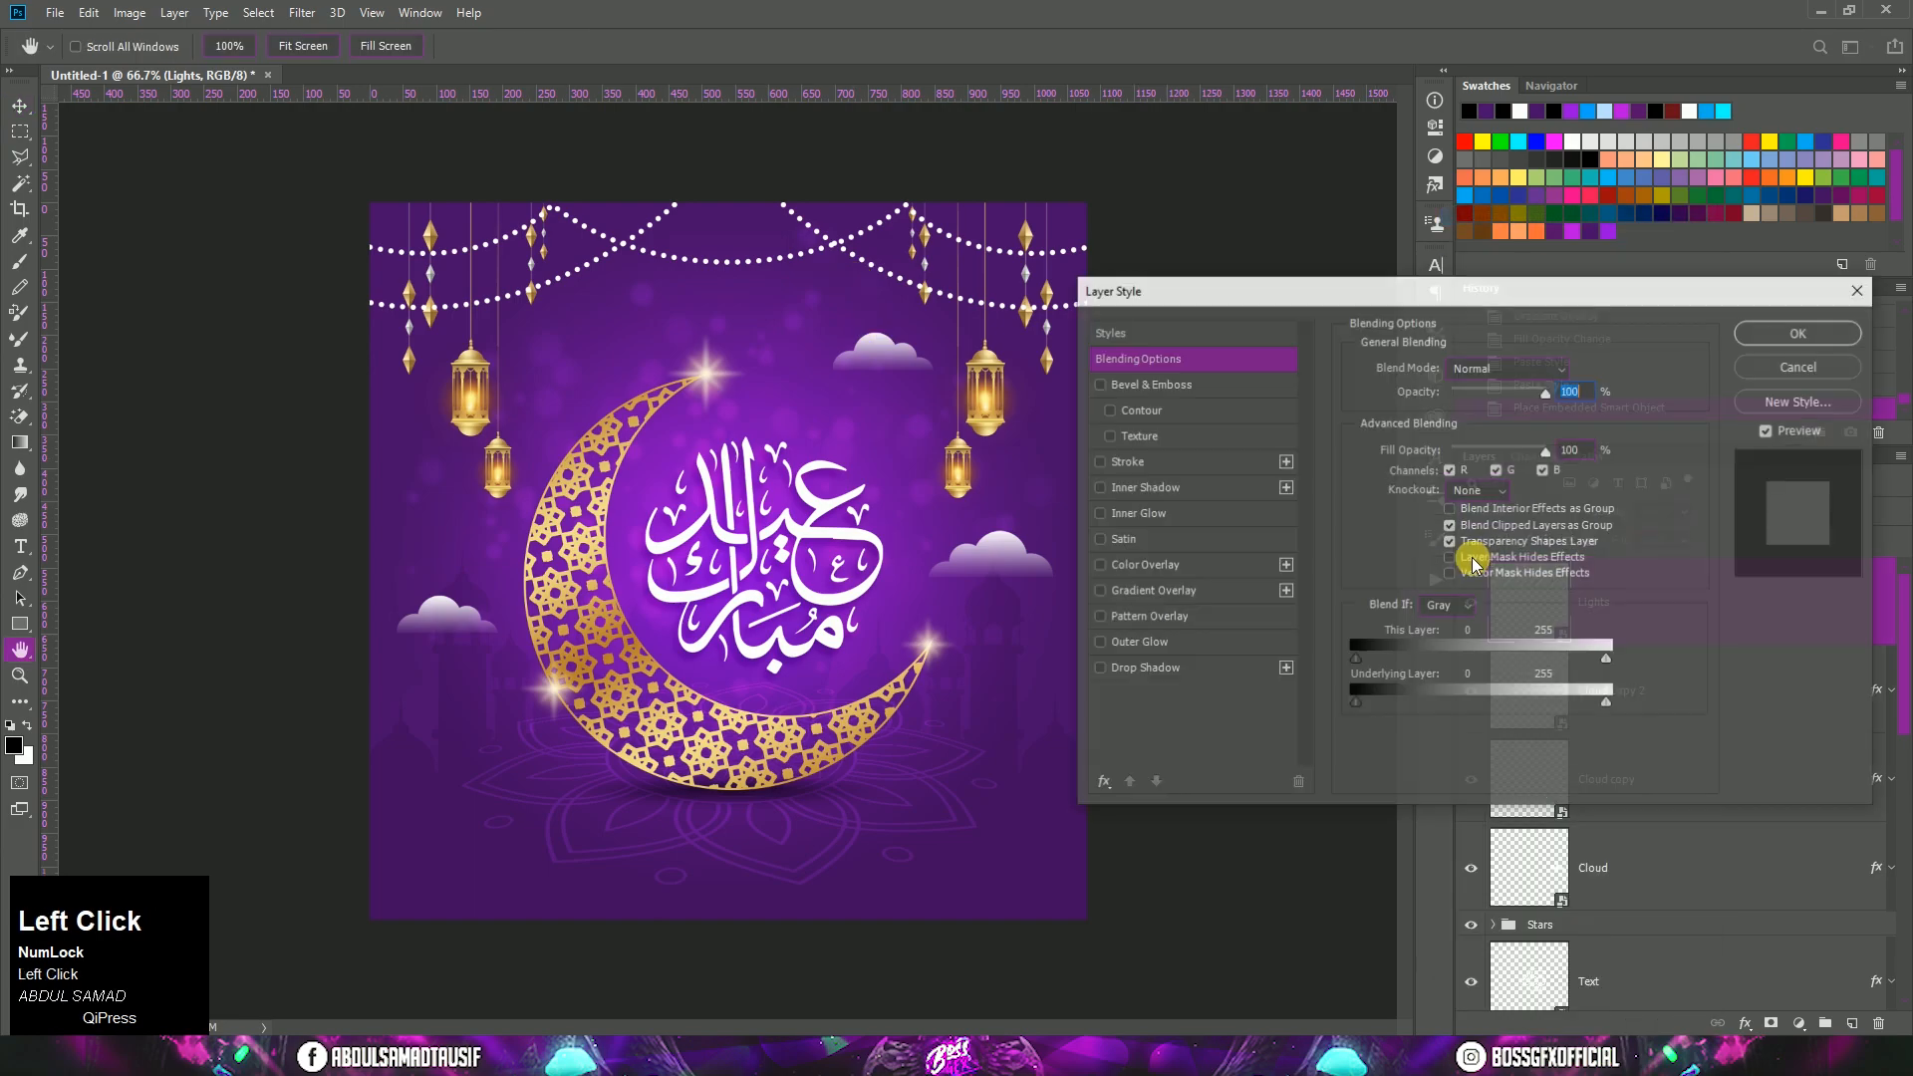
{"action": "left_click", "coordinate": [1192, 669]}
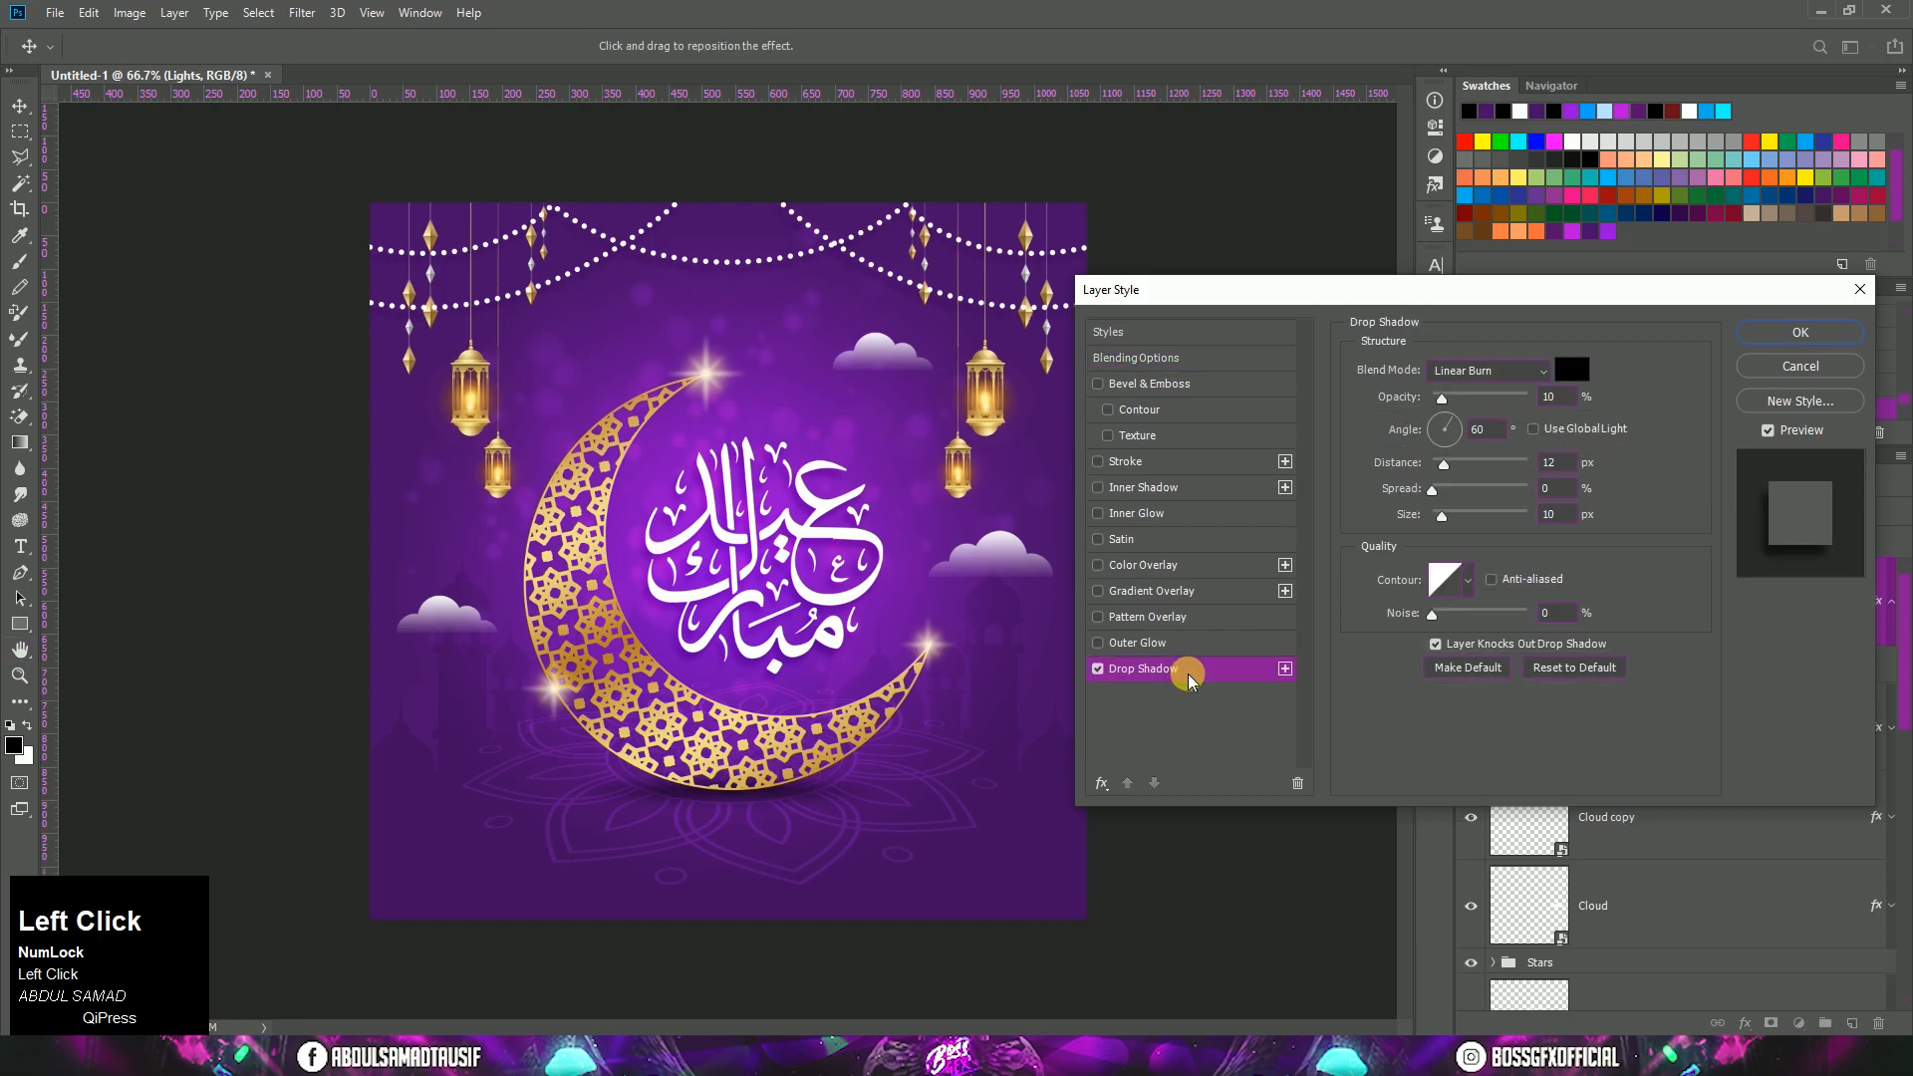
Step: Set the lights' shadow to 25% opacity, 120° angle and 3 px distance, and apply the layer style
{"action": "left_click", "coordinate": [1542, 399]}
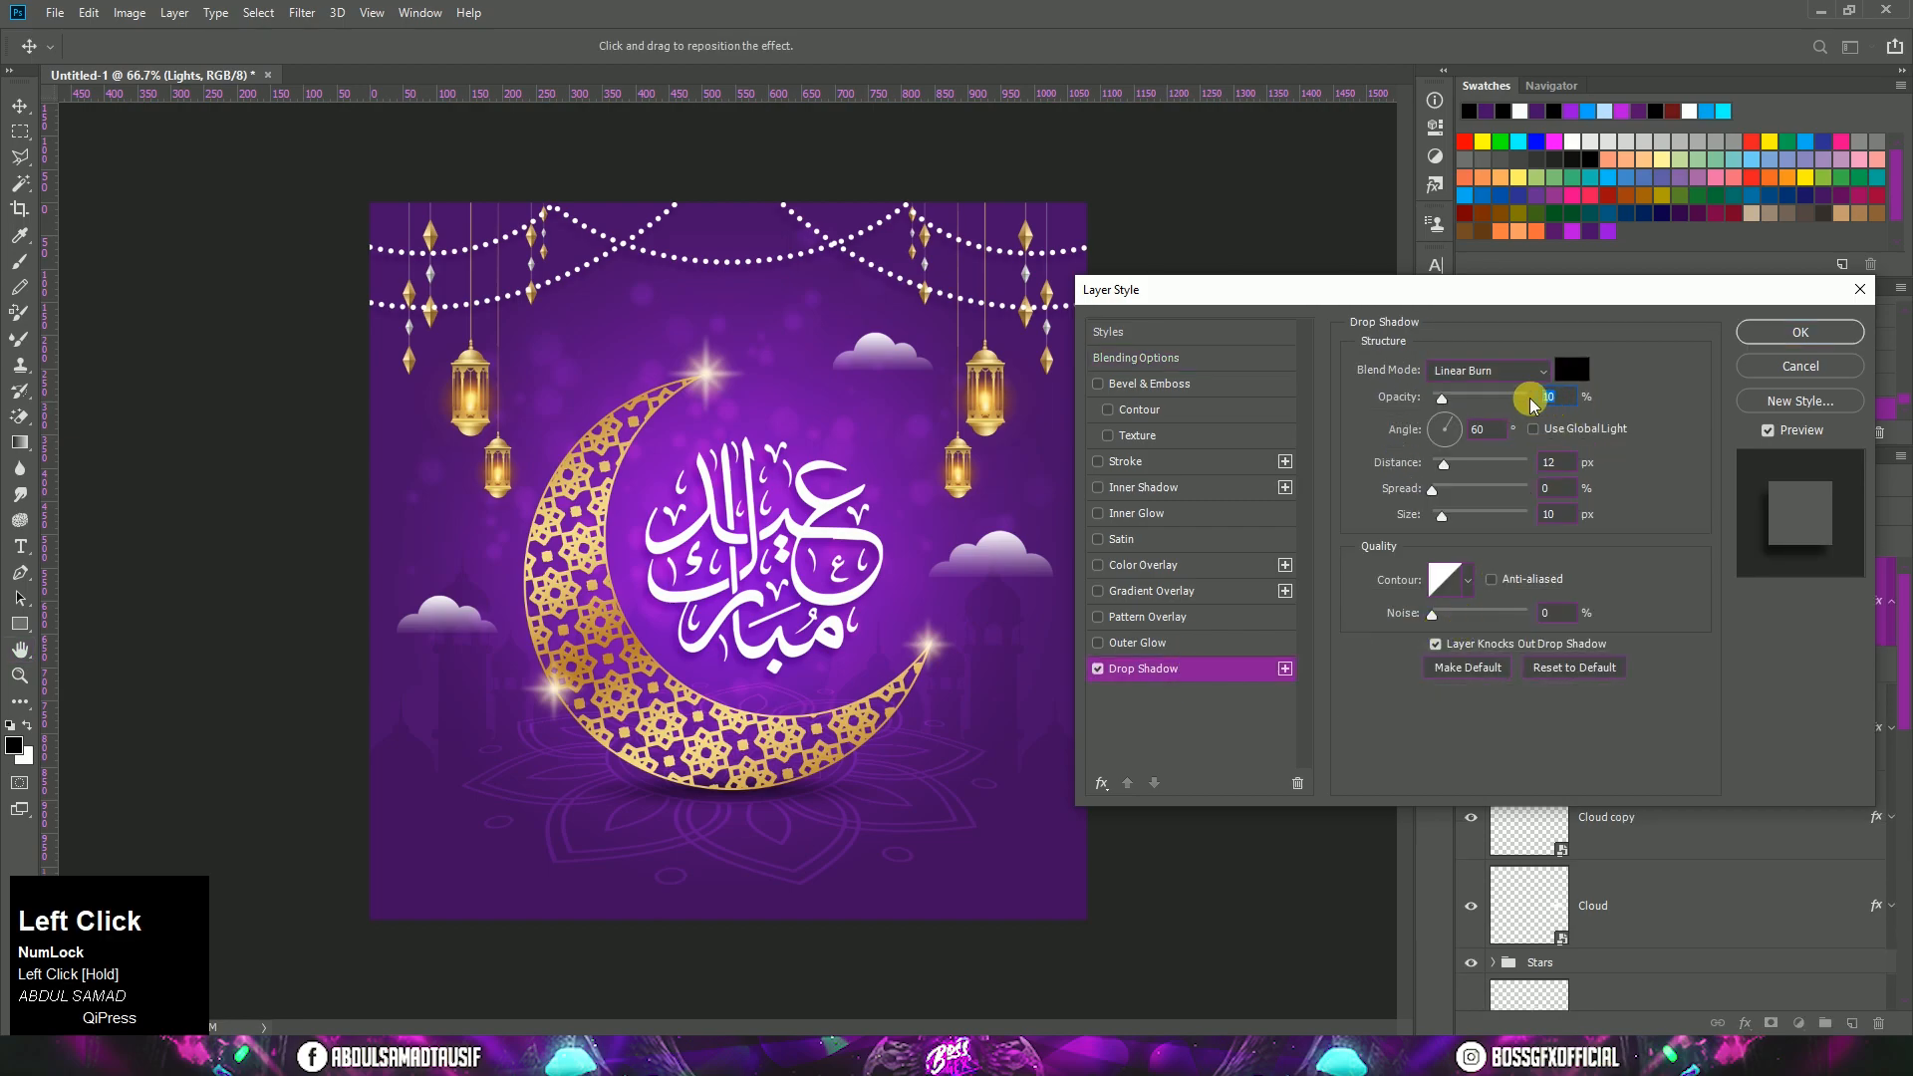
{"action": "type", "text": "25"}
{"action": "left_click", "coordinate": [1493, 429]}
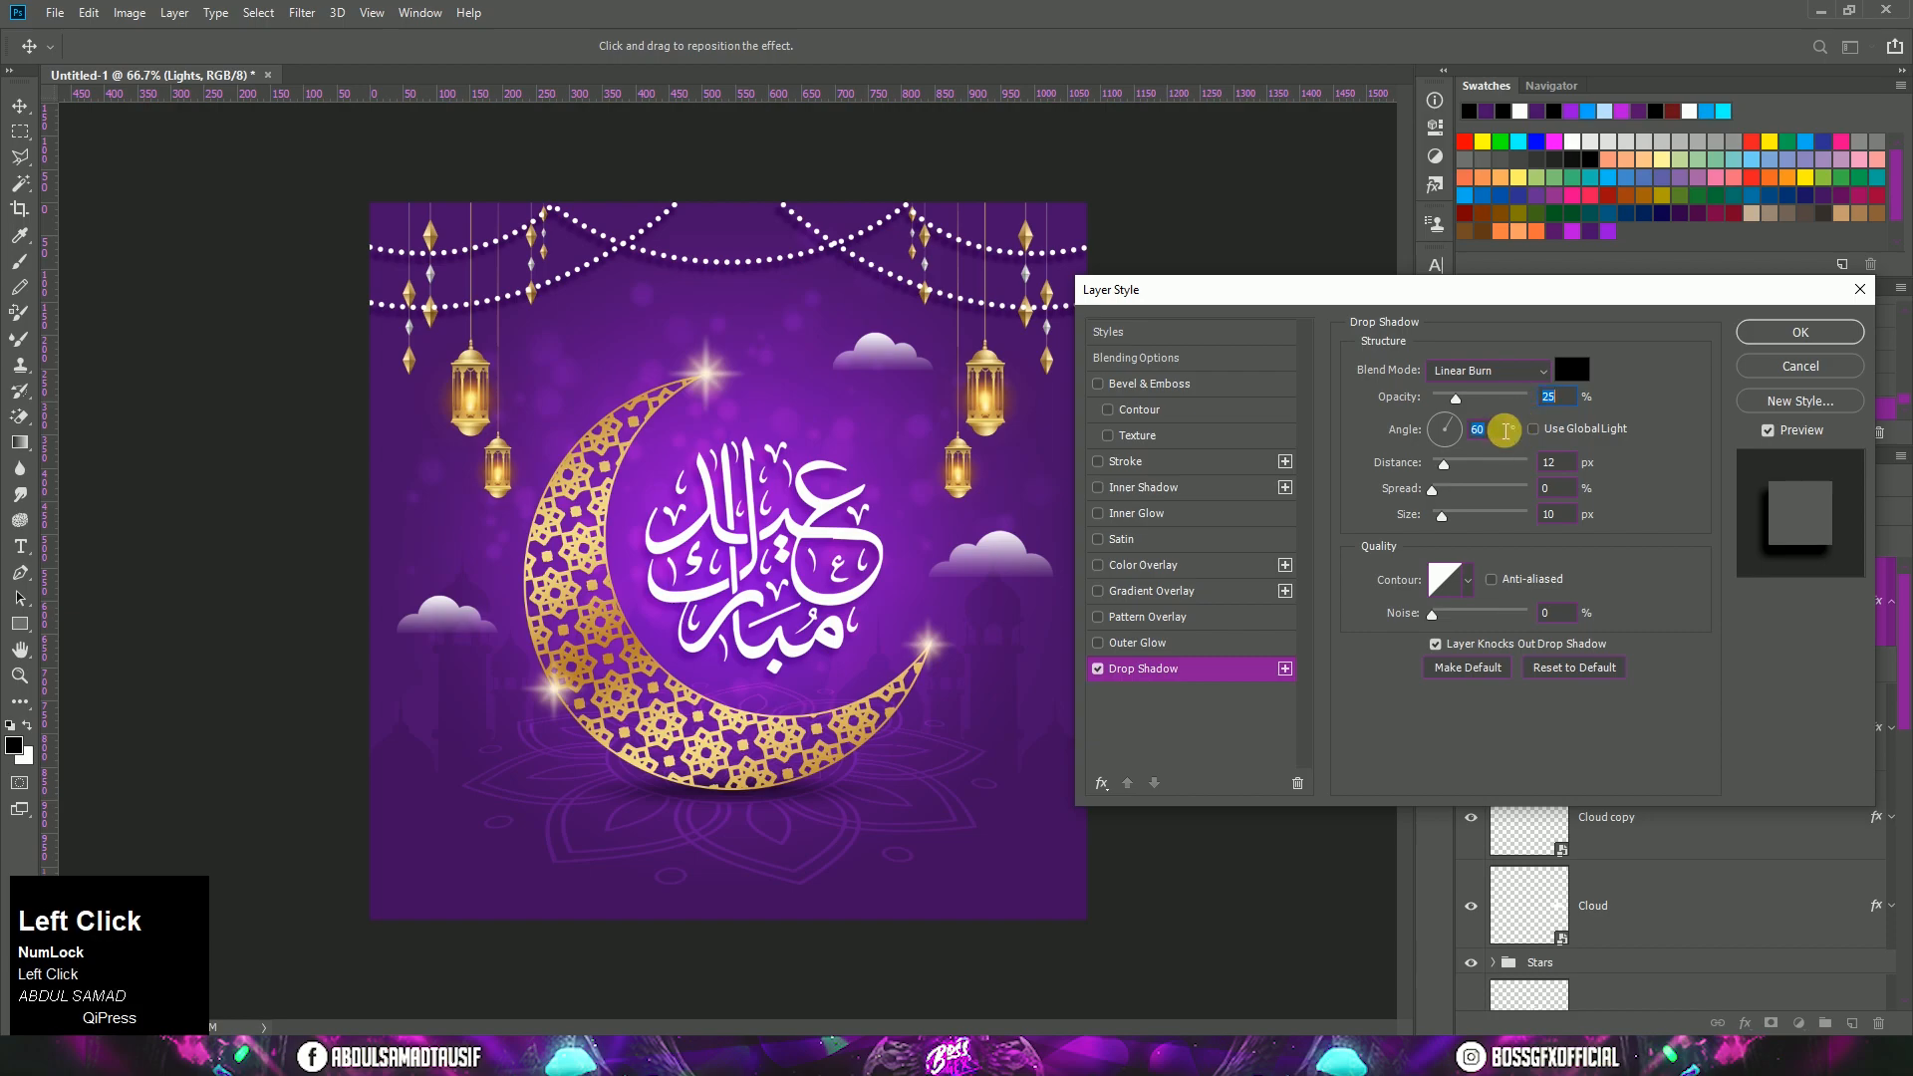
{"action": "type", "text": "120"}
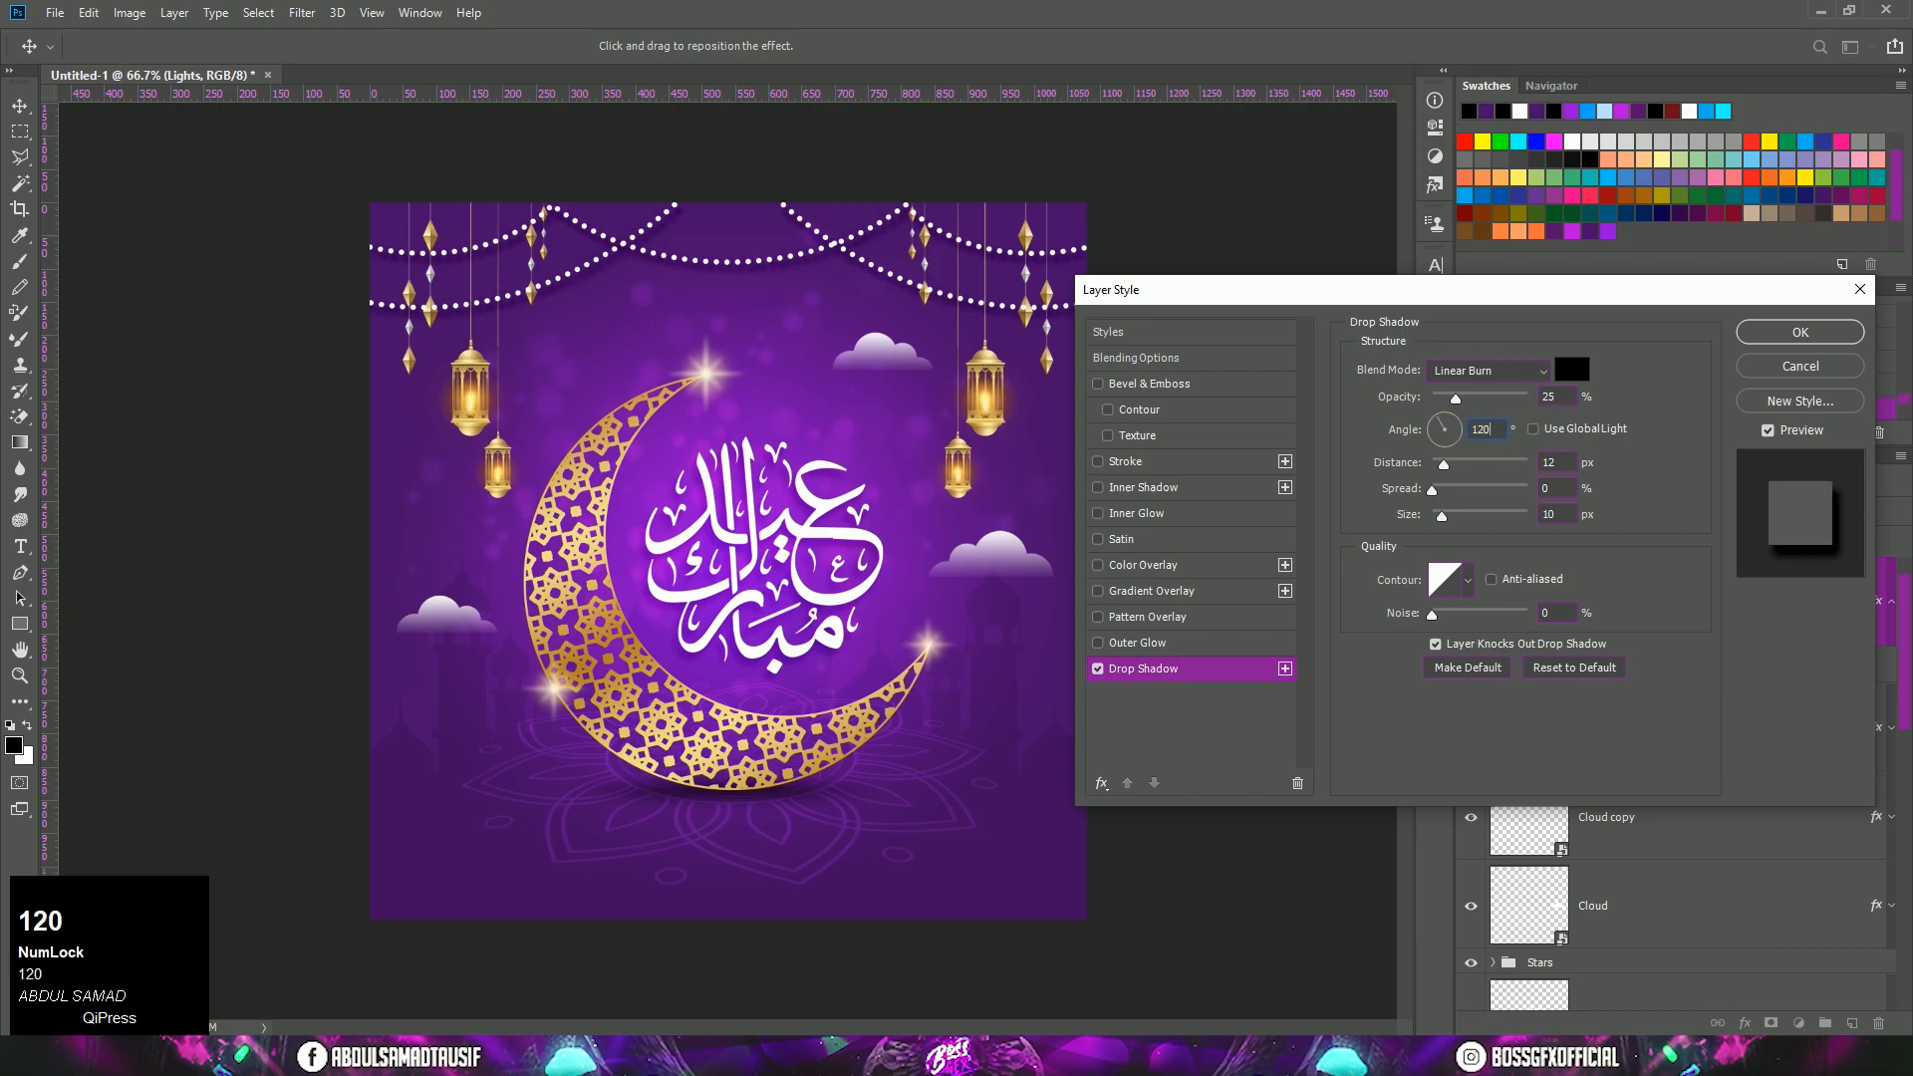
{"action": "left_click", "coordinate": [1551, 463]}
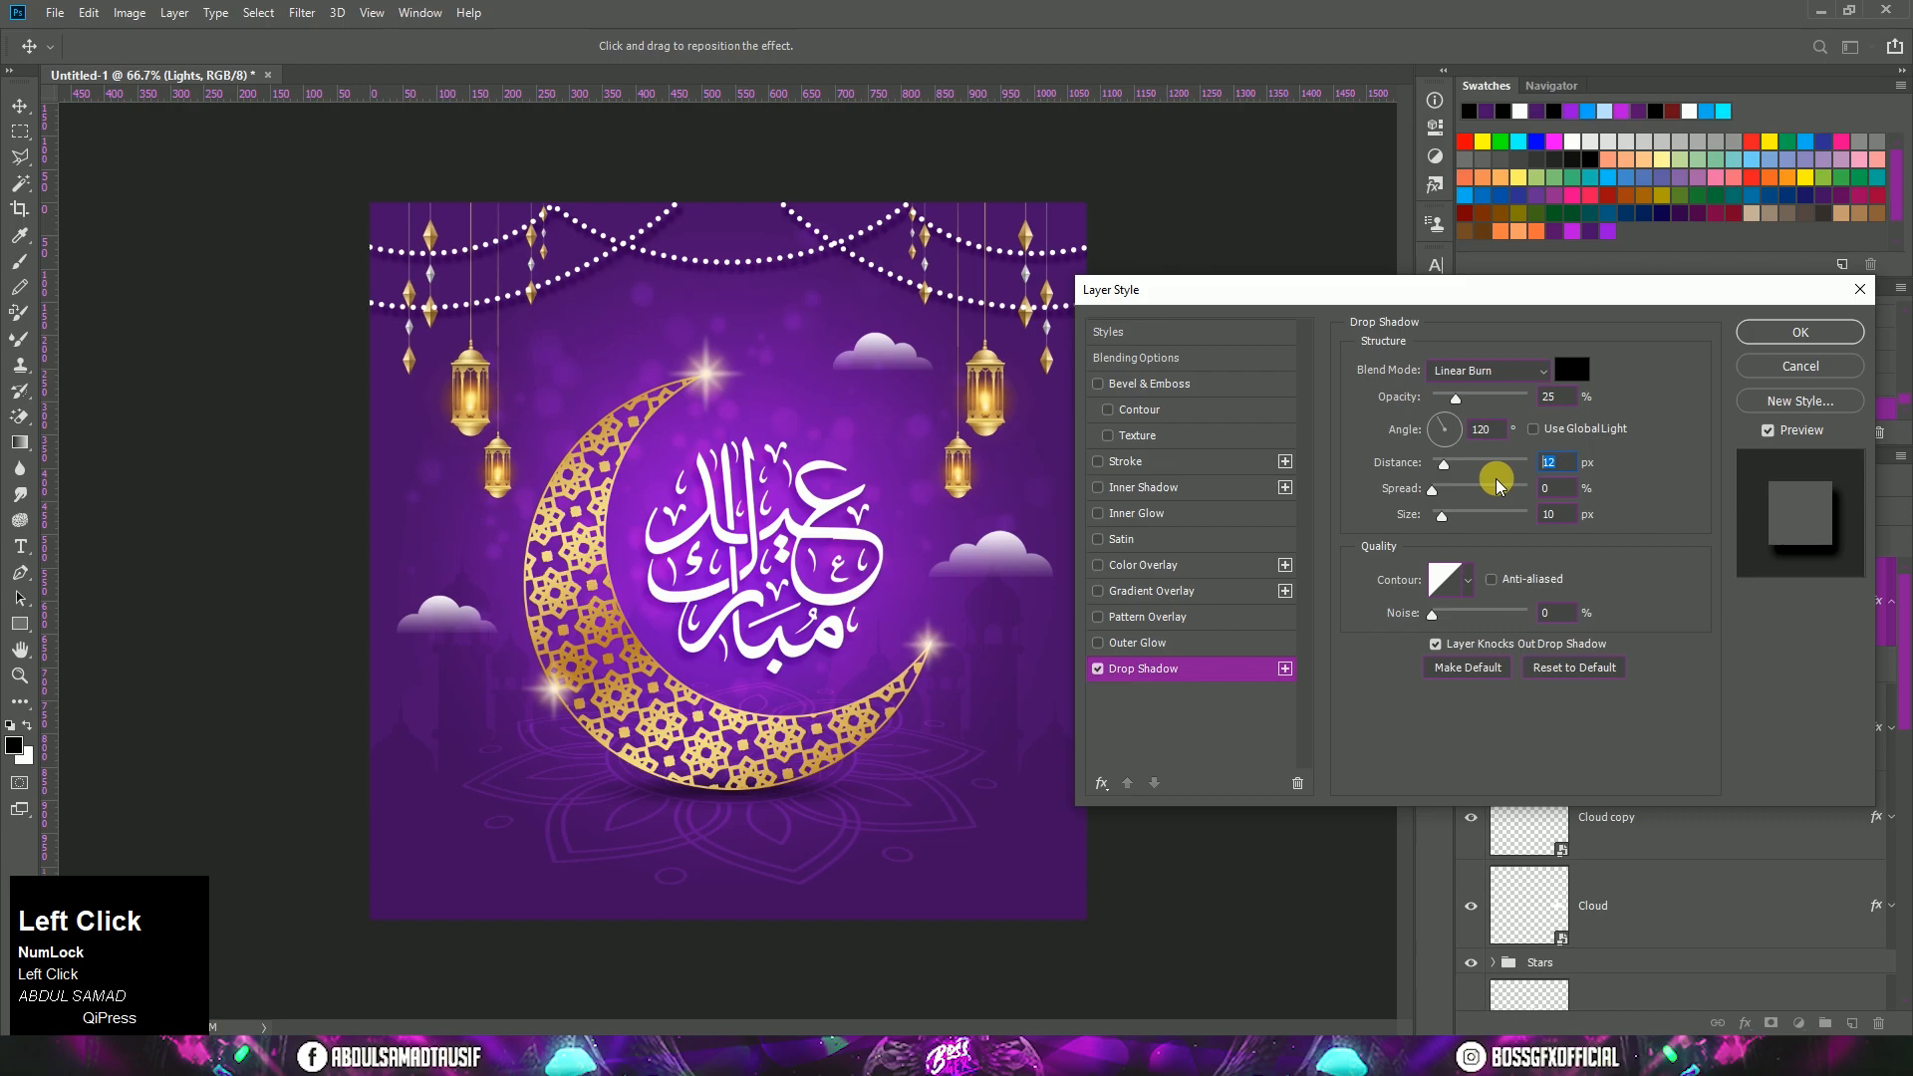
{"action": "type", "text": "3"}
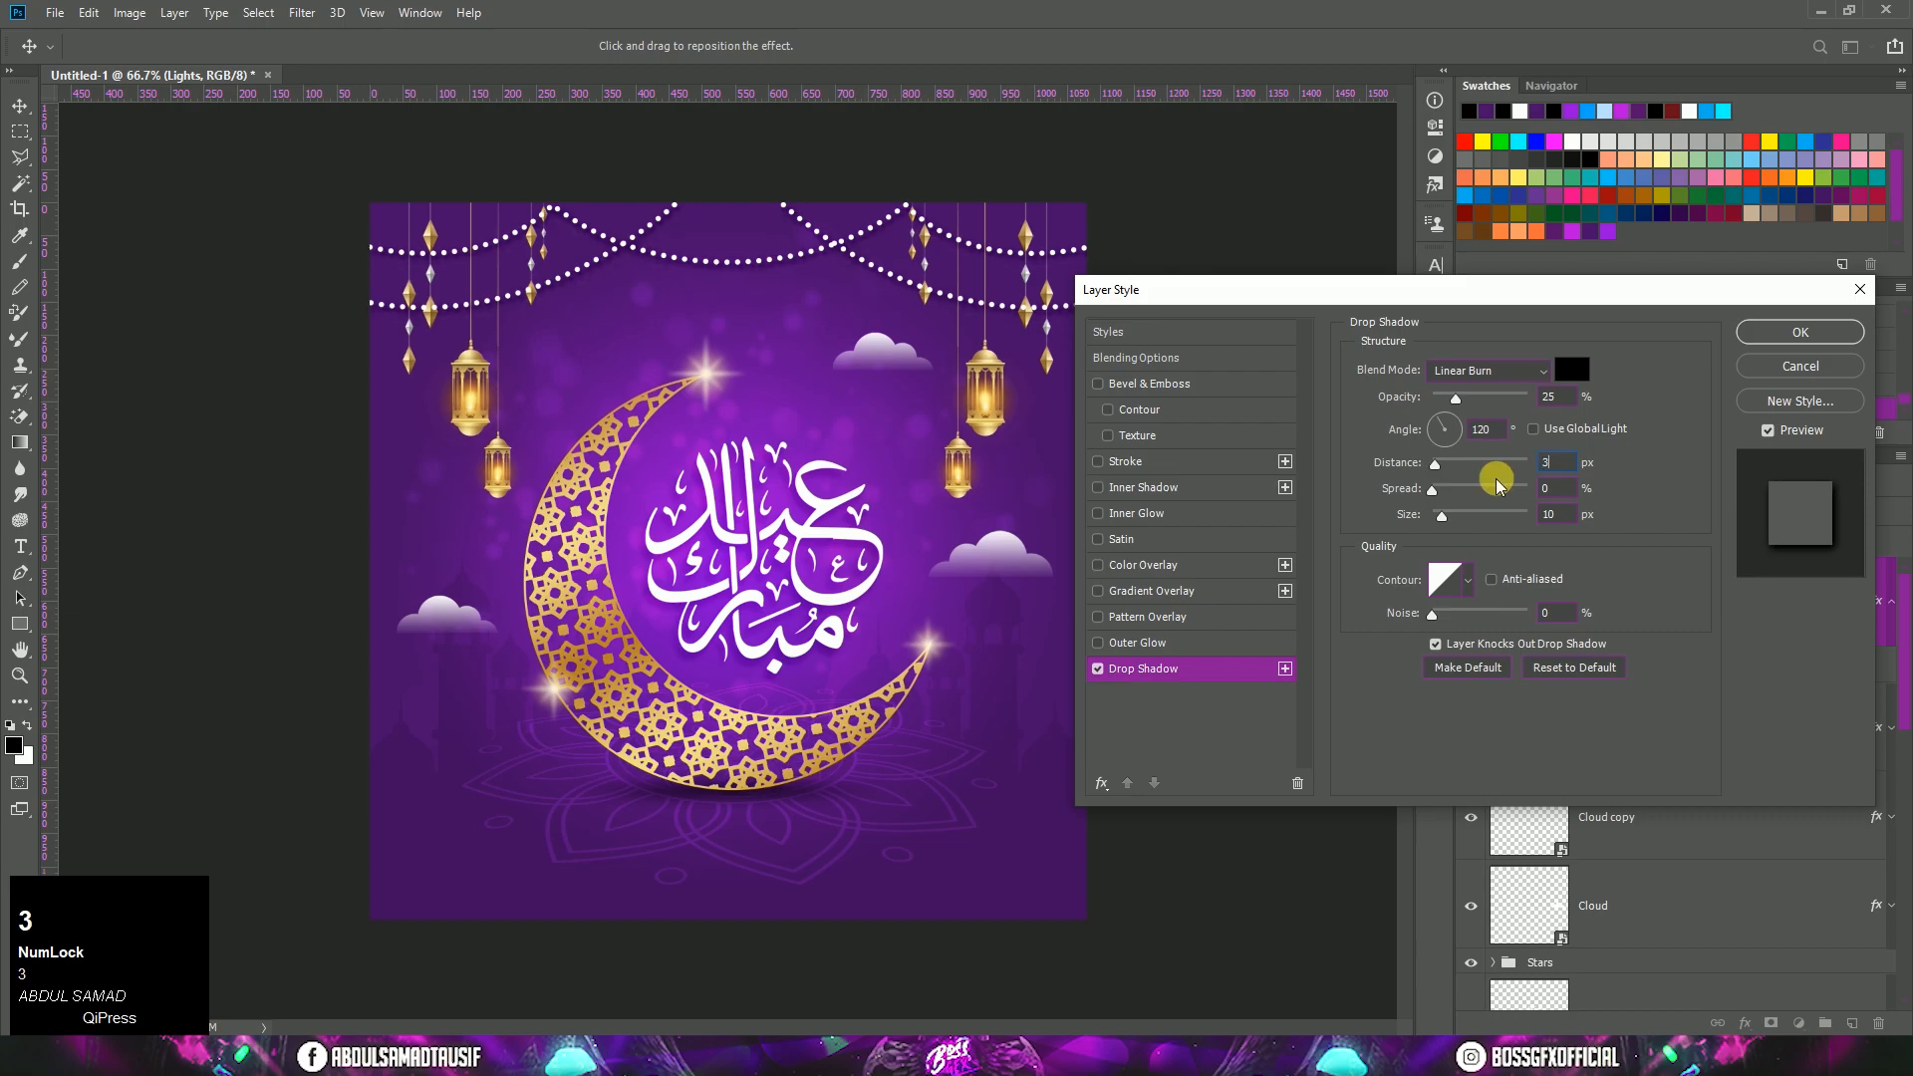
{"action": "left_click", "coordinate": [1806, 337]}
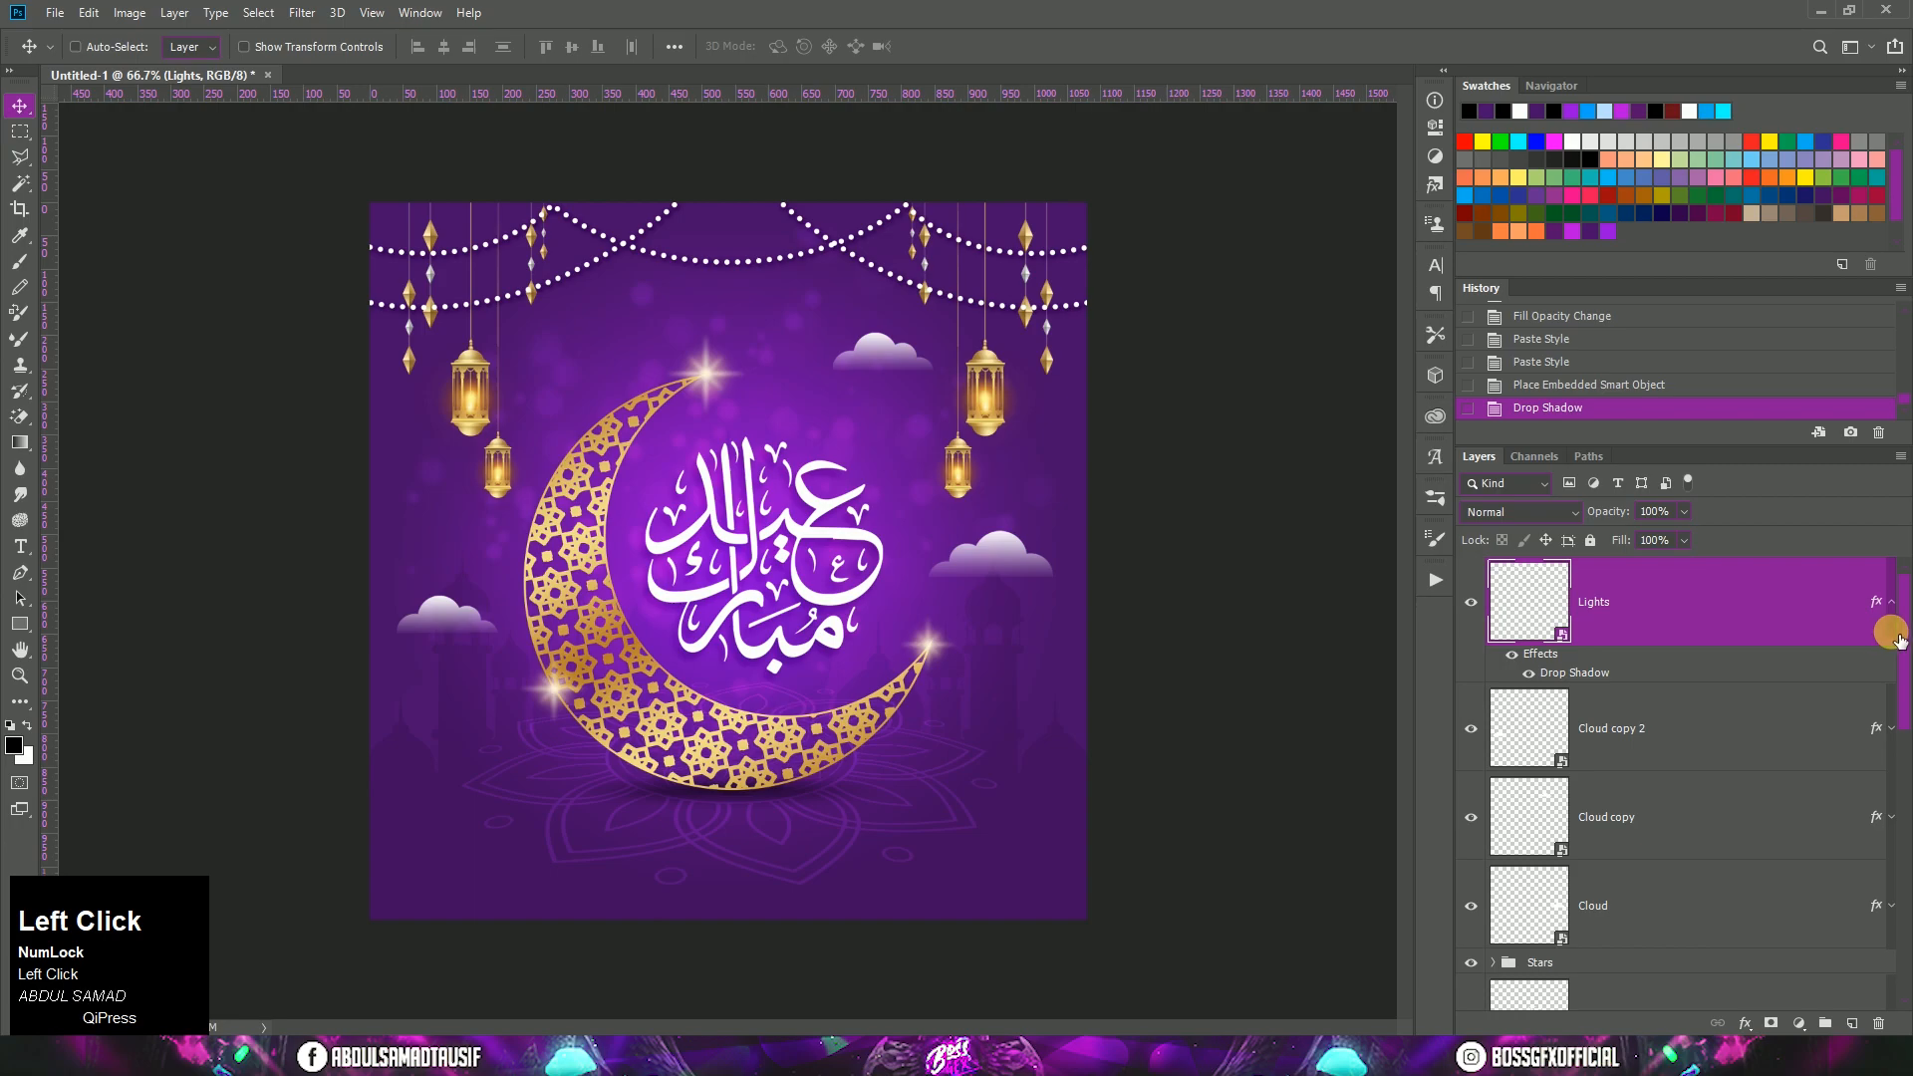
{"action": "left_click", "coordinate": [1893, 603]}
Step: Create a new layer above Lights and name it Shine
{"action": "left_click", "coordinate": [1851, 1024]}
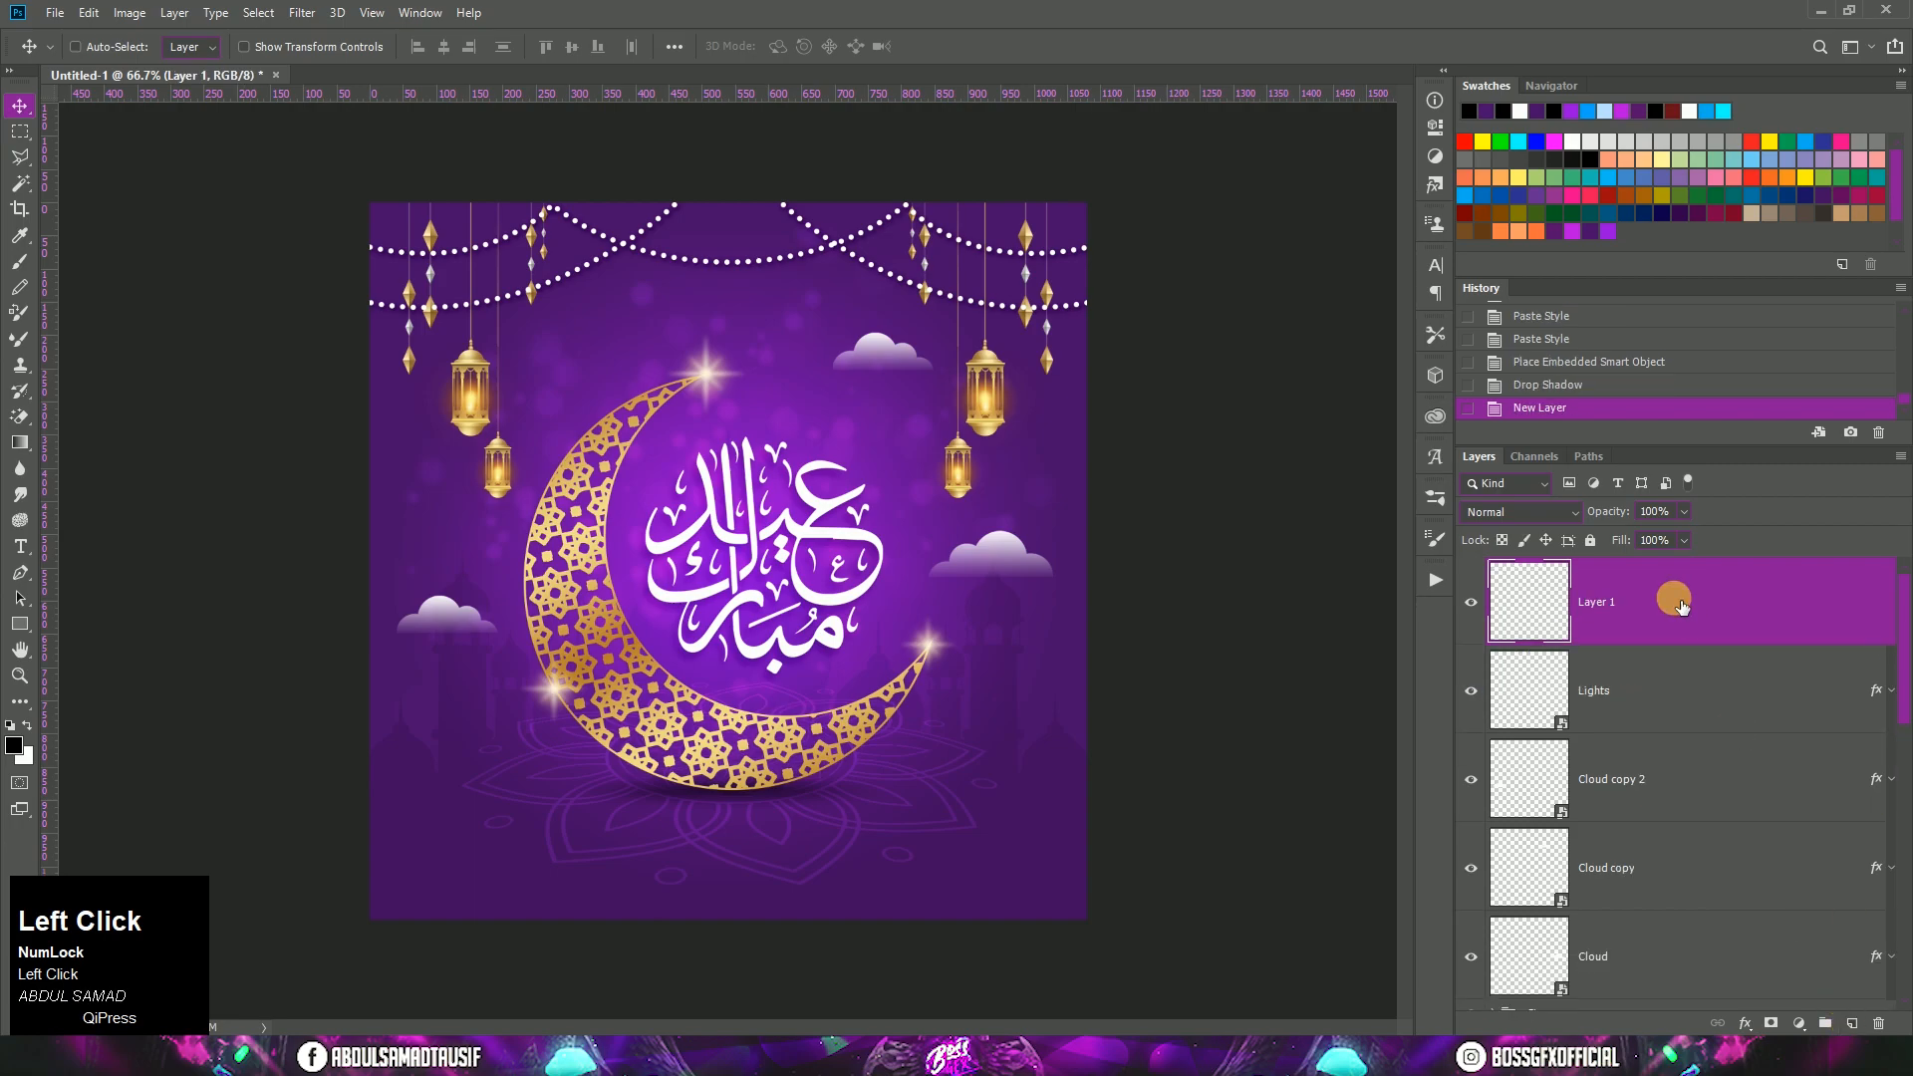
{"action": "type", "text": "Shine"}
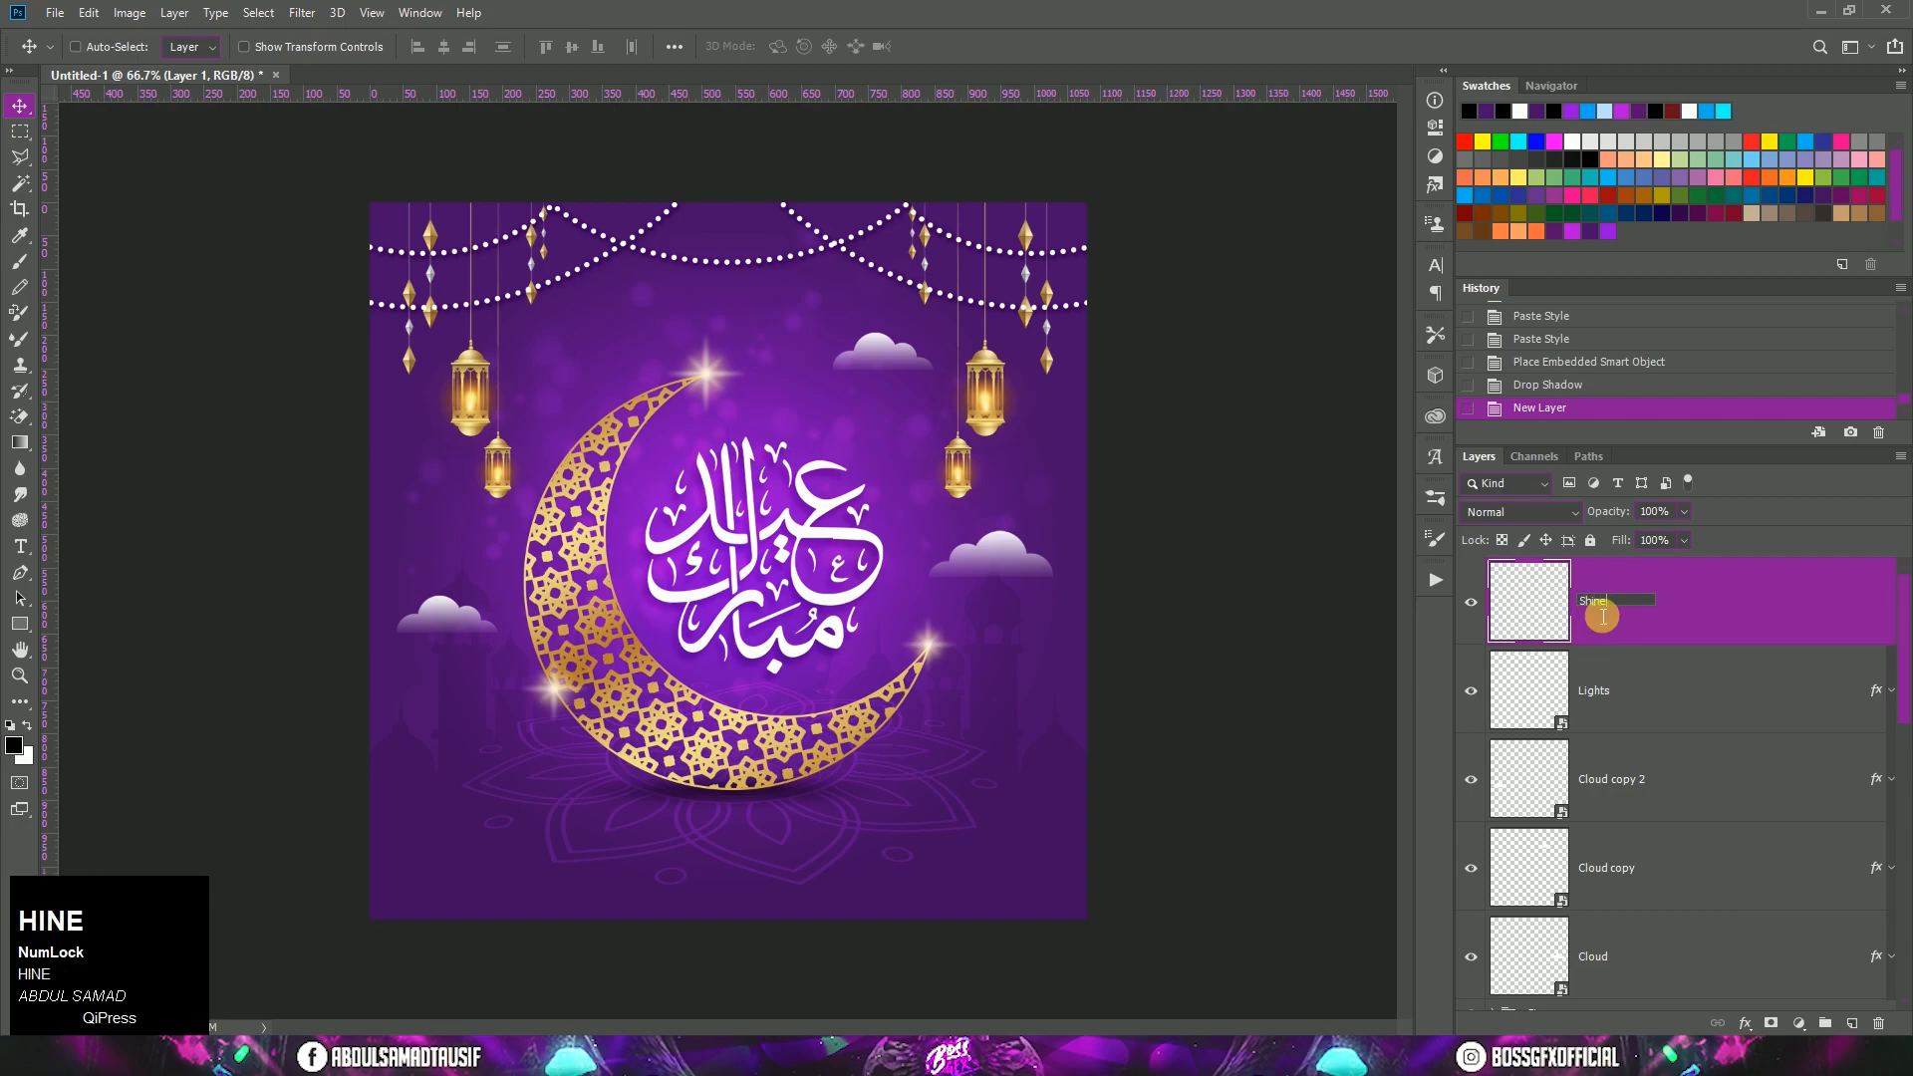
{"action": "left_click", "coordinate": [1699, 608]}
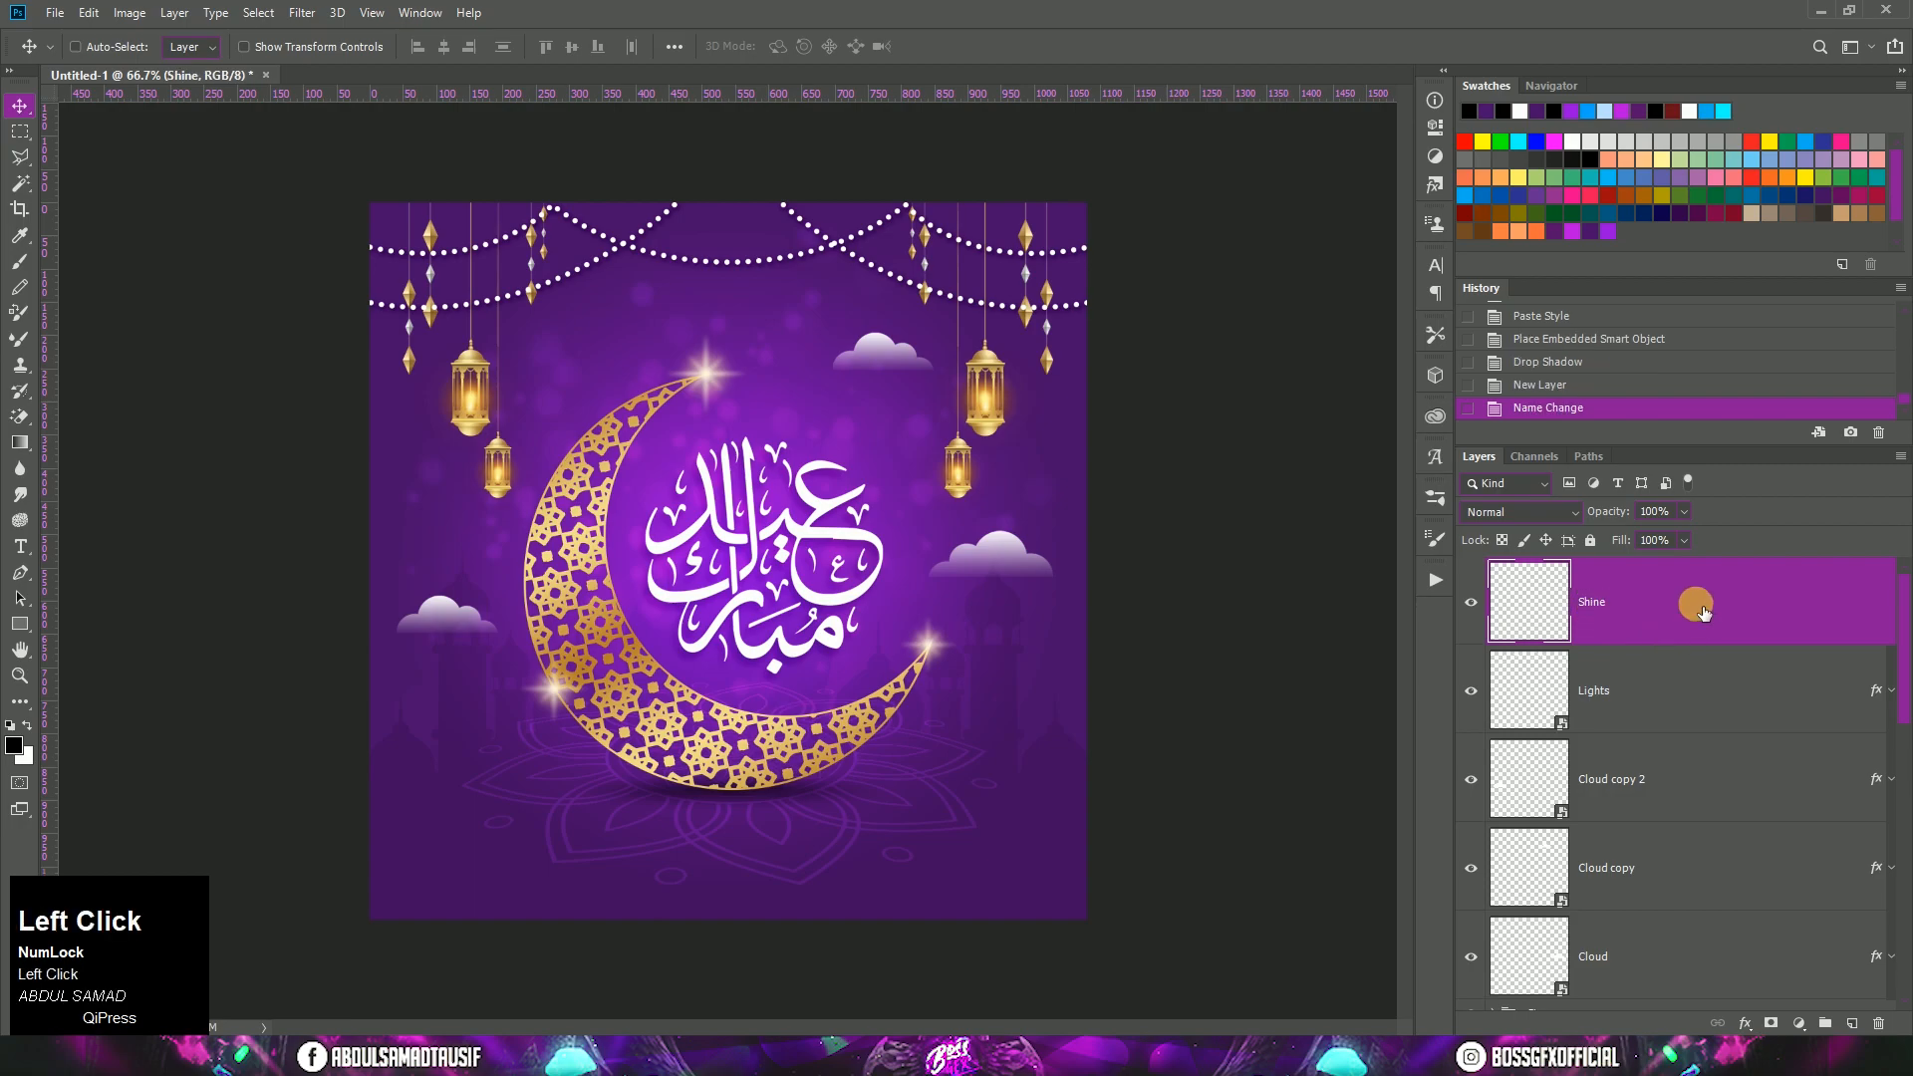
Step: Set up the Brush tool with white as foreground color and a hard round tip of 15 px
{"action": "left_click", "coordinate": [12, 267]}
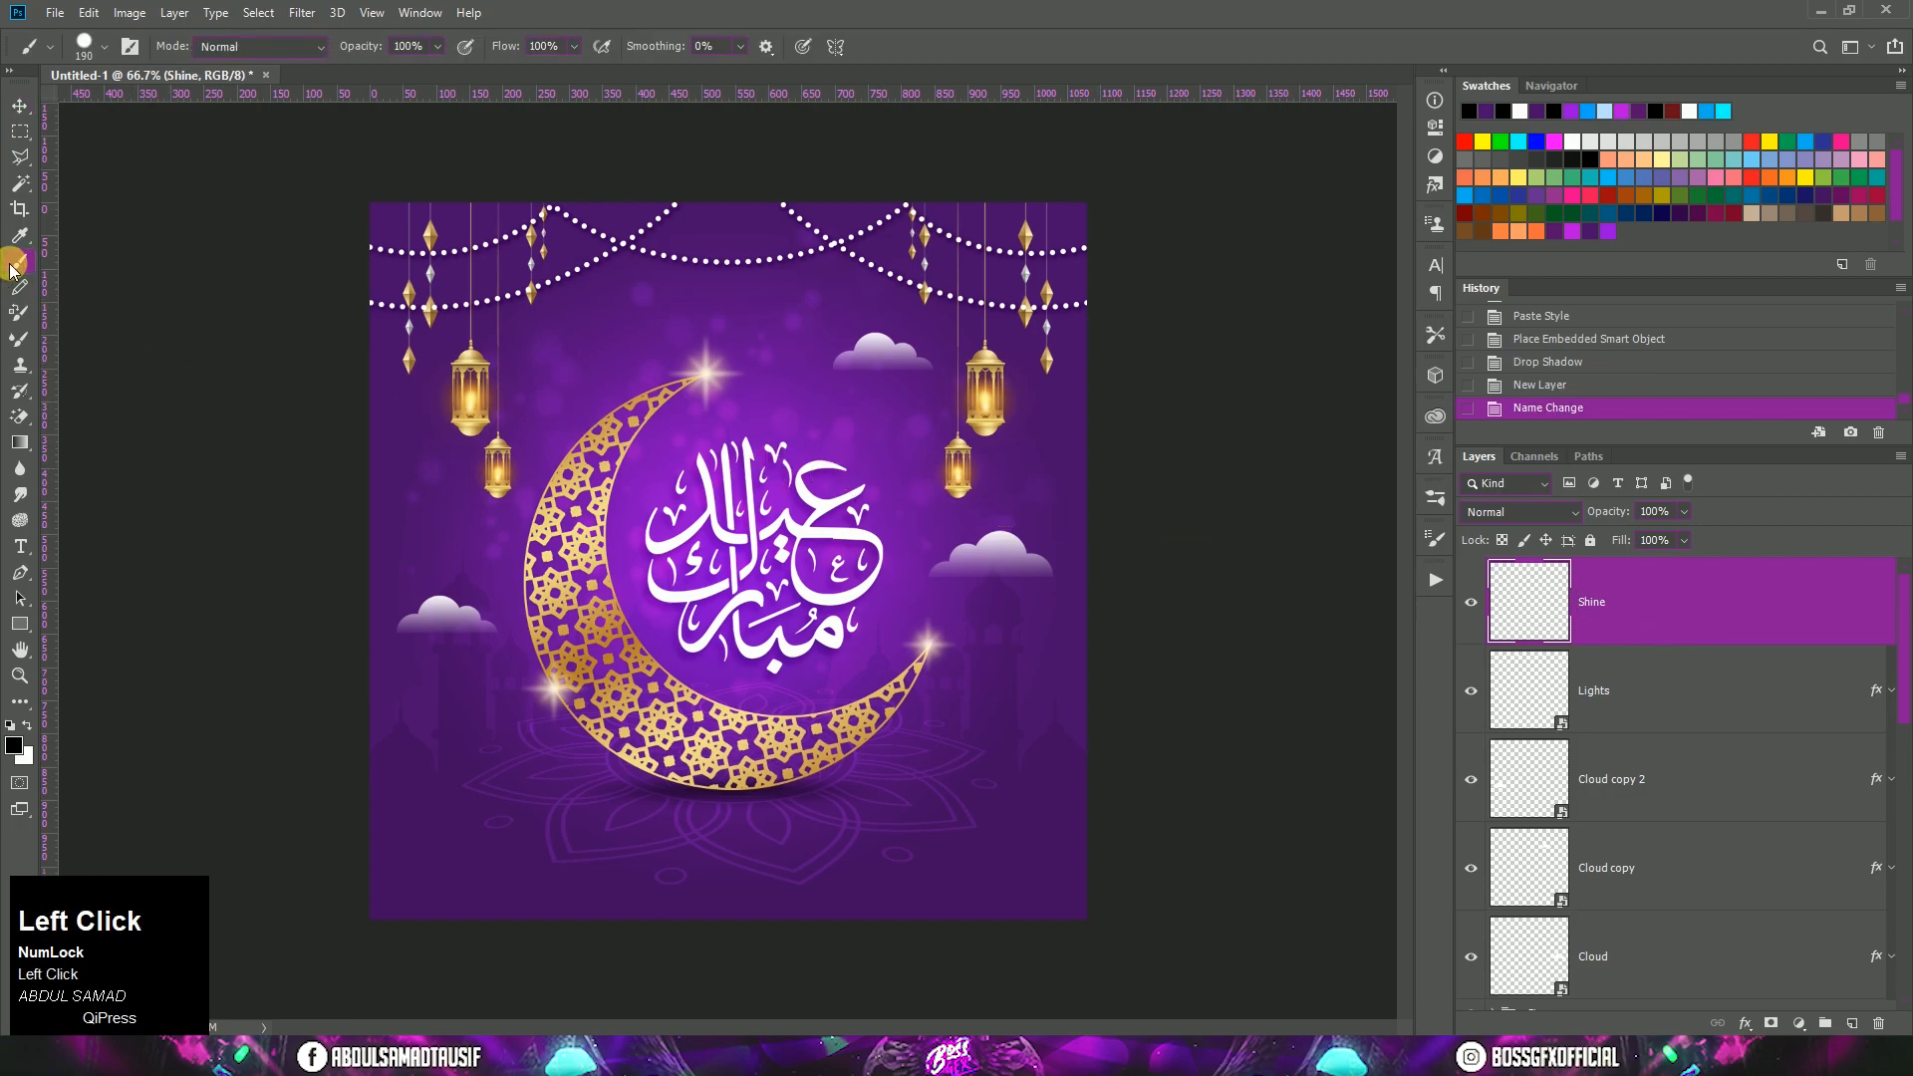
{"action": "left_click", "coordinate": [27, 727]}
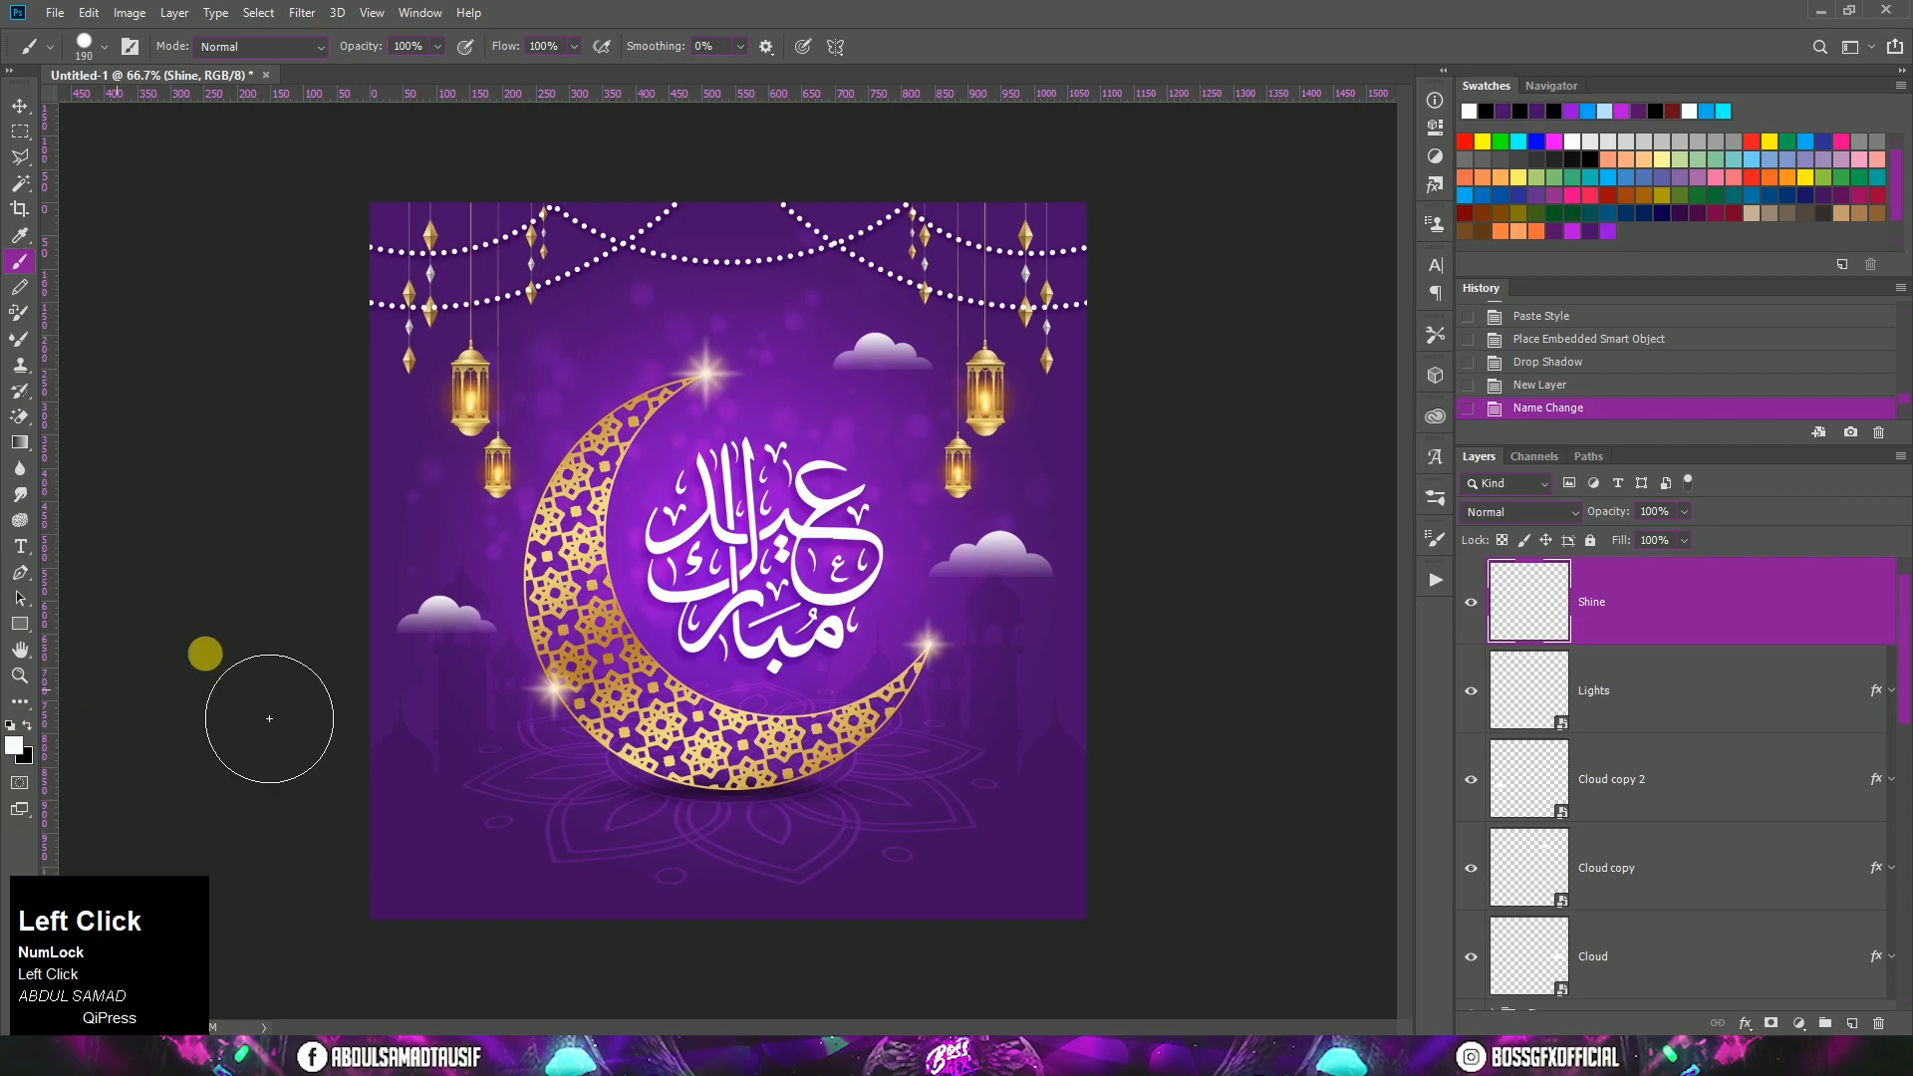
{"action": "right_click", "coordinate": [801, 446]}
{"action": "left_click", "coordinate": [894, 619]}
{"action": "left_click_drag", "start_coordinate": [937, 436], "coordinate": [909, 439]}
{"action": "type", "text": "25"}
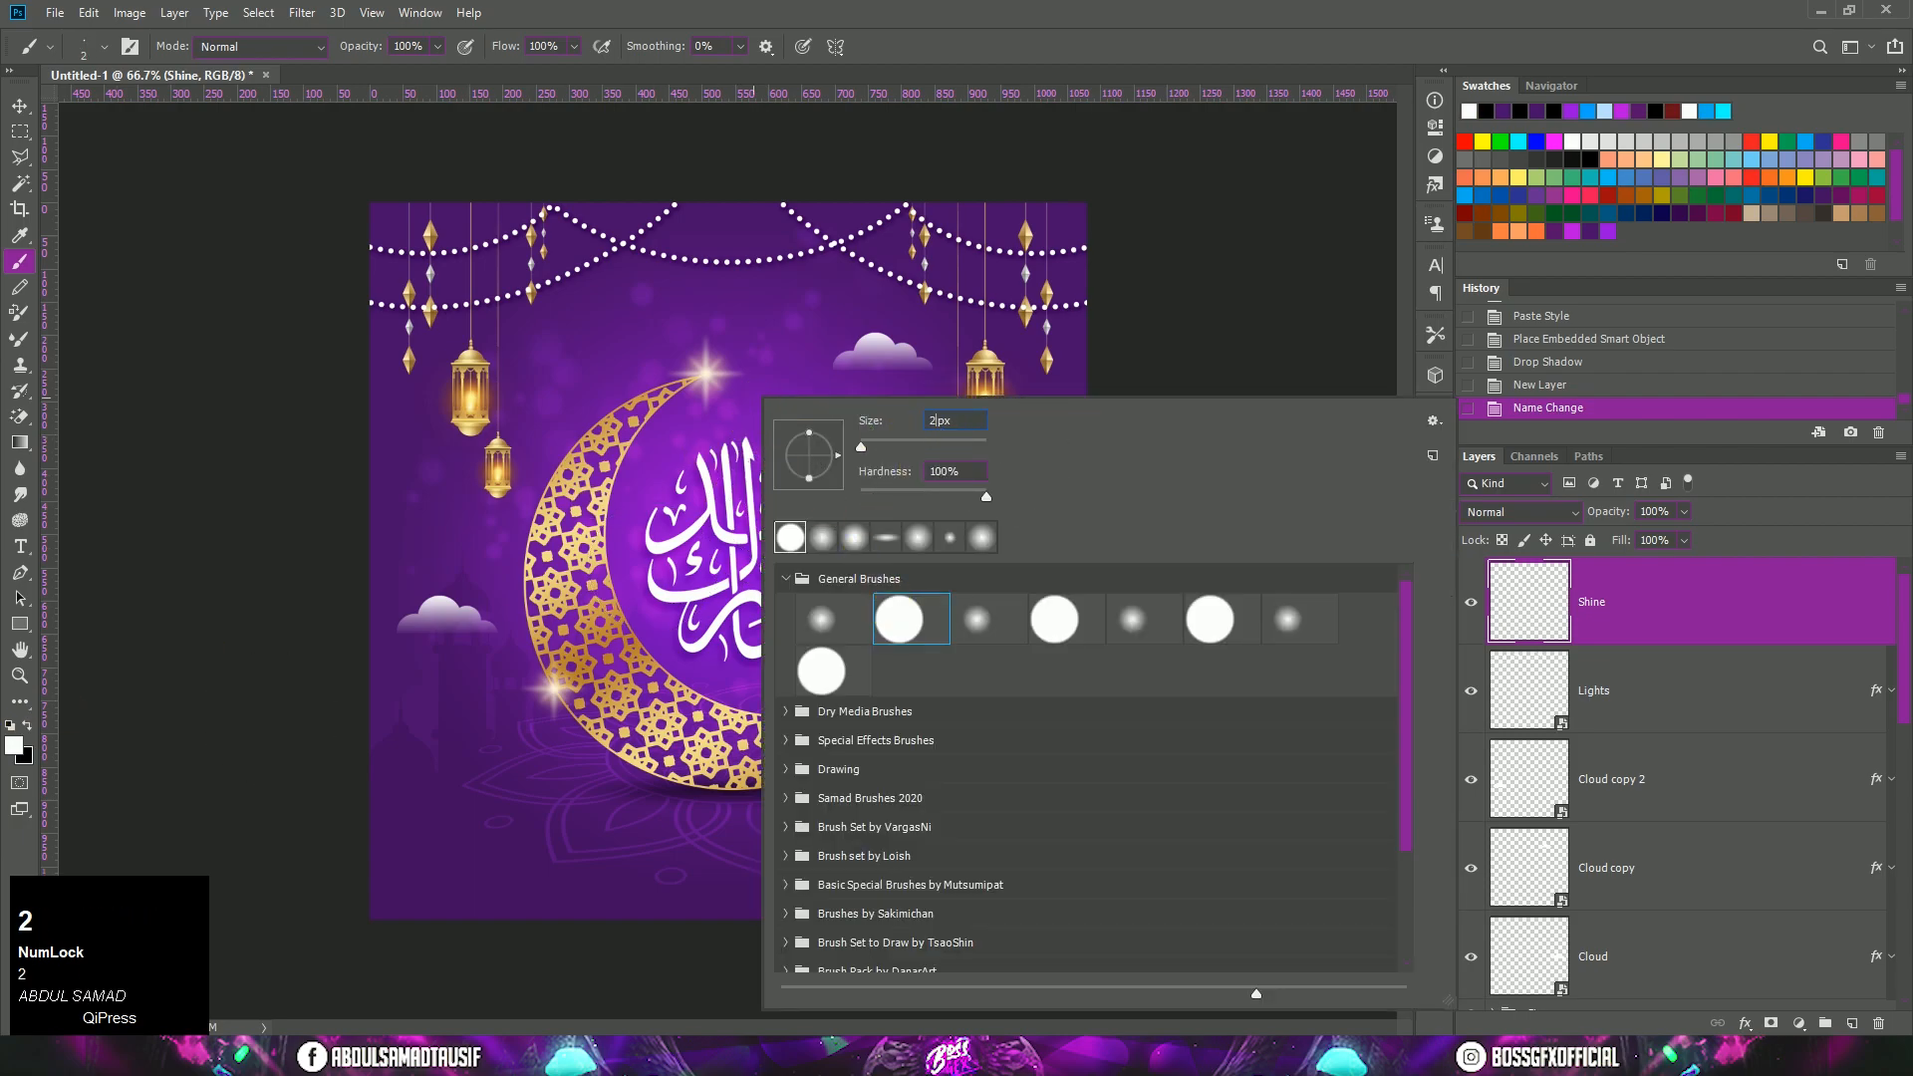
{"action": "left_click_drag", "start_coordinate": [951, 428], "coordinate": [911, 431]}
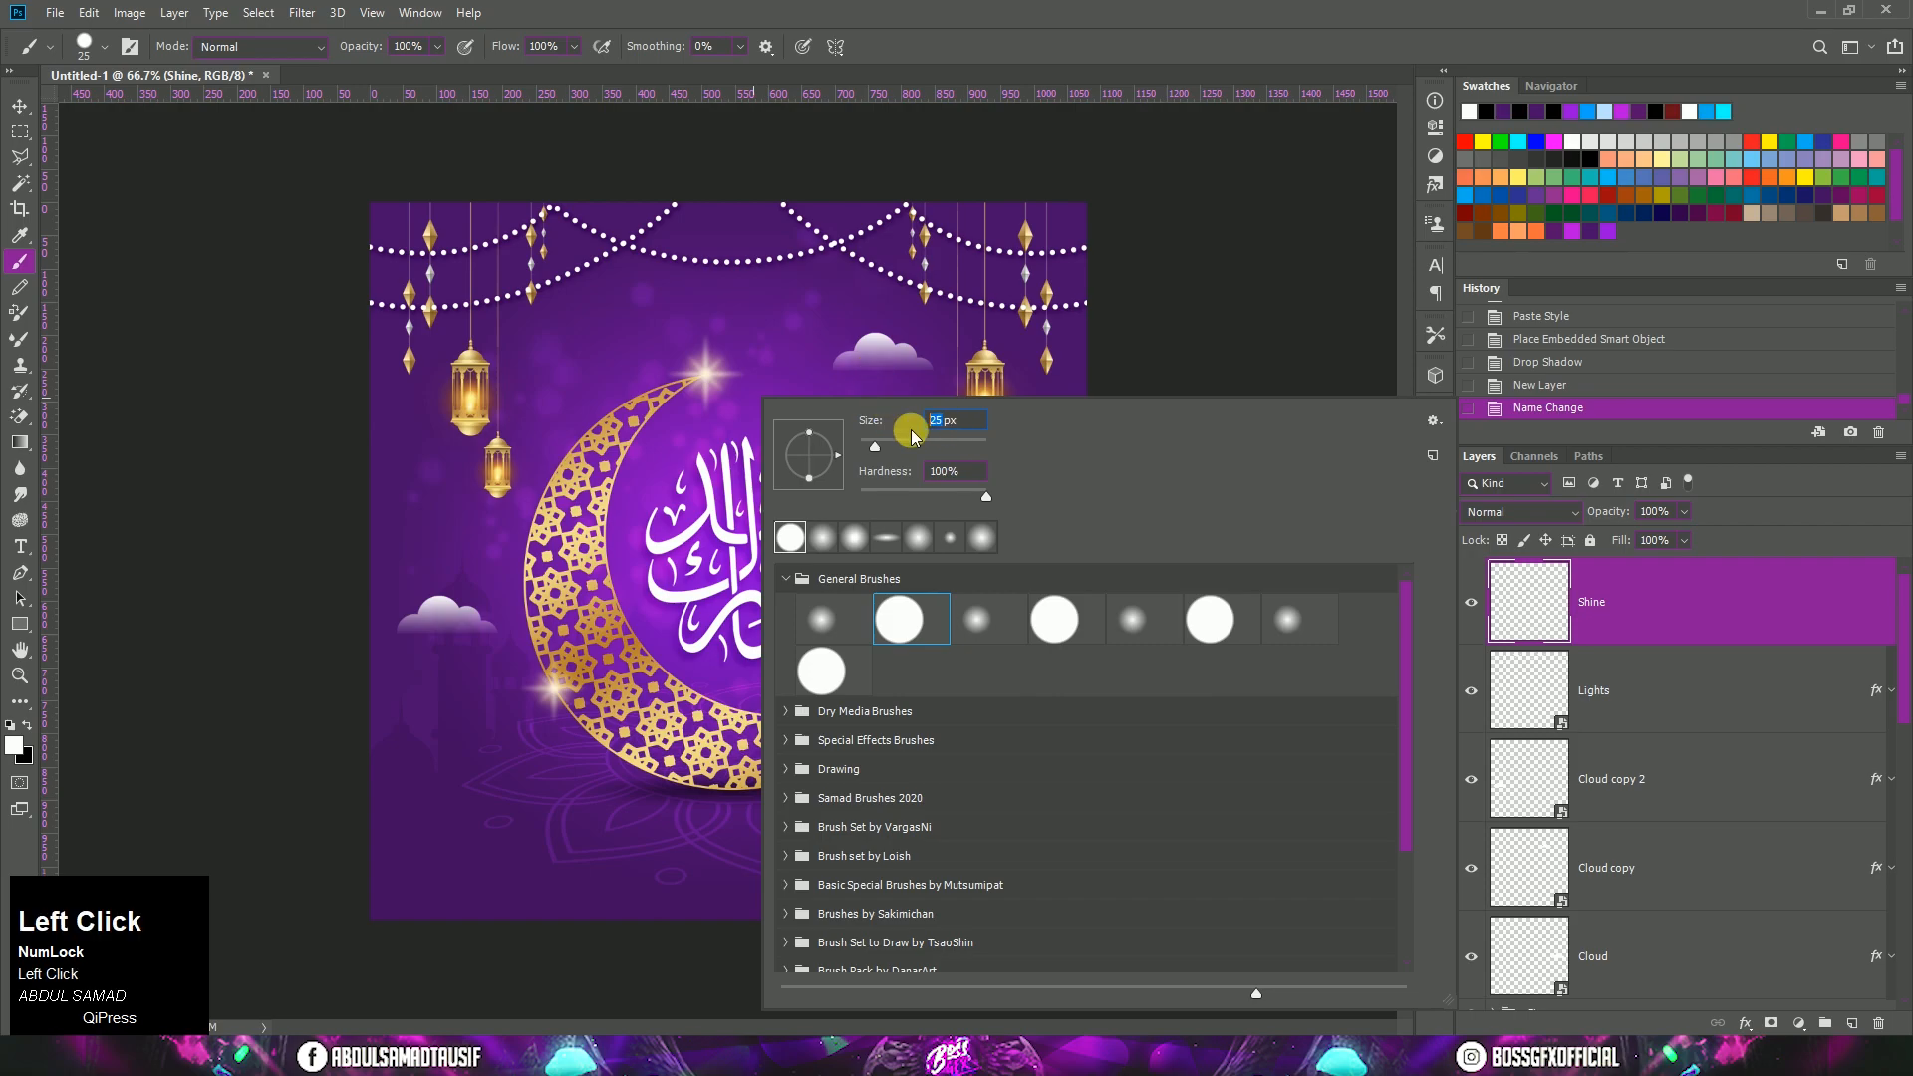
{"action": "type", "text": "15"}
{"action": "left_click", "coordinate": [938, 76]}
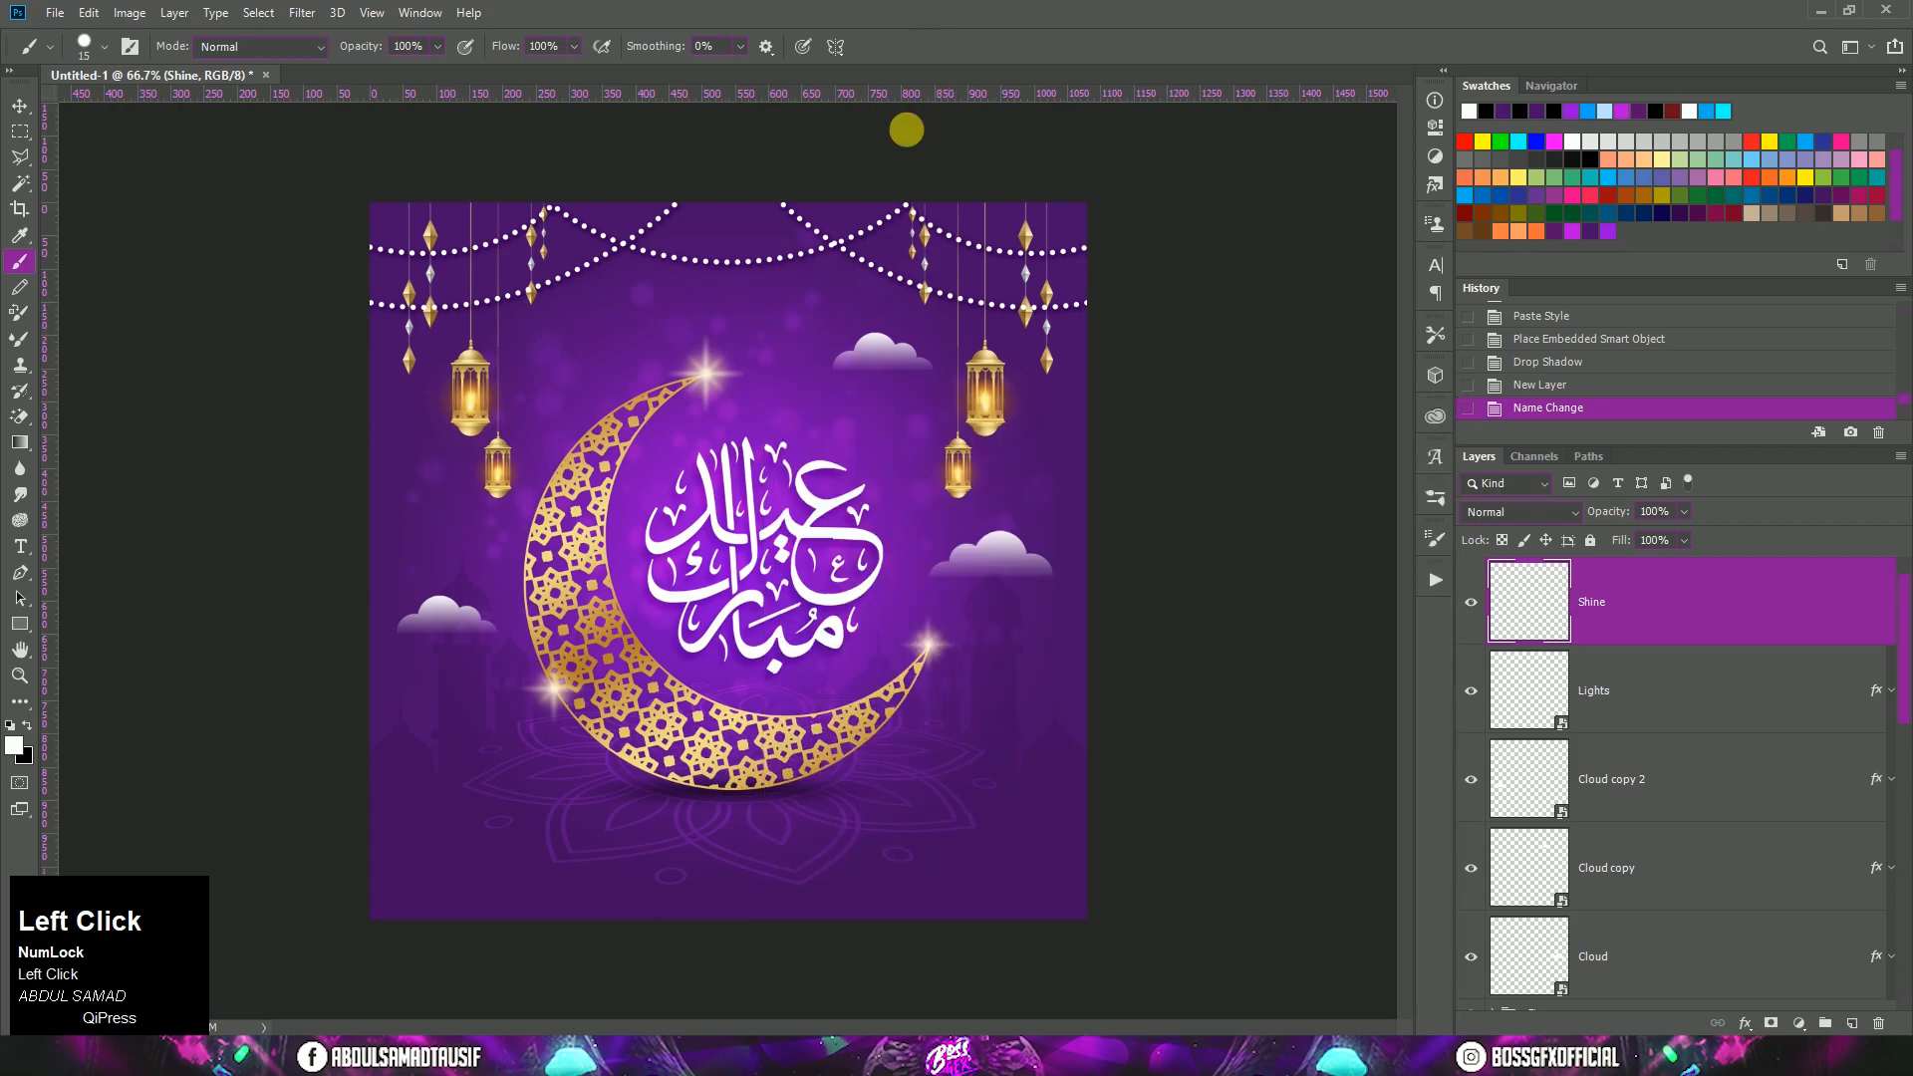
Step: Paint white bulb dots at spaced points along the string lights on the Shine layer
{"action": "left_click", "coordinate": [421, 309]}
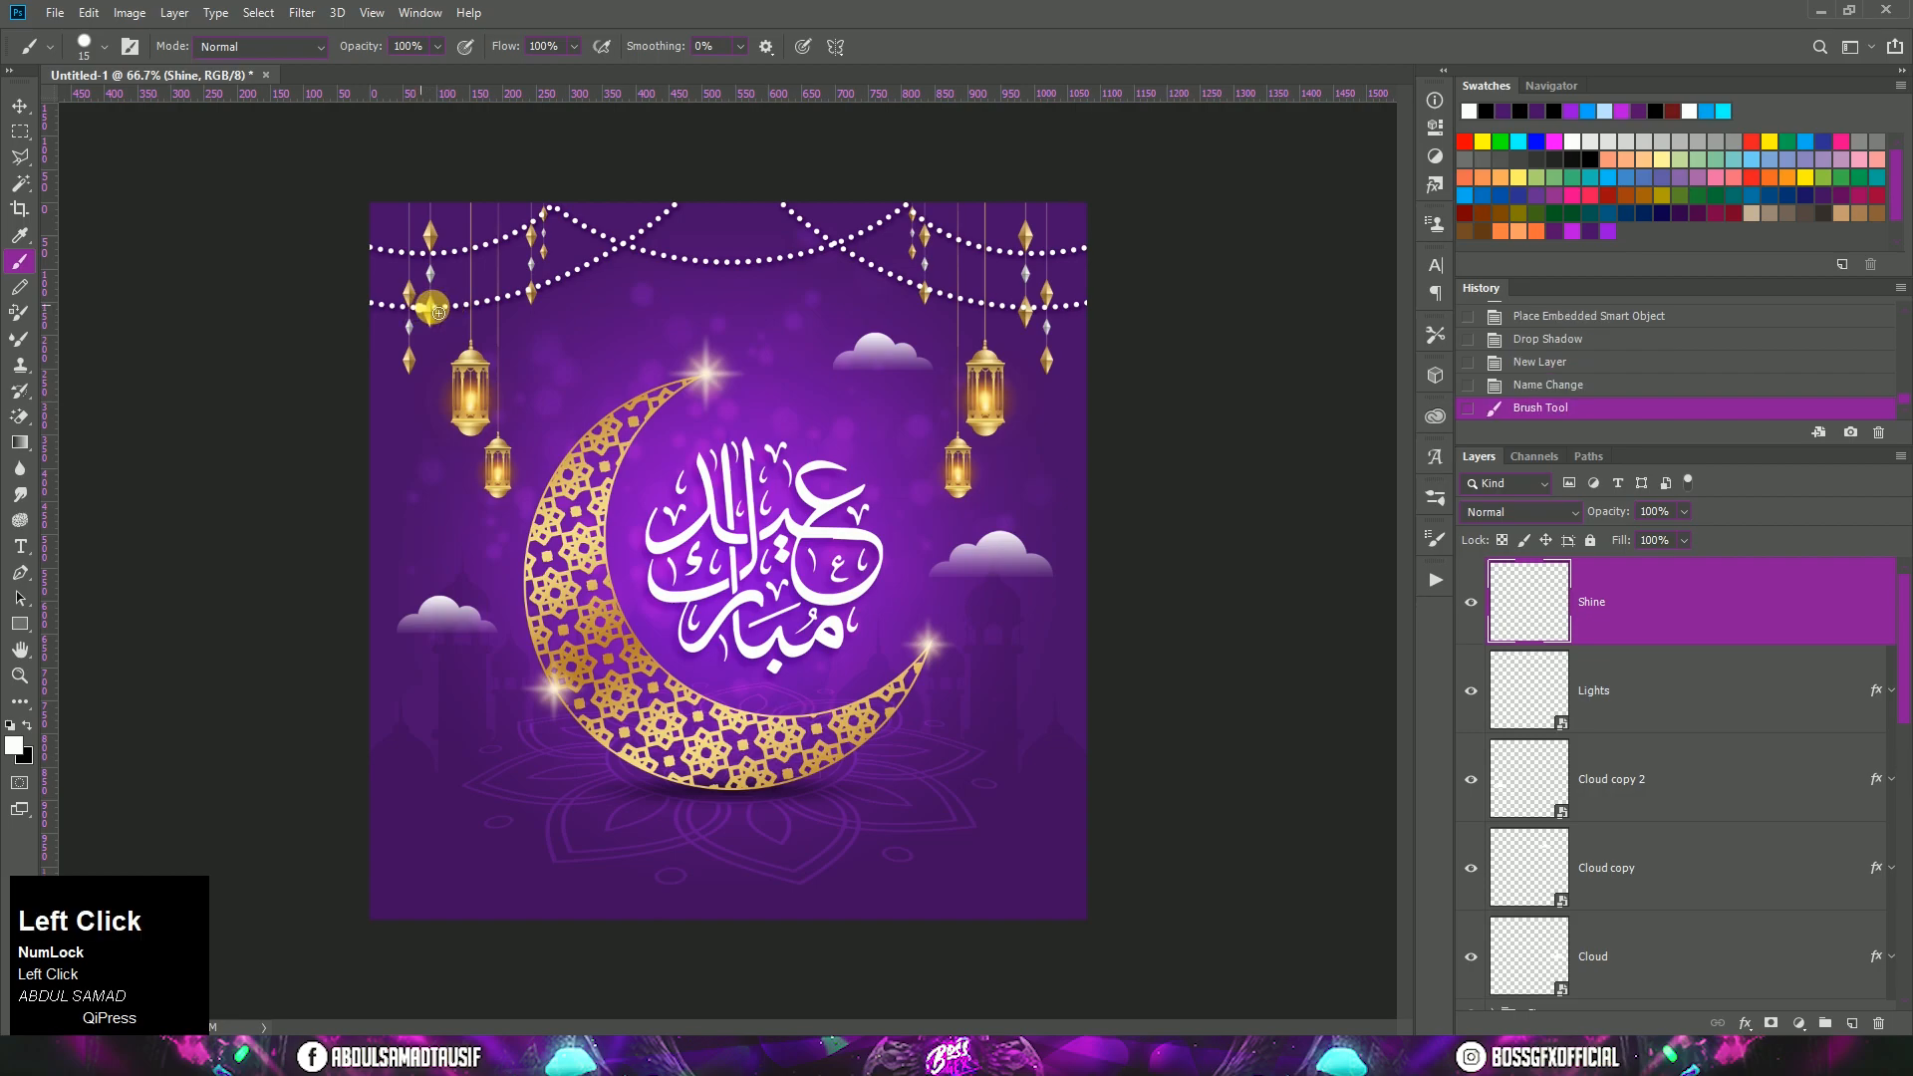
{"action": "left_click", "coordinate": [532, 296]}
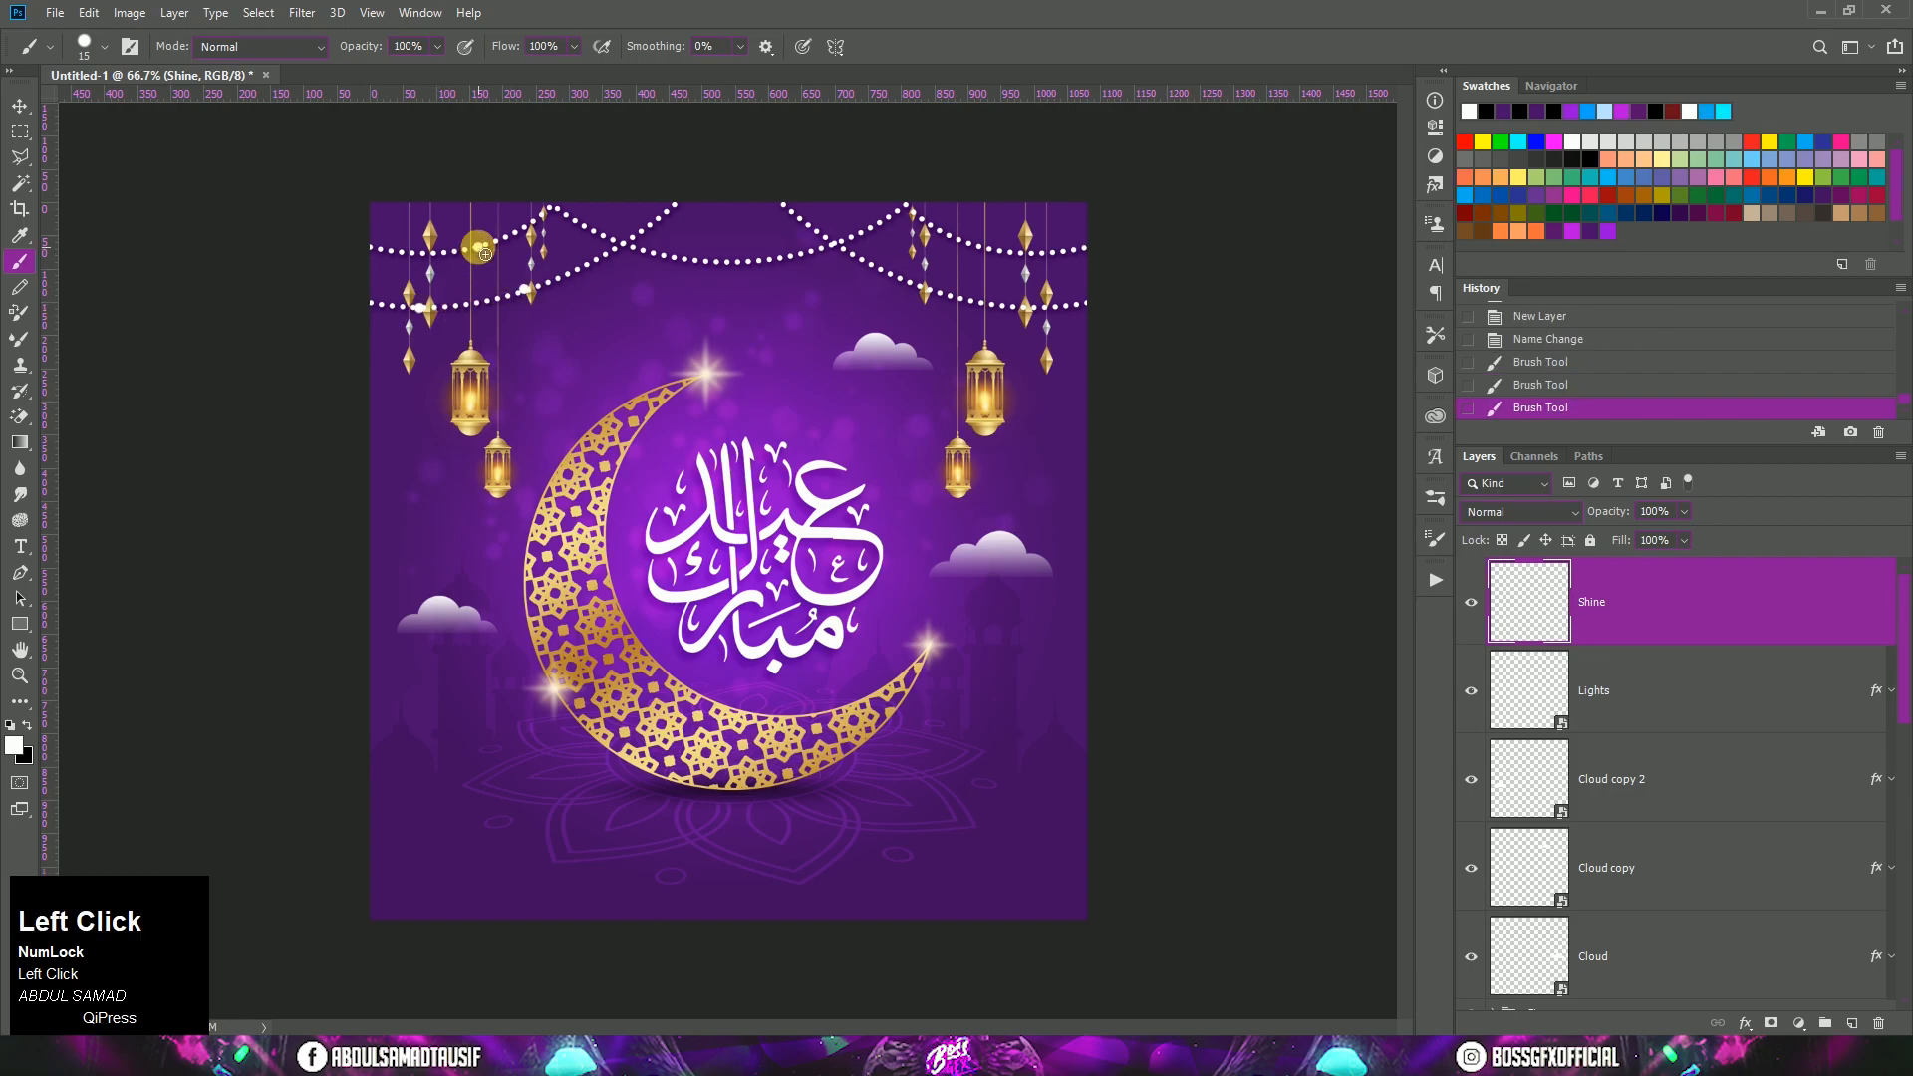
{"action": "left_click", "coordinate": [735, 265]}
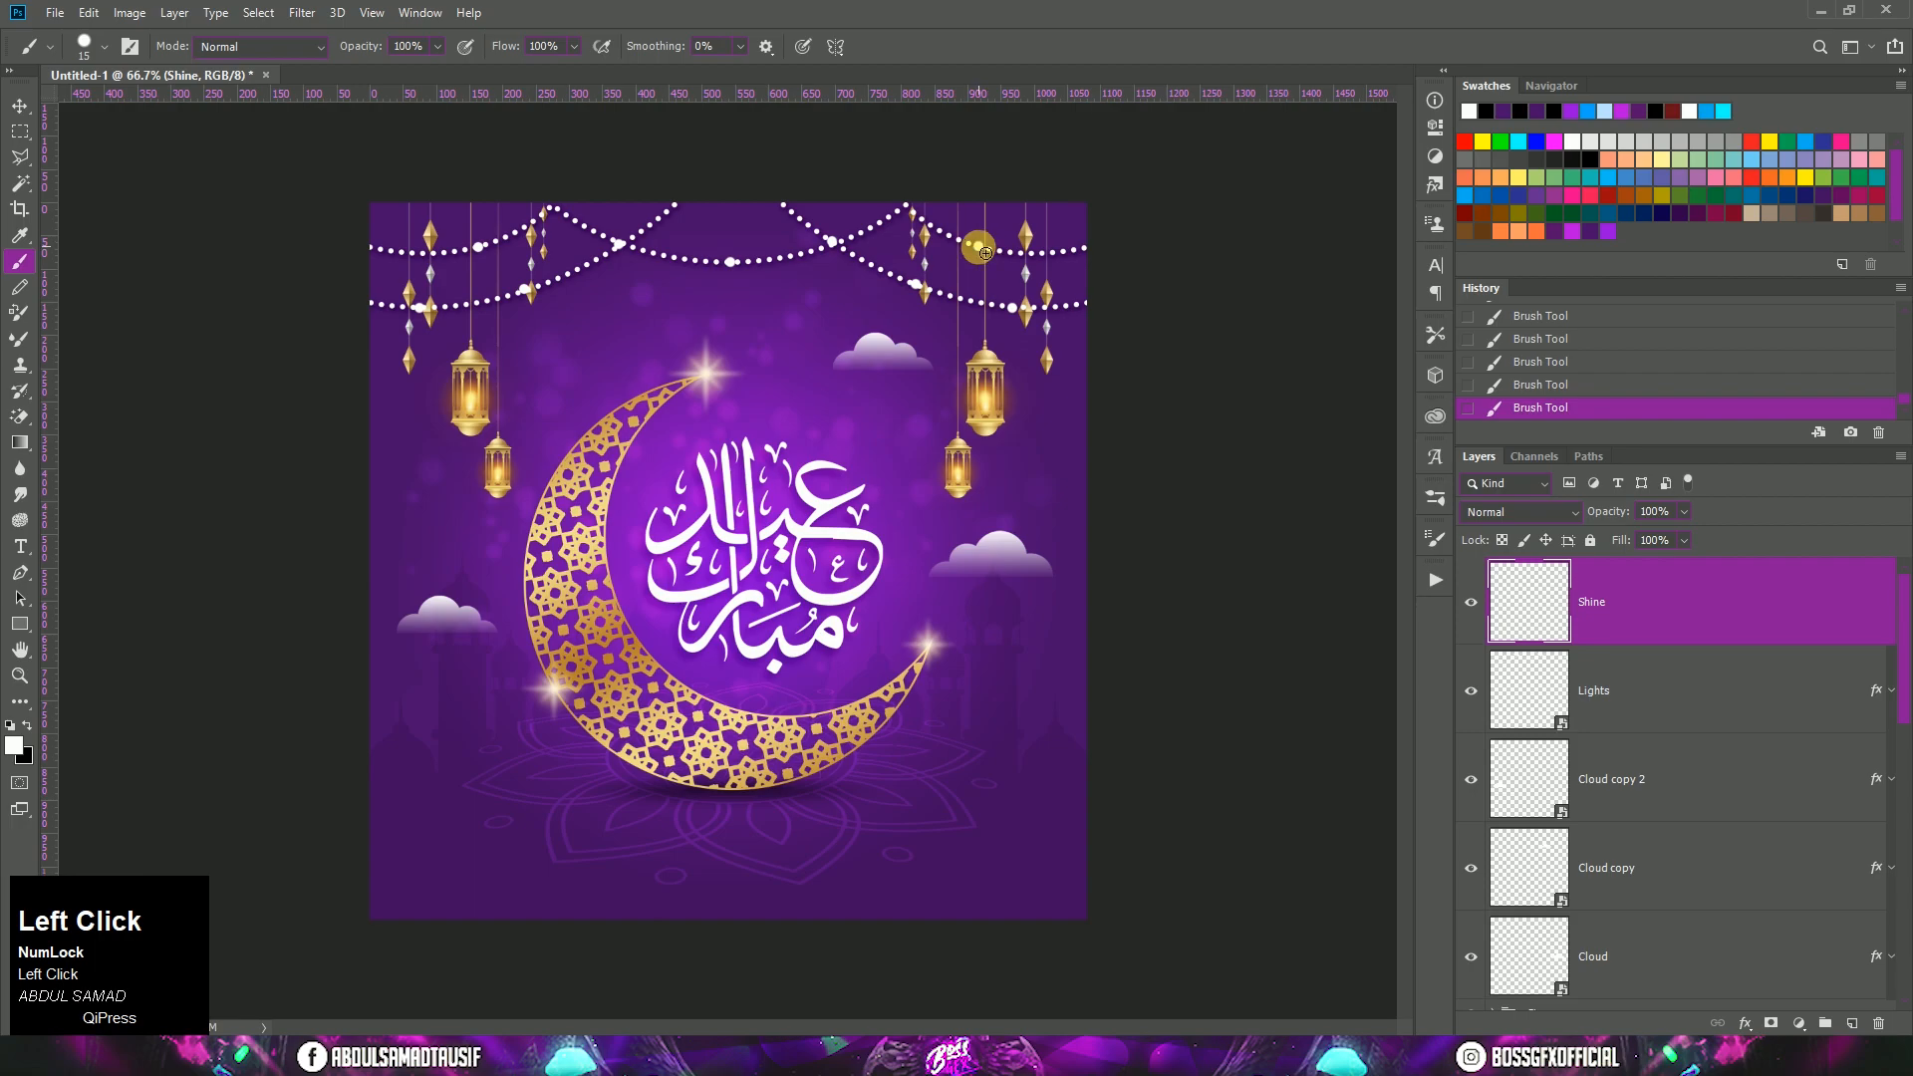
Step: Convert the Shine layer to a smart object and add an Outer Glow effect to it
{"action": "right_click", "coordinate": [1661, 602]}
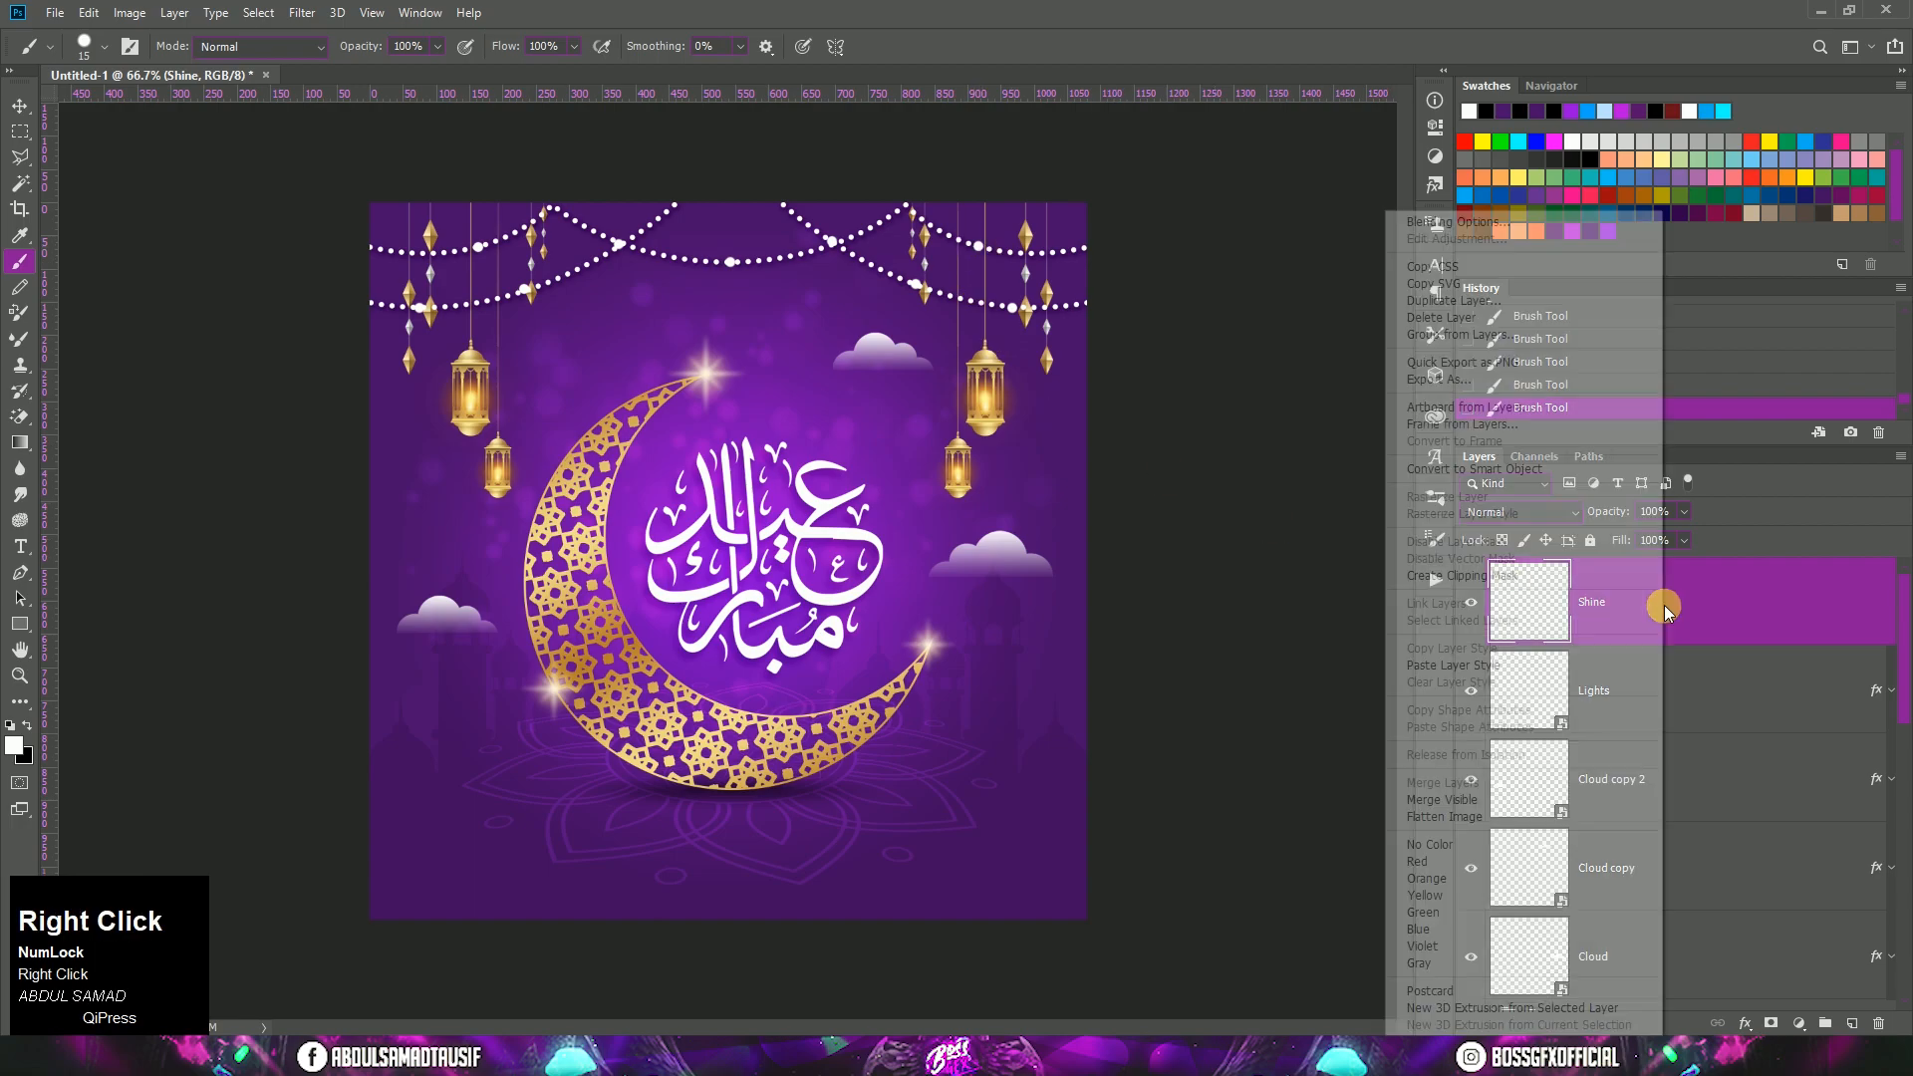
{"action": "left_click", "coordinate": [1535, 471]}
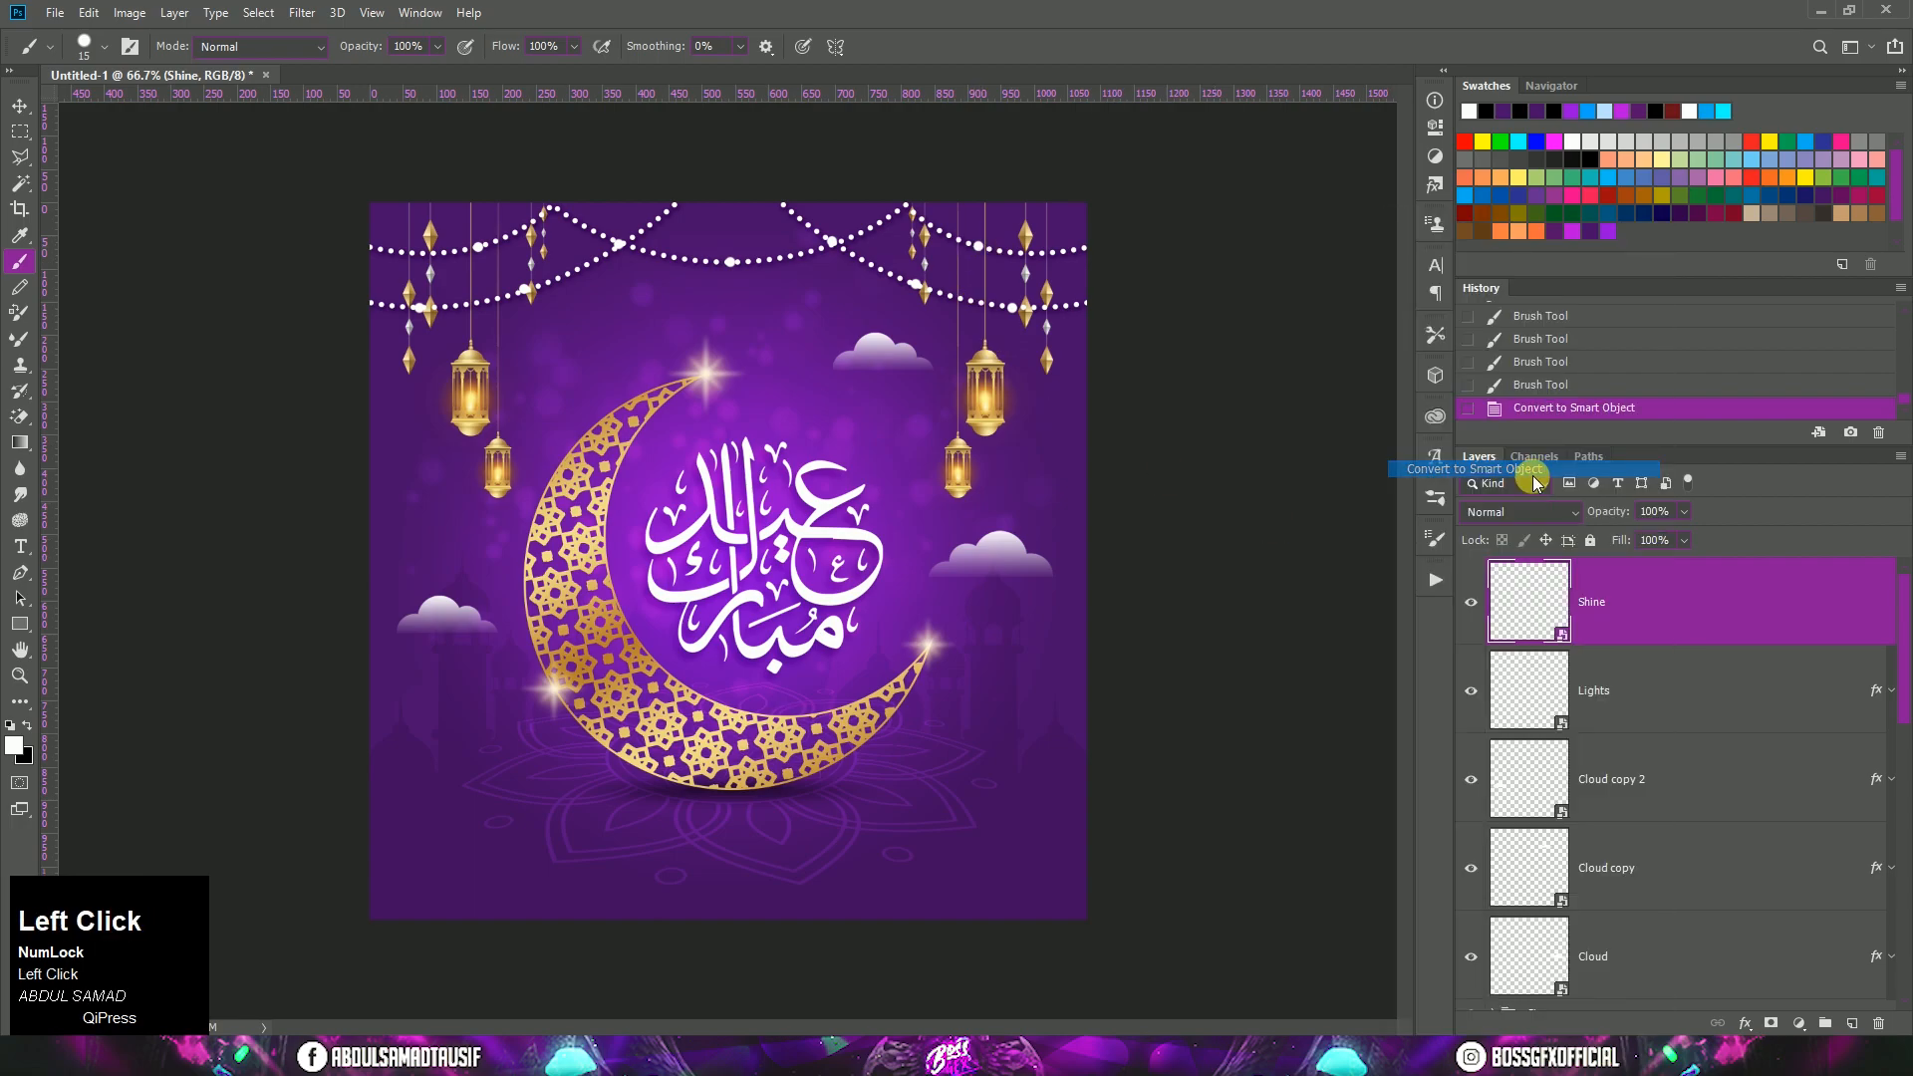
{"action": "right_click", "coordinate": [1659, 604]}
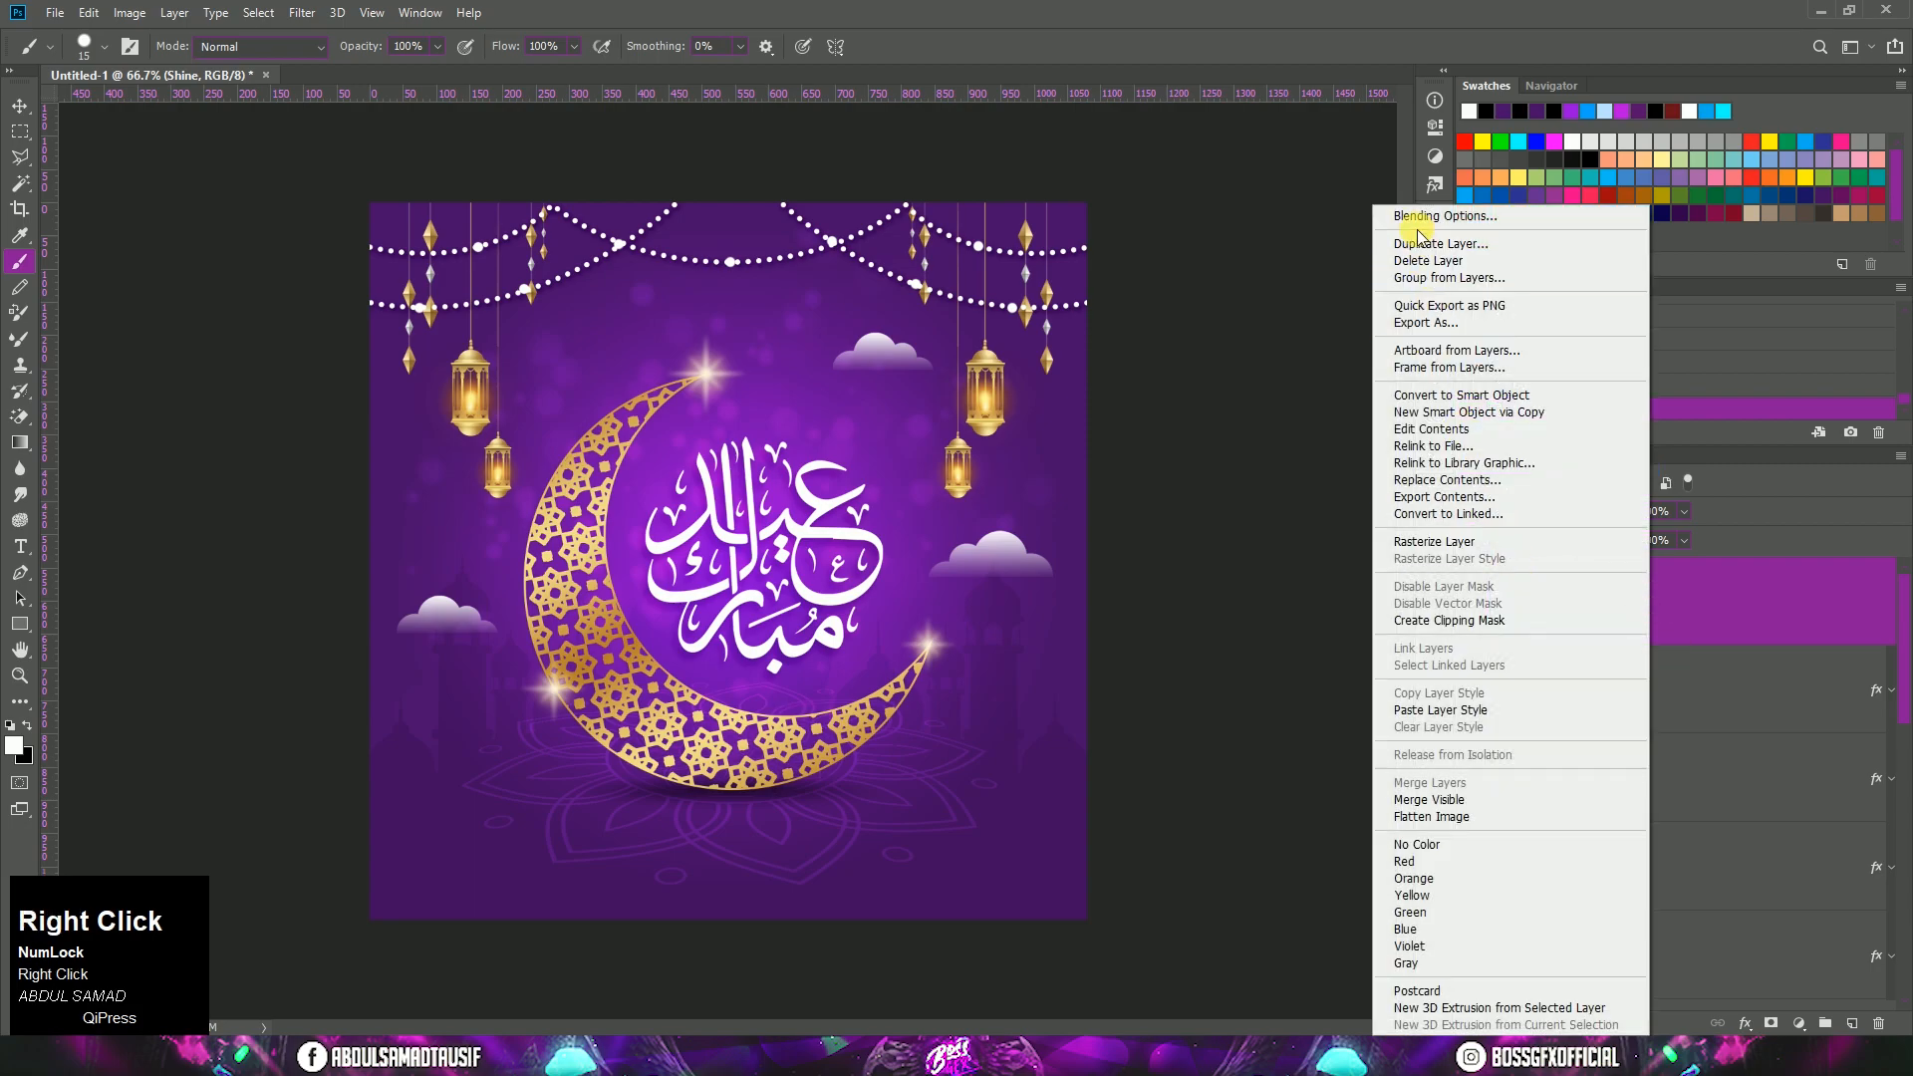
{"action": "left_click", "coordinate": [1415, 217]}
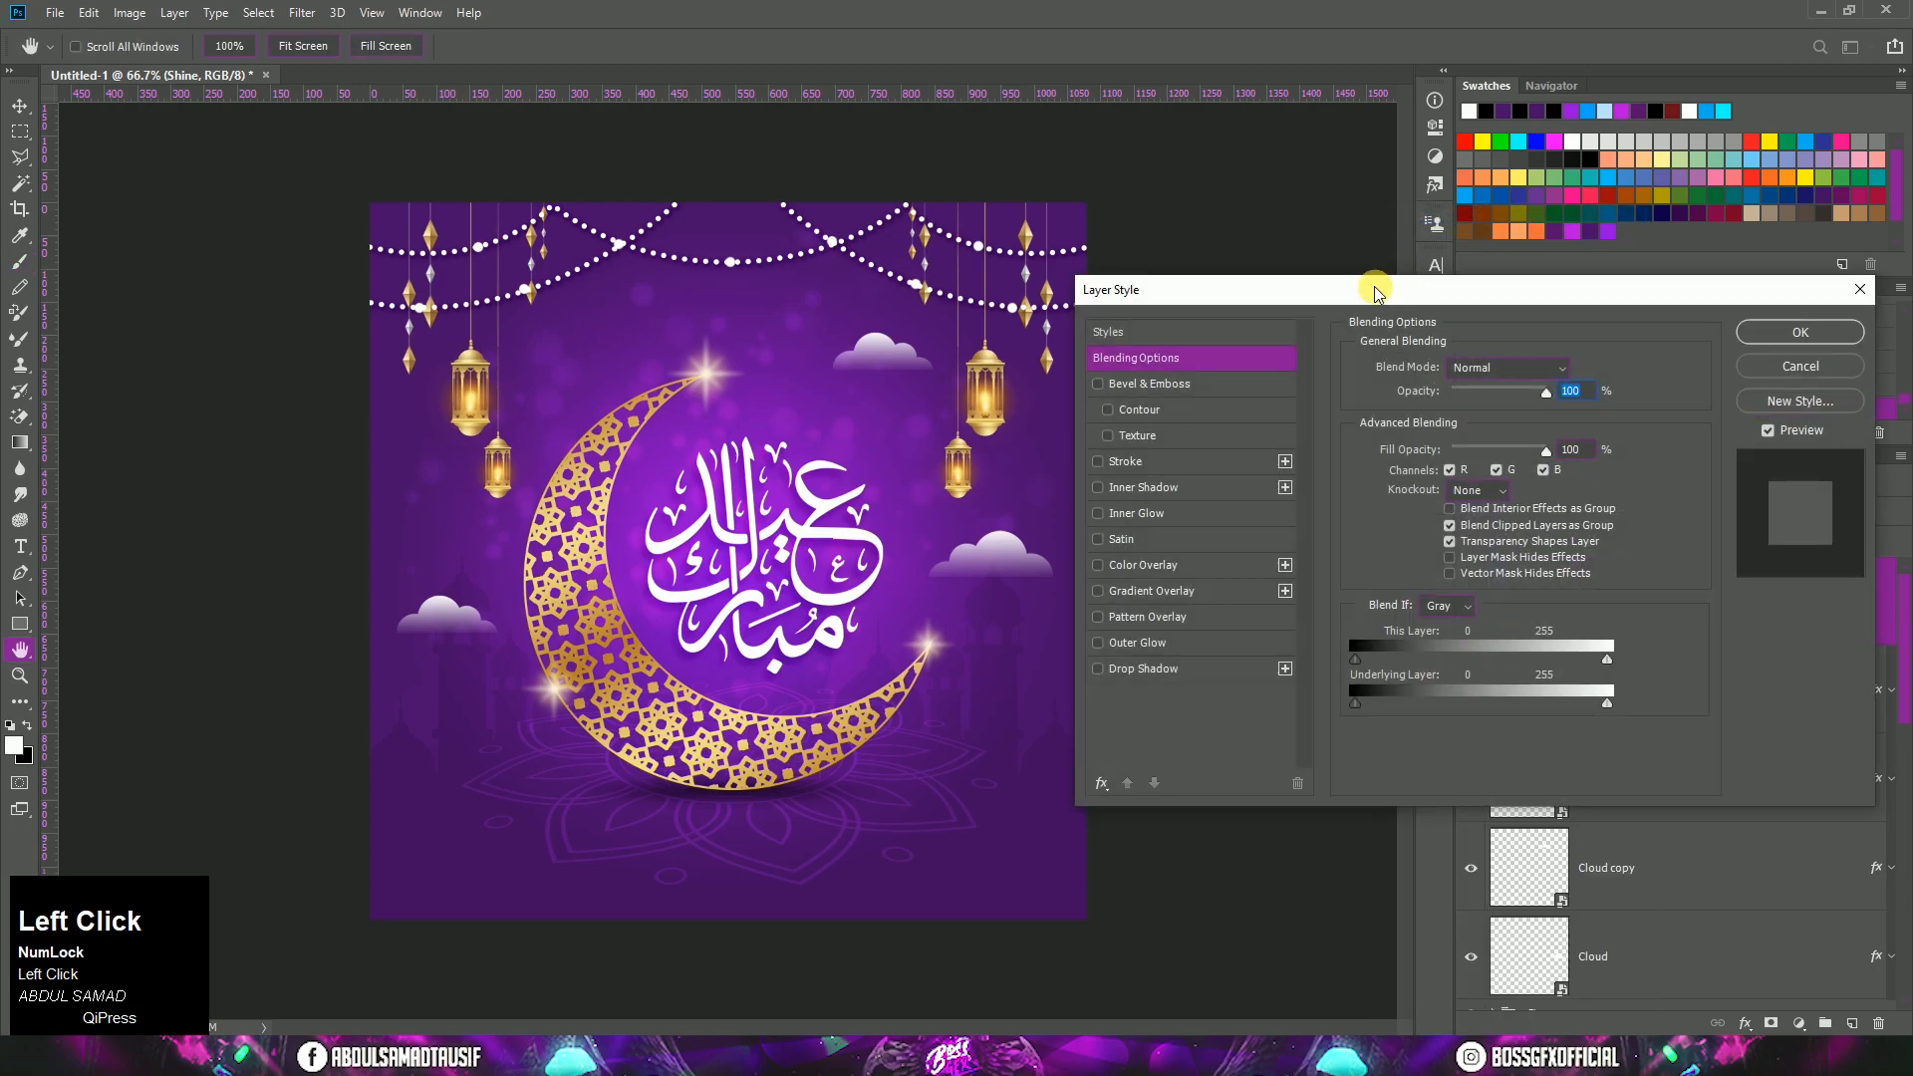
{"action": "left_click", "coordinate": [1224, 645]}
Step: Set the outer glow's color to purple (#970be0) with the Screen blend mode
{"action": "left_click", "coordinate": [1402, 452]}
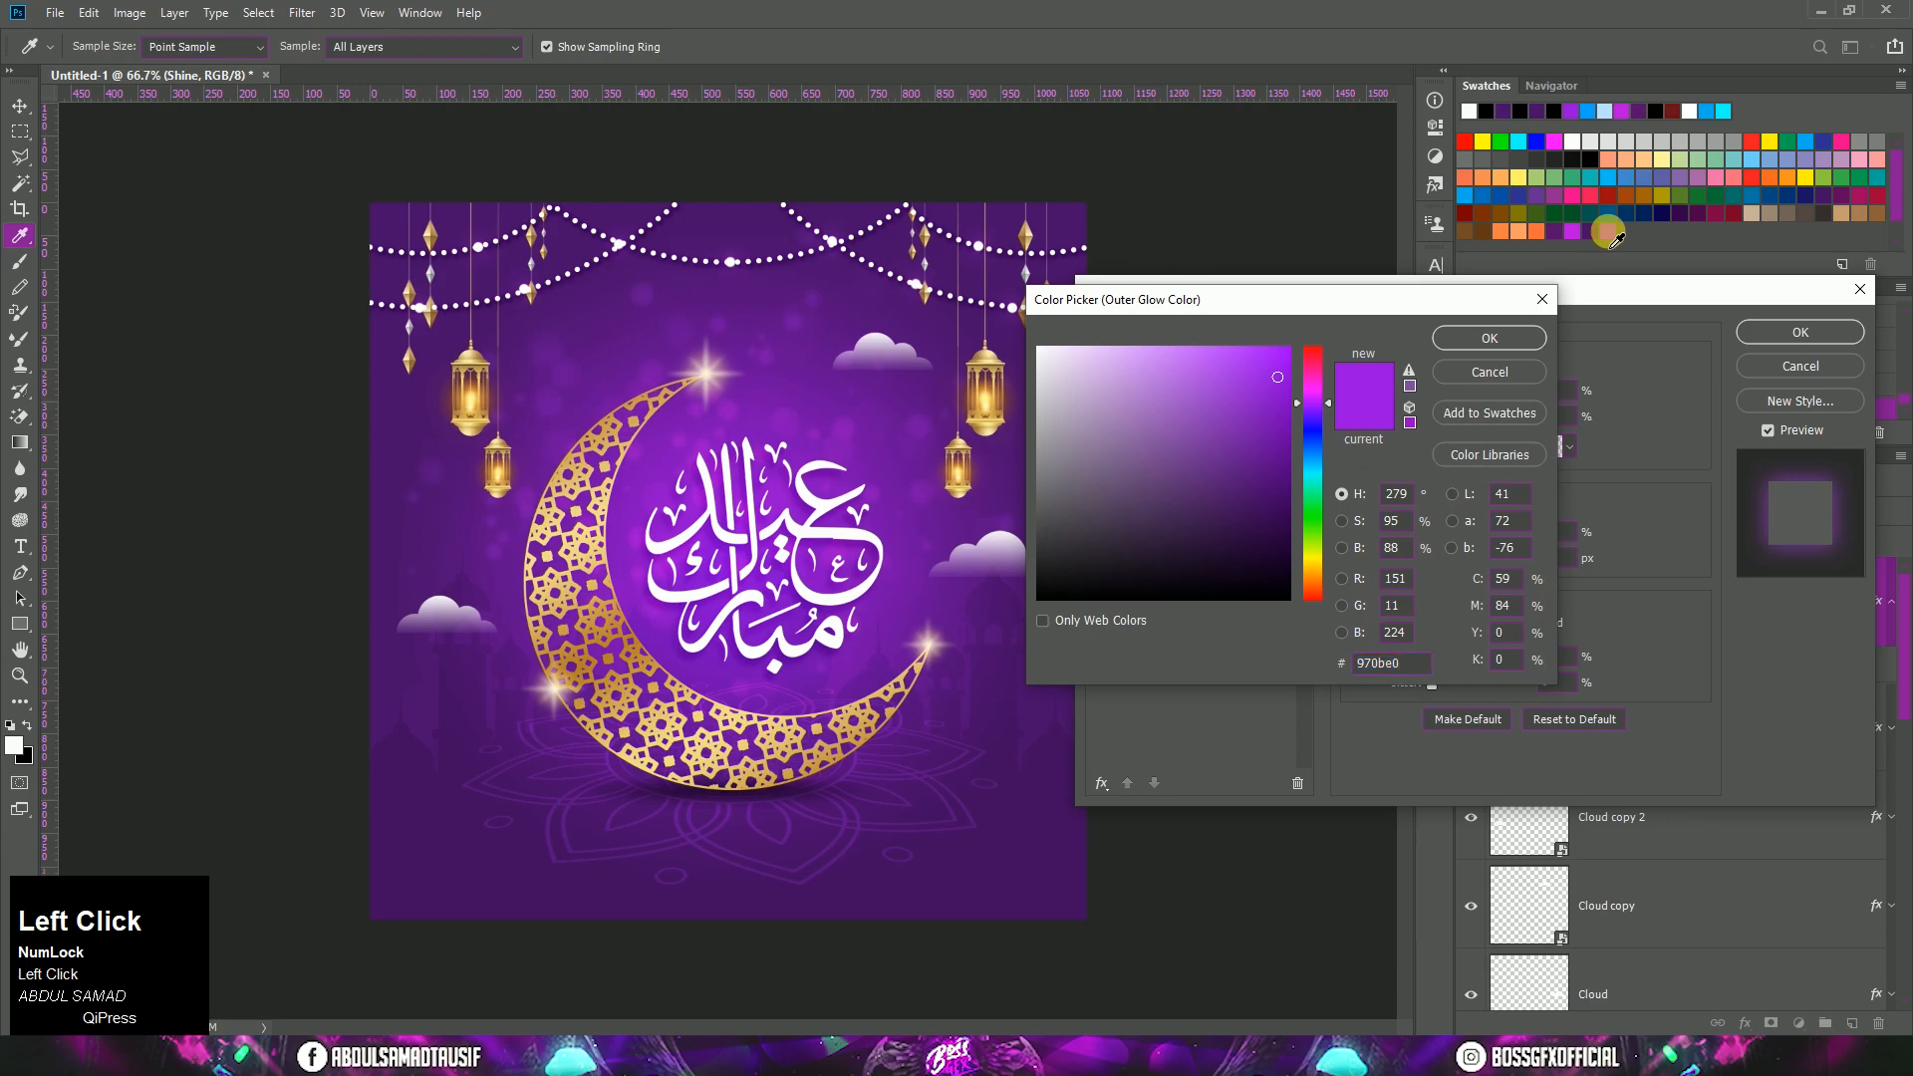
{"action": "left_click", "coordinate": [1485, 337]}
{"action": "left_click", "coordinate": [1488, 374]}
{"action": "left_click", "coordinate": [1488, 376]}
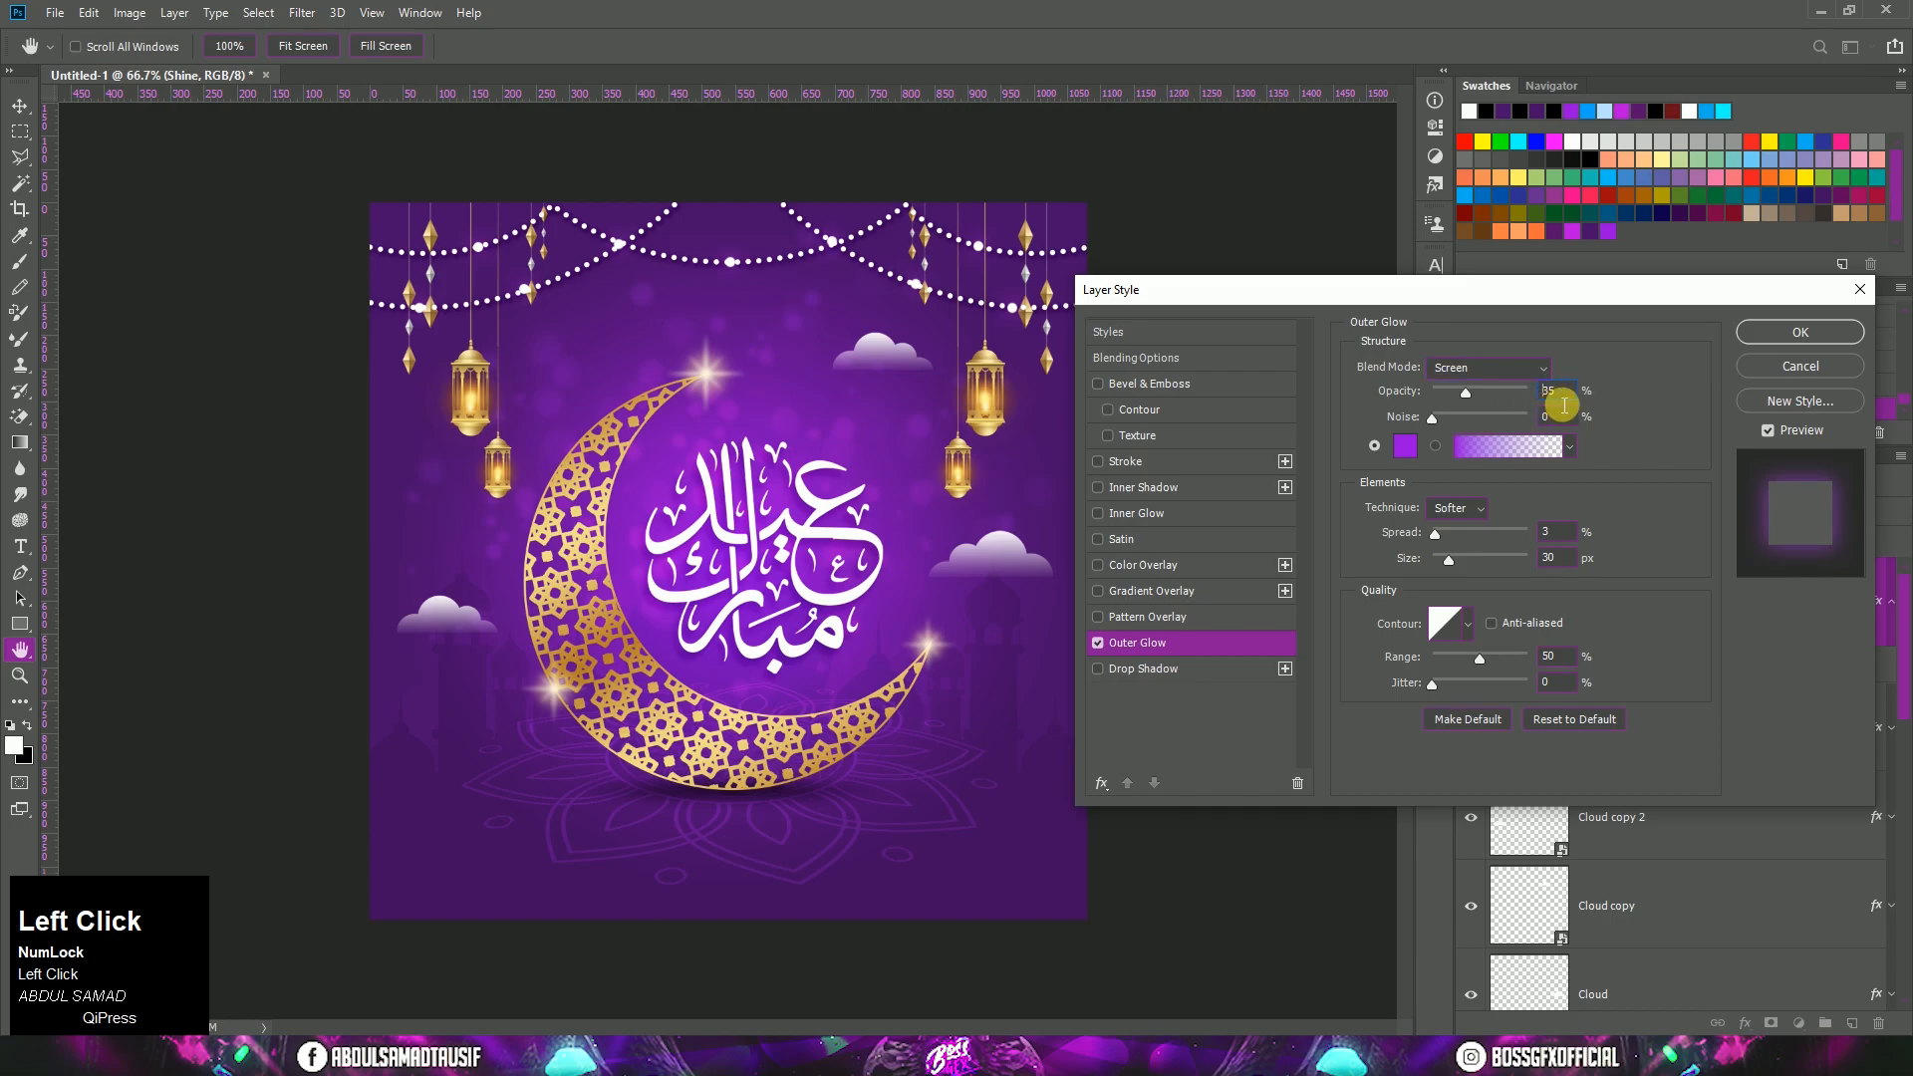
Step: Apply the outer glow to the Shine layer with 35% opacity, the Softer technique, 3% spread and 30 px size
{"action": "left_click", "coordinate": [1571, 548]}
{"action": "left_click_drag", "start_coordinate": [1572, 542], "coordinate": [1535, 572]}
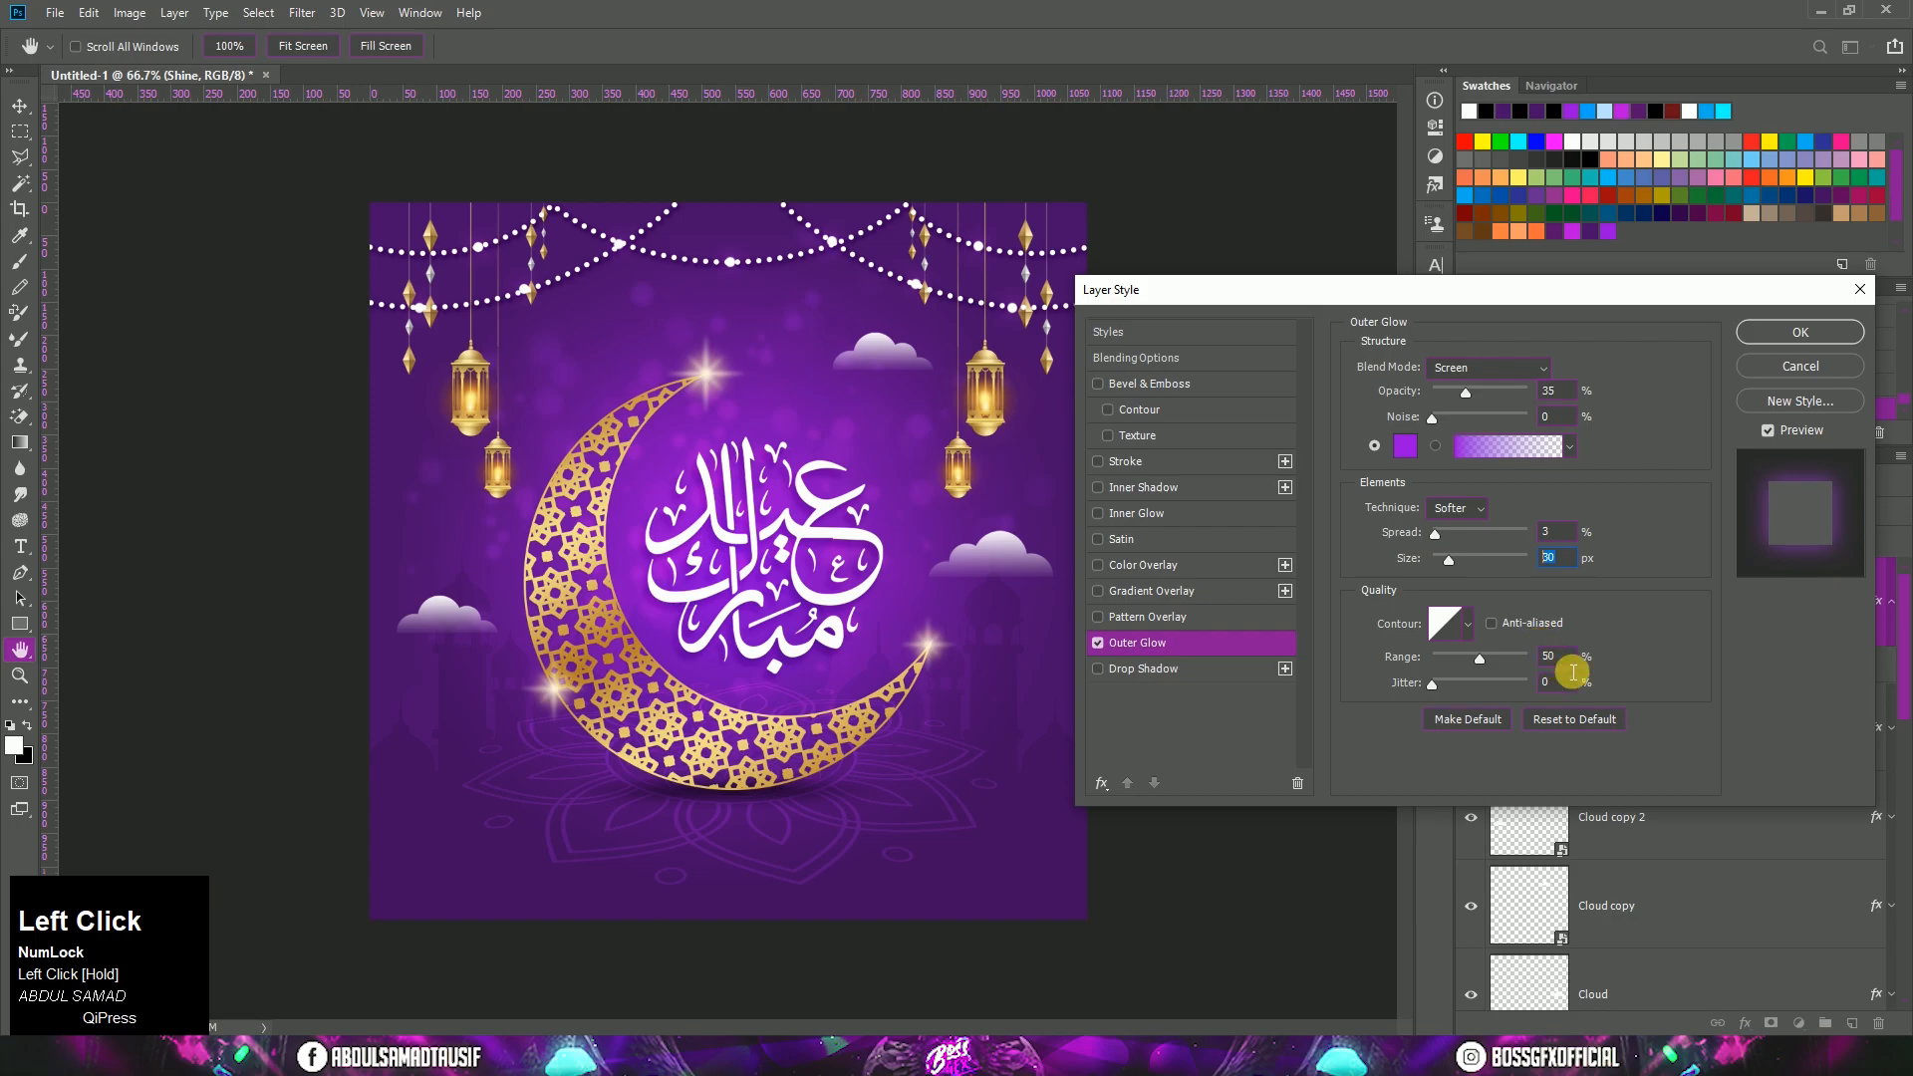
{"action": "left_click", "coordinate": [1457, 509]}
{"action": "left_click", "coordinate": [1455, 516]}
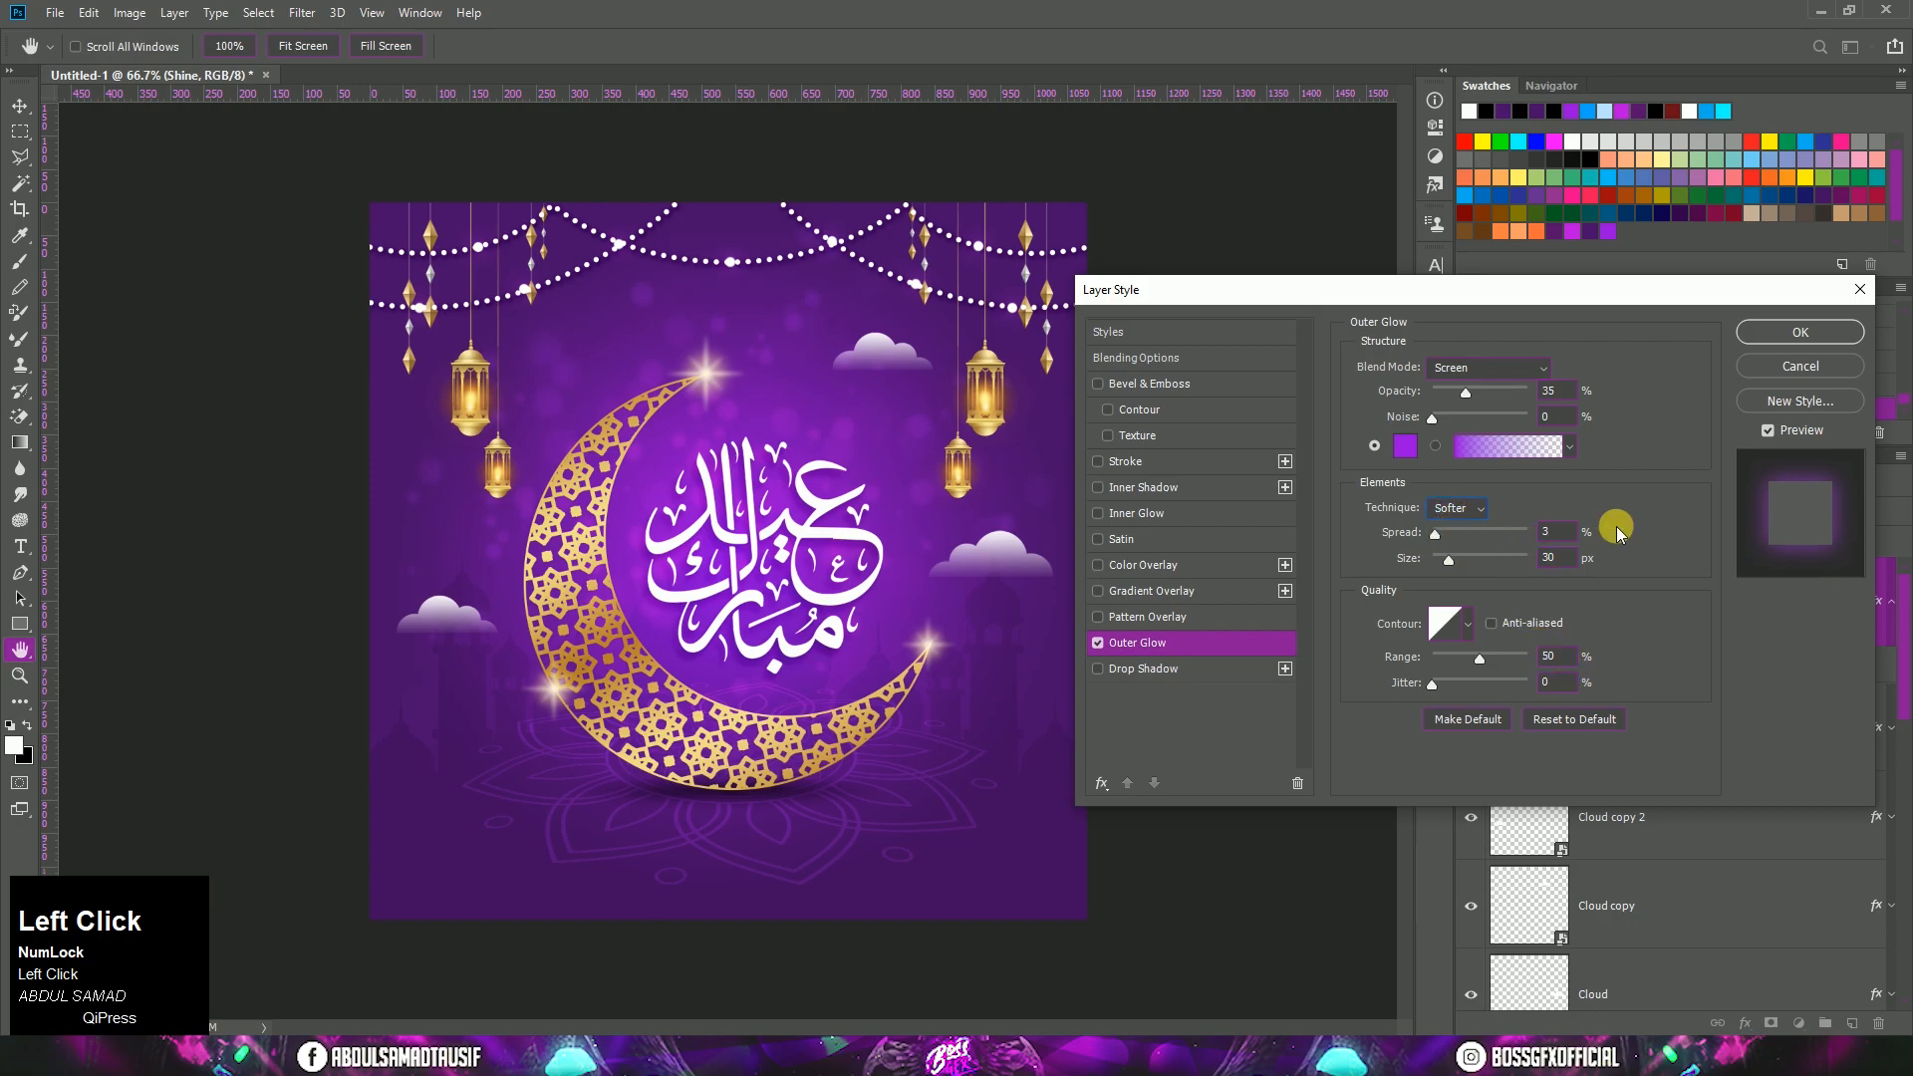
{"action": "left_click", "coordinate": [1746, 339]}
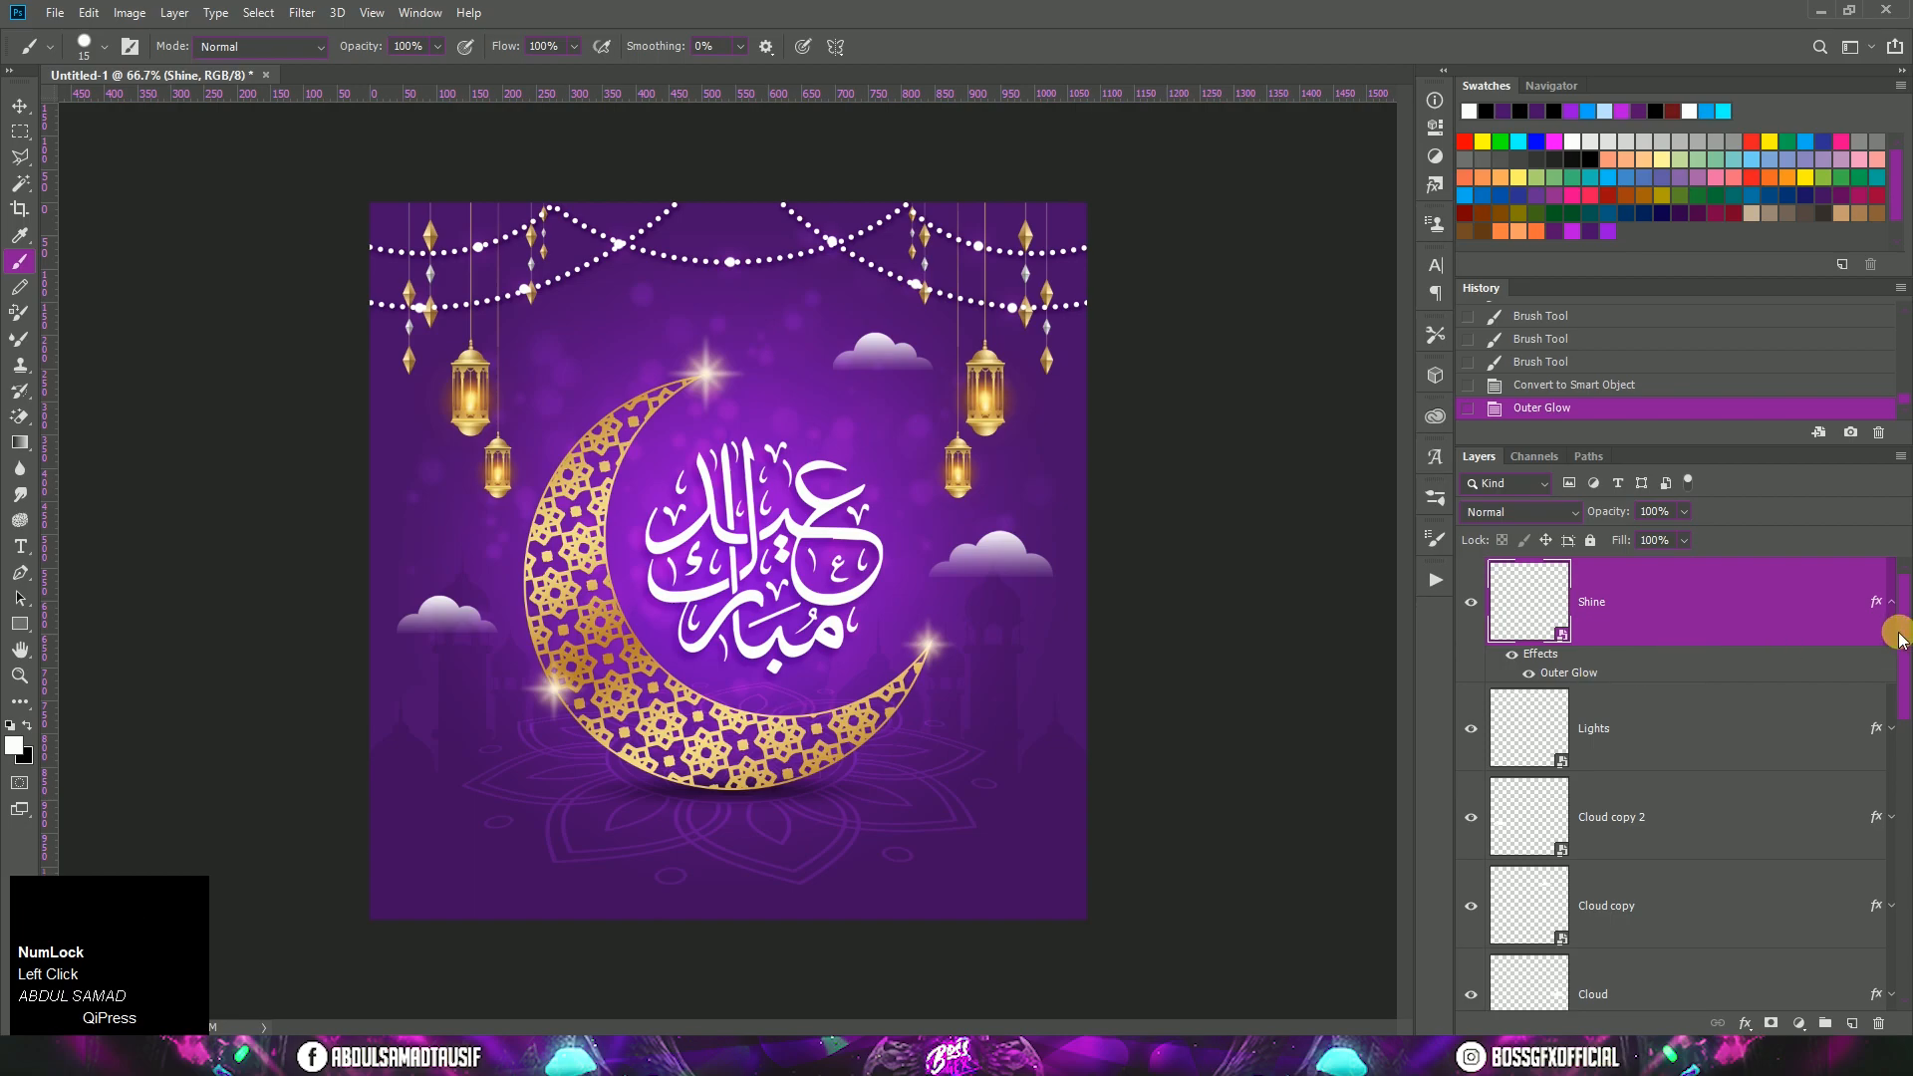
{"action": "left_click", "coordinate": [1892, 603]}
Step: Set the Shine layer's blend mode to Screen and its fill to 75%
{"action": "left_click", "coordinate": [1522, 511]}
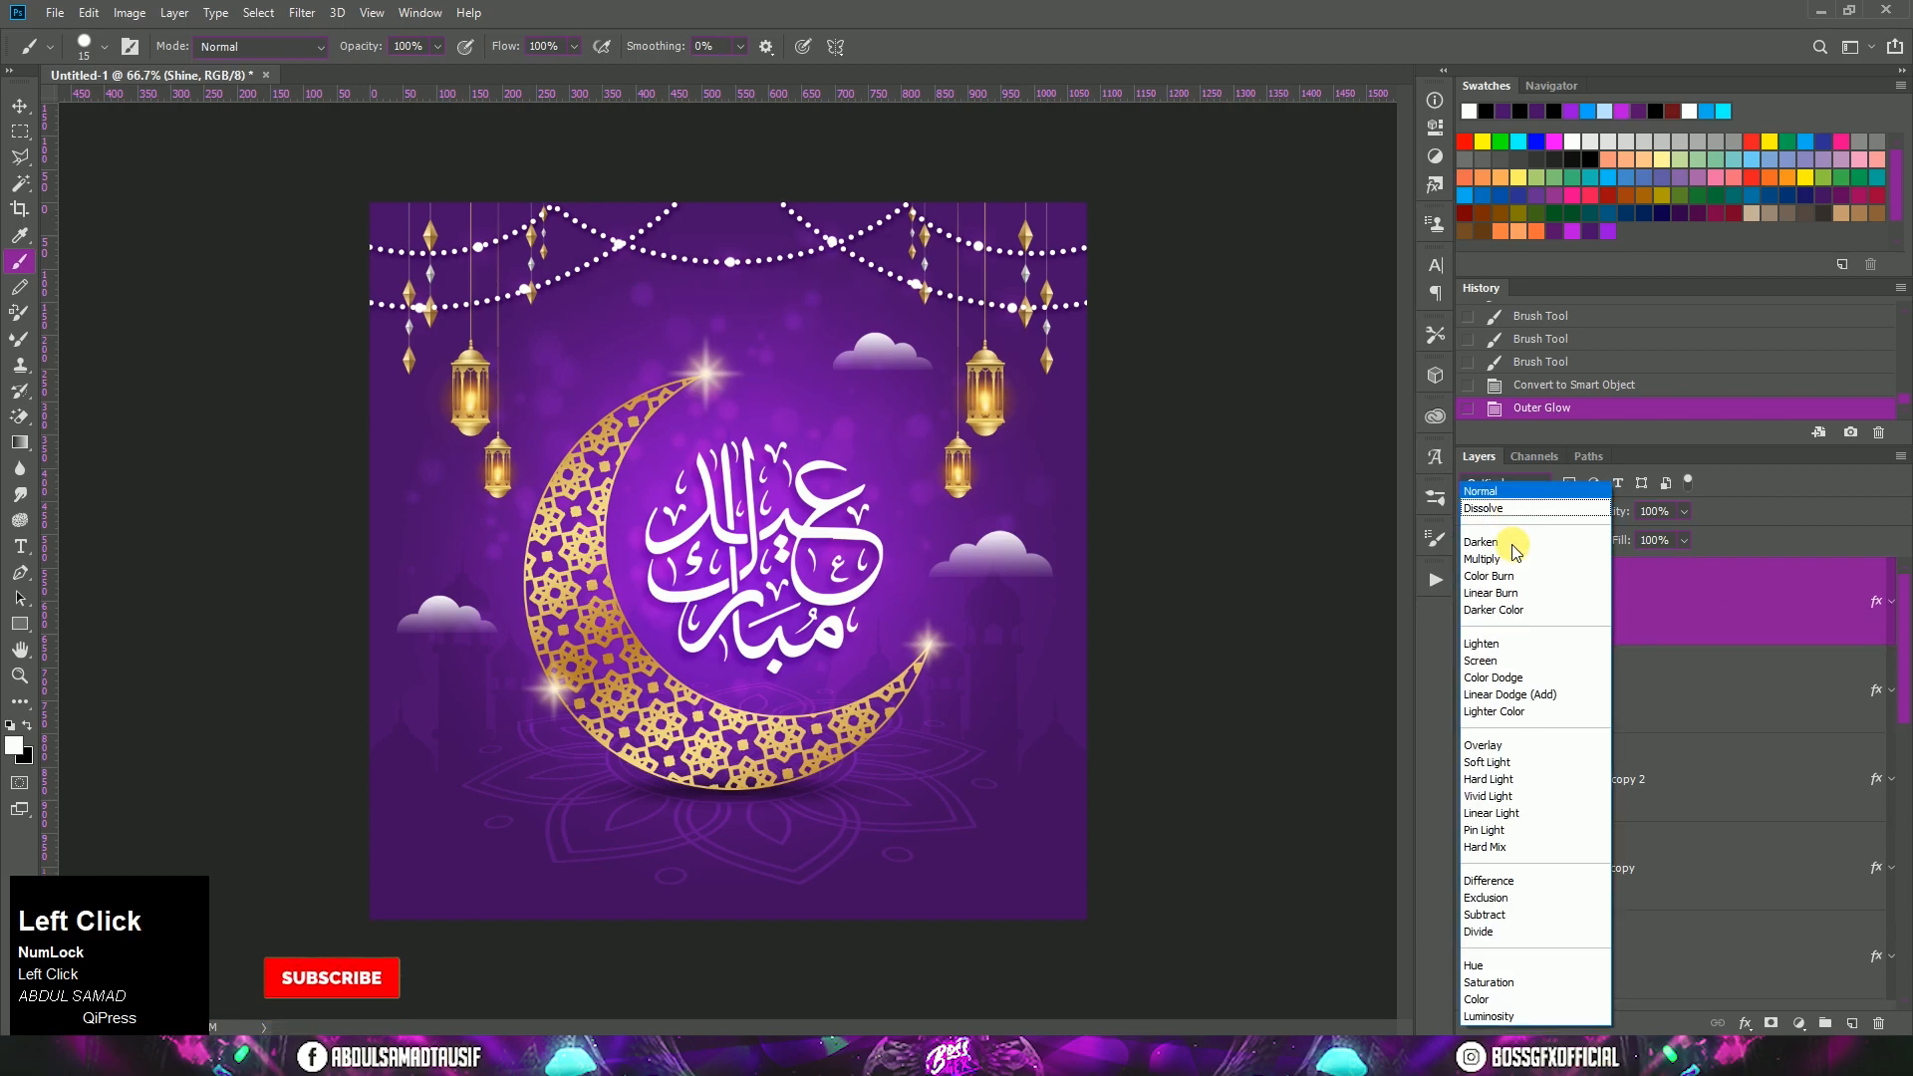
{"action": "left_click", "coordinate": [1515, 661]}
{"action": "left_click", "coordinate": [1642, 544]}
{"action": "type", "text": "75"}
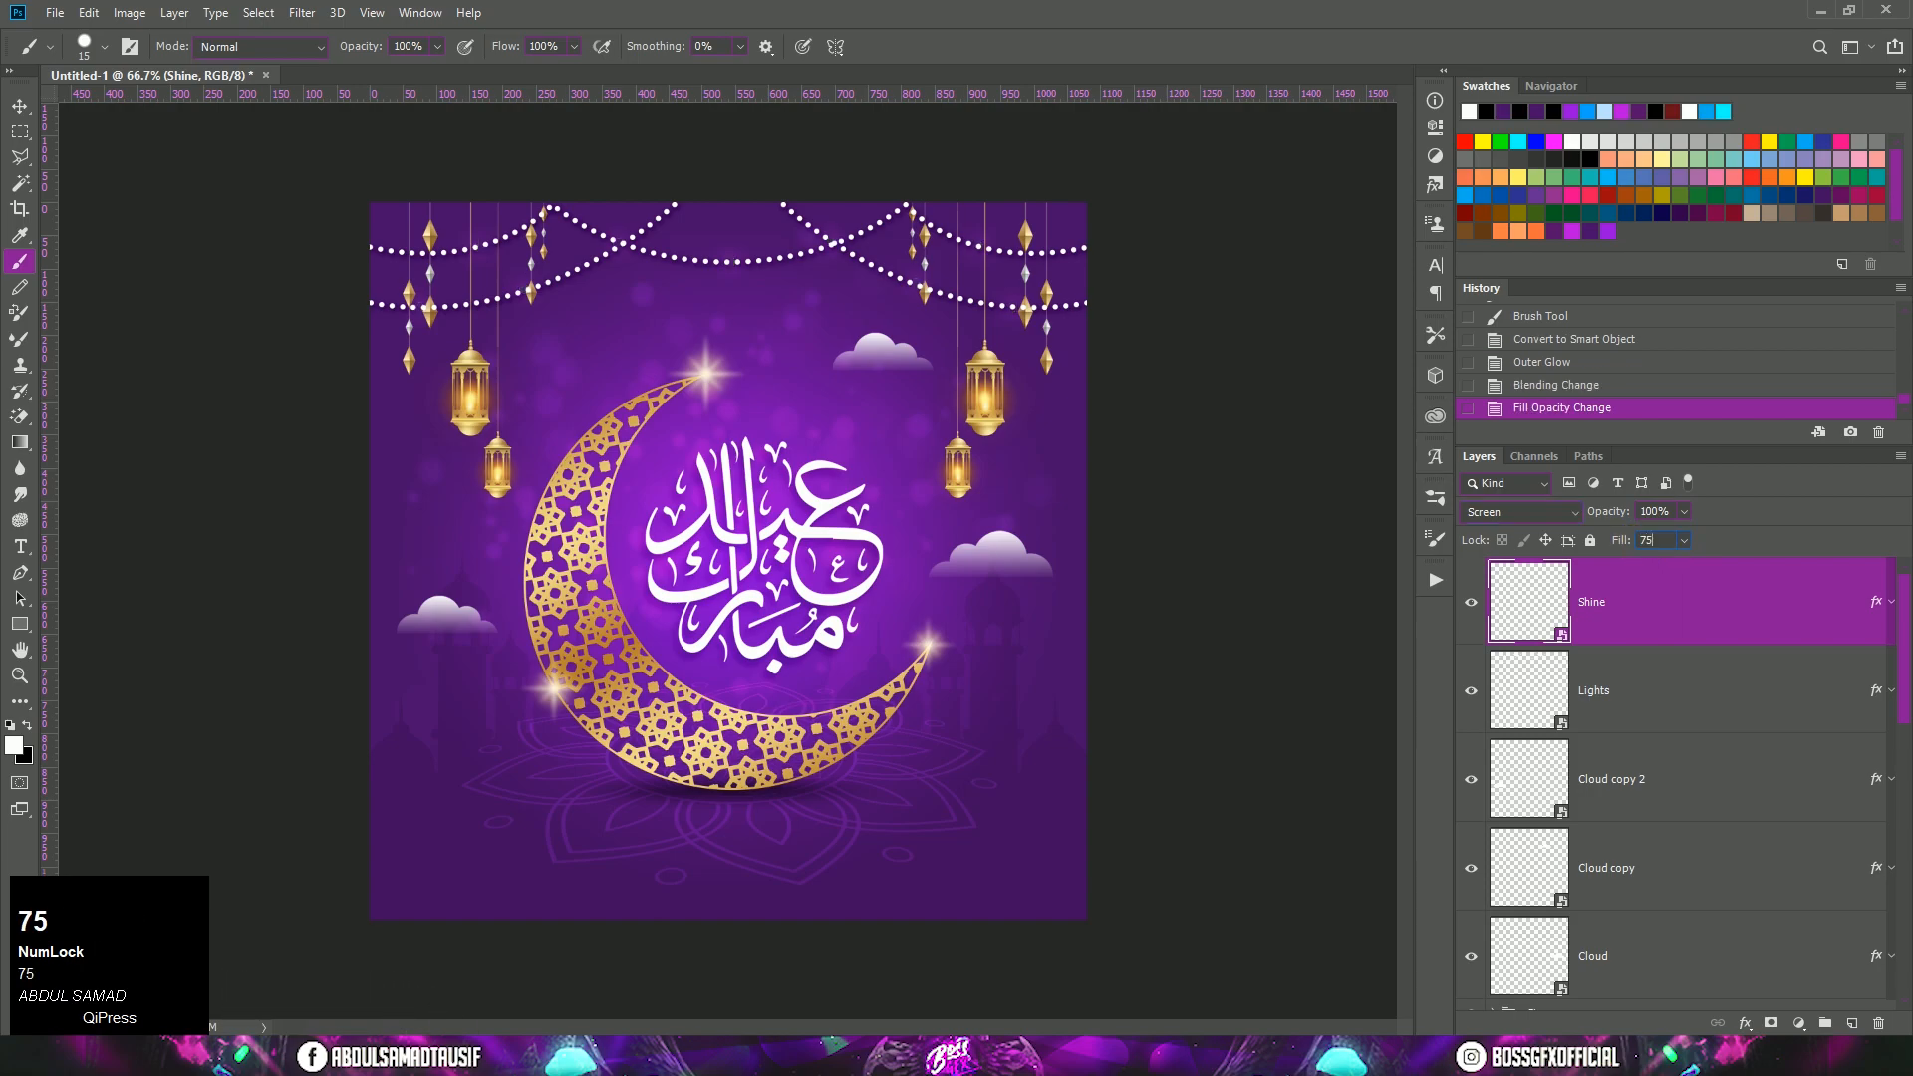
{"action": "left_click", "coordinate": [1642, 622]}
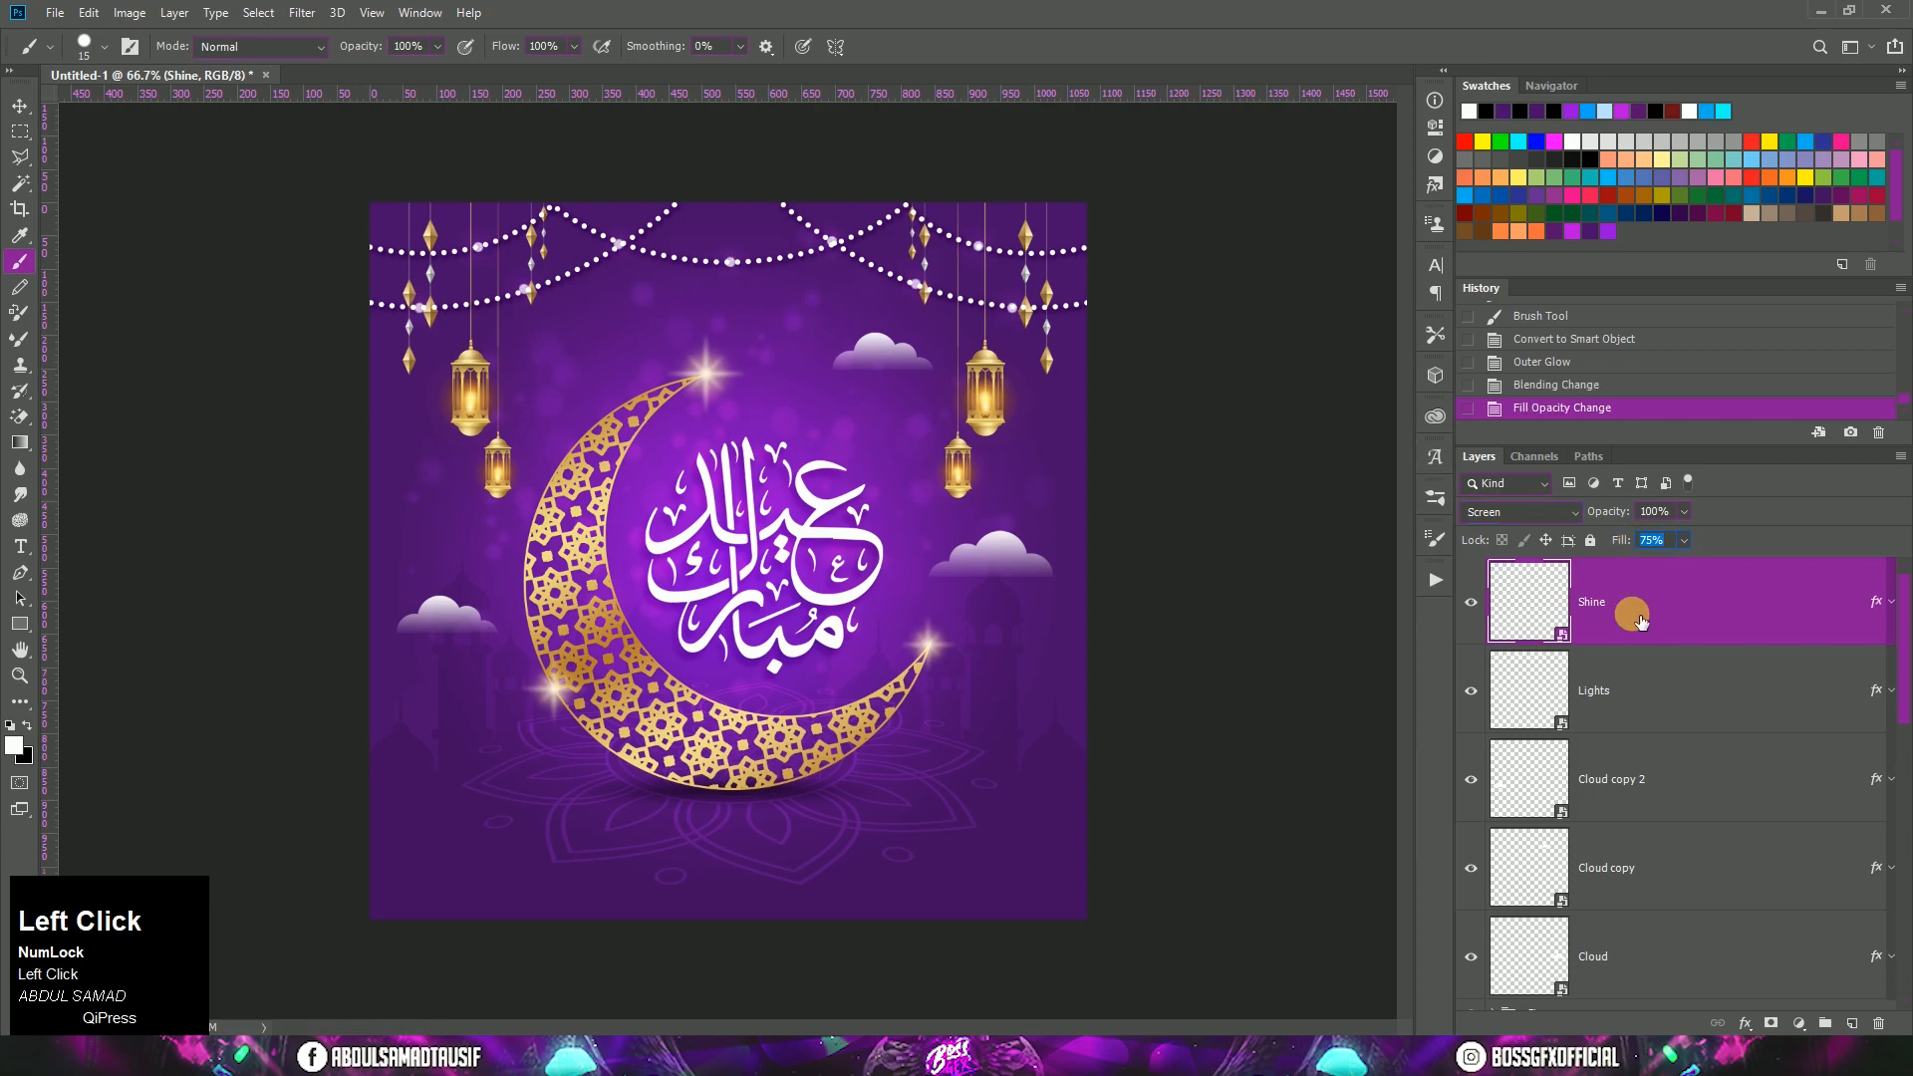
Step: Apply a Gaussian Blur with a 5-pixel radius to the Shine layer
{"action": "left_click", "coordinate": [304, 13]}
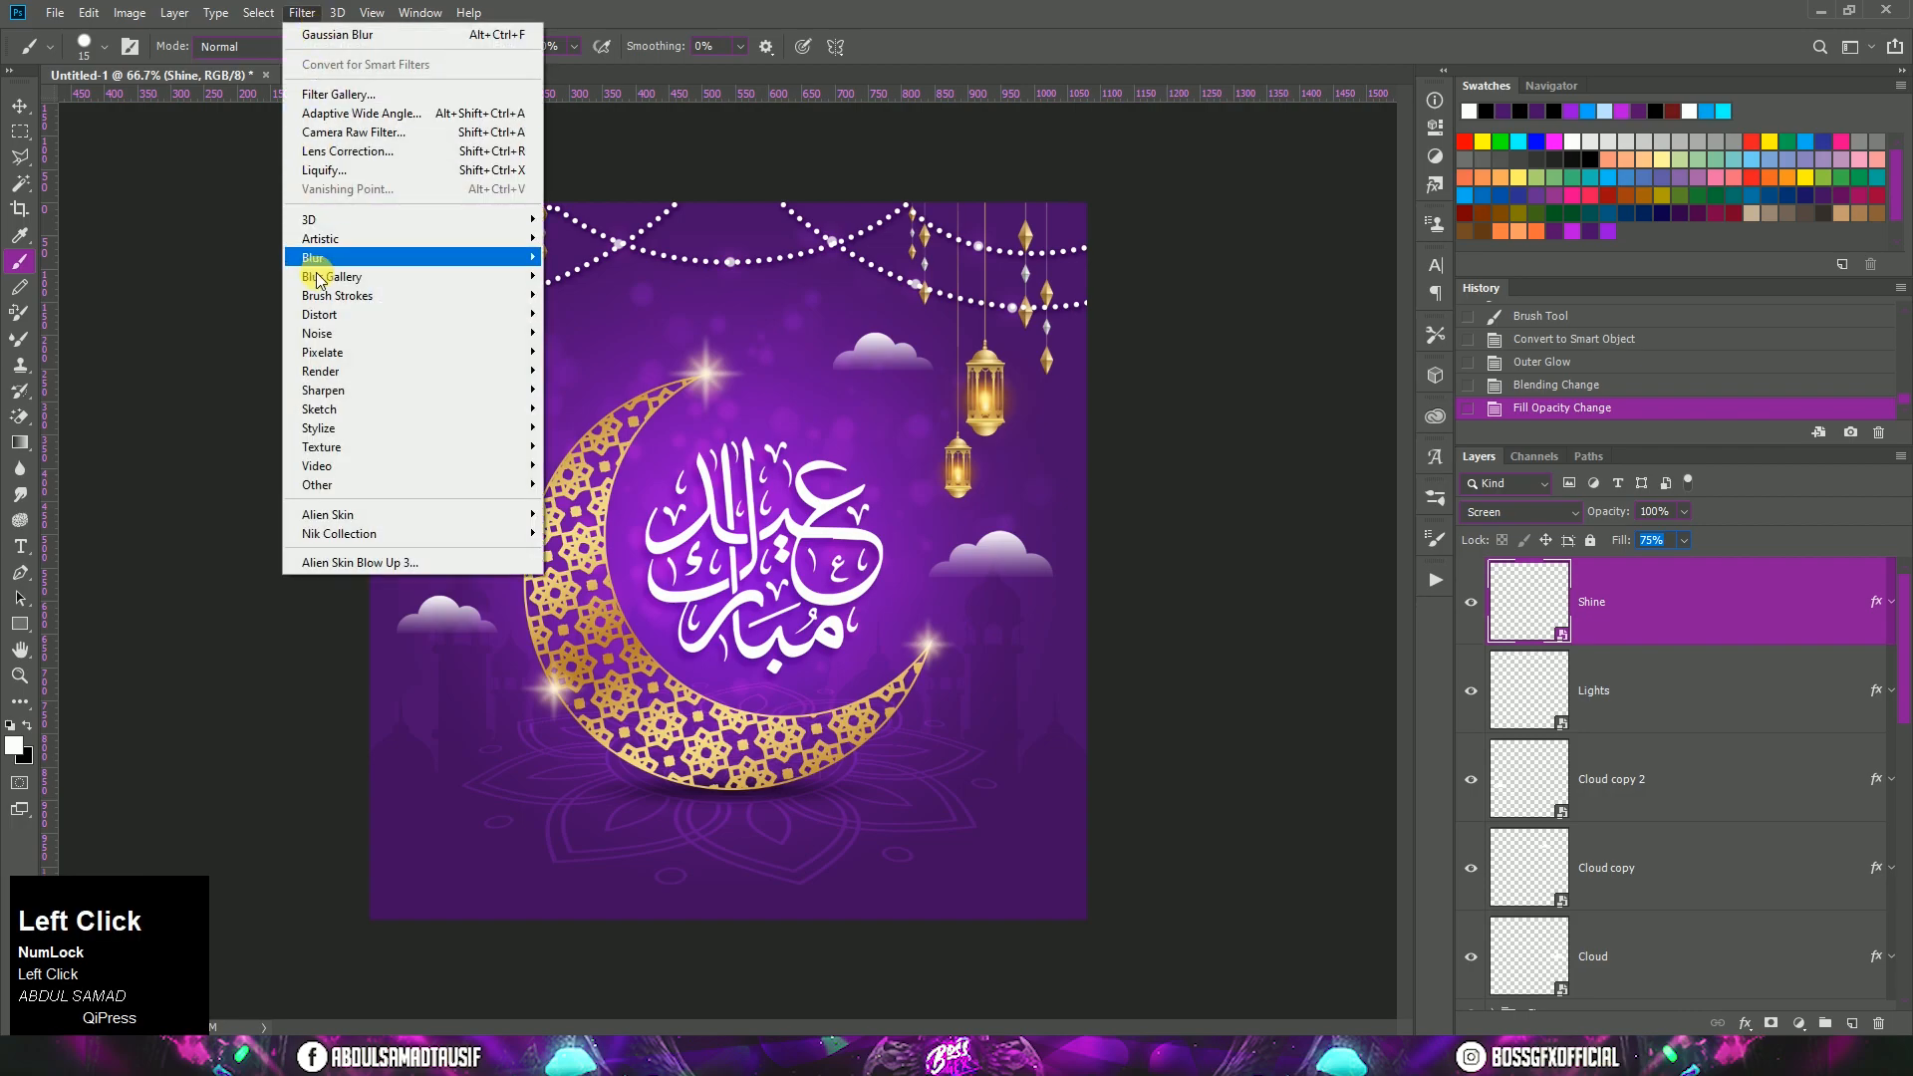
{"action": "mouse_move", "coordinate": [322, 261]}
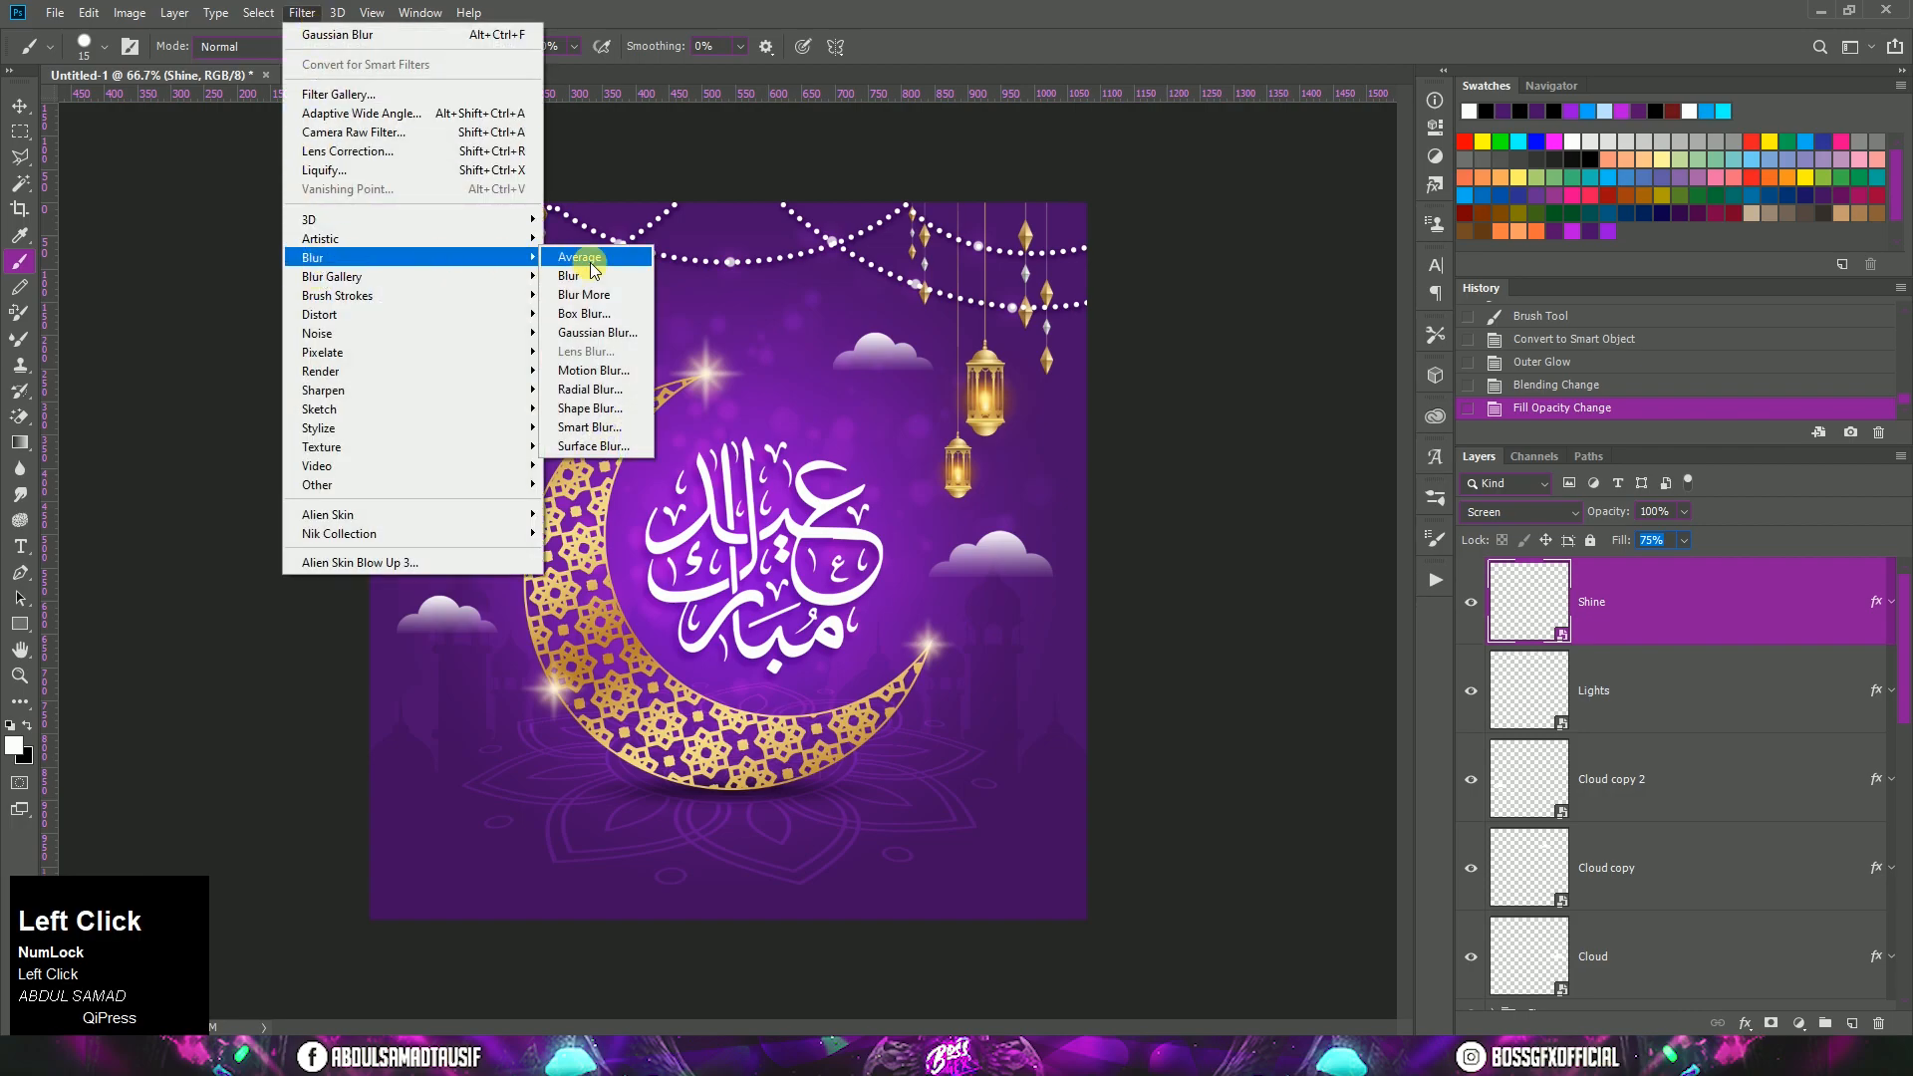
{"action": "left_click", "coordinate": [604, 339]}
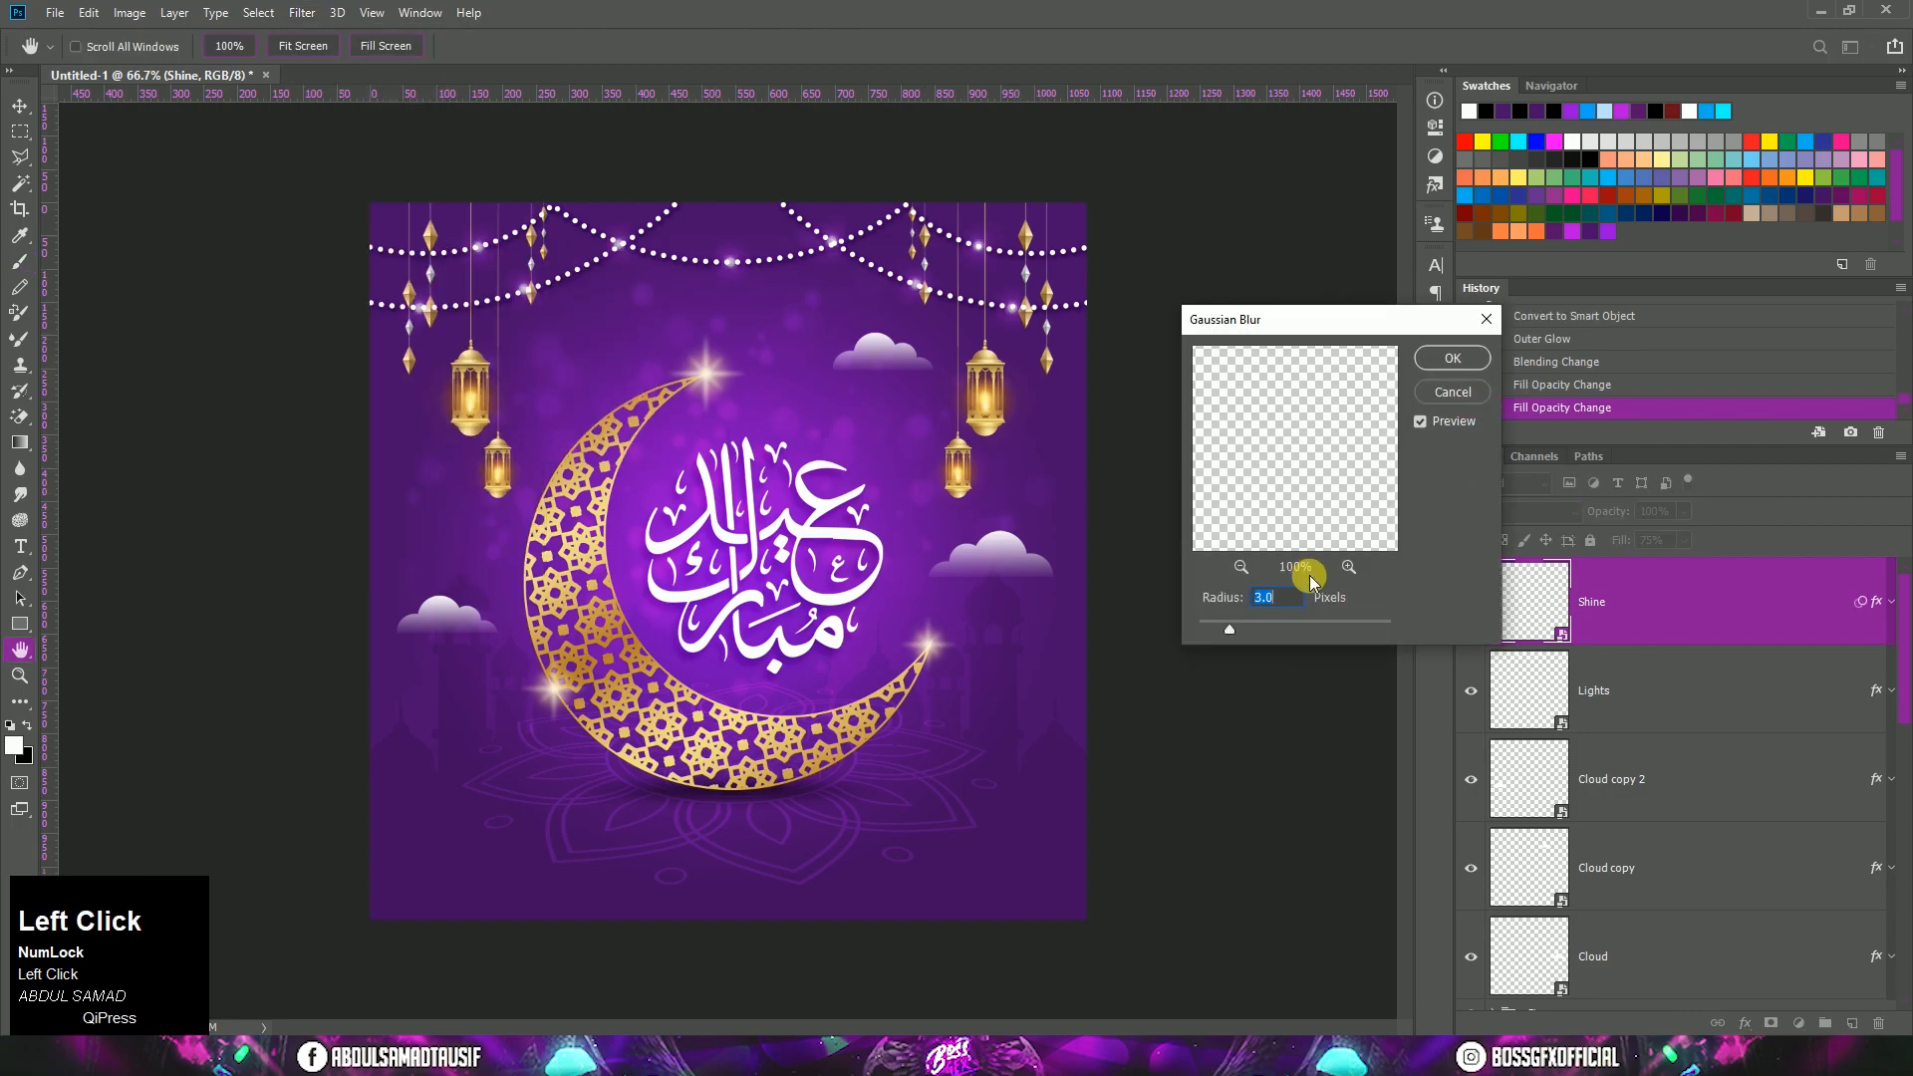
{"action": "type", "text": "5"}
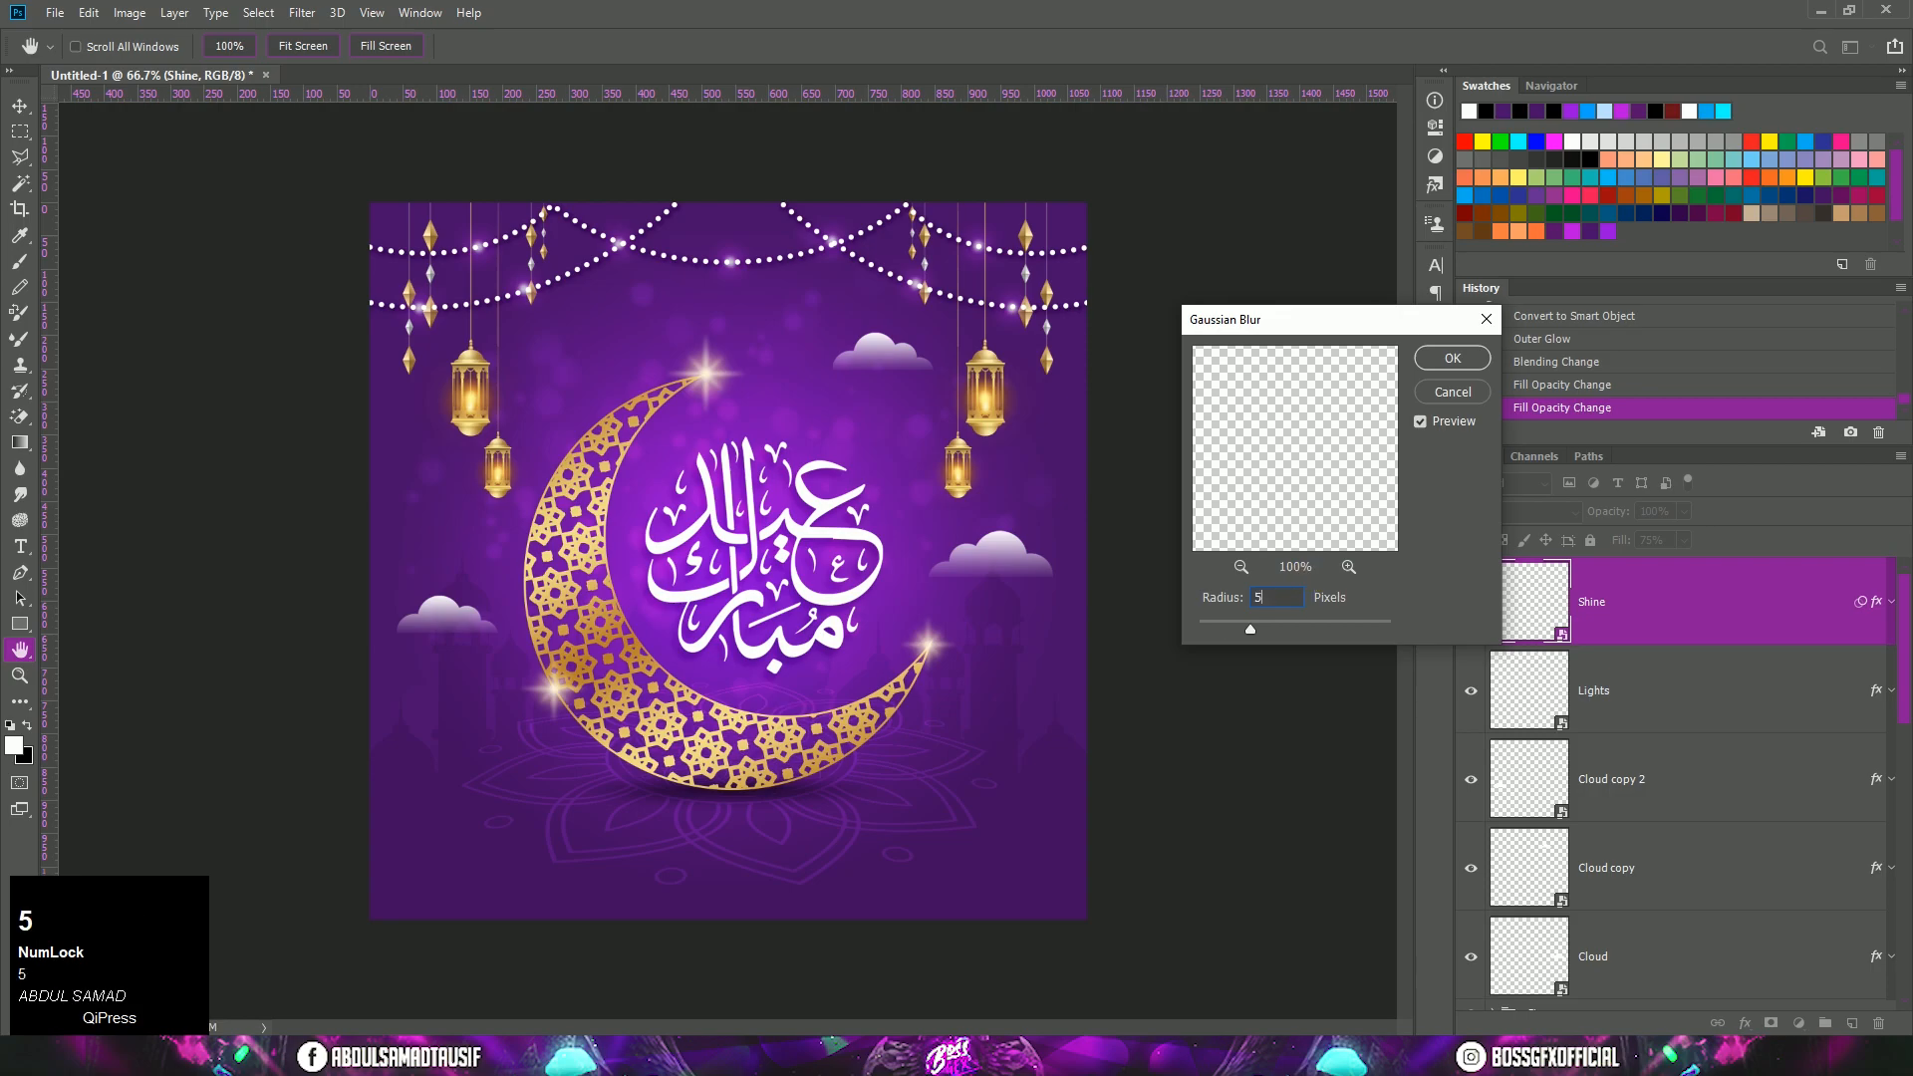
{"action": "left_click", "coordinate": [1436, 361]}
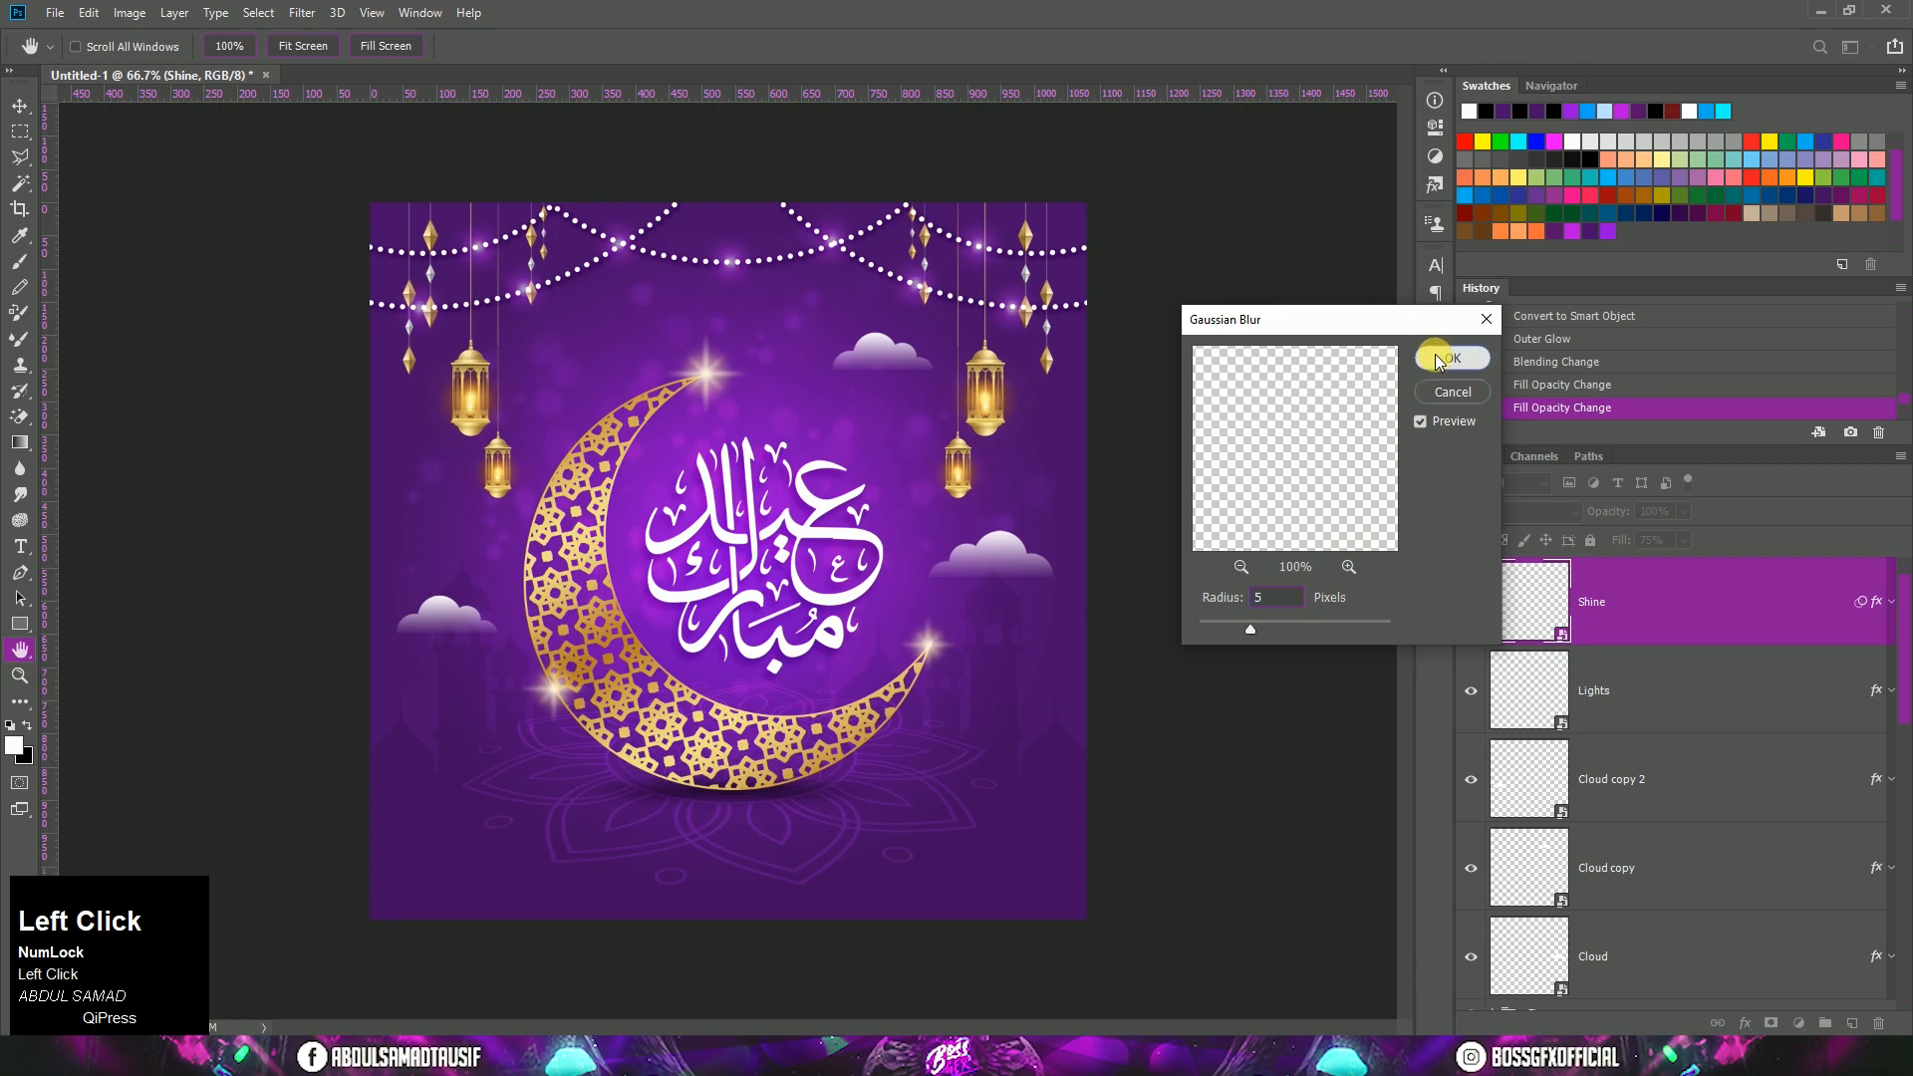
{"action": "left_click", "coordinate": [1897, 616]}
Step: Place the Socials Group image from the Tutorial folder and position it along the poster's bottom edge
{"action": "left_click", "coordinate": [270, 1053]}
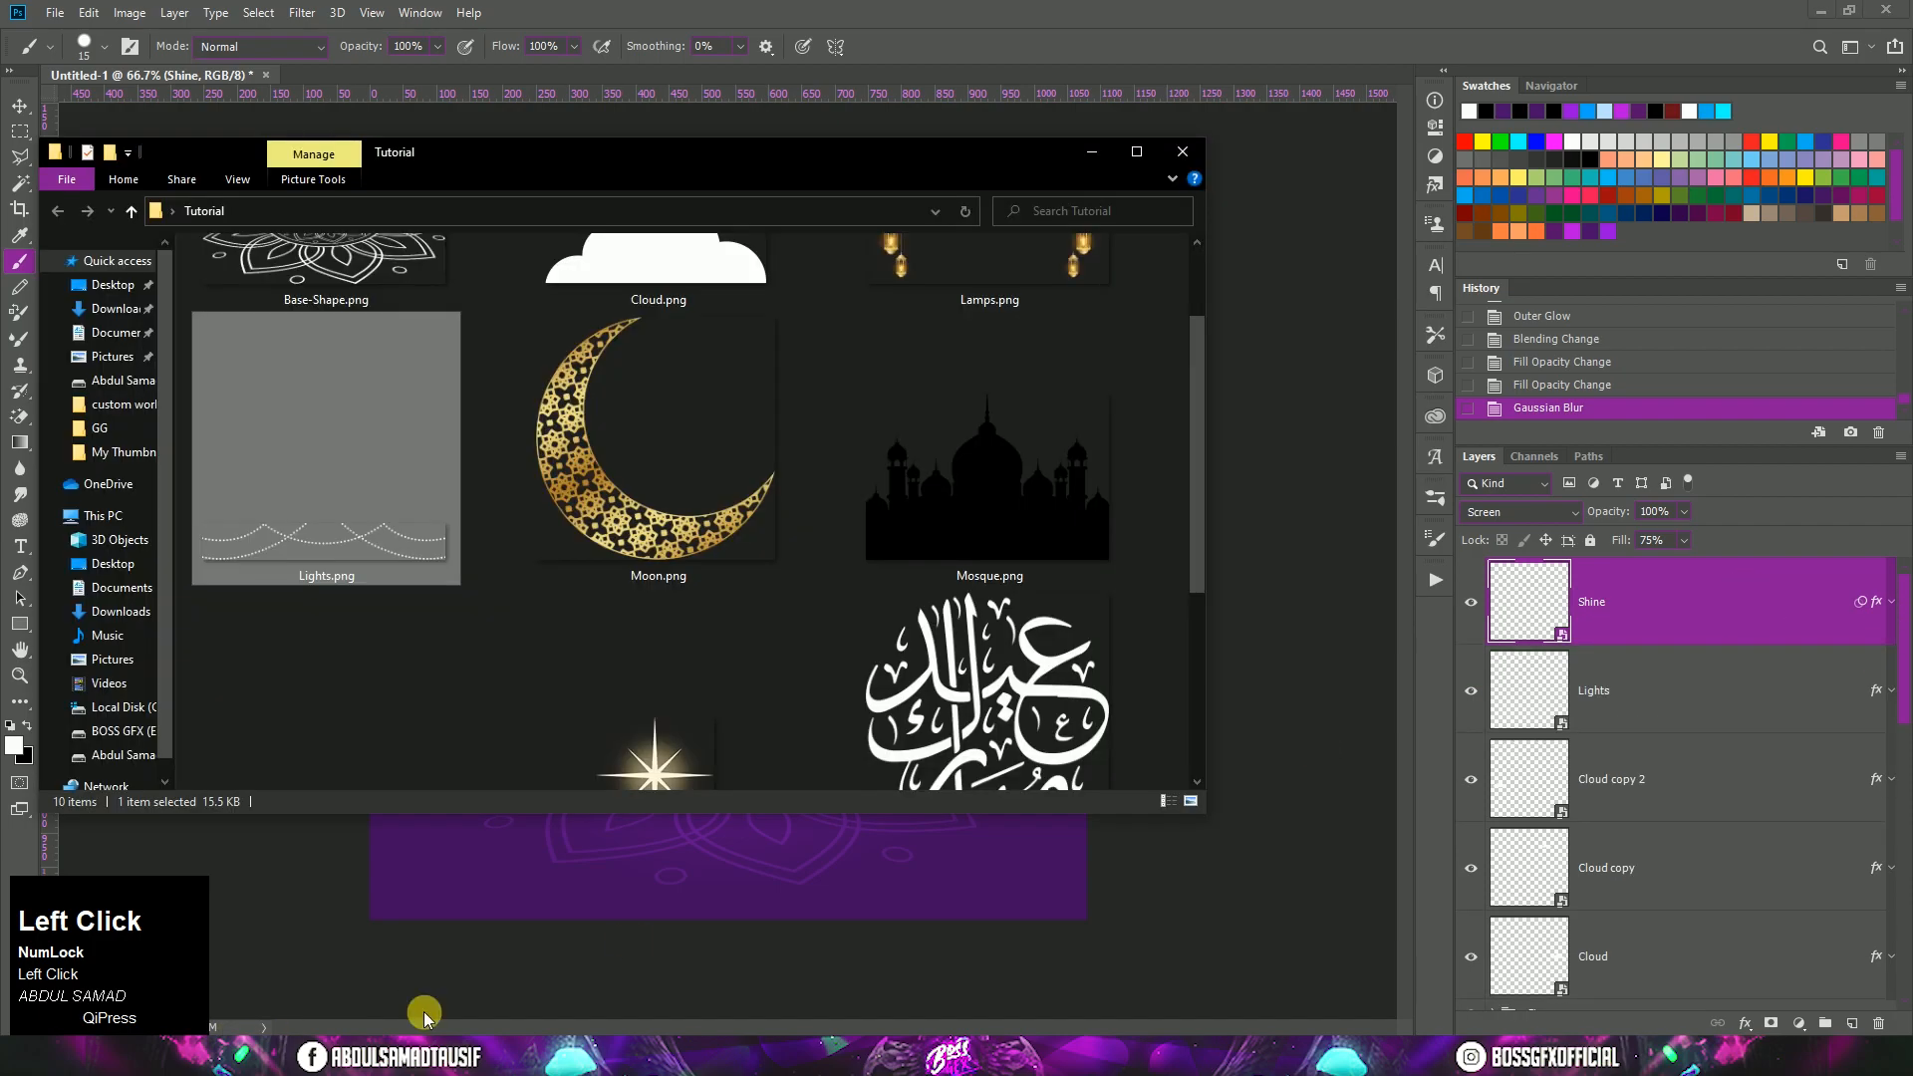
{"action": "left_click_drag", "start_coordinate": [1195, 551], "coordinate": [1194, 718]}
{"action": "left_click", "coordinate": [364, 521]}
{"action": "left_click_drag", "start_coordinate": [364, 521], "coordinate": [787, 847]}
{"action": "left_click_drag", "start_coordinate": [761, 566], "coordinate": [748, 902]}
{"action": "double_click", "coordinate": [737, 900]}
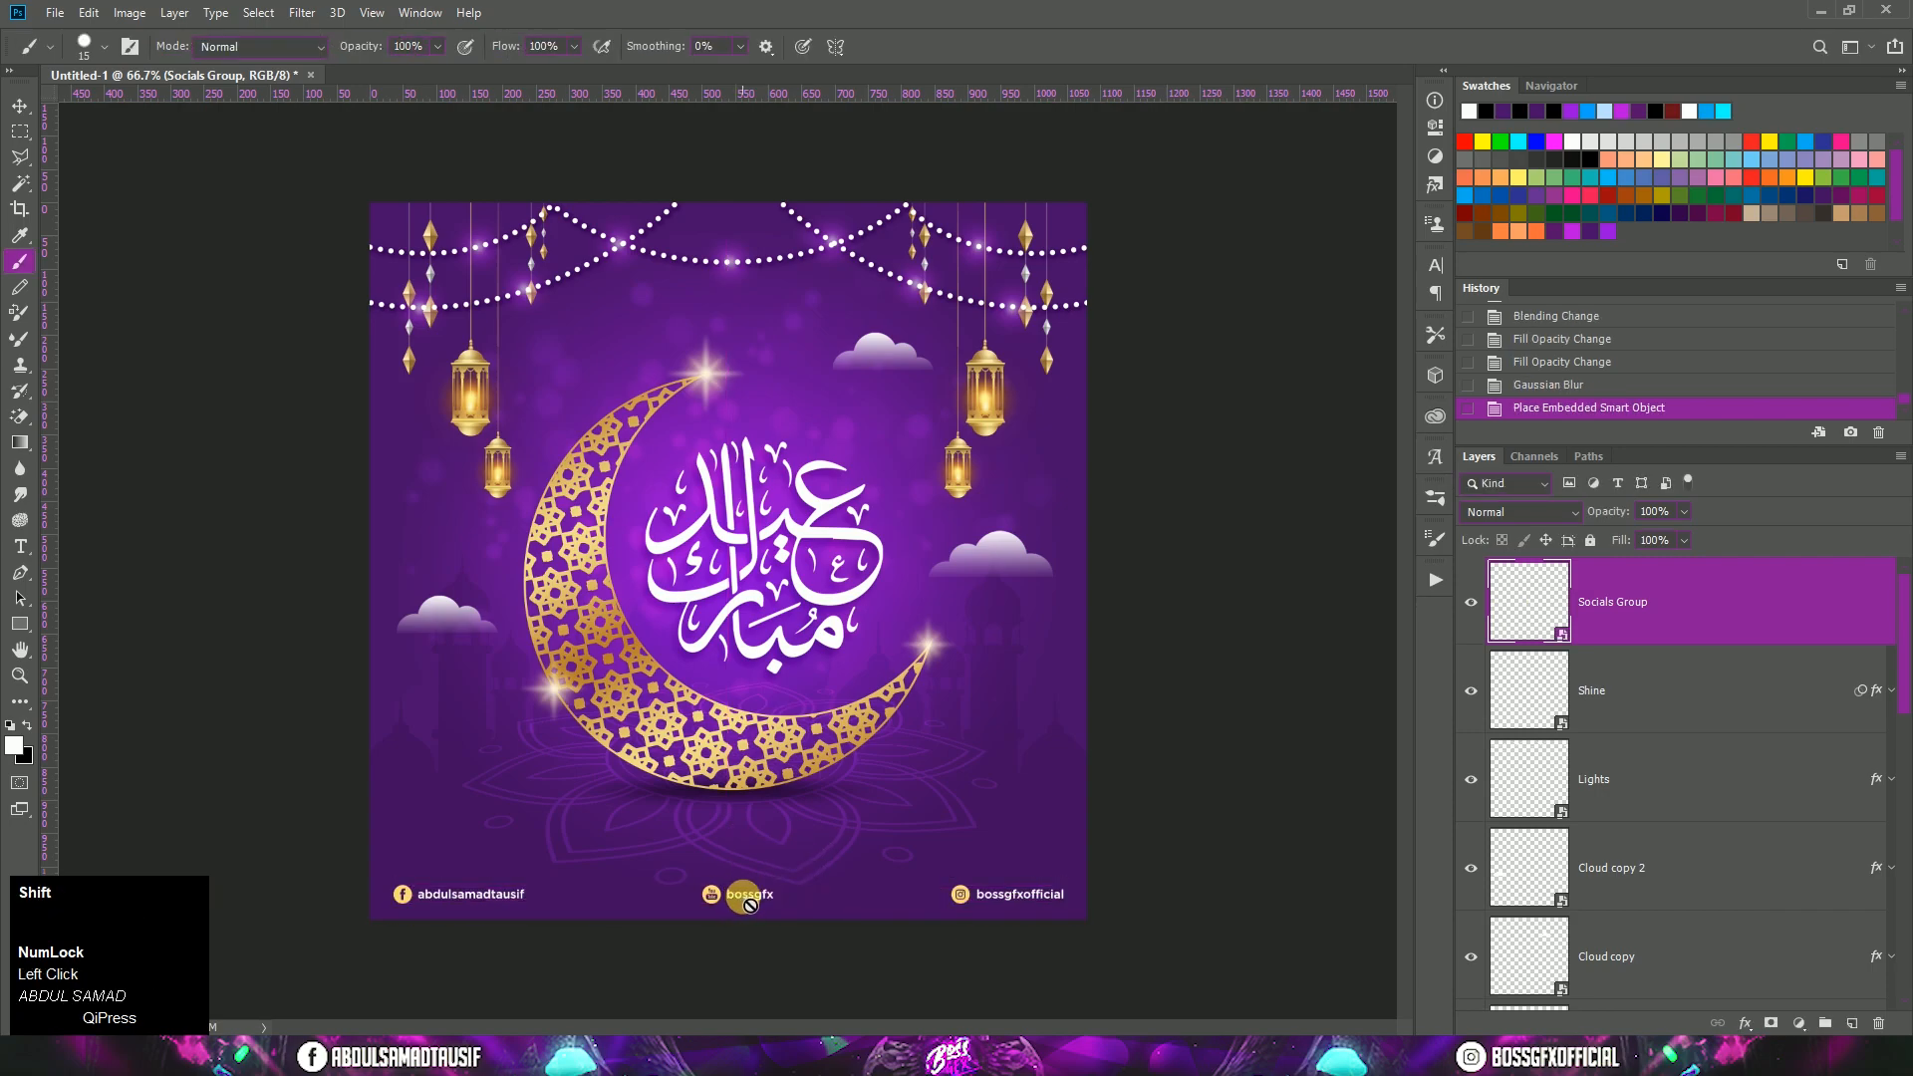
{"action": "key", "text": "v"}
{"action": "left_click_drag", "start_coordinate": [744, 895], "coordinate": [744, 898]}
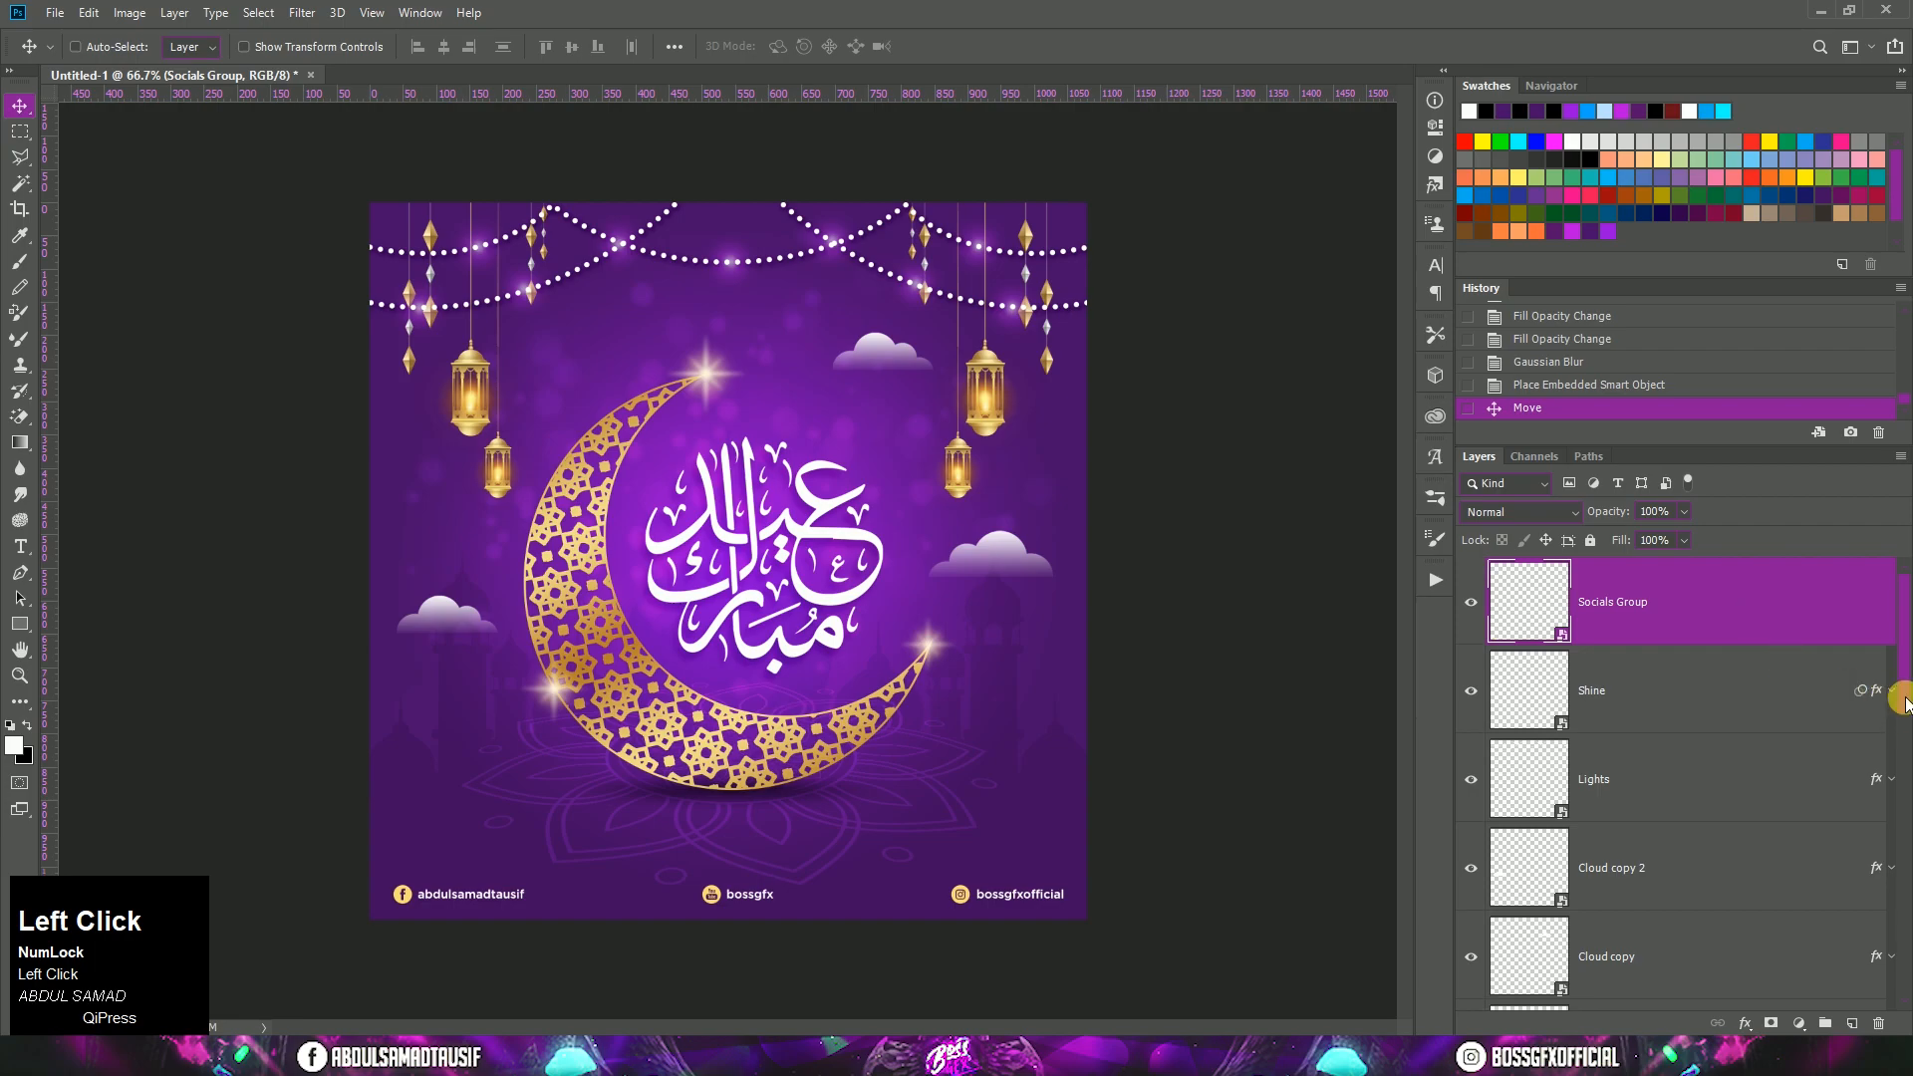
Step: Select the Stars group with the Text, Moon, Shadow and Base-Shape layers and move them slightly upward together
{"action": "left_click_drag", "start_coordinate": [1905, 701], "coordinate": [1906, 725]}
{"action": "left_click_drag", "start_coordinate": [1903, 733], "coordinate": [1638, 742]}
{"action": "left_click", "coordinate": [1638, 742]}
{"action": "left_click_drag", "start_coordinate": [1903, 798], "coordinate": [1903, 845]}
{"action": "left_click", "coordinate": [1732, 798], "text": "ctrl"}
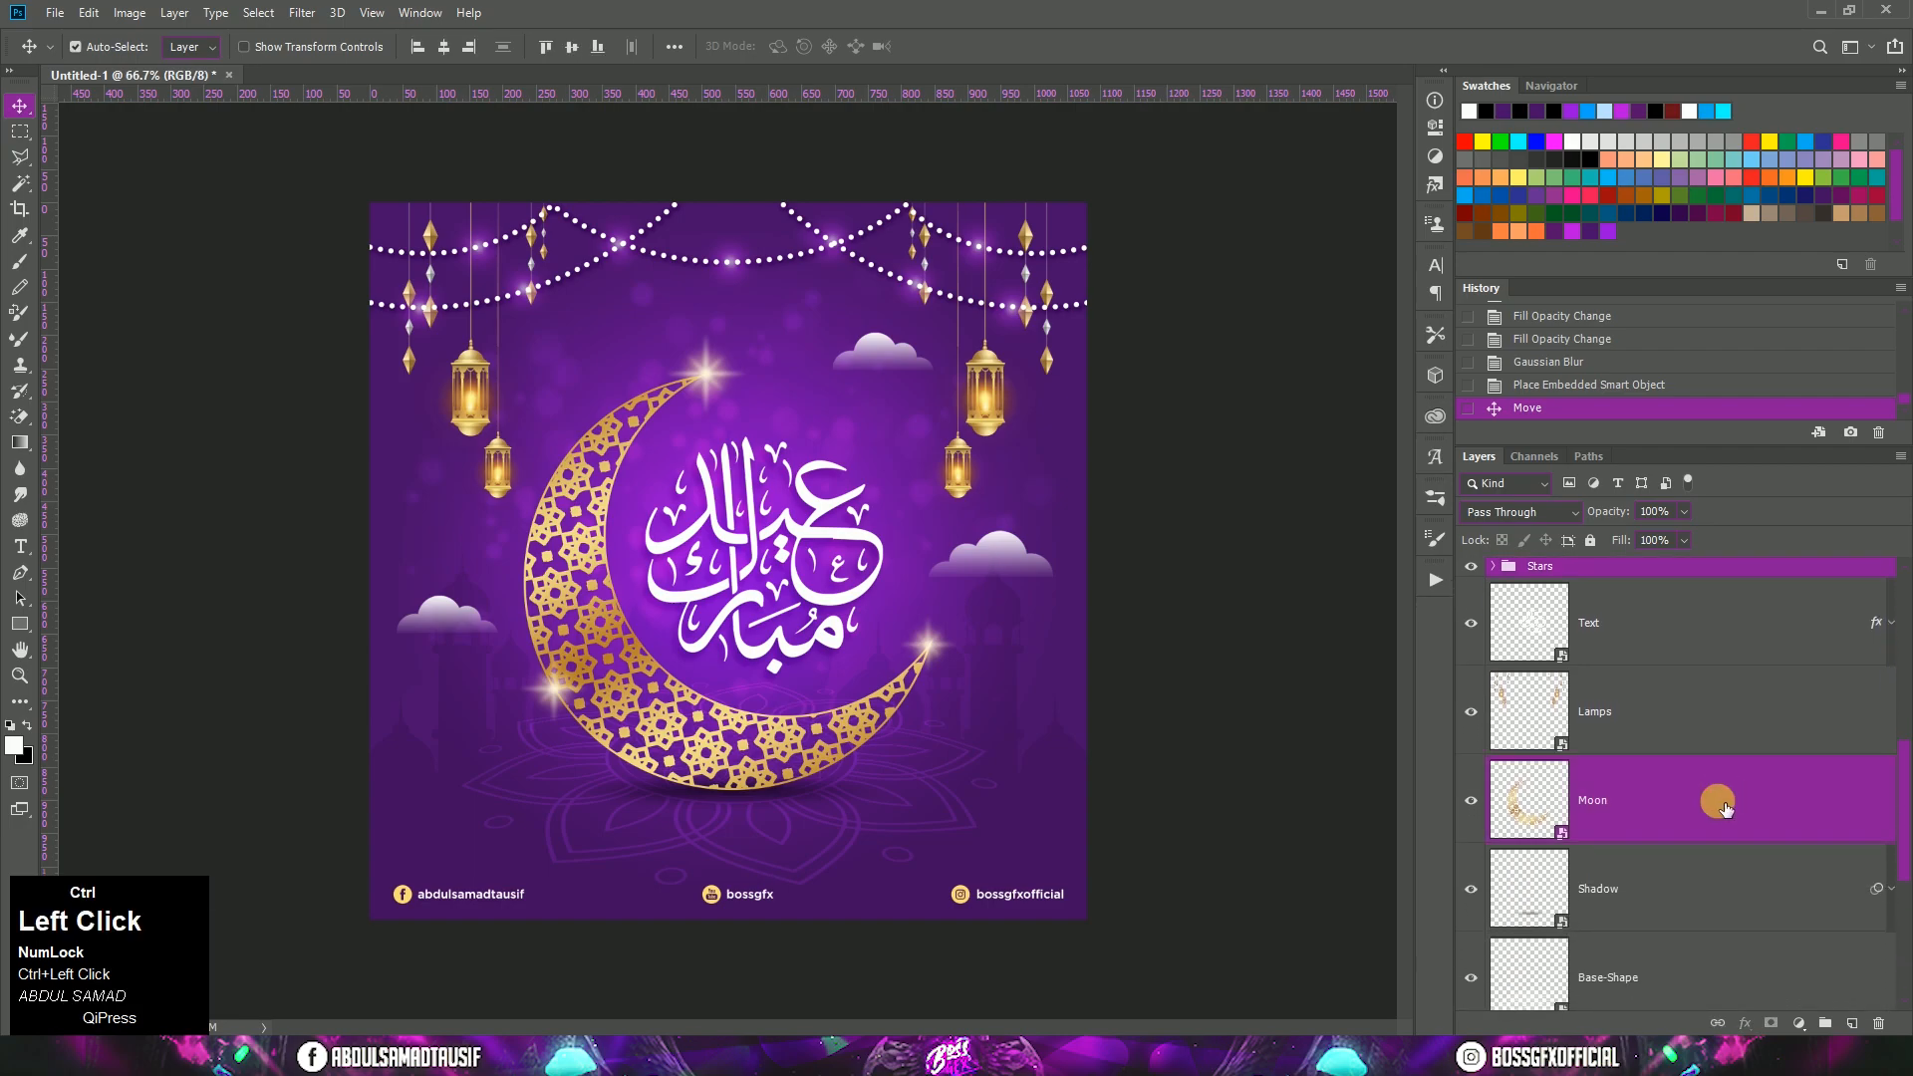
{"action": "left_click", "coordinate": [1710, 871], "text": "ctrl"}
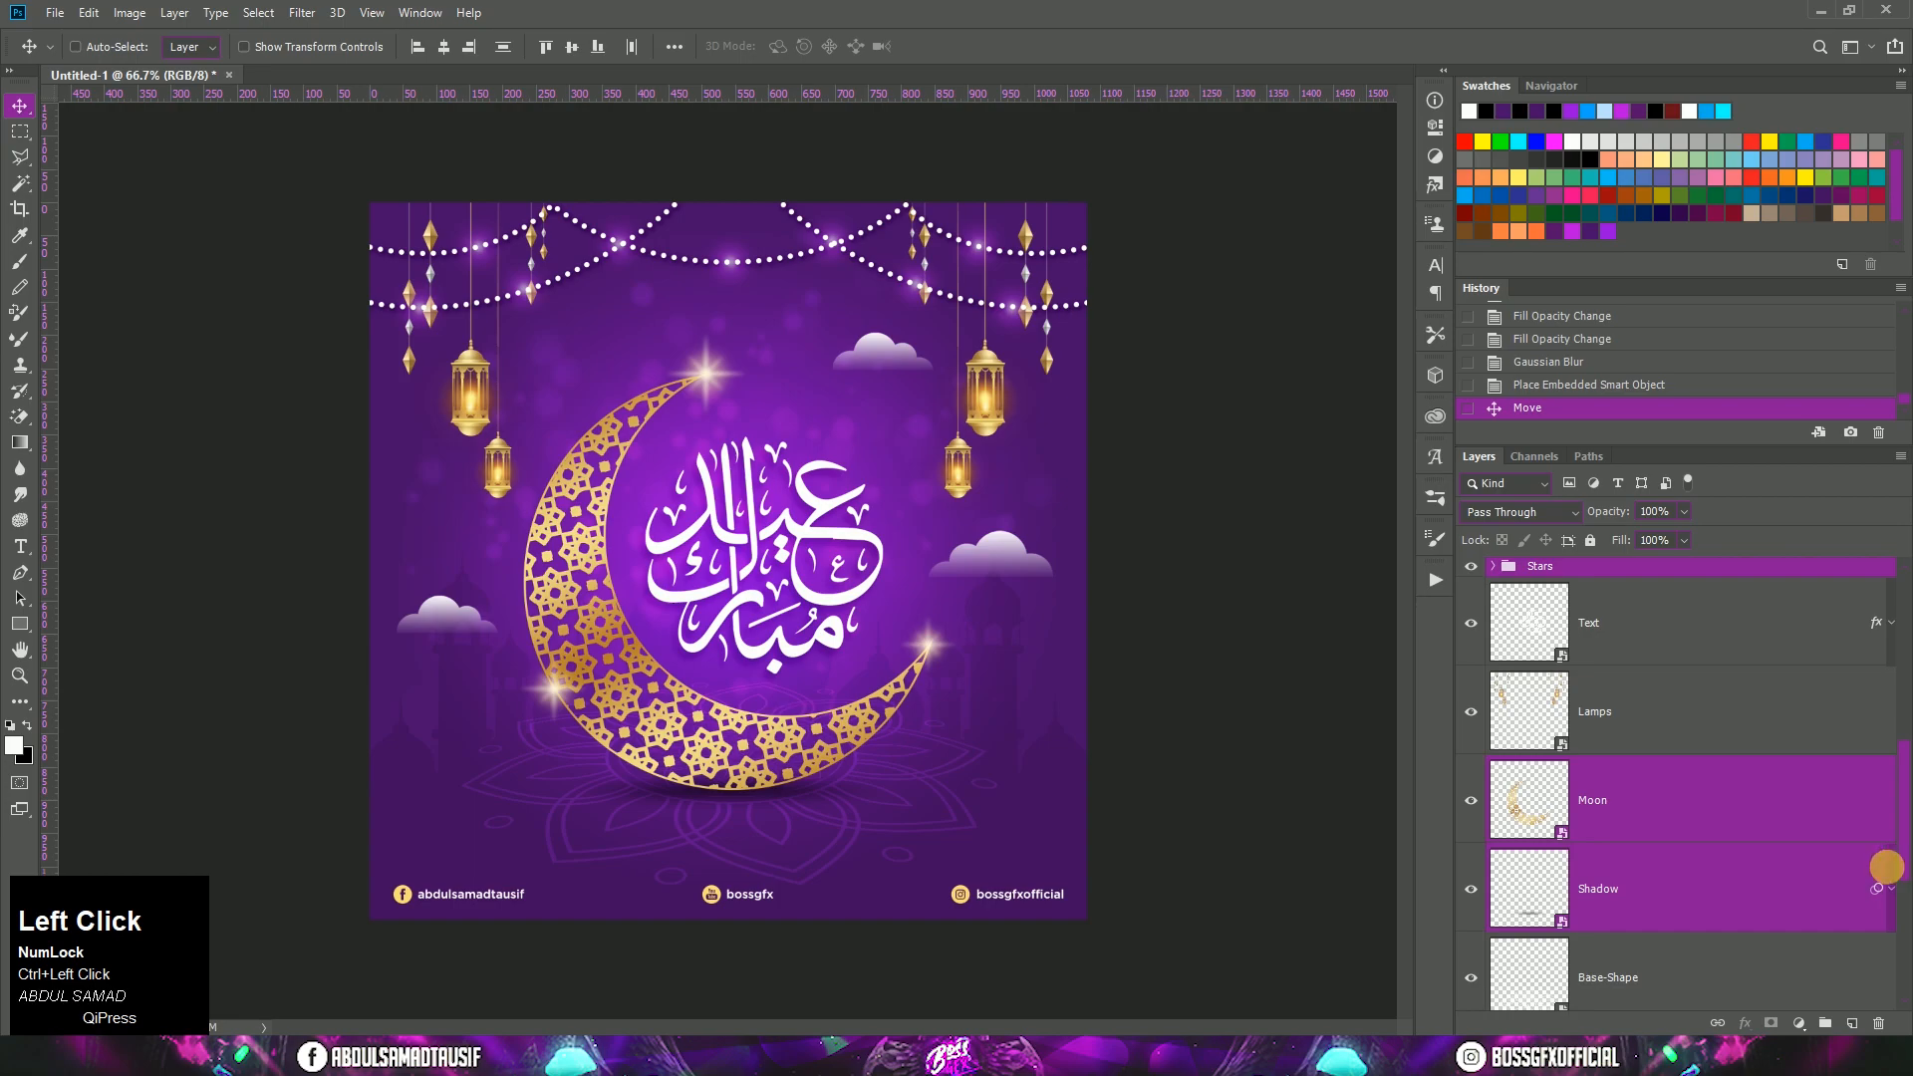
{"action": "left_click", "coordinate": [1671, 975], "text": "ctrl"}
{"action": "key", "text": "ctrl+z"}
{"action": "left_click", "coordinate": [1702, 649], "text": "ctrl"}
{"action": "mouse_move", "coordinate": [757, 576]}
{"action": "left_mouse_down"}
{"action": "mouse_move", "coordinate": [790, 547]}
{"action": "mouse_move", "coordinate": [763, 578]}
{"action": "left_mouse_up"}
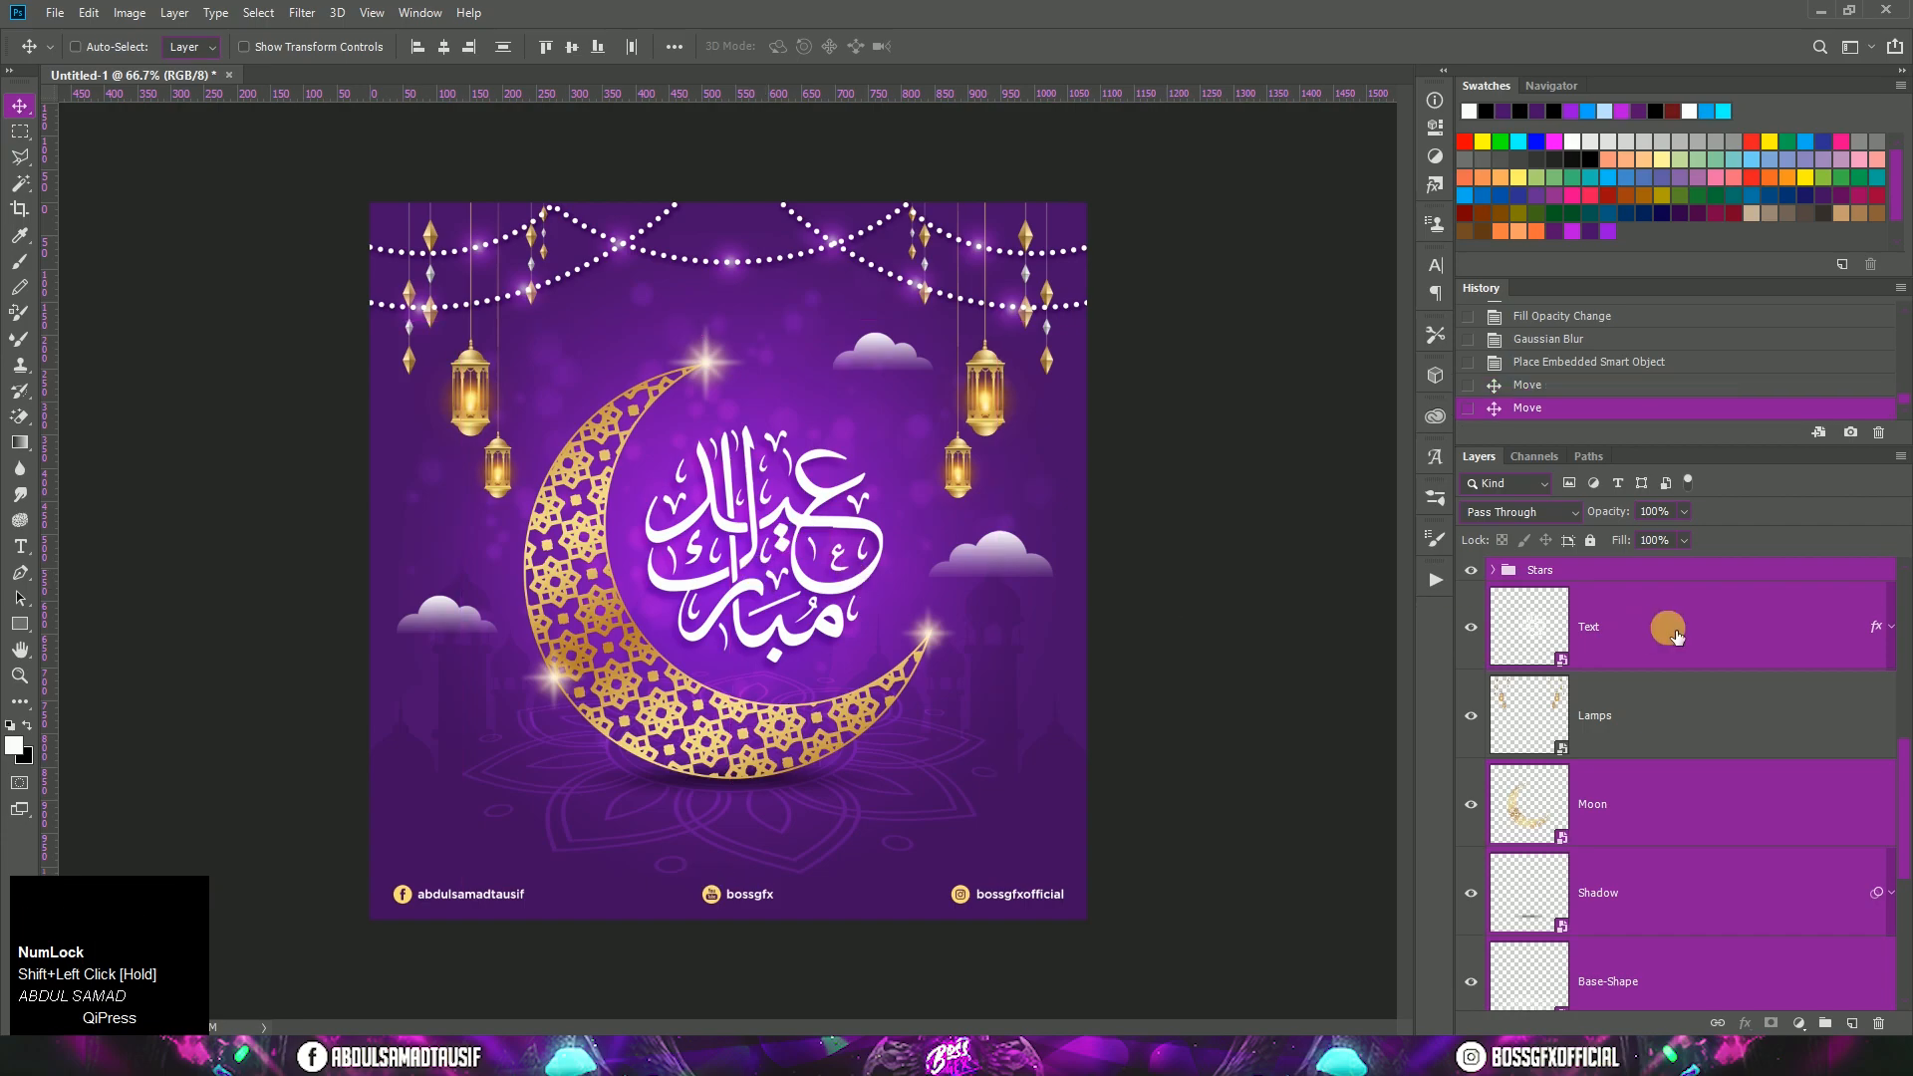
Step: Scale the calligraphy on the Text layer down slightly with Free Transform, keeping it centered inside the crescent
{"action": "left_click", "coordinate": [1624, 564]}
{"action": "scroll", "coordinate": [1625, 568], "scroll_direction": "up", "scroll_amount": 5}
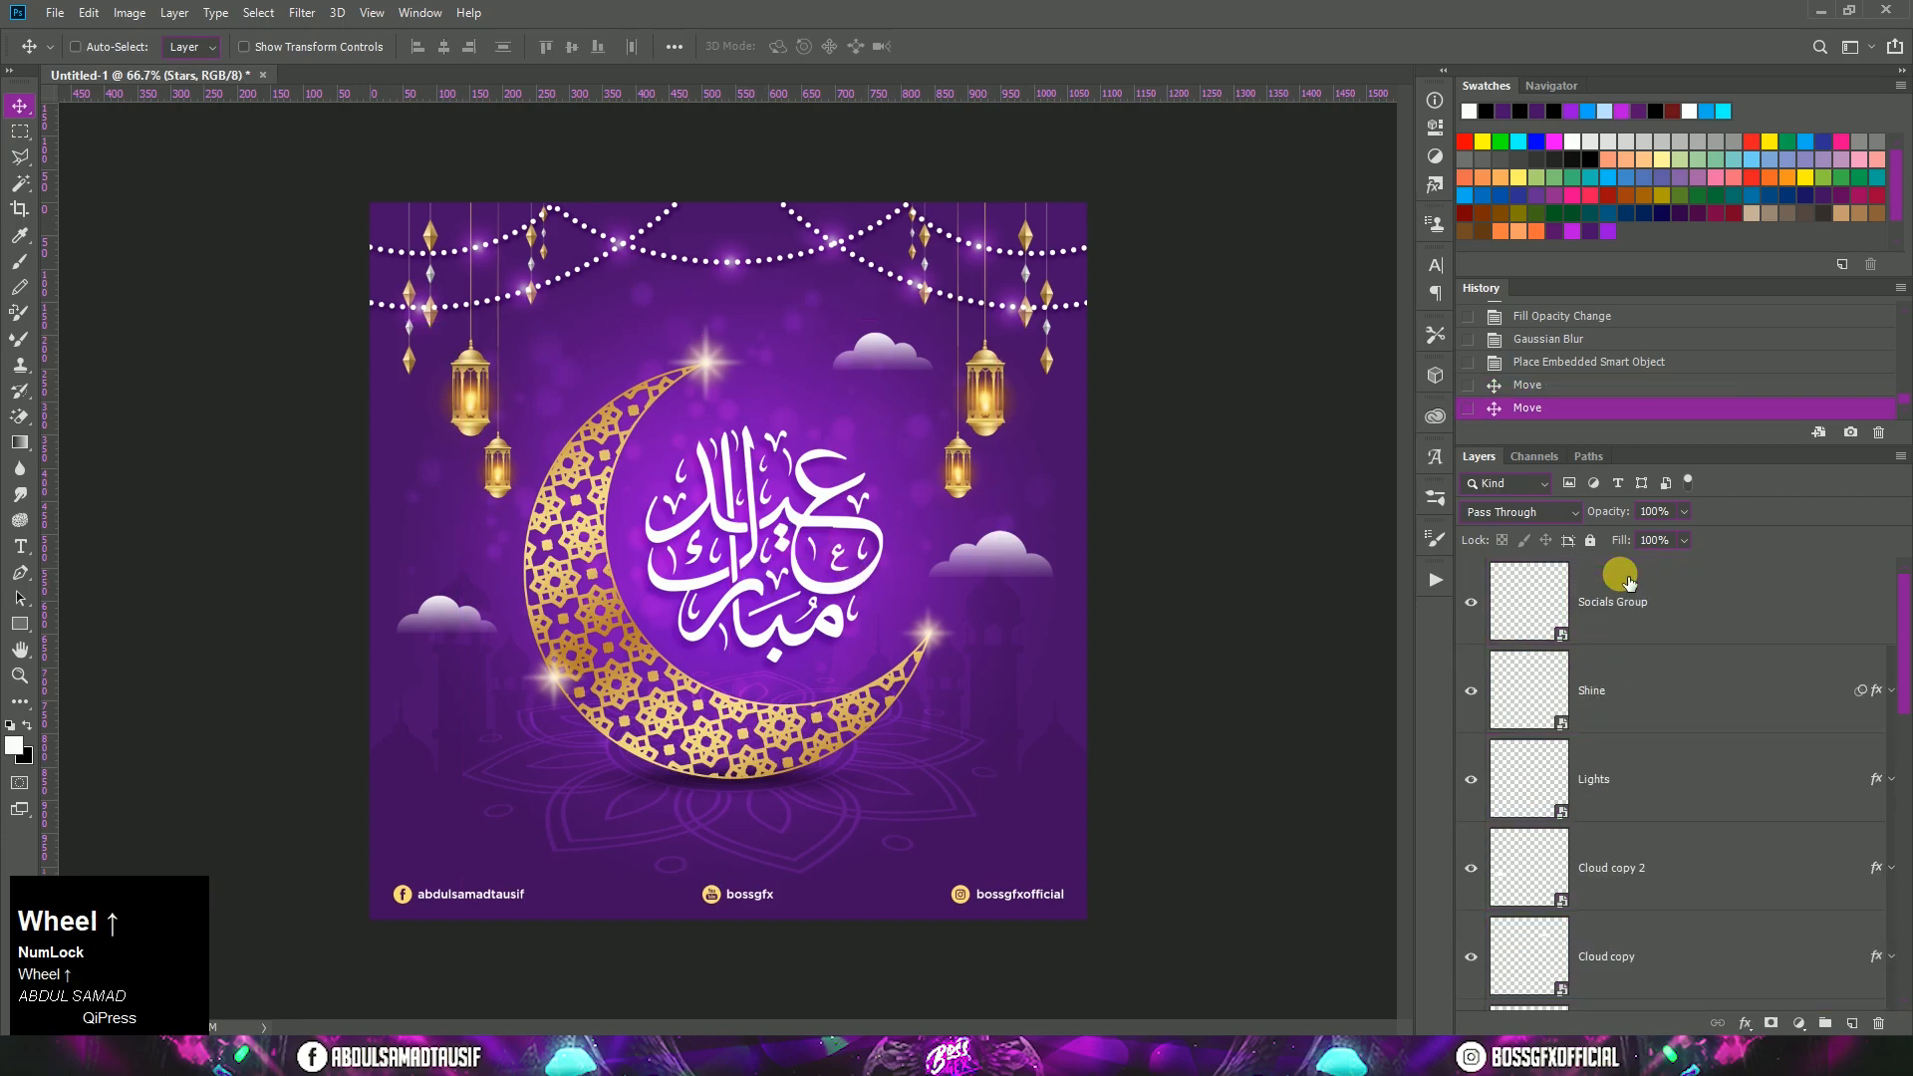
{"action": "left_click", "coordinate": [1621, 581]}
{"action": "scroll", "coordinate": [1622, 581], "scroll_direction": "down", "scroll_amount": 10}
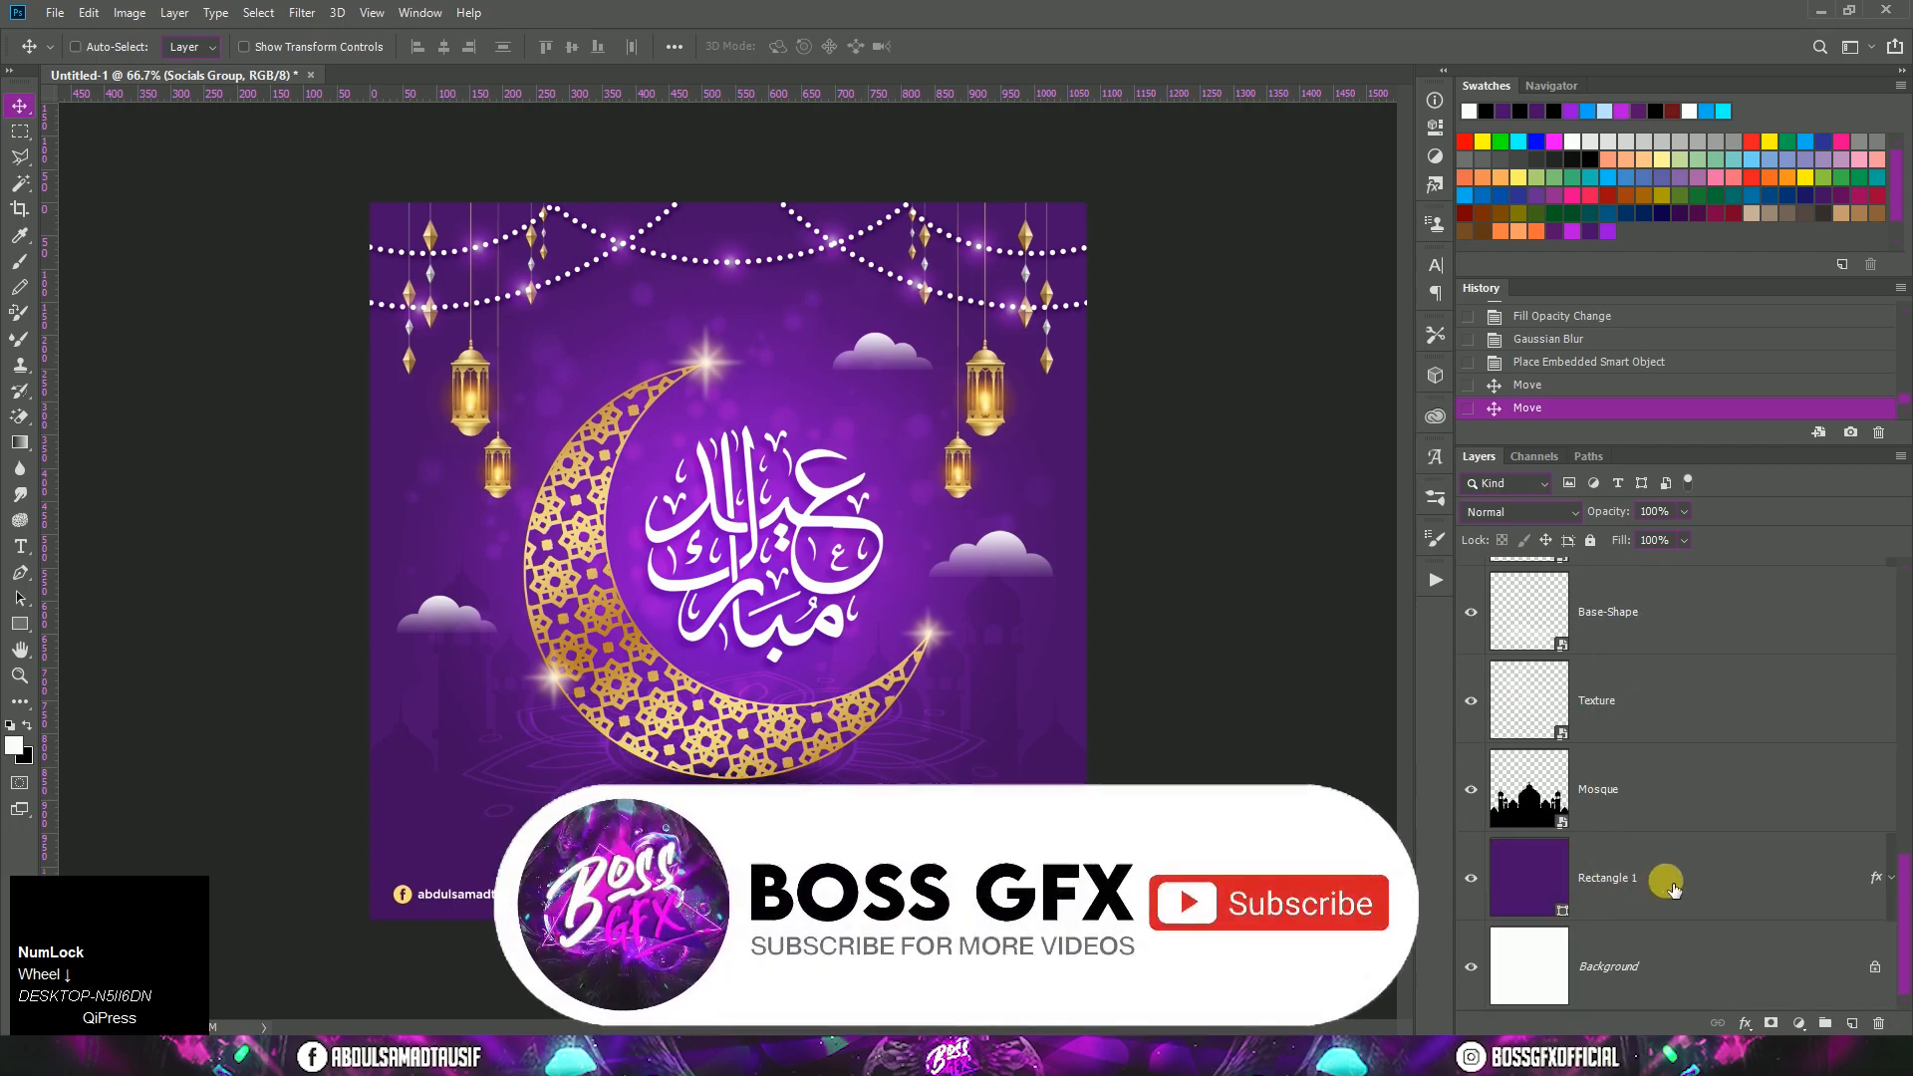
{"action": "scroll", "coordinate": [1662, 891], "scroll_direction": "up", "scroll_amount": 5}
{"action": "left_click", "coordinate": [1666, 886]}
{"action": "key", "text": "ctrl+t"}
{"action": "left_click_drag", "start_coordinate": [883, 664], "coordinate": [877, 659]}
{"action": "left_click", "coordinate": [996, 683]}
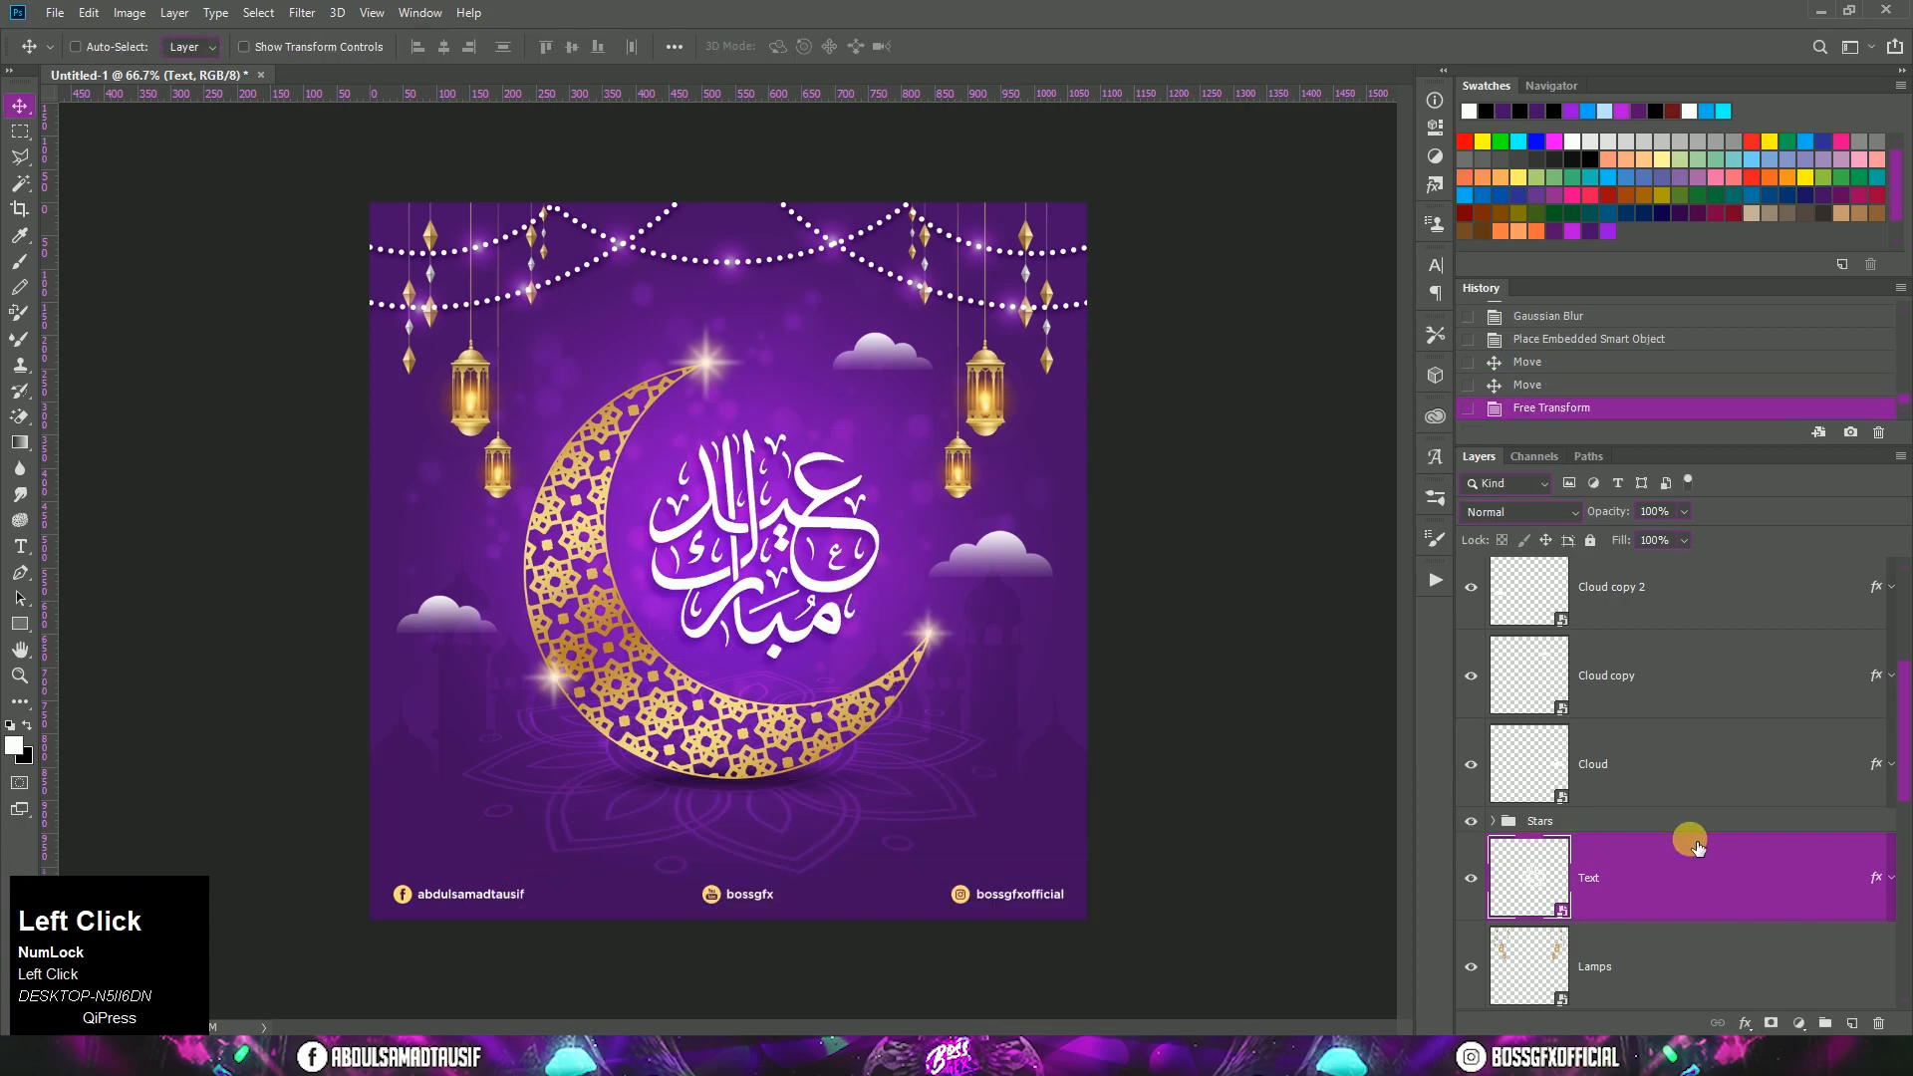
Step: Select all layers from Socials Group down to Rectangle 1 and group them above the Background layer
{"action": "scroll", "coordinate": [1697, 747], "scroll_direction": "up", "scroll_amount": 3}
{"action": "scroll", "coordinate": [1698, 602], "scroll_direction": "down", "scroll_amount": 5}
{"action": "left_click", "coordinate": [1695, 890], "text": "shift"}
{"action": "key", "text": "ctrl+g"}
{"action": "left_click", "coordinate": [1619, 608]}
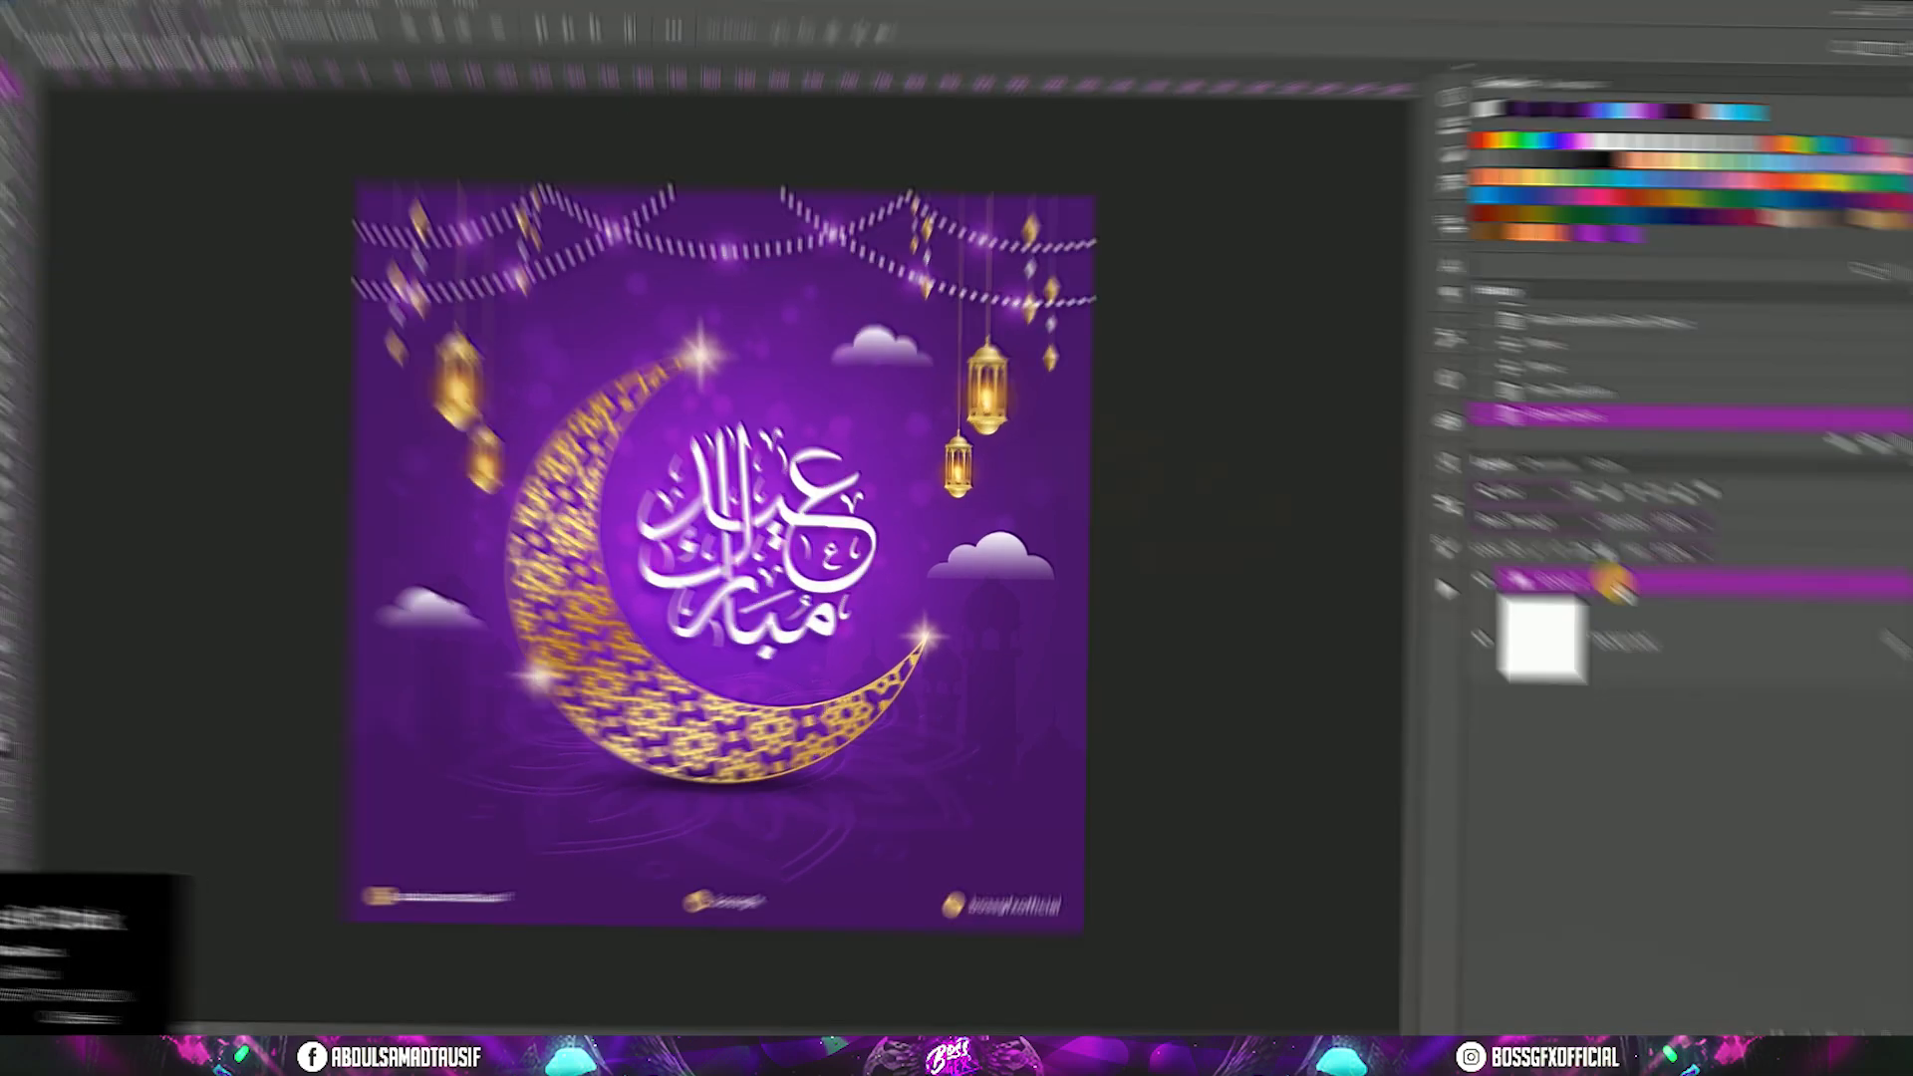